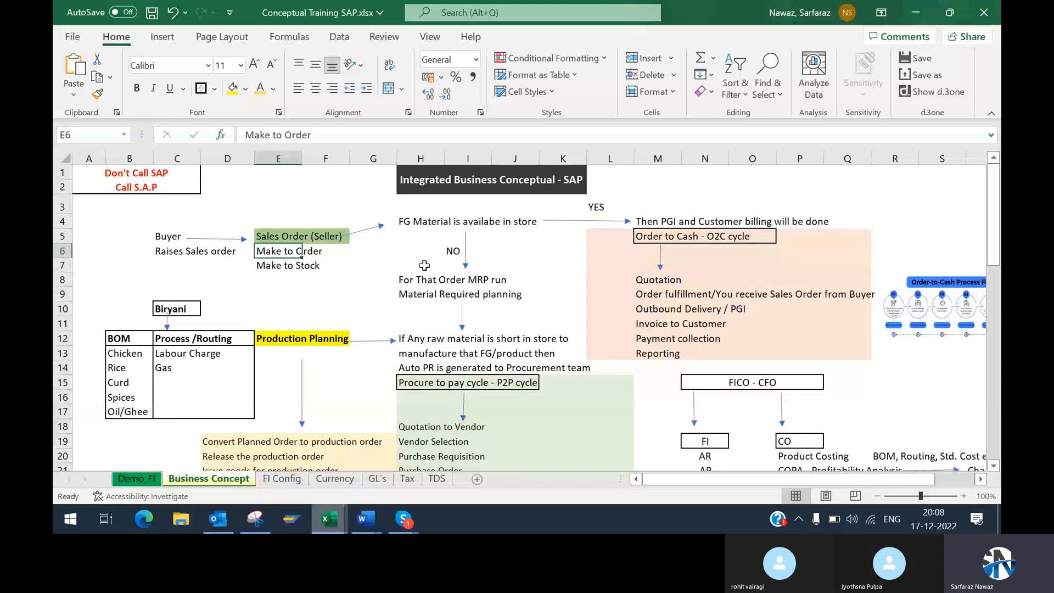
Step: Review the raw material shortage note in rows 12 to 14, through to the Procure to pay cycle heading
{"action": "scroll", "coordinate": [420, 296], "scroll_direction": "down", "scroll_amount": 1}
{"action": "left_click", "coordinate": [414, 309]}
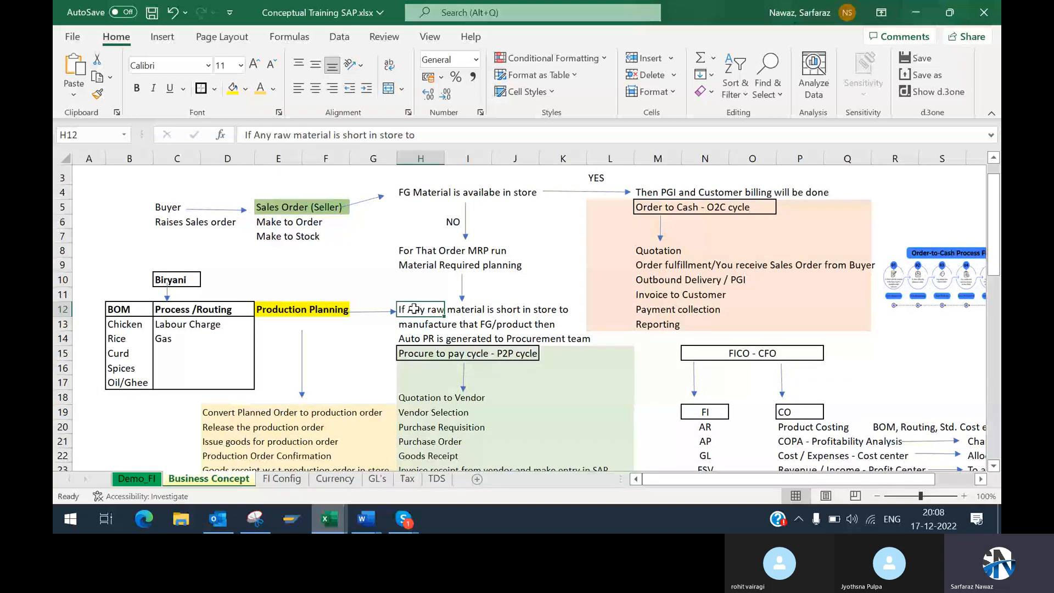
{"action": "left_click_drag", "start_coordinate": [414, 309], "coordinate": [571, 338]}
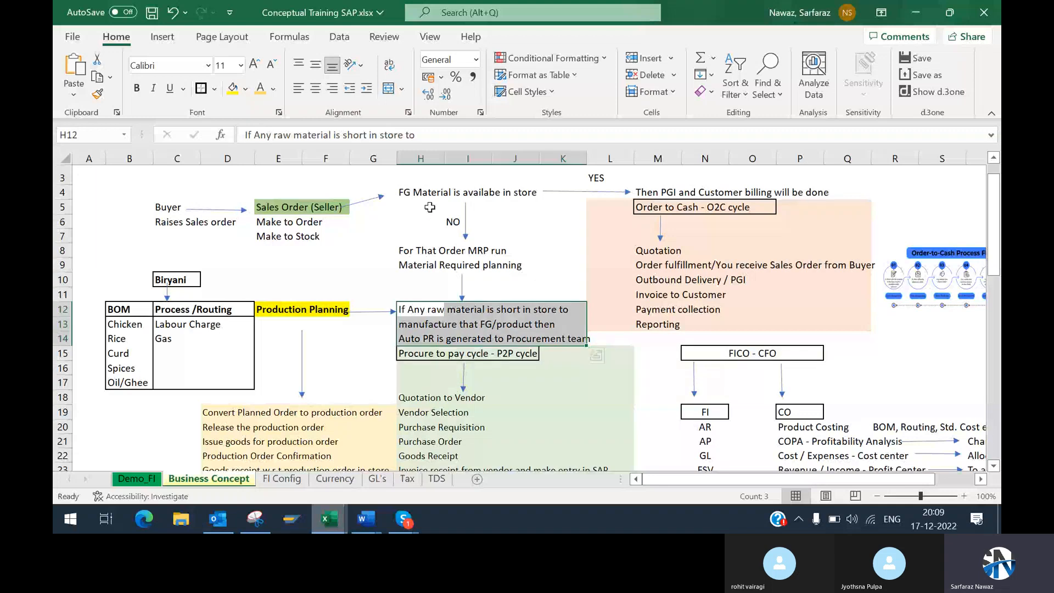
{"action": "left_click", "coordinate": [450, 295]}
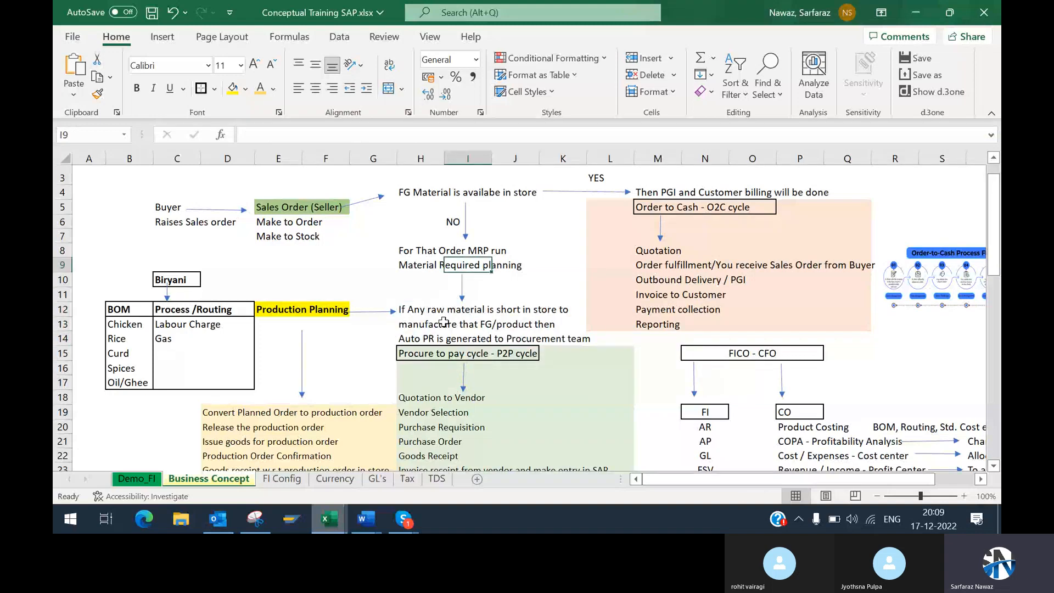
{"action": "left_click_drag", "start_coordinate": [422, 309], "coordinate": [496, 353]}
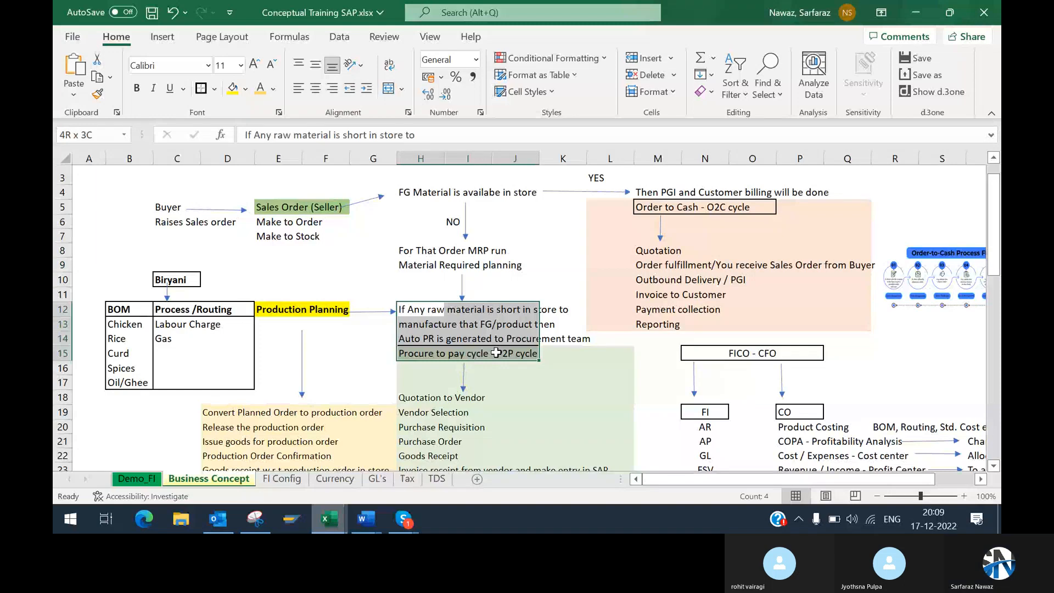
{"action": "left_click", "coordinate": [993, 466]}
{"action": "left_click", "coordinate": [993, 466]}
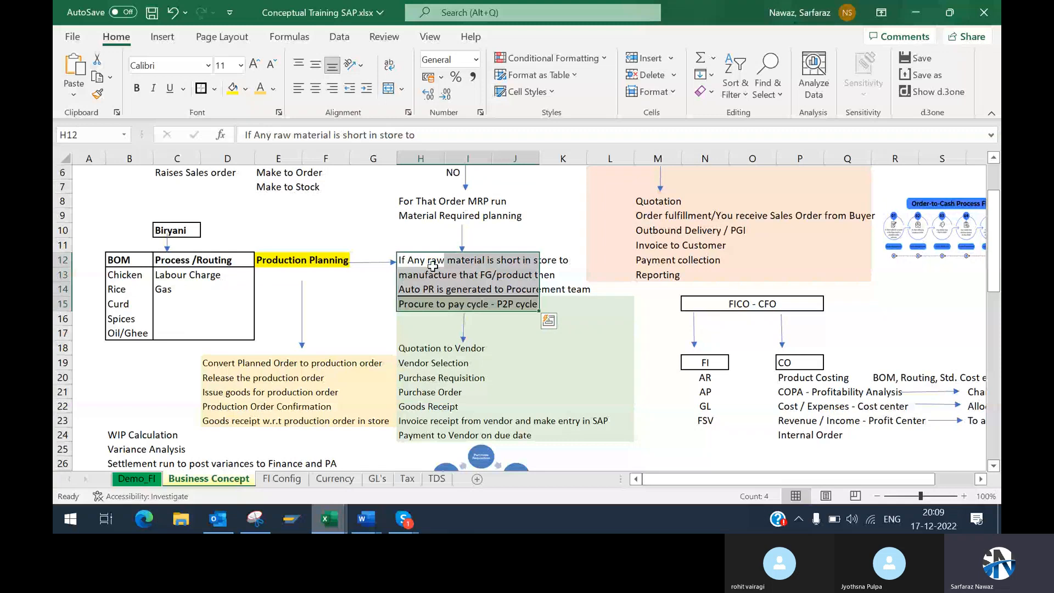
Step: Examine the Procure to pay cycle block, from its heading through the steps from Quotation to Vendor to Payment to Vendor
{"action": "left_click_drag", "start_coordinate": [423, 305], "coordinate": [610, 333]}
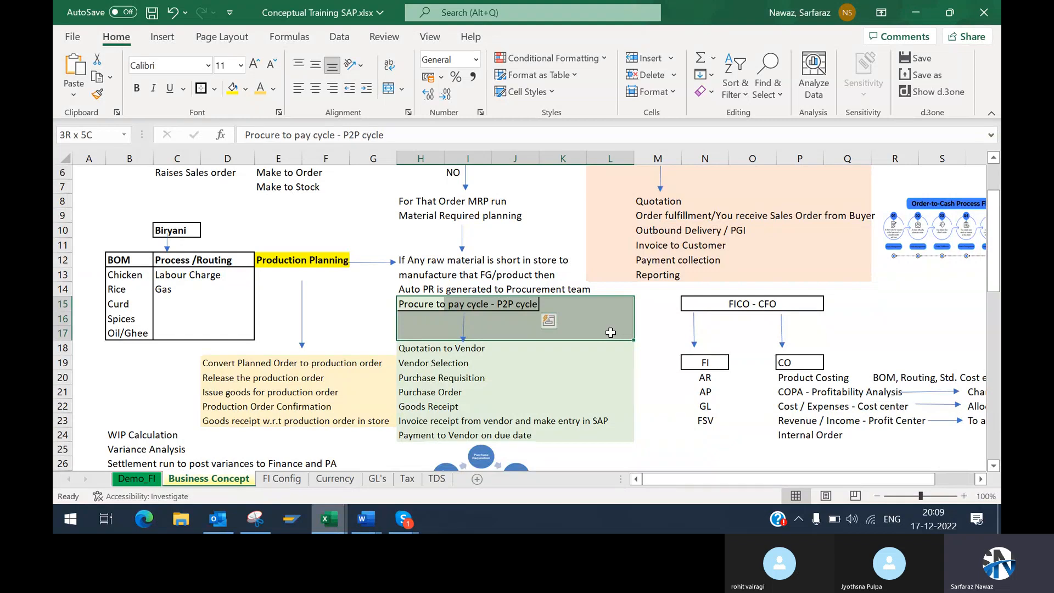
{"action": "left_click_drag", "start_coordinate": [610, 333], "coordinate": [608, 329]}
{"action": "left_click", "coordinate": [436, 303]}
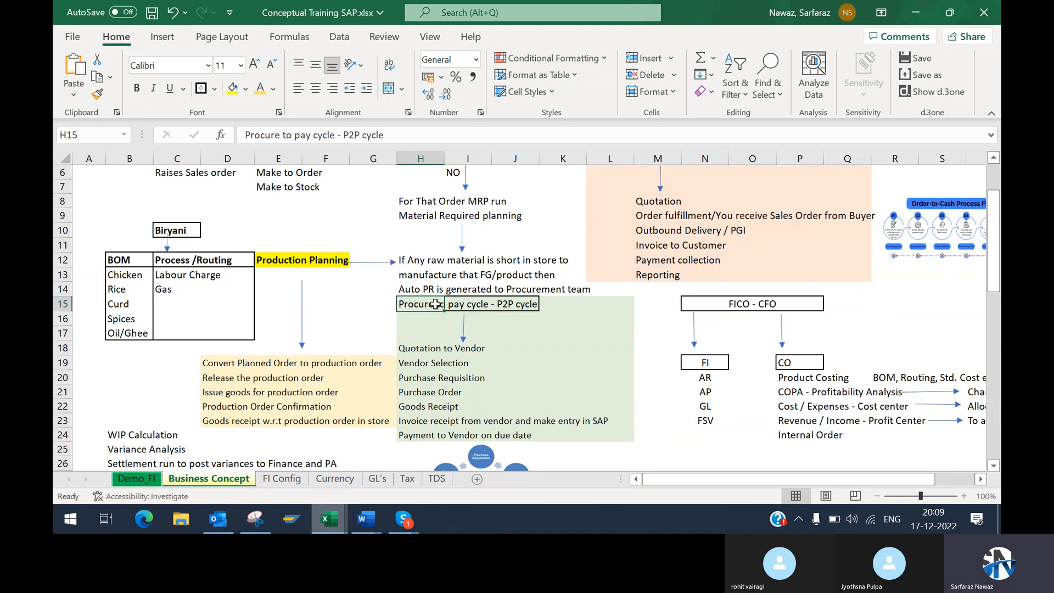
{"action": "left_click_drag", "start_coordinate": [440, 303], "coordinate": [574, 328]}
{"action": "left_click_drag", "start_coordinate": [411, 347], "coordinate": [604, 433]}
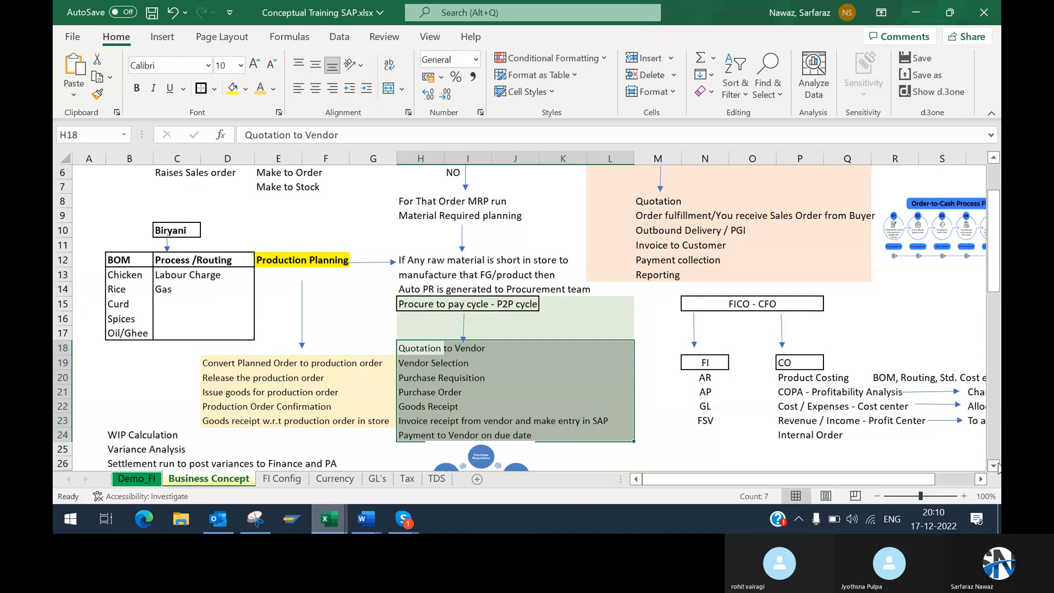
{"action": "scroll", "coordinate": [998, 467], "scroll_direction": "down", "scroll_amount": 2}
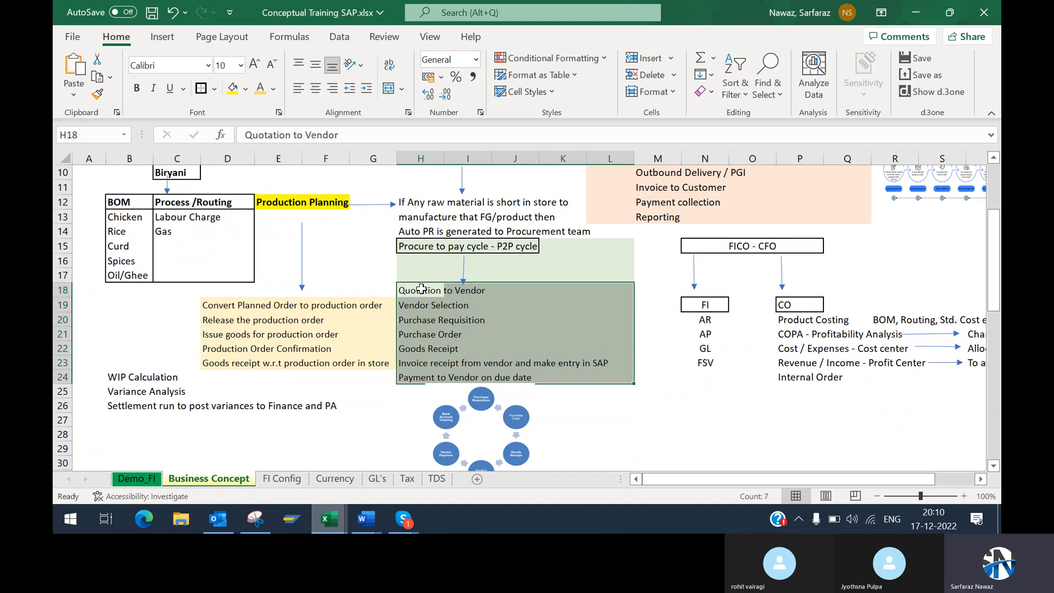
{"action": "left_click", "coordinate": [447, 291]}
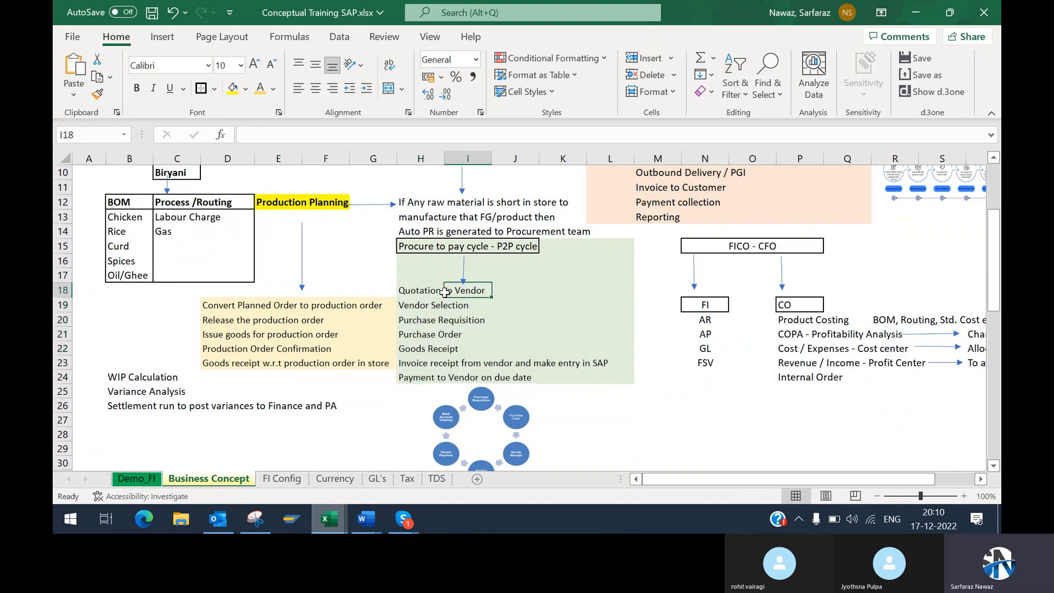
{"action": "left_click_drag", "start_coordinate": [409, 290], "coordinate": [502, 369]}
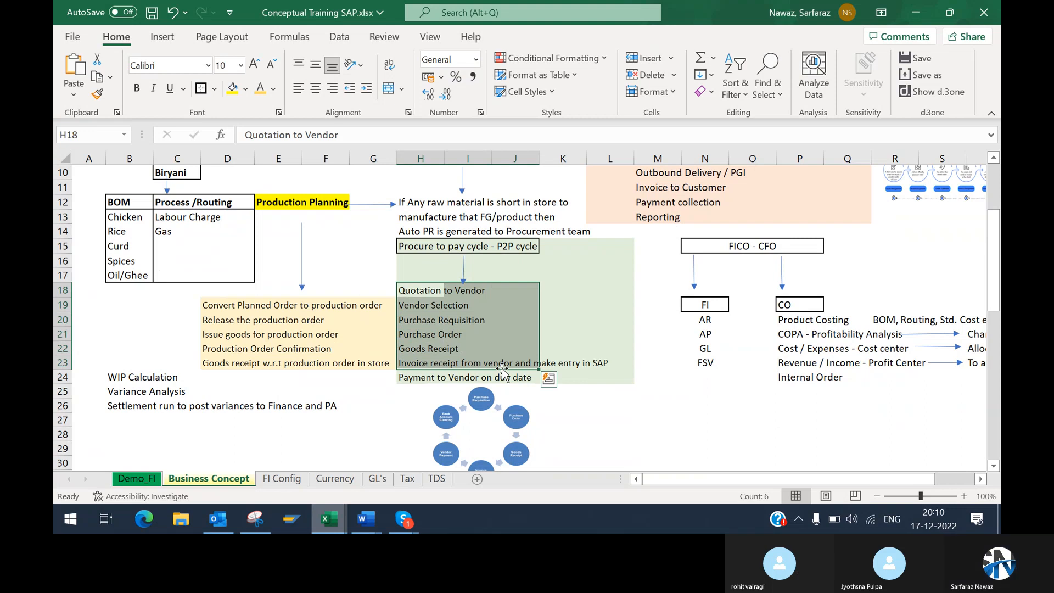
{"action": "left_click", "coordinate": [417, 289]}
{"action": "left_click_drag", "start_coordinate": [417, 289], "coordinate": [582, 365]}
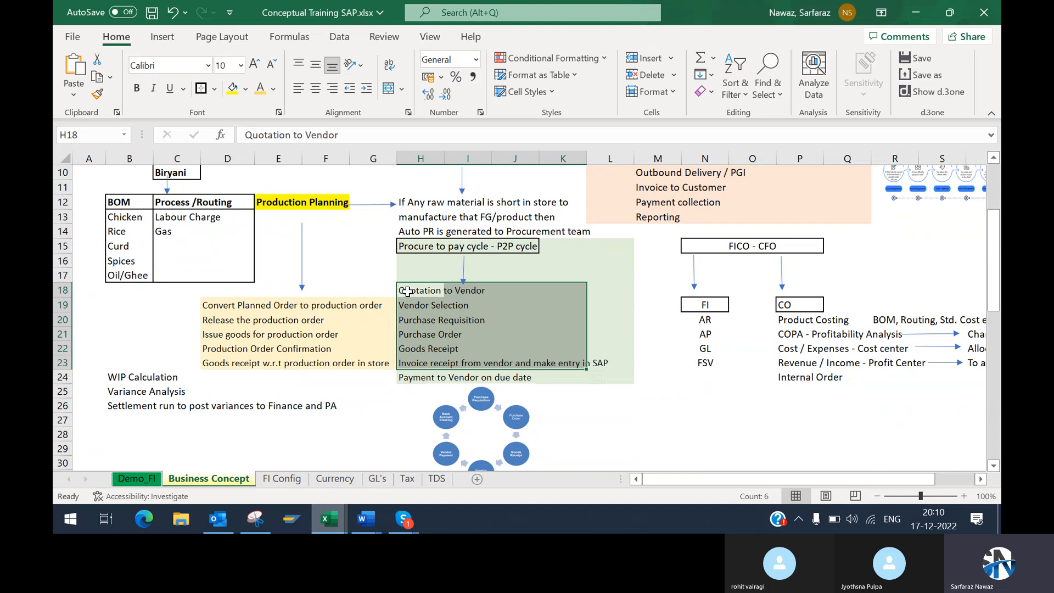
{"action": "left_click_drag", "start_coordinate": [407, 290], "coordinate": [610, 379]}
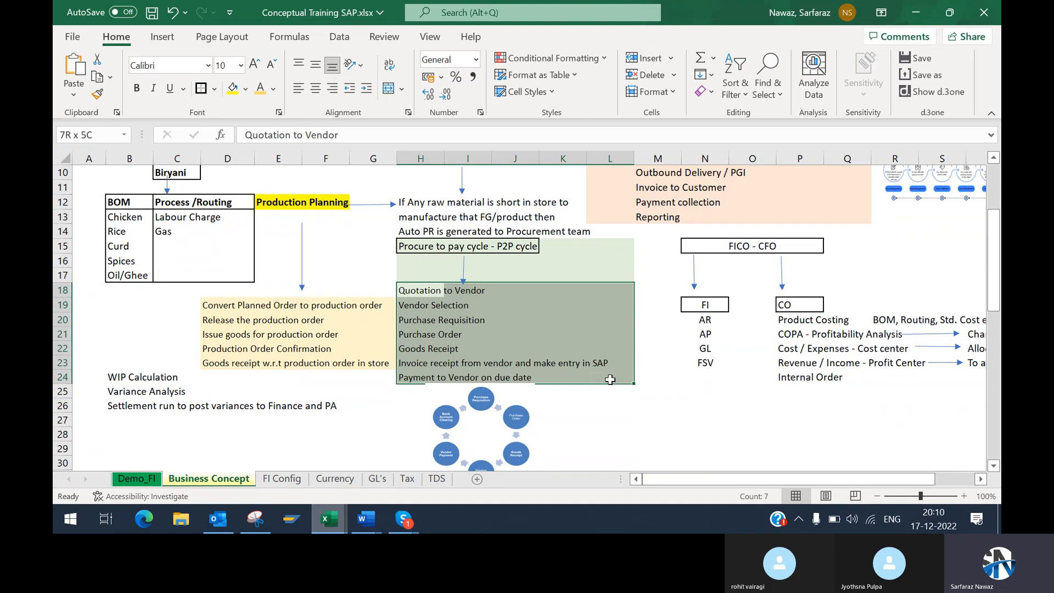
{"action": "left_click_drag", "start_coordinate": [610, 379], "coordinate": [611, 375]}
{"action": "left_click_drag", "start_coordinate": [610, 376], "coordinate": [610, 376]}
{"action": "left_click", "coordinate": [426, 295]}
{"action": "left_click_drag", "start_coordinate": [426, 294], "coordinate": [604, 346]}
Step: Examine the invoice receipt from vendor entry in row 23 of the P2P cycle
{"action": "left_click", "coordinate": [427, 363]}
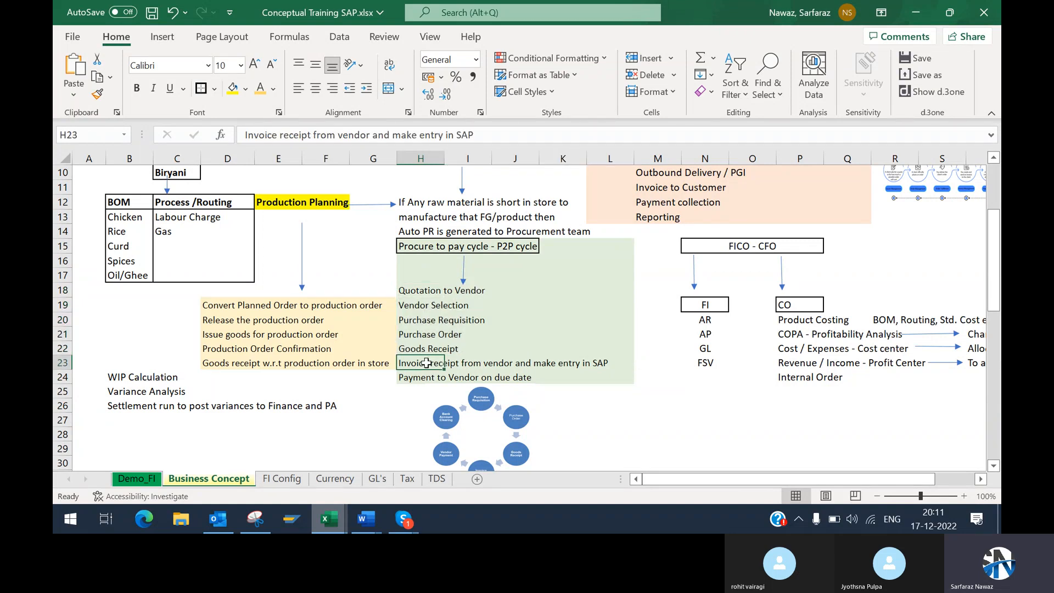
{"action": "left_click", "coordinate": [459, 363]}
{"action": "left_click", "coordinate": [412, 363]}
{"action": "left_click_drag", "start_coordinate": [427, 367], "coordinate": [604, 363]}
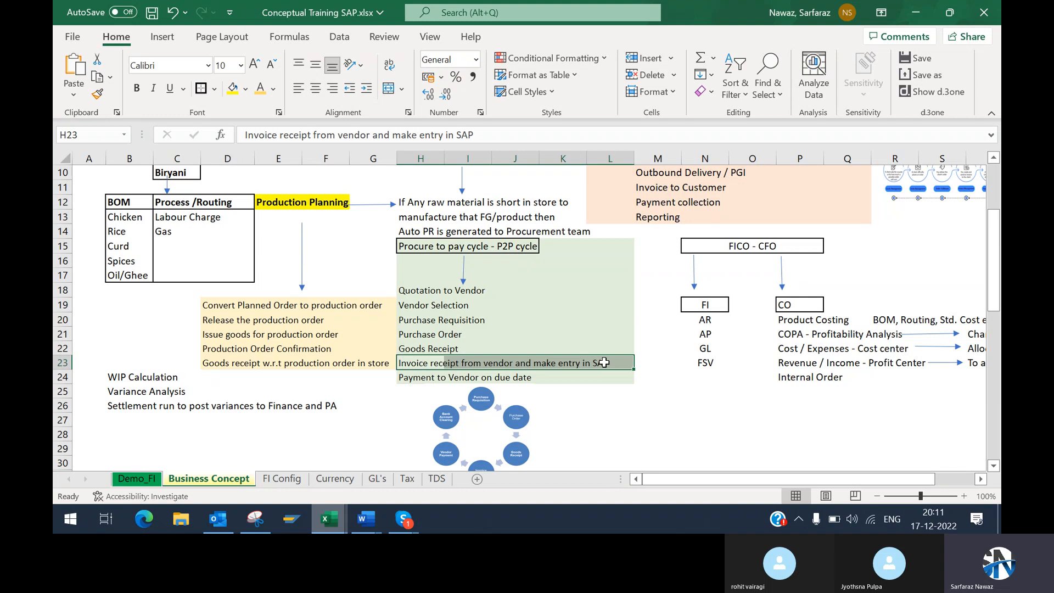
{"action": "left_click", "coordinate": [619, 363]}
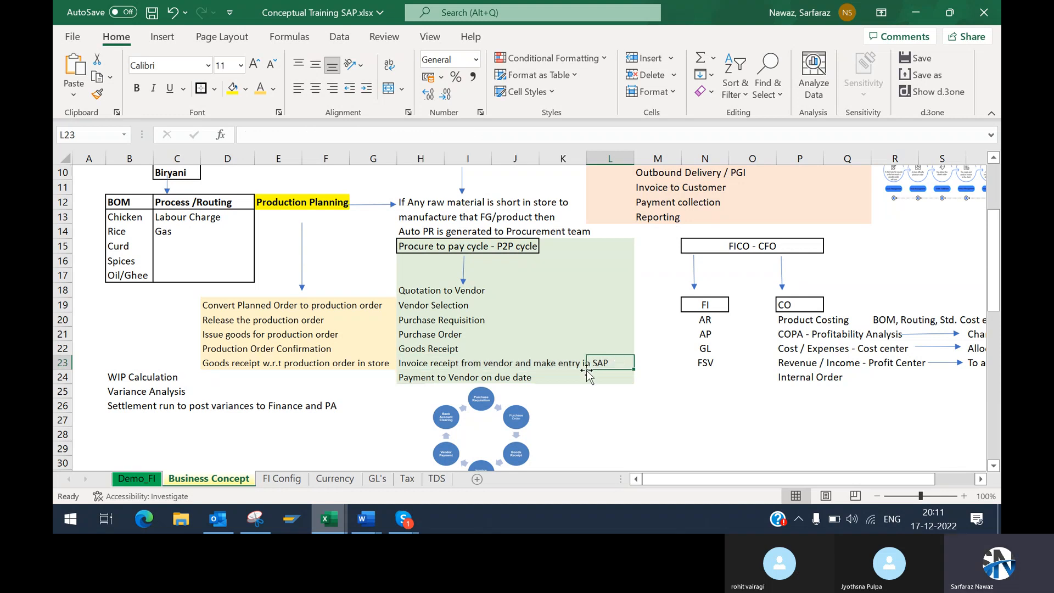
{"action": "left_click", "coordinate": [637, 363]}
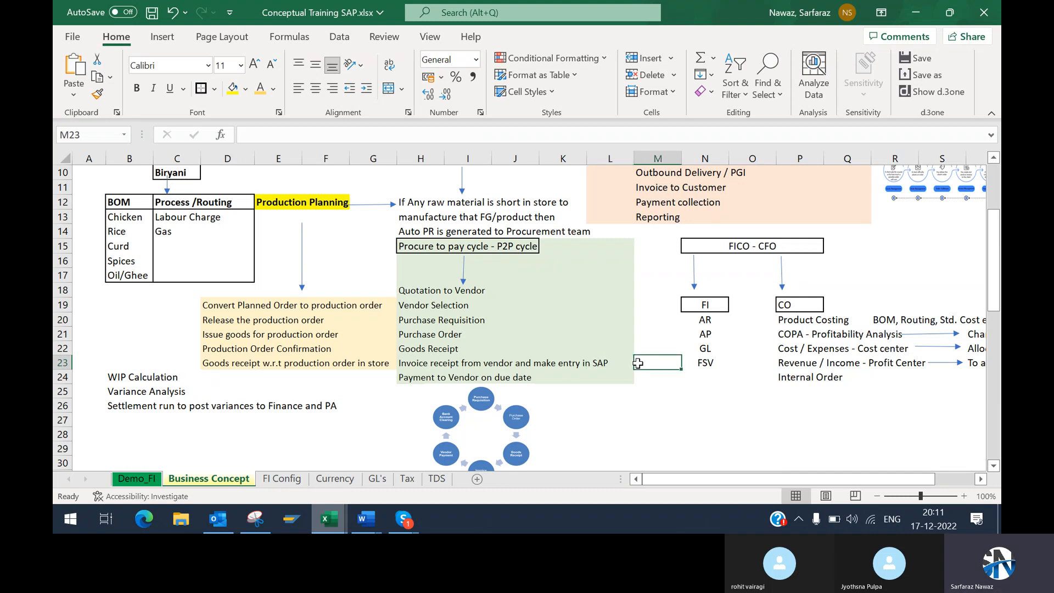
{"action": "left_click", "coordinate": [617, 363]}
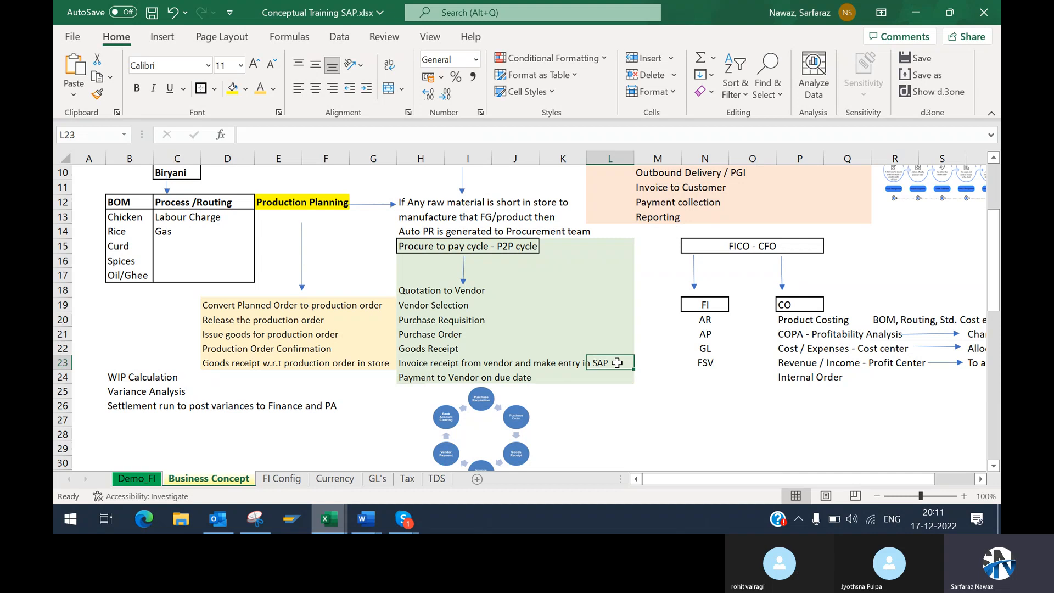
Step: Enter MIGO in cell J22 as the transaction code beside Goods Receipt
{"action": "left_click", "coordinate": [446, 346]}
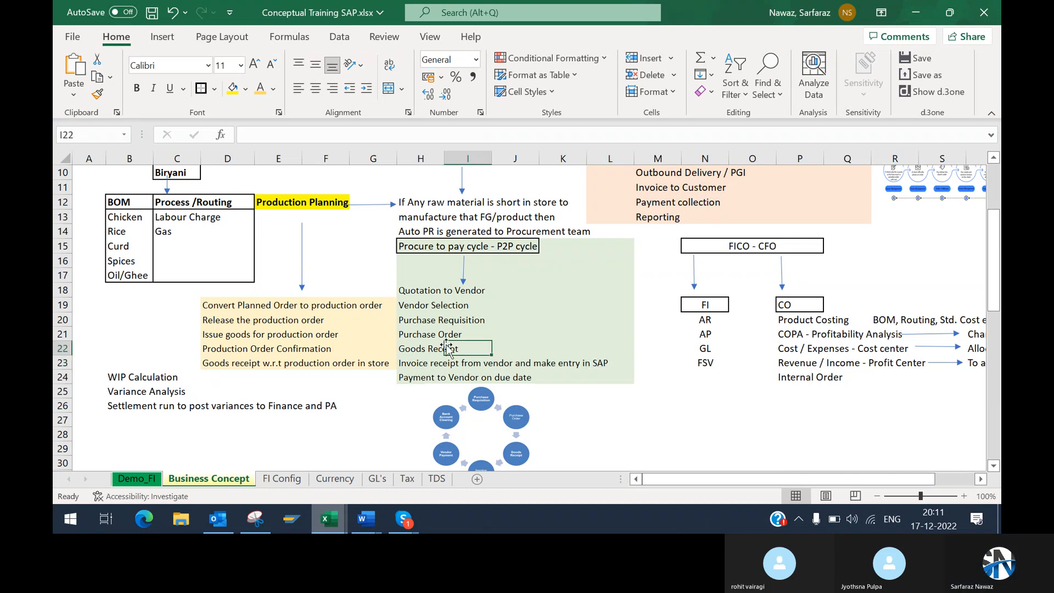
{"action": "left_click", "coordinate": [539, 344]}
{"action": "left_click", "coordinate": [523, 345]}
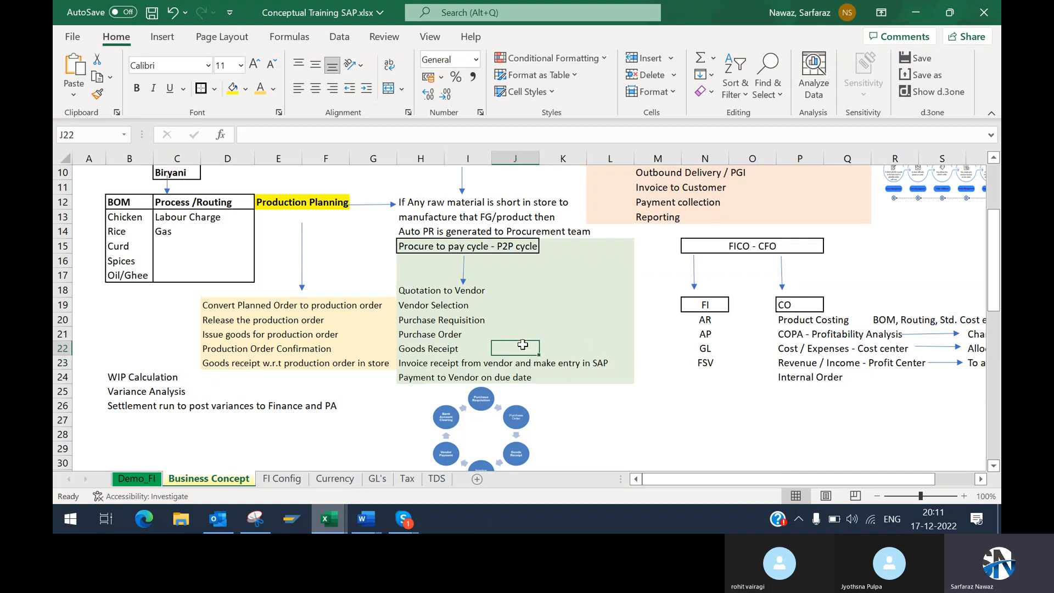
{"action": "type", "text": "MIGO"}
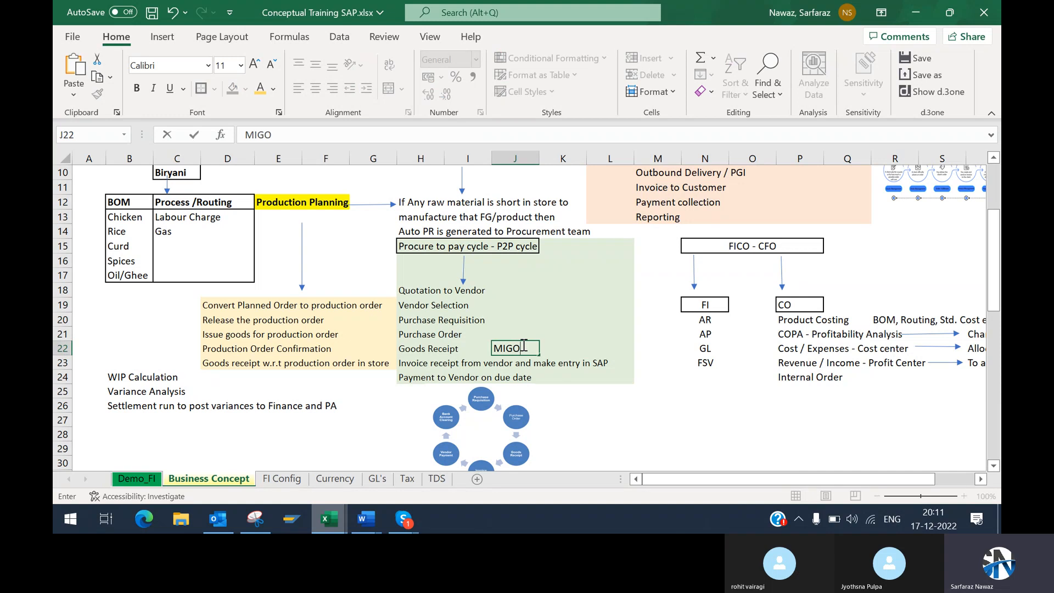
{"action": "key", "text": "Return"}
Step: Enter MIRO in cell M23 as the transaction code beside the vendor invoice receipt step
{"action": "left_click", "coordinate": [632, 363]}
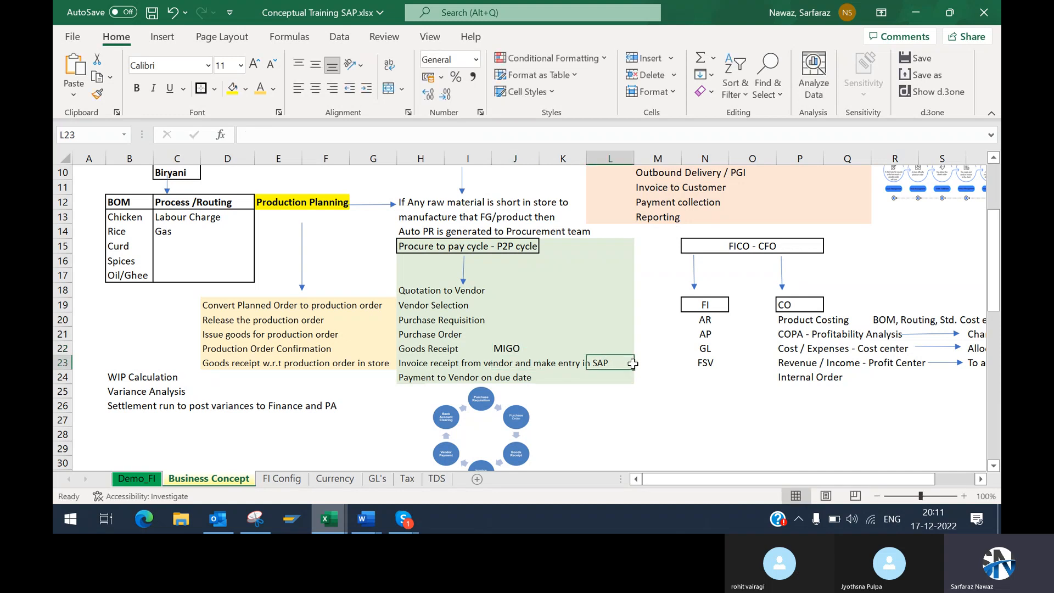
{"action": "left_click", "coordinate": [635, 366]}
{"action": "type", "text": "MIRO"}
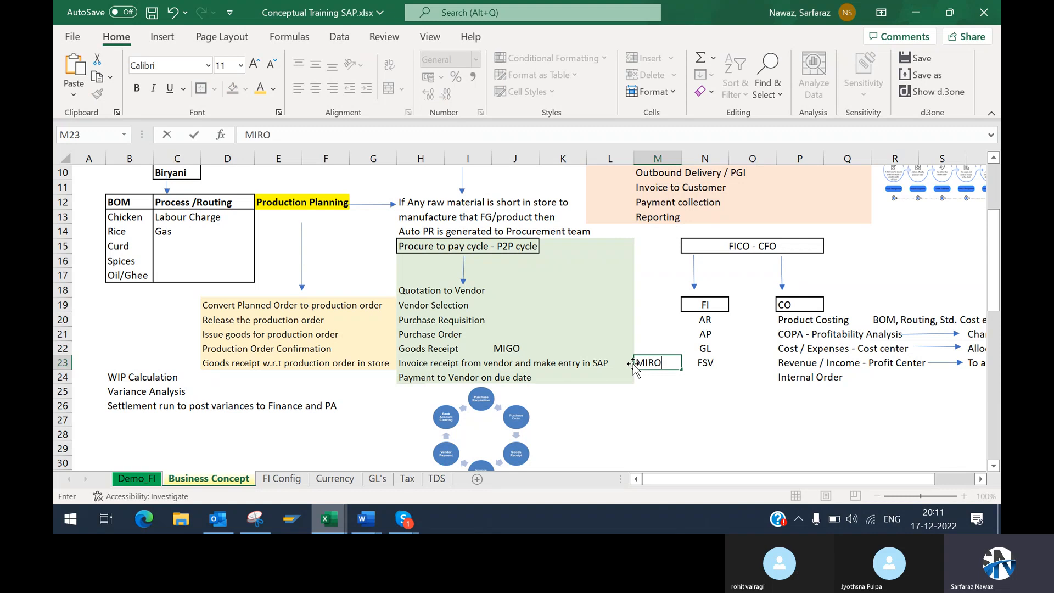
{"action": "key", "text": "ctrl+Return"}
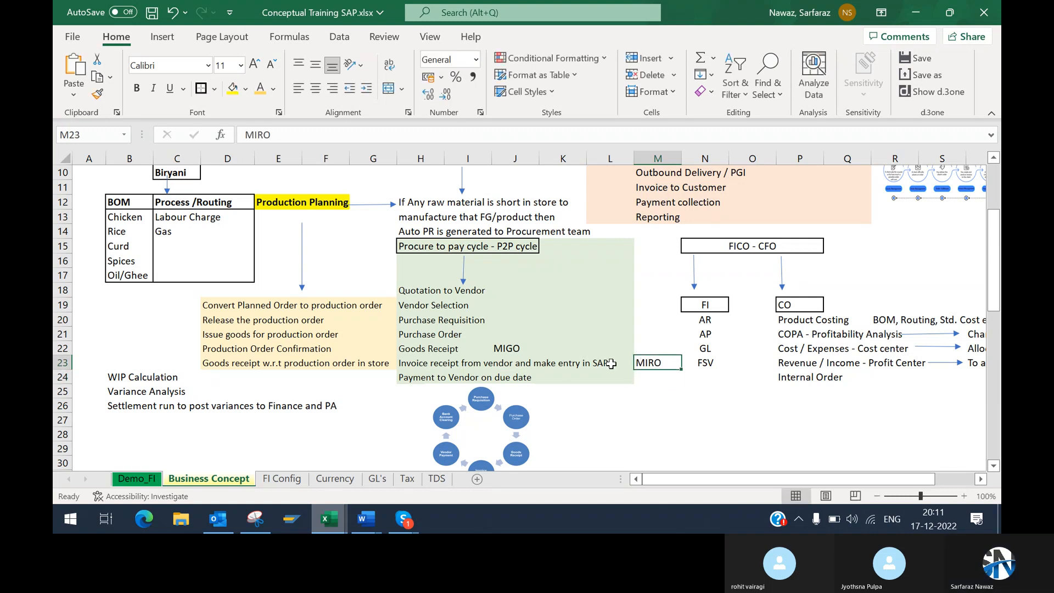
Step: Review the P2P cycle steps again, focusing on the Goods Receipt and Invoice receipt rows with their transaction codes
{"action": "left_click", "coordinate": [468, 365]}
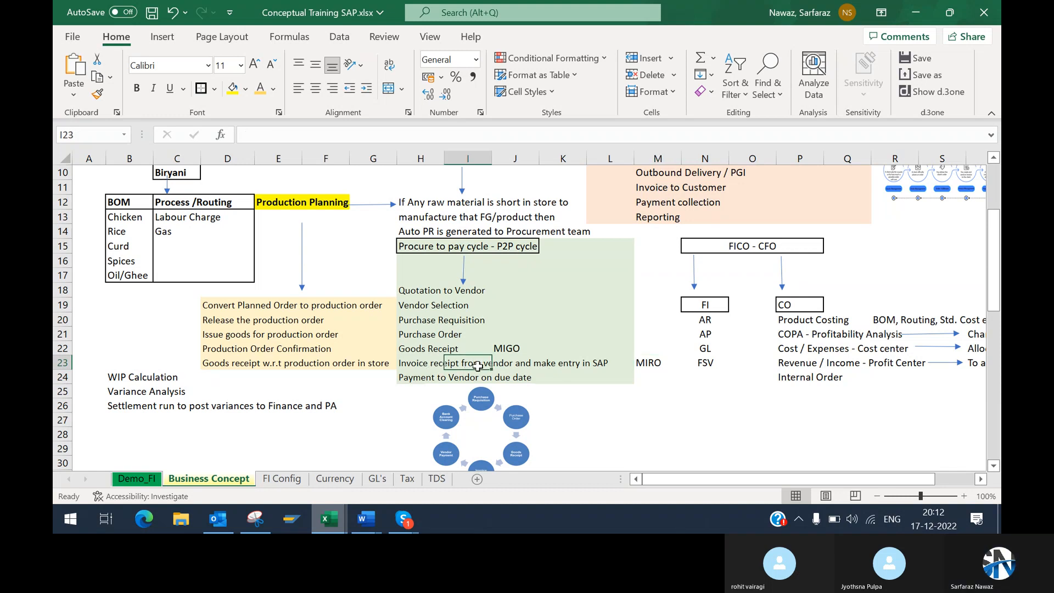
{"action": "left_click", "coordinate": [437, 368]}
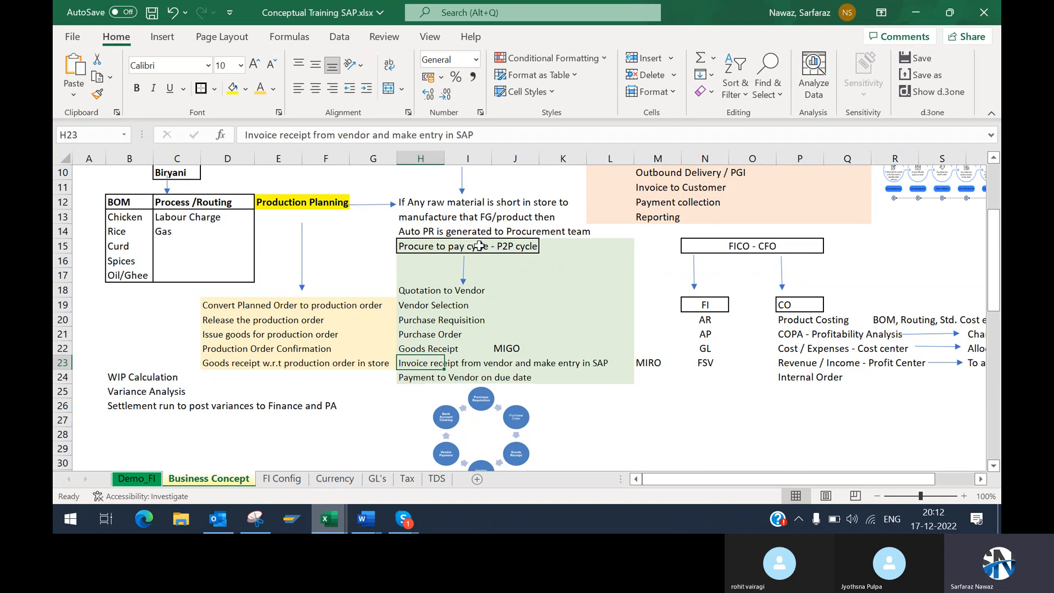
{"action": "left_click_drag", "start_coordinate": [480, 246], "coordinate": [482, 334]}
{"action": "left_click_drag", "start_coordinate": [420, 247], "coordinate": [642, 379]}
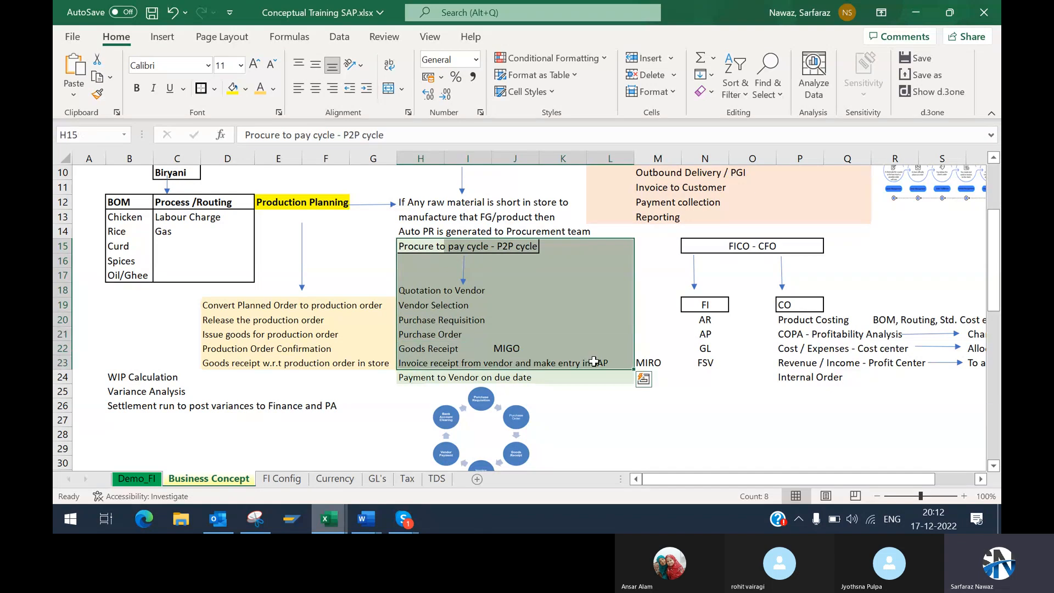
{"action": "left_click", "coordinate": [423, 363]}
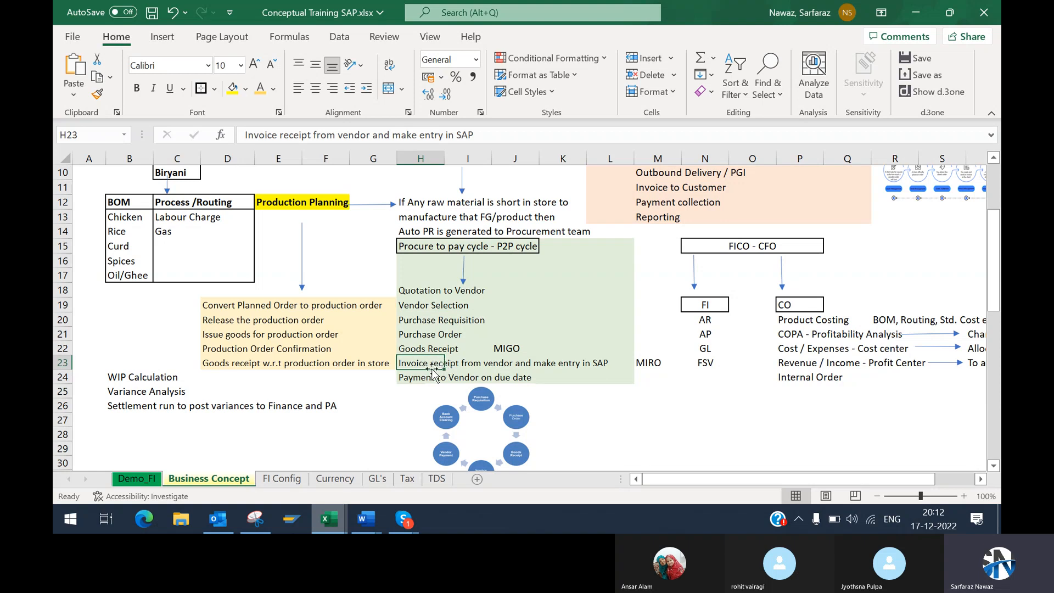
{"action": "left_click", "coordinate": [442, 349]}
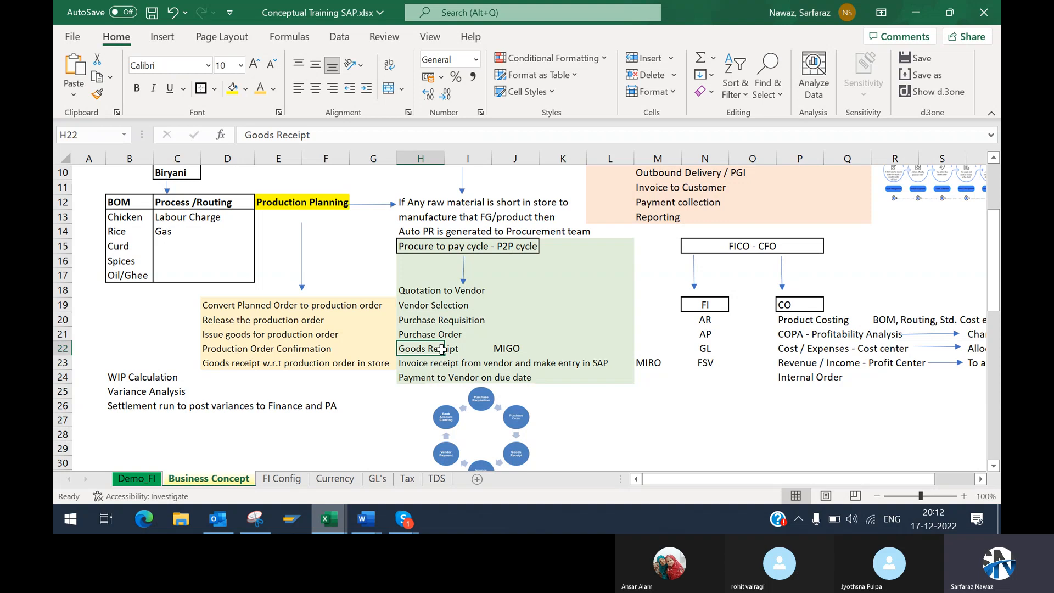
{"action": "left_click_drag", "start_coordinate": [442, 349], "coordinate": [531, 354]}
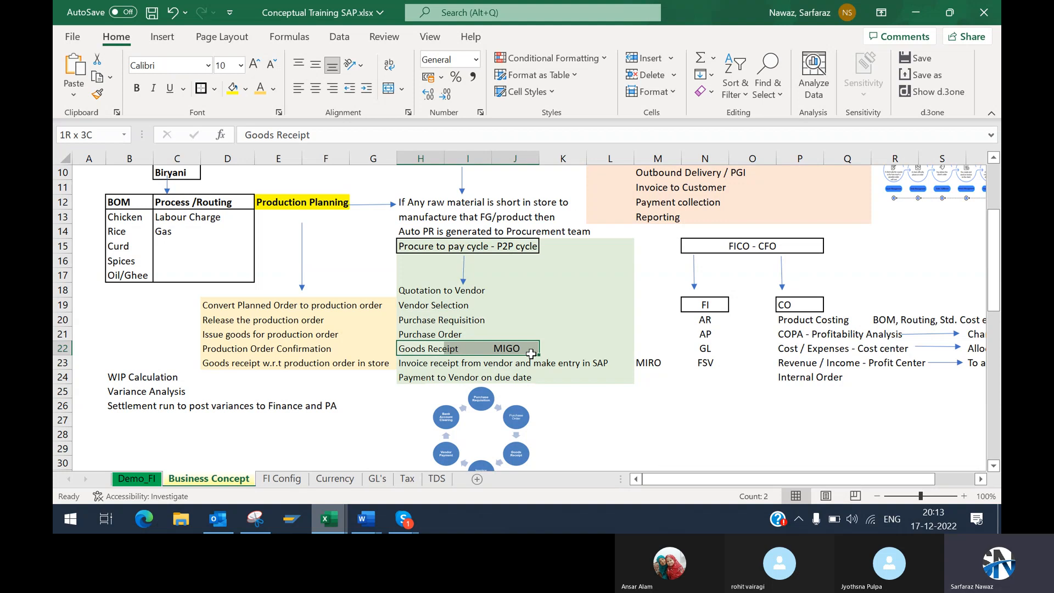
{"action": "mouse_move", "coordinate": [530, 354]}
{"action": "left_mouse_down"}
{"action": "mouse_move", "coordinate": [509, 368]}
{"action": "mouse_move", "coordinate": [546, 364]}
{"action": "left_mouse_up"}
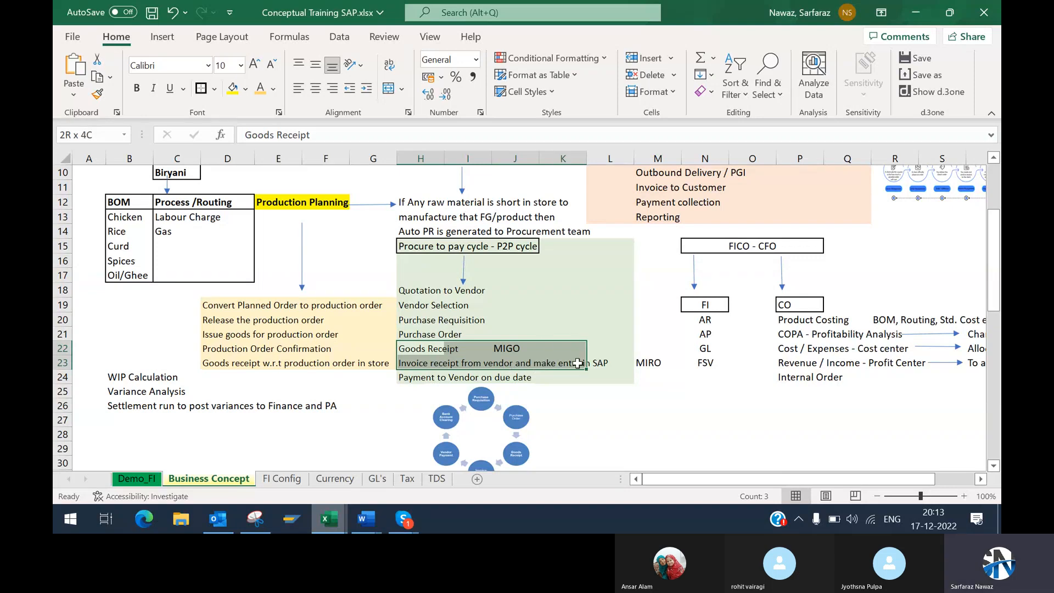
{"action": "left_click_drag", "start_coordinate": [578, 363], "coordinate": [614, 364]}
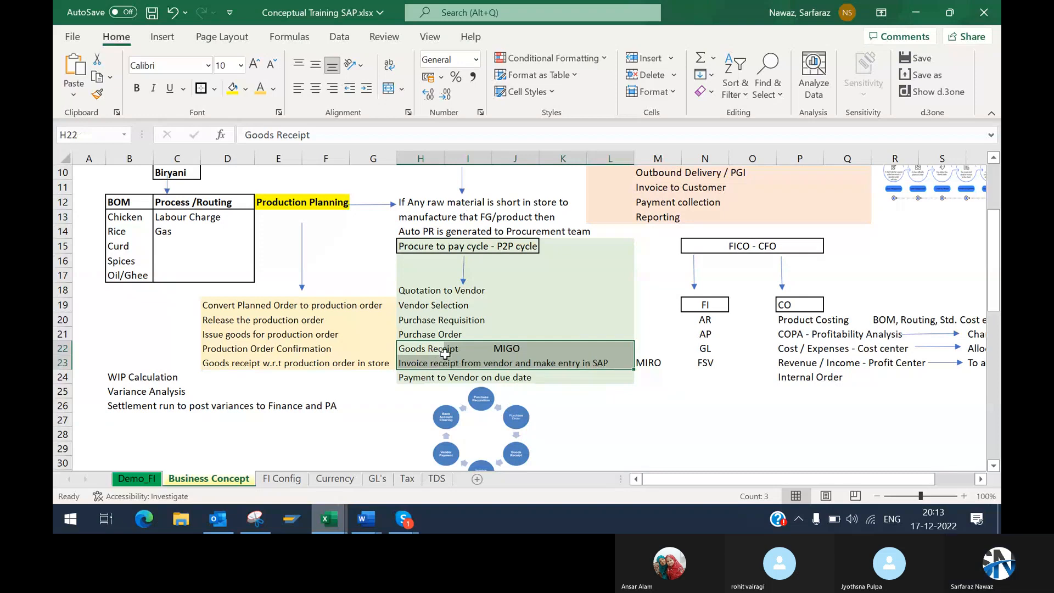
{"action": "left_click", "coordinate": [418, 366]}
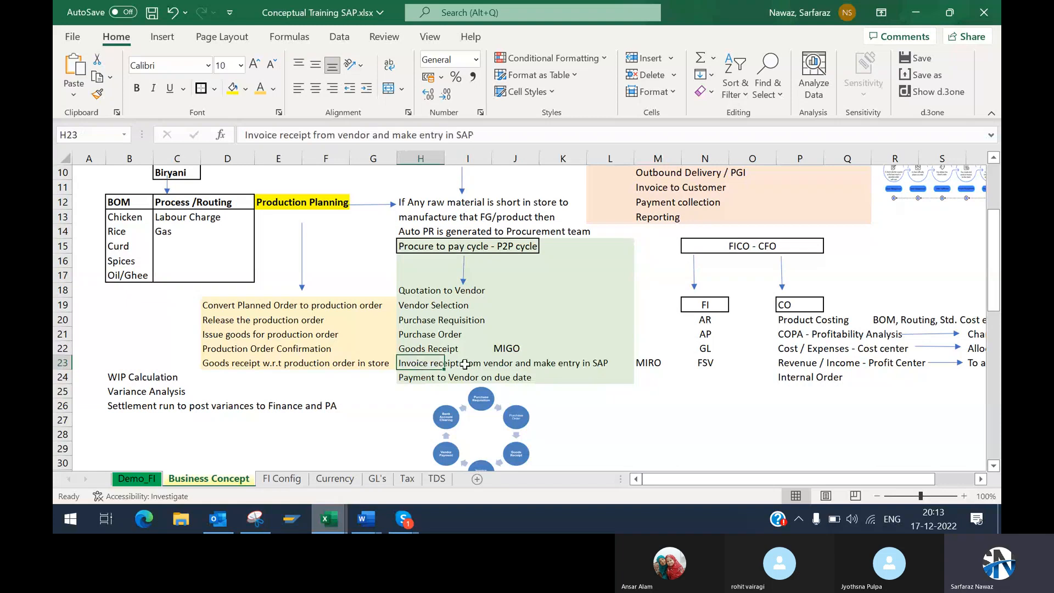
{"action": "left_click_drag", "start_coordinate": [410, 290], "coordinate": [607, 374]}
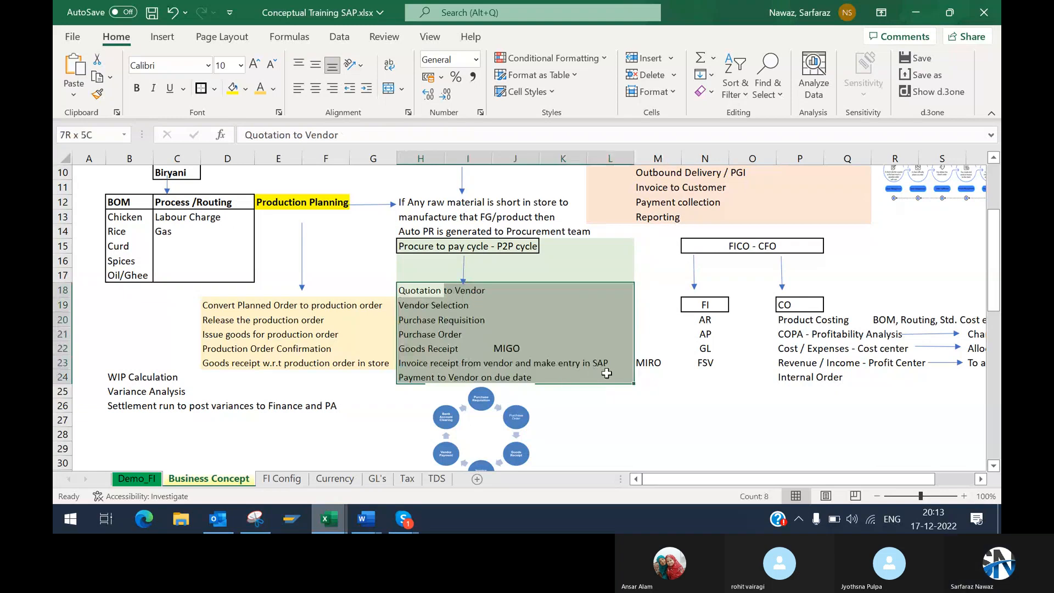
{"action": "left_click_drag", "start_coordinate": [603, 372], "coordinate": [604, 370]}
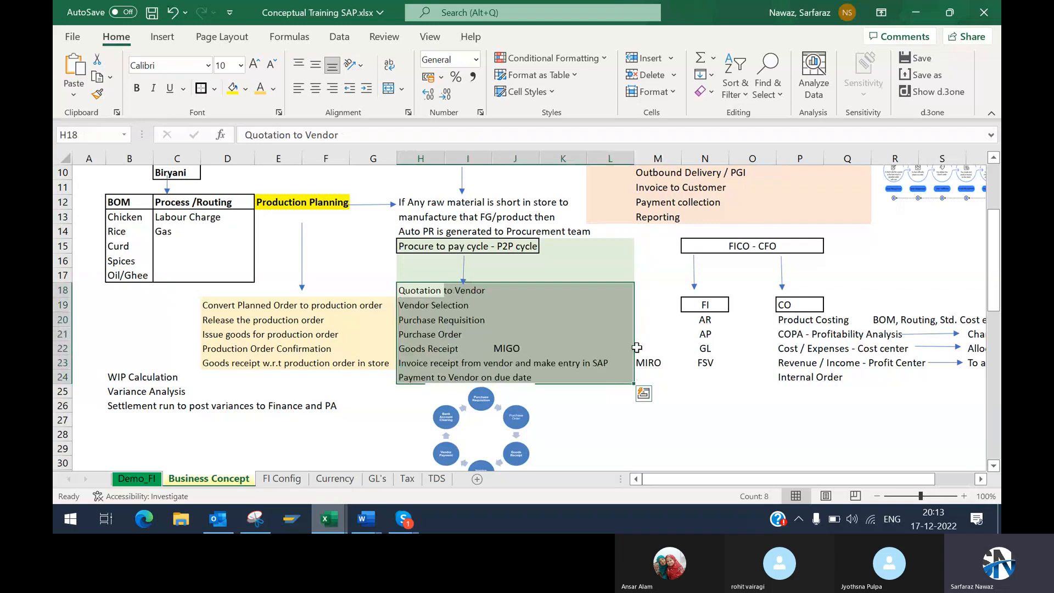
Step: Examine the FICO - CFO block and the AR, AP, GL and FSV entries listed under FI
{"action": "left_click_drag", "start_coordinate": [674, 242], "coordinate": [928, 377]}
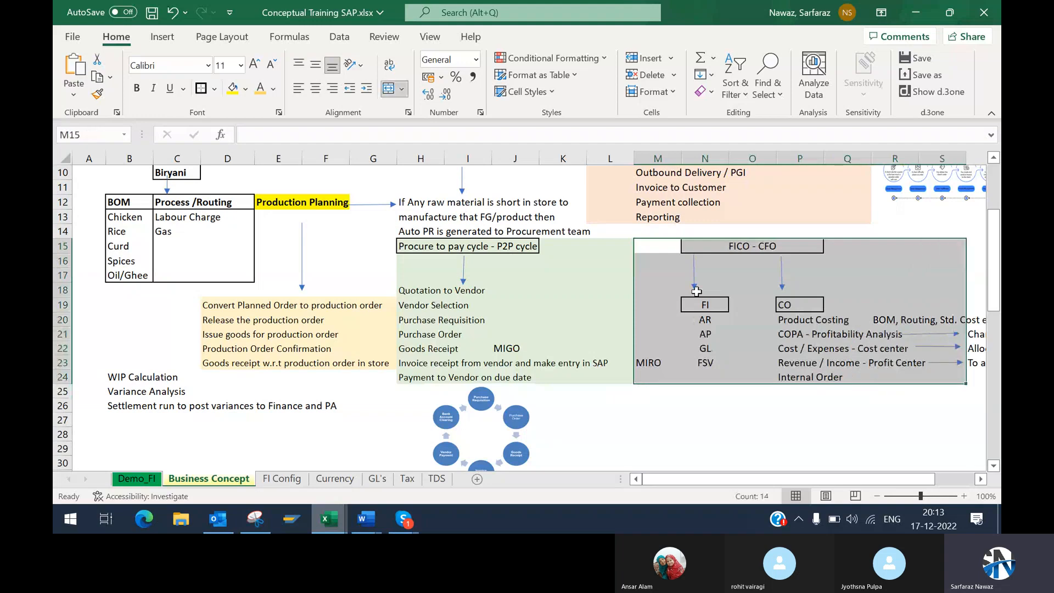
{"action": "left_click_drag", "start_coordinate": [709, 291], "coordinate": [722, 369]}
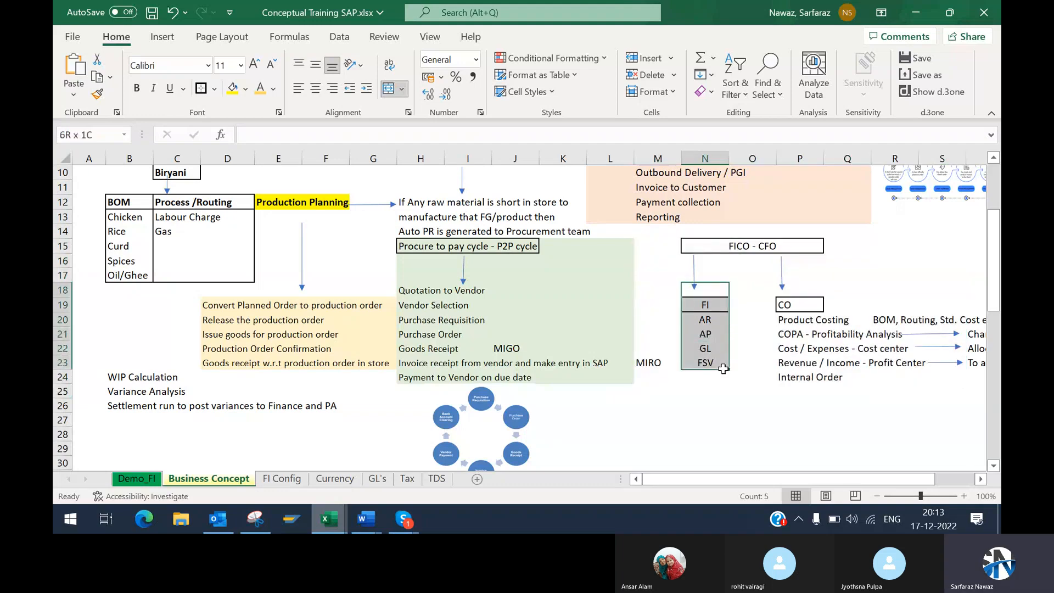
{"action": "mouse_move", "coordinate": [723, 368]}
{"action": "left_mouse_down"}
{"action": "mouse_move", "coordinate": [733, 374]}
{"action": "mouse_move", "coordinate": [722, 372]}
{"action": "left_mouse_up"}
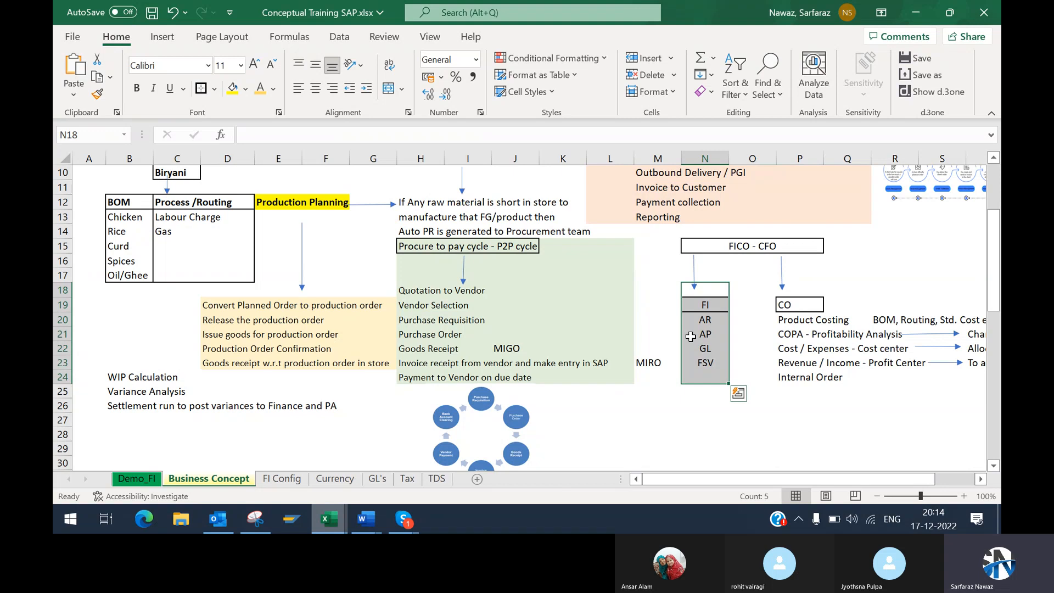
{"action": "left_click_drag", "start_coordinate": [709, 285], "coordinate": [710, 380]}
Step: Examine the AP entry in cell N21 of the FI list and the cells beside it
{"action": "left_click", "coordinate": [733, 337]}
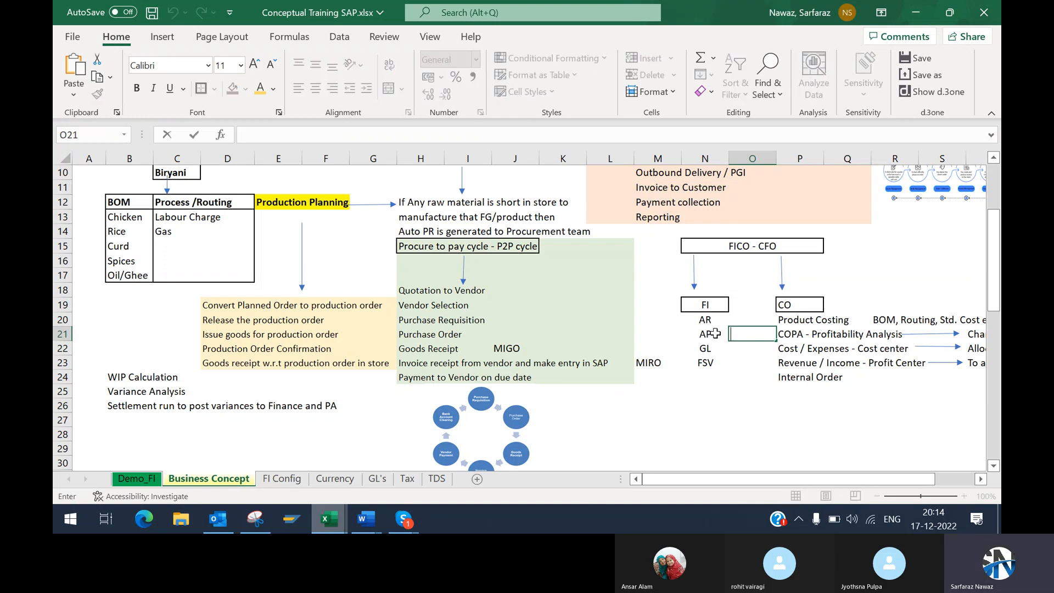
{"action": "left_click", "coordinate": [716, 334]}
{"action": "left_click", "coordinate": [739, 331]}
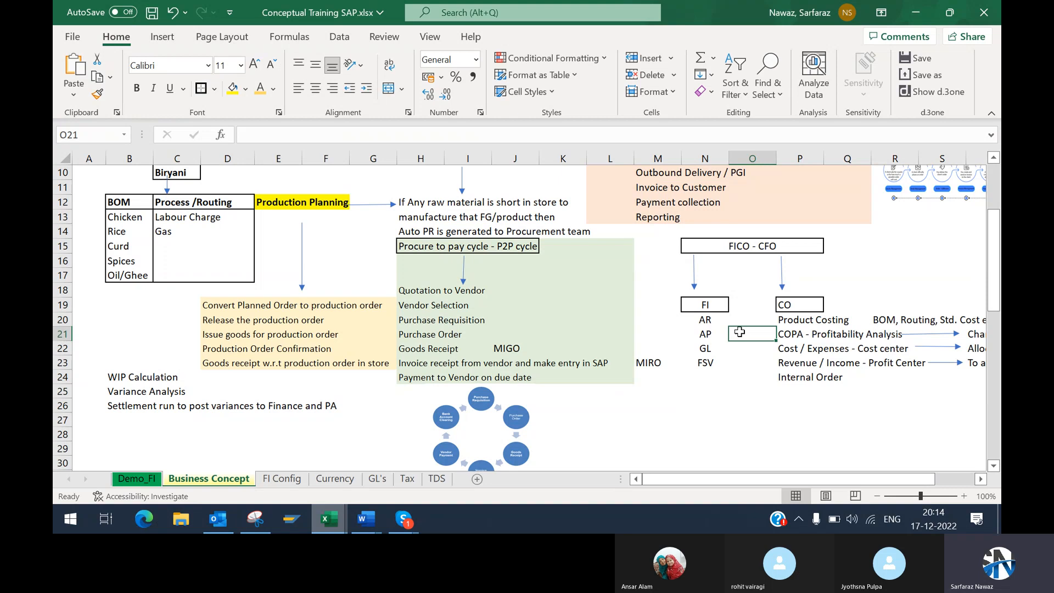
{"action": "left_click", "coordinate": [714, 336]}
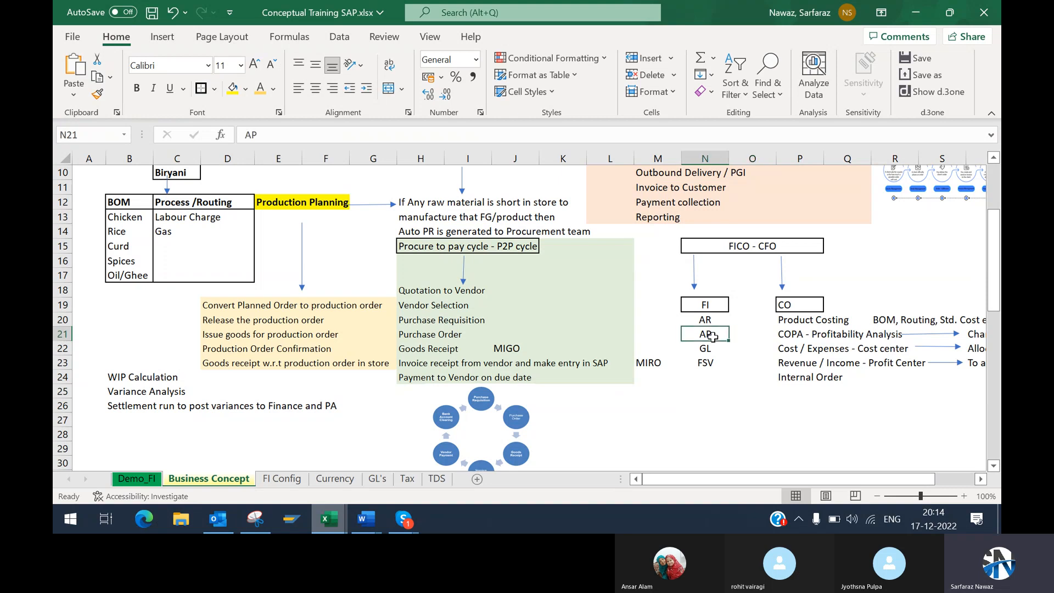
{"action": "left_click", "coordinate": [741, 332]}
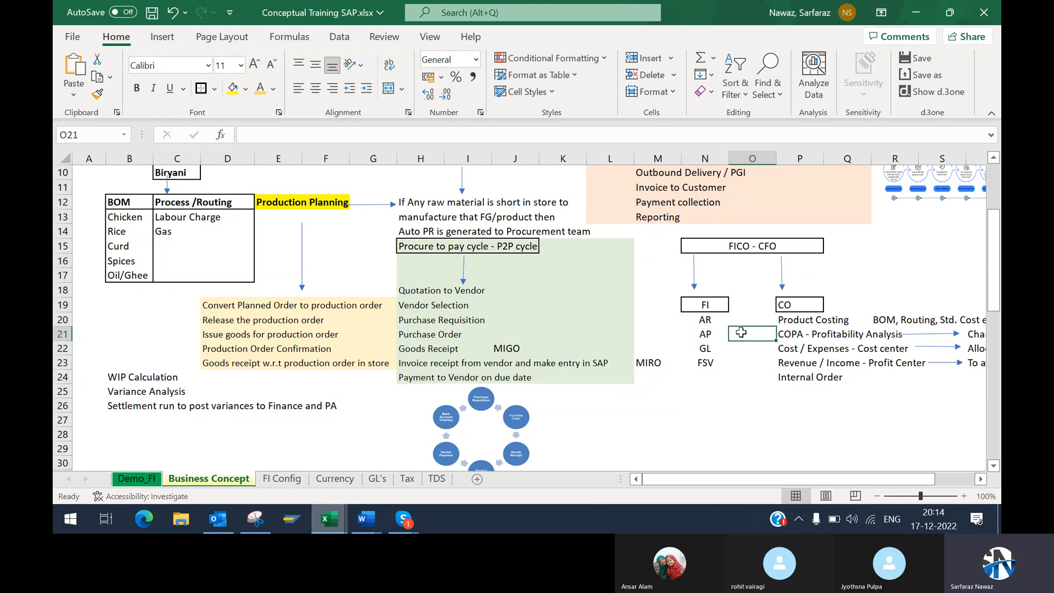
{"action": "left_click", "coordinate": [717, 333]}
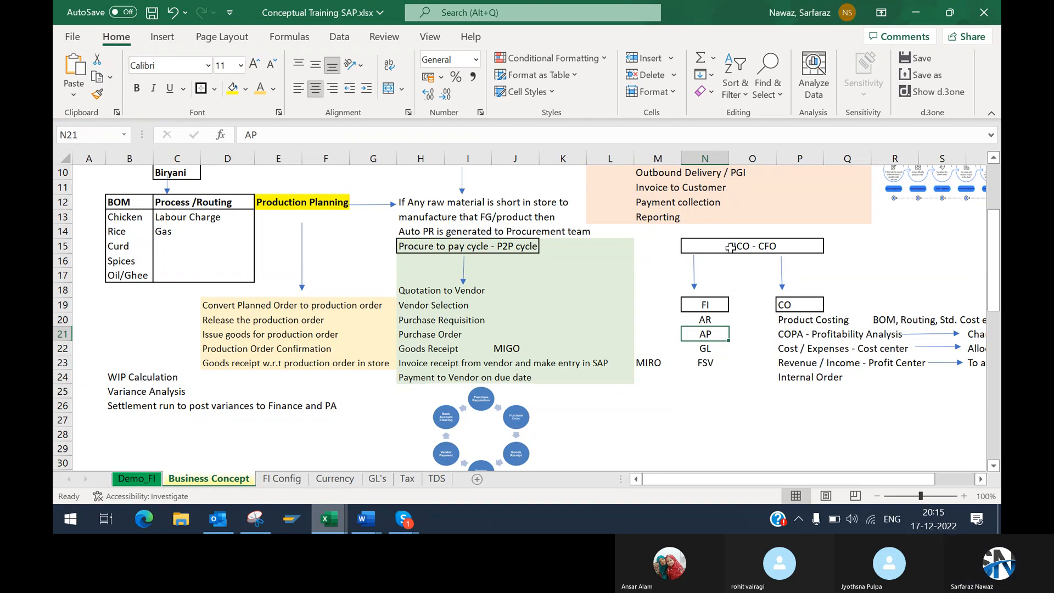
{"action": "left_click", "coordinate": [739, 335]}
{"action": "left_click", "coordinate": [689, 334]}
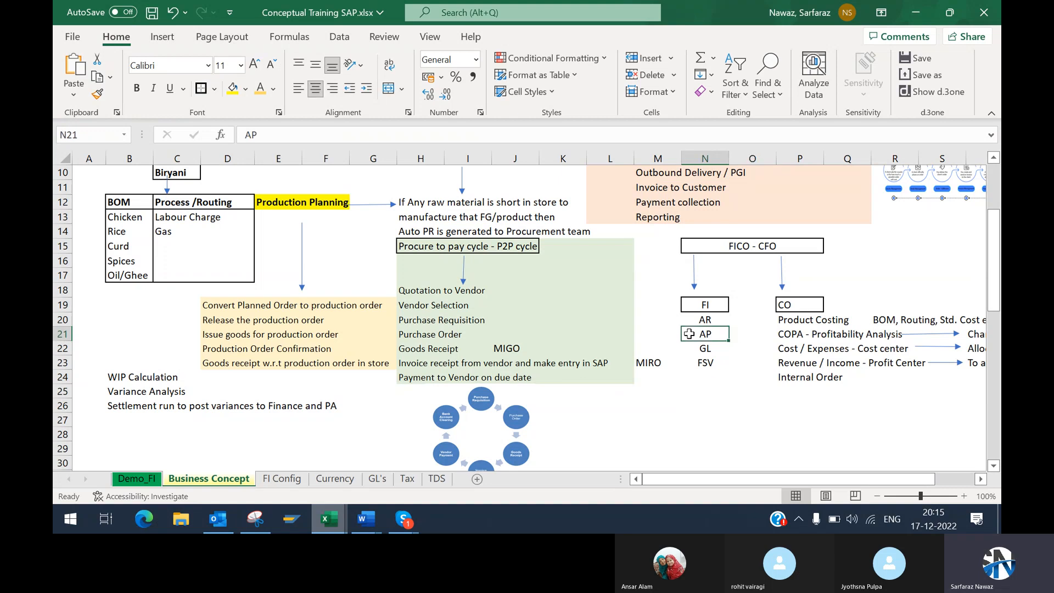
{"action": "left_click", "coordinate": [666, 337]}
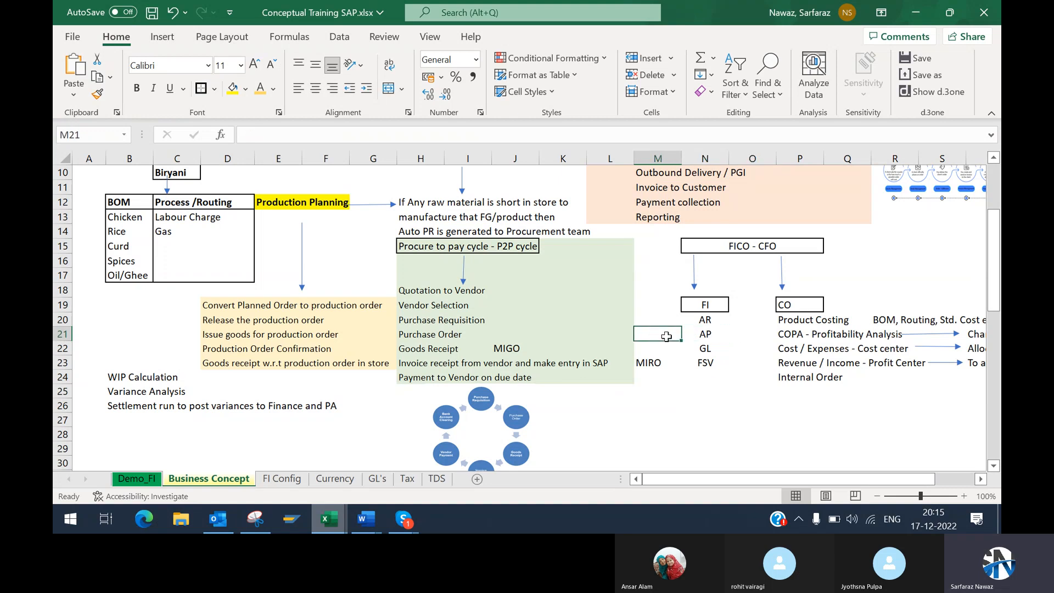
{"action": "left_click", "coordinate": [694, 336]}
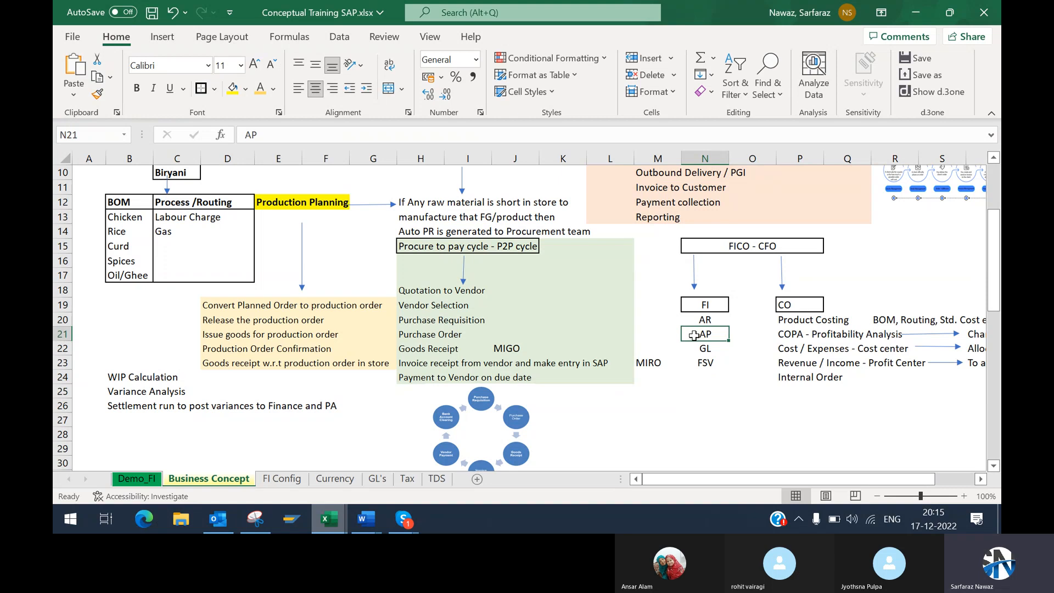
{"action": "left_click_drag", "start_coordinate": [669, 336], "coordinate": [740, 334]}
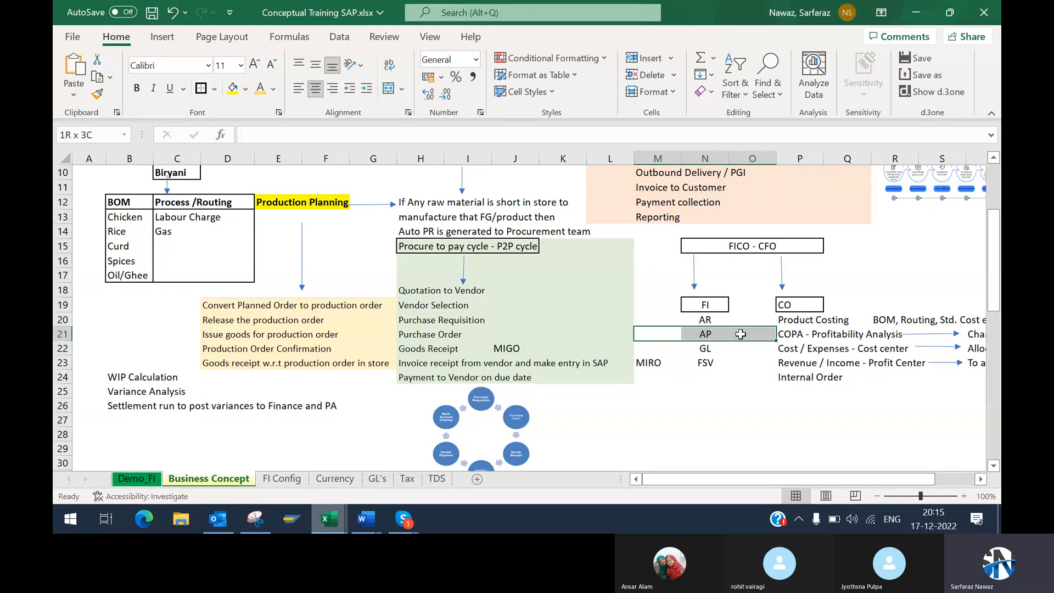
{"action": "mouse_move", "coordinate": [740, 334]}
{"action": "left_mouse_down"}
{"action": "mouse_move", "coordinate": [713, 334]}
{"action": "mouse_move", "coordinate": [736, 330]}
{"action": "left_mouse_up"}
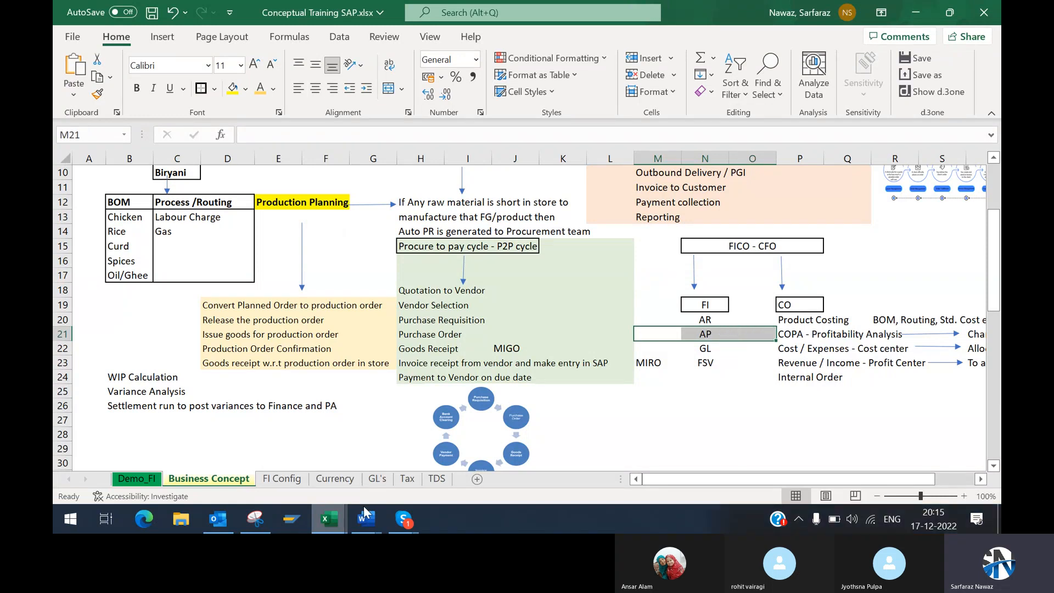
Step: Switch to the Word document Accounts Payable and Accounts Receivable in SAP S4 HANA.docx and examine its Accounts Payable process heading
{"action": "mouse_move", "coordinate": [367, 512]}
{"action": "mouse_move", "coordinate": [459, 453]}
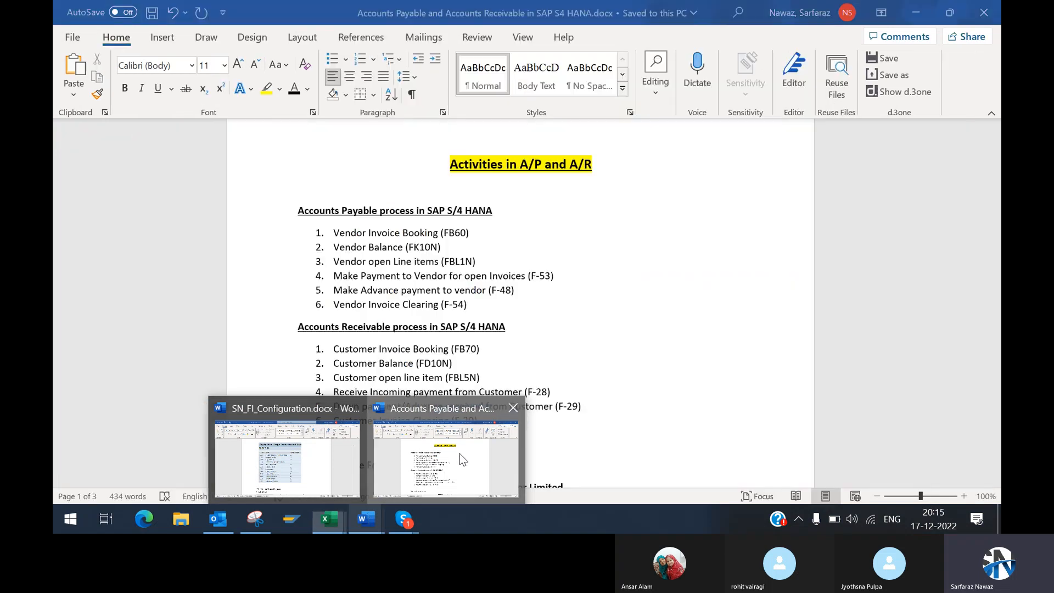
{"action": "left_click", "coordinate": [459, 453]}
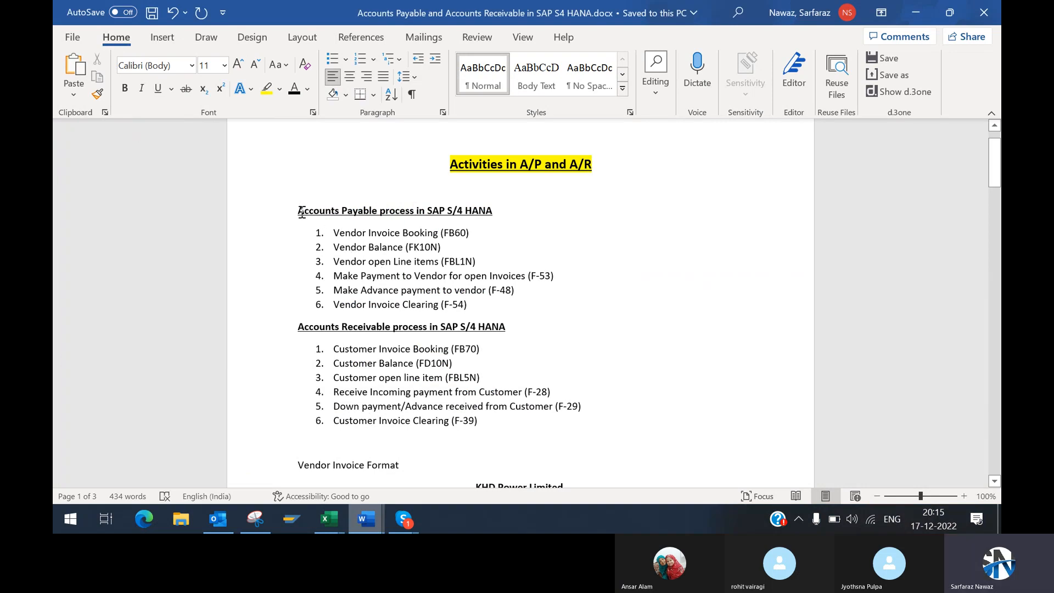
{"action": "left_click_drag", "start_coordinate": [300, 212], "coordinate": [499, 207]}
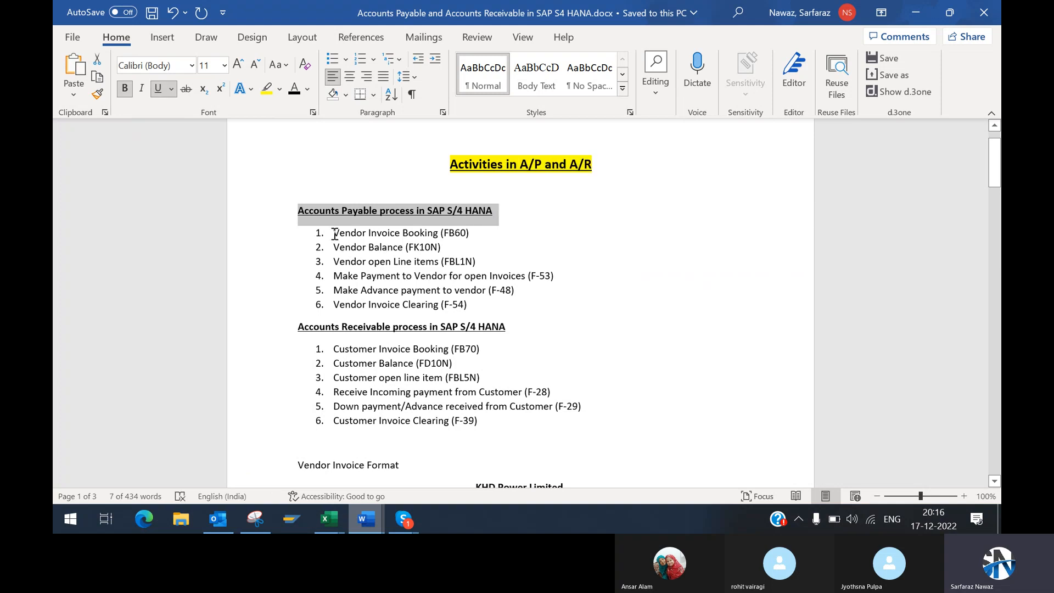
Step: Examine the Vendor Invoice Booking item and its transaction code FB60 in the Accounts Payable process list
{"action": "left_click_drag", "start_coordinate": [334, 234], "coordinate": [439, 232]}
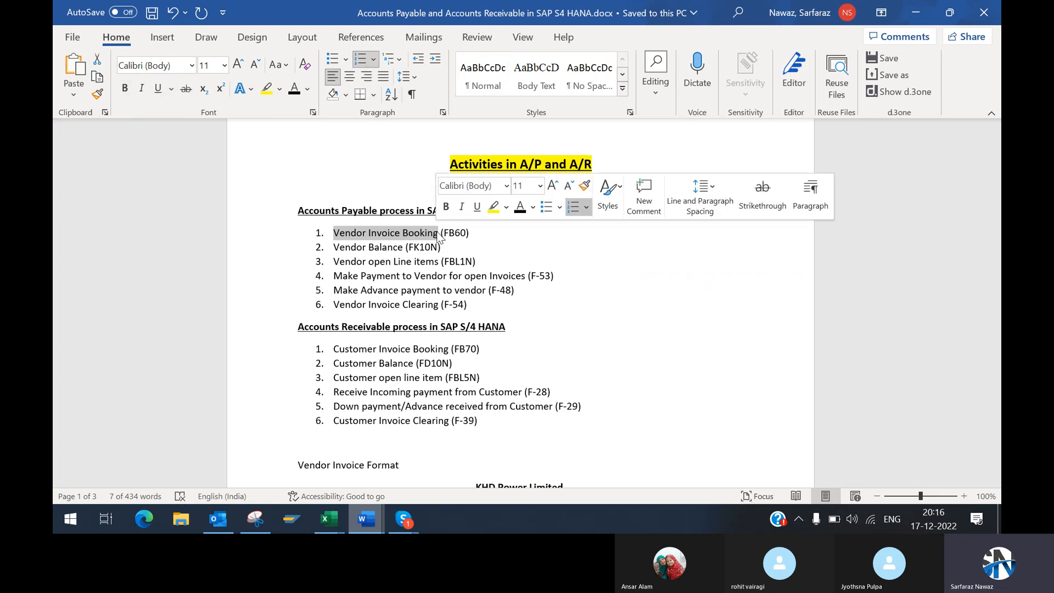
{"action": "left_click", "coordinate": [336, 235]}
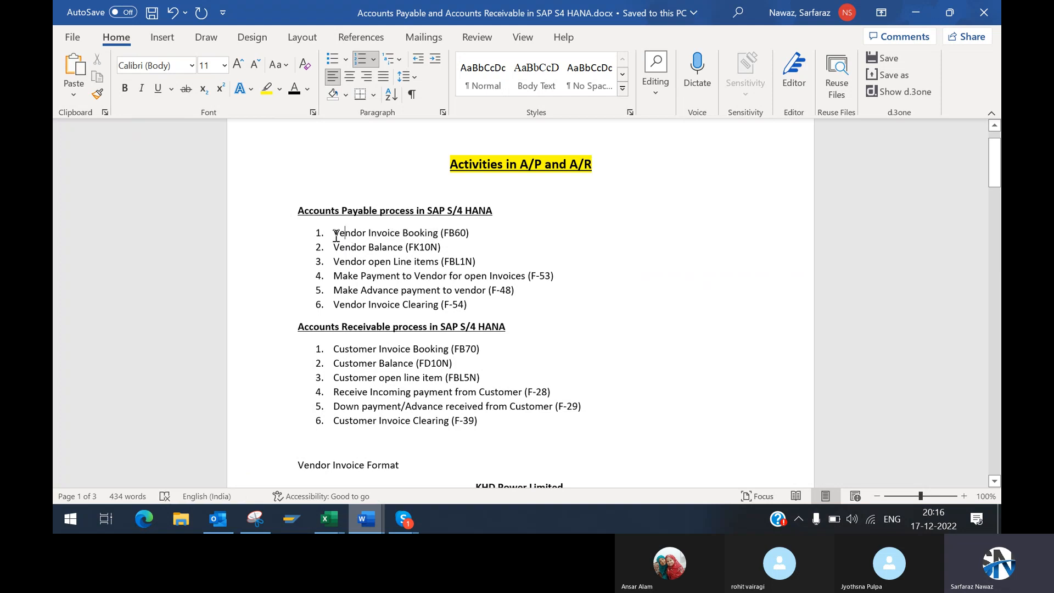
{"action": "left_click_drag", "start_coordinate": [336, 235], "coordinate": [470, 228]}
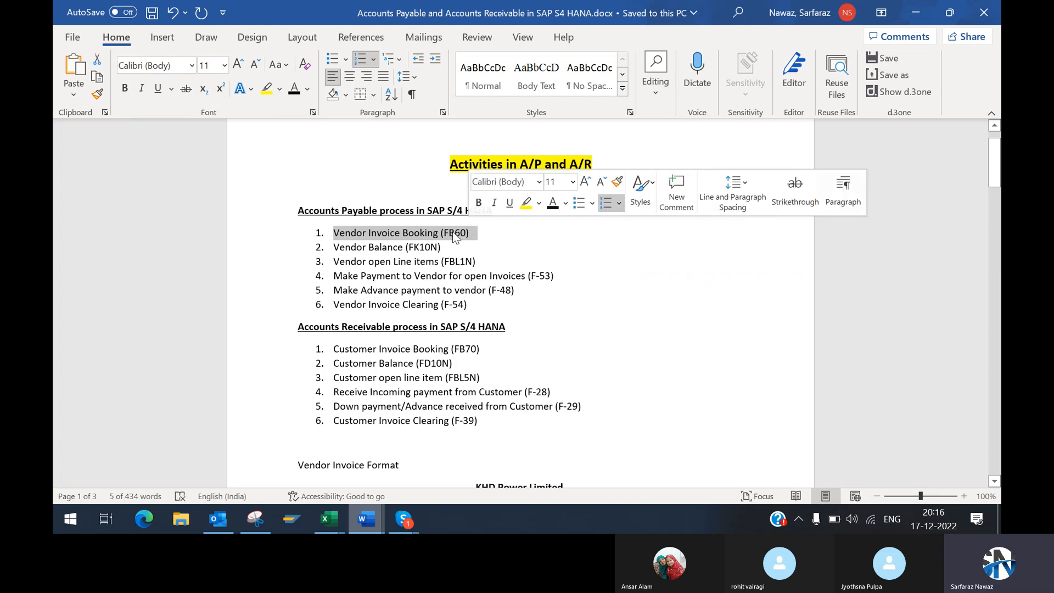
{"action": "left_click", "coordinate": [450, 239]}
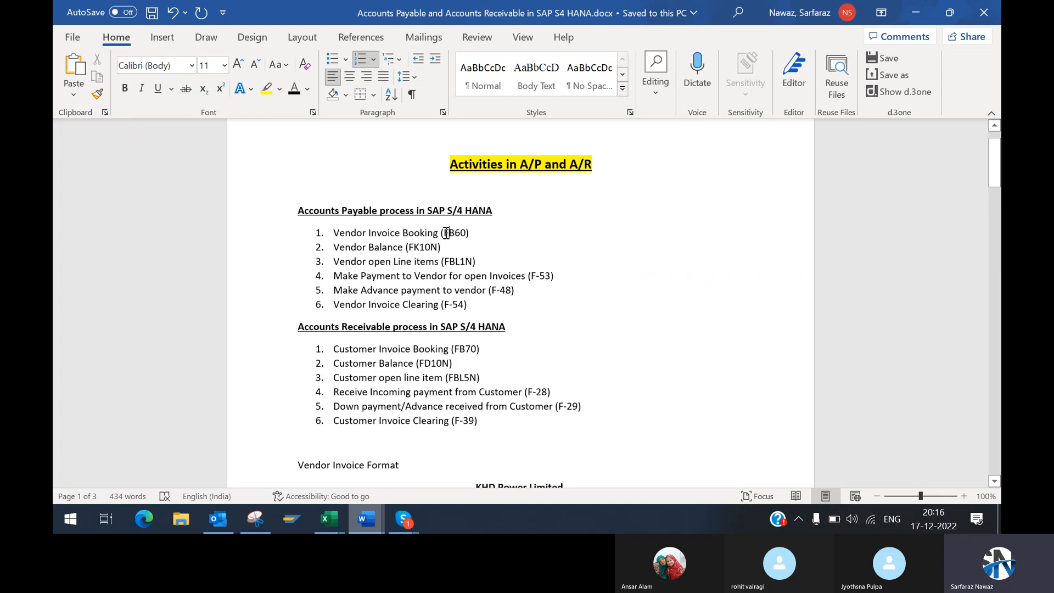
{"action": "left_click_drag", "start_coordinate": [447, 233], "coordinate": [477, 230]}
{"action": "left_click_drag", "start_coordinate": [481, 228], "coordinate": [472, 232]}
{"action": "mouse_move", "coordinate": [471, 232]}
{"action": "left_mouse_down"}
{"action": "mouse_move", "coordinate": [439, 231]}
{"action": "mouse_move", "coordinate": [486, 230]}
{"action": "left_mouse_up"}
{"action": "left_click_drag", "start_coordinate": [498, 228], "coordinate": [496, 229]}
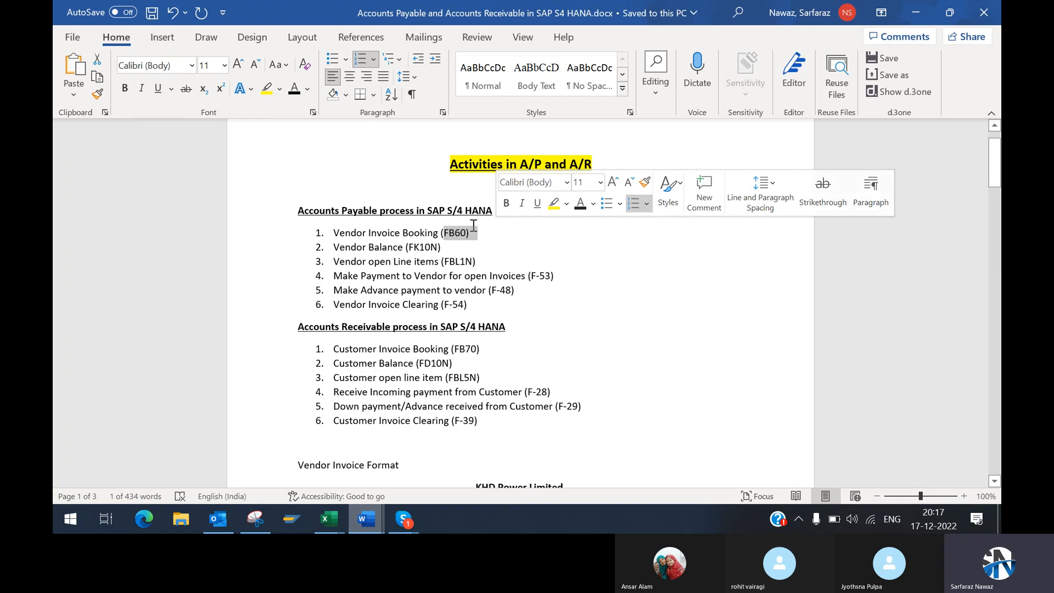
{"action": "left_click", "coordinate": [449, 235]}
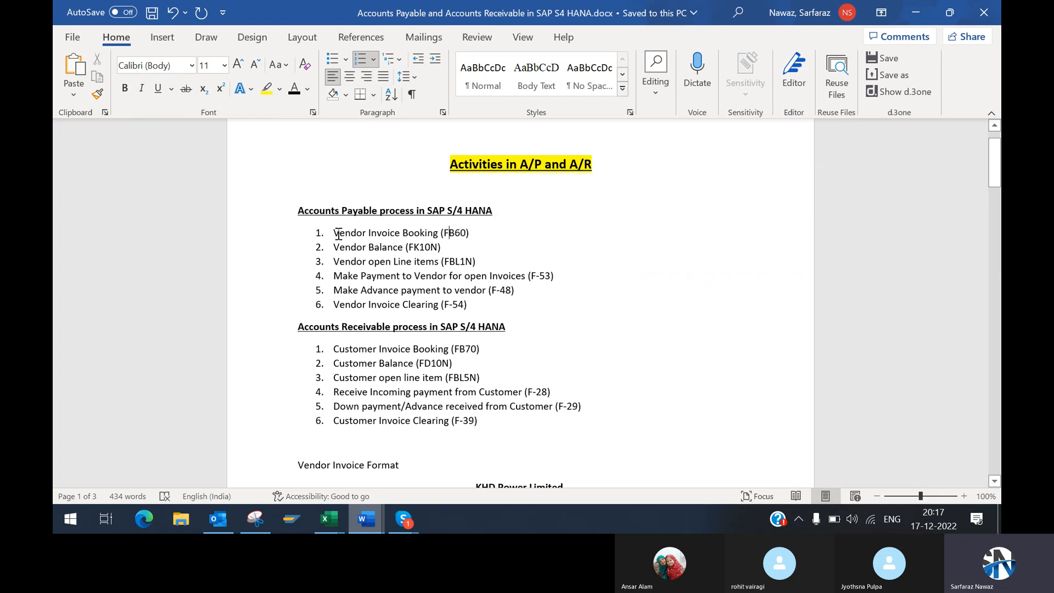
{"action": "left_click_drag", "start_coordinate": [335, 230], "coordinate": [477, 232]}
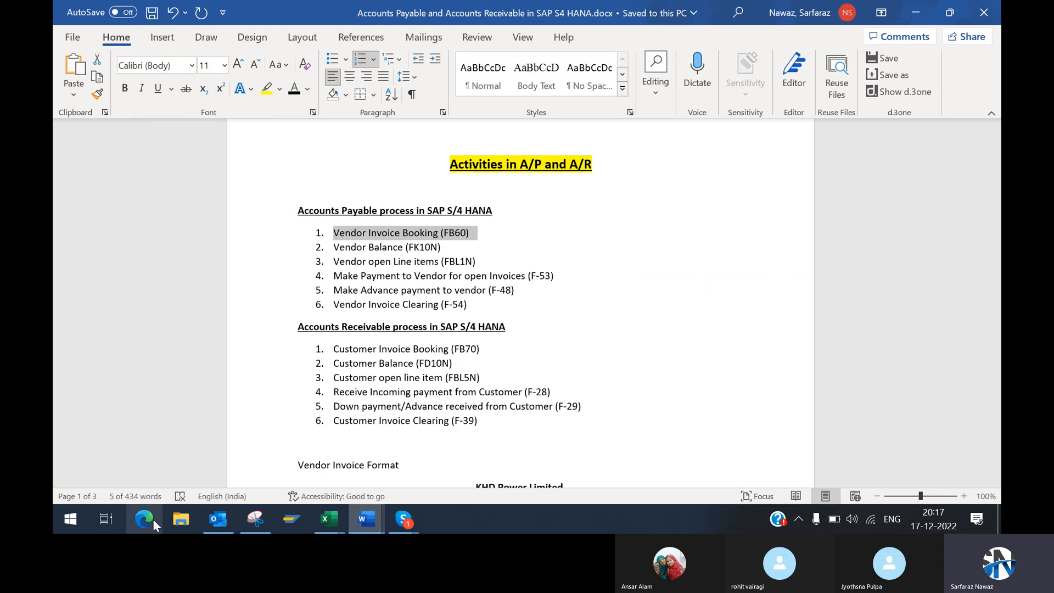
Step: Start a remote desktop connection to the server 183.82.120.214 and sign in with the account password
{"action": "left_click", "coordinate": [71, 524]}
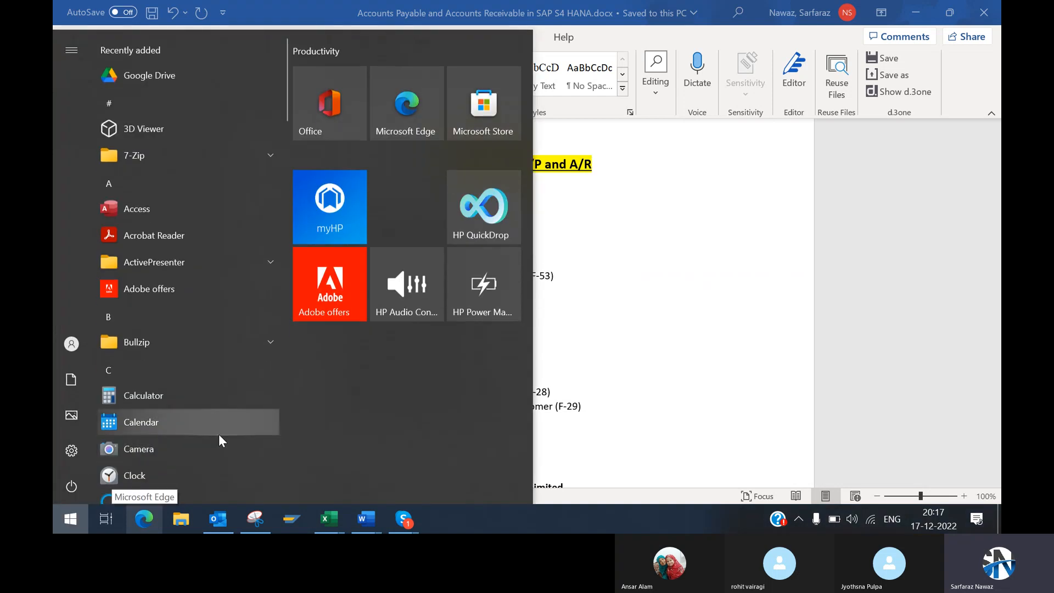
{"action": "key", "text": "Escape"}
{"action": "type", "text": "run"}
{"action": "key", "text": "Return"}
{"action": "key", "text": "Return"}
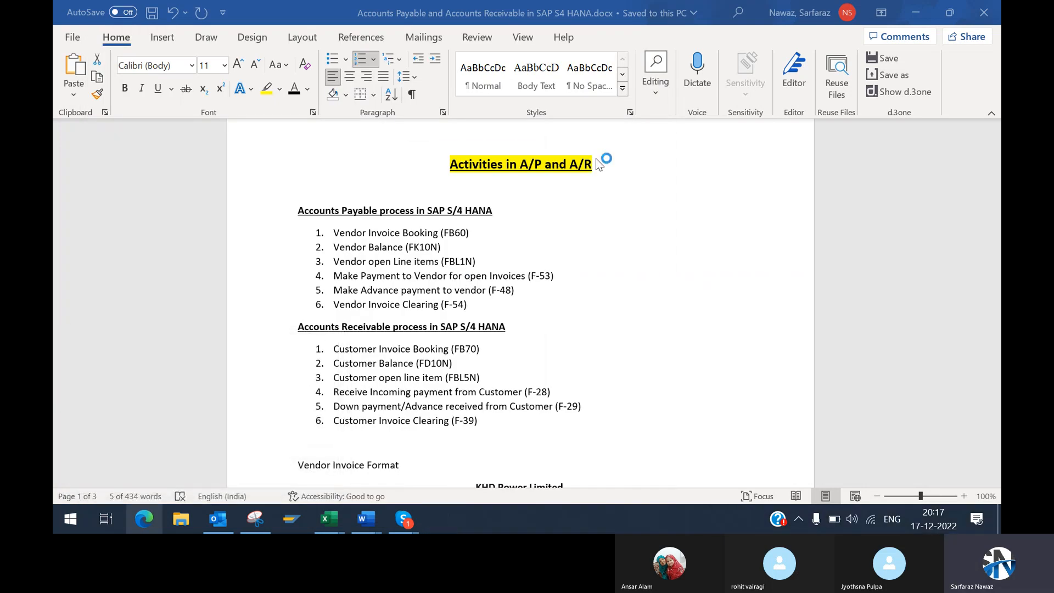
{"action": "left_click", "coordinate": [586, 254]}
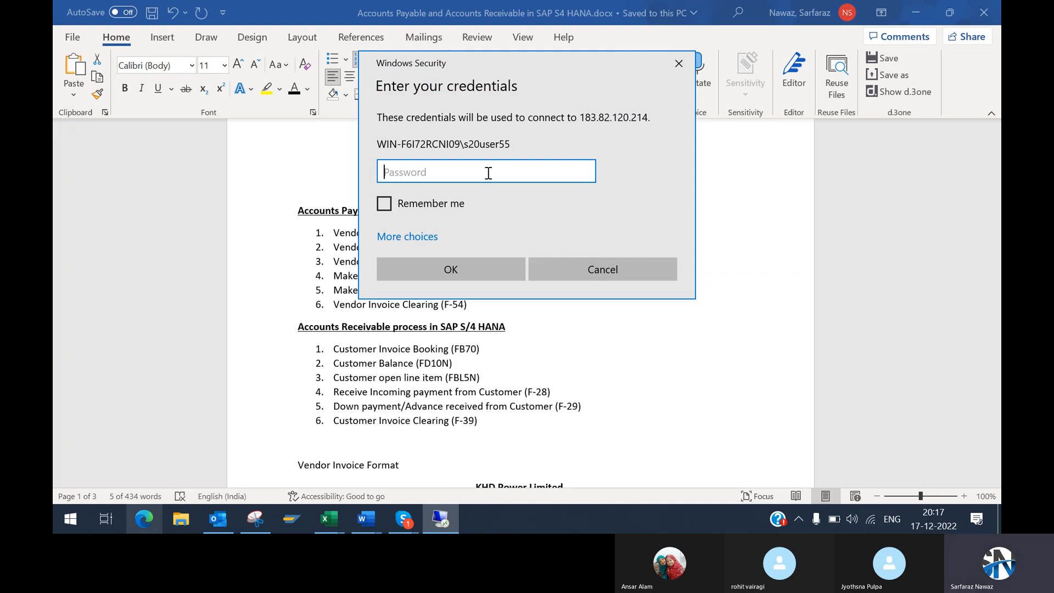
{"action": "type", "text": "********"}
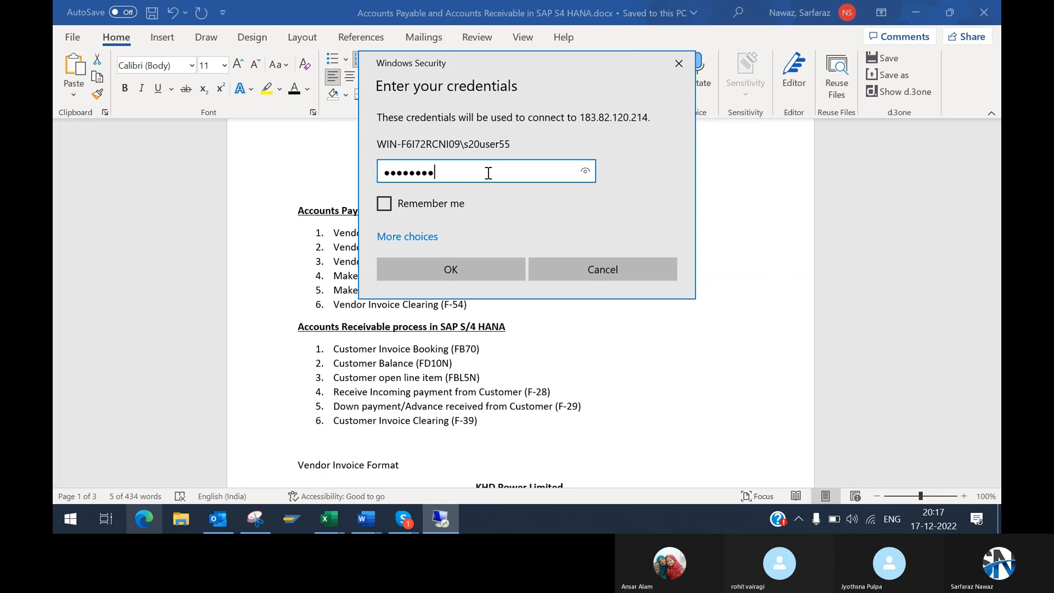
{"action": "type", "text": "**"}
{"action": "key", "text": "Return"}
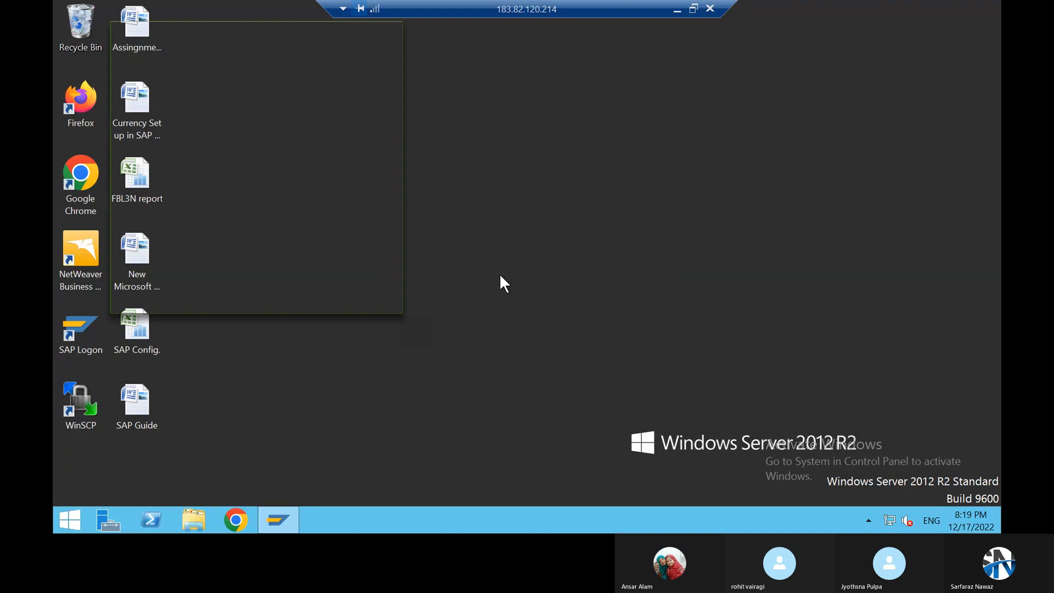
Step: Log on to SAP client 500 on the remote desktop with the user ID and account password
{"action": "double_click", "coordinate": [246, 90]}
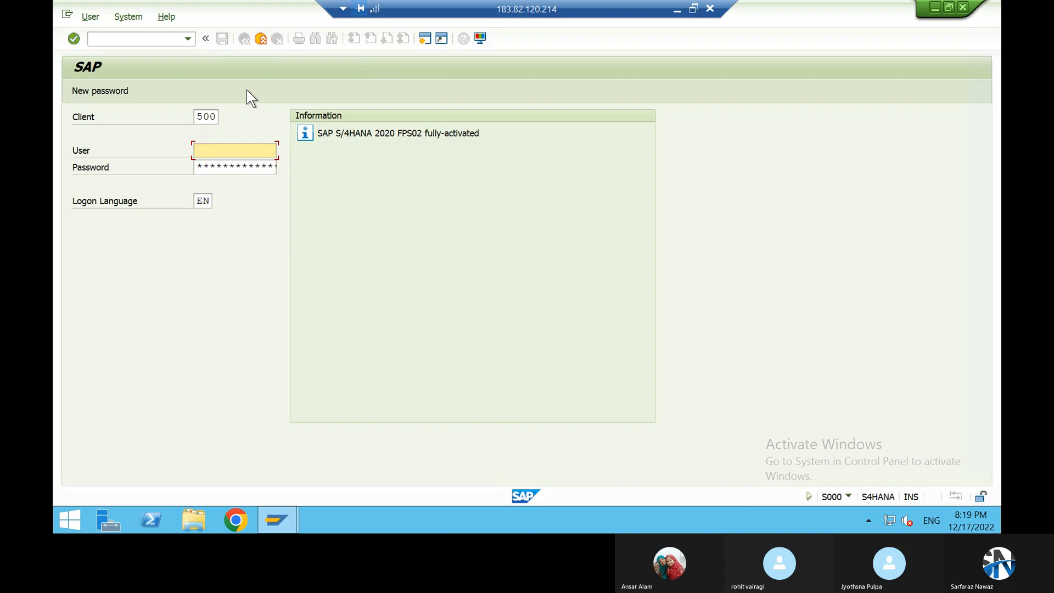
{"action": "type", "text": "s20user55"}
{"action": "key", "text": "Down"}
{"action": "key", "text": "Tab"}
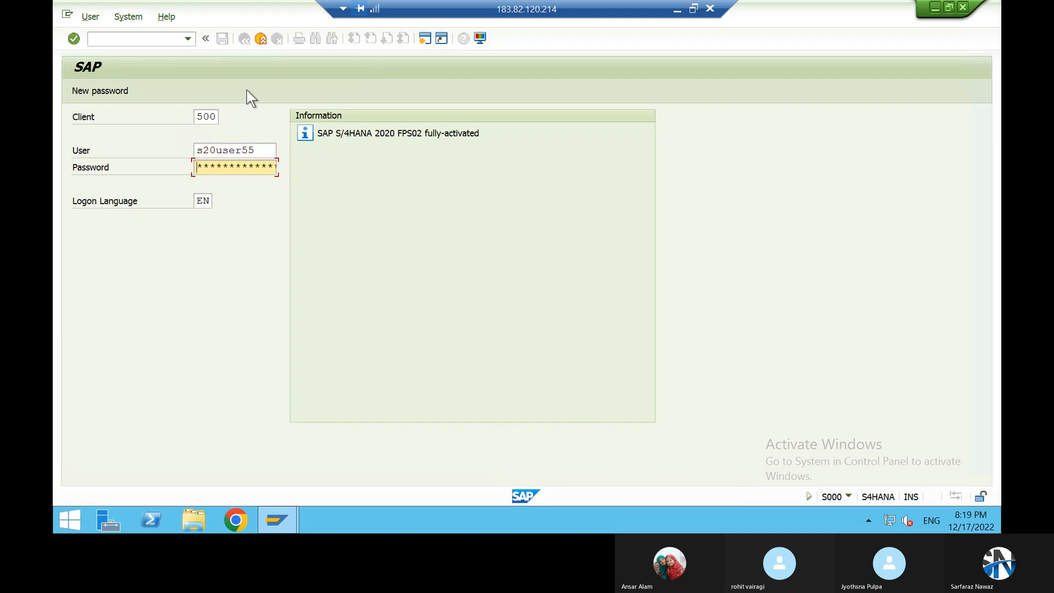
{"action": "type", "text": "******"}
{"action": "key", "text": "Return"}
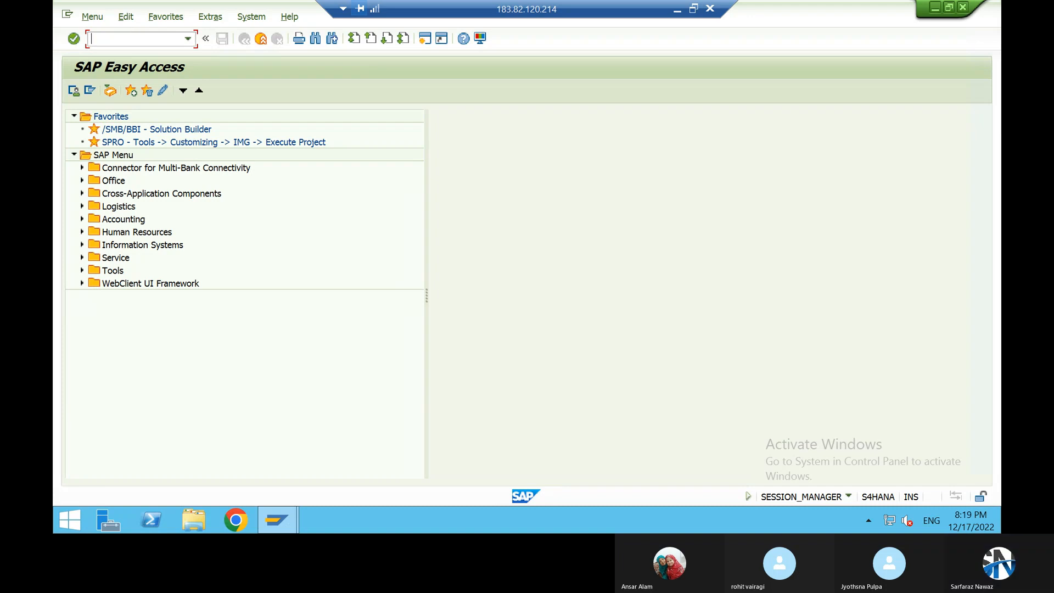
Step: Start transaction FB60 for vendor invoice entry with company code CSCI
{"action": "type", "text": "fb60"}
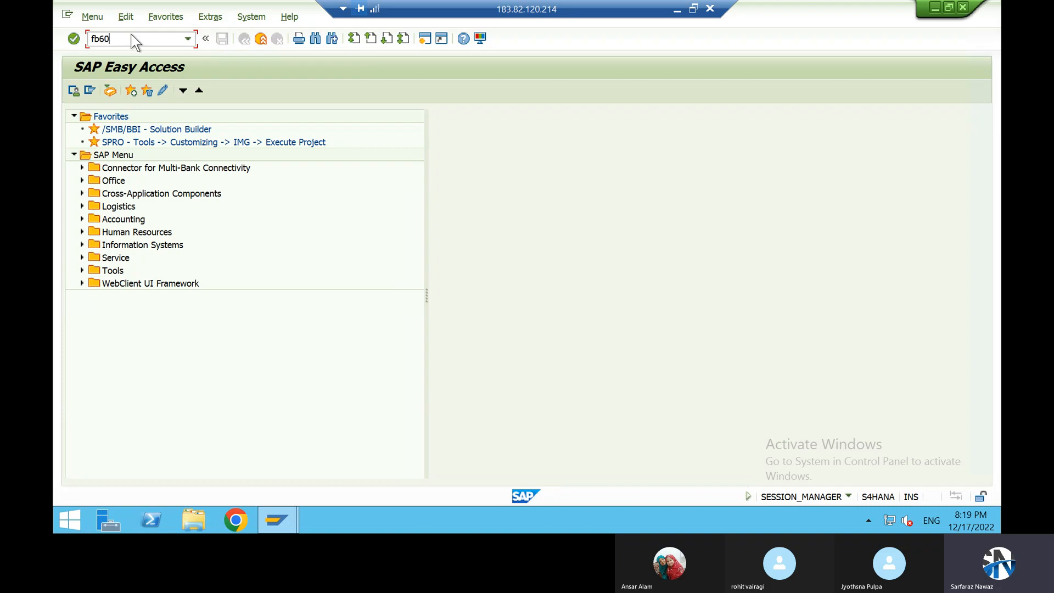
{"action": "key", "text": "Return"}
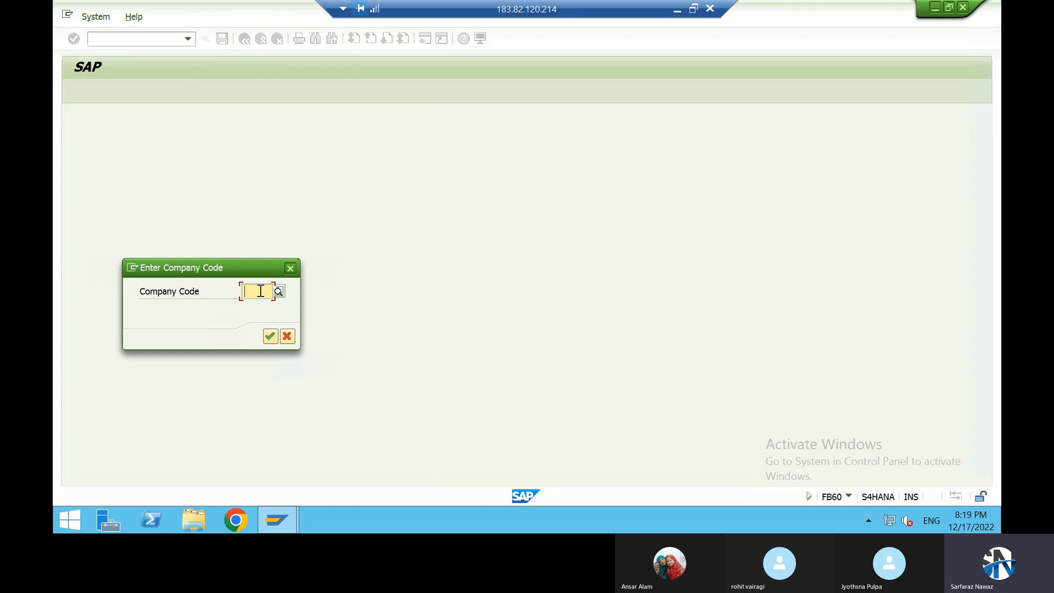
{"action": "type", "text": "csci"}
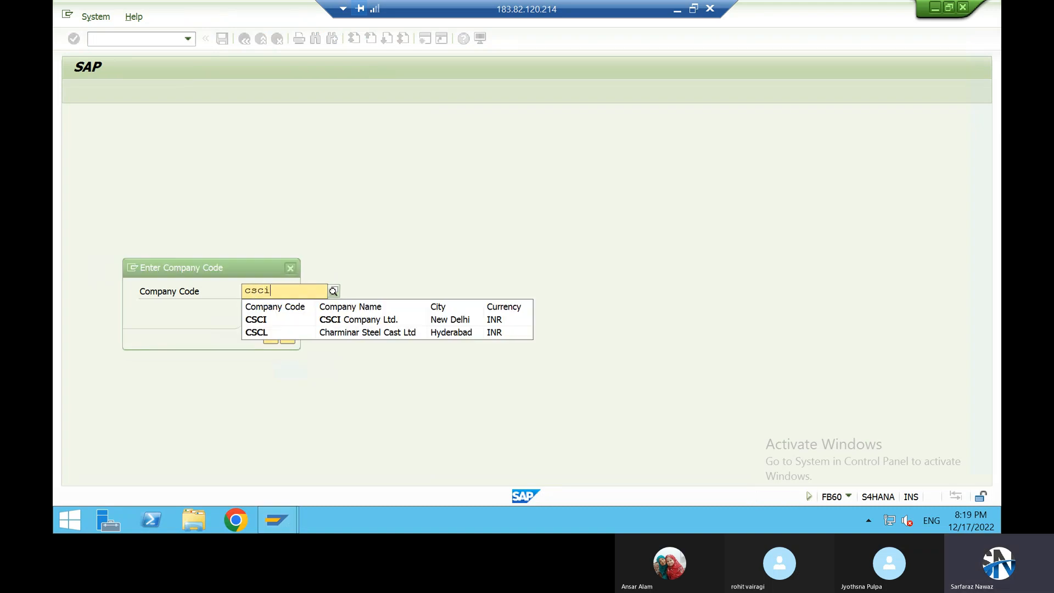
{"action": "key", "text": "Return"}
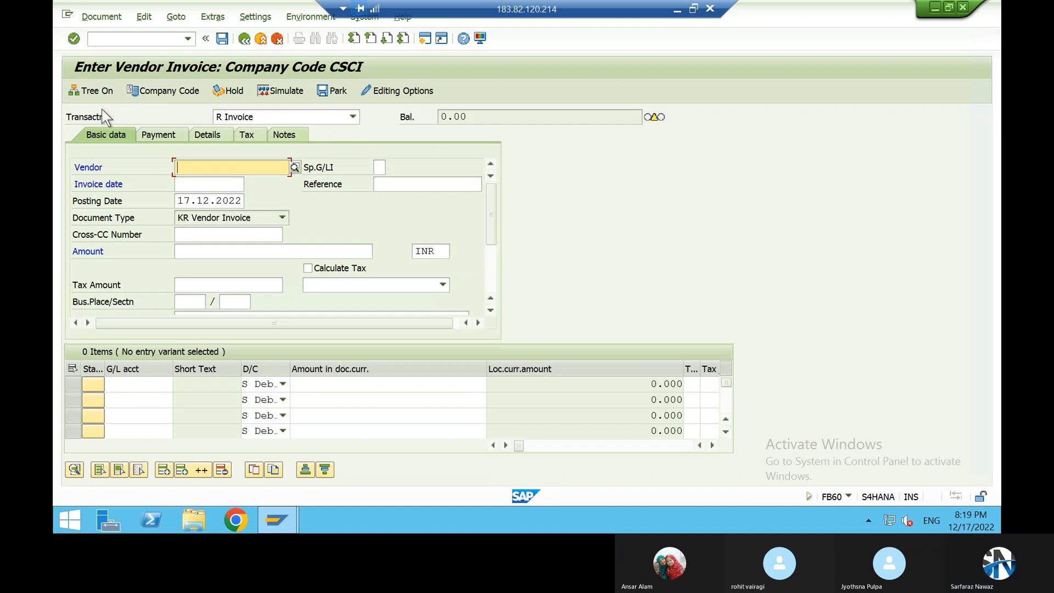
Step: Review the transaction type choices, keep Invoice, and look up vendors in the general supplier search without restrictions
{"action": "left_click", "coordinate": [233, 118]}
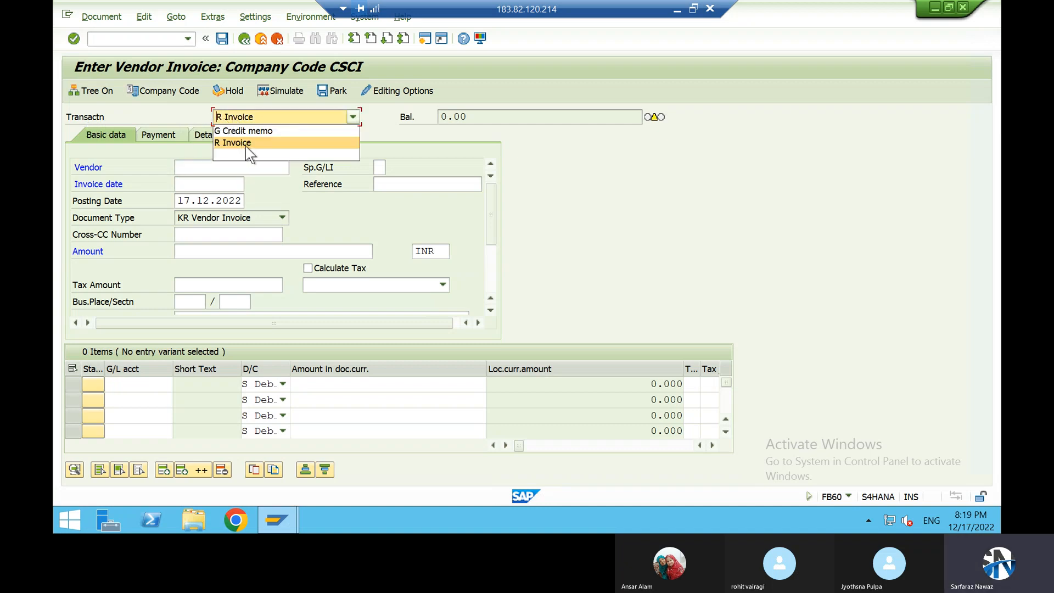
{"action": "left_click", "coordinate": [436, 138]}
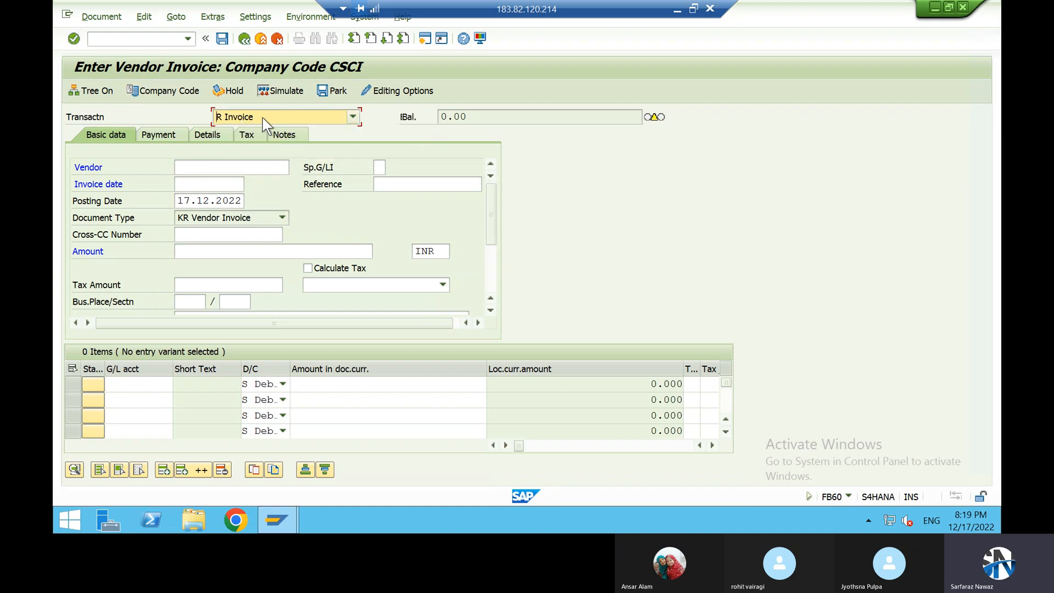
{"action": "left_click", "coordinate": [216, 167]}
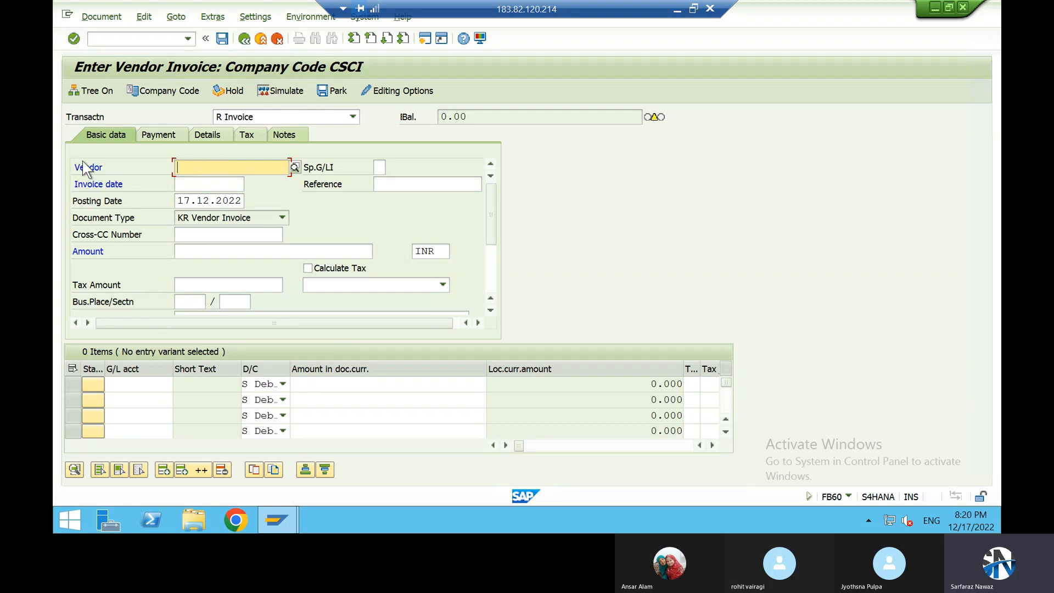
{"action": "left_click", "coordinate": [293, 169]}
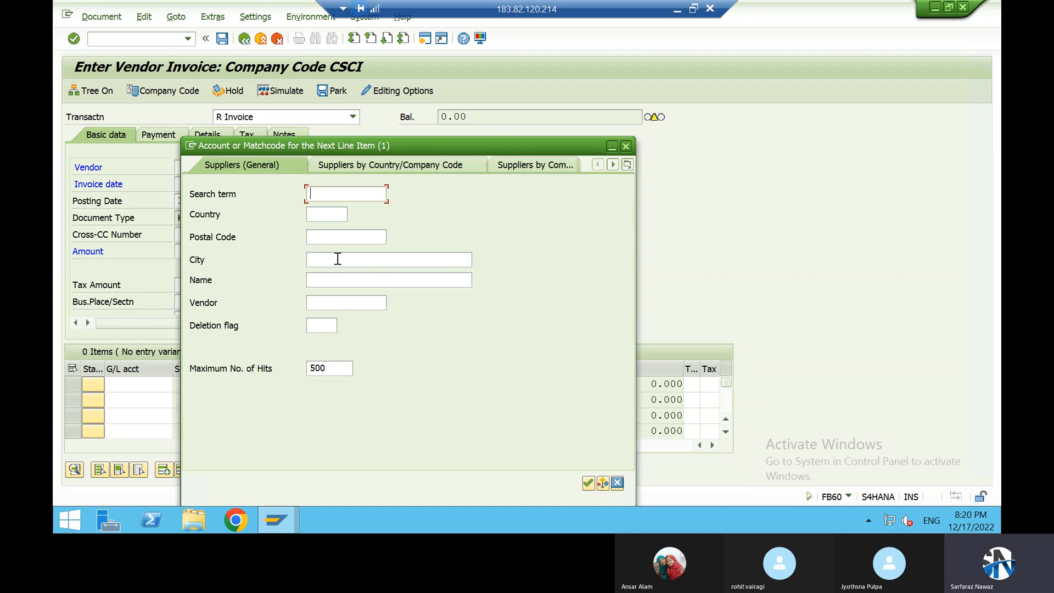
{"action": "key", "text": "Return"}
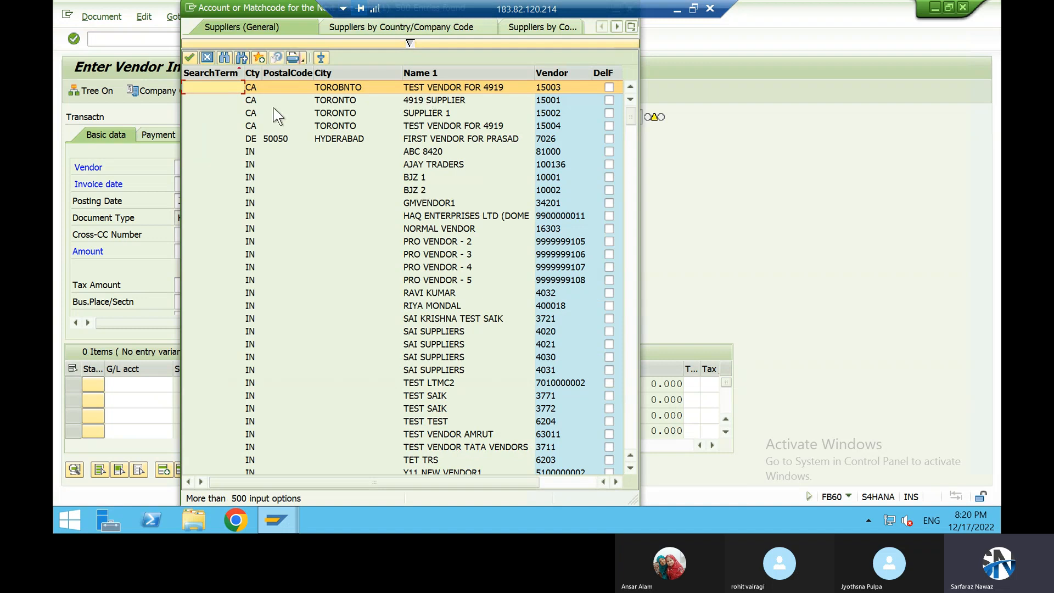
{"action": "key", "text": "Escape"}
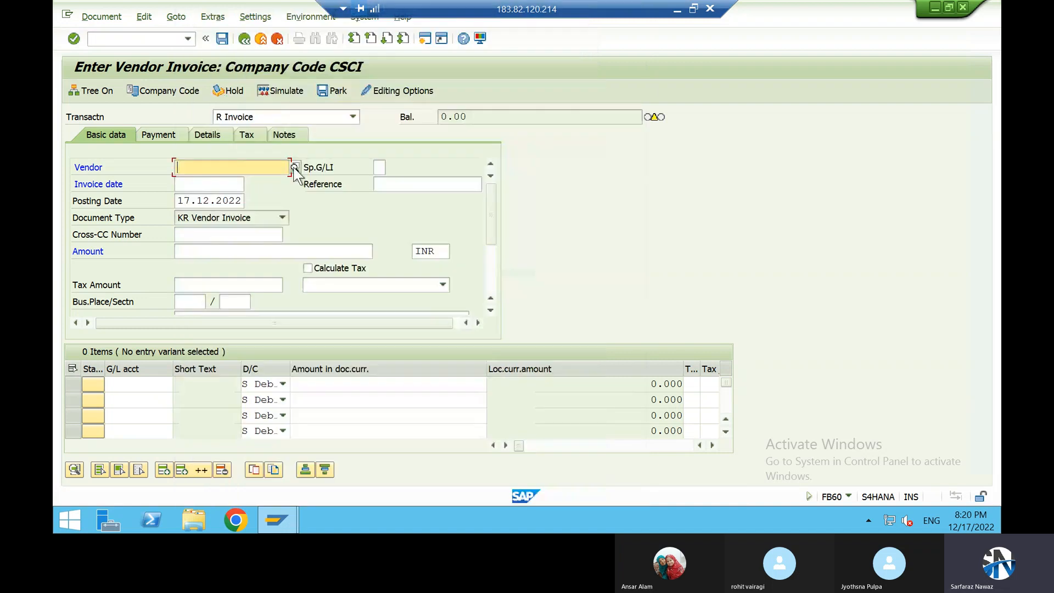
Step: Confirm company code CSCI for the invoice and open the supplier search by country and company code, restricted to CSCI
{"action": "left_click", "coordinate": [172, 91]}
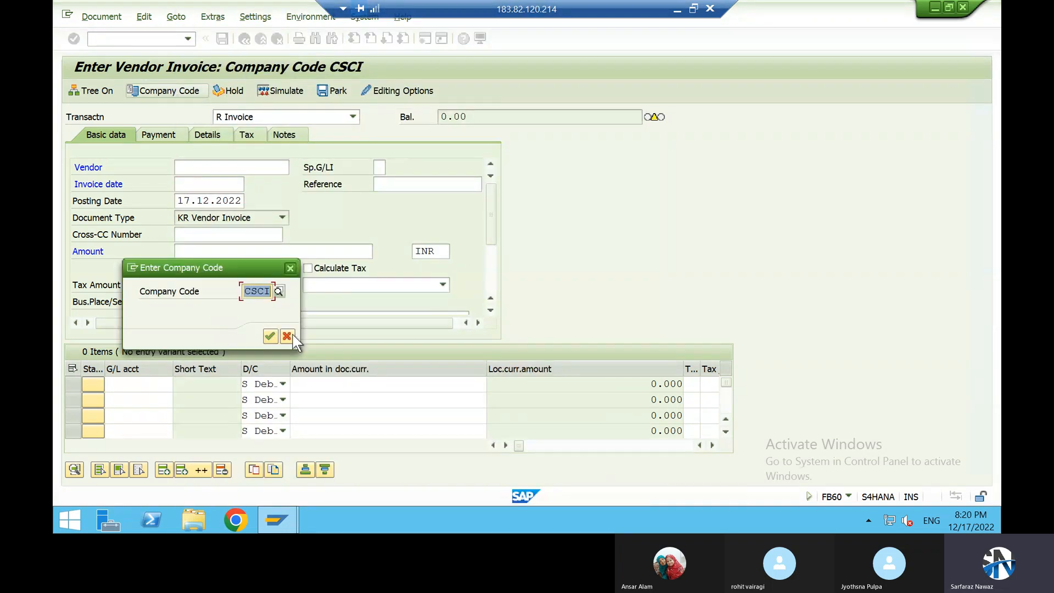
{"action": "left_click", "coordinate": [274, 341]}
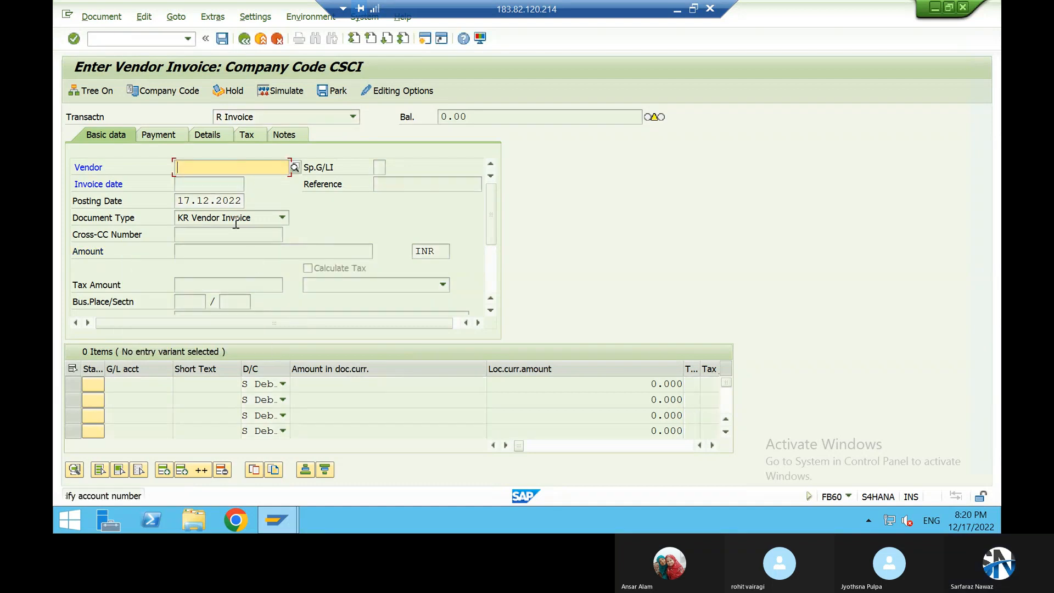
{"action": "left_click", "coordinate": [295, 168]}
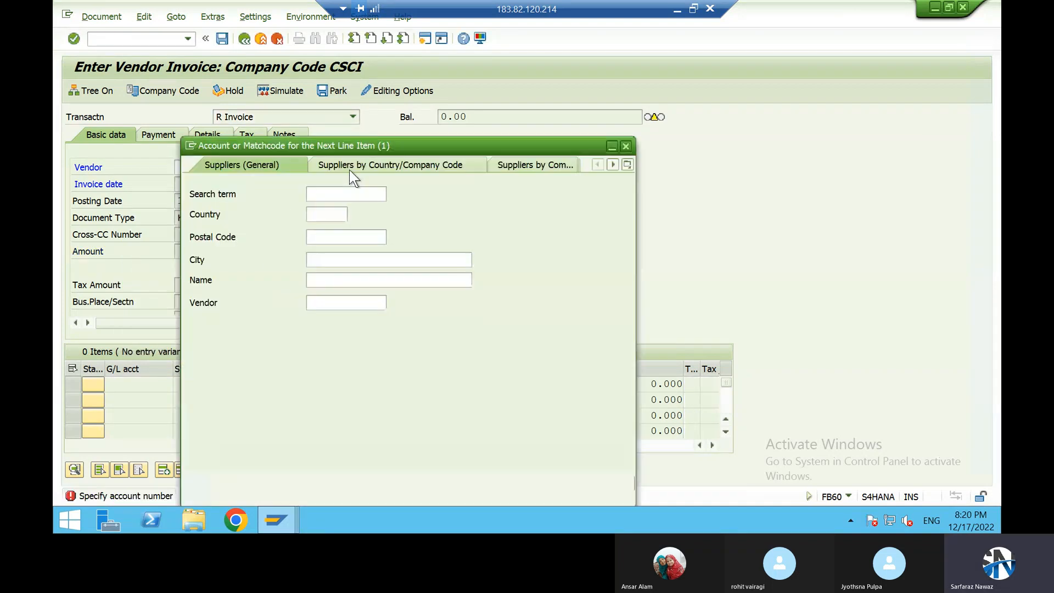
{"action": "left_click", "coordinate": [438, 165]}
{"action": "left_click", "coordinate": [342, 300]}
{"action": "key", "text": "Return"}
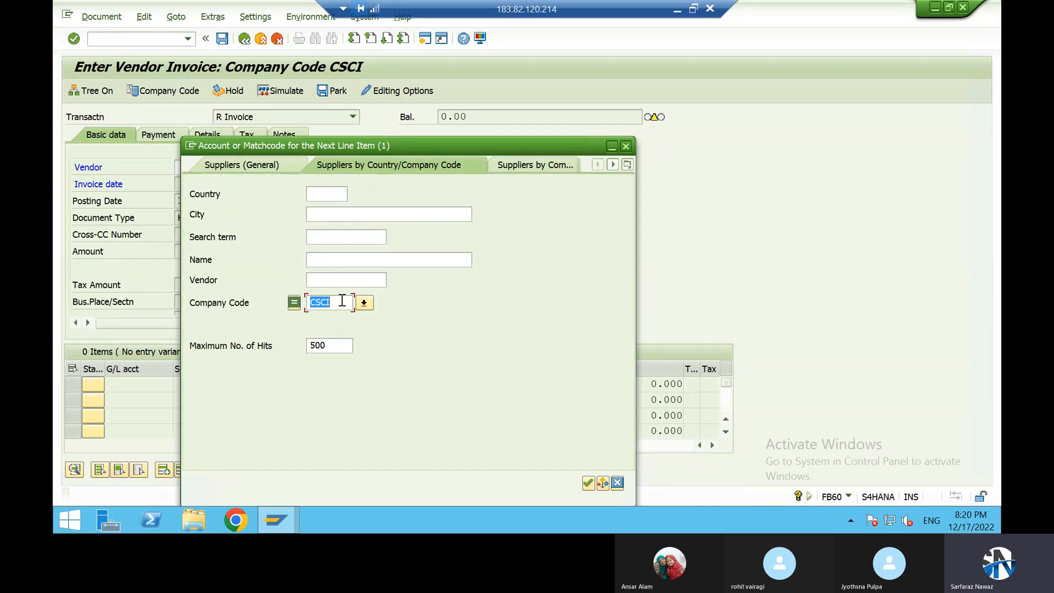
{"action": "left_click", "coordinate": [626, 147]}
{"action": "left_click", "coordinate": [186, 168]}
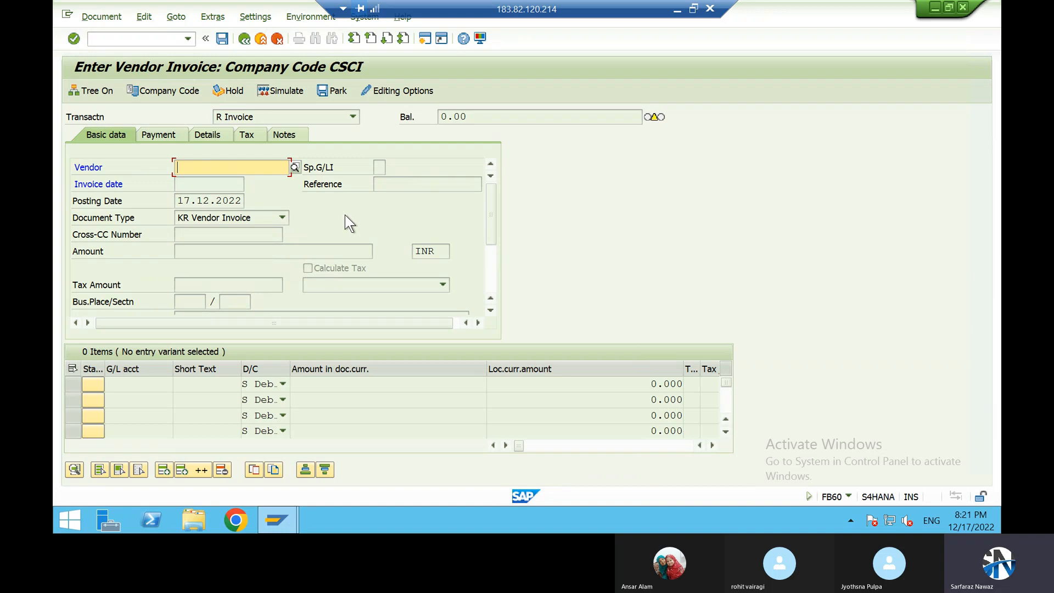
{"action": "left_click", "coordinate": [144, 391]}
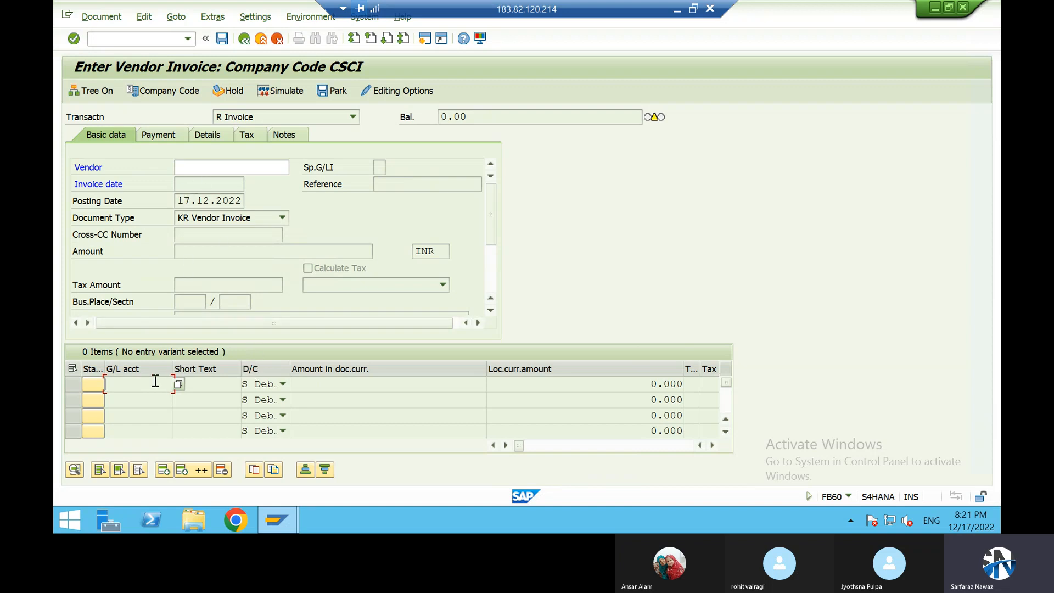
{"action": "left_click", "coordinate": [218, 163]}
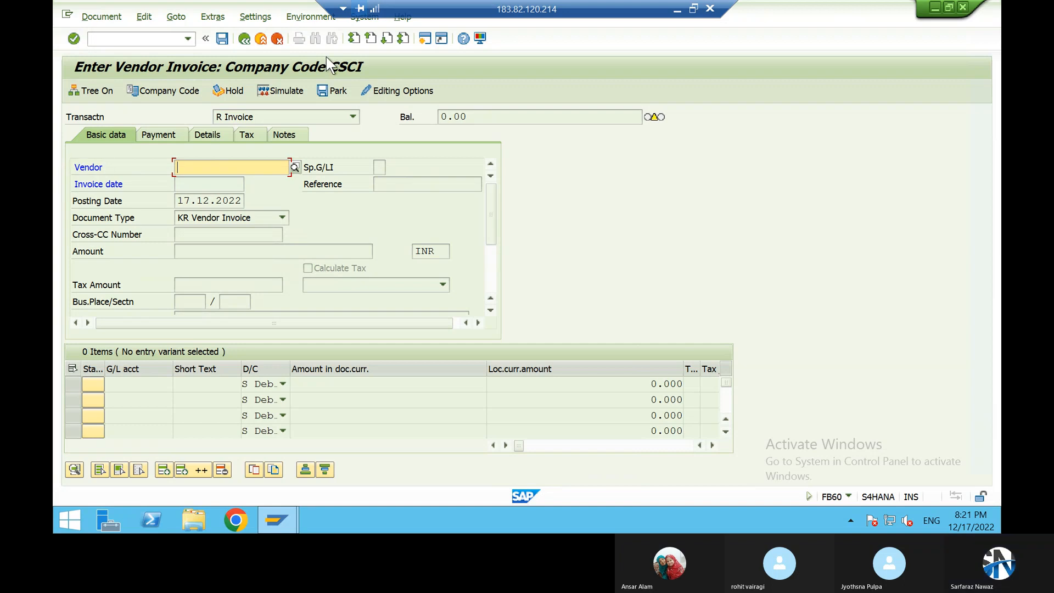
Step: Leave vendor invoice entry and start transaction FB70 for customer invoice entry
{"action": "left_click", "coordinate": [243, 43]}
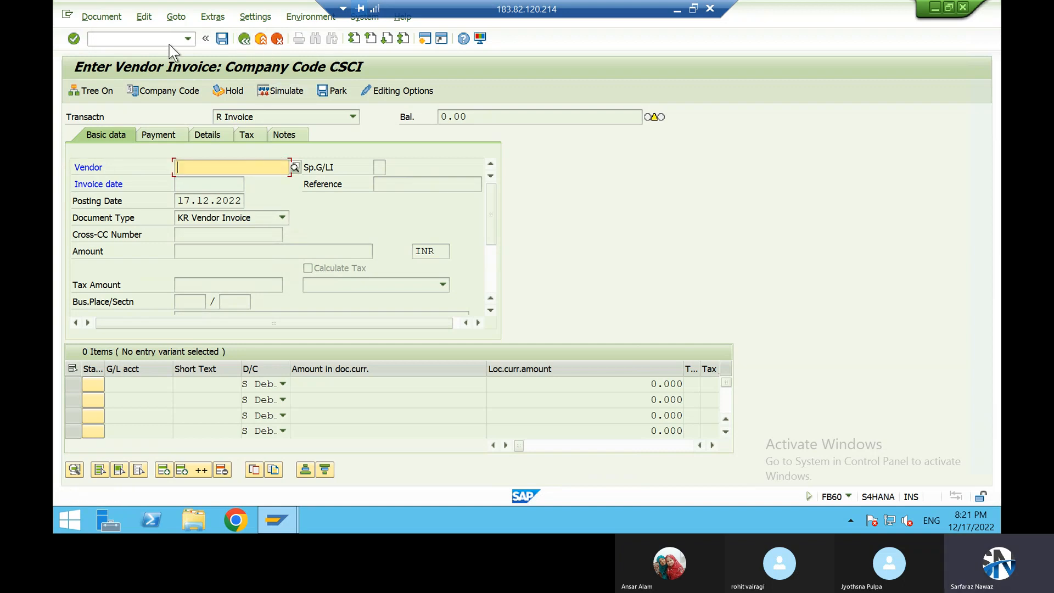
{"action": "left_click", "coordinate": [153, 40]}
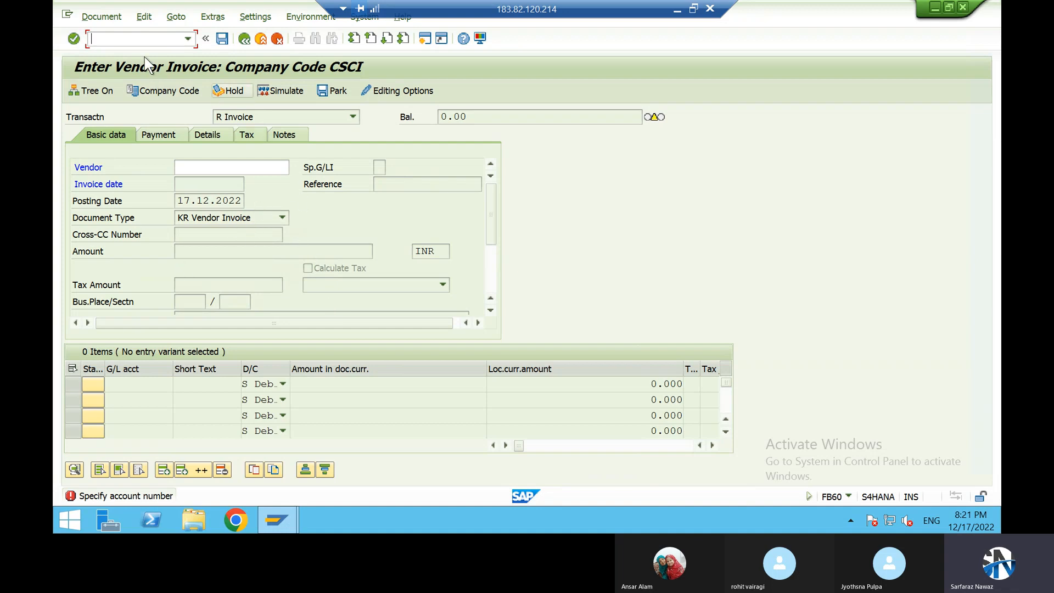
{"action": "type", "text": "/"}
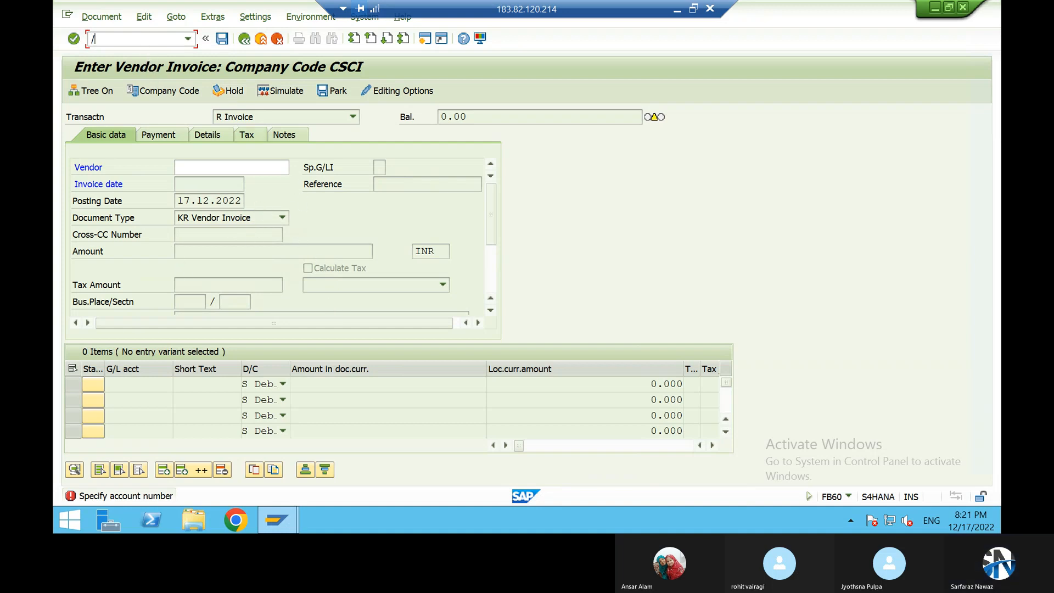
{"action": "type", "text": "nf"}
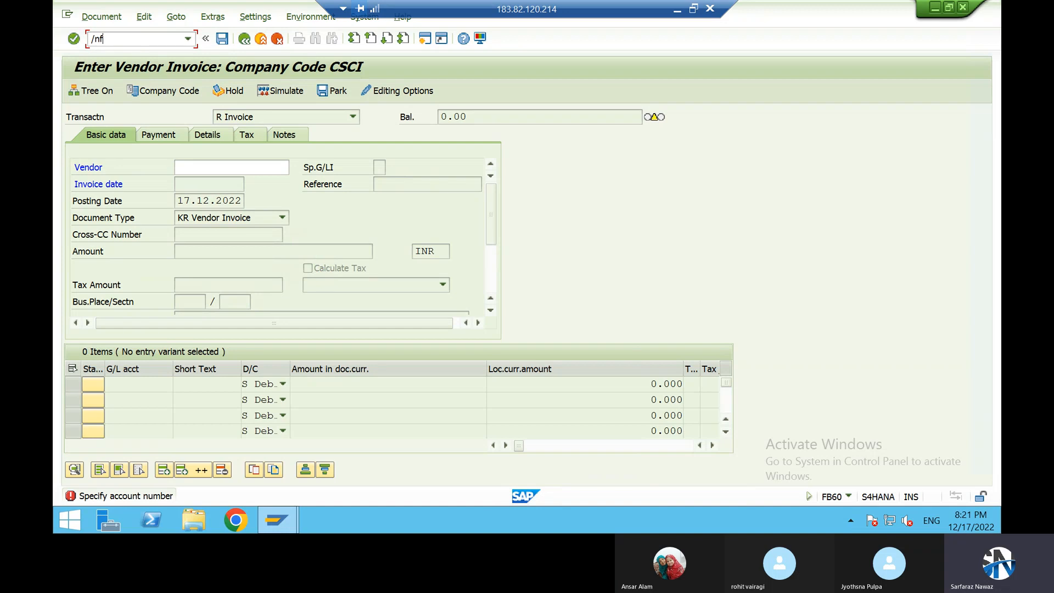
{"action": "type", "text": "b70"}
{"action": "key", "text": "Return"}
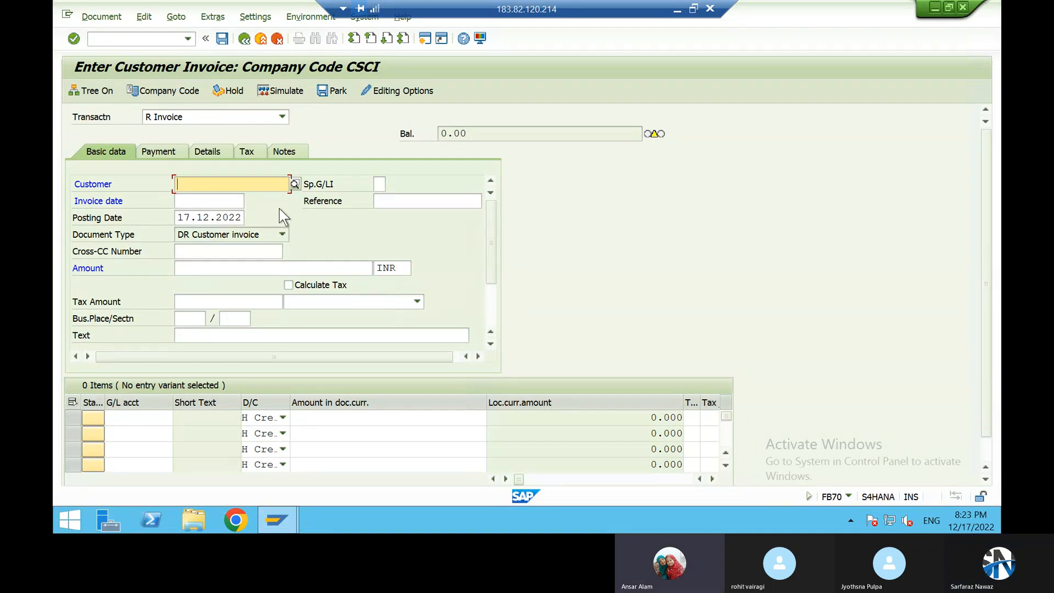
Step: Try to exit the customer invoice entry, discarding its data
{"action": "left_click", "coordinate": [245, 40]}
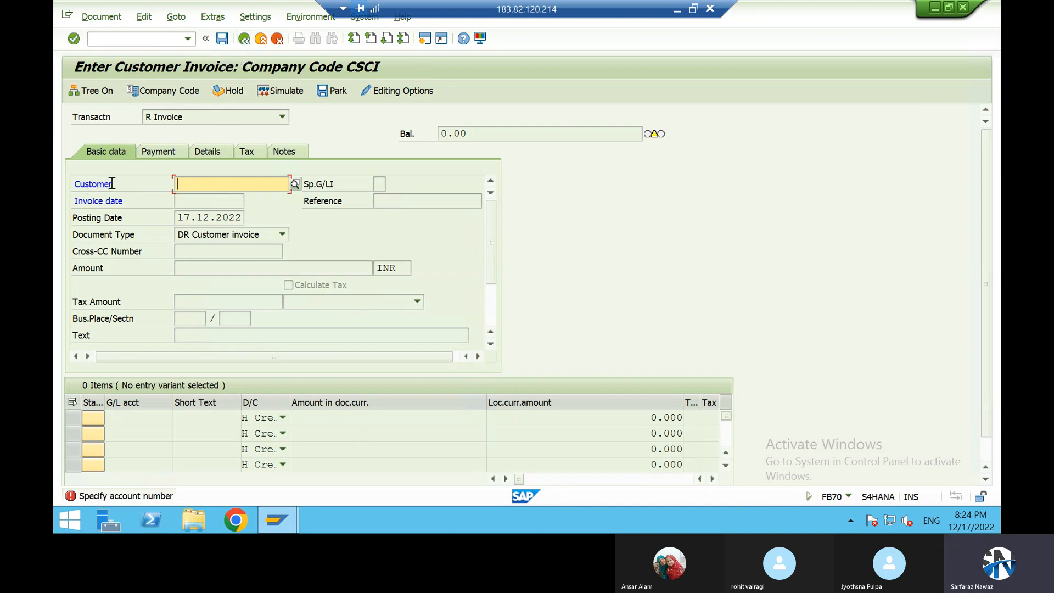
{"action": "left_click", "coordinate": [244, 38]}
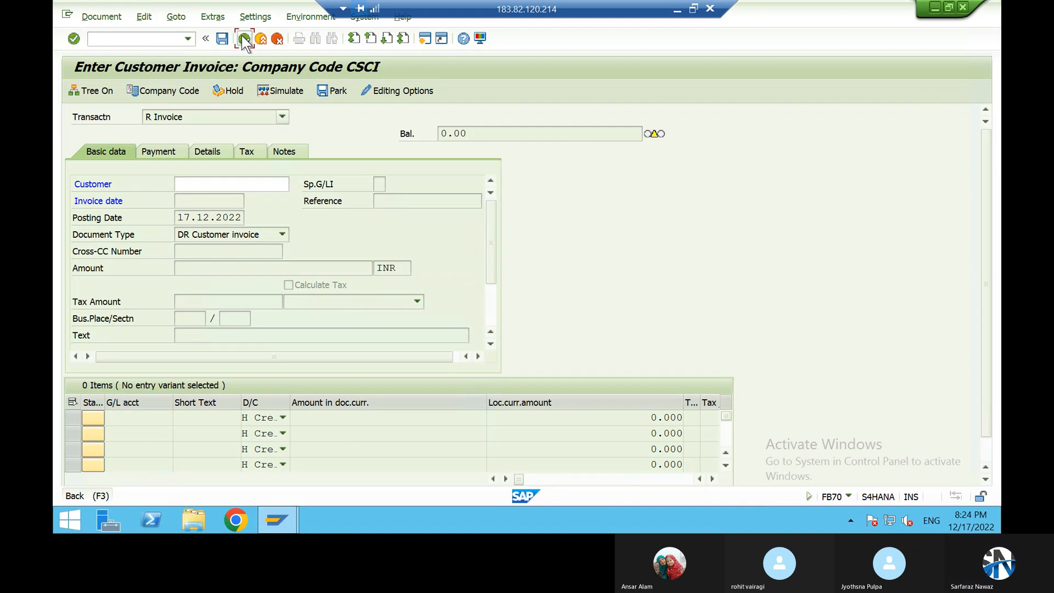
{"action": "left_click", "coordinate": [278, 38]}
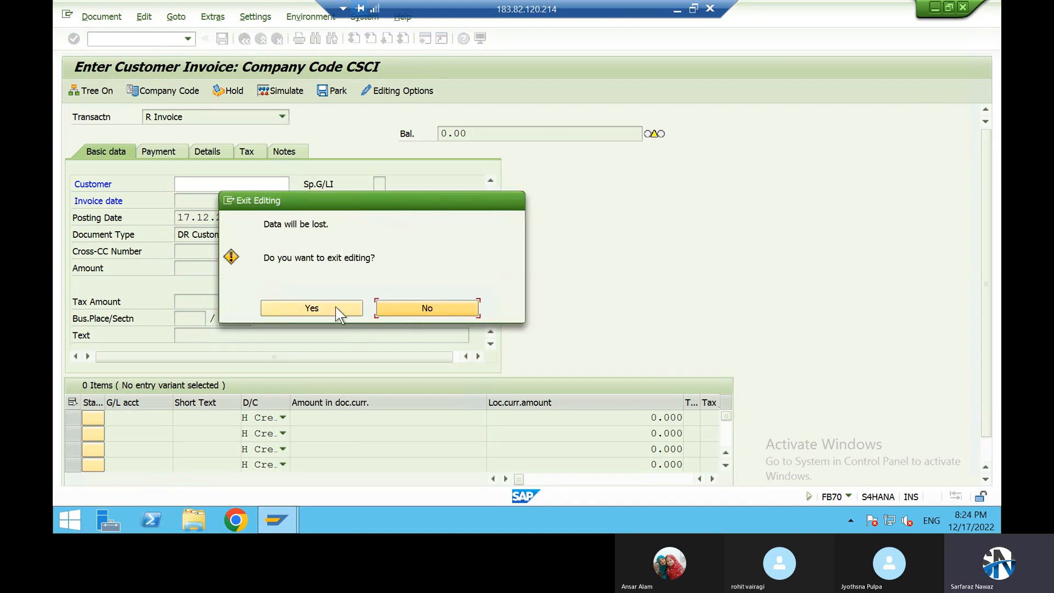
{"action": "left_click", "coordinate": [337, 307]}
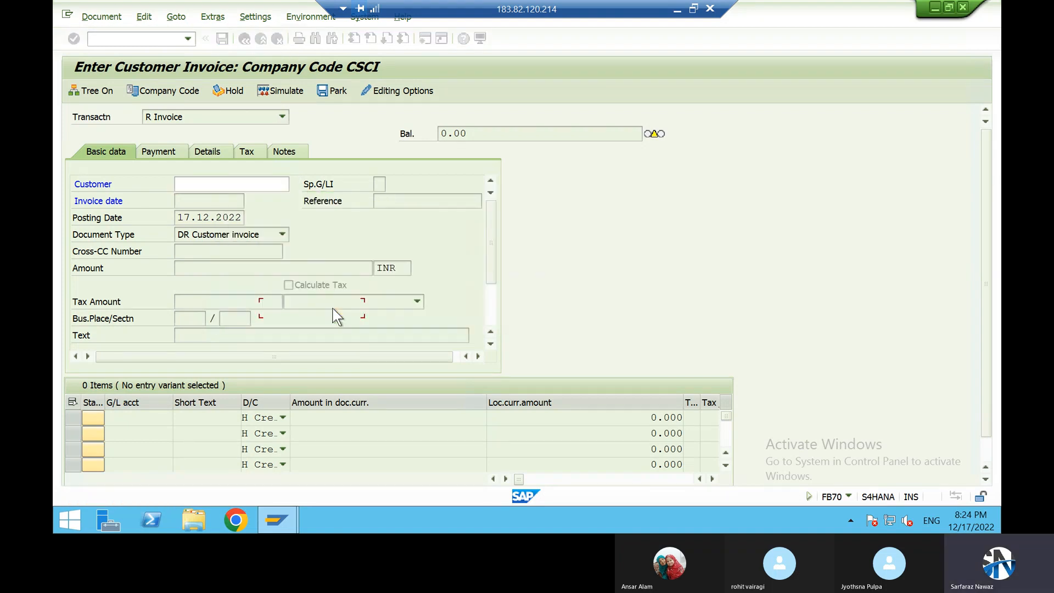
{"action": "left_click", "coordinate": [244, 38]}
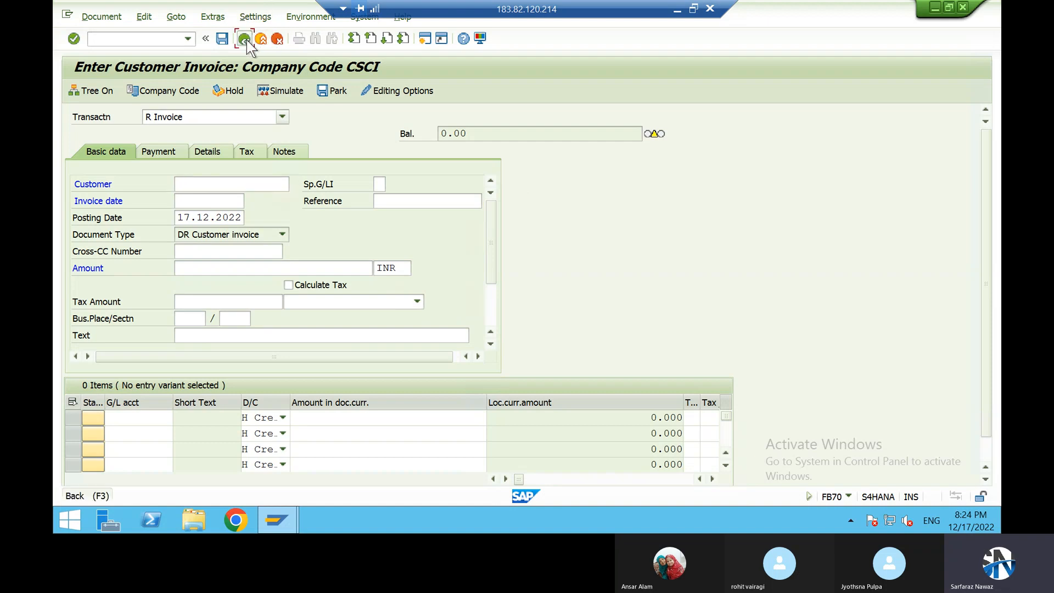
{"action": "left_click", "coordinate": [278, 38]}
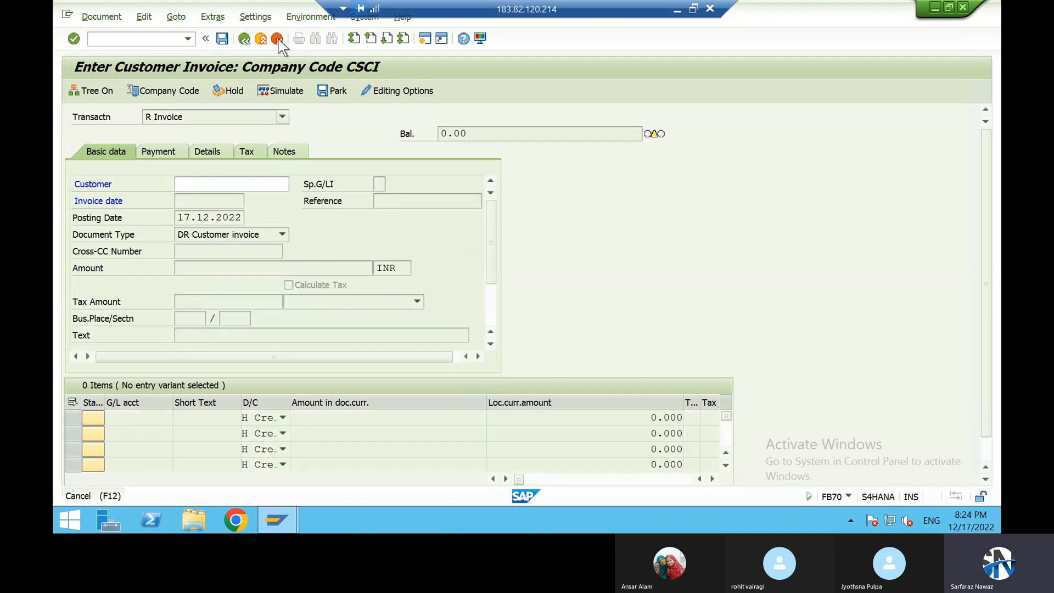
{"action": "left_click", "coordinate": [302, 310]}
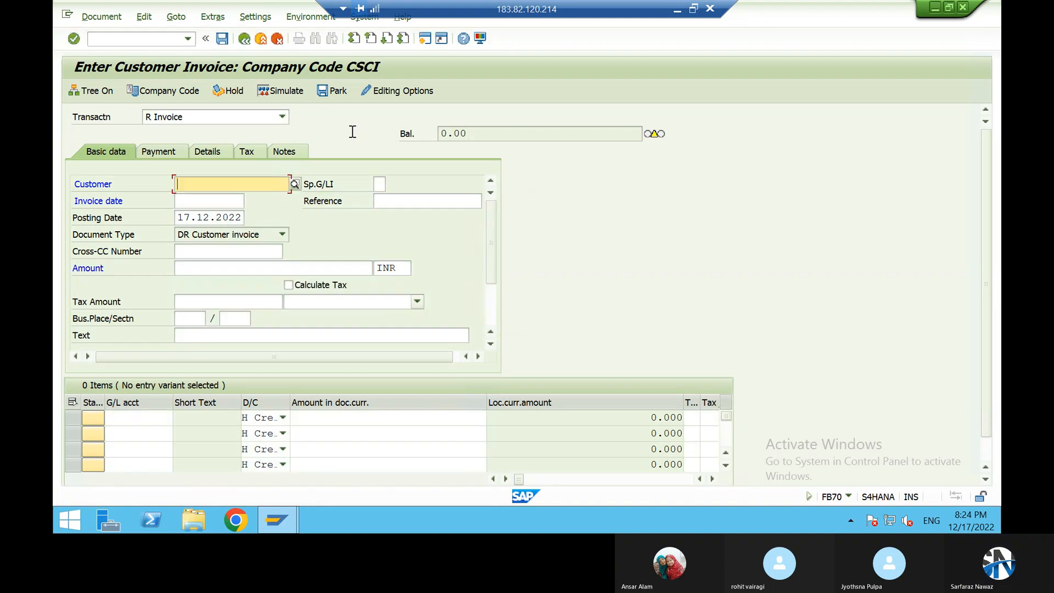
Step: End the FB70 transaction with the command /n to return to SAP Easy Access
{"action": "left_click", "coordinate": [114, 39]}
{"action": "type", "text": "/n"}
{"action": "key", "text": "Return"}
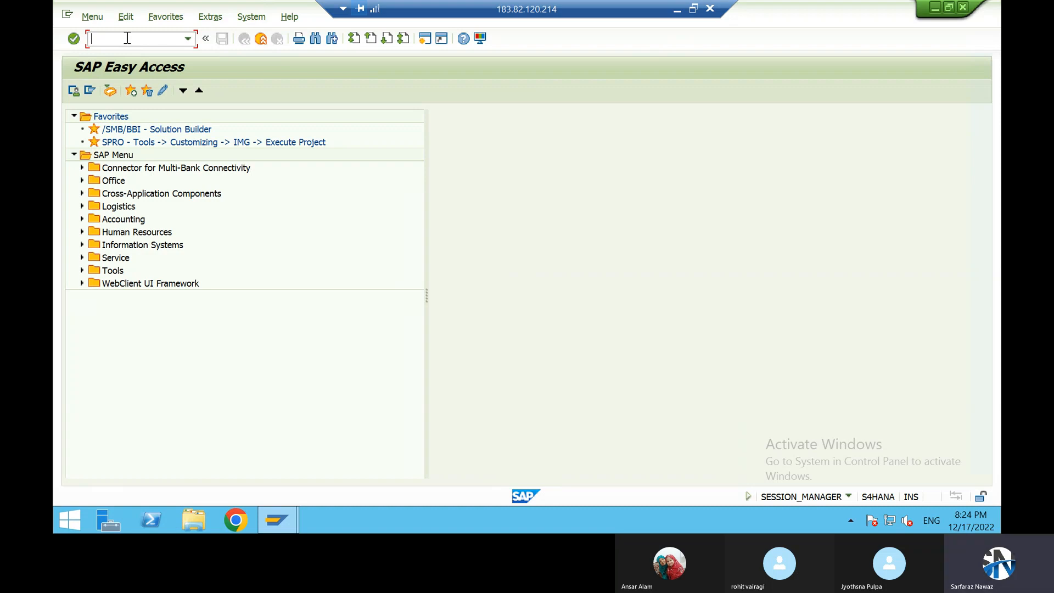
Step: Switch to the Word document and look over the Accounts Payable and Accounts Receivable activities and the vendor invoice format
{"action": "left_click", "coordinate": [677, 9]}
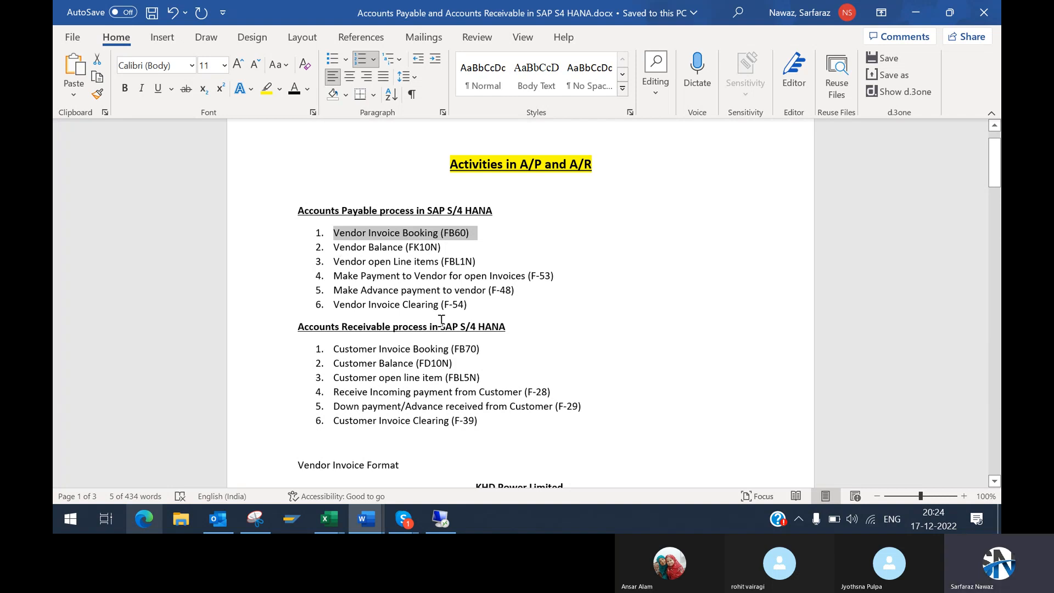
{"action": "left_click", "coordinate": [993, 483]}
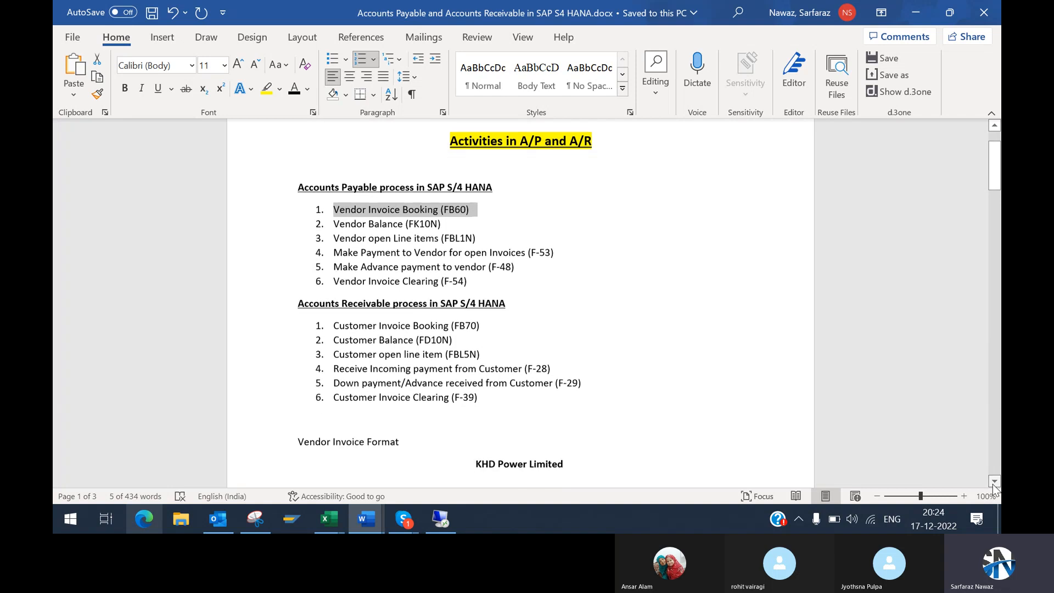
{"action": "scroll", "coordinate": [994, 486], "scroll_direction": "down", "scroll_amount": 1}
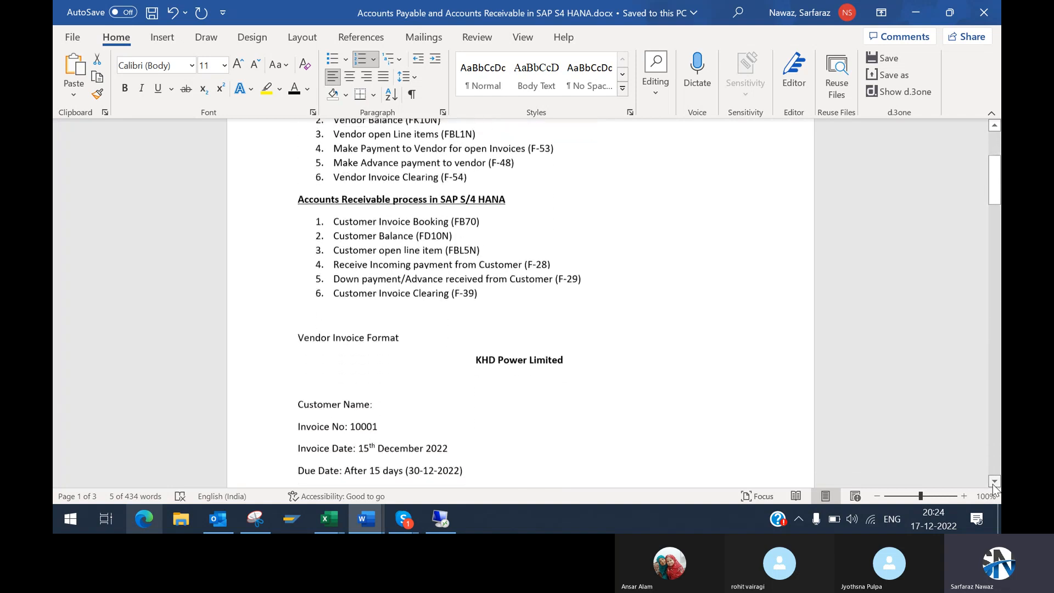
{"action": "left_click", "coordinate": [994, 143]}
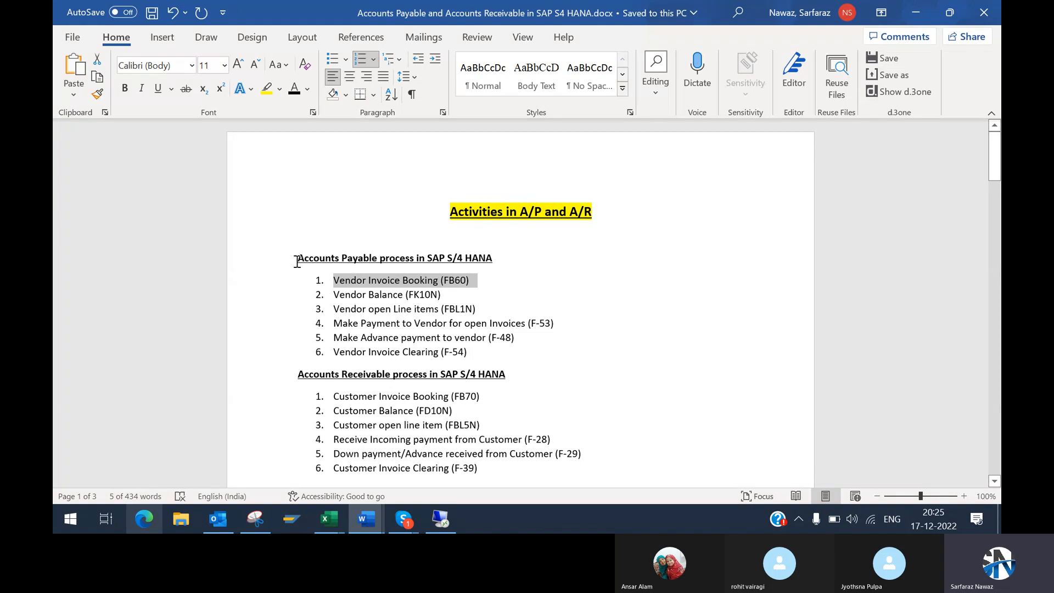
Step: Highlight the Accounts Payable process heading and its Vendor Invoice Booking (FB60) item while reviewing the list
{"action": "left_click_drag", "start_coordinate": [297, 261], "coordinate": [484, 266]}
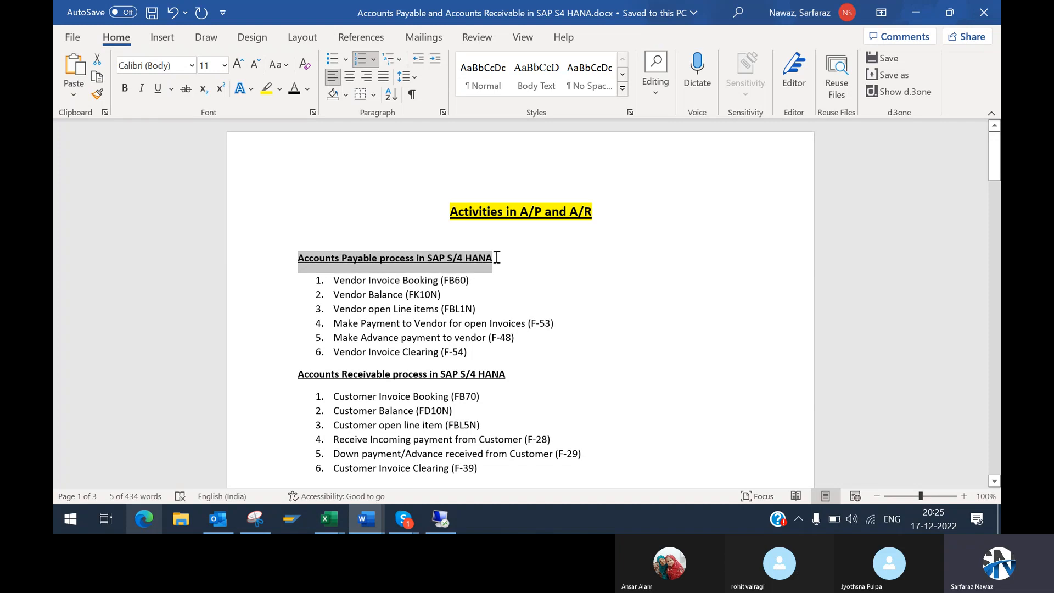
{"action": "left_click", "coordinate": [341, 264]}
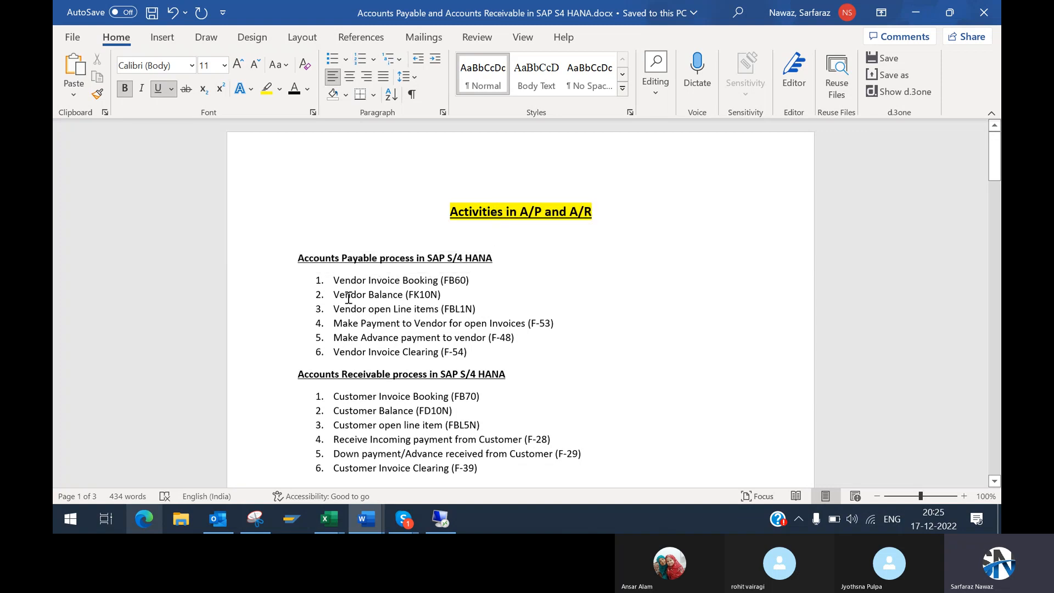
{"action": "left_click_drag", "start_coordinate": [337, 283], "coordinate": [472, 281]}
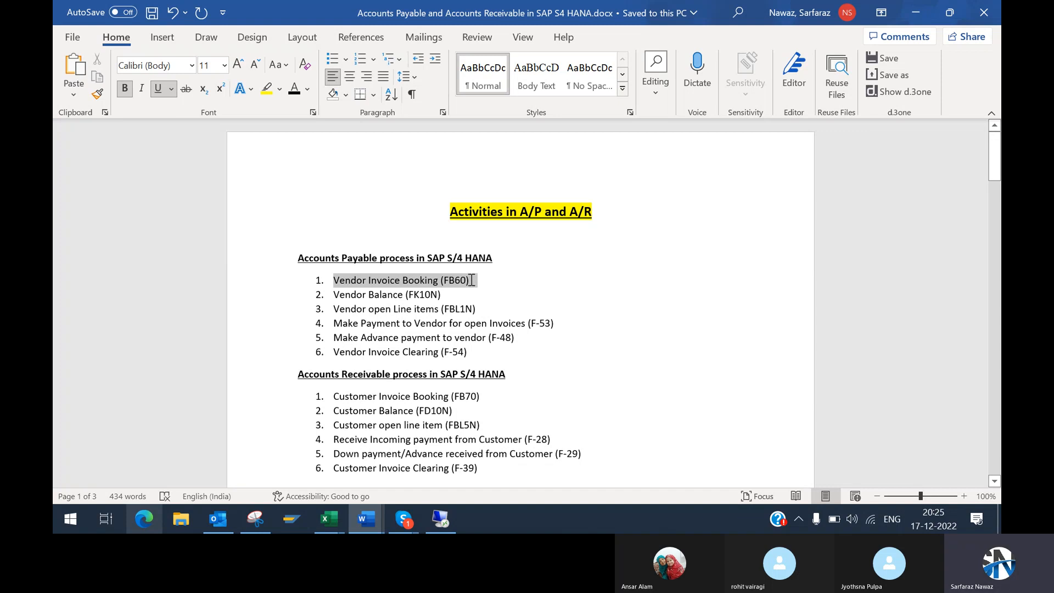
{"action": "left_click_drag", "start_coordinate": [472, 280], "coordinate": [470, 280]}
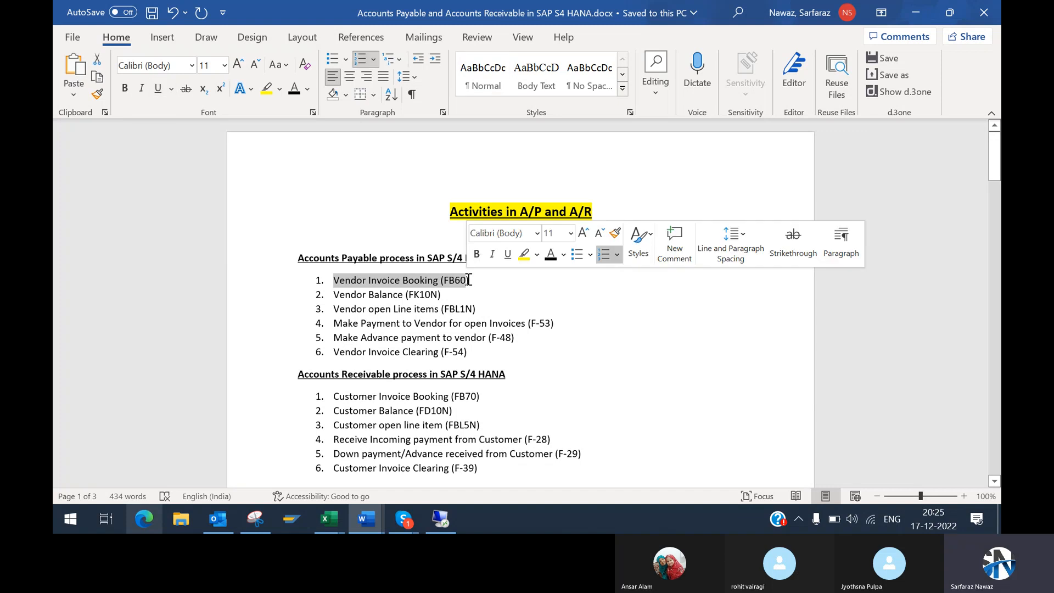
{"action": "left_click", "coordinate": [396, 280]}
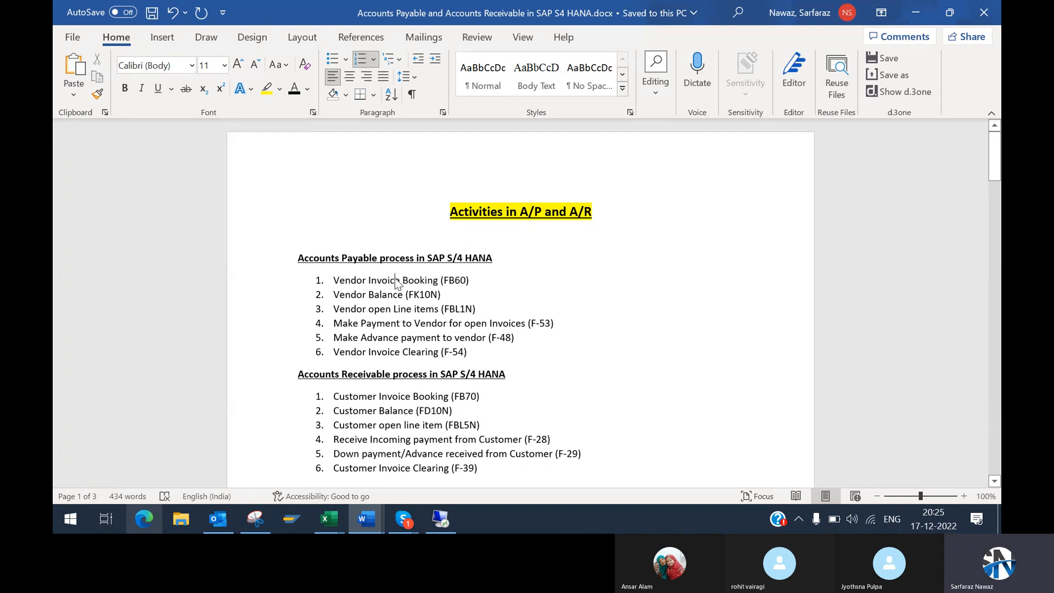
Step: Highlight the Vendor Invoice Booking (FB60) item once more, then clear the selection at the end of its line
{"action": "left_click_drag", "start_coordinate": [337, 280], "coordinate": [477, 280]}
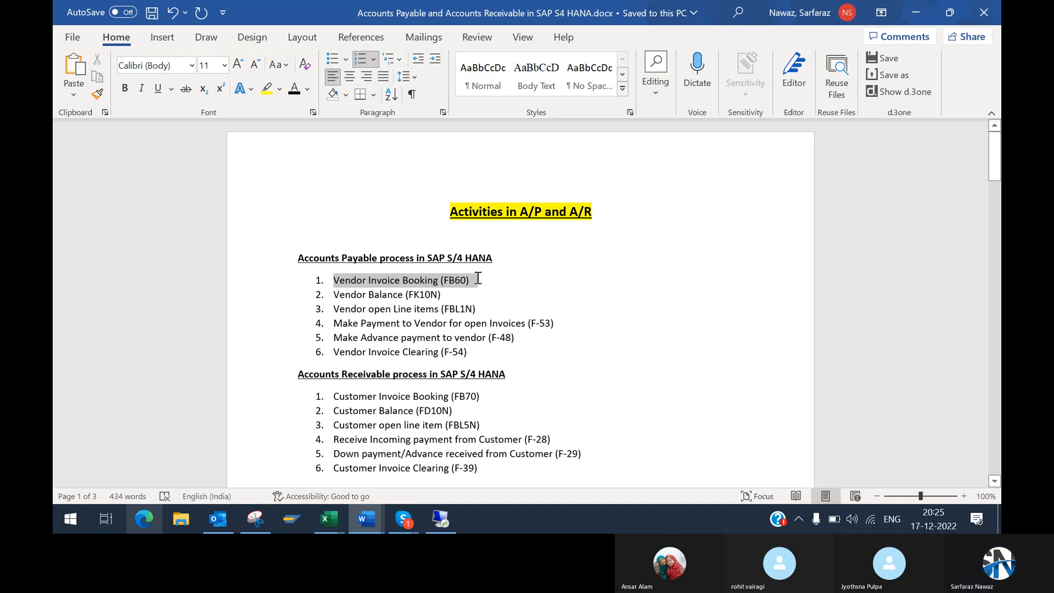
{"action": "left_click_drag", "start_coordinate": [478, 279], "coordinate": [477, 277]}
{"action": "left_click", "coordinate": [467, 279]}
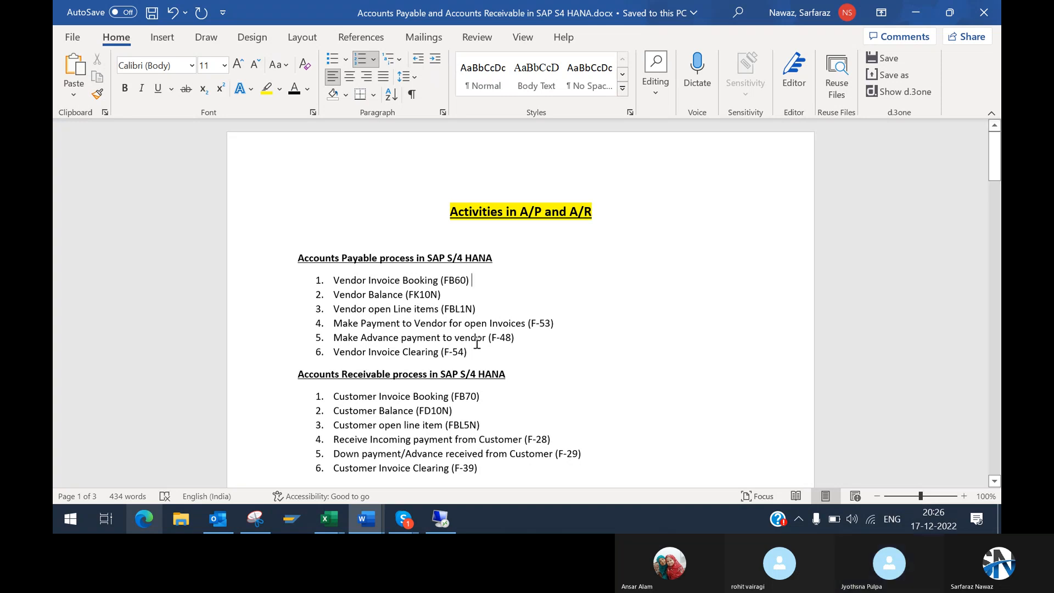
Step: Switch to the SAP session, open the Post with Clearing transaction FB05 and go back to SAP Easy Access
{"action": "mouse_move", "coordinate": [430, 520]}
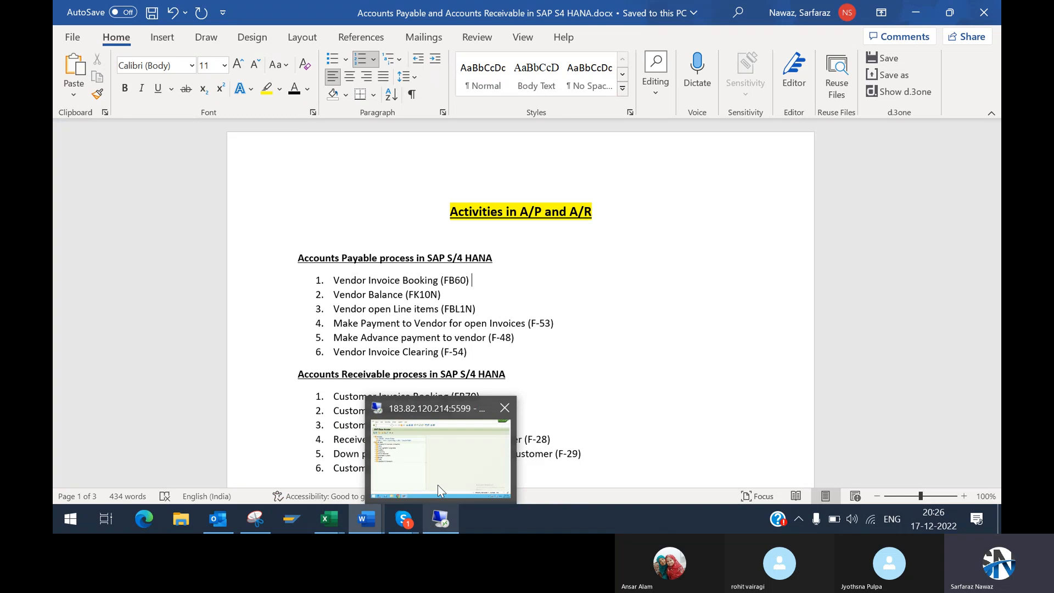
{"action": "left_click", "coordinate": [444, 452]}
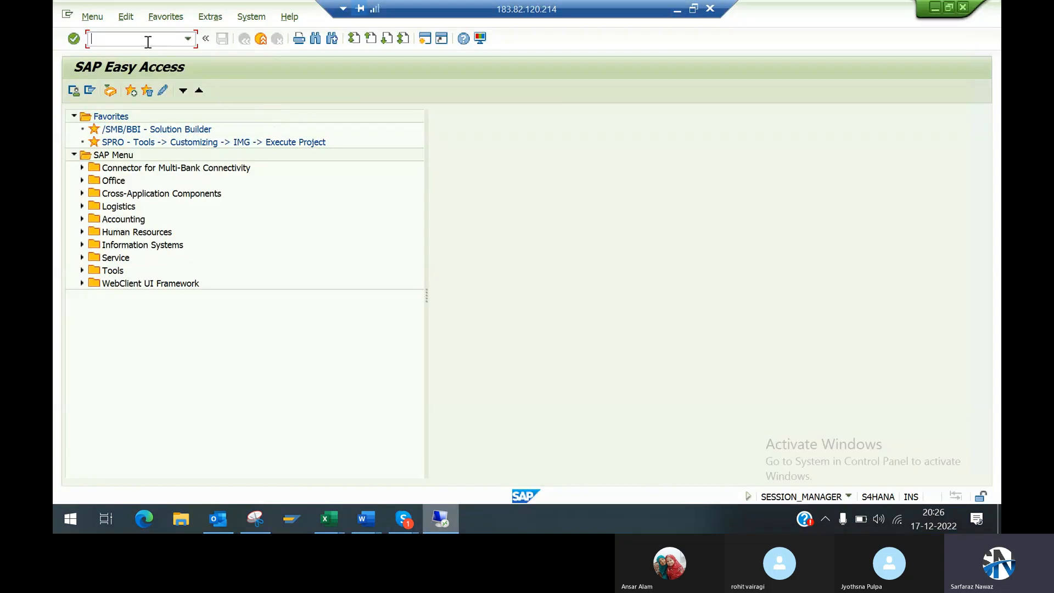
{"action": "type", "text": "fb05"}
{"action": "key", "text": "Return"}
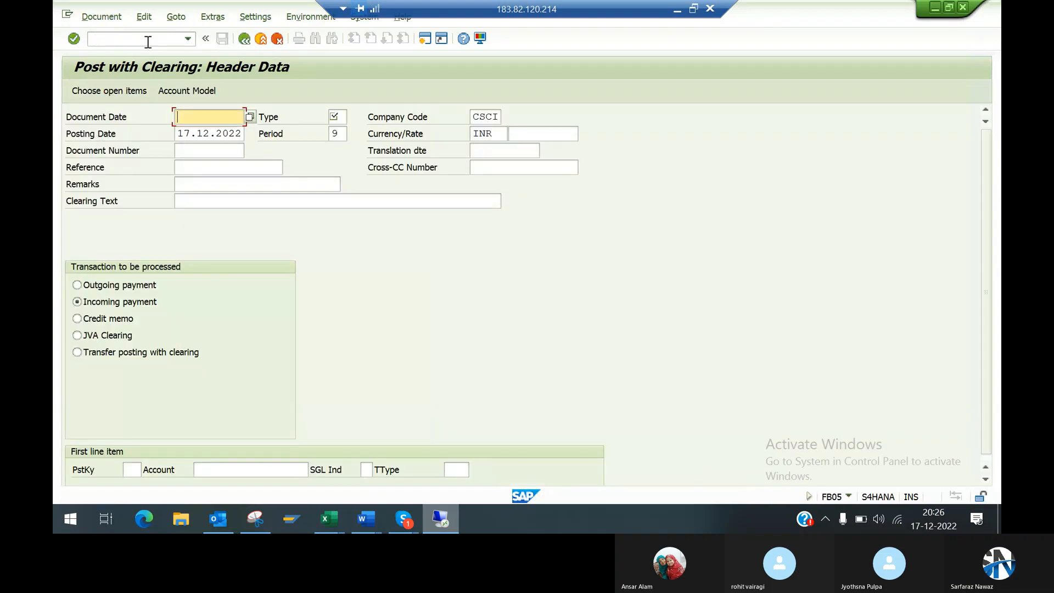
{"action": "key", "text": "F3"}
Step: Open the G/L account document entry with transaction FB50 and exit it, discarding its data
{"action": "type", "text": "fb50"}
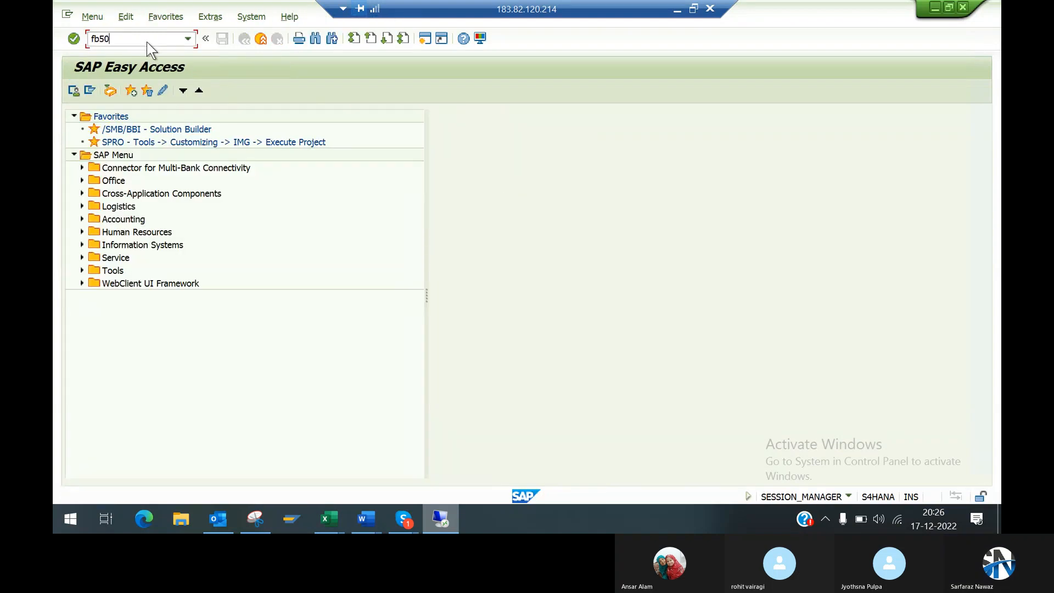
{"action": "key", "text": "Return"}
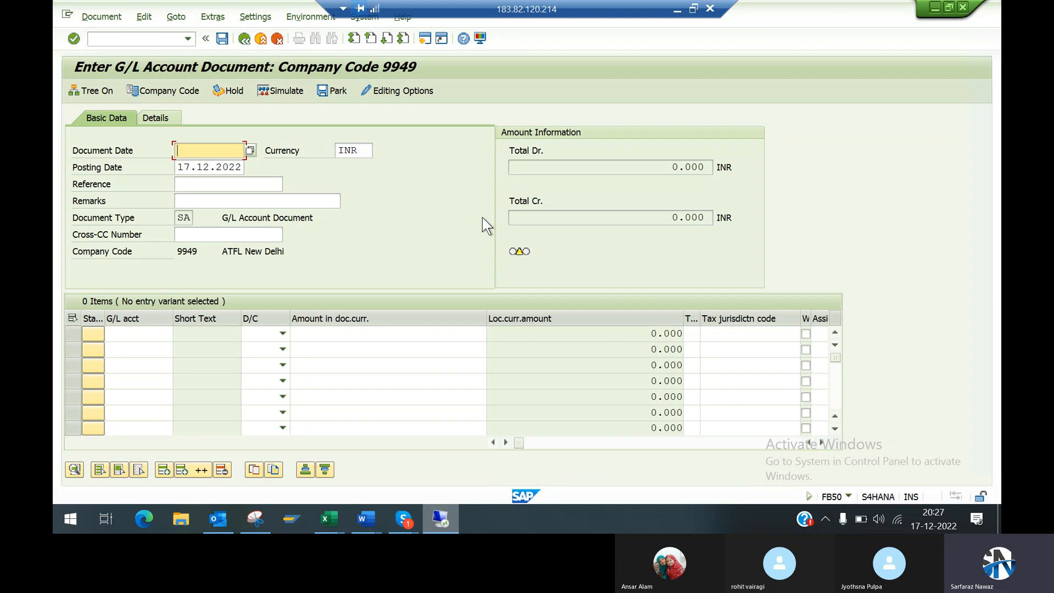
{"action": "left_click", "coordinate": [262, 38]}
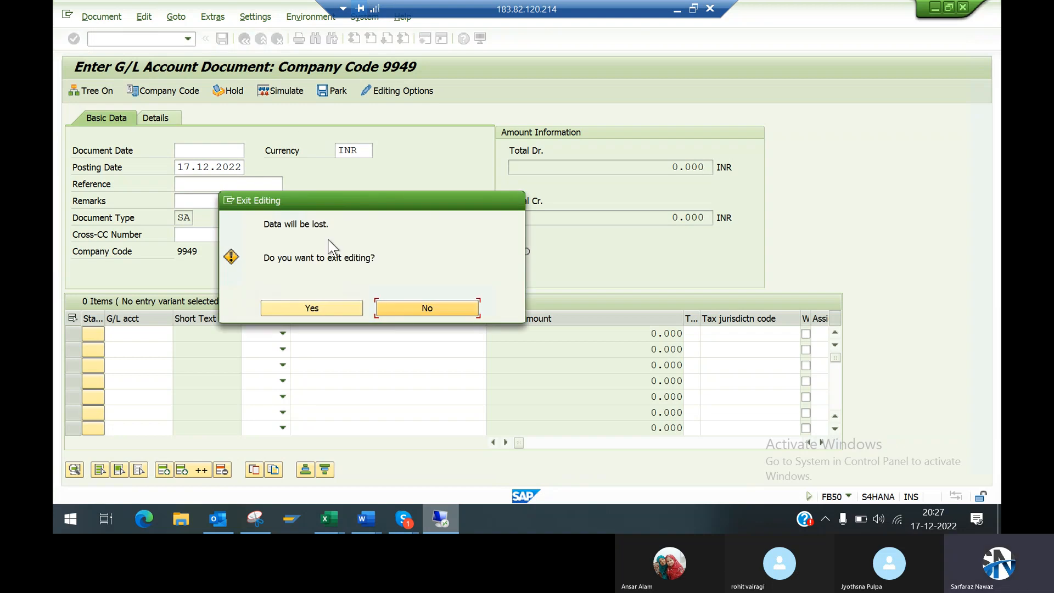
{"action": "left_click", "coordinate": [331, 311]}
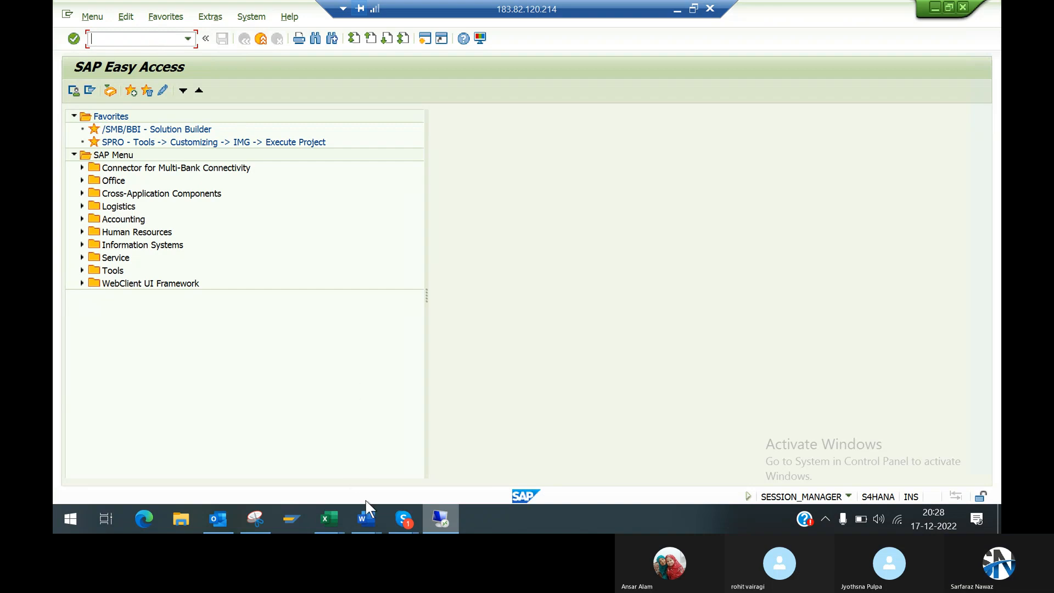
Step: Switch to the Word document and point out the Accounts Payable items for invoice booking (FB60), vendor balance (FK10N) and vendor open line items (FBL1N)
{"action": "mouse_move", "coordinate": [370, 516]}
{"action": "left_click", "coordinate": [452, 446]}
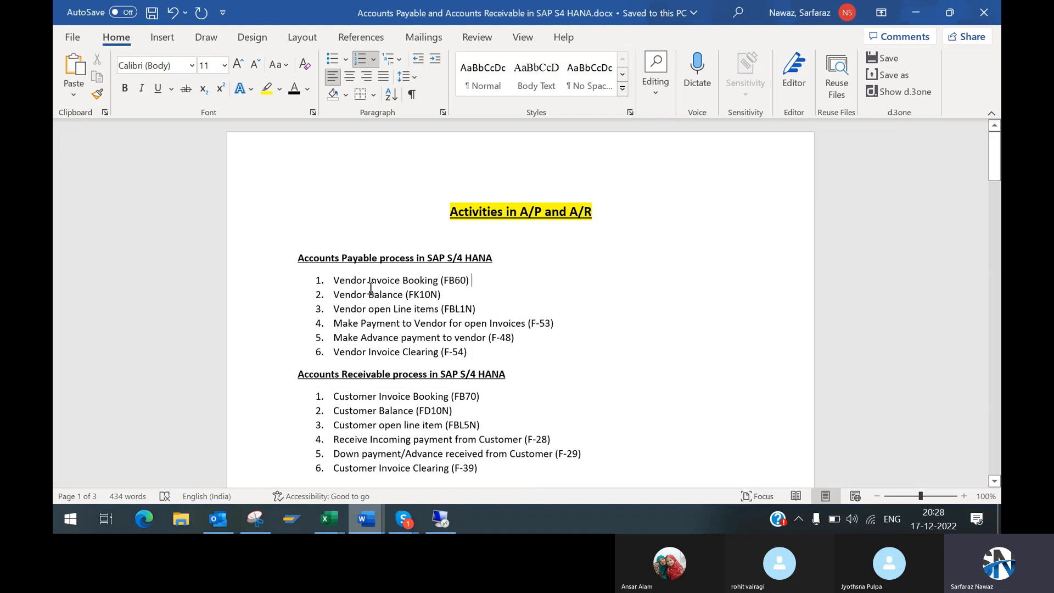
{"action": "left_click_drag", "start_coordinate": [334, 280], "coordinate": [462, 283]}
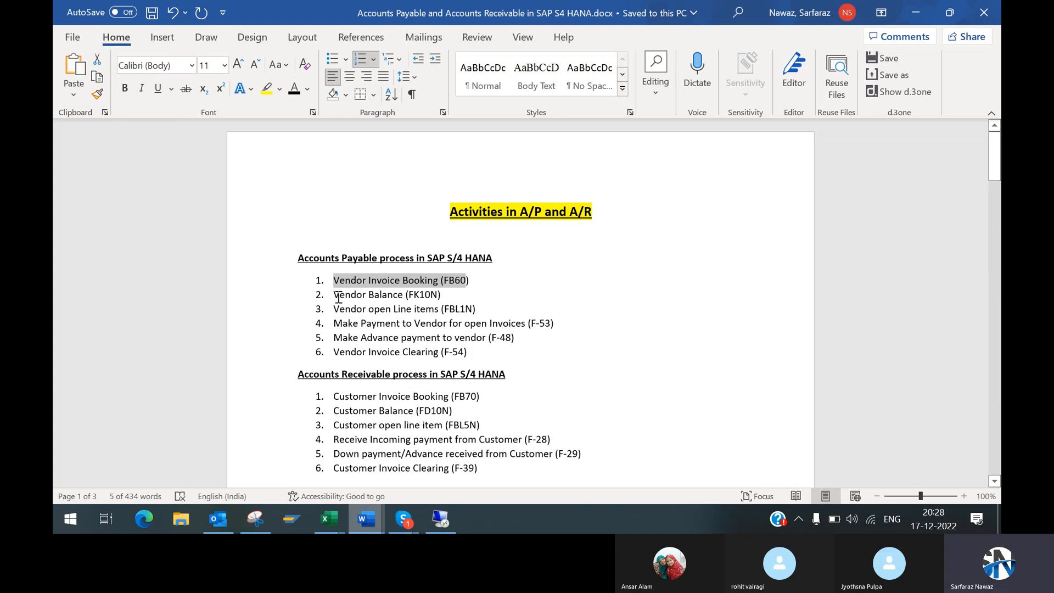
{"action": "left_click_drag", "start_coordinate": [334, 295], "coordinate": [447, 295]}
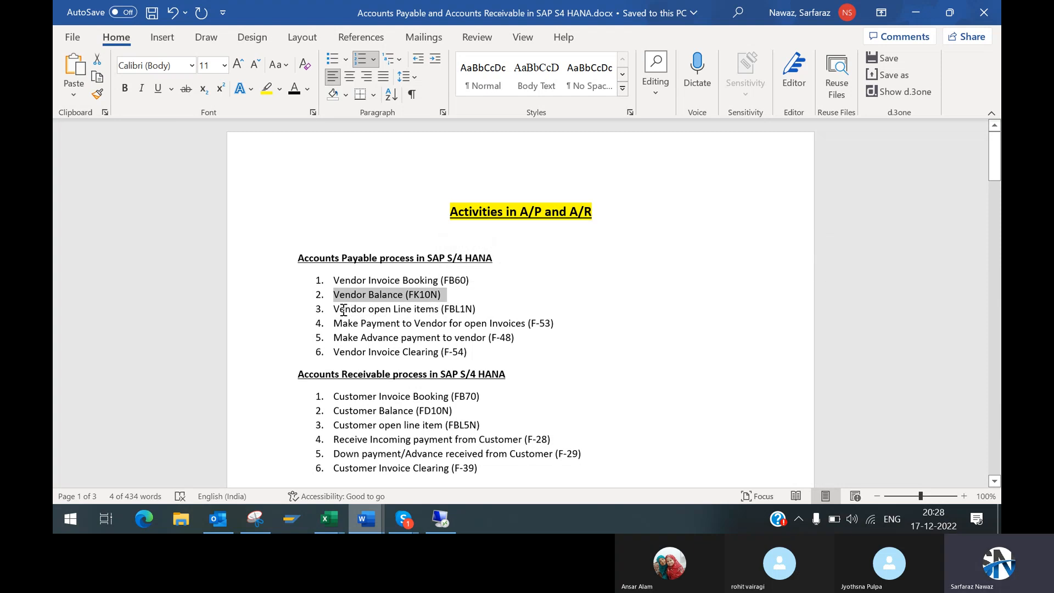
{"action": "left_click", "coordinate": [336, 309]}
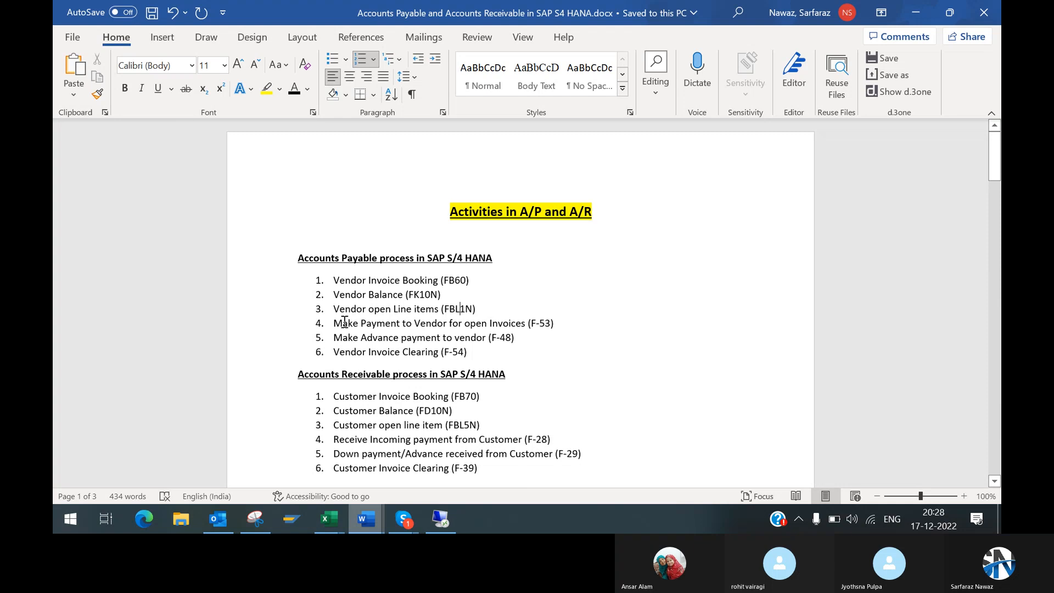
Step: Highlight the vendor payment (F-53) and advance payment (F-48) items along with their transaction codes
{"action": "left_click_drag", "start_coordinate": [337, 322], "coordinate": [530, 324]}
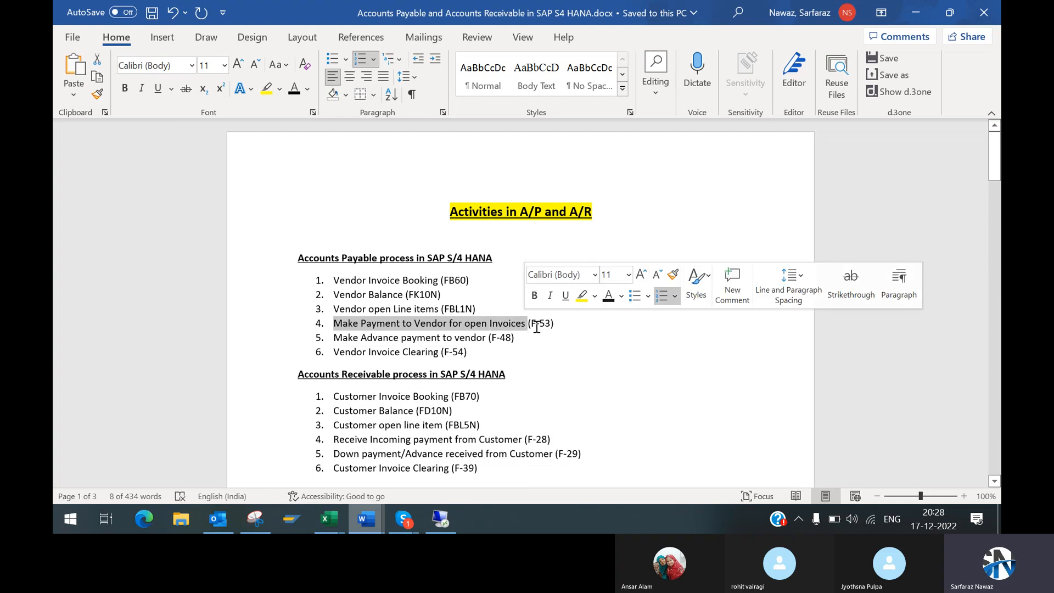
{"action": "left_click", "coordinate": [532, 320]}
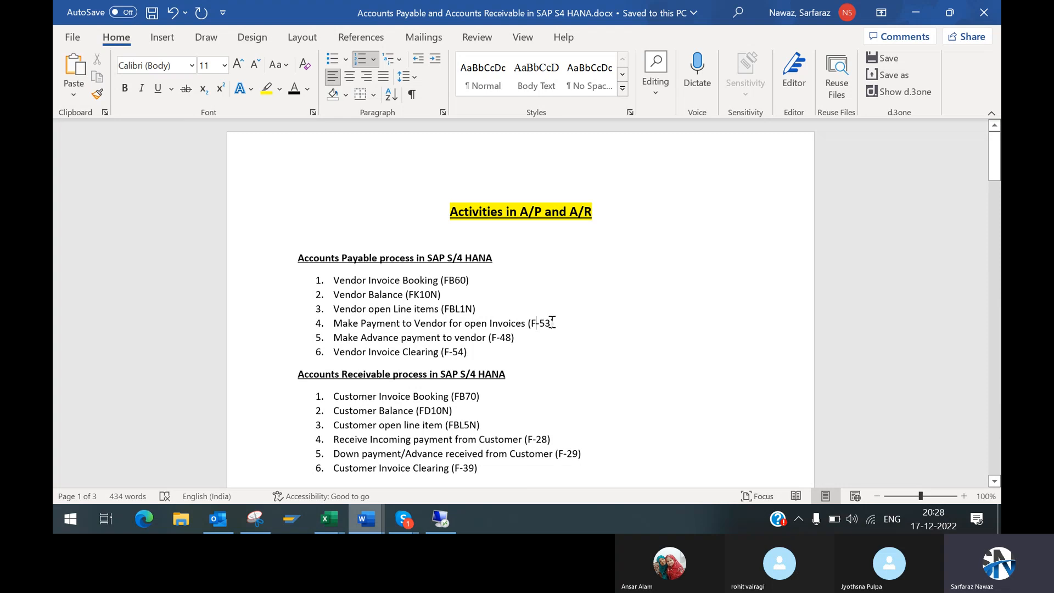
{"action": "left_click_drag", "start_coordinate": [529, 323], "coordinate": [554, 322]}
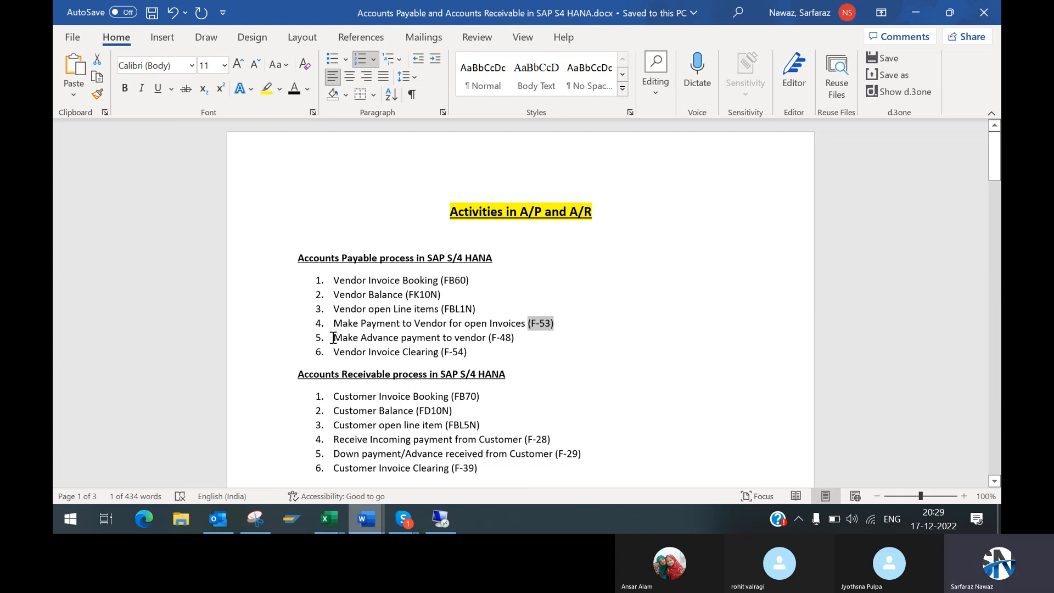
{"action": "left_click_drag", "start_coordinate": [334, 337], "coordinate": [521, 337]}
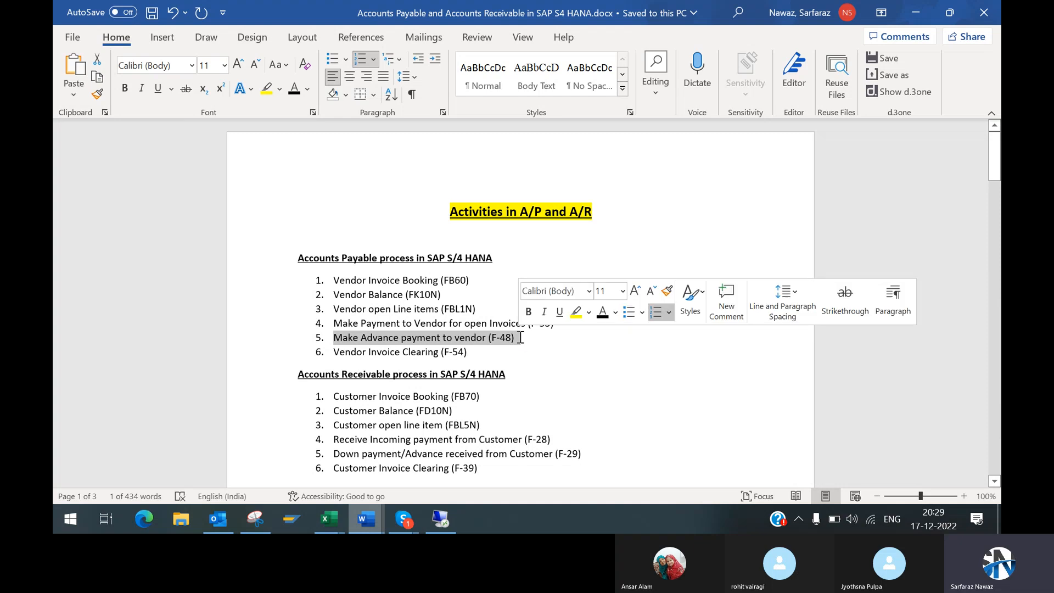
{"action": "left_click", "coordinate": [521, 338]}
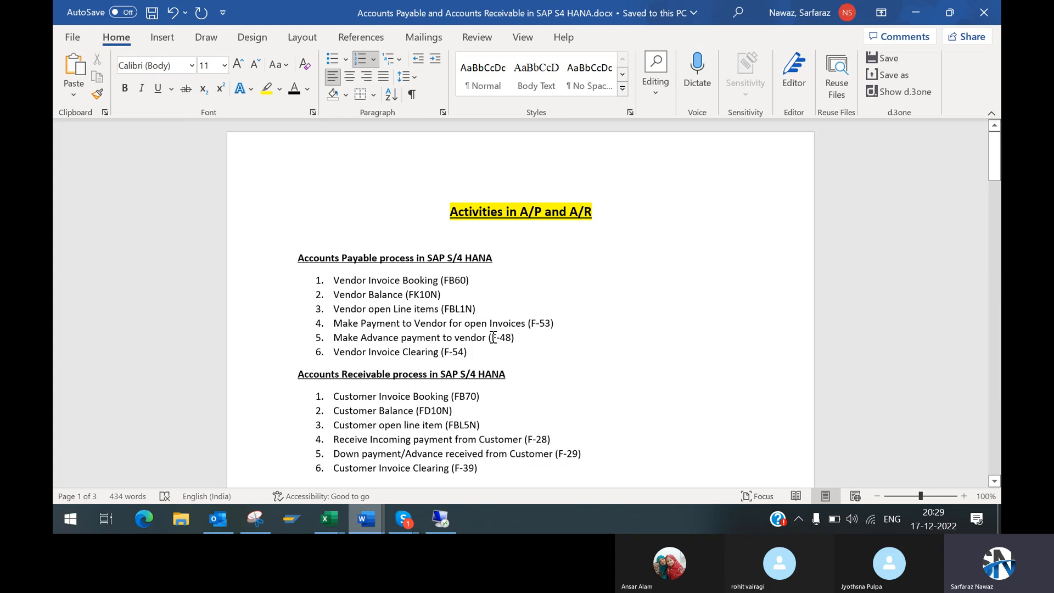
{"action": "left_click_drag", "start_coordinate": [493, 337], "coordinate": [520, 340]}
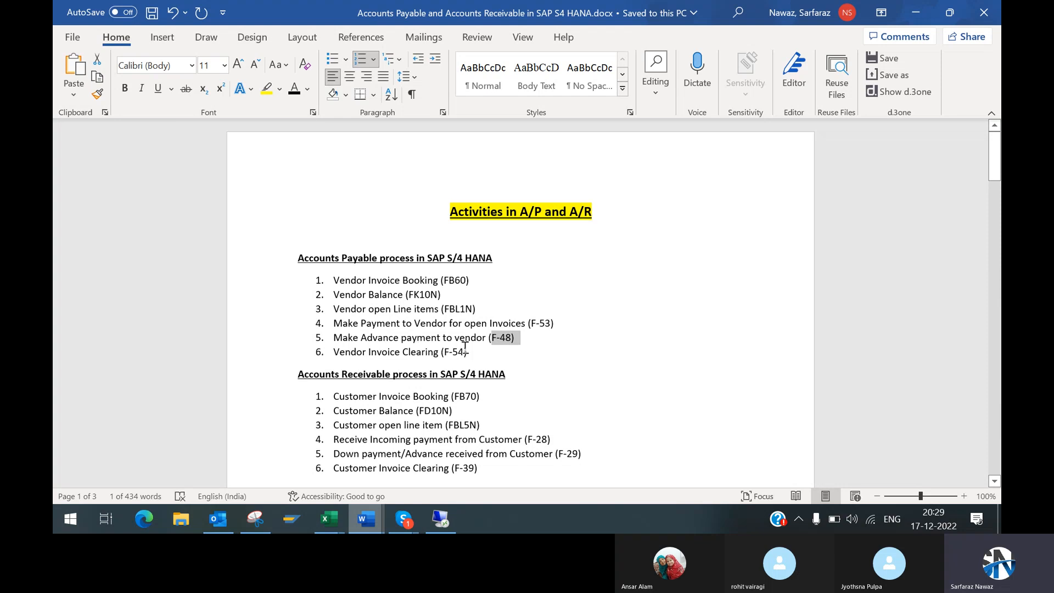
{"action": "left_click", "coordinate": [526, 337]}
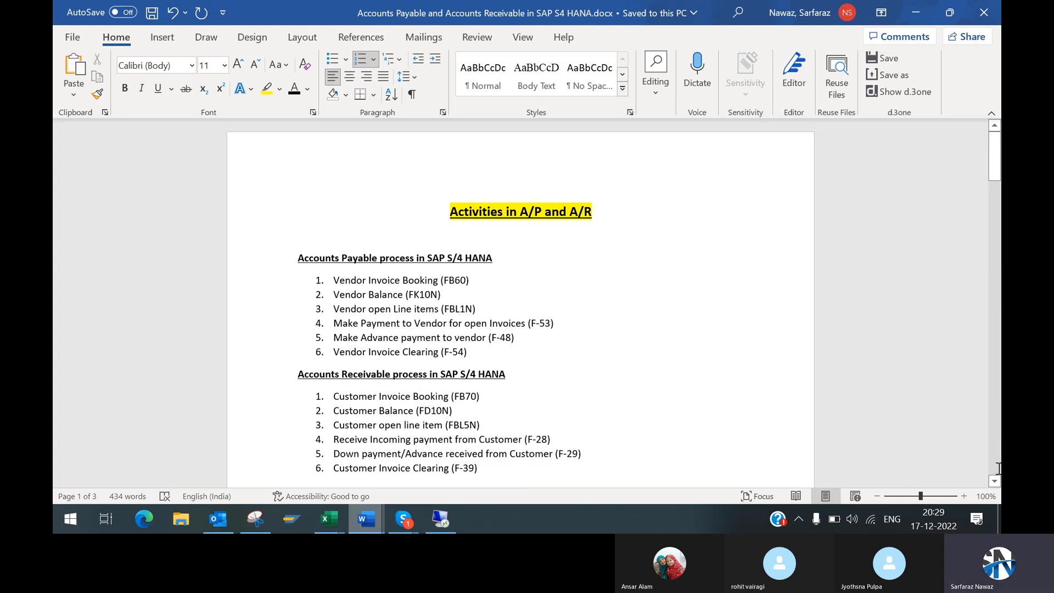
Step: Compare the vendor and customer balance codes by highlighting the K in FK10N and the D in FD10N
{"action": "scroll", "coordinate": [995, 482], "scroll_direction": "down", "scroll_amount": 3}
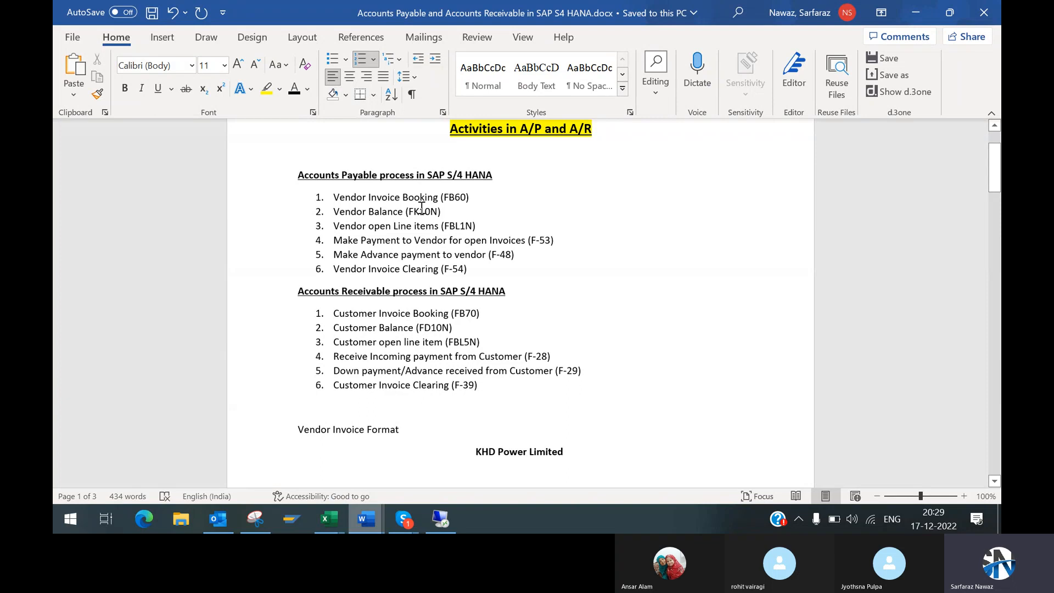
{"action": "left_click_drag", "start_coordinate": [414, 210], "coordinate": [419, 211]}
{"action": "left_click_drag", "start_coordinate": [419, 211], "coordinate": [420, 211]}
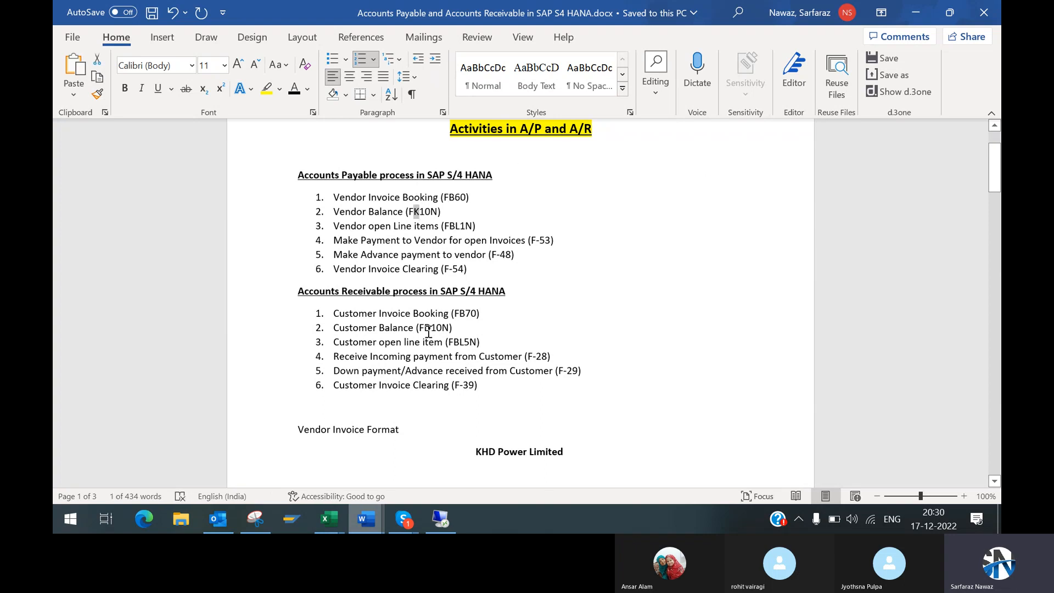
{"action": "left_click_drag", "start_coordinate": [425, 328], "coordinate": [431, 328]}
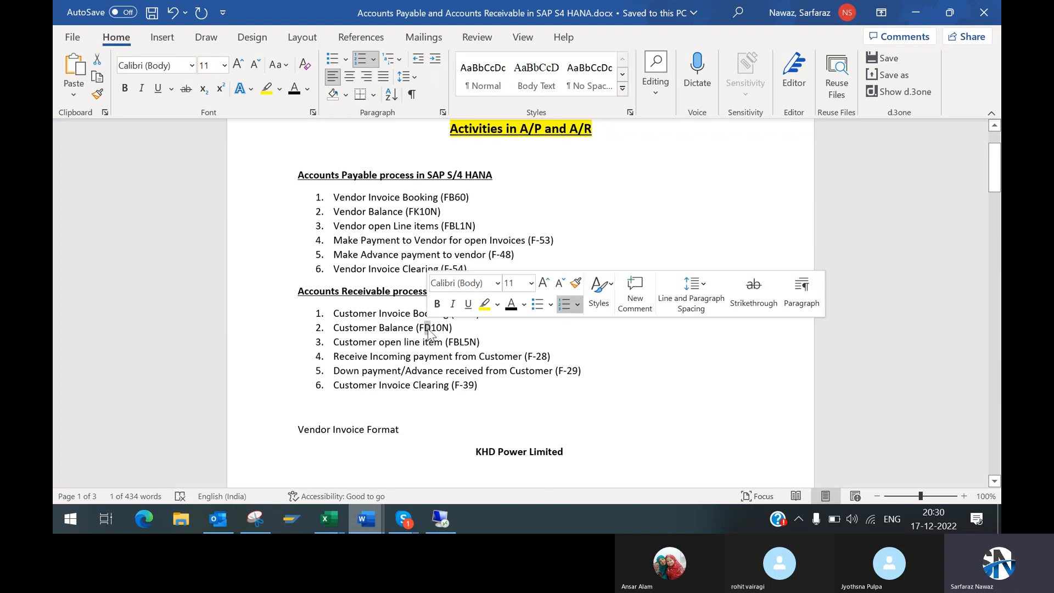
{"action": "left_click", "coordinate": [419, 211]}
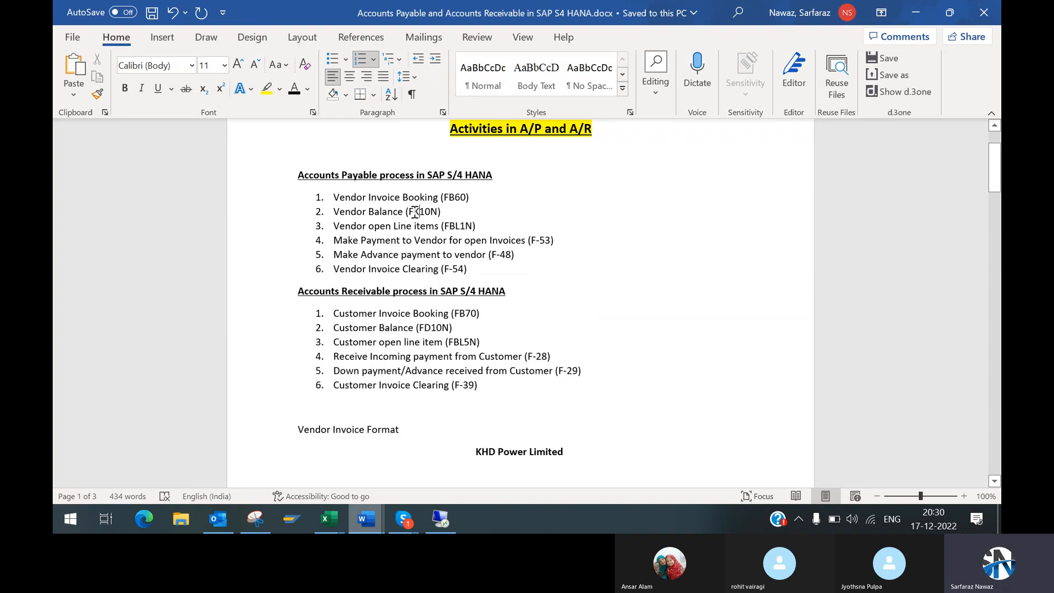
{"action": "left_click_drag", "start_coordinate": [414, 211], "coordinate": [421, 211]}
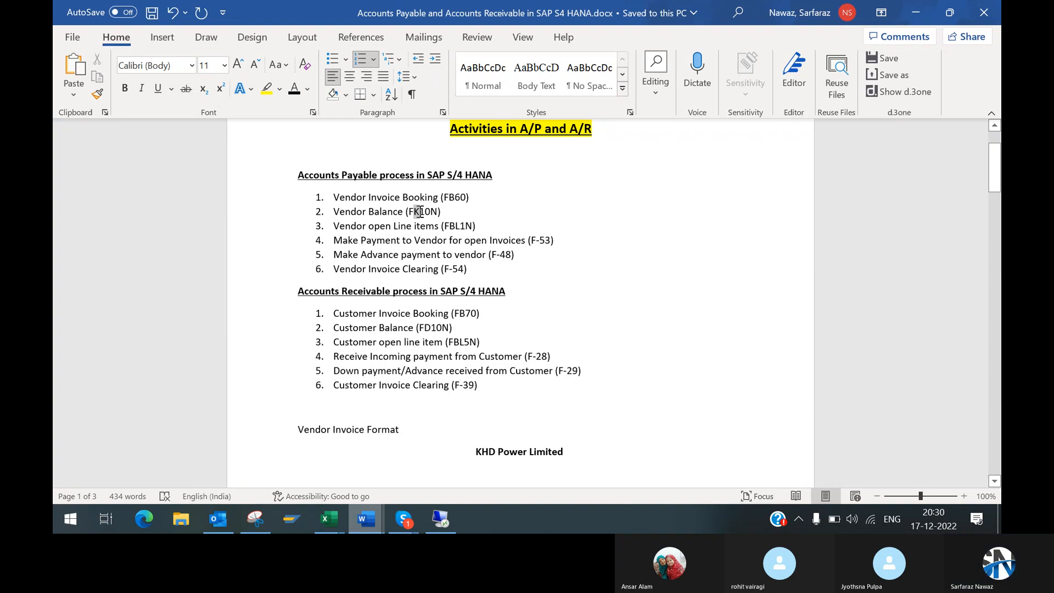
{"action": "left_click", "coordinate": [394, 199]}
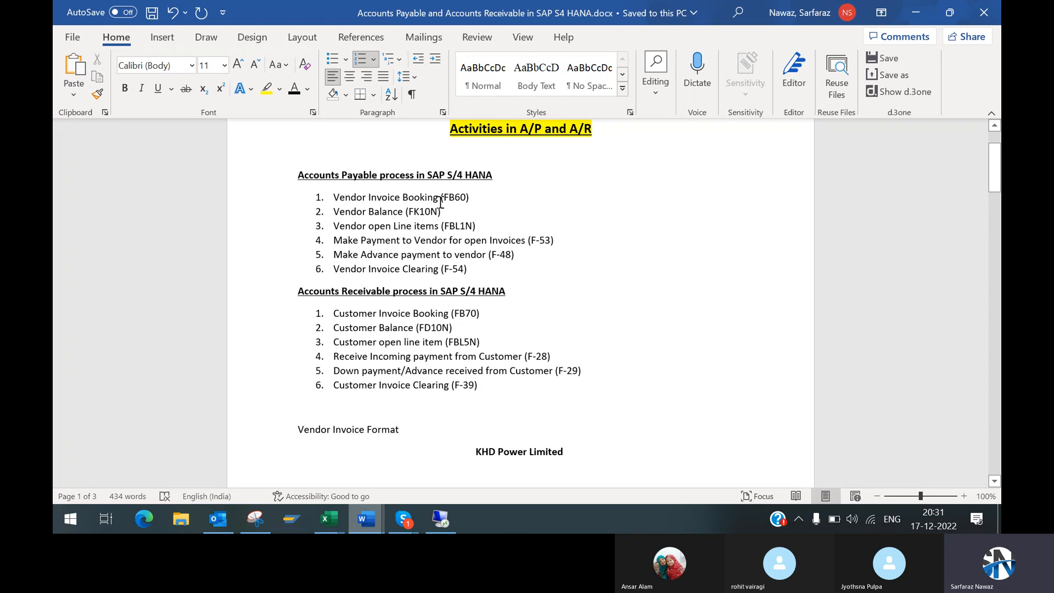
Step: Highlight the Vendor open Line items (FBL1N) entry and the F-53 code of the vendor payment item
{"action": "key", "text": "Down"}
{"action": "left_click_drag", "start_coordinate": [334, 226], "coordinate": [476, 221]}
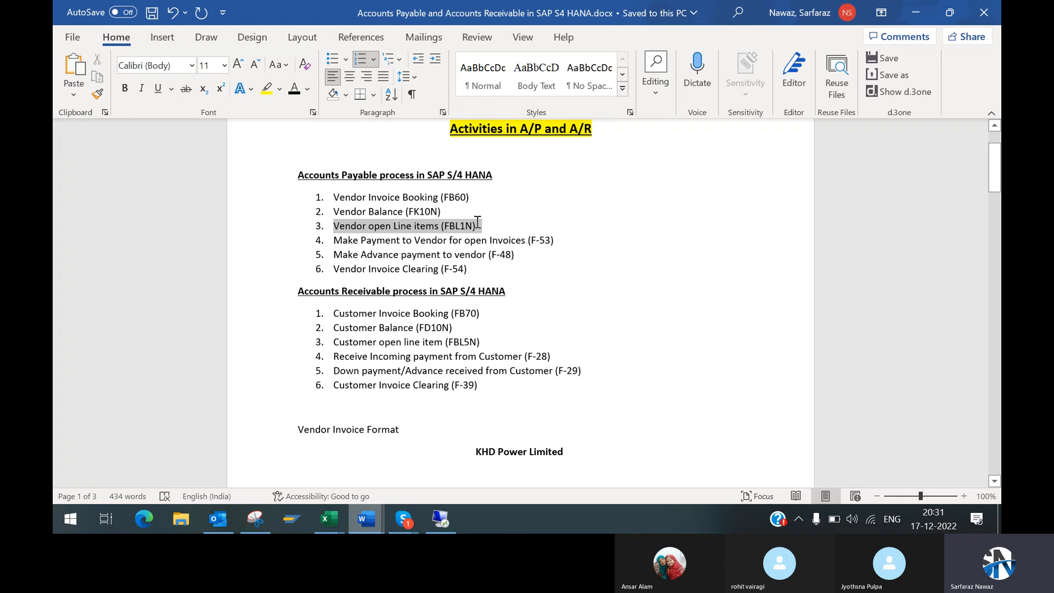
{"action": "key", "text": "Left"}
{"action": "triple_click", "coordinate": [479, 219]}
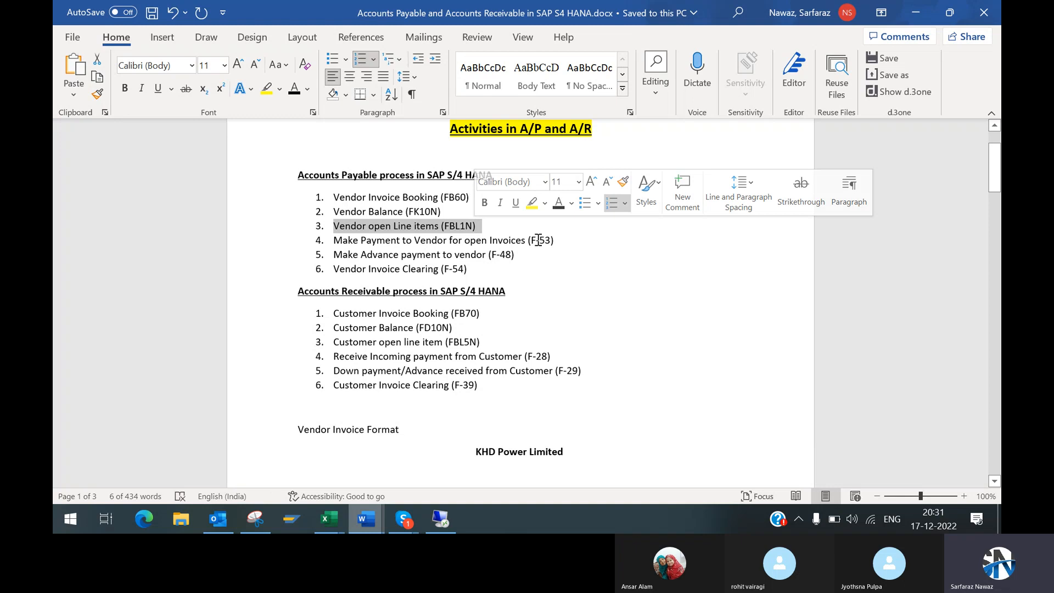
{"action": "left_click", "coordinate": [534, 239]}
{"action": "left_click_drag", "start_coordinate": [556, 240], "coordinate": [530, 236]}
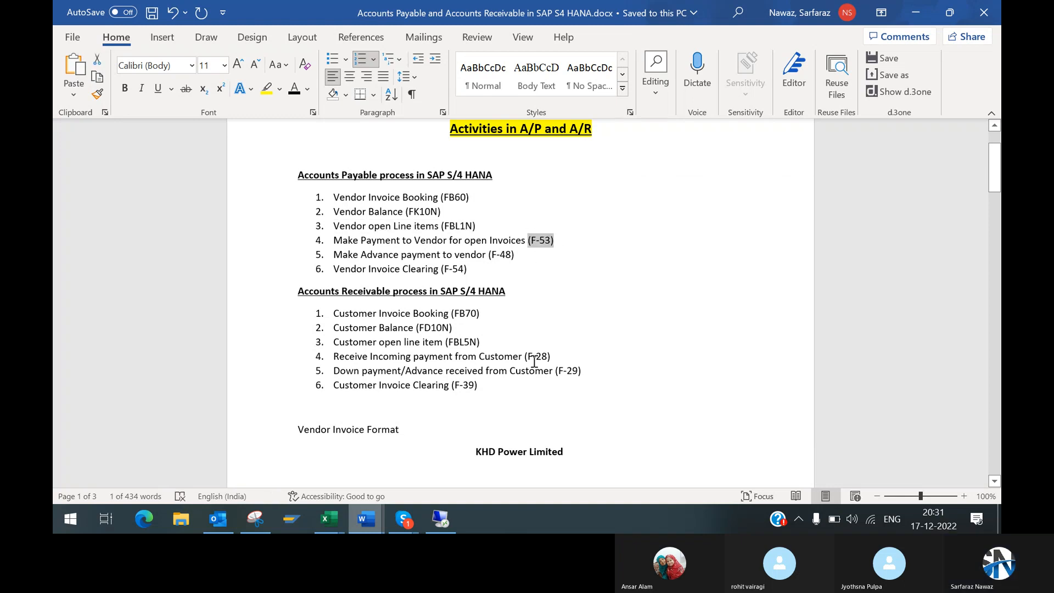
Step: Highlight the Receive Incoming payment from Customer (F-28) item, then place the cursor in the customer down payment item
{"action": "left_click", "coordinate": [535, 360]}
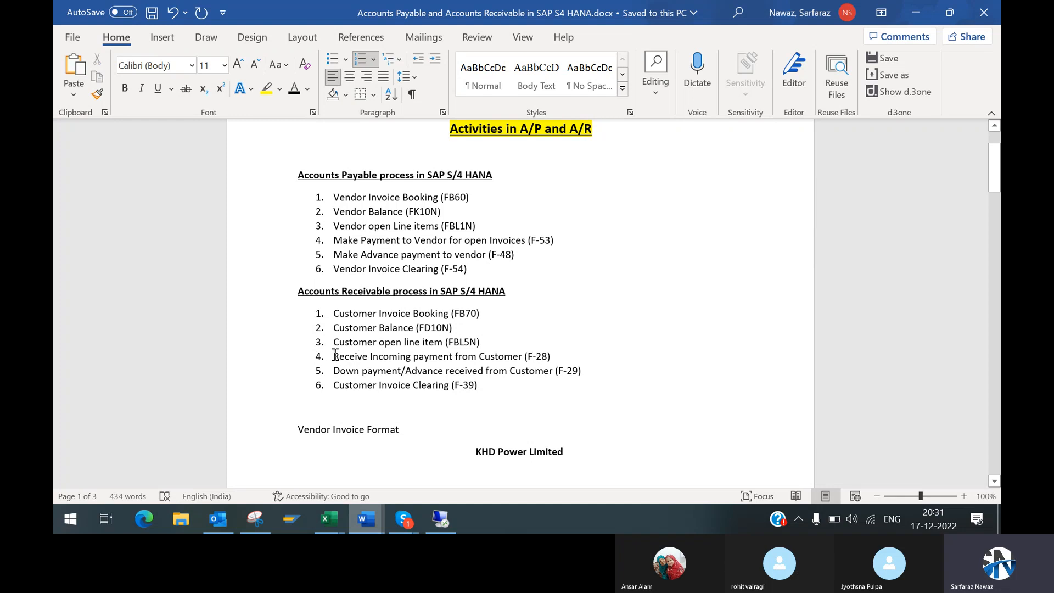
{"action": "left_click_drag", "start_coordinate": [335, 356], "coordinate": [506, 353]}
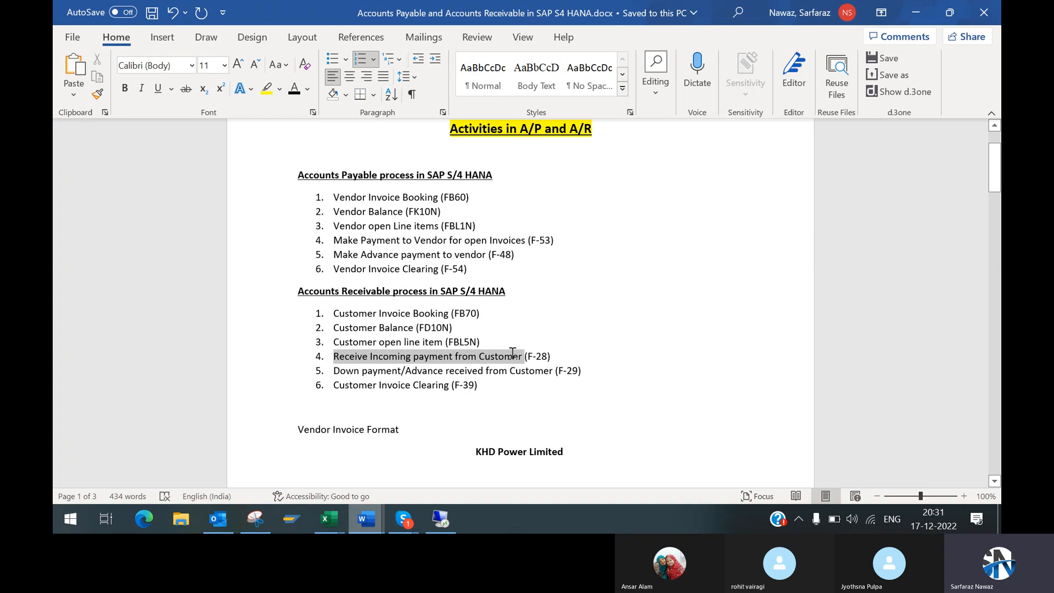
{"action": "left_click_drag", "start_coordinate": [512, 353], "coordinate": [479, 355]}
{"action": "left_click_drag", "start_coordinate": [482, 349], "coordinate": [509, 354]}
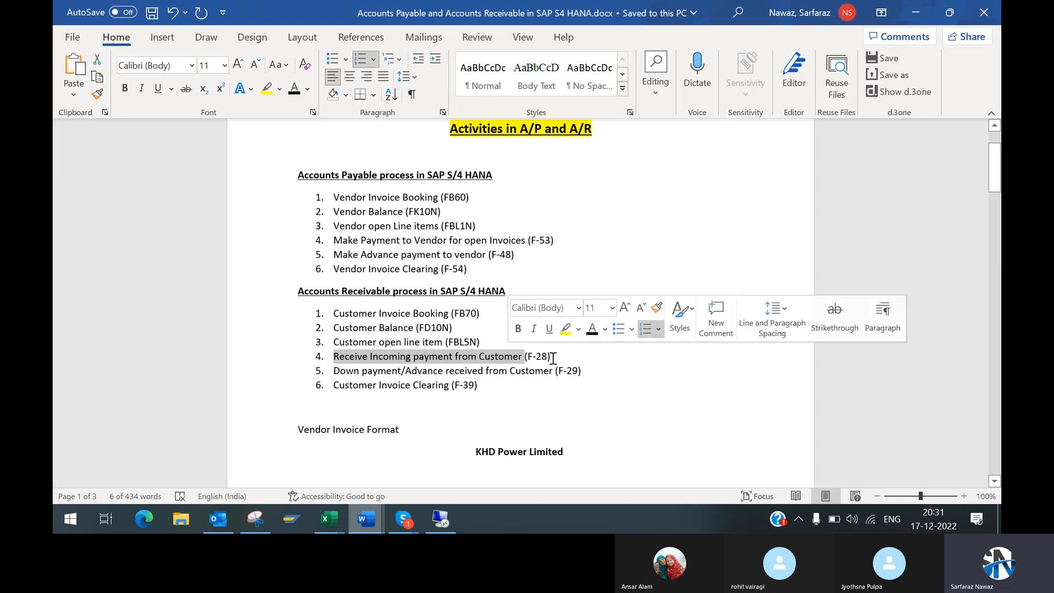
{"action": "left_click_drag", "start_coordinate": [552, 357], "coordinate": [346, 361]}
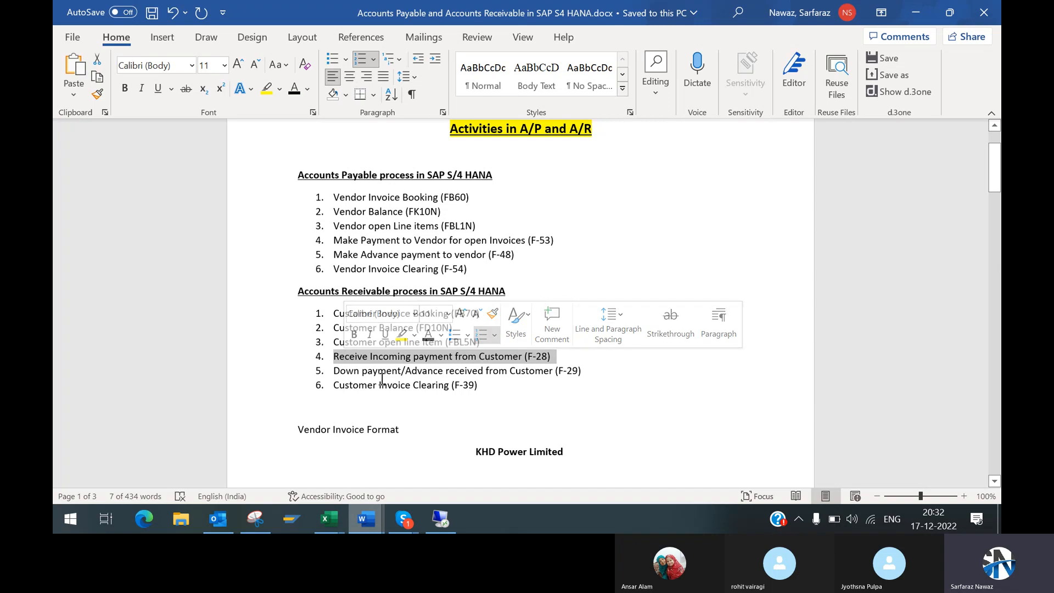
{"action": "left_click", "coordinate": [499, 371]}
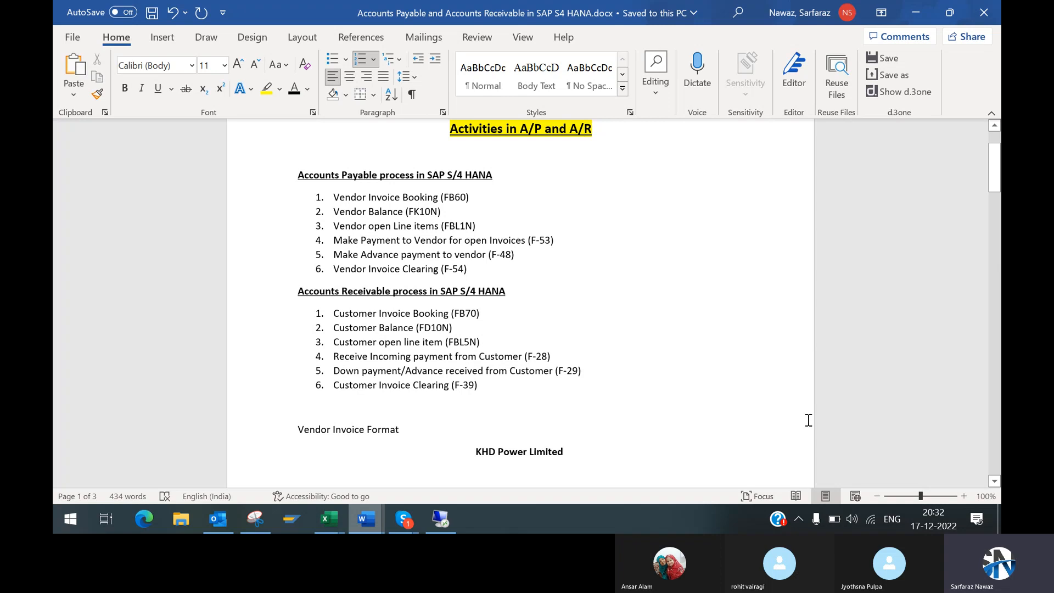
Step: Select all six Accounts Receivable items, from Customer Invoice Booking (FB70) to Customer Invoice Clearing (F-39)
{"action": "left_click", "coordinate": [994, 482]}
{"action": "left_click", "coordinate": [994, 482]}
{"action": "left_click", "coordinate": [995, 482]}
{"action": "left_click", "coordinate": [994, 482]}
{"action": "left_click", "coordinate": [994, 482]}
{"action": "left_click", "coordinate": [994, 482]}
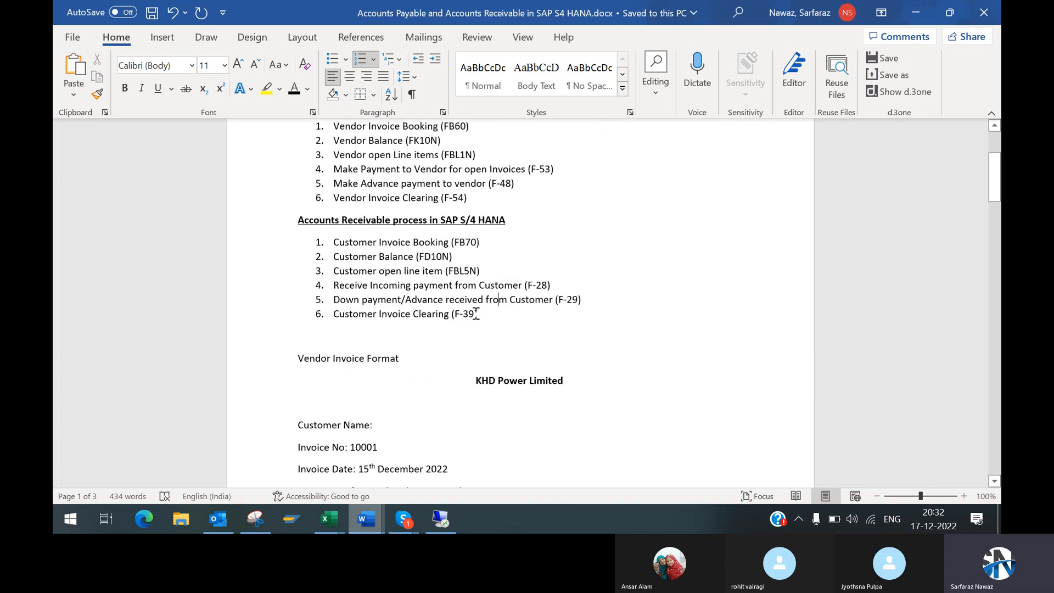
{"action": "left_click_drag", "start_coordinate": [477, 313], "coordinate": [344, 242]}
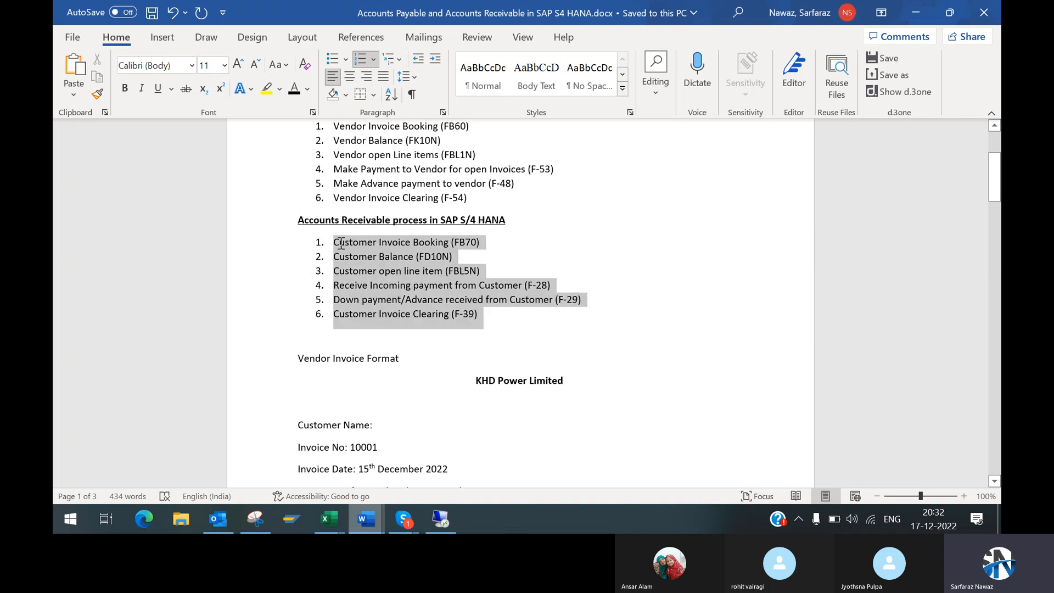
Step: Highlight the Vendor Invoice Format heading and view the KHD Power Limited sample invoice below it
{"action": "left_click", "coordinate": [606, 287]}
{"action": "scroll", "coordinate": [992, 490], "scroll_direction": "down", "scroll_amount": 4}
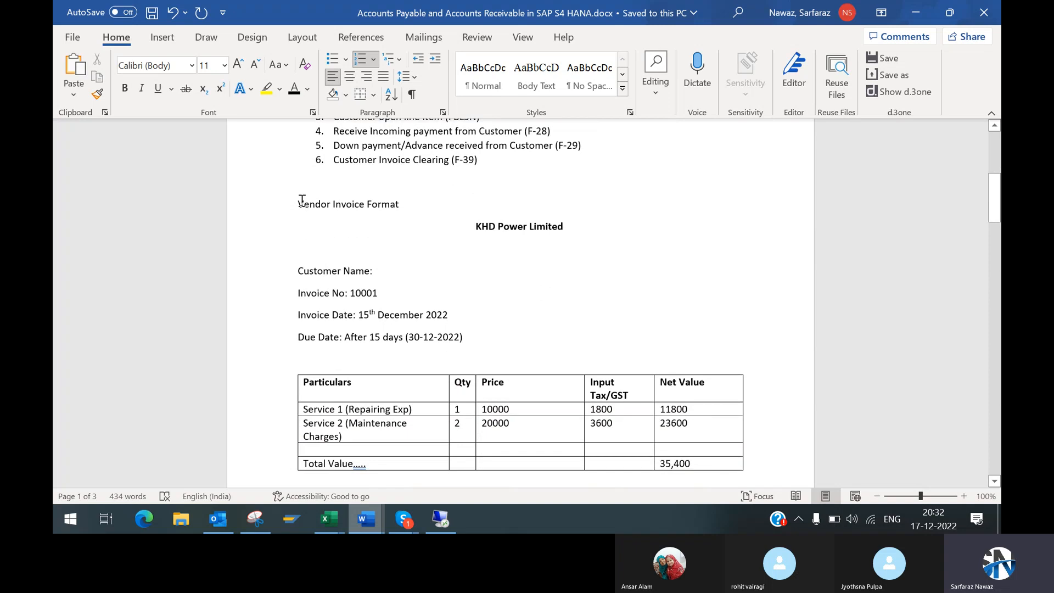
{"action": "left_click_drag", "start_coordinate": [302, 201], "coordinate": [395, 207]}
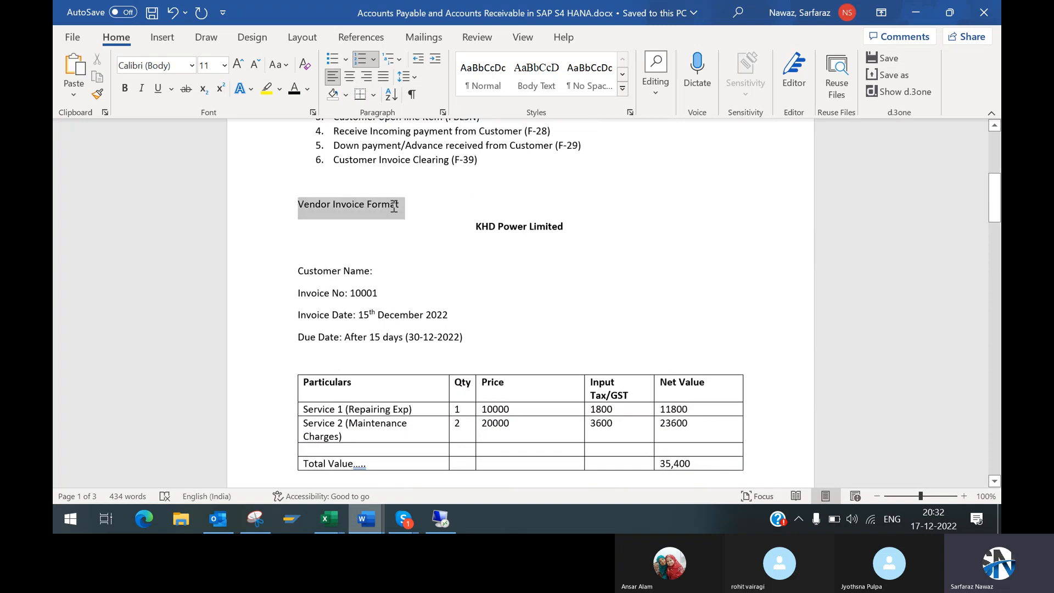
{"action": "left_click", "coordinate": [545, 226]}
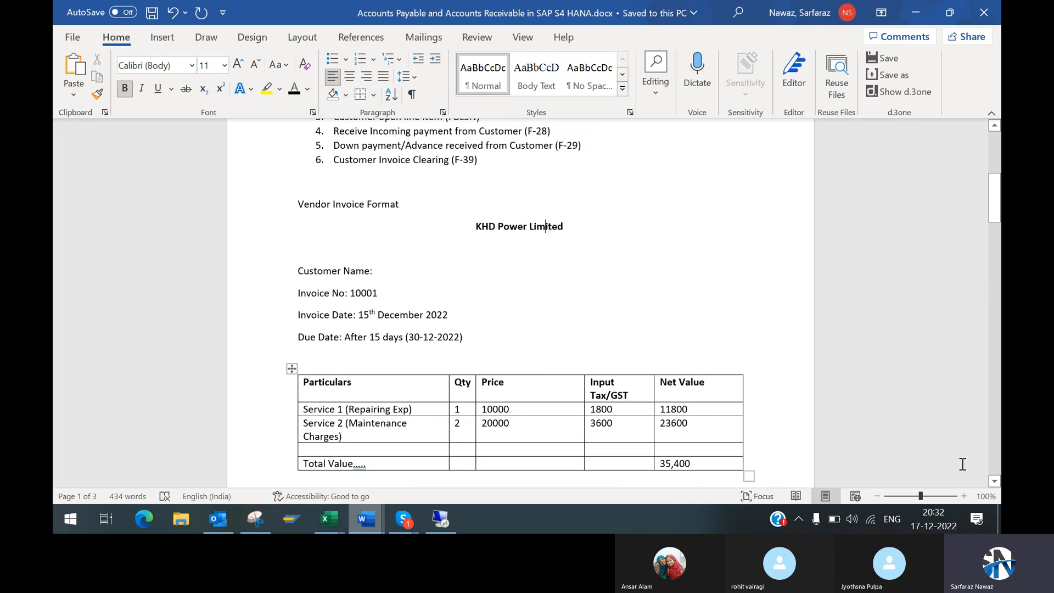
{"action": "left_click", "coordinate": [994, 482]}
{"action": "scroll", "coordinate": [994, 481], "scroll_direction": "down", "scroll_amount": 1}
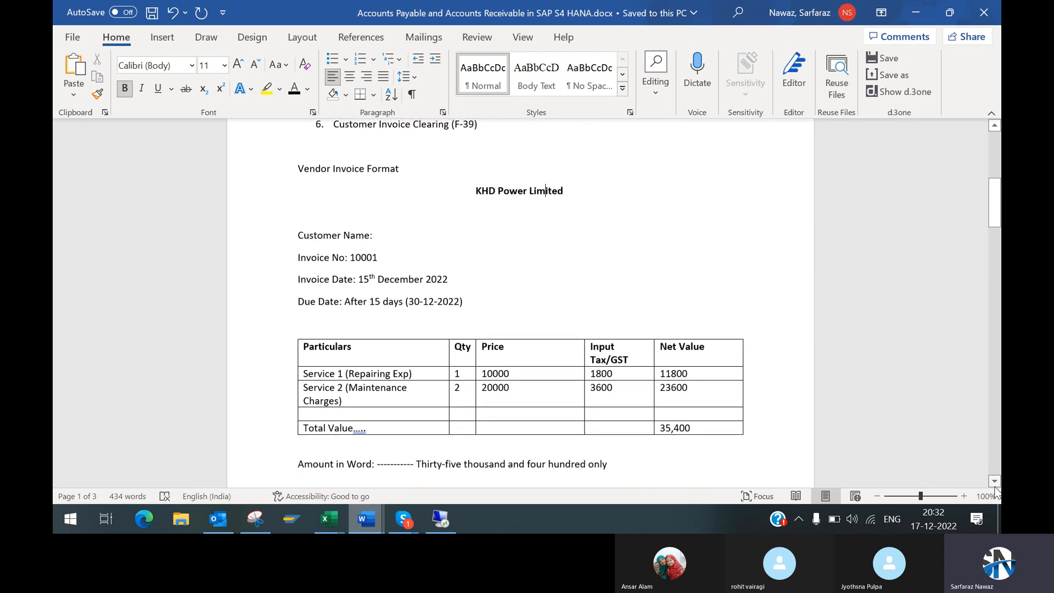
Step: Switch to SAP in the remote desktop session and open the vendor invoice entry screen with transaction FB60
{"action": "left_click_drag", "start_coordinate": [993, 205], "coordinate": [984, 156]}
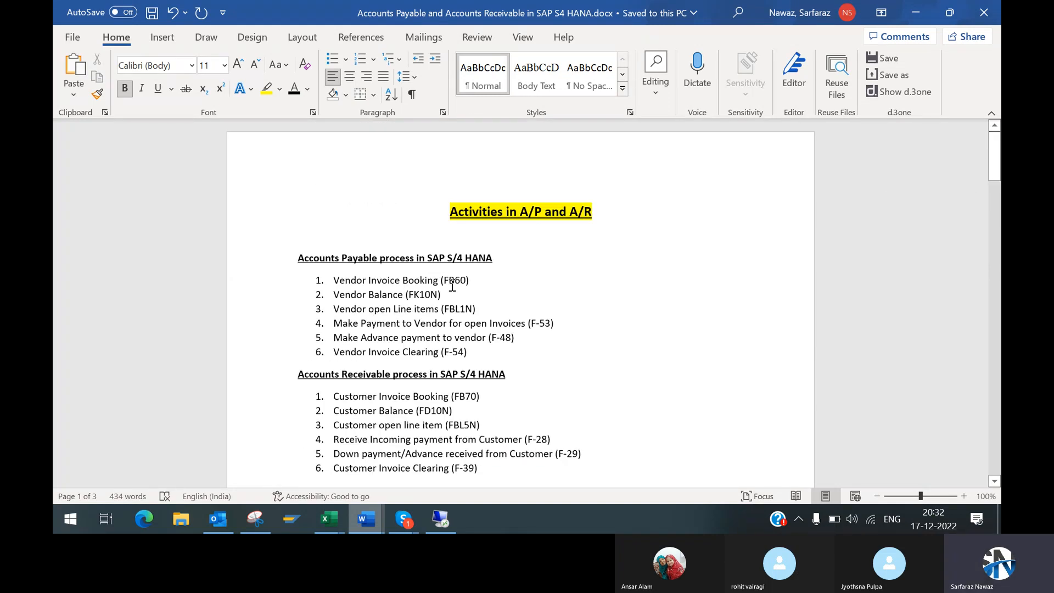
{"action": "left_click", "coordinate": [437, 531]}
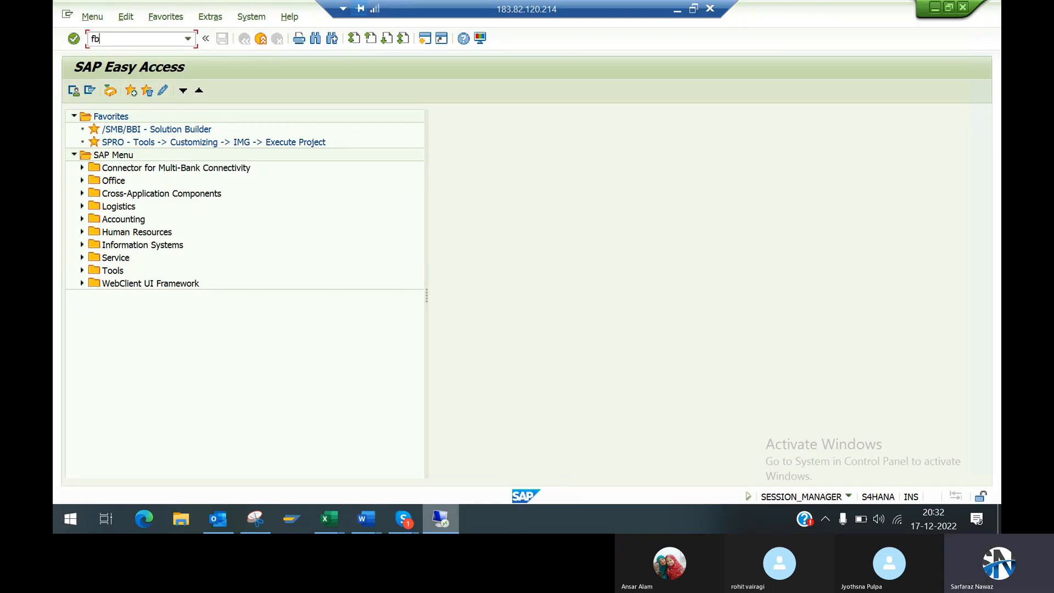
{"action": "type", "text": "fb60"}
{"action": "key", "text": "Return"}
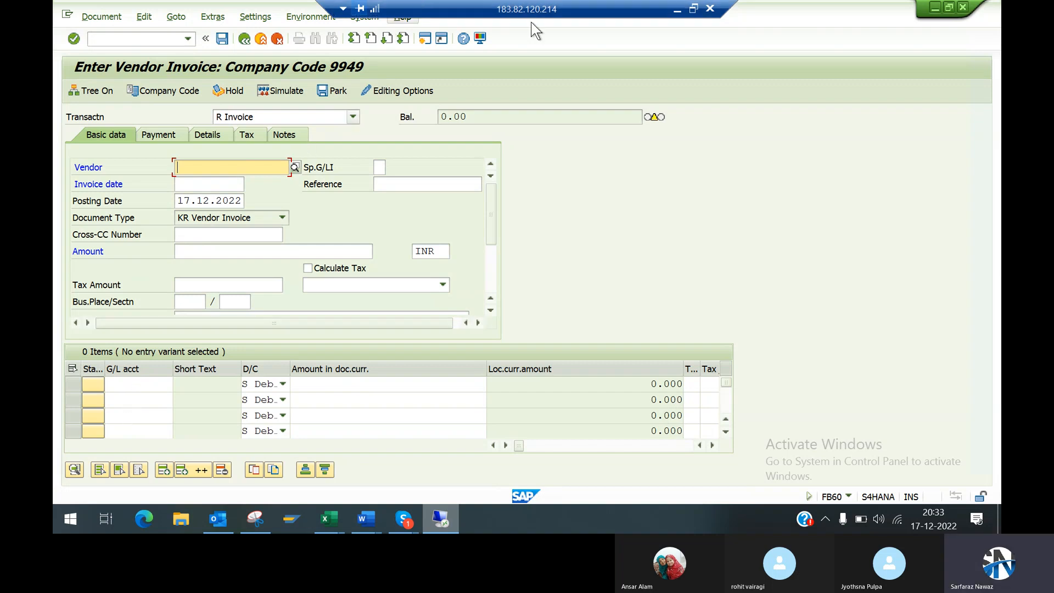
Step: Return to the Word document and select the whole sample invoice, from KHD Power Limited to the Terms and Condition line
{"action": "left_click", "coordinate": [678, 13]}
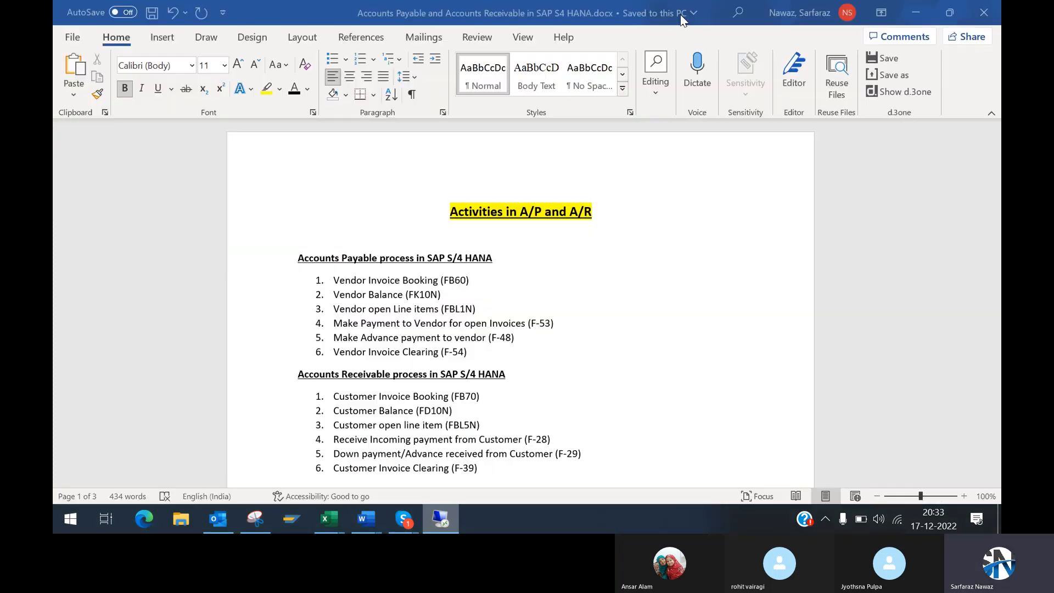
{"action": "scroll", "coordinate": [999, 453], "scroll_direction": "down", "scroll_amount": 10}
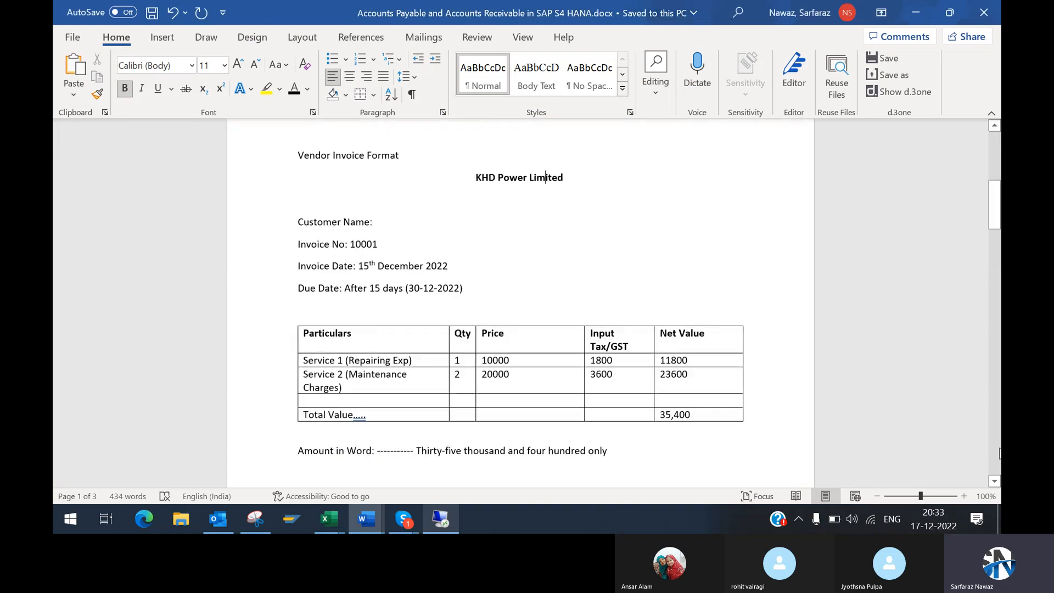
{"action": "left_click", "coordinate": [994, 482]}
{"action": "left_click", "coordinate": [994, 481]}
{"action": "left_click", "coordinate": [996, 481]}
{"action": "left_click", "coordinate": [996, 481]}
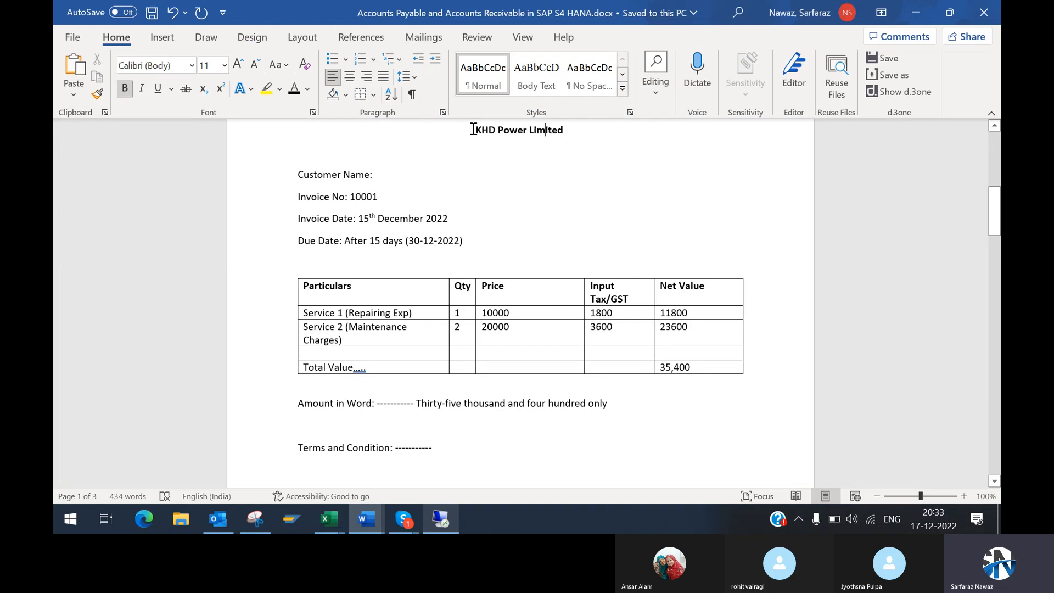
{"action": "left_click_drag", "start_coordinate": [473, 129], "coordinate": [668, 440]}
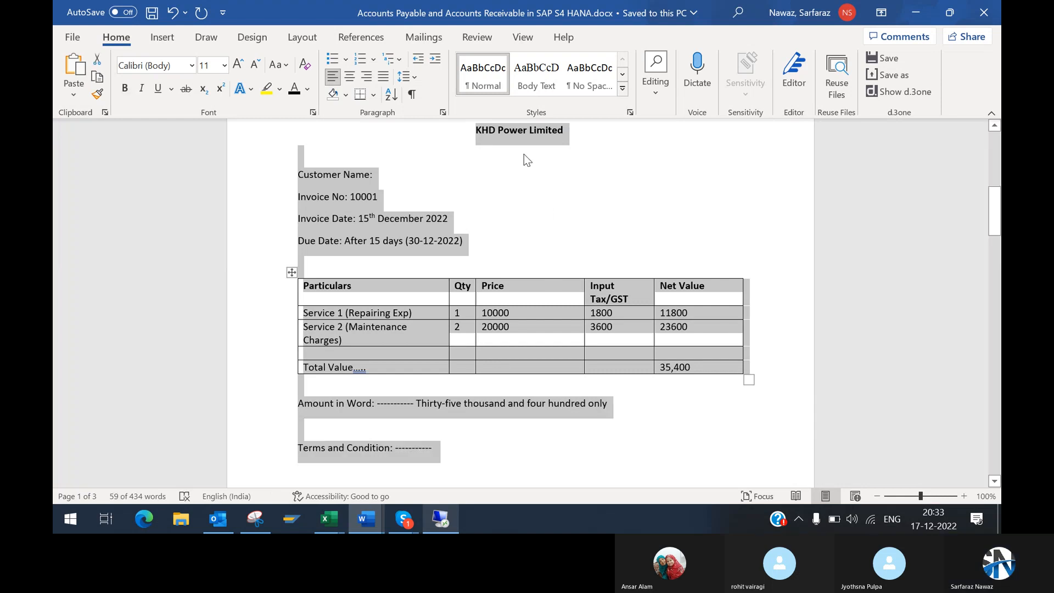
{"action": "left_click", "coordinate": [523, 154]}
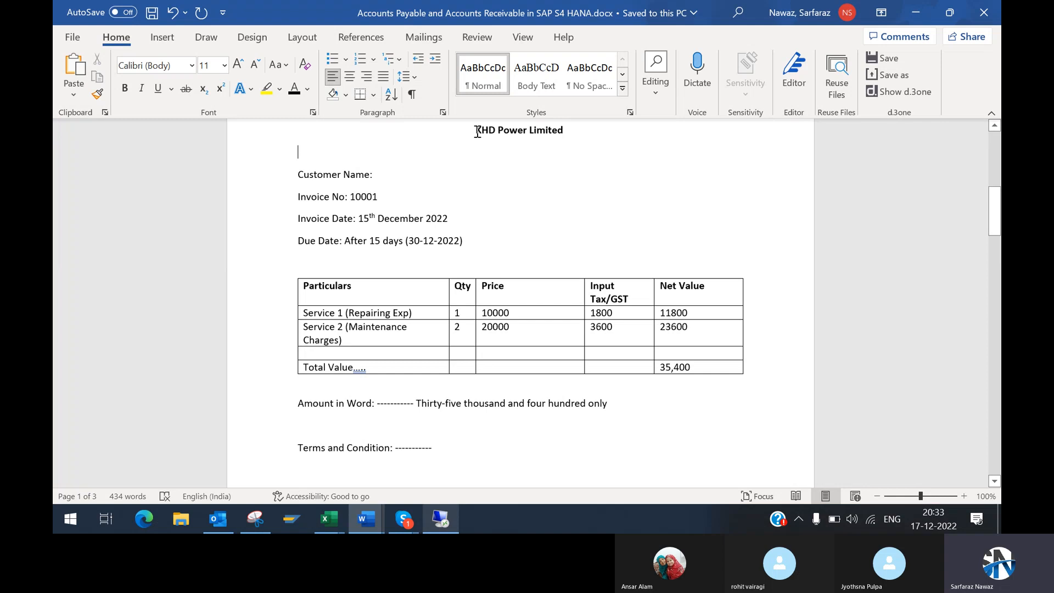
Step: Highlight the company name KHD Power Limited at the head of the sample invoice
{"action": "left_click_drag", "start_coordinate": [475, 133], "coordinate": [557, 133]}
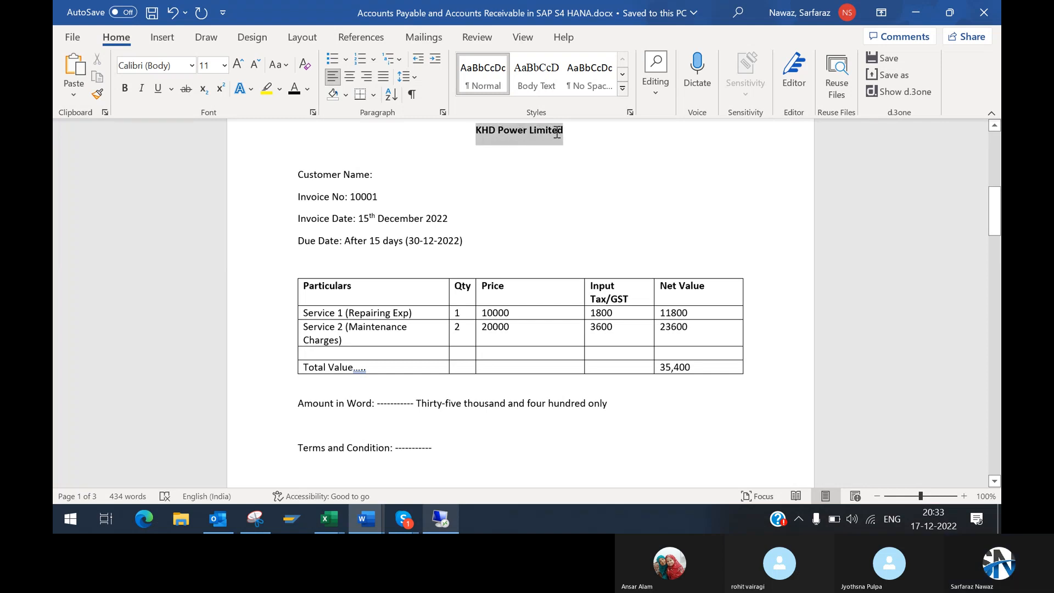
{"action": "left_click", "coordinate": [488, 132]}
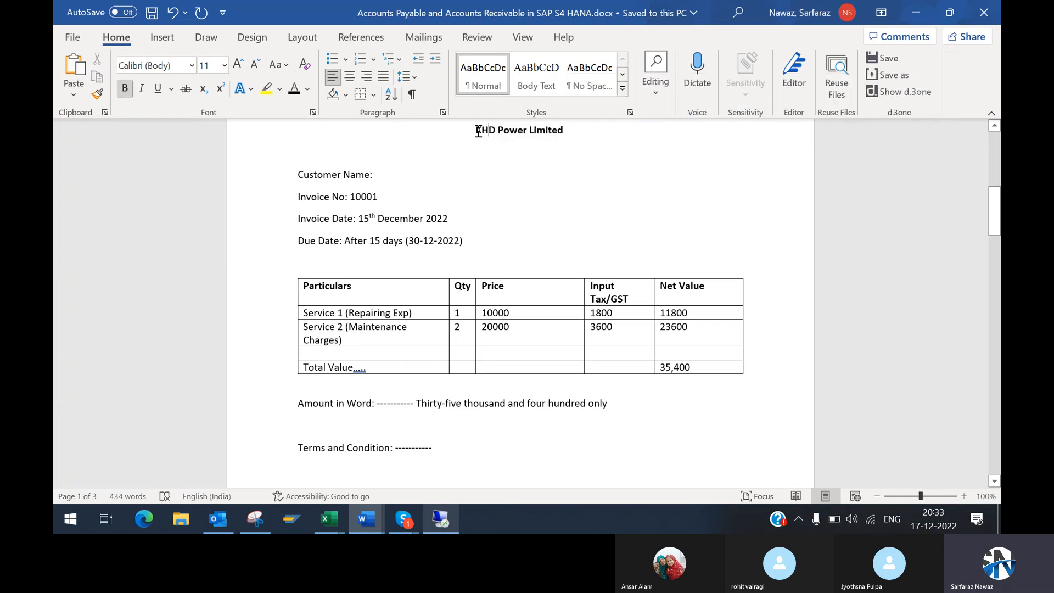
{"action": "left_click_drag", "start_coordinate": [477, 131], "coordinate": [569, 130]}
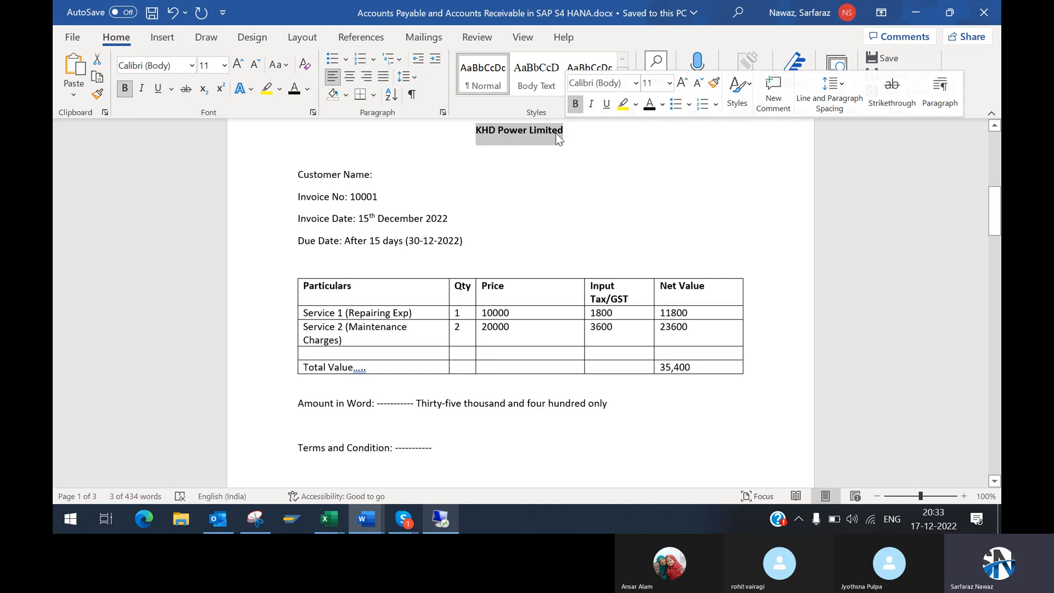
{"action": "left_click", "coordinate": [482, 136]}
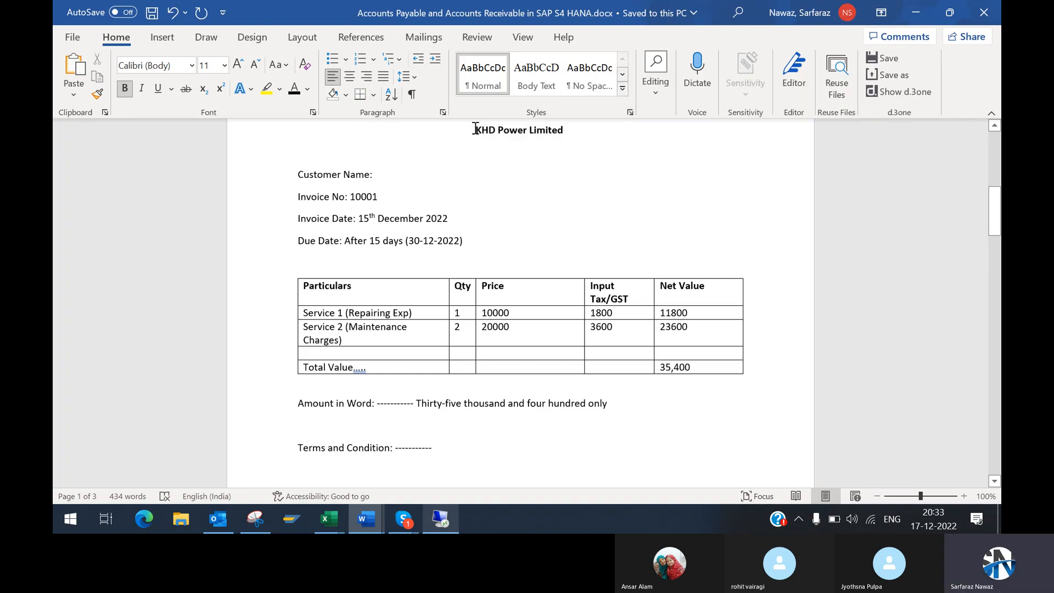
{"action": "left_click_drag", "start_coordinate": [475, 130], "coordinate": [560, 129]}
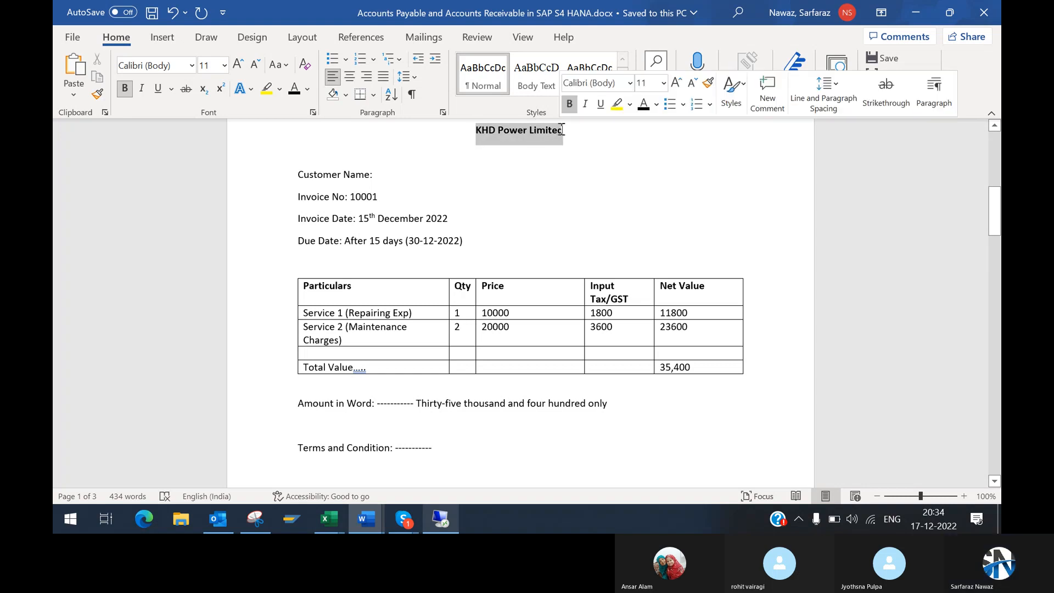
Step: Highlight the invoice header lines one by one: Customer Name, Invoice No, Invoice Date and Due Date
{"action": "left_click_drag", "start_coordinate": [299, 174], "coordinate": [414, 188]}
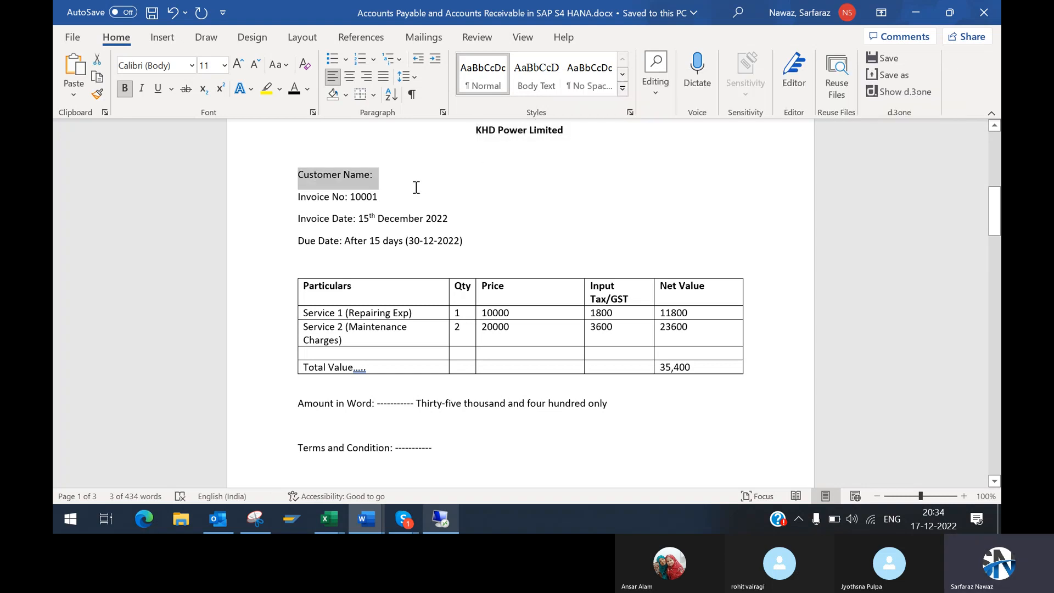
{"action": "left_click", "coordinate": [381, 179]}
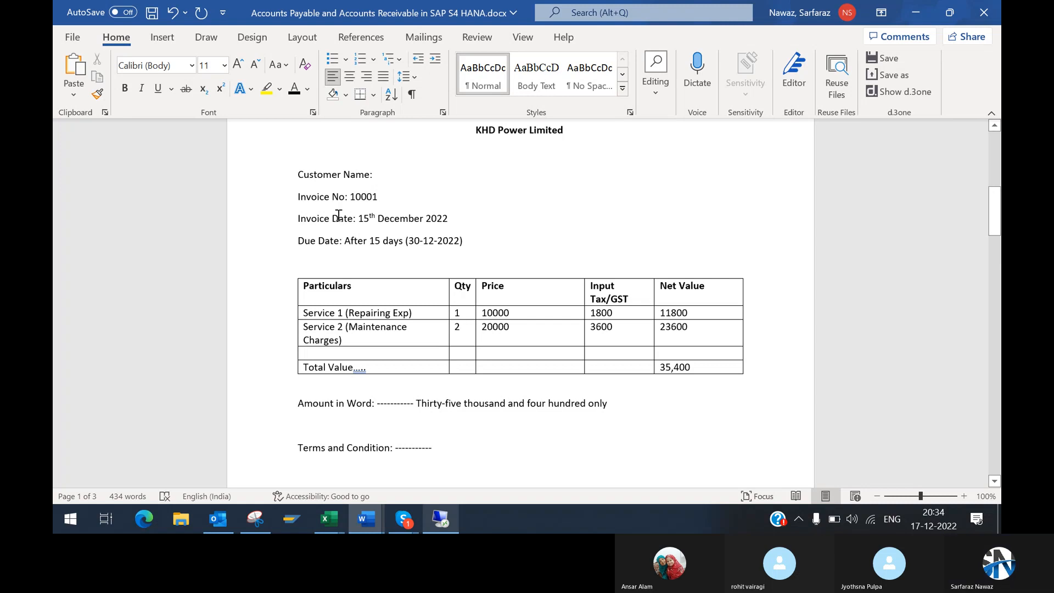
{"action": "left_click_drag", "start_coordinate": [302, 198], "coordinate": [386, 203]}
{"action": "left_click", "coordinate": [387, 201]}
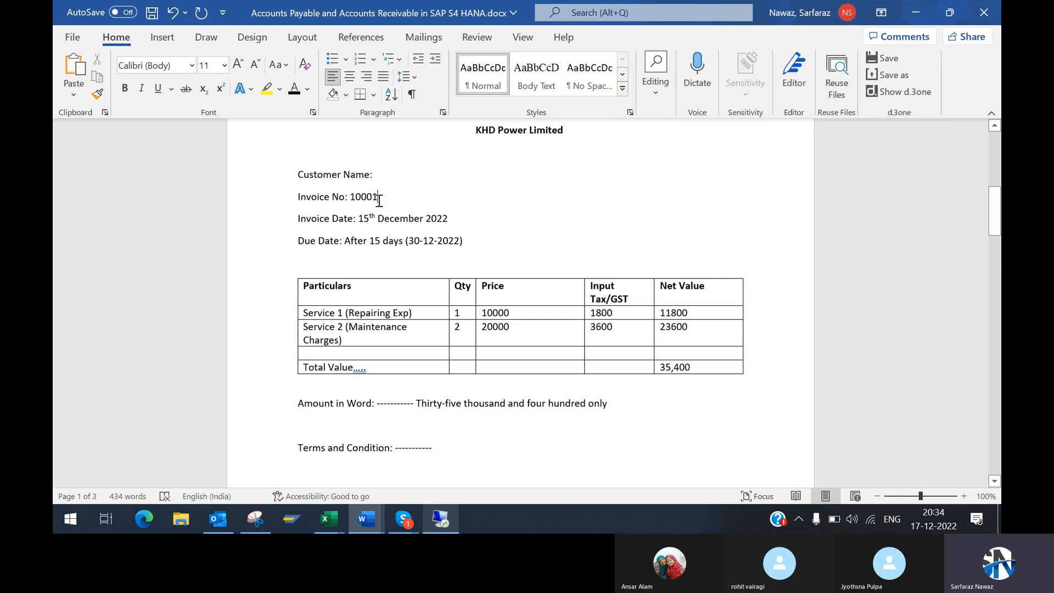
{"action": "left_click_drag", "start_coordinate": [301, 219], "coordinate": [449, 218]}
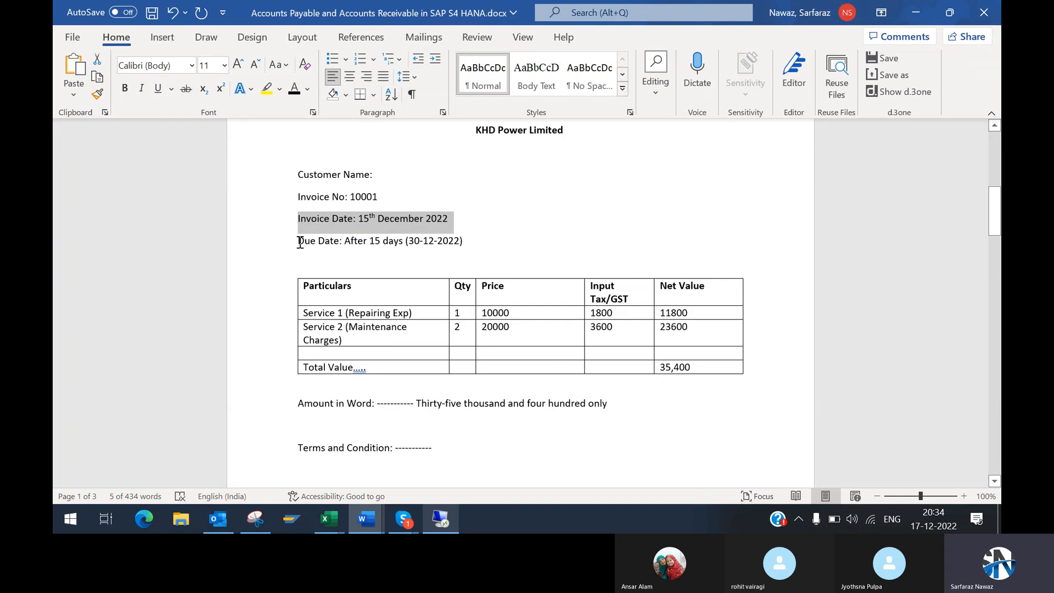
{"action": "left_click_drag", "start_coordinate": [300, 243], "coordinate": [464, 242]}
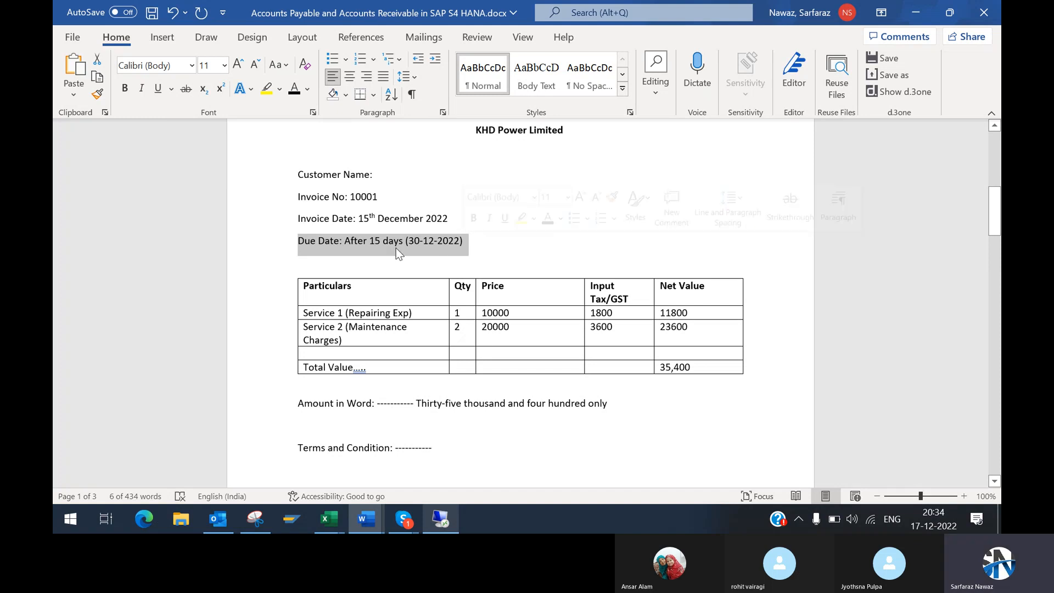
{"action": "left_click", "coordinate": [303, 246]}
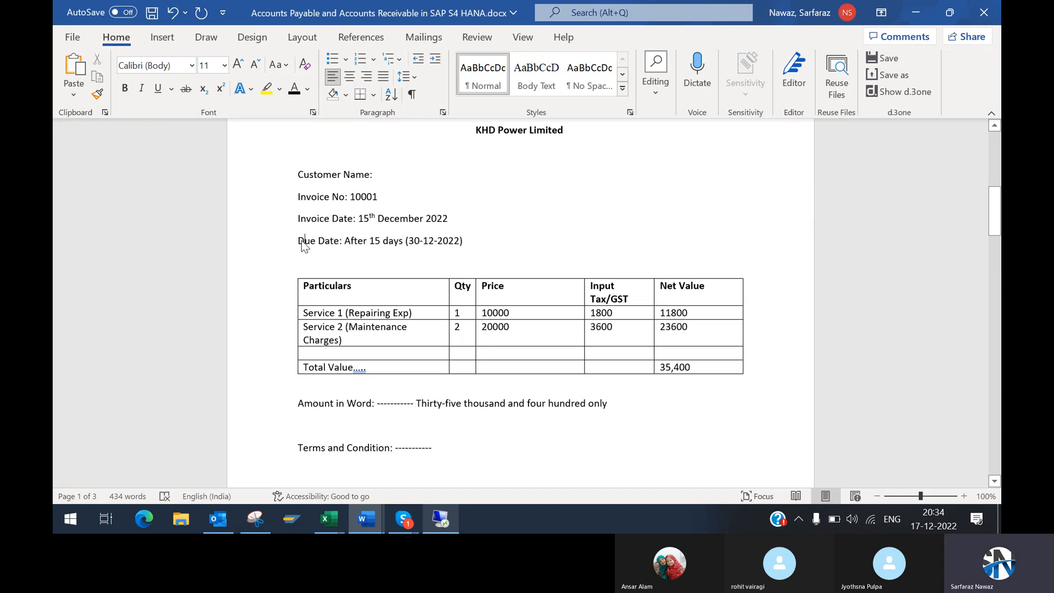
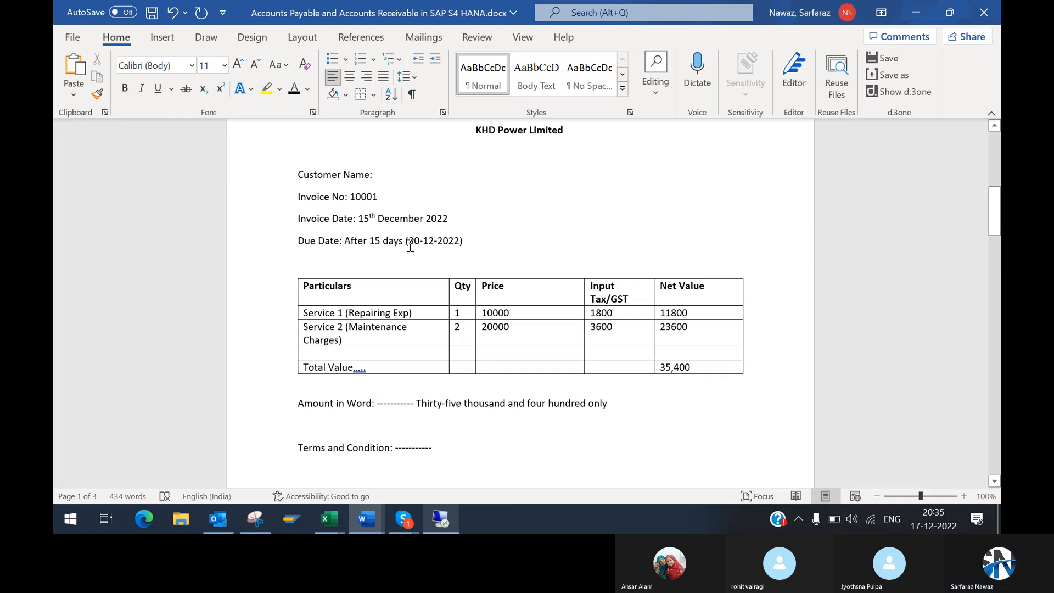
Step: Highlight the invoice date value, the due term After 15 days, and the whole Due Date line of the sample invoice
{"action": "left_click_drag", "start_coordinate": [360, 218], "coordinate": [453, 223]}
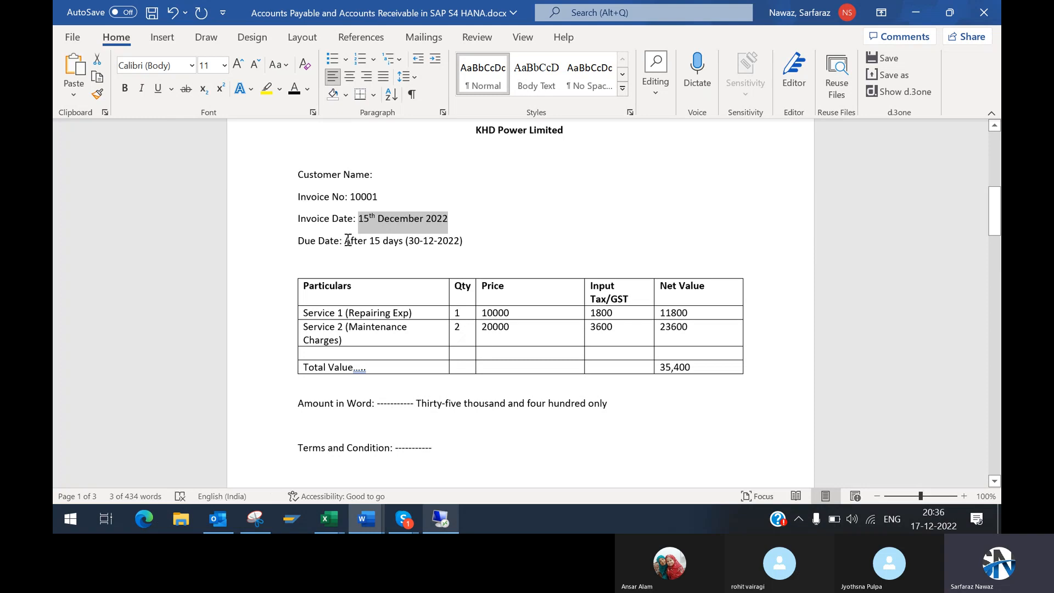
{"action": "left_click_drag", "start_coordinate": [346, 241], "coordinate": [401, 241]}
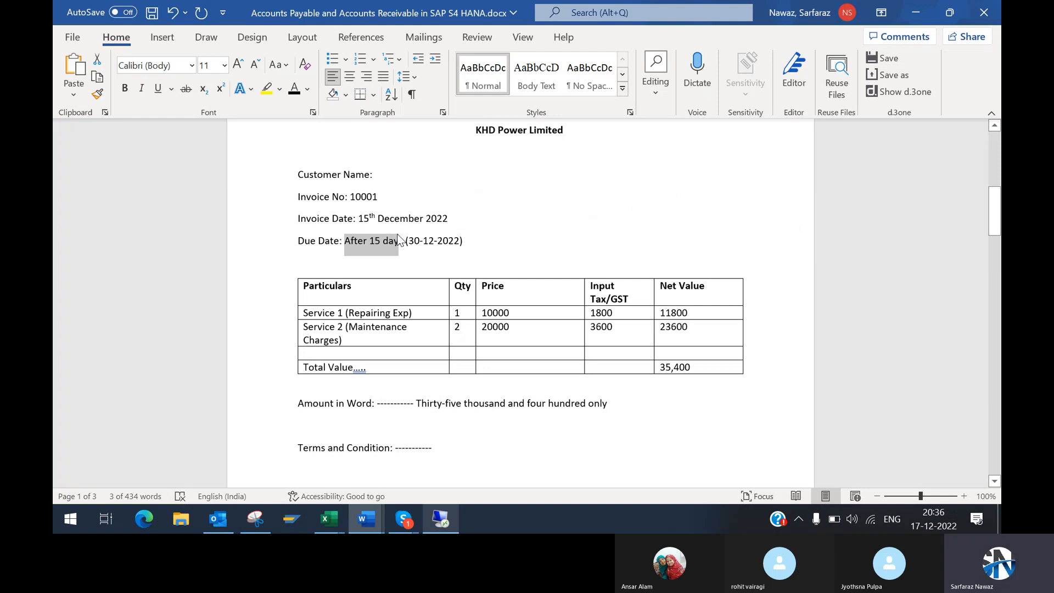
{"action": "left_click_drag", "start_coordinate": [300, 241], "coordinate": [463, 236]}
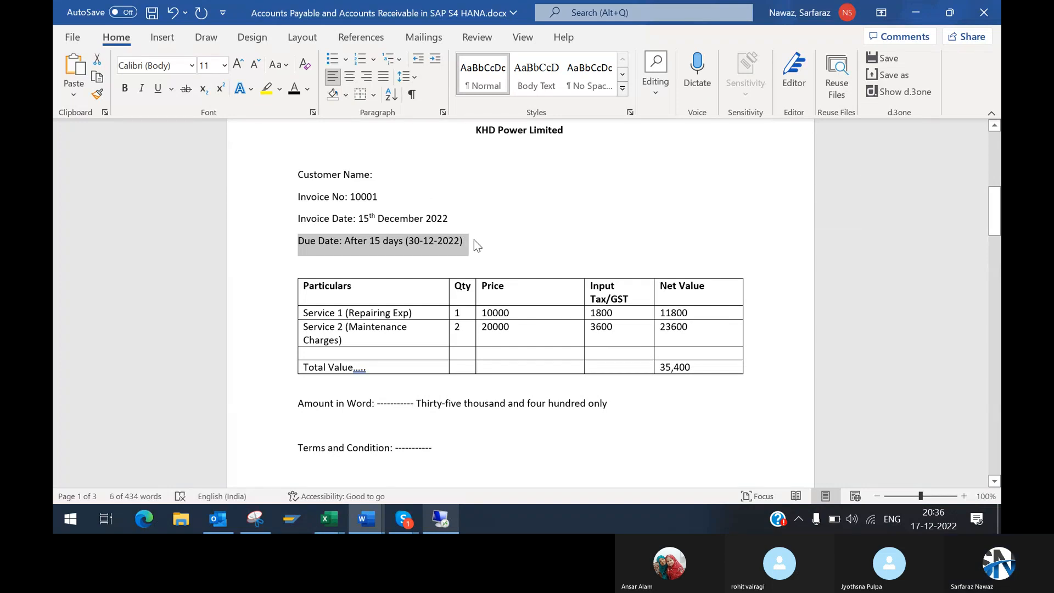
{"action": "left_click", "coordinate": [473, 240]}
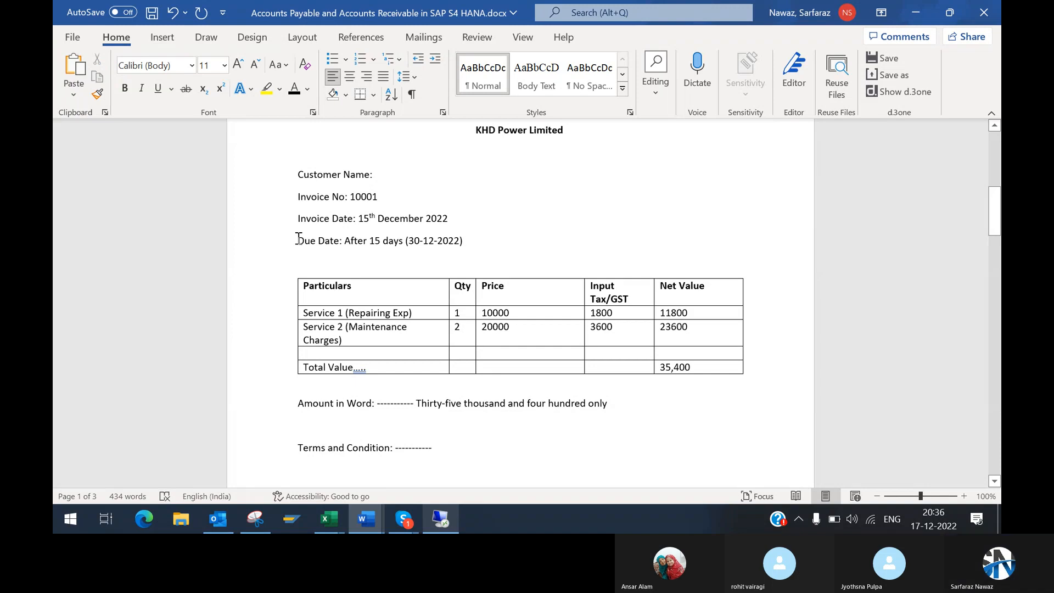
Step: Highlight the complete Due Date line repeatedly while going over the payment deadline
{"action": "left_click_drag", "start_coordinate": [296, 240], "coordinate": [473, 247]}
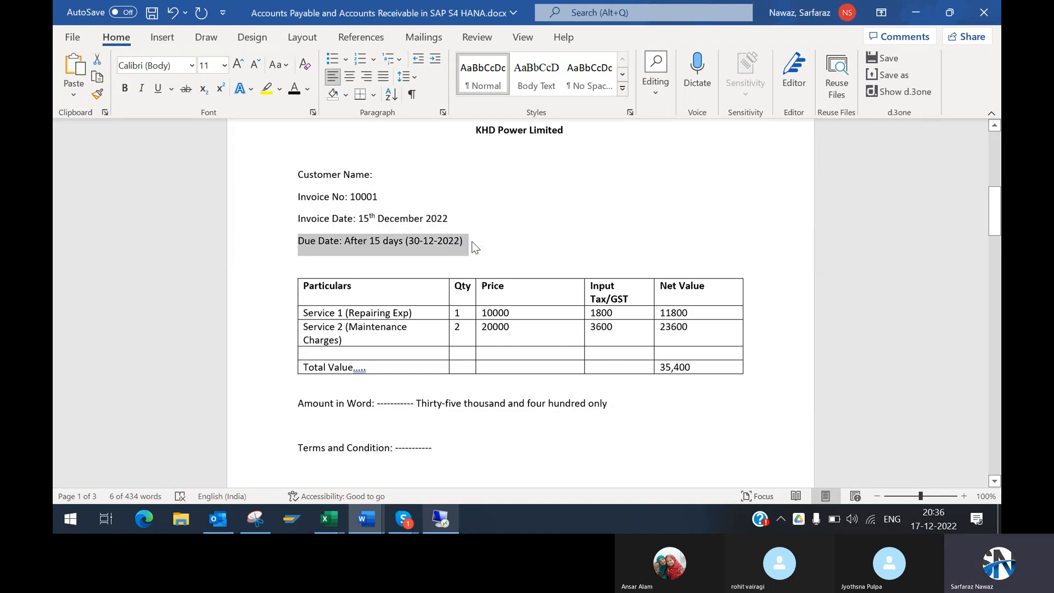
{"action": "left_click", "coordinate": [463, 245]}
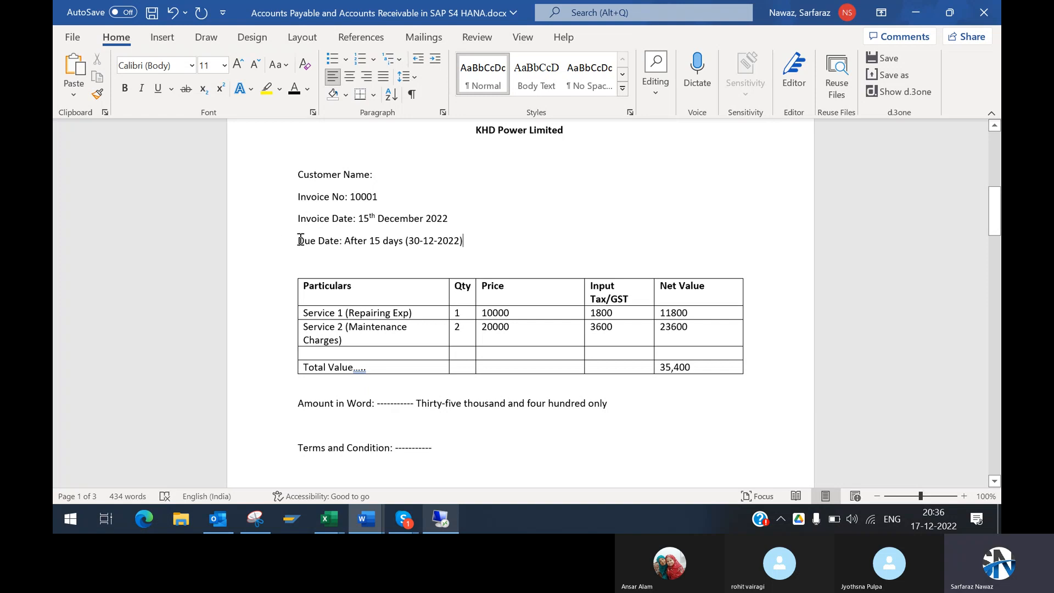
{"action": "left_click_drag", "start_coordinate": [300, 240], "coordinate": [470, 242]}
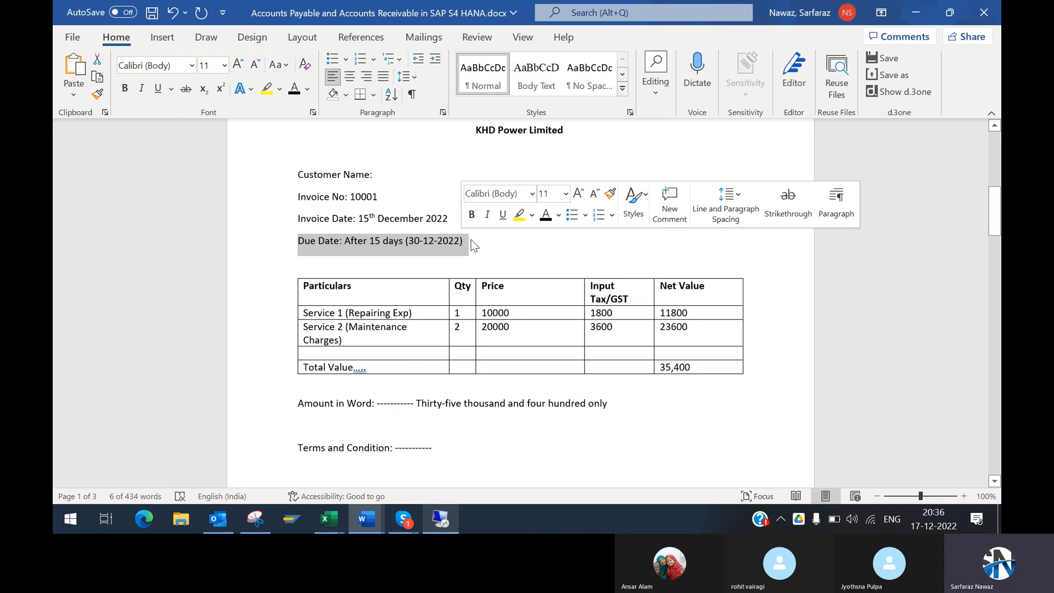
{"action": "left_click", "coordinate": [476, 240]}
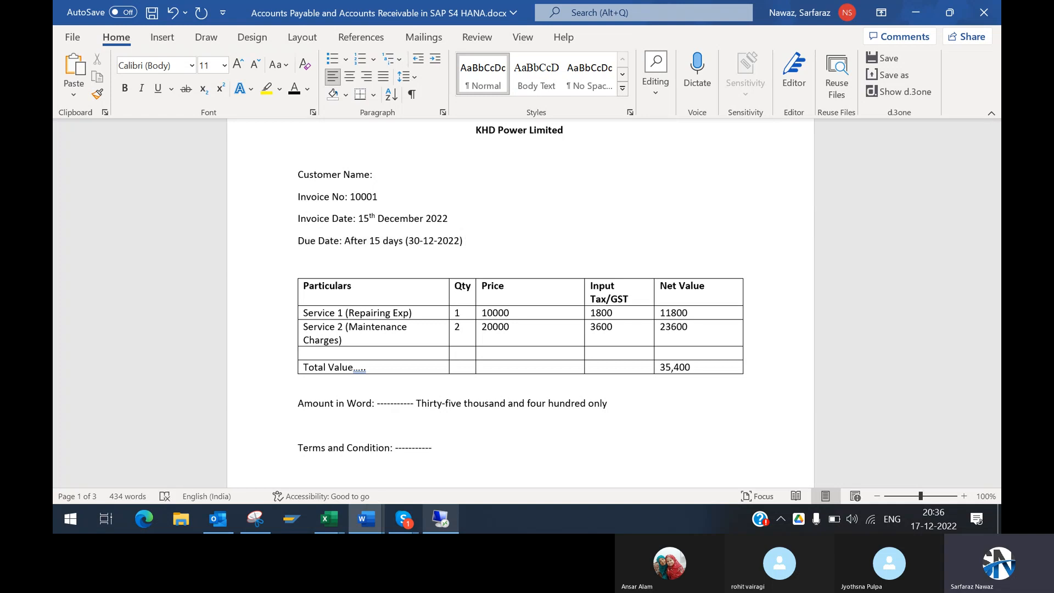
{"action": "left_click_drag", "start_coordinate": [300, 242], "coordinate": [464, 235]}
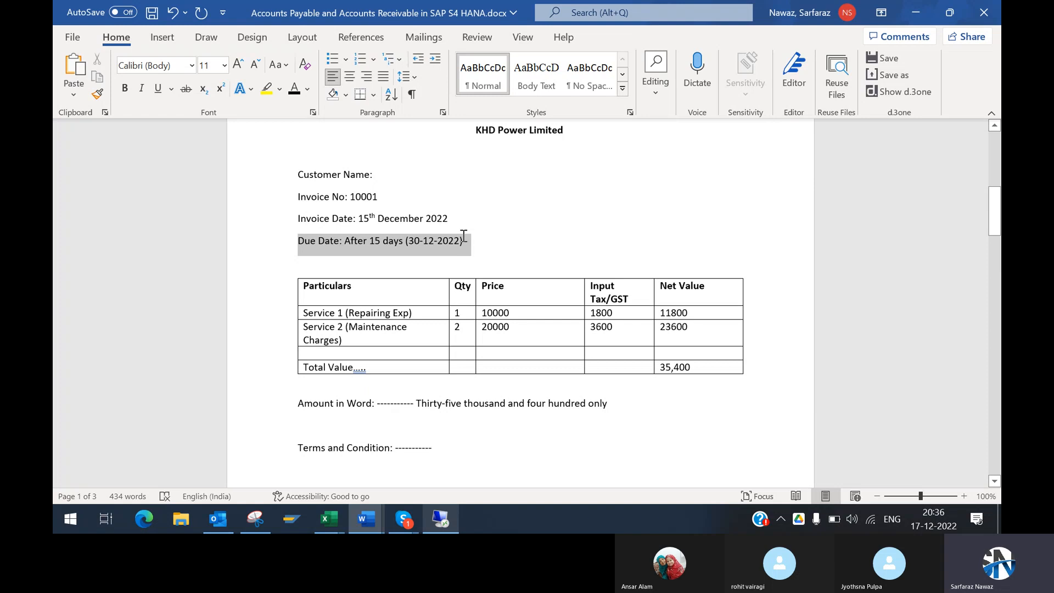
{"action": "left_click", "coordinate": [472, 242]}
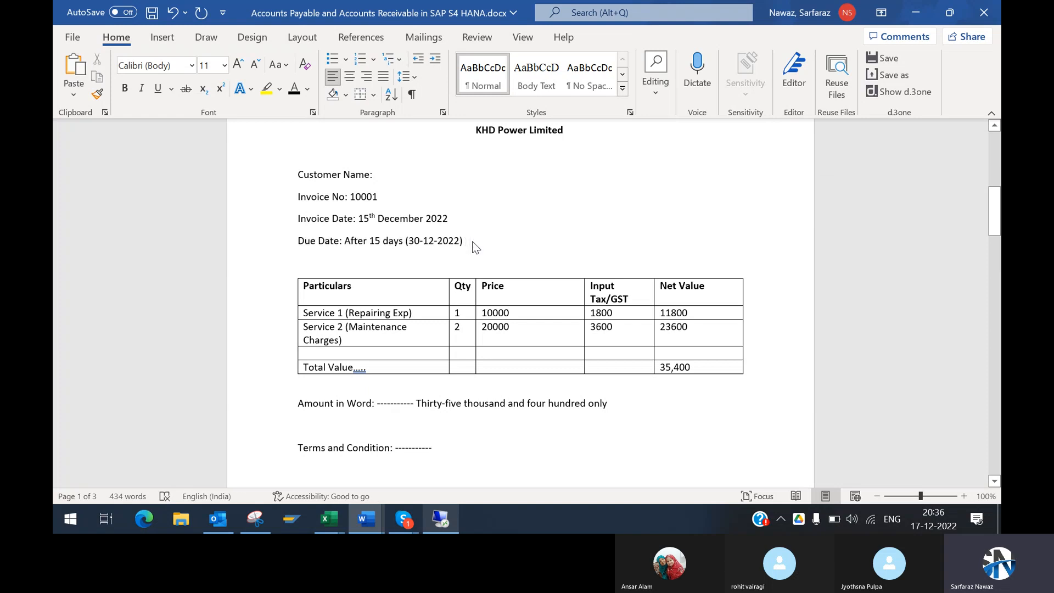
{"action": "left_click_drag", "start_coordinate": [297, 240], "coordinate": [474, 241]}
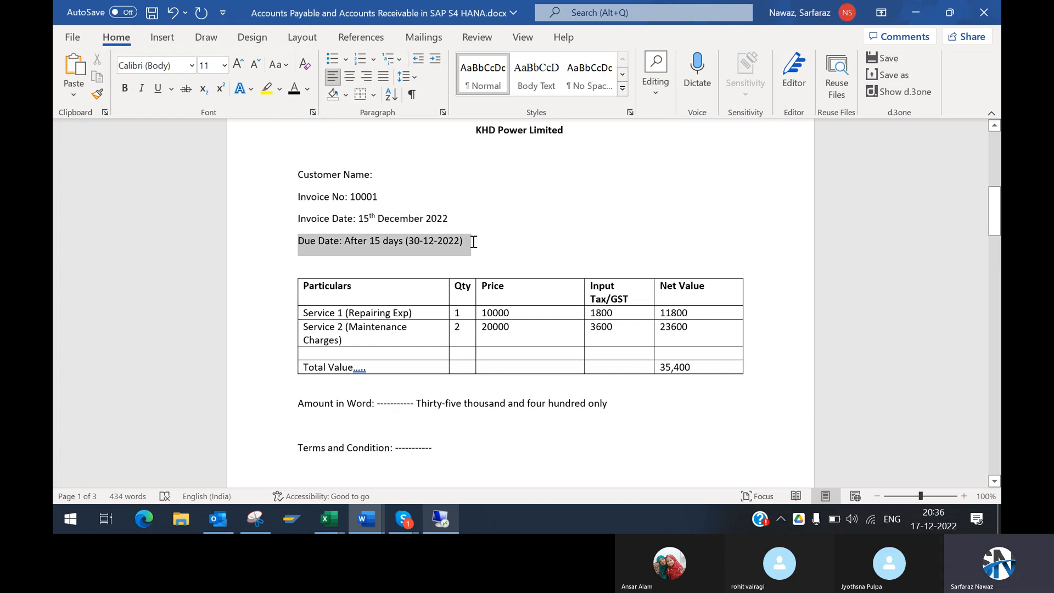
{"action": "left_click", "coordinate": [472, 241]}
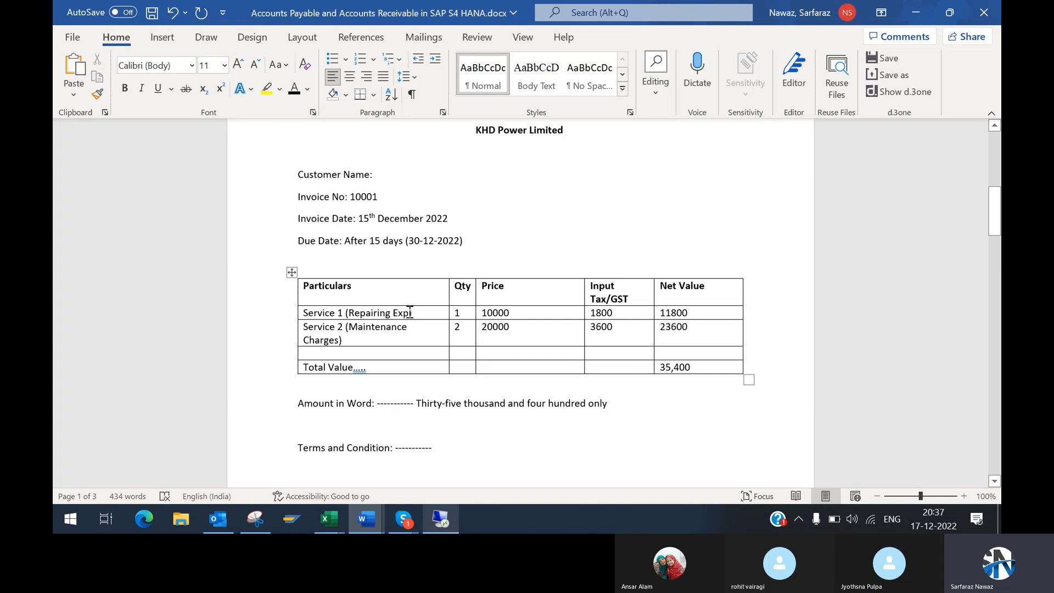
Step: Highlight Service 1 (Repairing Exp) in the particulars table and point out the amounts in both service rows
{"action": "left_click_drag", "start_coordinate": [411, 312], "coordinate": [314, 319]}
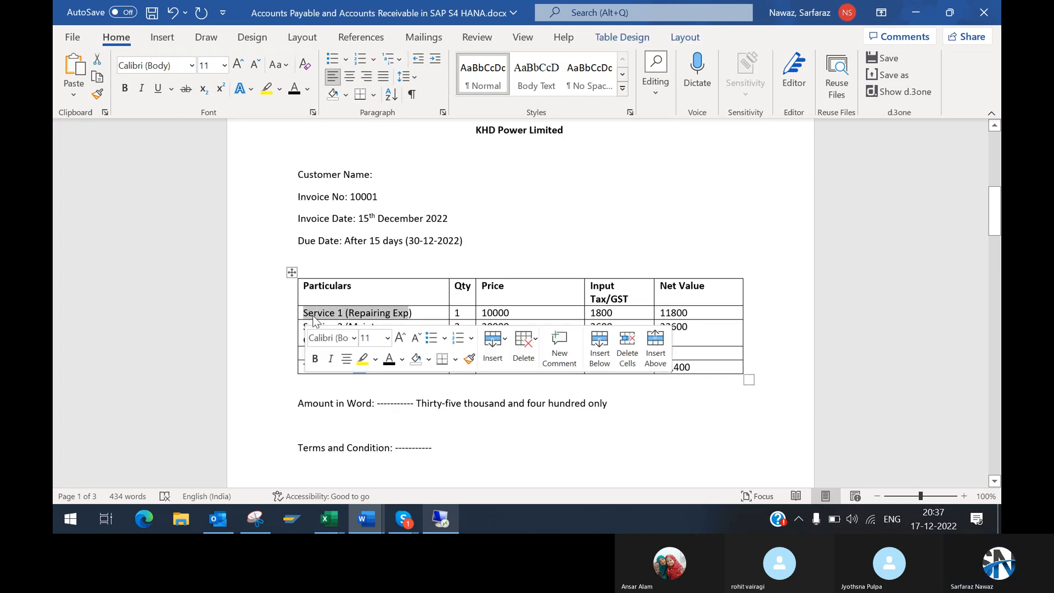
{"action": "left_click", "coordinate": [514, 310]}
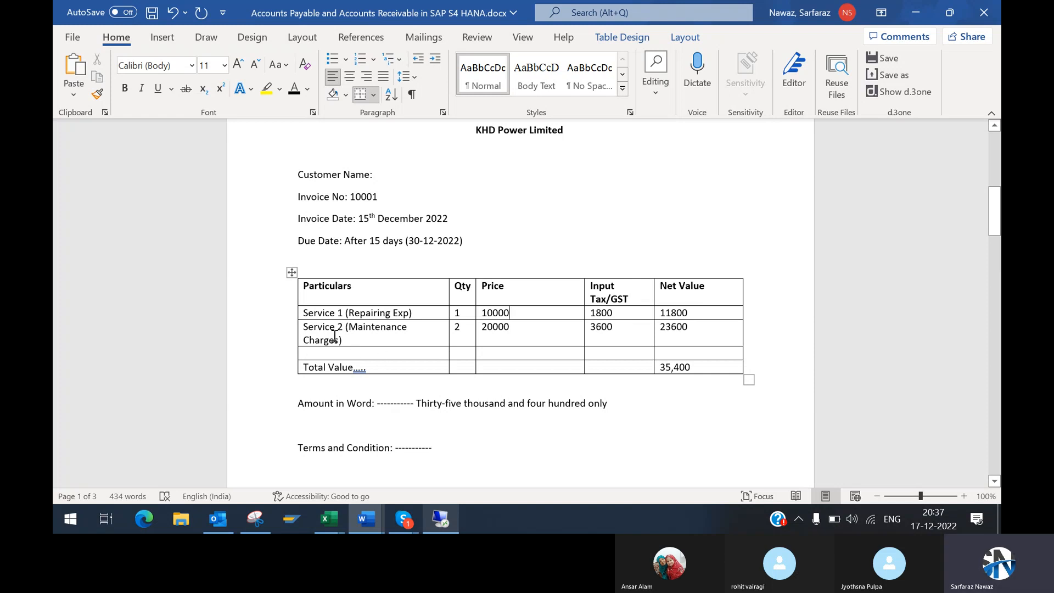
{"action": "left_click", "coordinate": [473, 327]}
{"action": "left_click", "coordinate": [613, 332]}
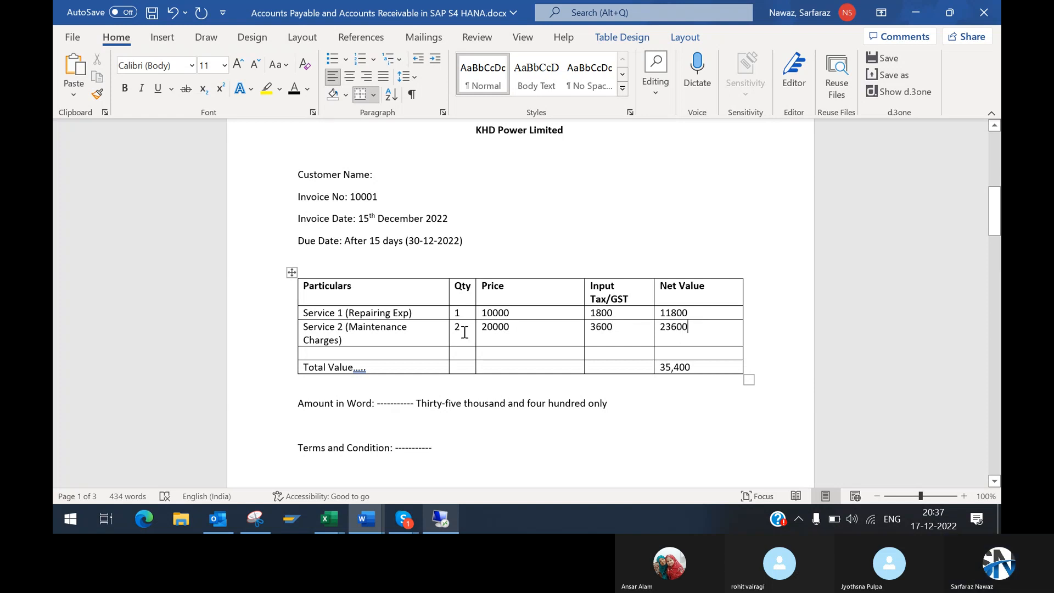
Step: Set the quantity of Service 2 (Maintenance Charges) to 1 in the invoice table
{"action": "key", "text": "BackSpace"}
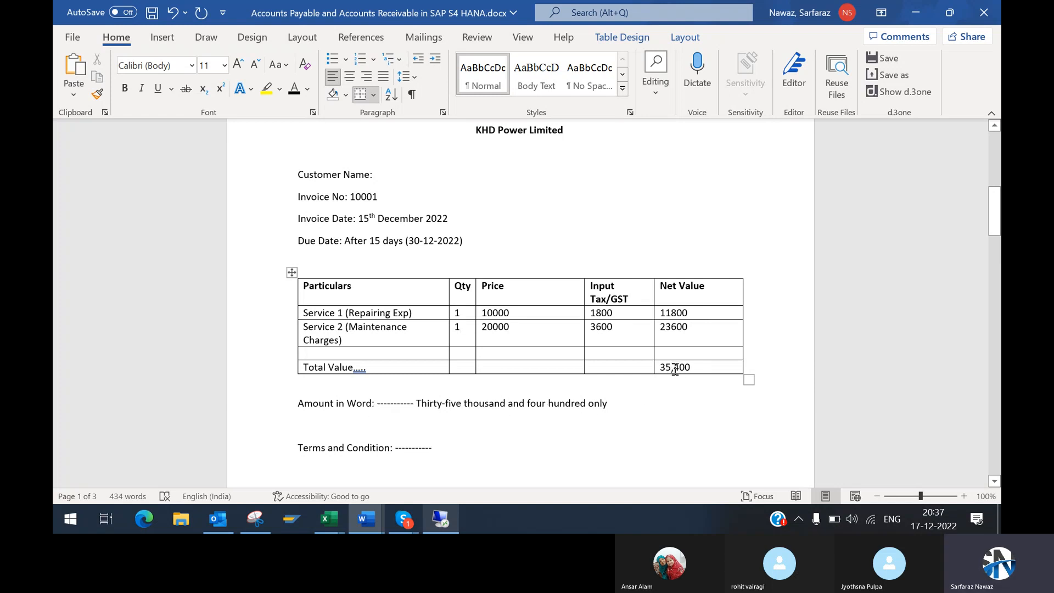
{"action": "left_click", "coordinate": [446, 448]}
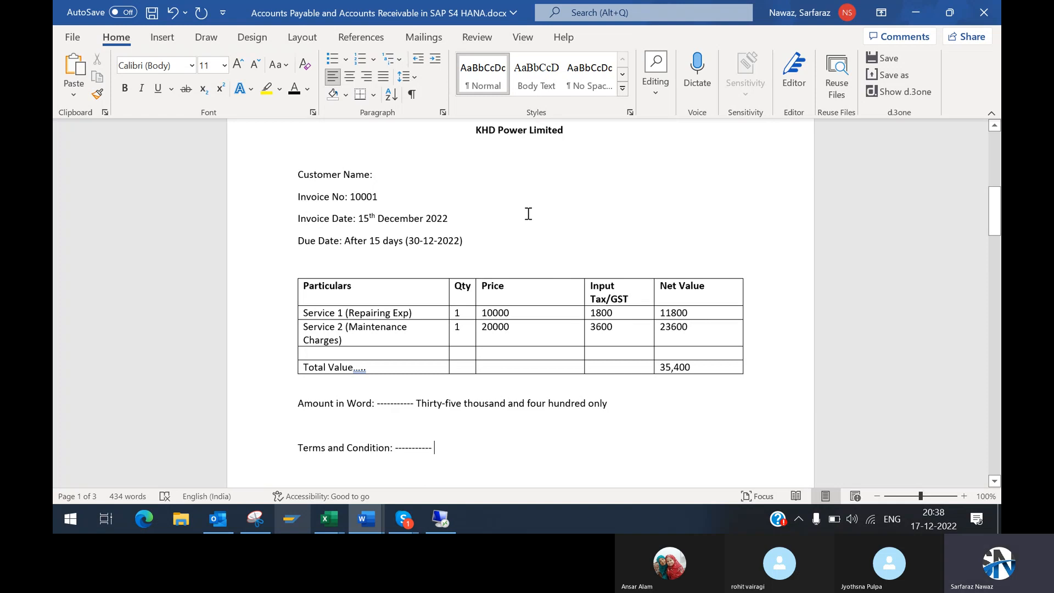
Step: Select the sample invoice from KHD Power Limited to Terms and Condition, and check the SAP vendor invoice screen before returning to Word
{"action": "left_click_drag", "start_coordinate": [474, 130], "coordinate": [734, 453]}
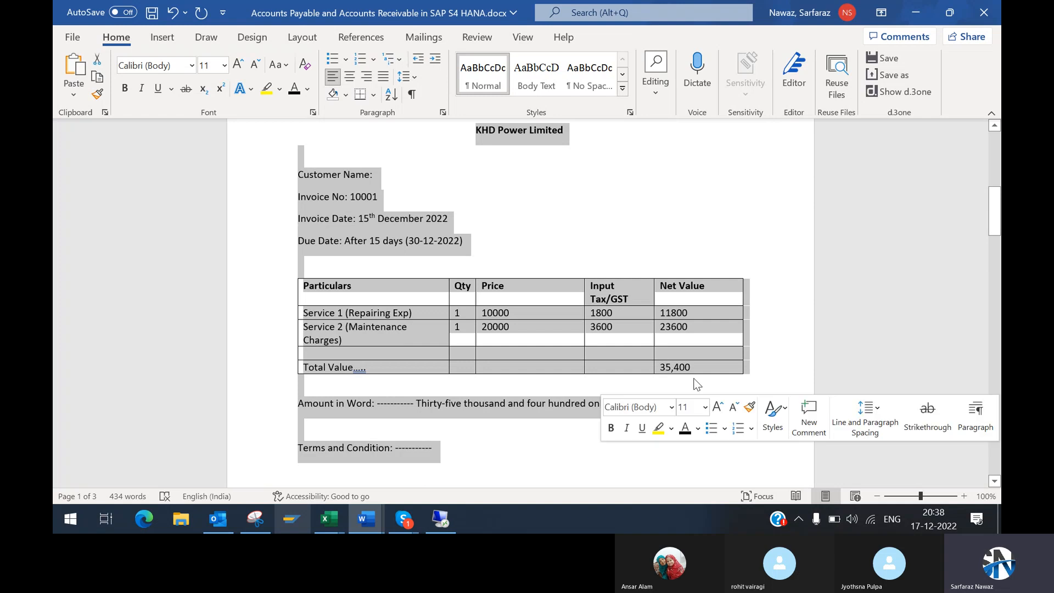
{"action": "left_click", "coordinate": [512, 148]}
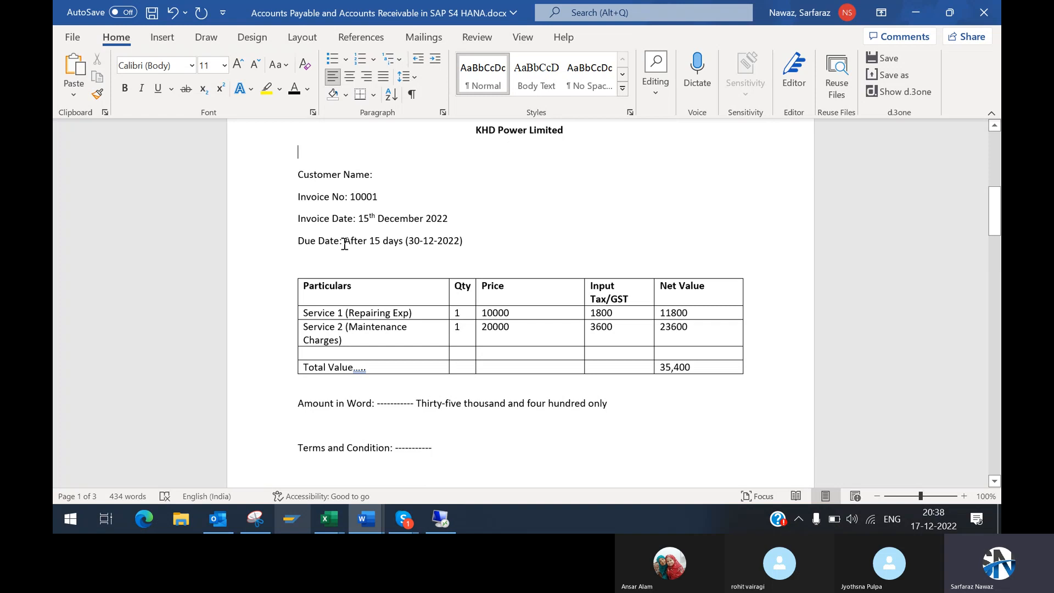
{"action": "left_click", "coordinate": [449, 526]}
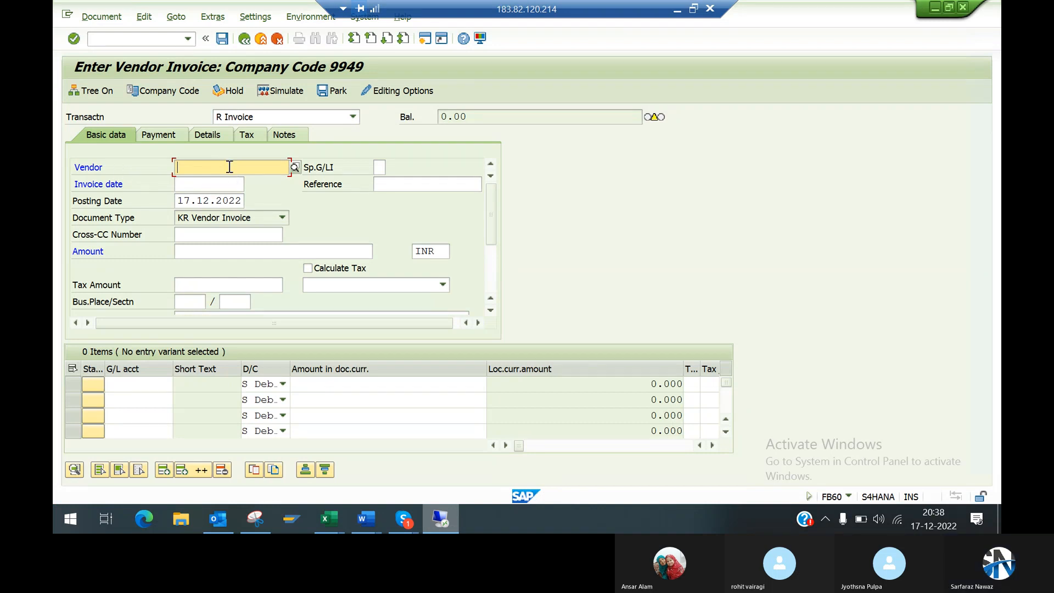
{"action": "left_click", "coordinate": [678, 11]}
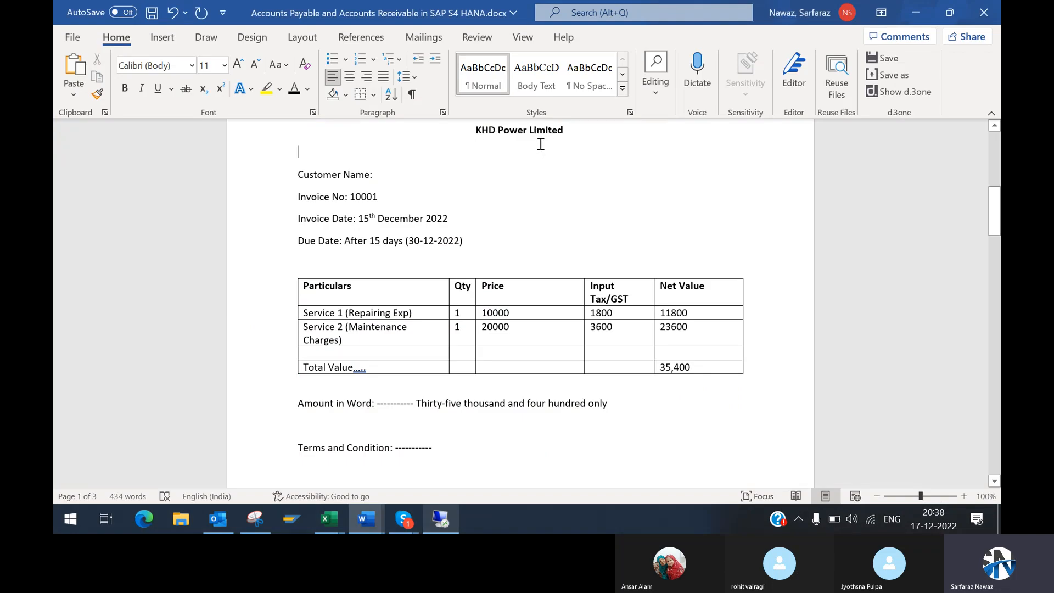
Step: Switch to the FB60 screen in SAP, point out the Invoice date field, and return to the Word document
{"action": "key", "text": "alt+Tab"}
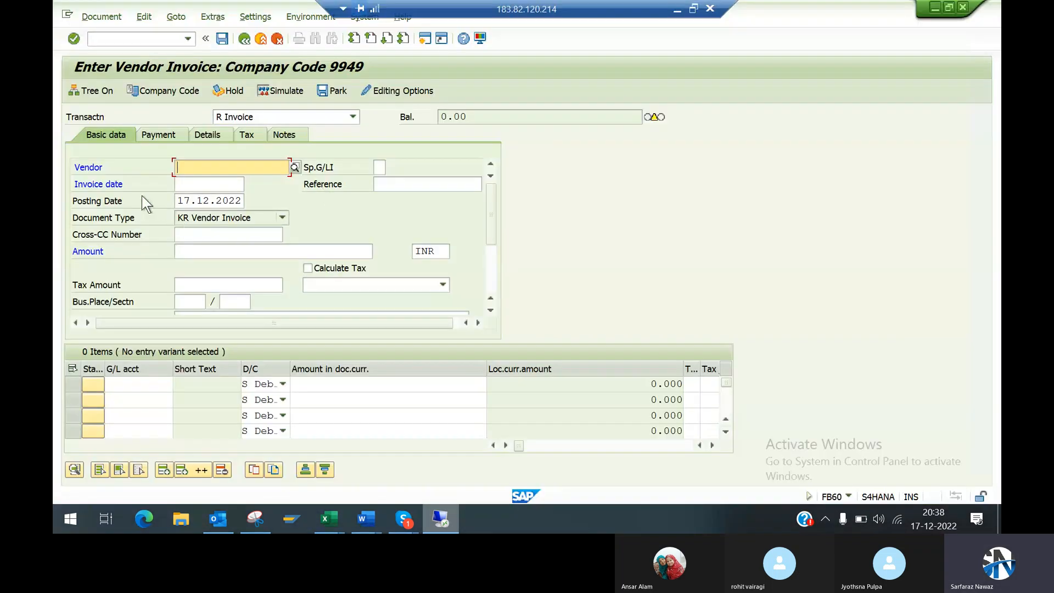
{"action": "left_click", "coordinate": [195, 183]}
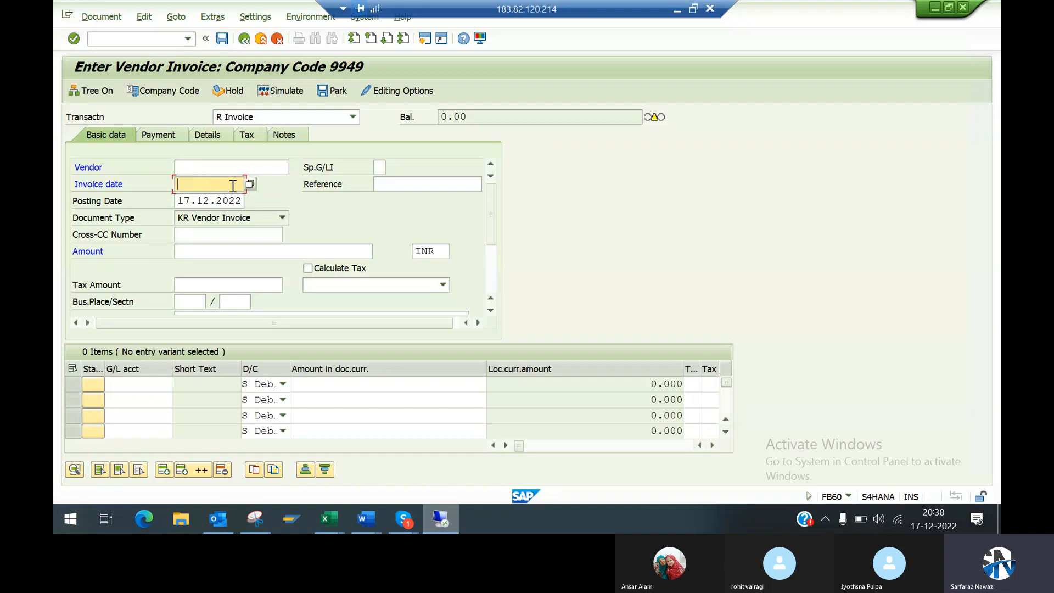
{"action": "left_click", "coordinate": [677, 10]}
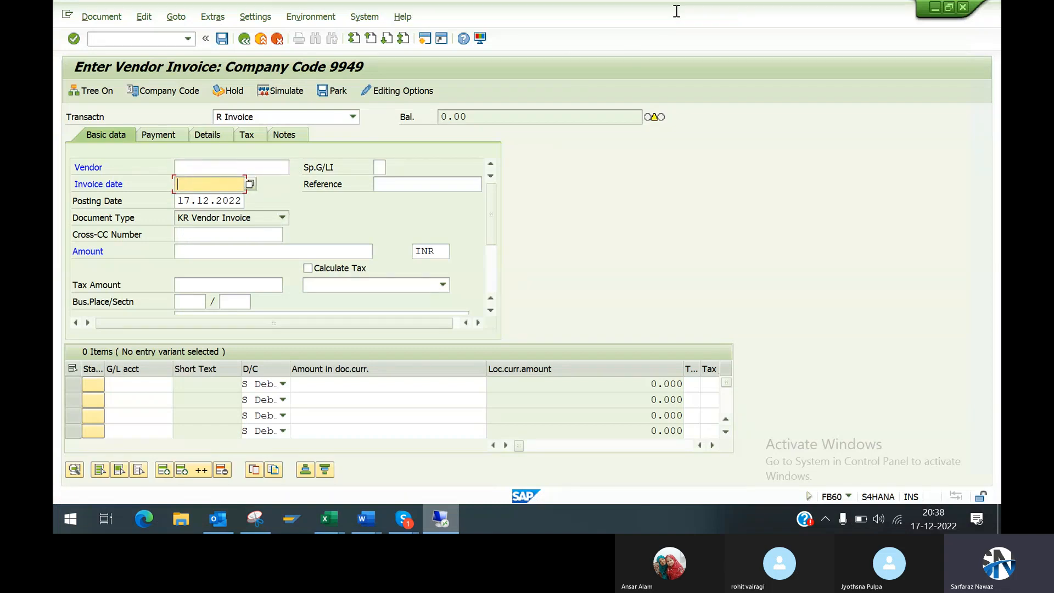
{"action": "key", "text": "alt+Tab"}
{"action": "key", "text": "alt+Tab"}
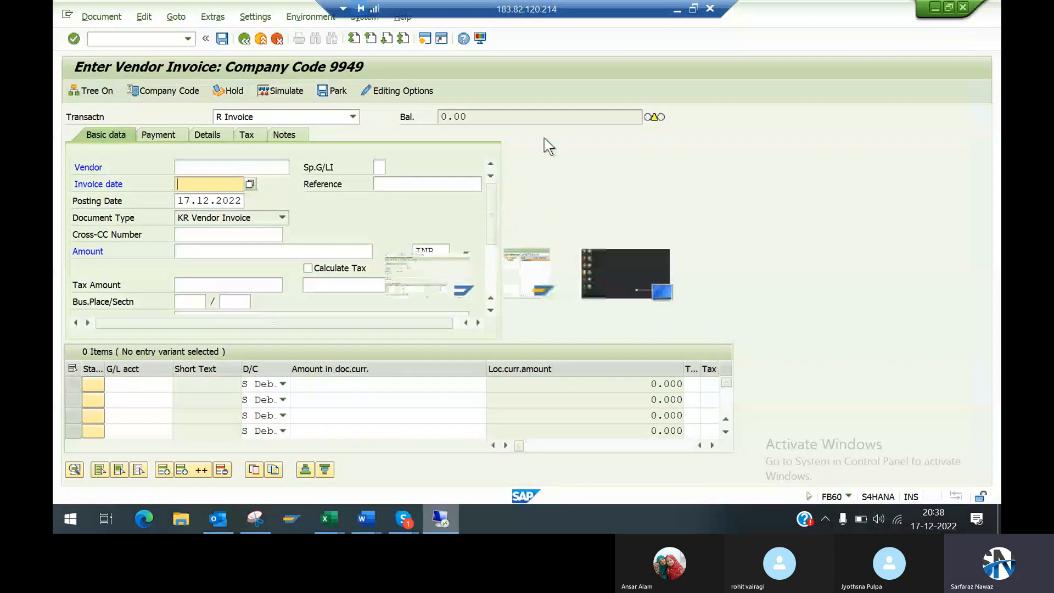
{"action": "key", "text": "alt+Tab"}
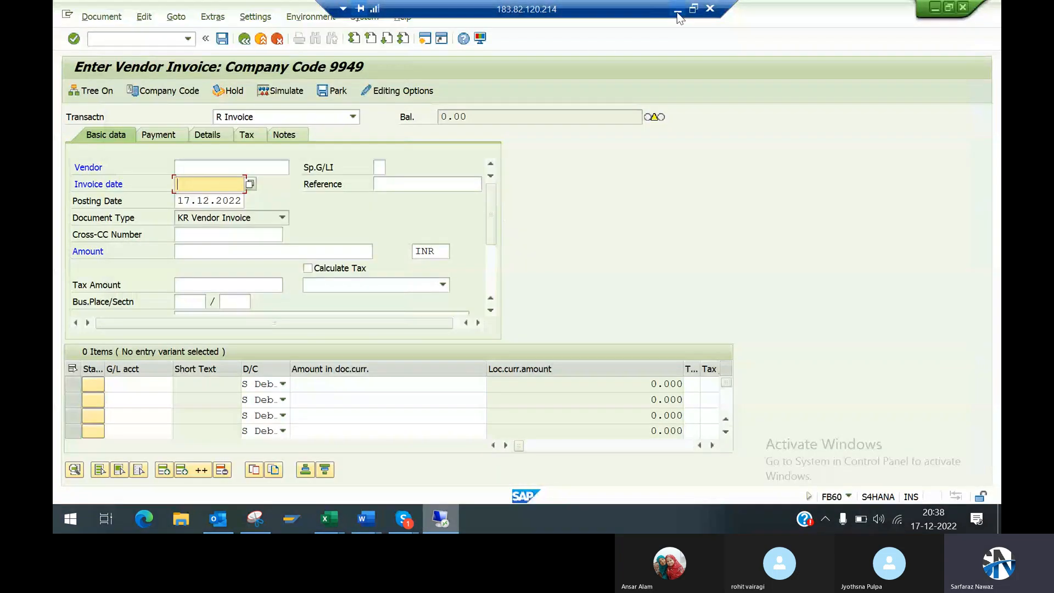
{"action": "left_click", "coordinate": [678, 11]}
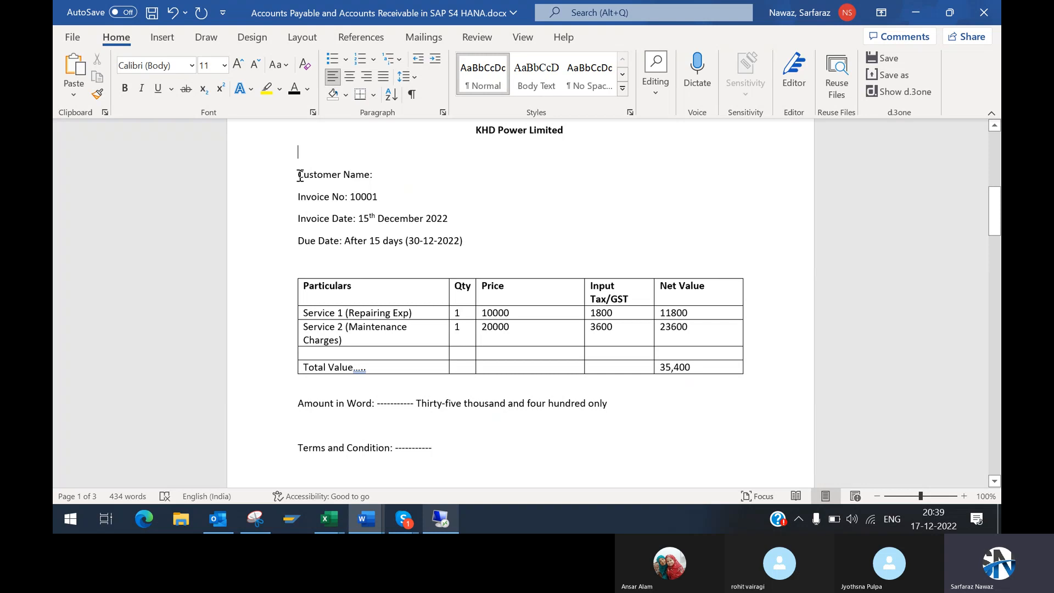
Step: Highlight the invoice header lines from Customer Name to Due Date and compare them with the fields on SAP's FB60 screen
{"action": "left_click_drag", "start_coordinate": [299, 175], "coordinate": [467, 241]}
{"action": "key", "text": "alt+Tab"}
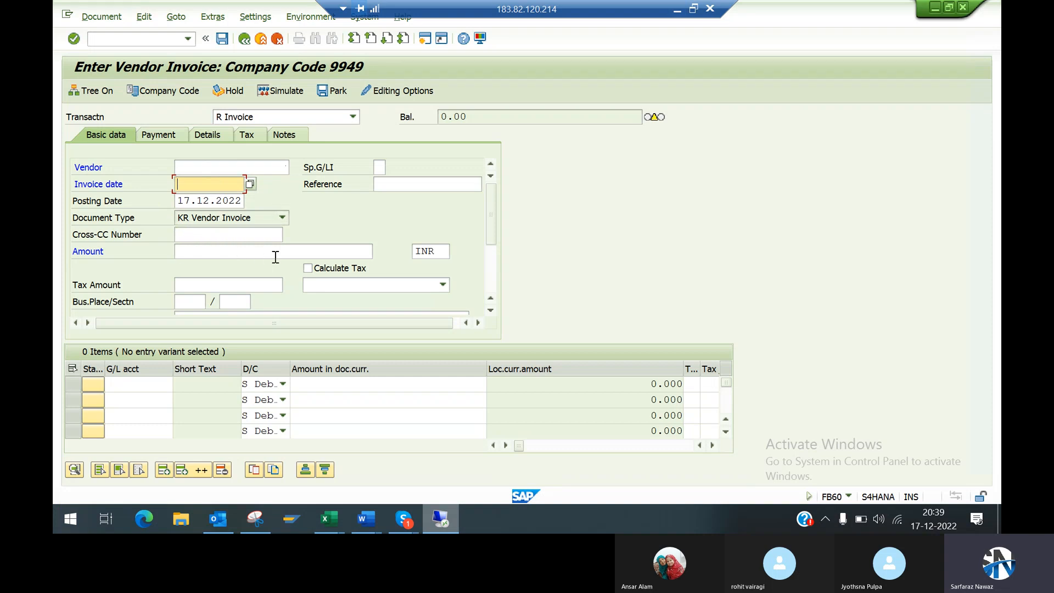
{"action": "key", "text": "alt+Tab"}
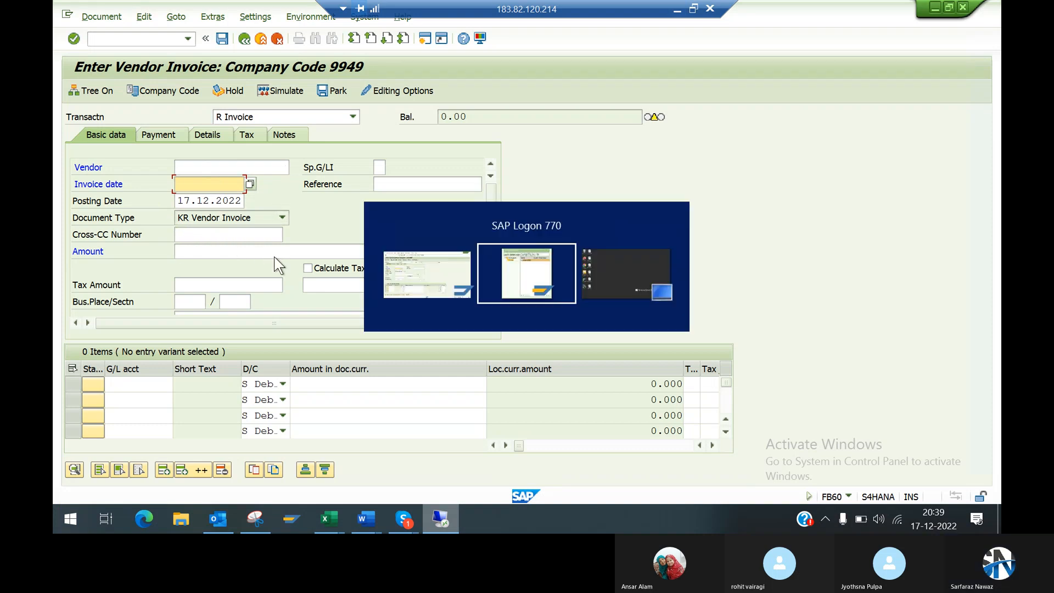
{"action": "key", "text": "alt+Tab"}
{"action": "left_click", "coordinate": [677, 11]}
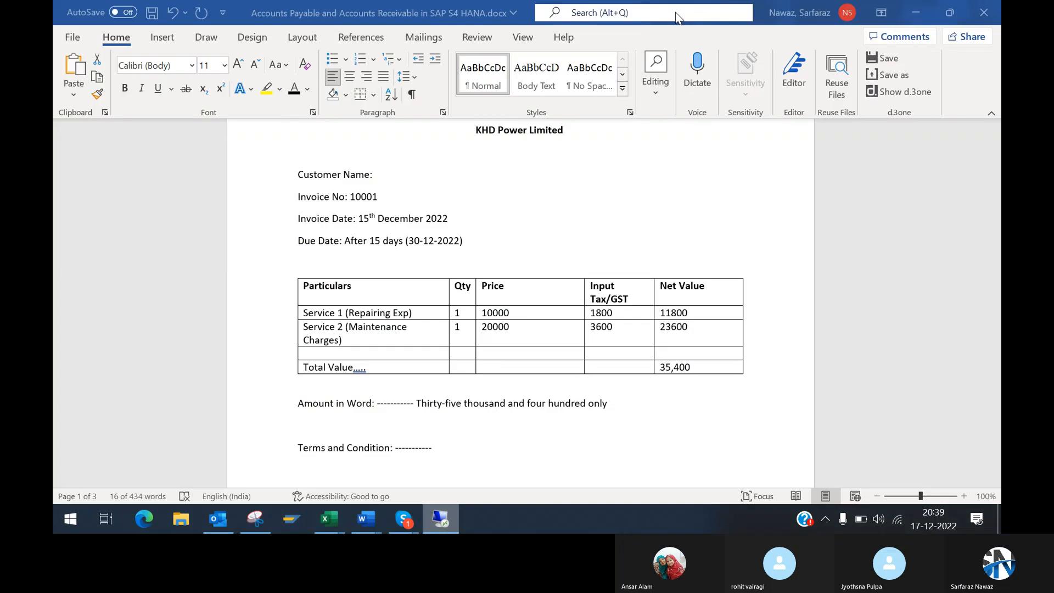
Step: Show the Business Partner Concepts in SAP S/4 HANA section, check the FB60 screen in SAP, and return to that section
{"action": "scroll", "coordinate": [994, 482], "scroll_direction": "down", "scroll_amount": 6}
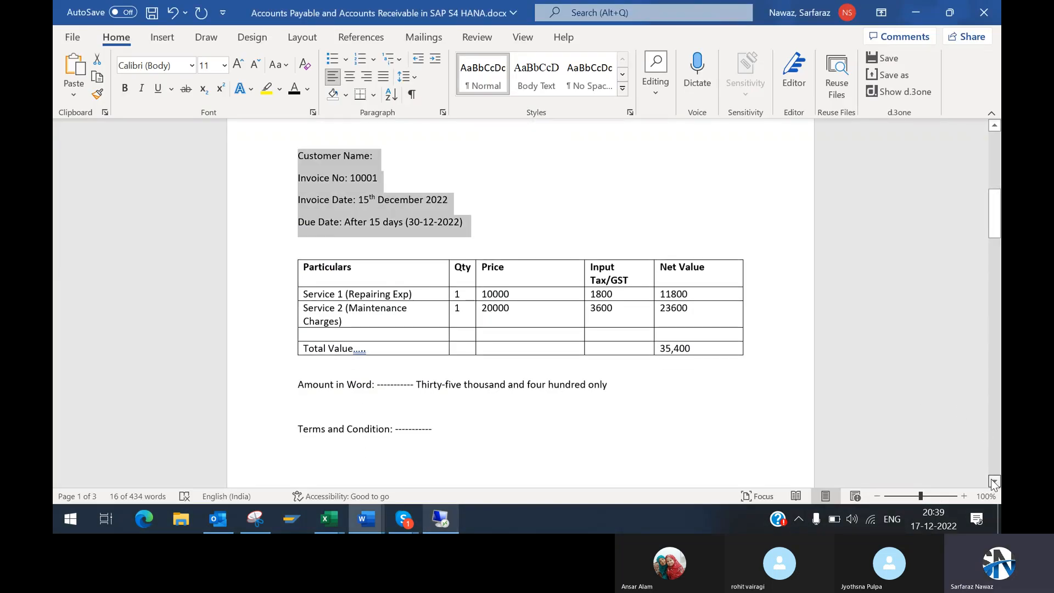
{"action": "scroll", "coordinate": [994, 482], "scroll_direction": "down", "scroll_amount": 7}
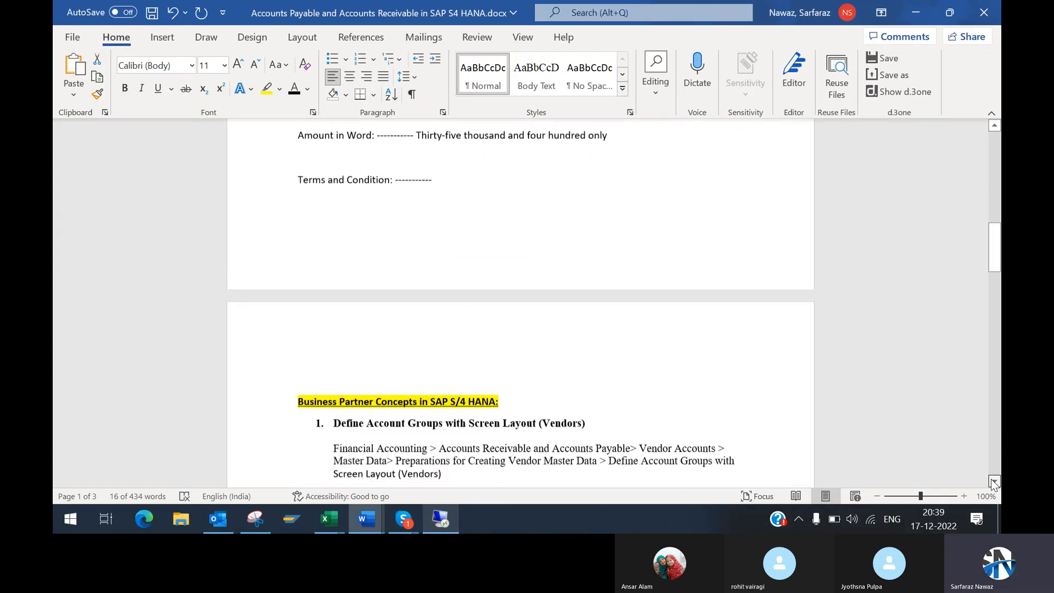
{"action": "scroll", "coordinate": [994, 482], "scroll_direction": "down", "scroll_amount": 4}
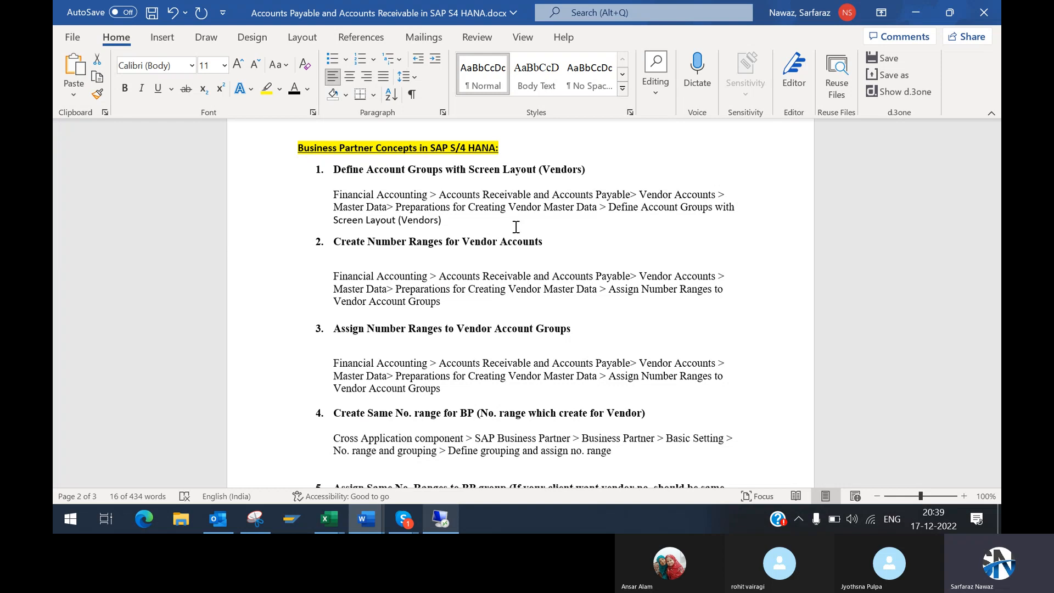
{"action": "left_click", "coordinate": [449, 514]}
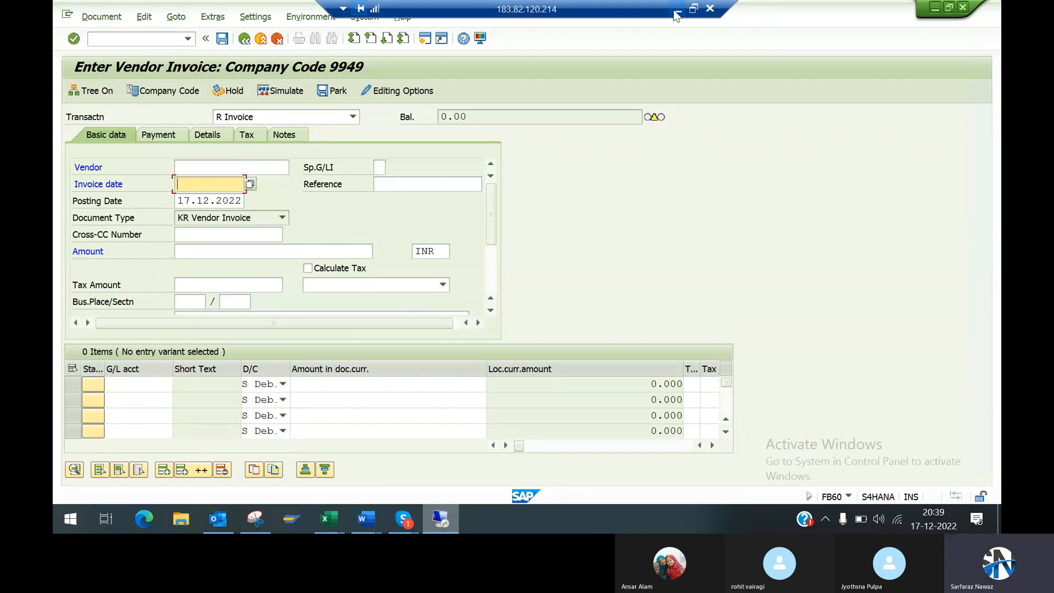
{"action": "key", "text": "alt+Tab"}
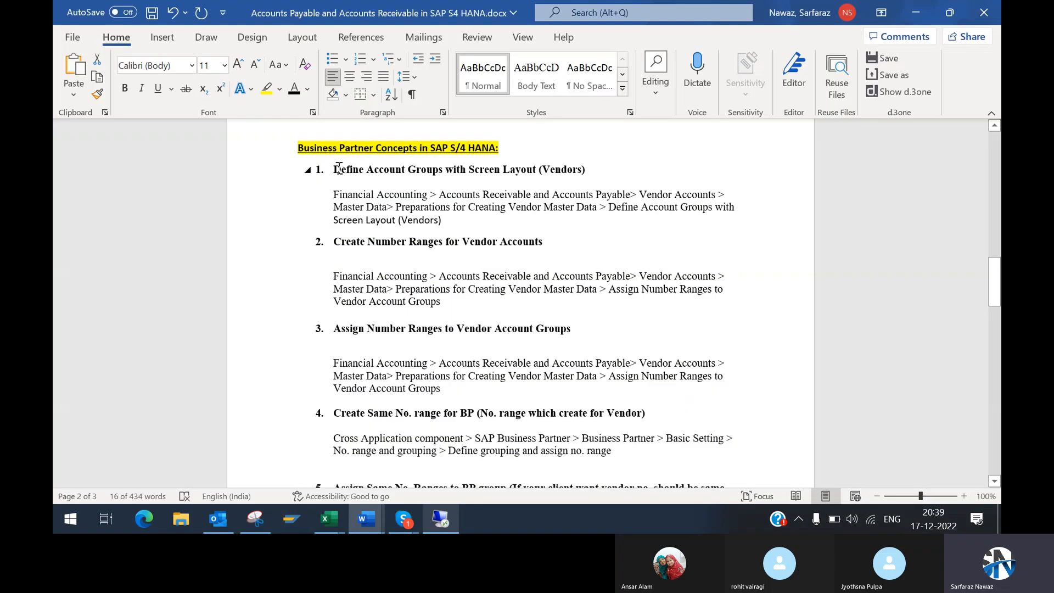
Step: Point out the heading Business Partner Concepts in SAP S/4 HANA above the vendor account group steps by selecting its text
{"action": "left_click", "coordinate": [334, 168]}
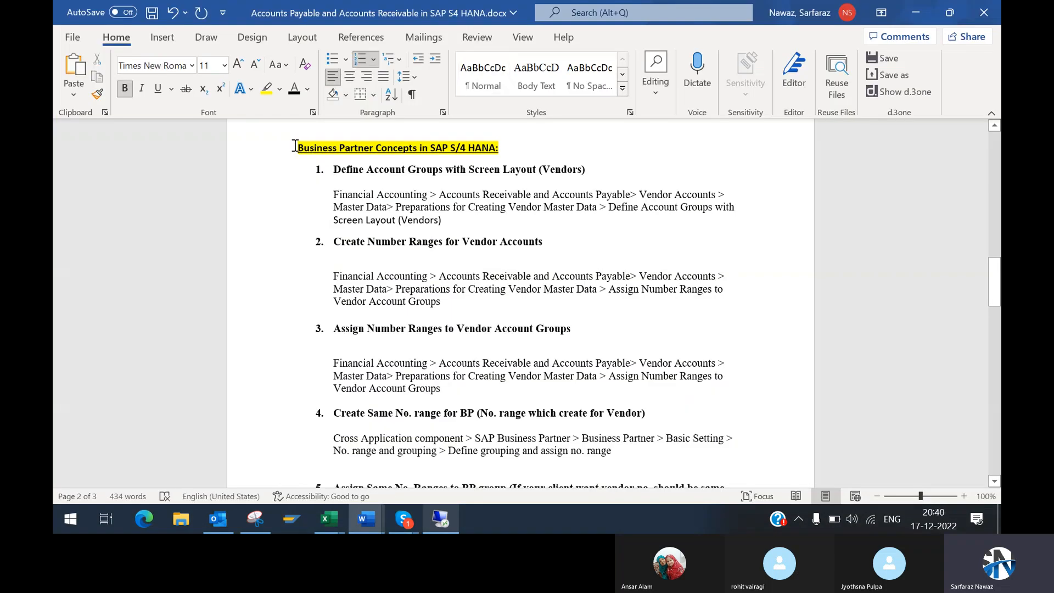
{"action": "left_click_drag", "start_coordinate": [294, 147], "coordinate": [507, 147]}
{"action": "left_click", "coordinate": [466, 180]}
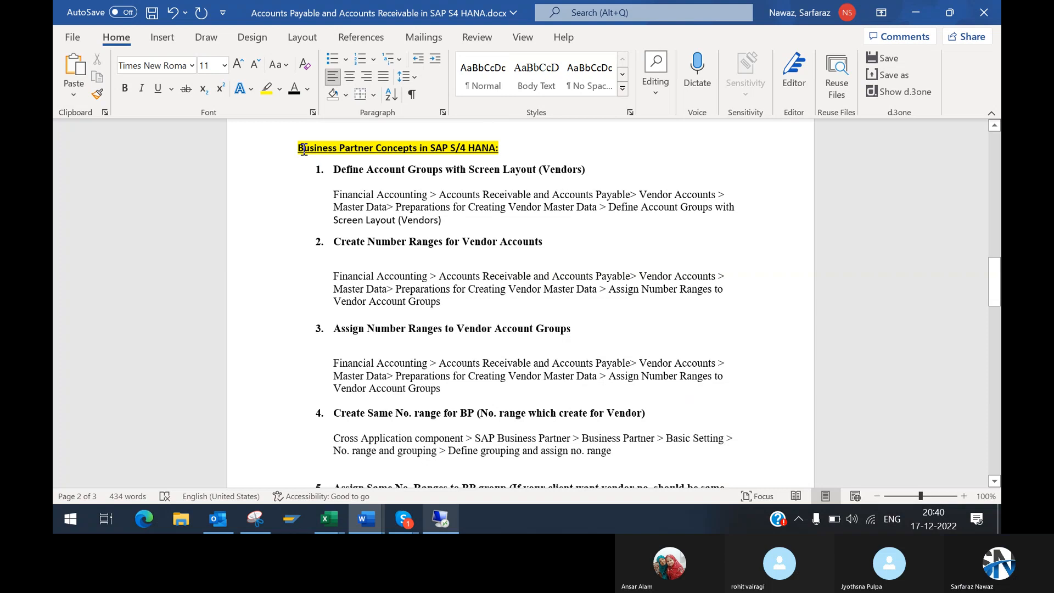
{"action": "left_click_drag", "start_coordinate": [297, 148], "coordinate": [508, 152]}
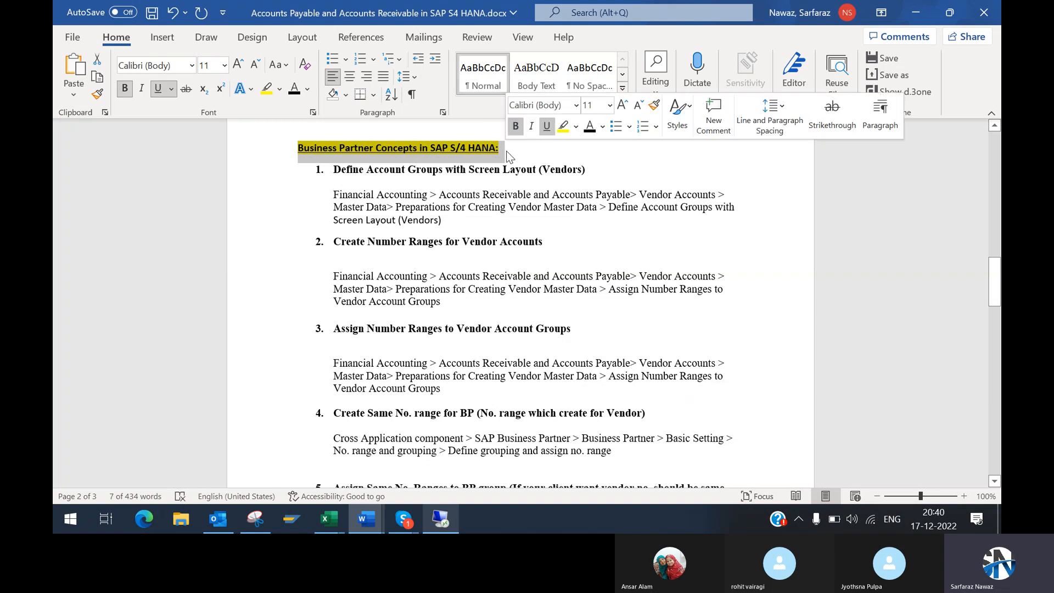
{"action": "left_click", "coordinate": [517, 175]}
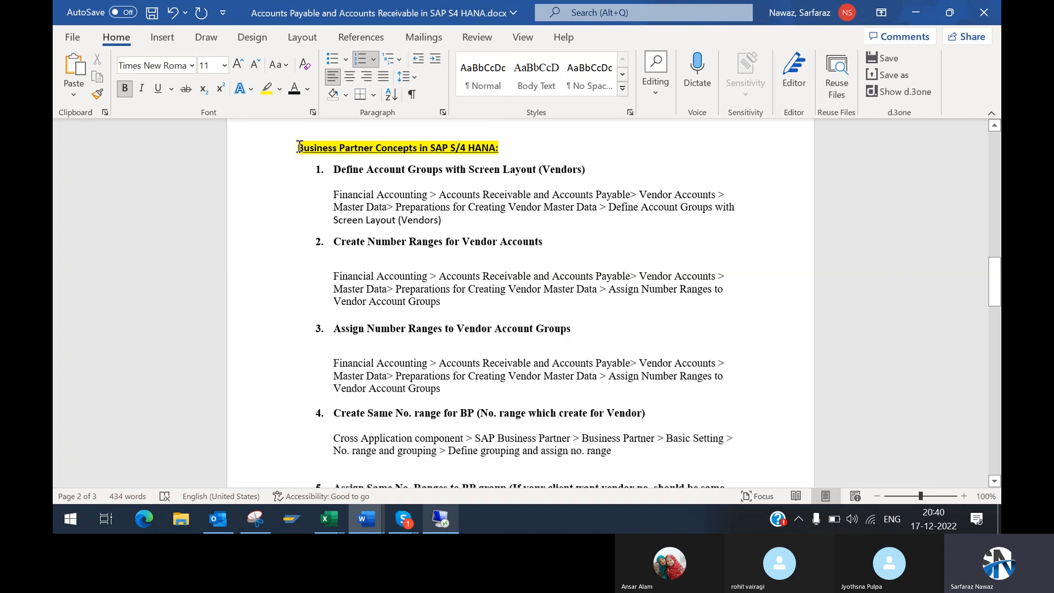
{"action": "left_click_drag", "start_coordinate": [299, 147], "coordinate": [506, 148]}
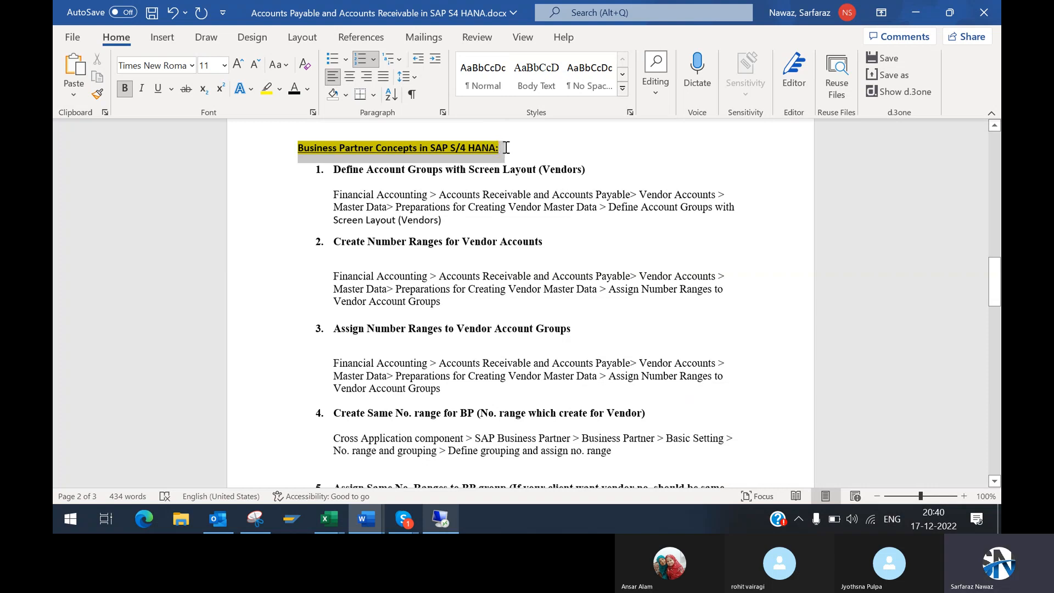
{"action": "left_click", "coordinate": [301, 149]}
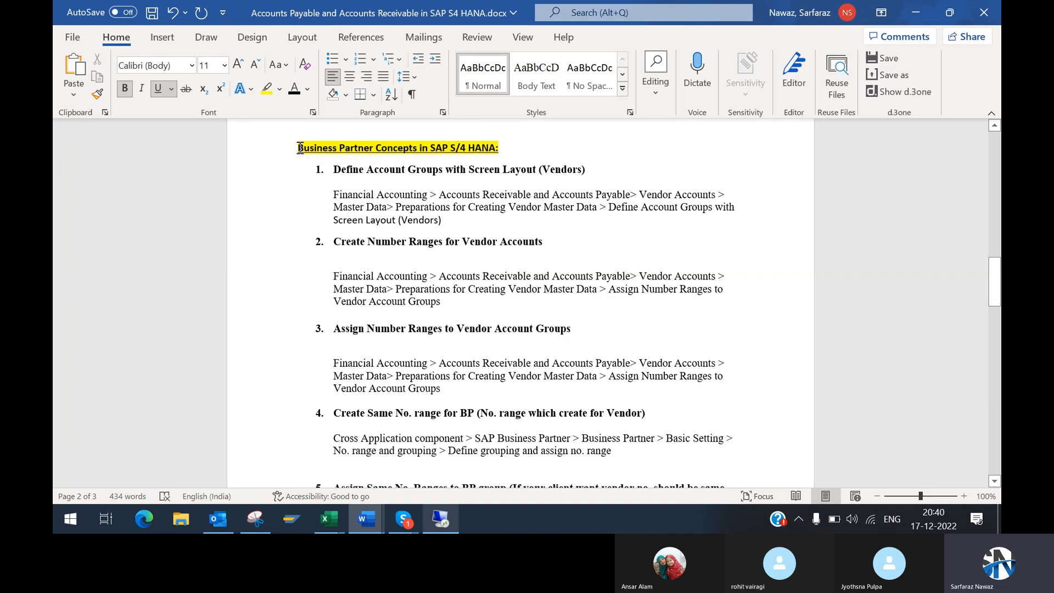
{"action": "left_click_drag", "start_coordinate": [301, 149], "coordinate": [515, 150]}
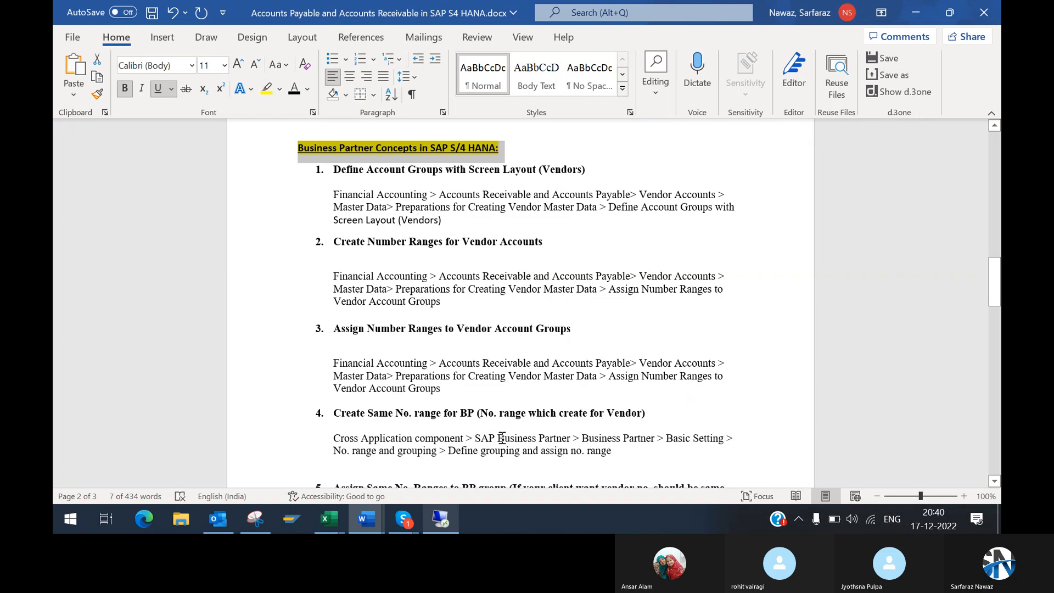
Step: Switch to SAP, leave the FB60 vendor invoice screen, and run transaction FK01 from SAP Easy Access
{"action": "left_click", "coordinate": [447, 524]}
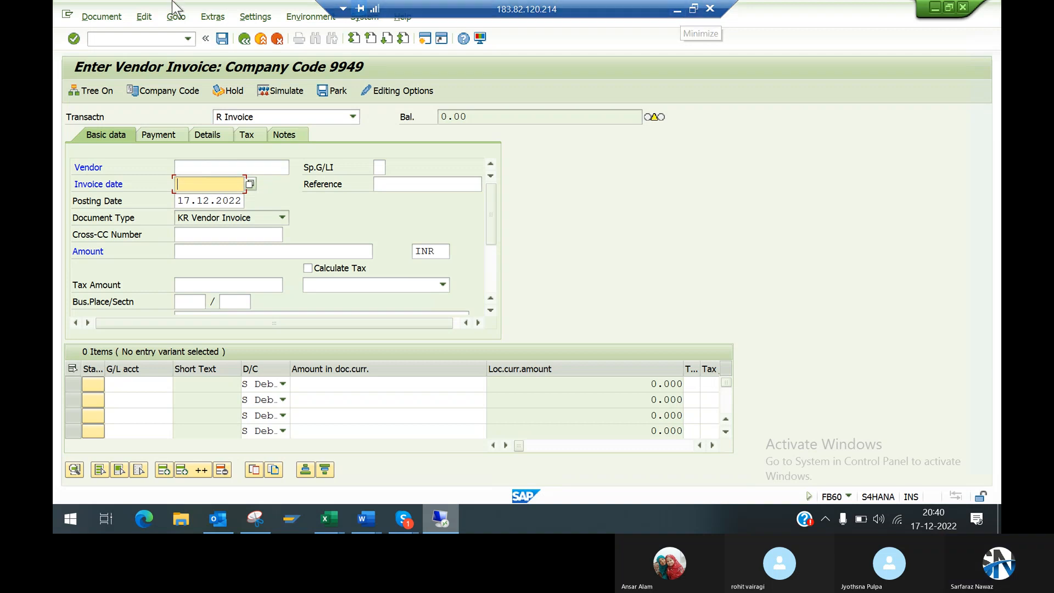
{"action": "left_click", "coordinate": [244, 39]}
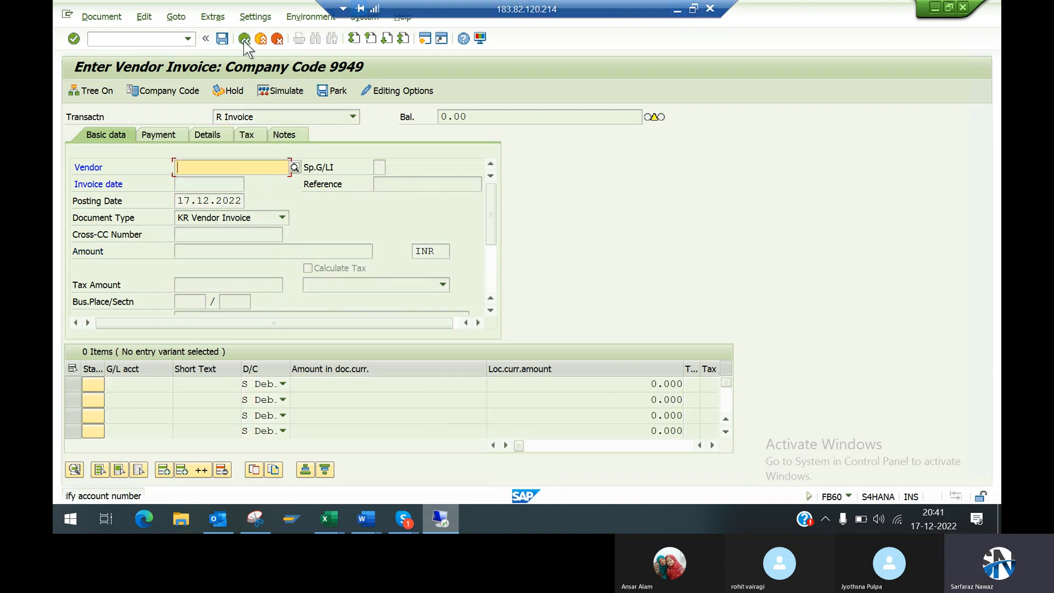
{"action": "left_click", "coordinate": [152, 39]}
{"action": "type", "text": "/n"}
{"action": "key", "text": "Return"}
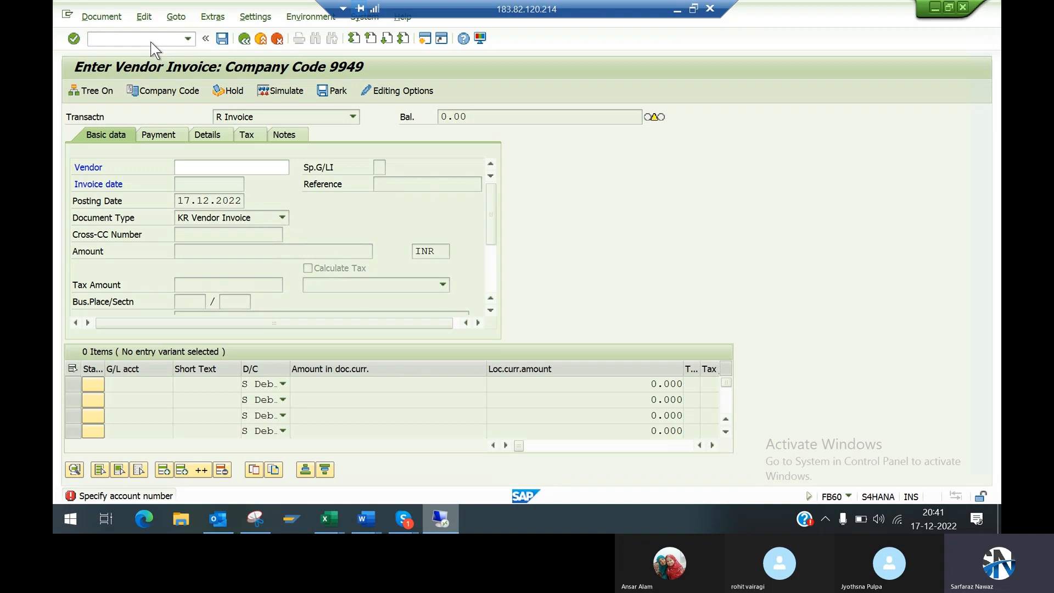
{"action": "type", "text": "fk02"}
{"action": "key", "text": "Return"}
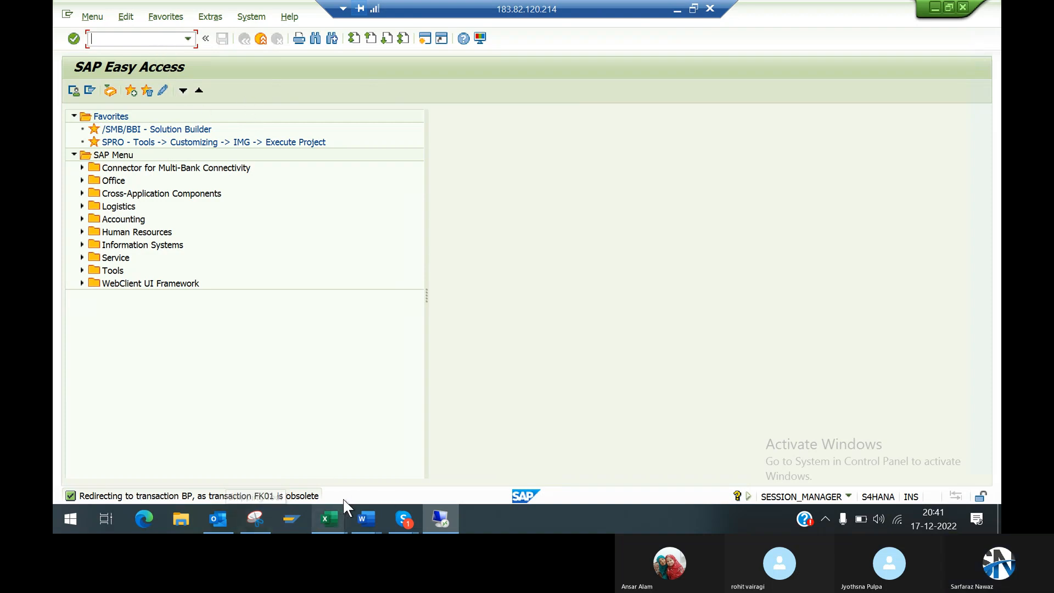
Step: Open the detailed explanation of the FK01 status message, and close it after reading
{"action": "left_click", "coordinate": [318, 496]}
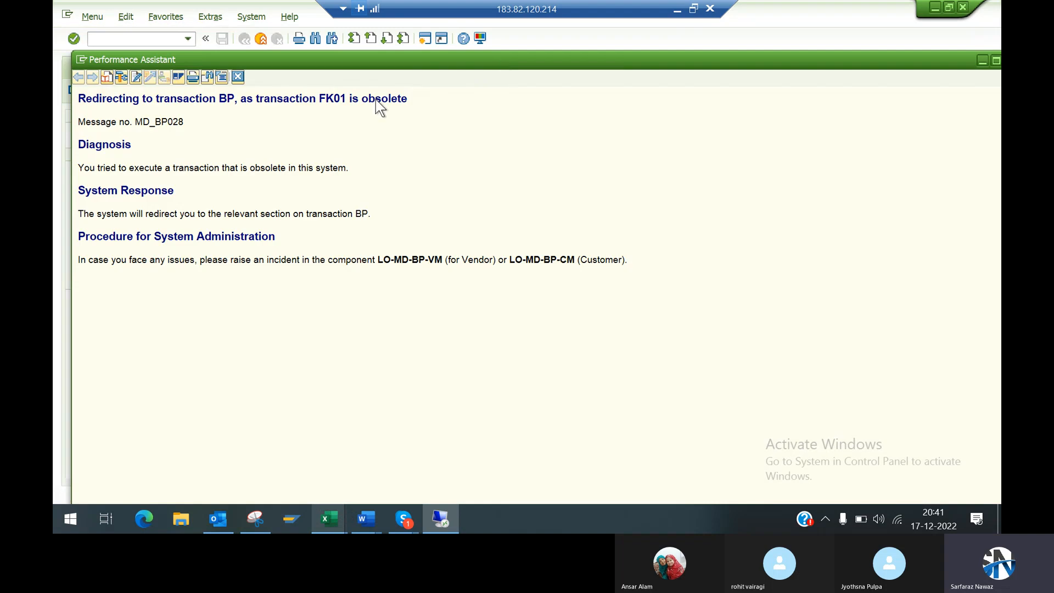
{"action": "left_click", "coordinate": [238, 77]}
{"action": "key", "text": "Down"}
{"action": "key", "text": "Return"}
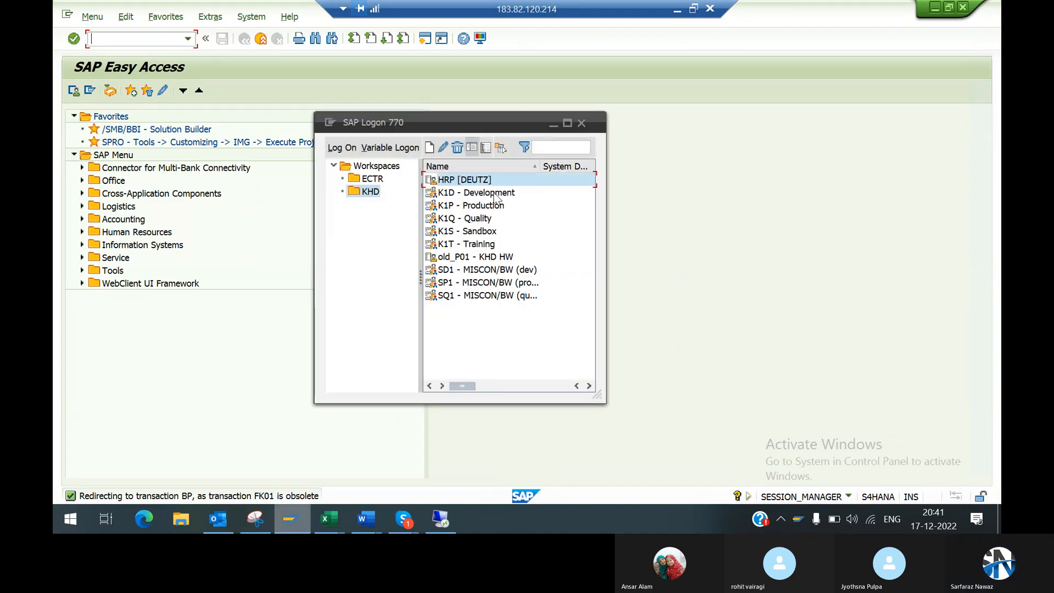
Step: Switch to SAP Logon, log on to K1D - Development with client 300, and run transaction FK01
{"action": "double_click", "coordinate": [457, 194]}
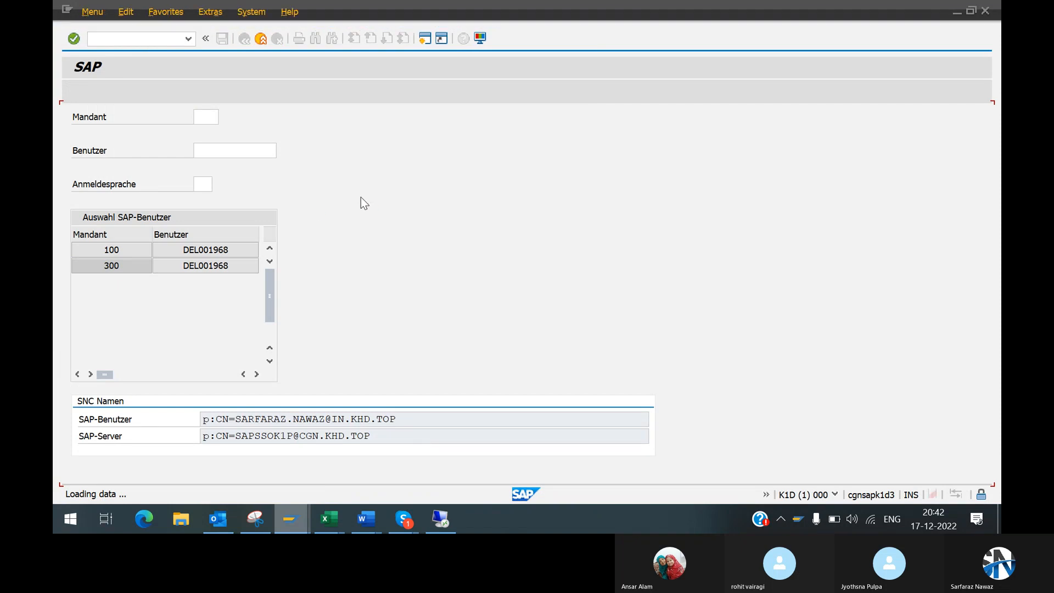
{"action": "left_click", "coordinate": [119, 39]}
{"action": "key", "text": "Down"}
{"action": "key", "text": "Delete"}
{"action": "type", "text": "fk01"}
{"action": "key", "text": "Return"}
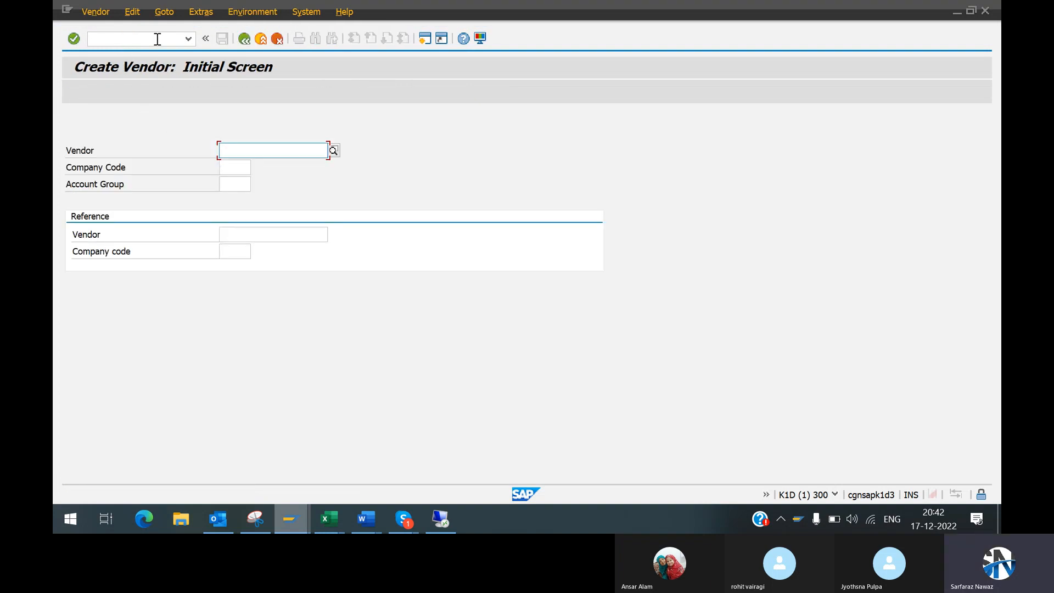
Step: Check the session's system information on the Create Vendor initial screen, and log off from K1D - Development
{"action": "key", "text": "Tab"}
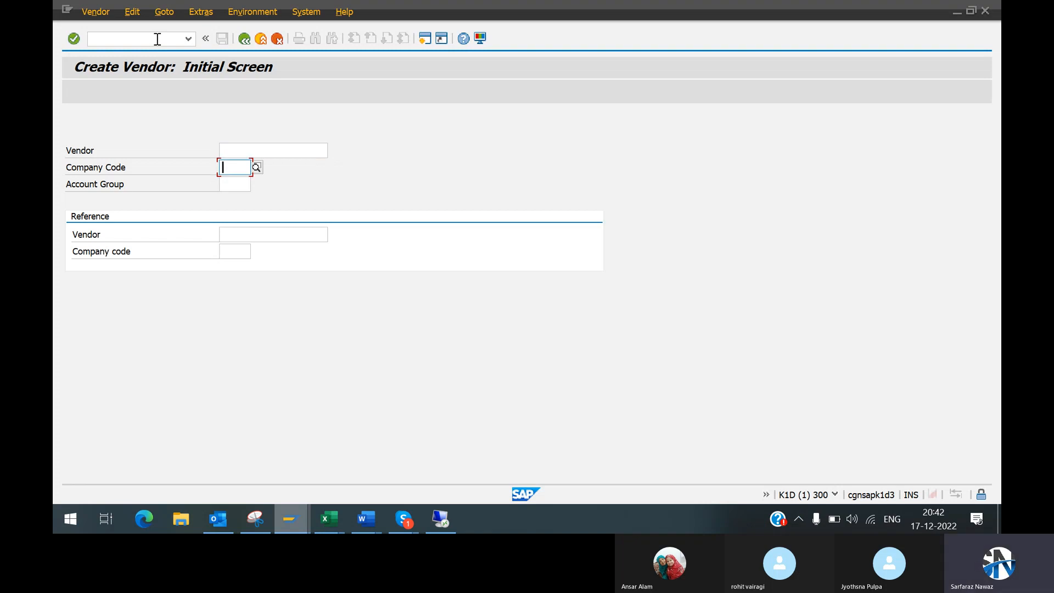
{"action": "left_click", "coordinate": [157, 39]}
{"action": "key", "text": "Down"}
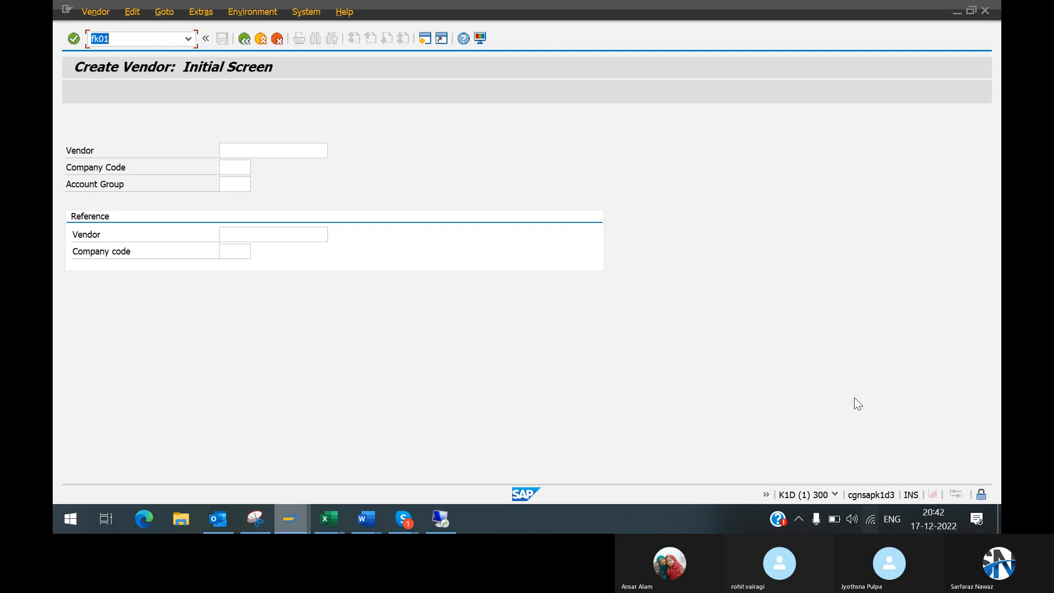
{"action": "left_click", "coordinate": [835, 495]}
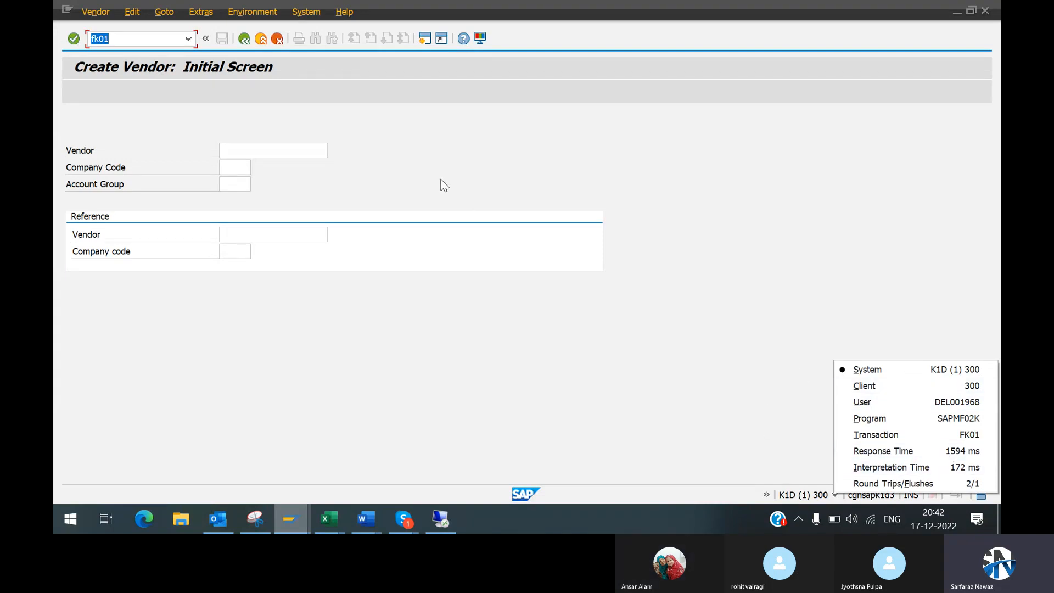
{"action": "left_click", "coordinate": [121, 44]}
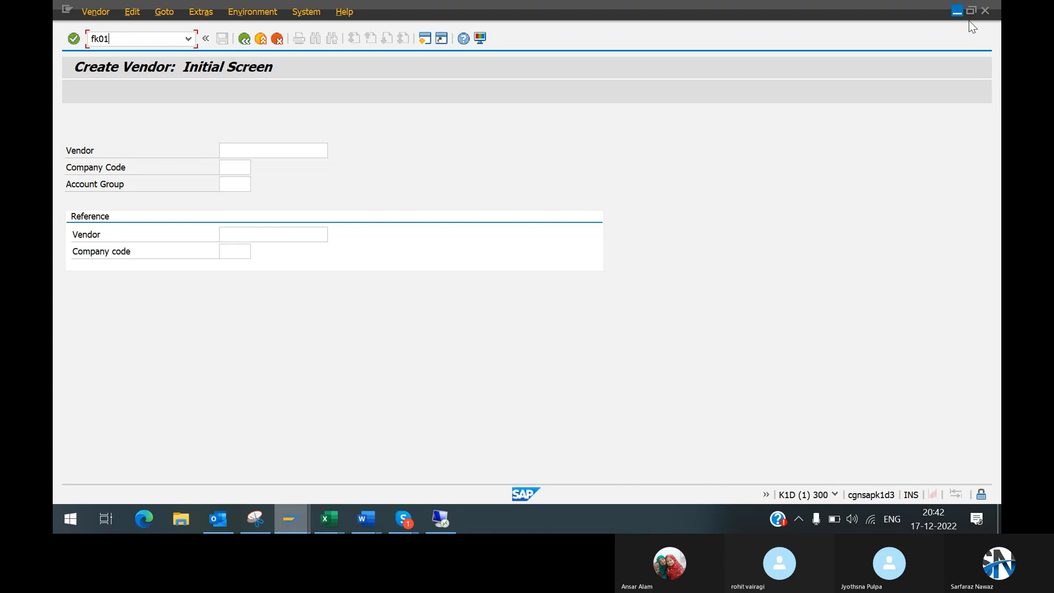
{"action": "left_click", "coordinate": [984, 13]}
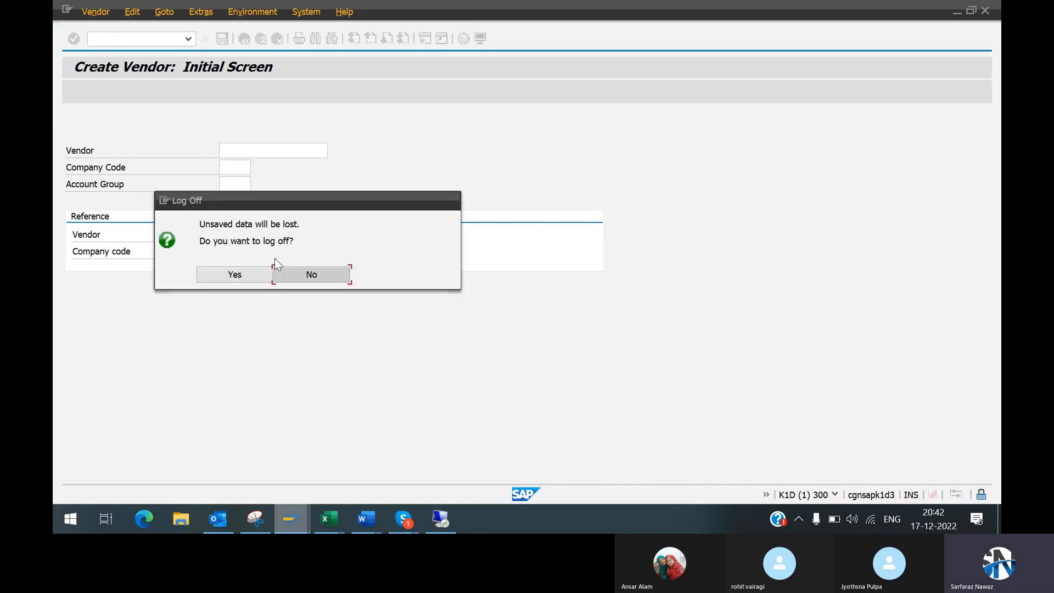
{"action": "left_click", "coordinate": [256, 274]}
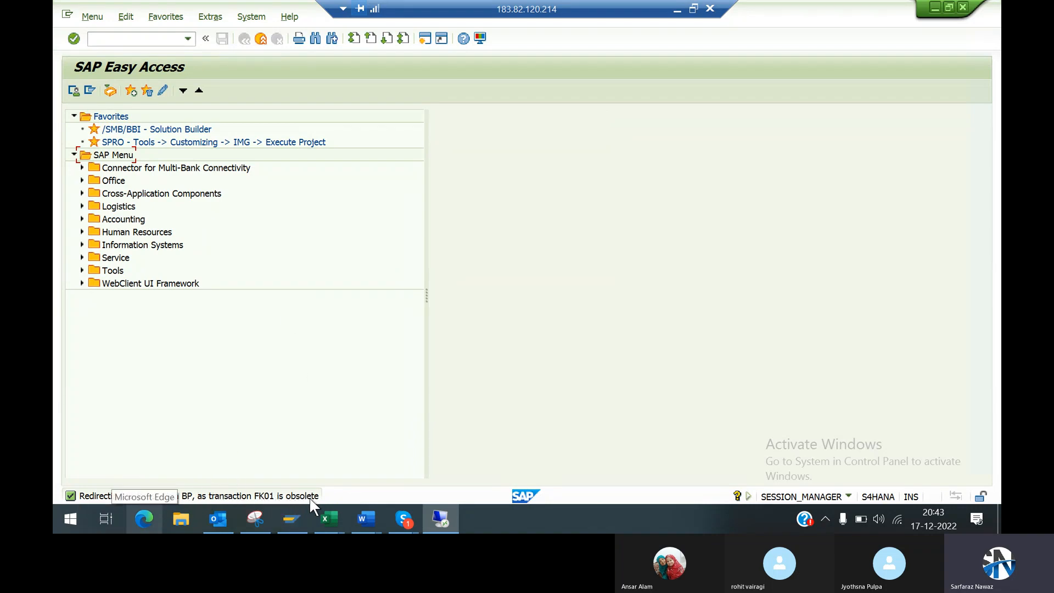
Step: Return to the S4HANA session, review the FK01 message details once more, and run transaction BP
{"action": "double_click", "coordinate": [183, 492]}
{"action": "left_click", "coordinate": [239, 79]}
{"action": "type", "text": "bpo"}
{"action": "key", "text": "Return"}
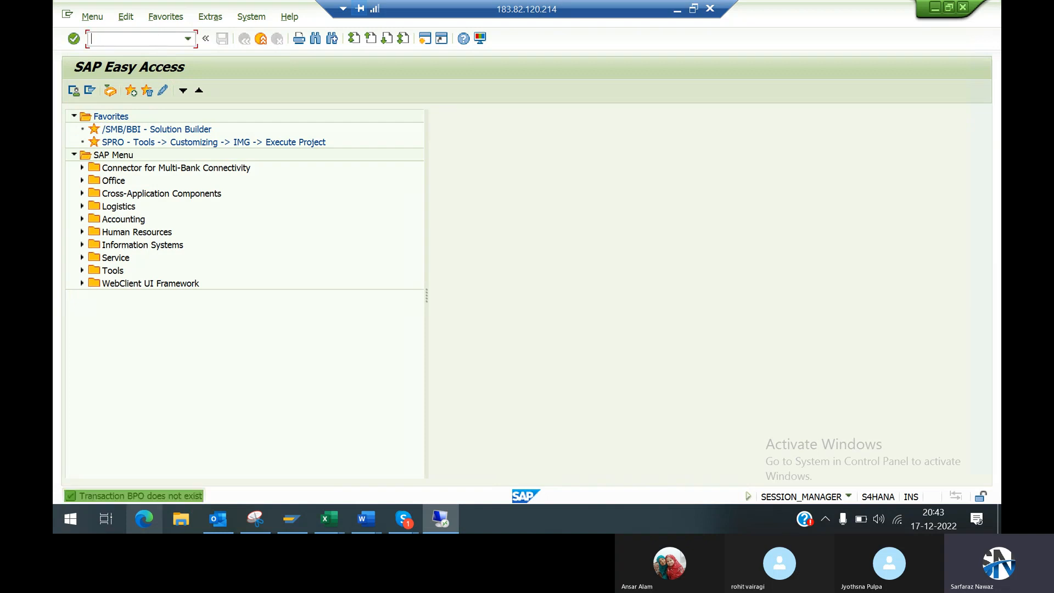
{"action": "type", "text": "bp"}
{"action": "key", "text": "Return"}
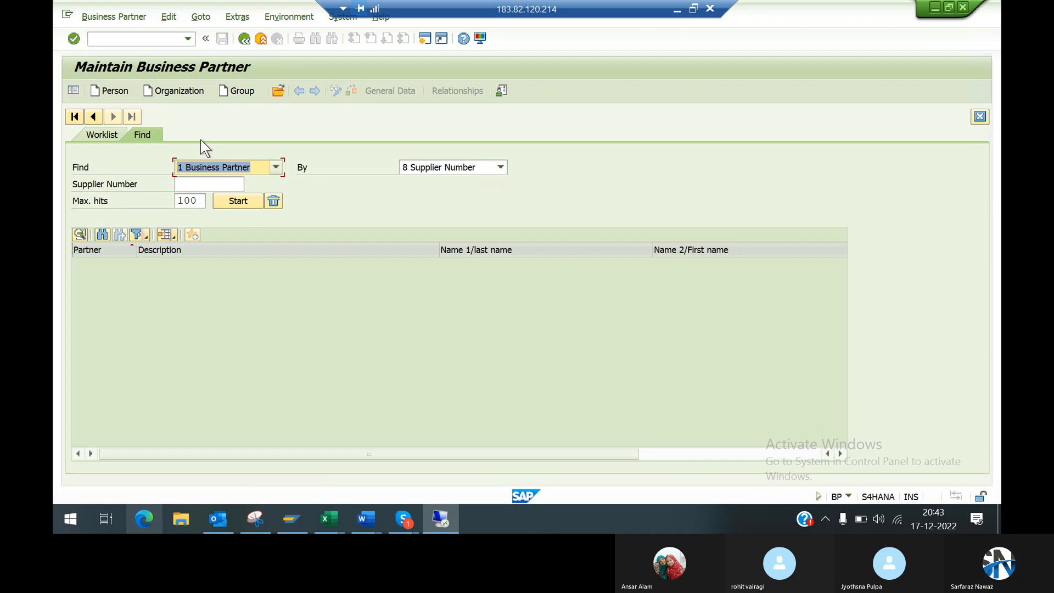
Step: Start creating an Organization business partner and view the available BP roles
{"action": "left_click", "coordinate": [182, 92]}
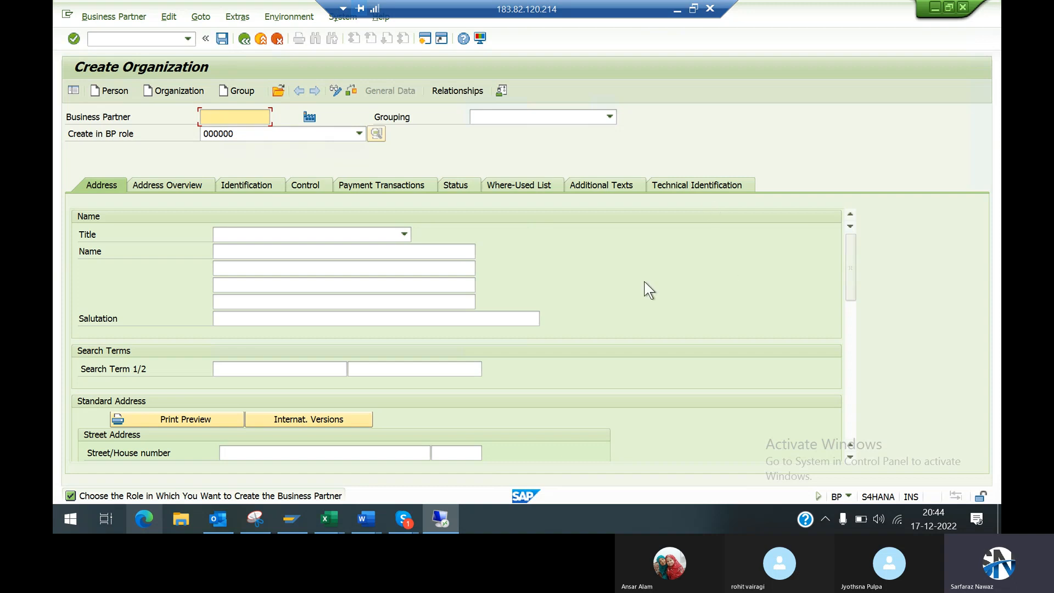
{"action": "left_click", "coordinate": [261, 133]}
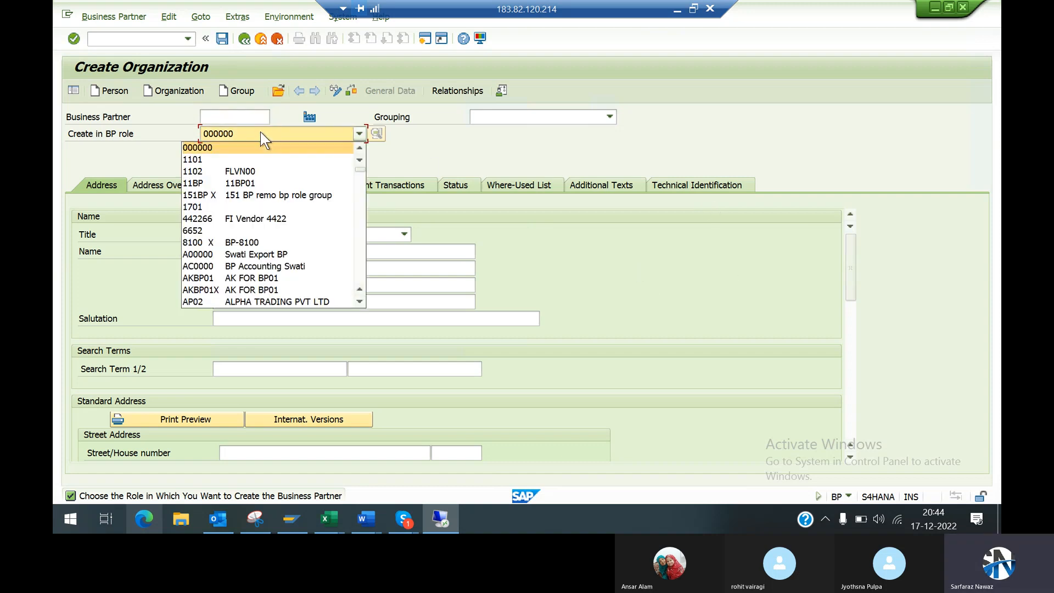
{"action": "left_click", "coordinate": [435, 158]}
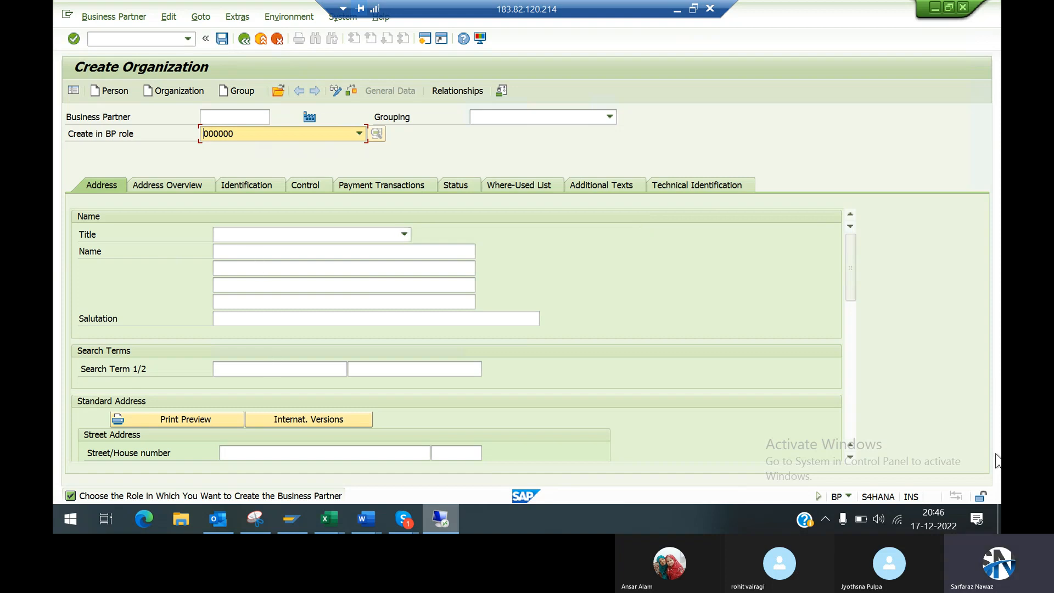
Step: Examine the organization's address fields, from name and search terms through street address to communication data
{"action": "left_click", "coordinate": [848, 457]}
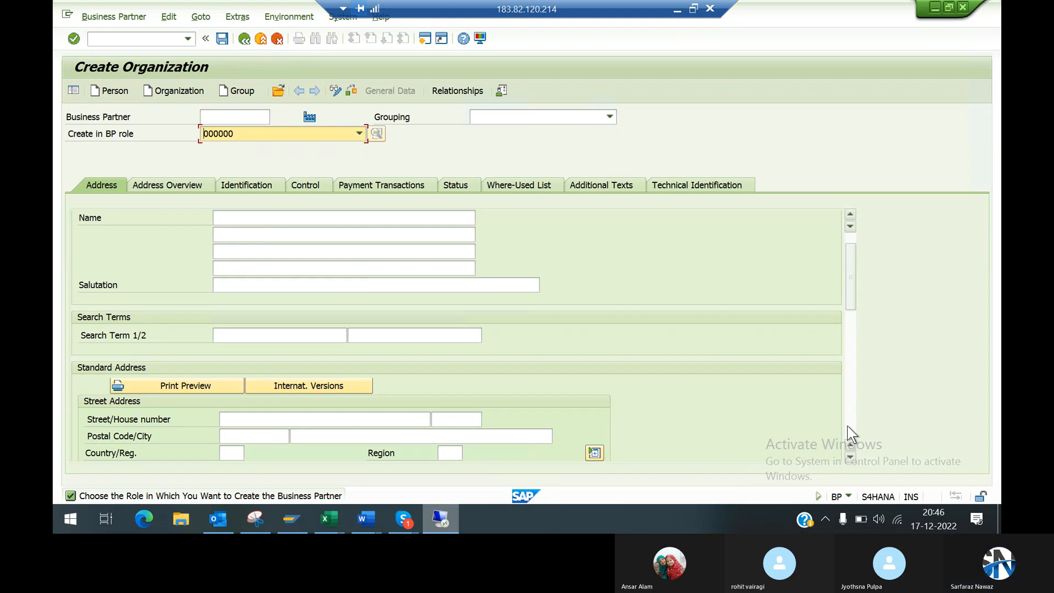
{"action": "left_click", "coordinate": [849, 434]}
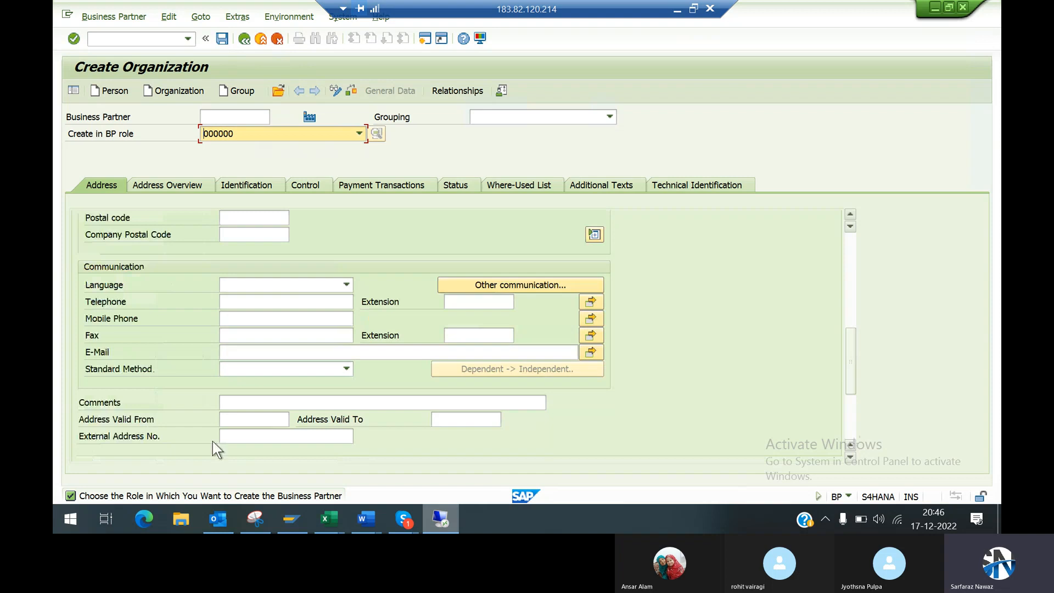
{"action": "left_click_drag", "start_coordinate": [851, 389], "coordinate": [854, 278]}
{"action": "scroll", "coordinate": [563, 268], "scroll_direction": "up", "scroll_amount": 2}
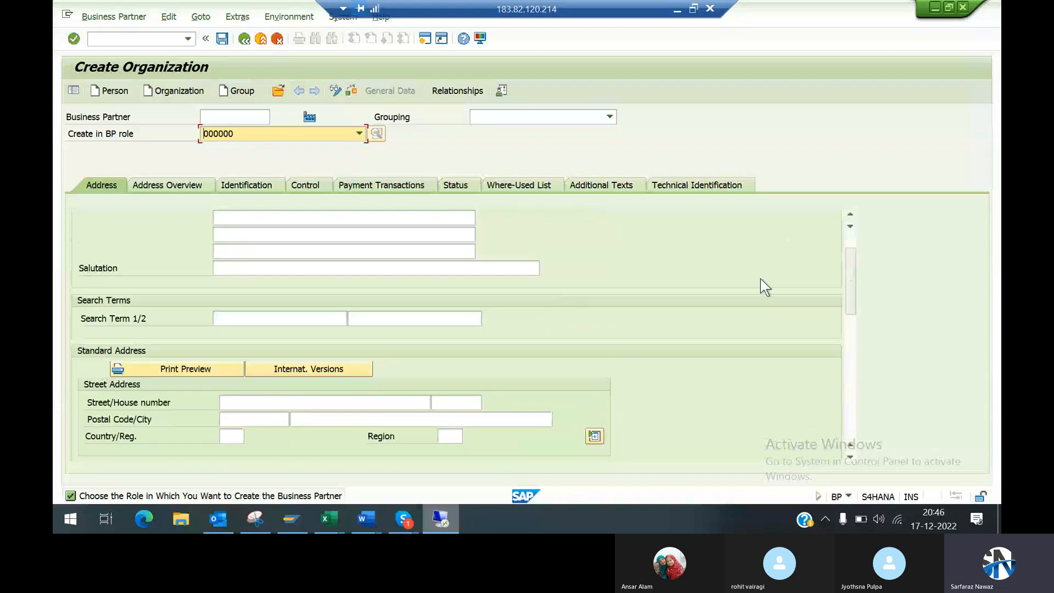
{"action": "left_click", "coordinate": [849, 242]}
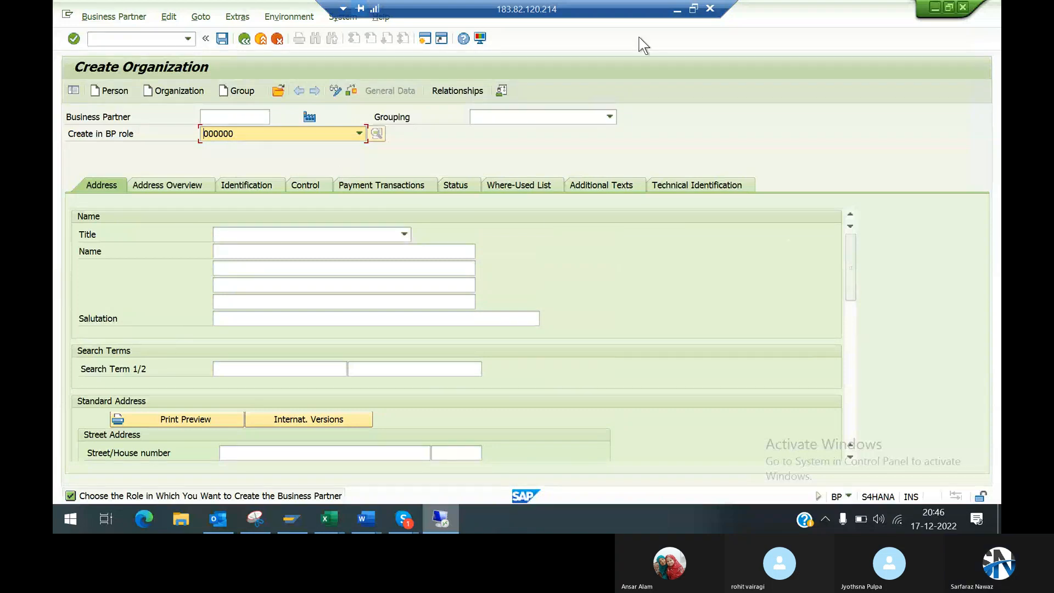
Step: Switch to the Conceptual Training SAP.xlsx workbook in Excel and enter a person's first name in cell C4 of Sheet1
{"action": "left_click", "coordinate": [678, 11]}
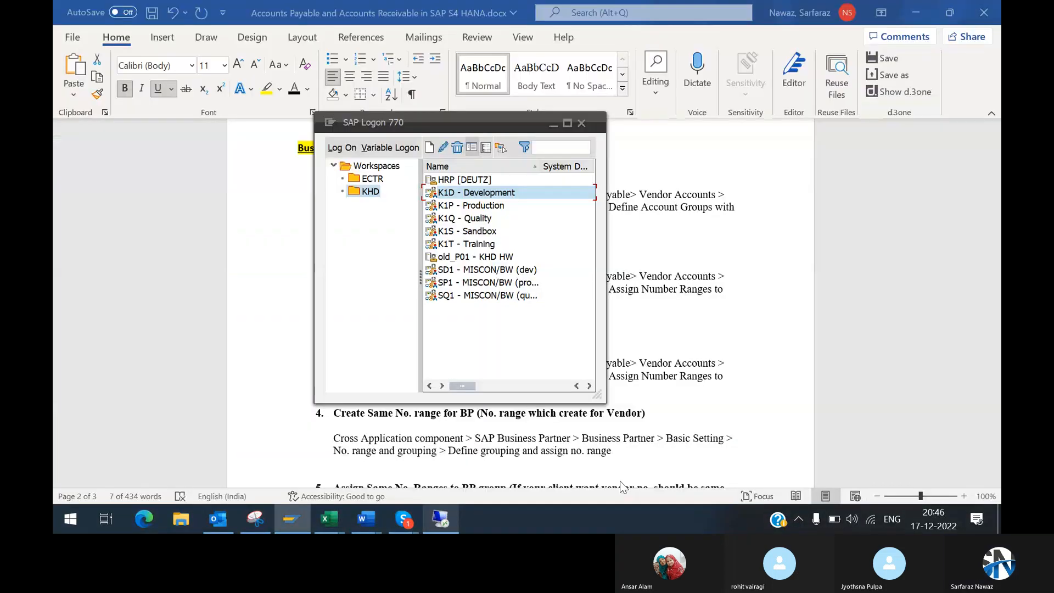
{"action": "left_click", "coordinate": [329, 519]}
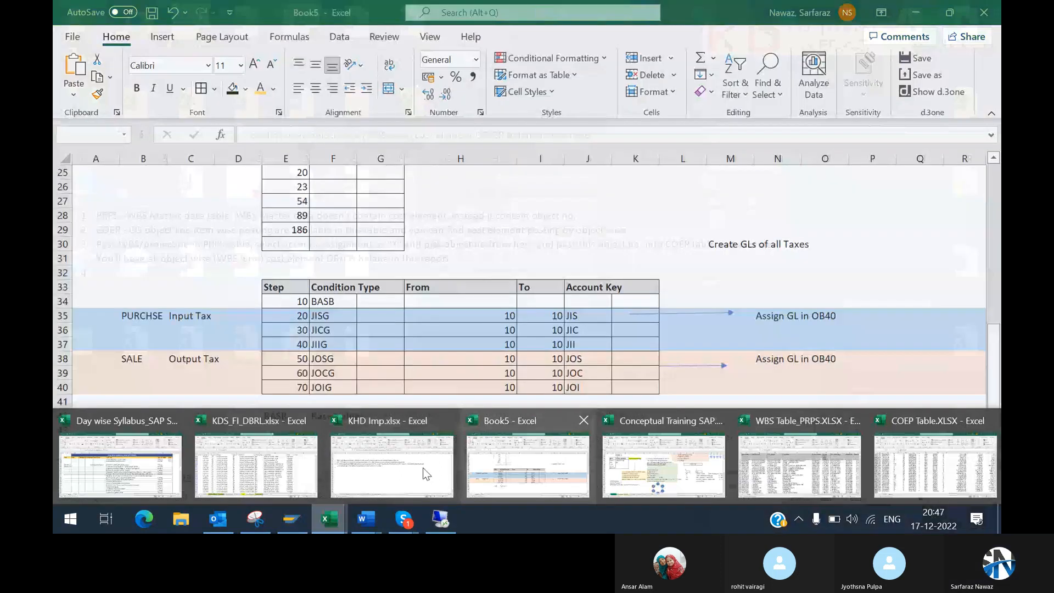
{"action": "left_click", "coordinate": [663, 465]}
{"action": "left_click", "coordinate": [277, 479]}
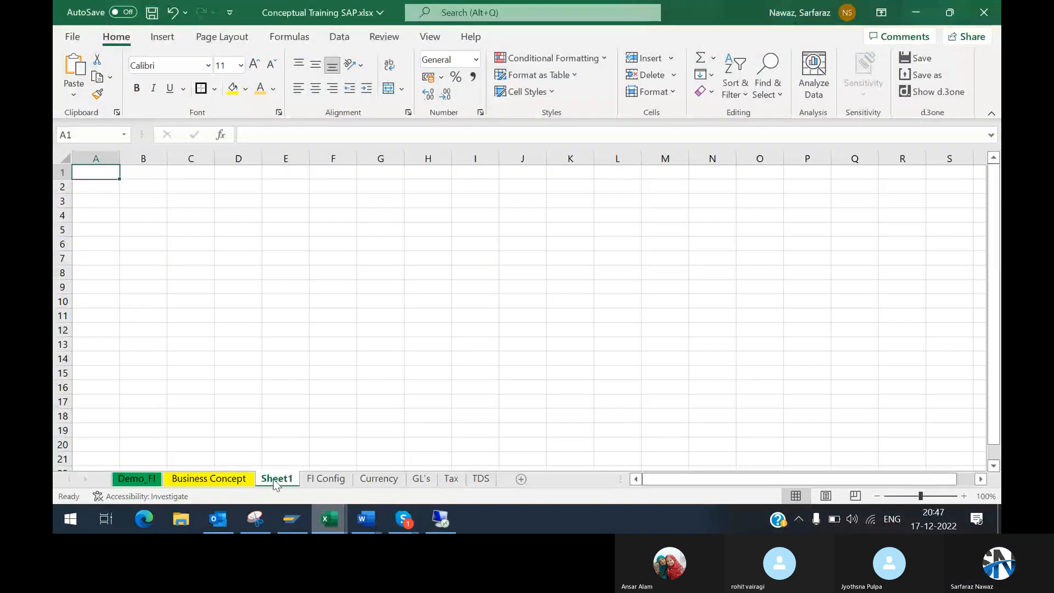
{"action": "left_click", "coordinate": [187, 215]}
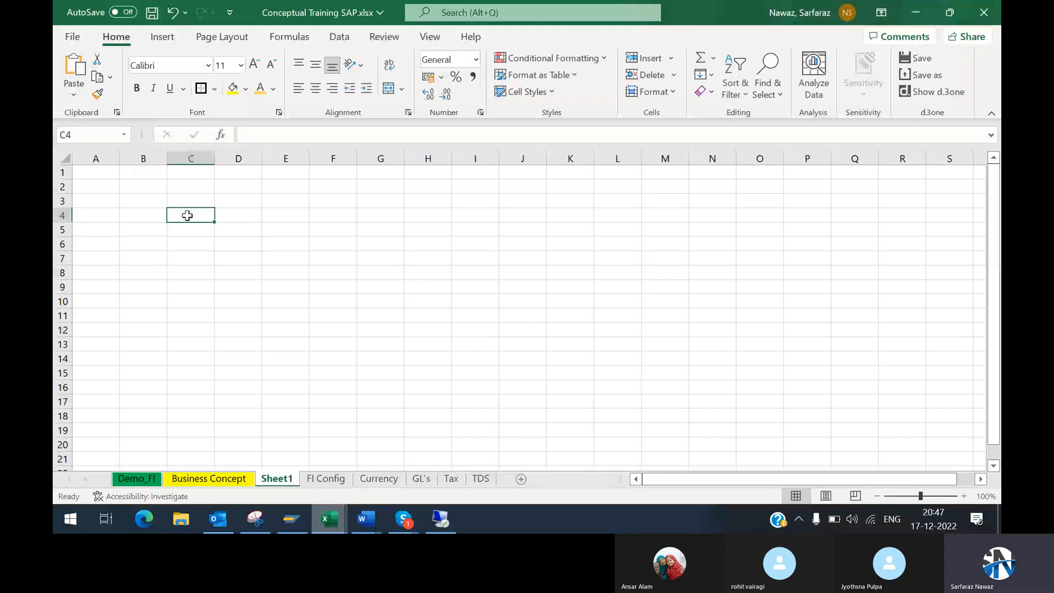
{"action": "type", "text": "Rohit"}
{"action": "key", "text": "Return"}
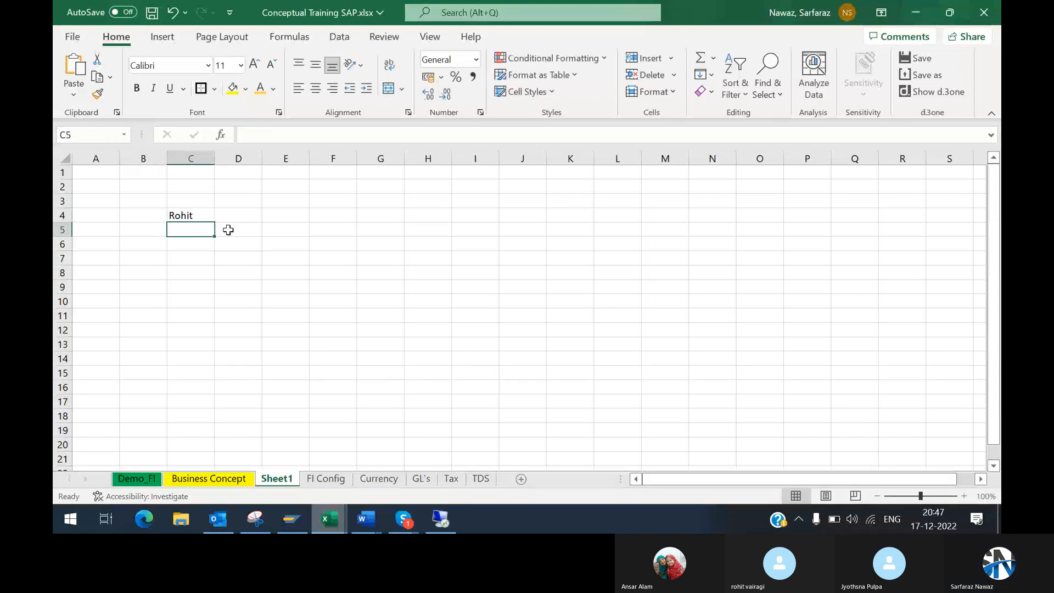
Step: Enter a second person's first name in cell E4, two columns from the first person's name
{"action": "left_click", "coordinate": [300, 214]}
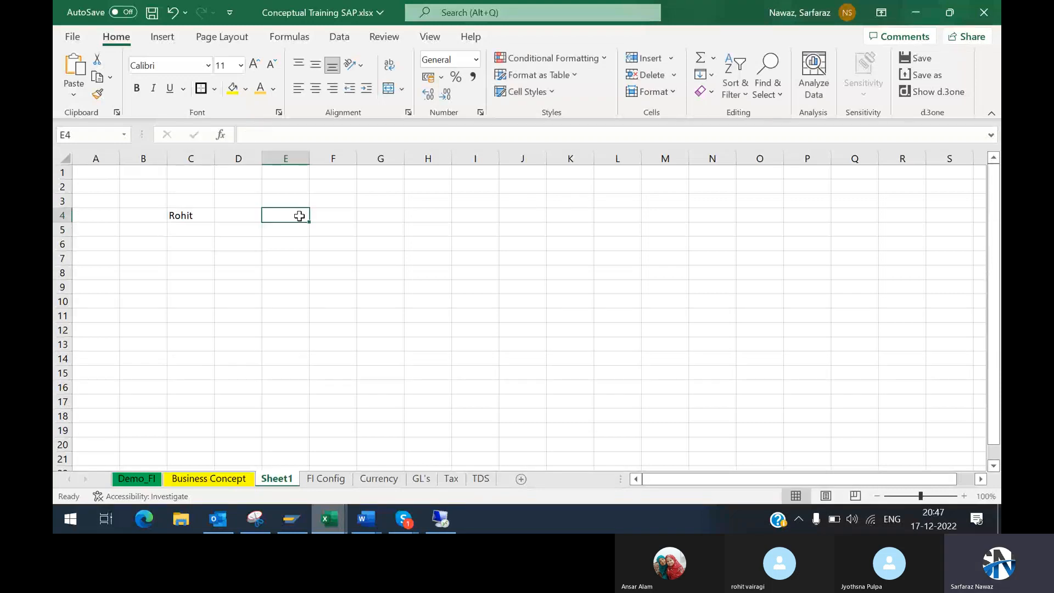
{"action": "type", "text": "Ansat"}
{"action": "key", "text": "BackSpace"}
{"action": "type", "text": "r"}
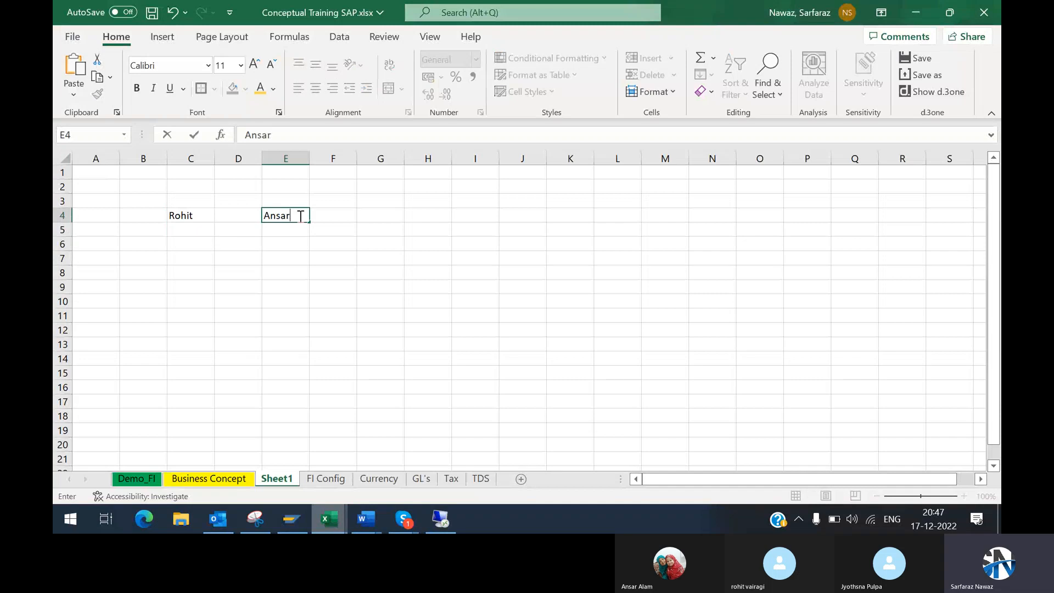
{"action": "key", "text": "Return"}
Step: Draw a straight arrow across cell D4, pointing from the name in C4 to the name in E4
{"action": "left_click", "coordinate": [186, 228]}
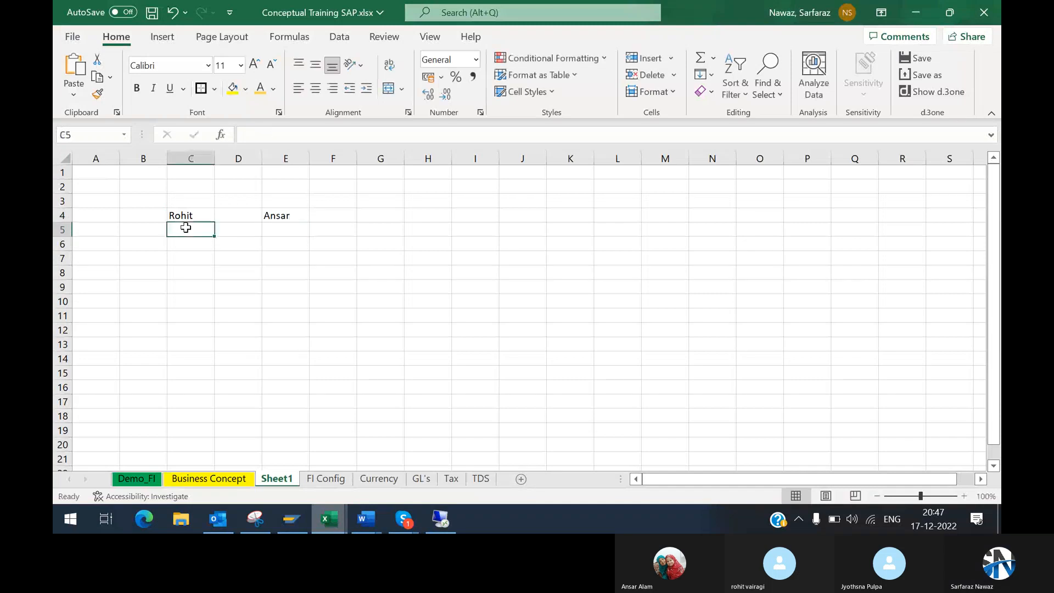
{"action": "left_click", "coordinate": [154, 234]}
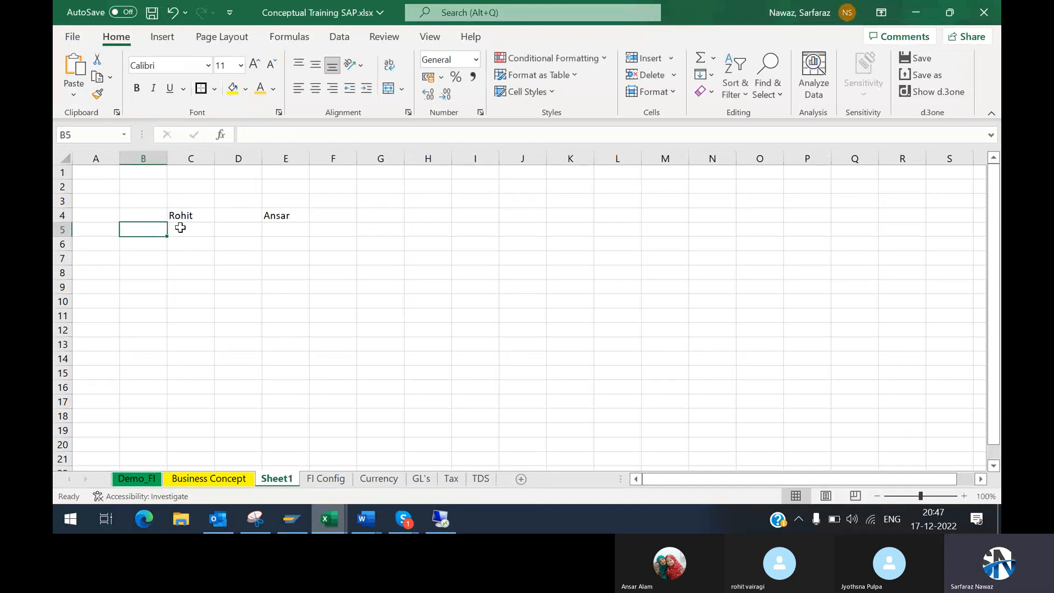
{"action": "left_click", "coordinate": [180, 228]}
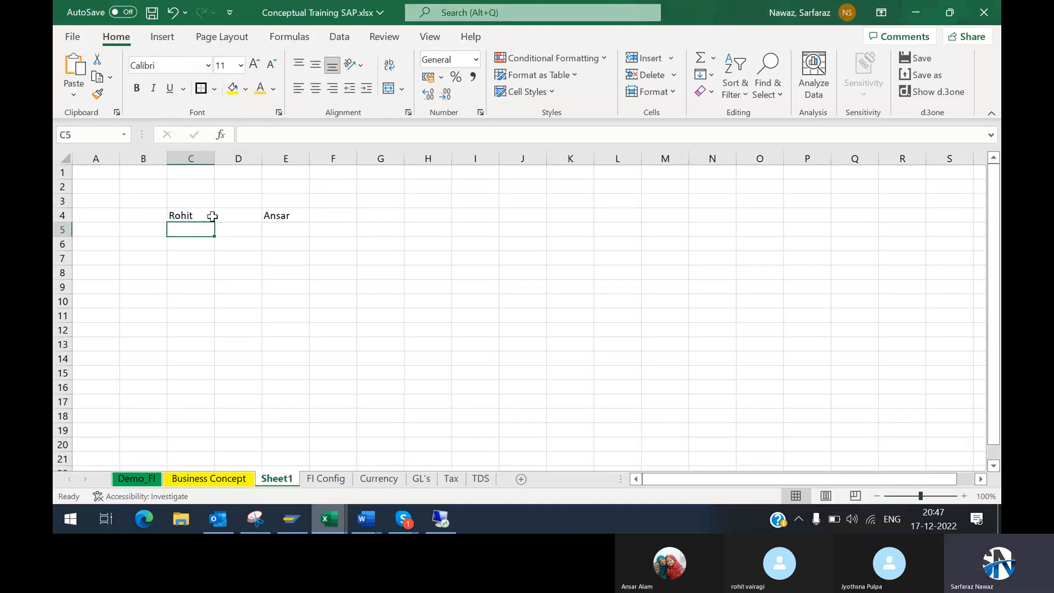
{"action": "left_click", "coordinate": [164, 37]}
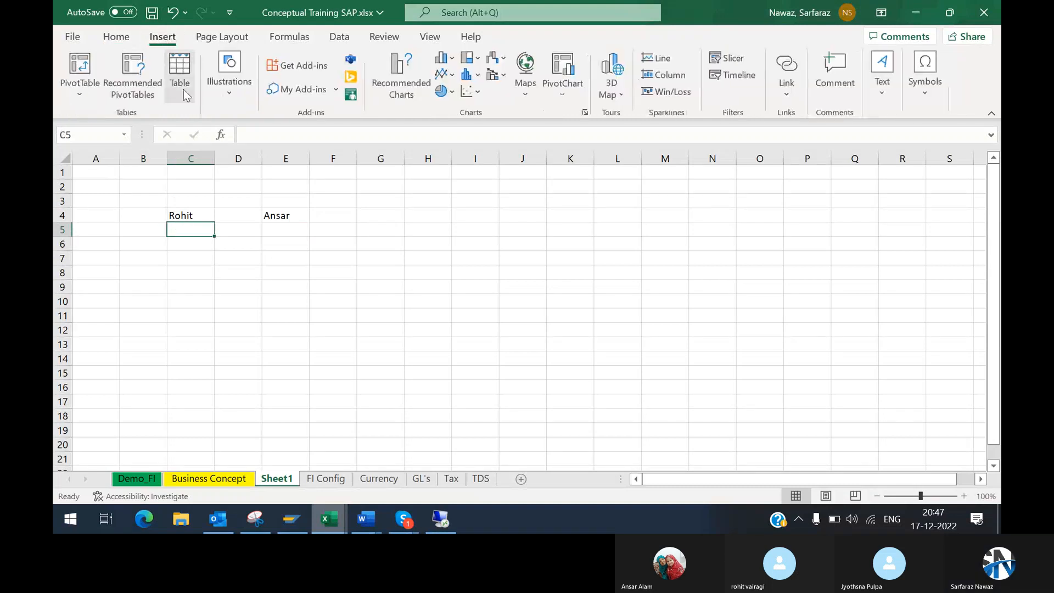
{"action": "left_click", "coordinate": [229, 97]}
{"action": "left_click", "coordinate": [265, 170]}
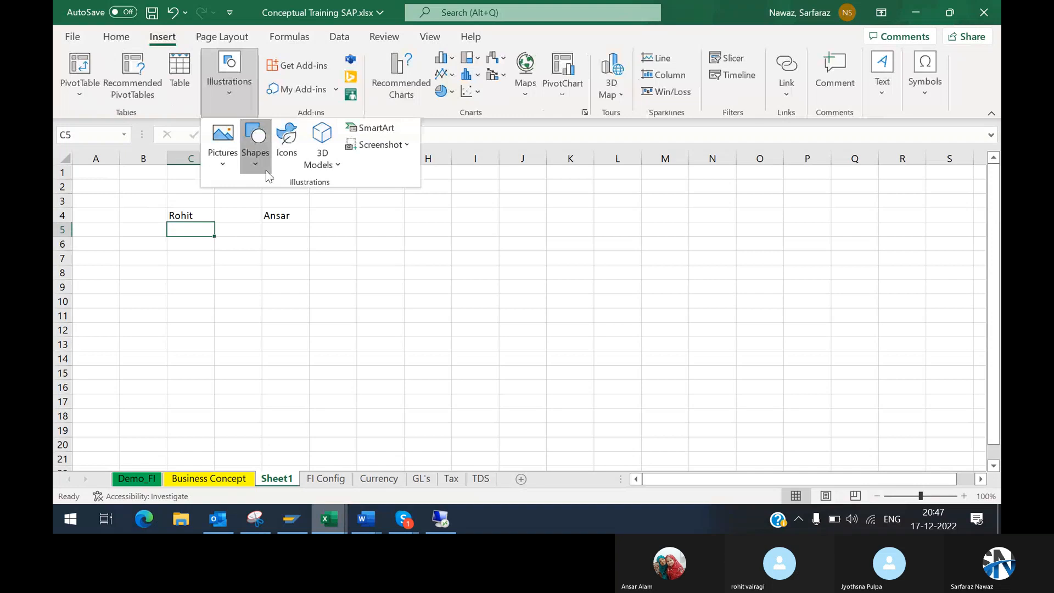
{"action": "left_click", "coordinate": [309, 208]}
{"action": "left_click_drag", "start_coordinate": [216, 213], "coordinate": [259, 215]}
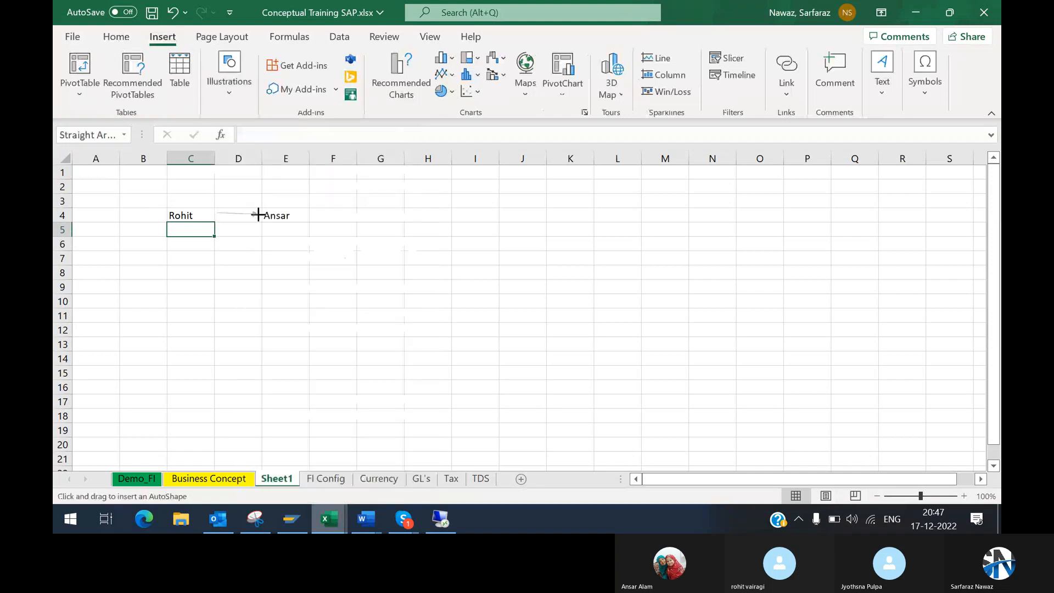
Step: Label the arrow by entering Purchasing in cell D3 above it
{"action": "left_click", "coordinate": [238, 205]}
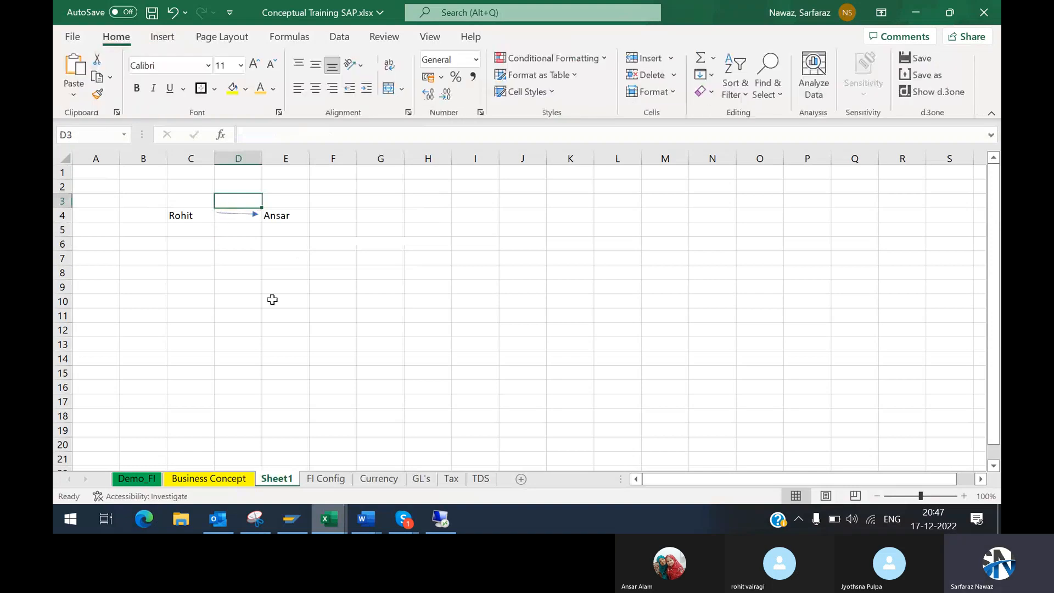
{"action": "type", "text": "Sell"}
{"action": "key", "text": "BackSpace"}
{"action": "key", "text": "BackSpace"}
{"action": "key", "text": "BackSpace"}
{"action": "key", "text": "BackSpace"}
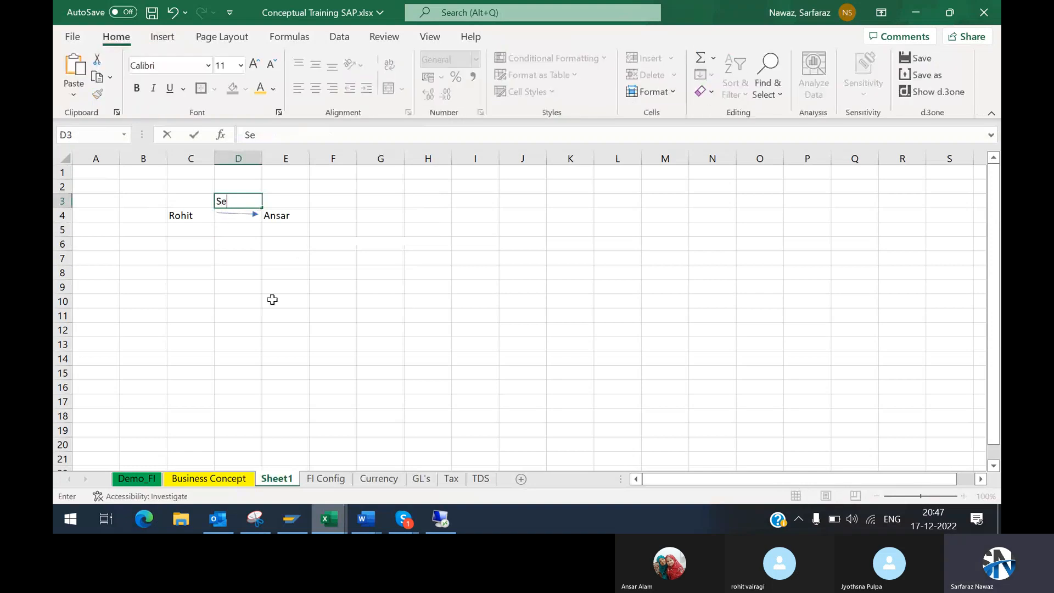
{"action": "type", "text": "Purchasing"}
{"action": "key", "text": "Return"}
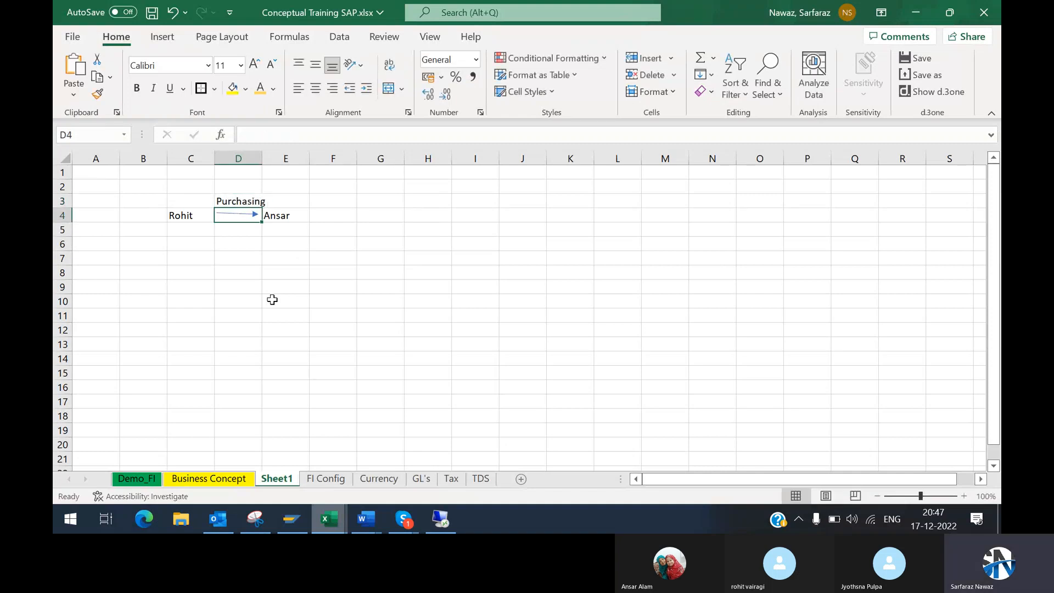
Step: Extend the arrow's tail back into column C so it starts beside the first person's name
{"action": "left_click", "coordinate": [284, 218]}
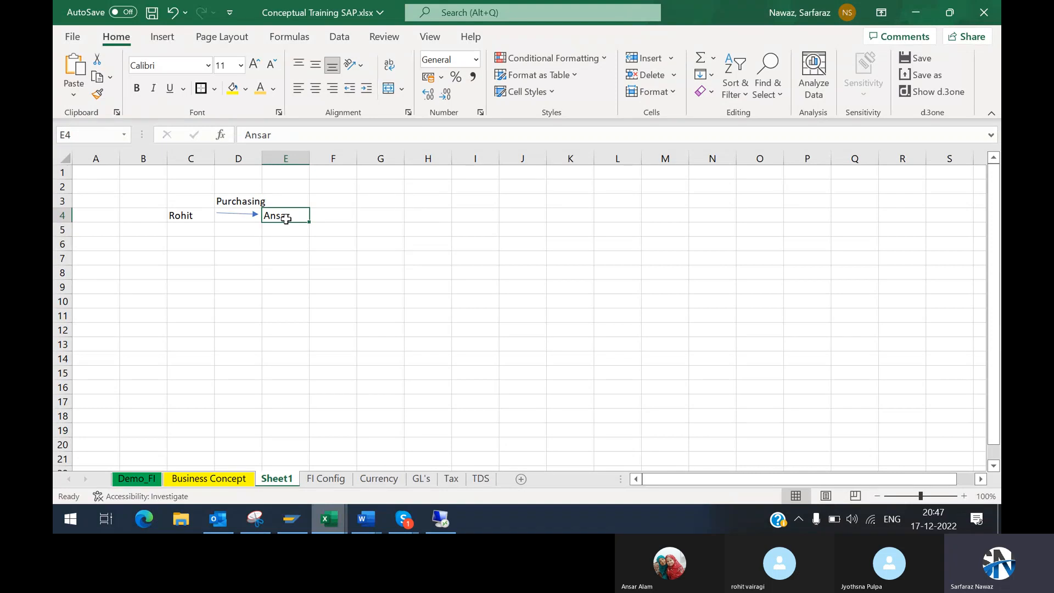
{"action": "left_click", "coordinate": [296, 200]}
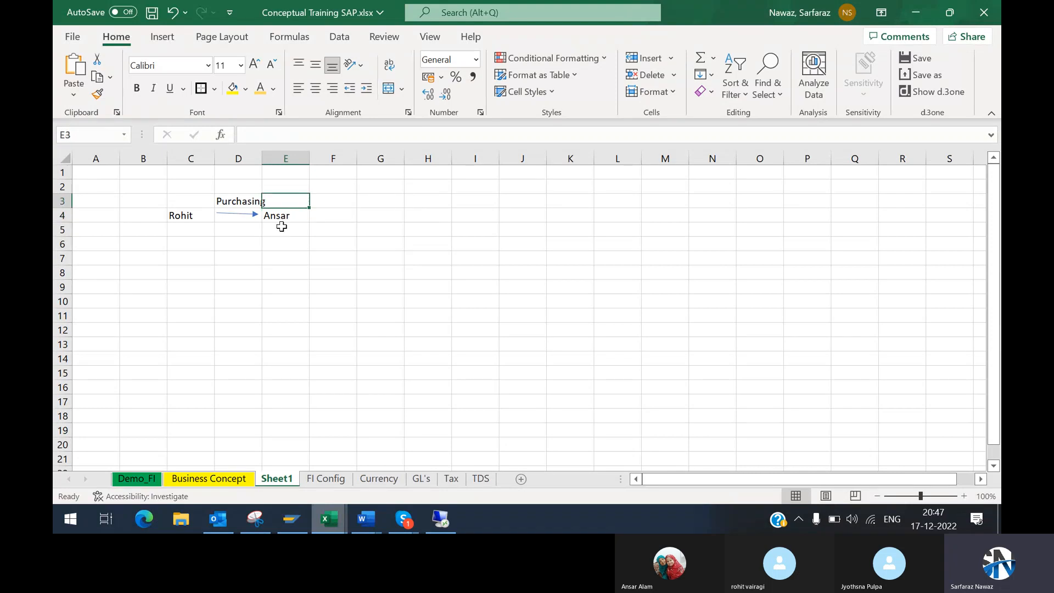
{"action": "left_click", "coordinate": [286, 221]}
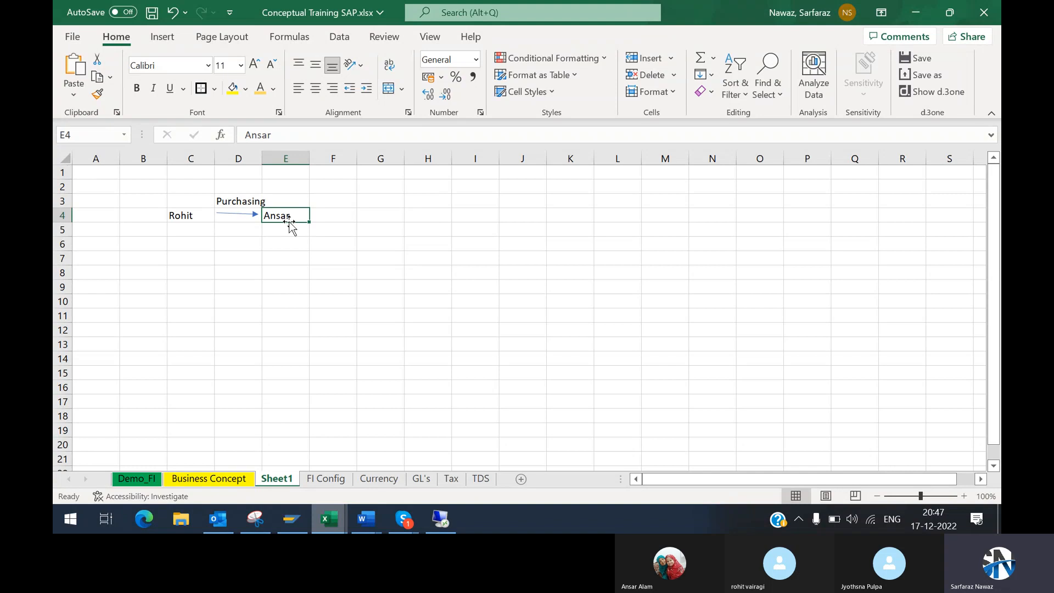
{"action": "left_click", "coordinate": [209, 229]}
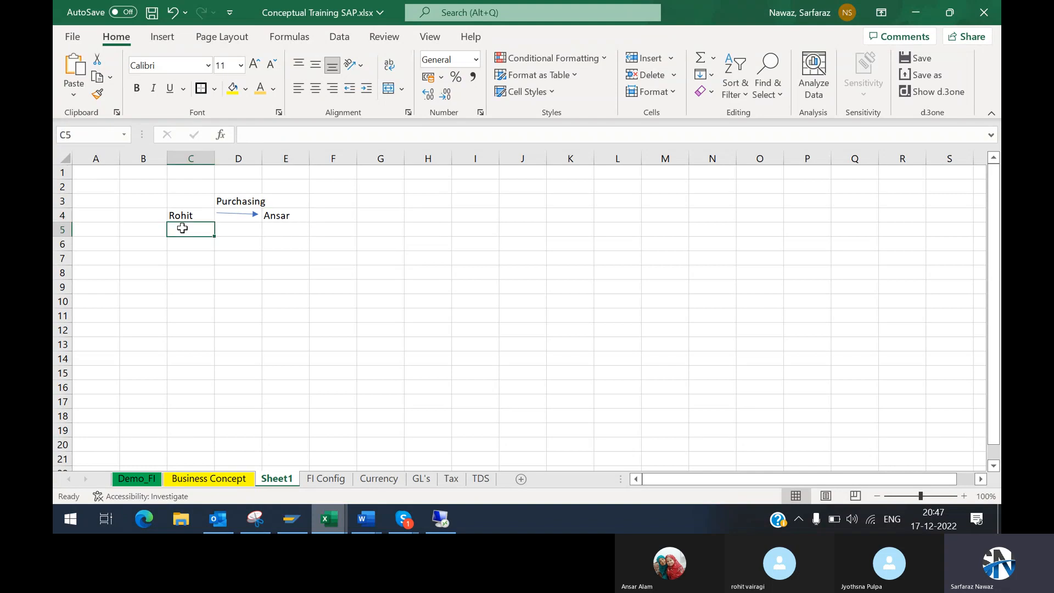
{"action": "left_click", "coordinate": [217, 213]}
{"action": "left_click_drag", "start_coordinate": [216, 213], "coordinate": [199, 215]}
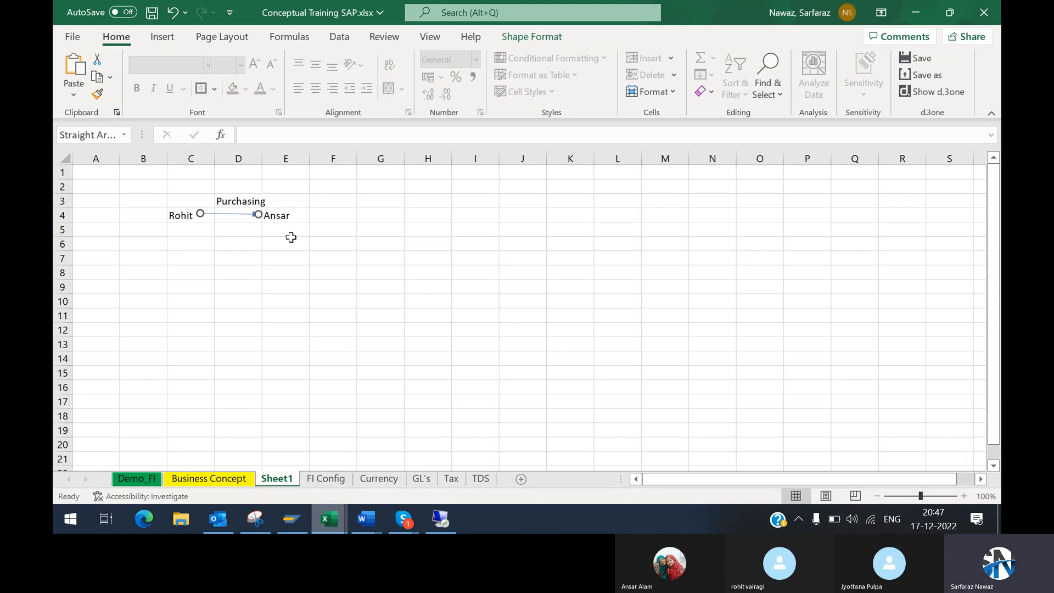
{"action": "left_click", "coordinate": [291, 237]}
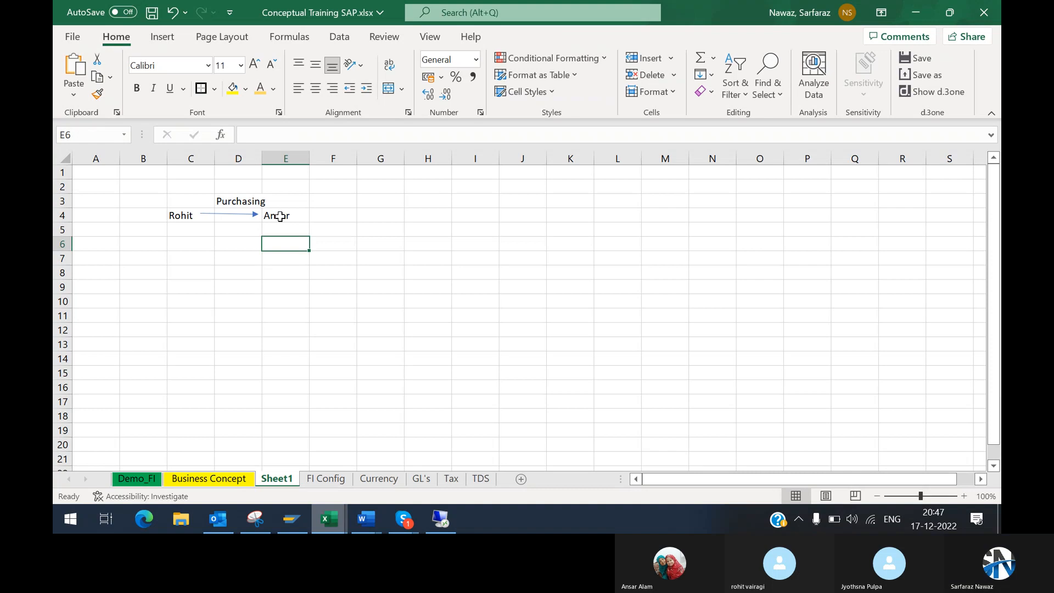
{"action": "left_click", "coordinate": [193, 218]}
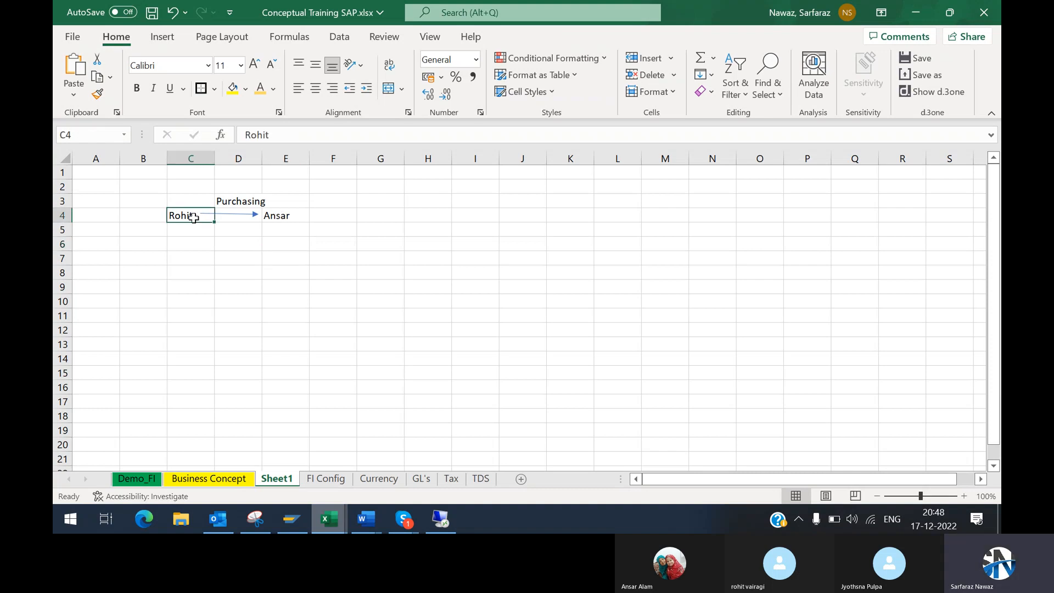
{"action": "left_click", "coordinate": [286, 234]}
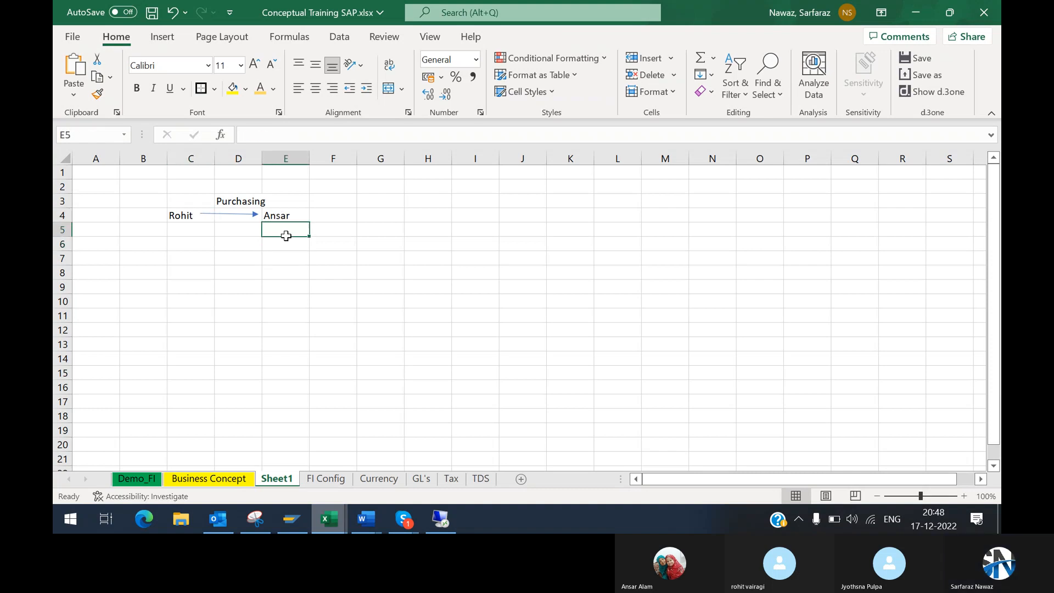
{"action": "left_click", "coordinate": [191, 235]}
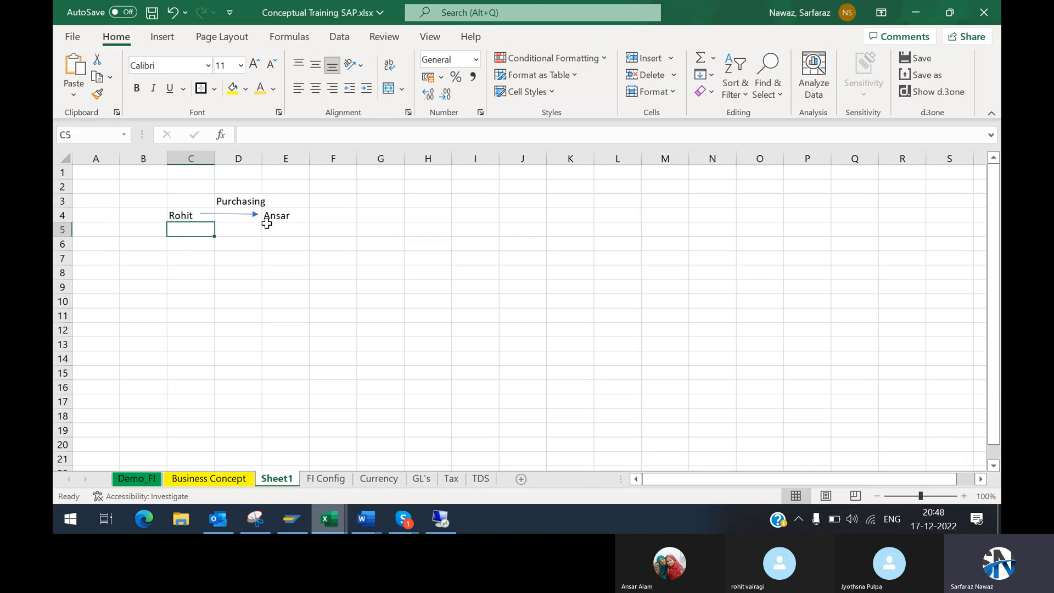
{"action": "left_click", "coordinate": [288, 229]}
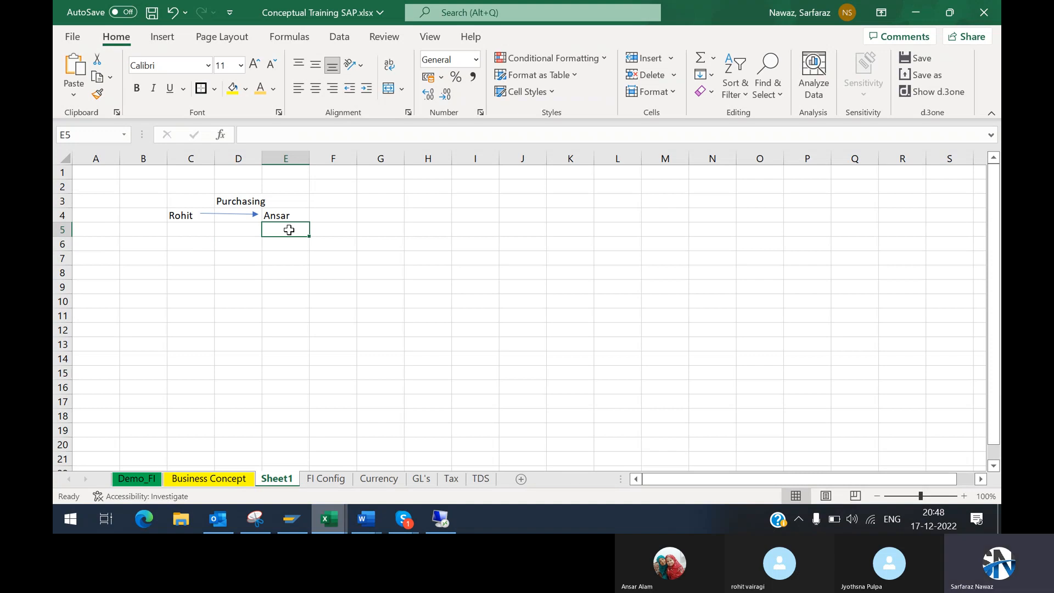
{"action": "key", "text": "Left"}
{"action": "key", "text": "Left"}
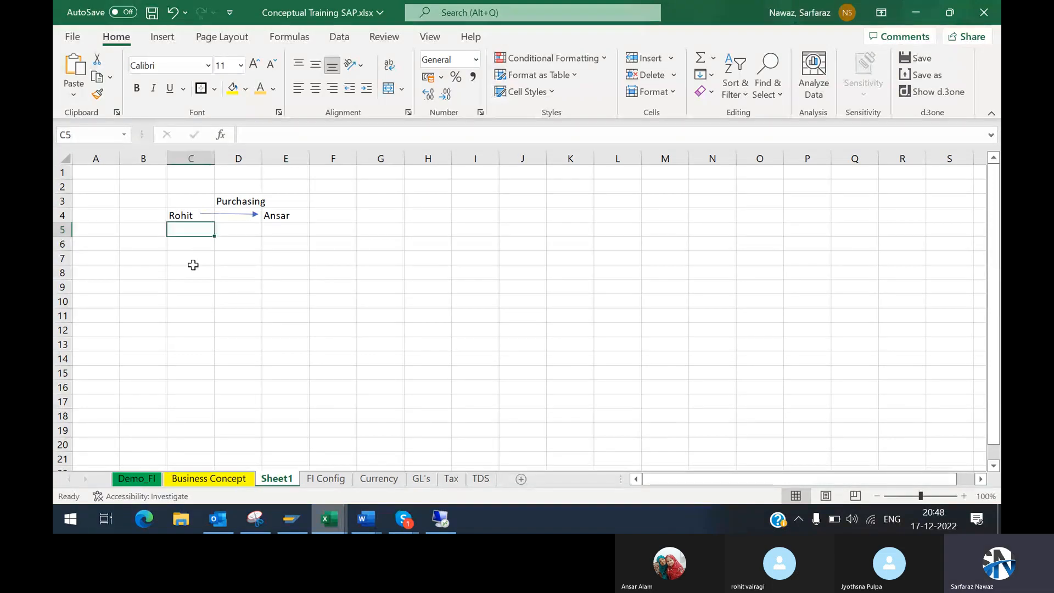
Step: List the two roles below the names by entering Vendor in cell C7 and Customer in cell C8
{"action": "left_click", "coordinate": [193, 263]}
{"action": "type", "text": "Vendor"}
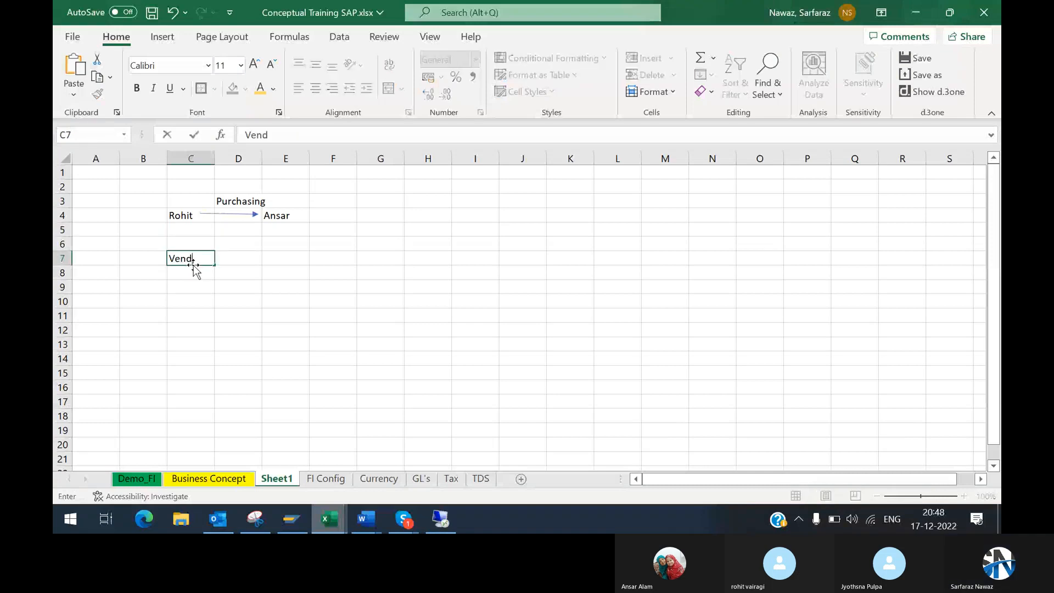
{"action": "key", "text": "Return"}
{"action": "type", "text": "Customer"}
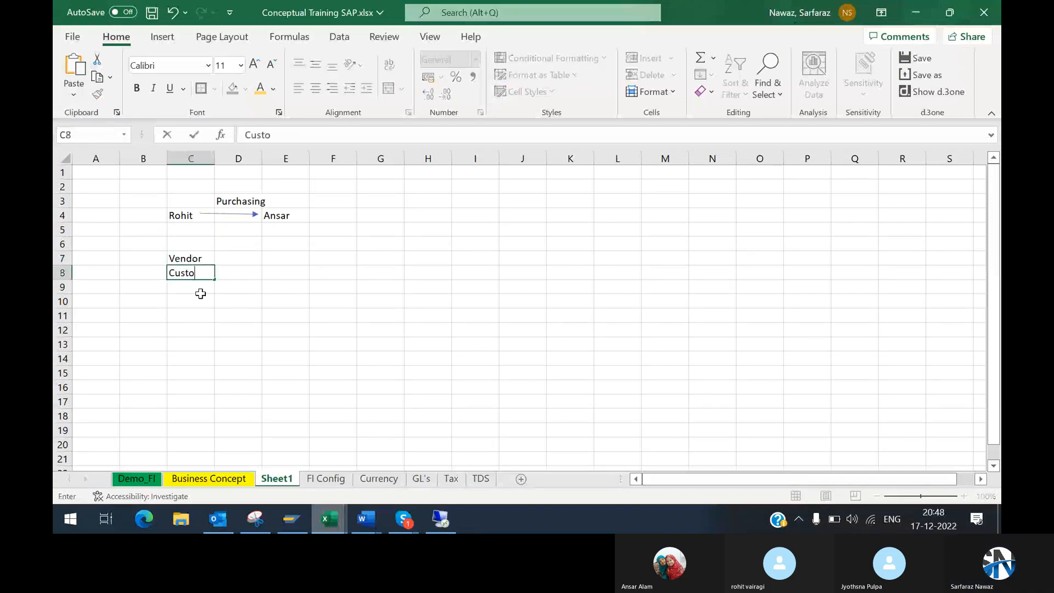
{"action": "key", "text": "Return"}
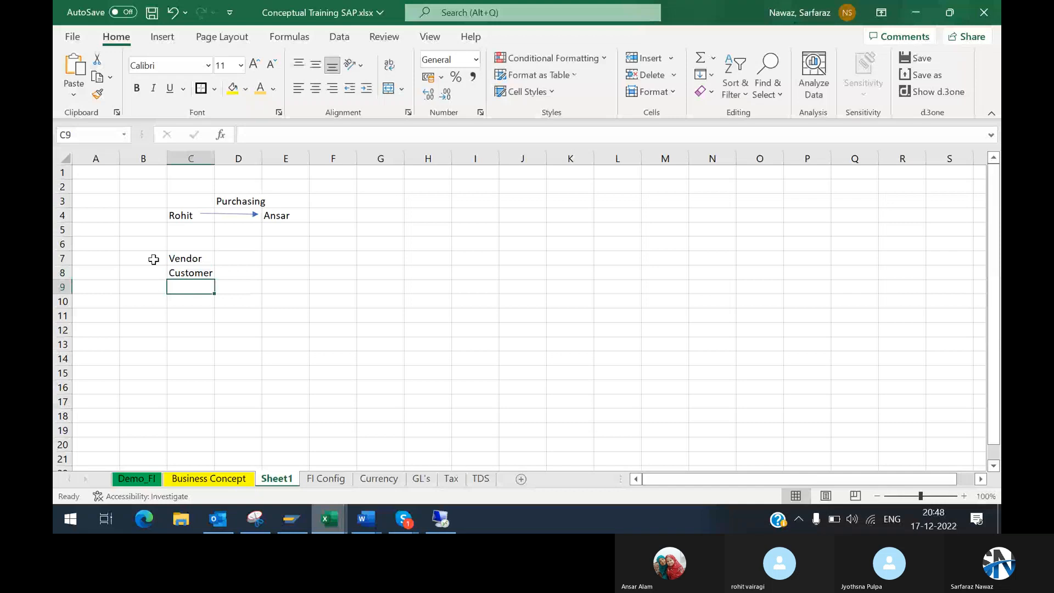
Step: Draw a left brace about 1.11 cm high and 0.79 cm wide in column B, spanning the Vendor and Customer rows
{"action": "left_click", "coordinate": [154, 259]}
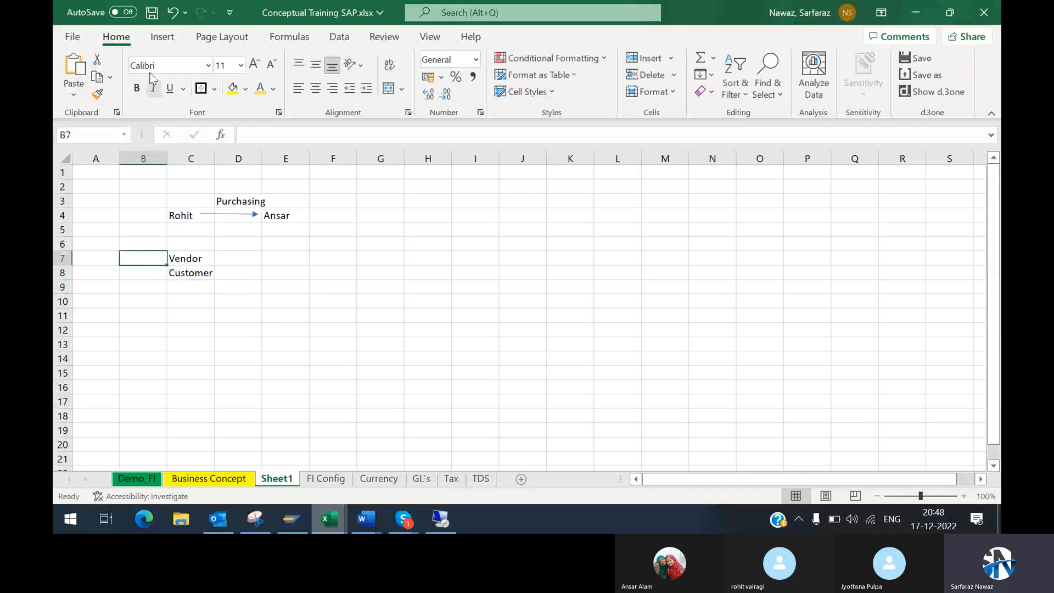
{"action": "left_click", "coordinate": [159, 38]}
{"action": "left_click", "coordinate": [231, 88]}
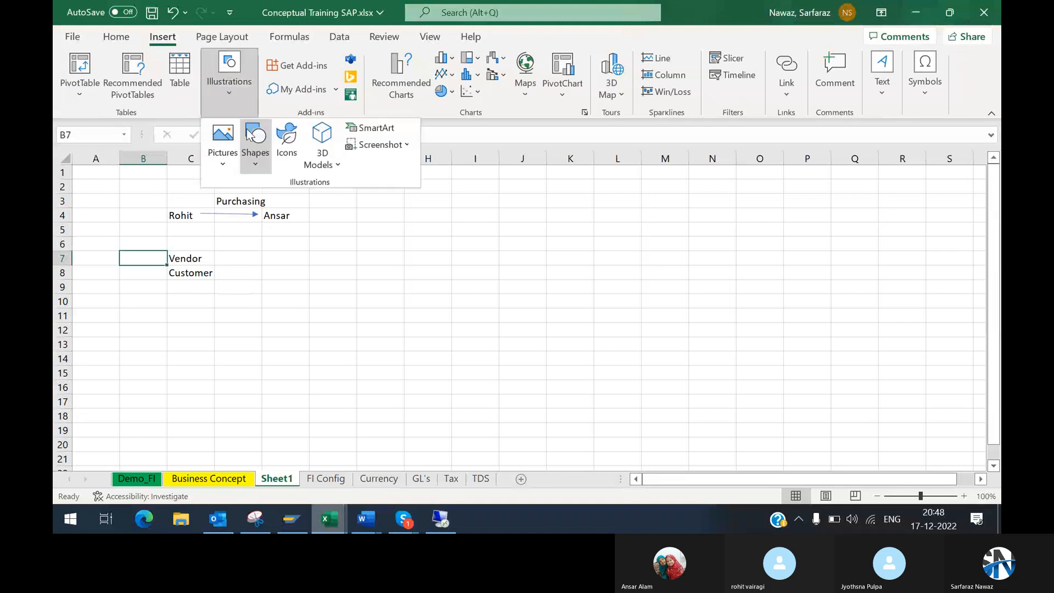
{"action": "left_click", "coordinate": [261, 169]}
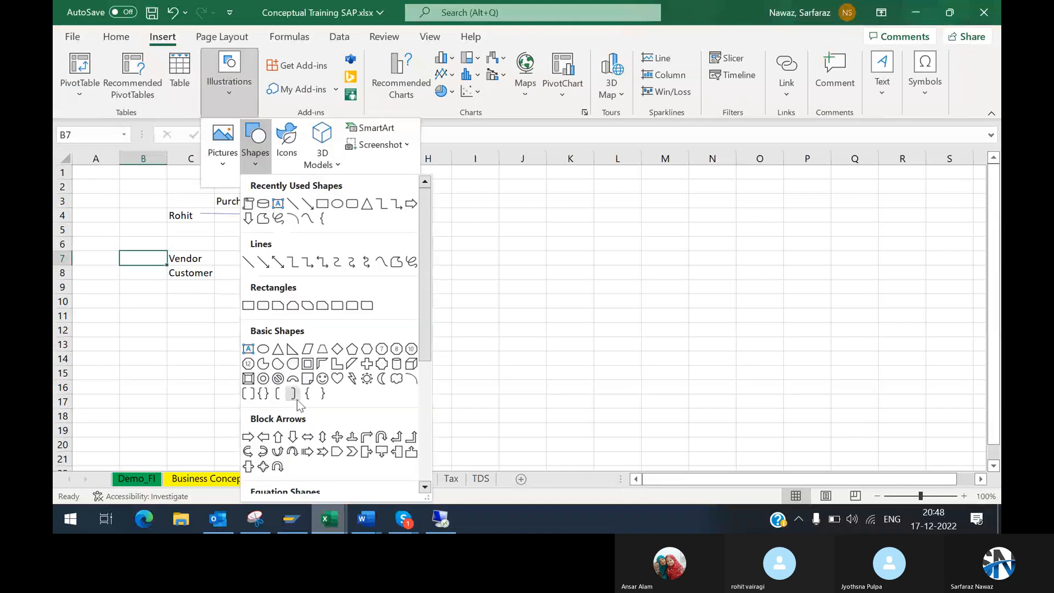
{"action": "left_click", "coordinate": [307, 395]}
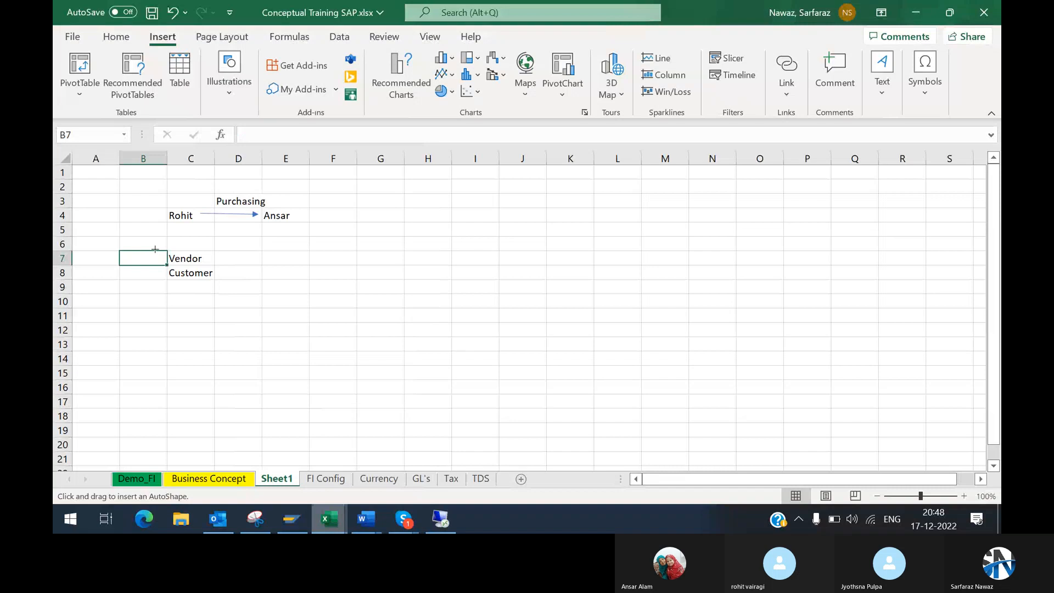
{"action": "left_click_drag", "start_coordinate": [158, 251], "coordinate": [163, 280]}
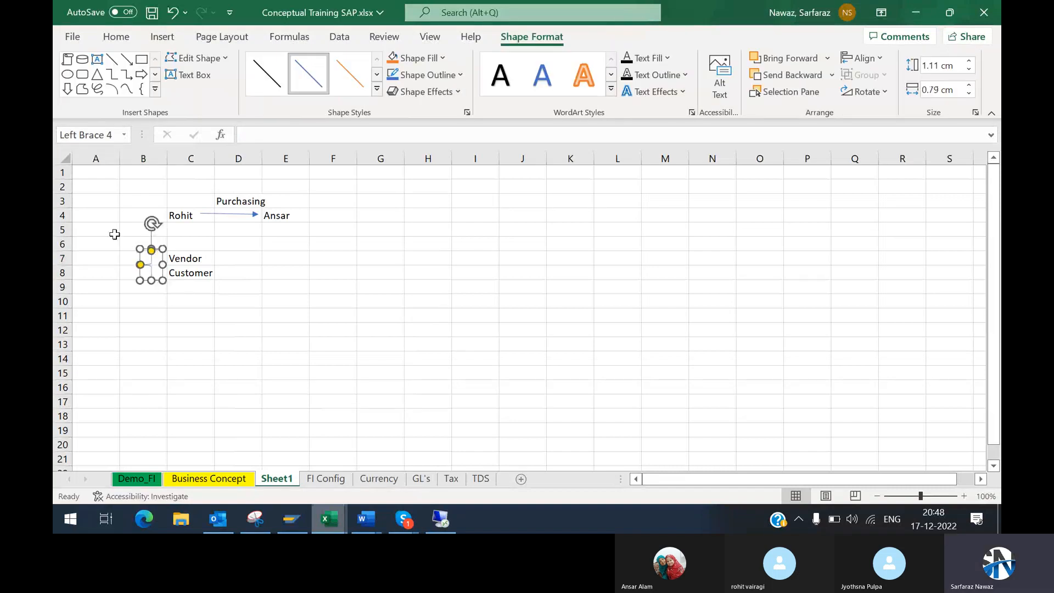
Step: Enter One person in cell A7 as the label in front of the brace
{"action": "left_click", "coordinate": [99, 258]}
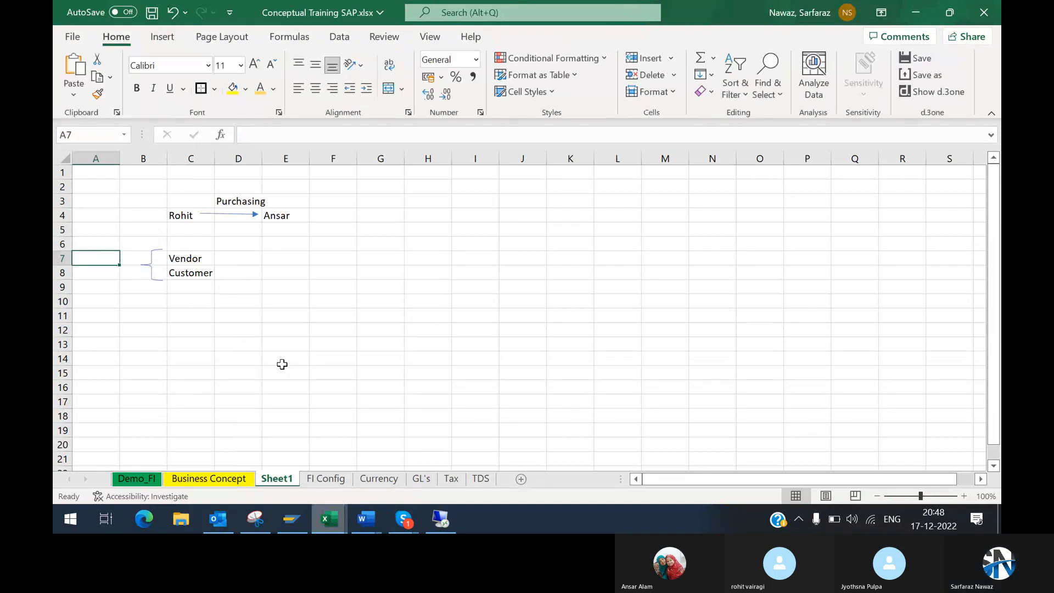
{"action": "type", "text": "One person"}
{"action": "key", "text": "Return"}
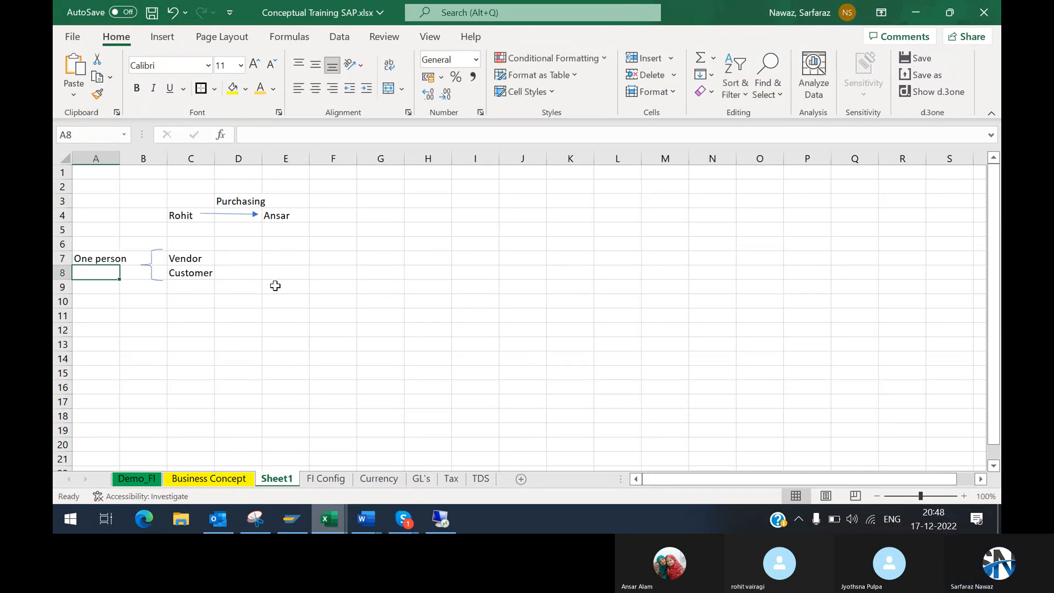
Step: Enter Code 1 in cell D9, diagonally below the Customer entry
{"action": "left_click", "coordinate": [238, 291]}
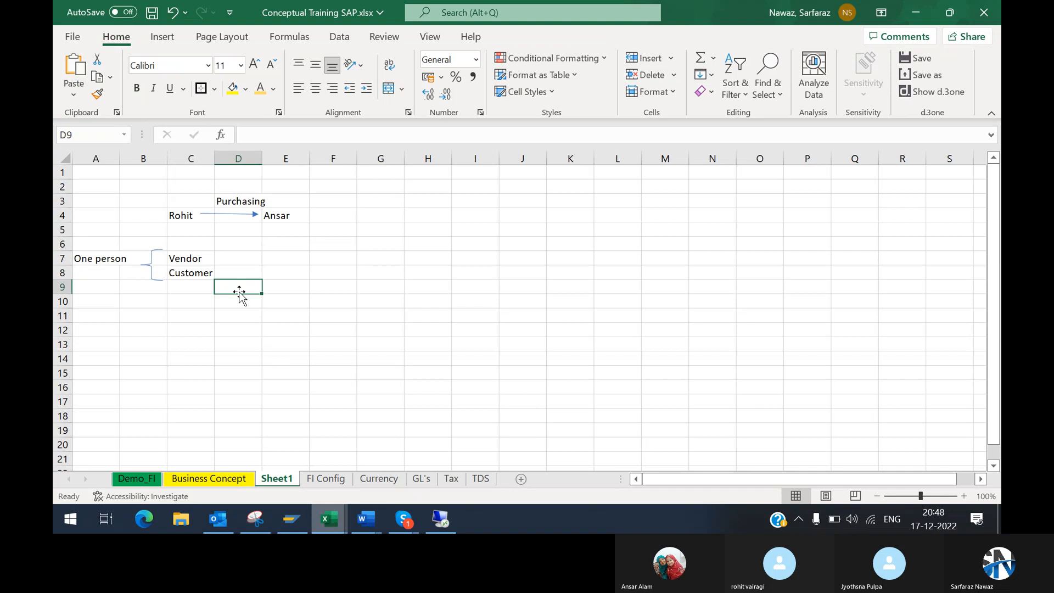
{"action": "type", "text": "Code1"}
{"action": "key", "text": "BackSpace"}
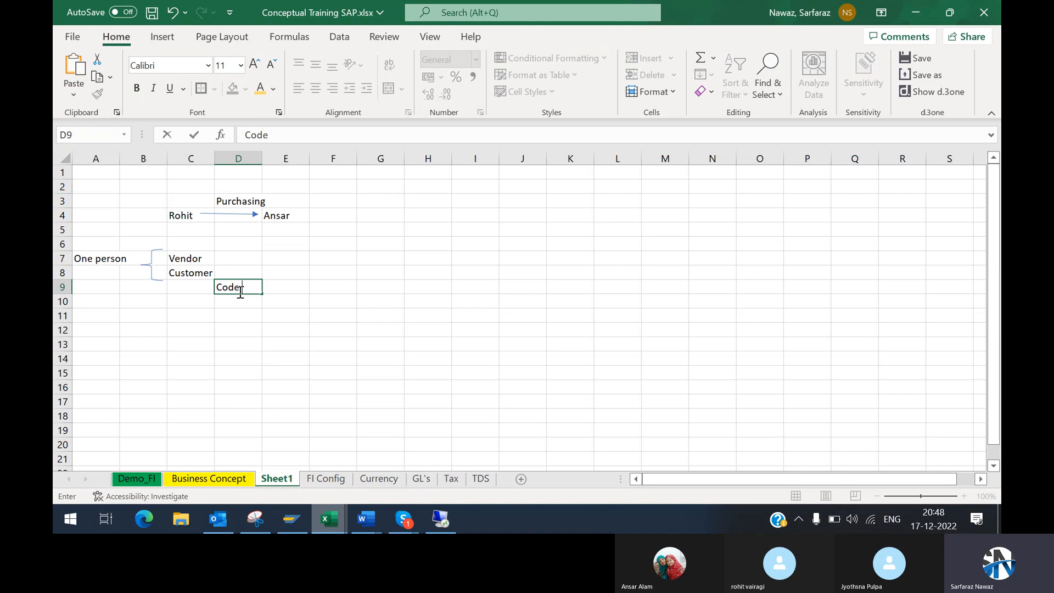
{"action": "type", "text": "1"}
{"action": "key", "text": "Return"}
{"action": "left_click", "coordinate": [368, 289]}
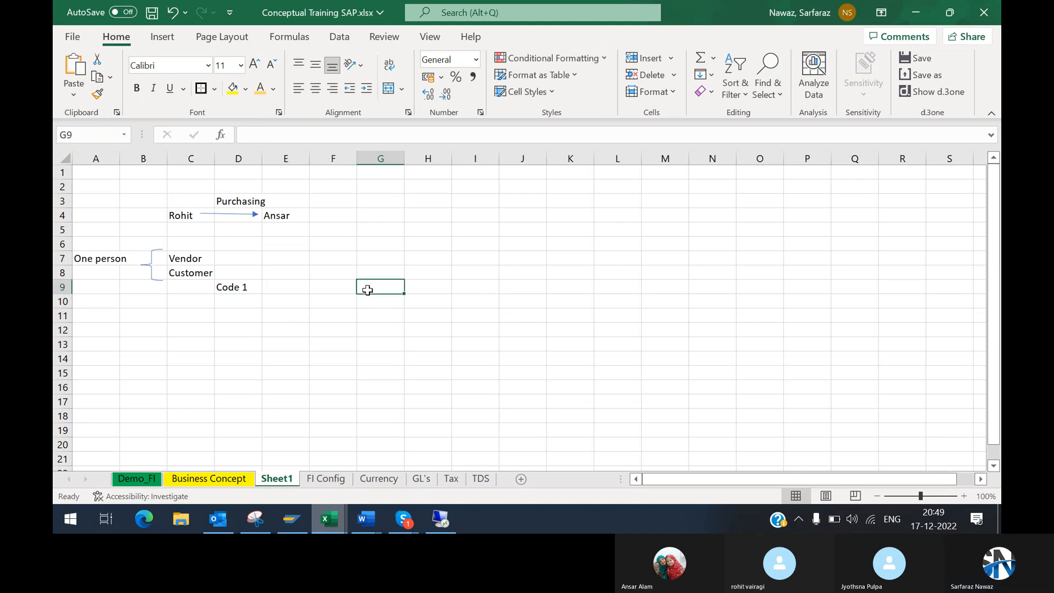
Step: Enter Code2 in cell G9 and General Data in cell C11
{"action": "type", "text": "Code2"}
{"action": "key", "text": "Return"}
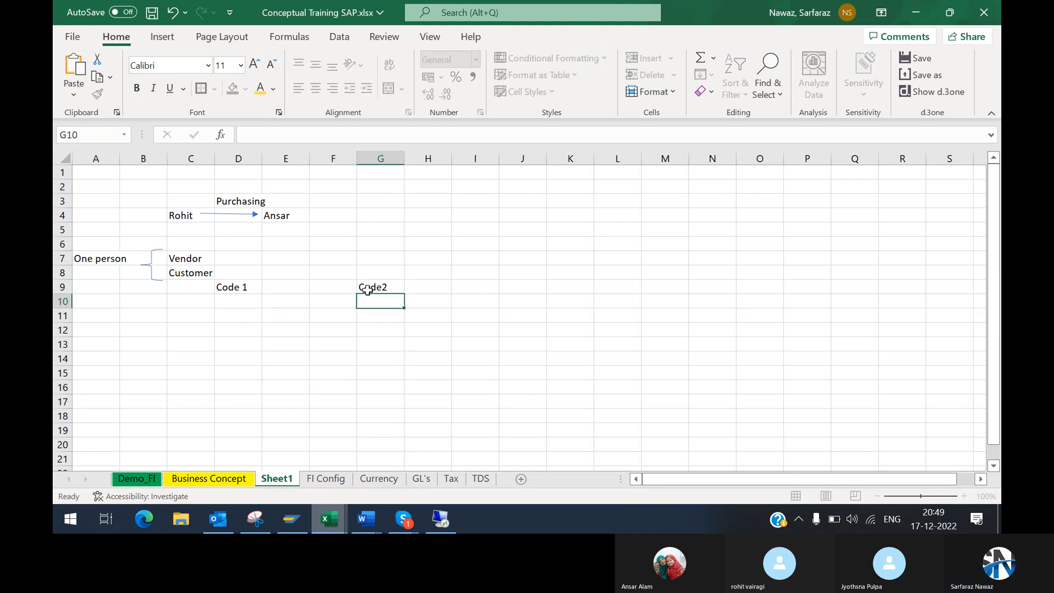
{"action": "left_click", "coordinate": [205, 314]}
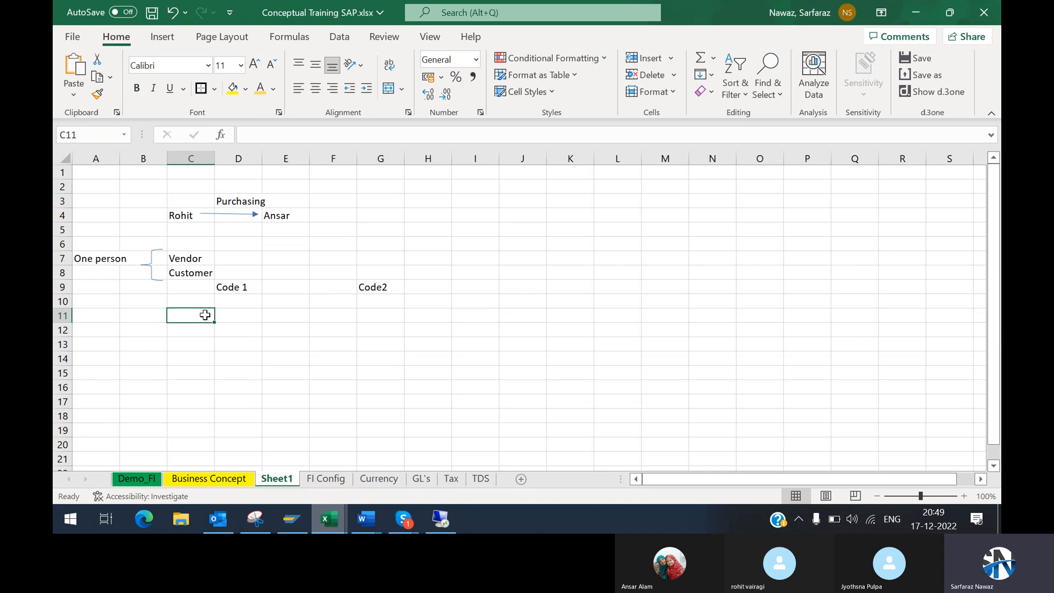
{"action": "type", "text": "Gene"}
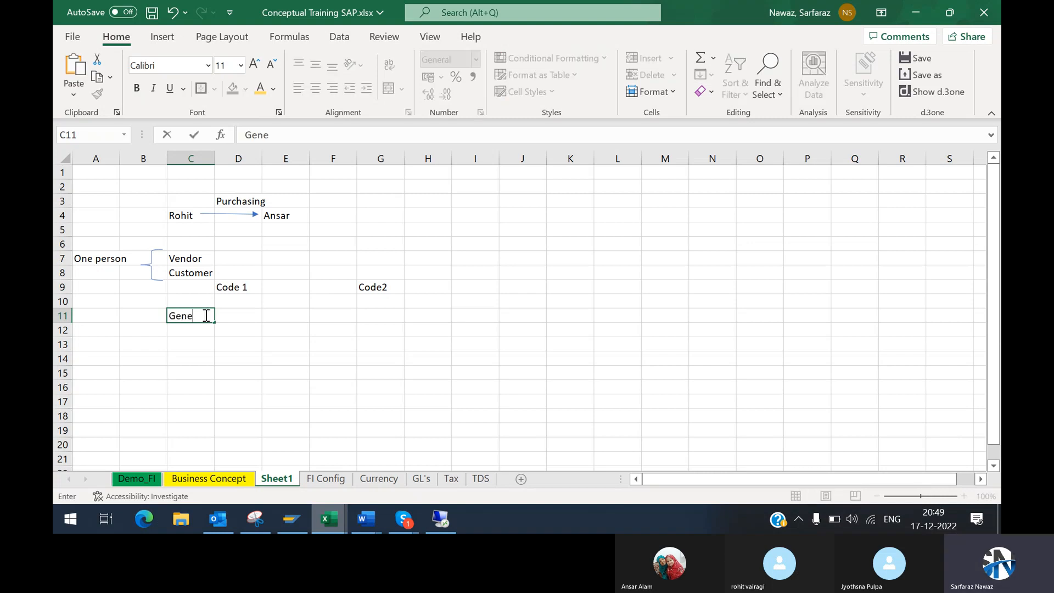
{"action": "type", "text": "ral Data"}
{"action": "key", "text": "Return"}
Step: Enter Purchasing Date in cell C12 and copy it to cell C13 directly below
{"action": "type", "text": "Pur"}
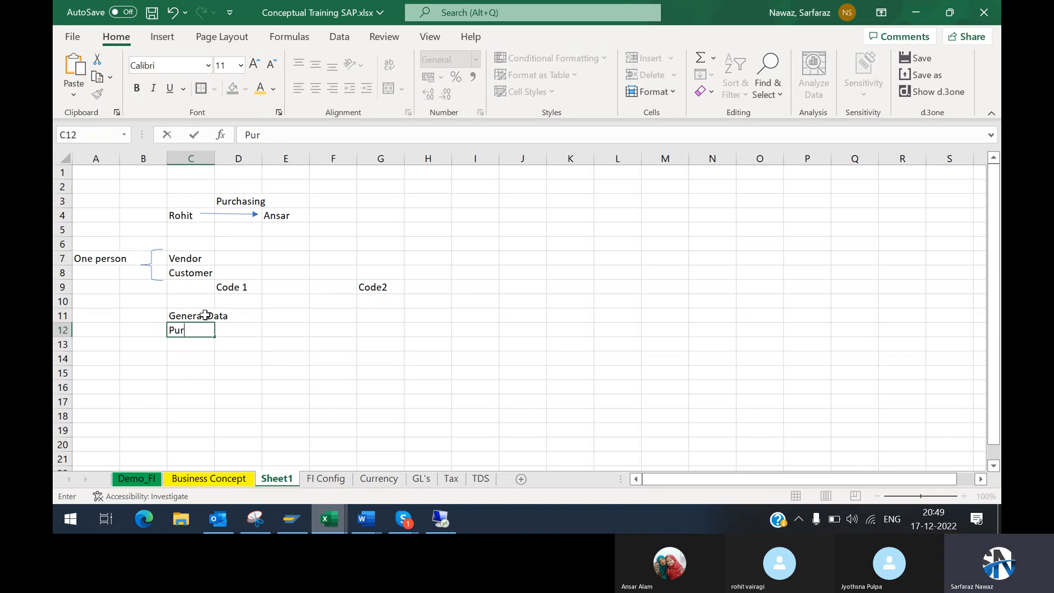
{"action": "type", "text": "chasing Date"}
{"action": "key", "text": "Return"}
{"action": "key", "text": "Up"}
{"action": "key", "text": "ctrl+c"}
{"action": "key", "text": "Down"}
{"action": "key", "text": "ctrl+v"}
Step: Overwrite cell C12, between General Data and Purchasing Date, with Company Code data
{"action": "key", "text": "Up"}
{"action": "type", "text": "Compnay"}
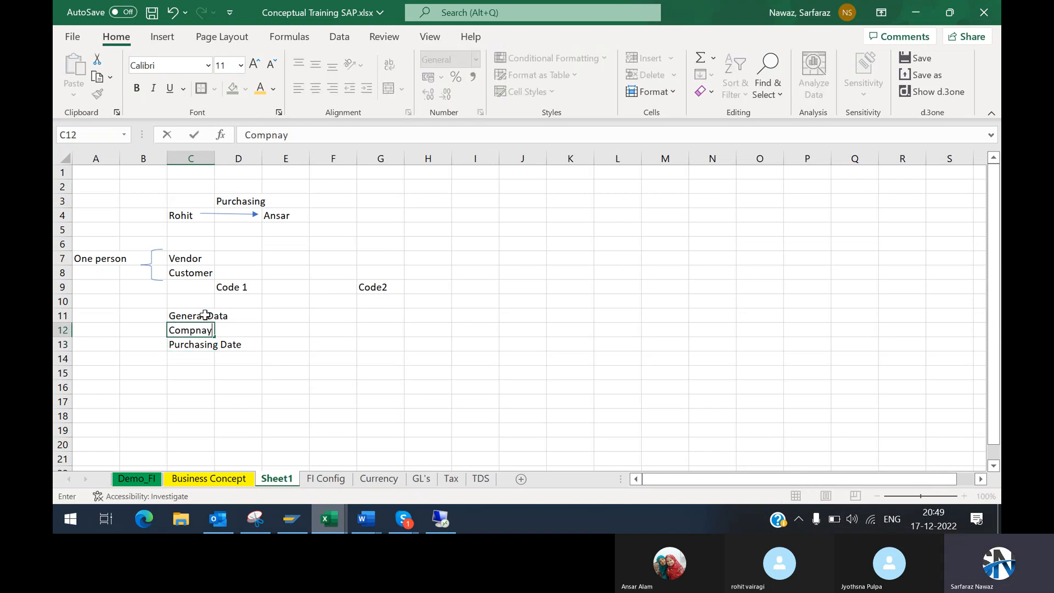
{"action": "key", "text": "Return"}
{"action": "key", "text": "Up"}
{"action": "type", "text": "Company Code da"}
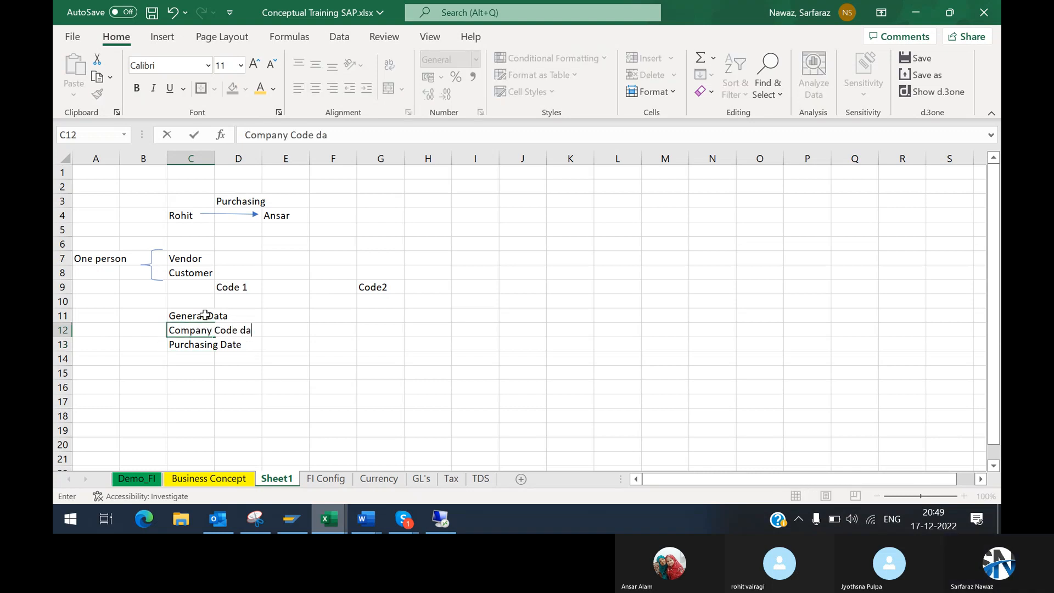
{"action": "type", "text": "ta"}
{"action": "key", "text": "Return"}
Step: Copy the three data labels in C11:C13 to G11:G13 beneath Code2
{"action": "key", "text": "Up"}
{"action": "key", "text": "Up"}
{"action": "key", "text": "shift+Down"}
{"action": "key", "text": "shift+Down"}
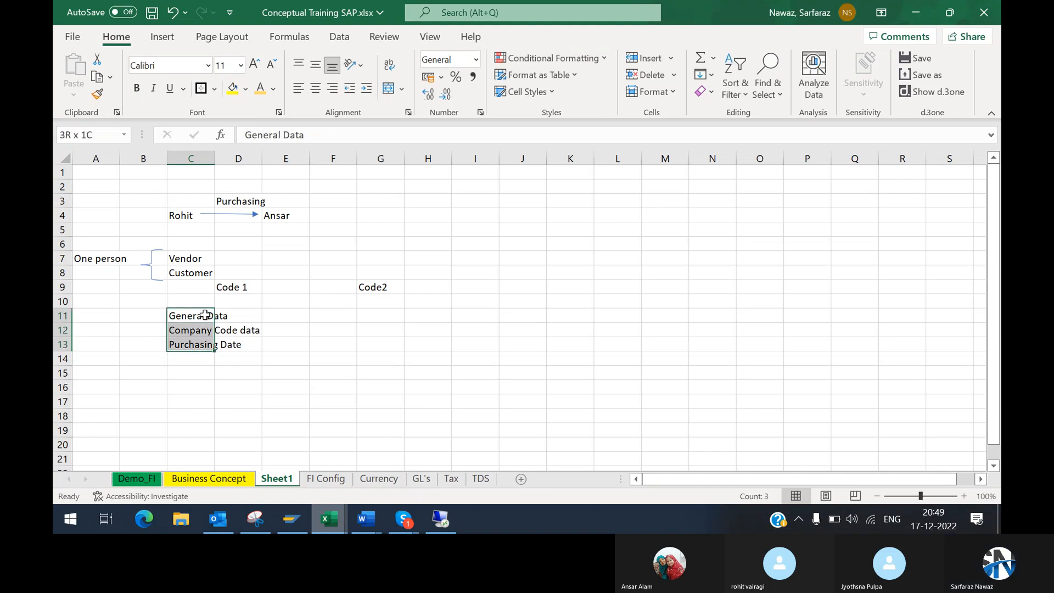
{"action": "key", "text": "ctrl+c"}
{"action": "key", "text": "Right"}
{"action": "key", "text": "Right"}
{"action": "key", "text": "Right"}
{"action": "key", "text": "Right"}
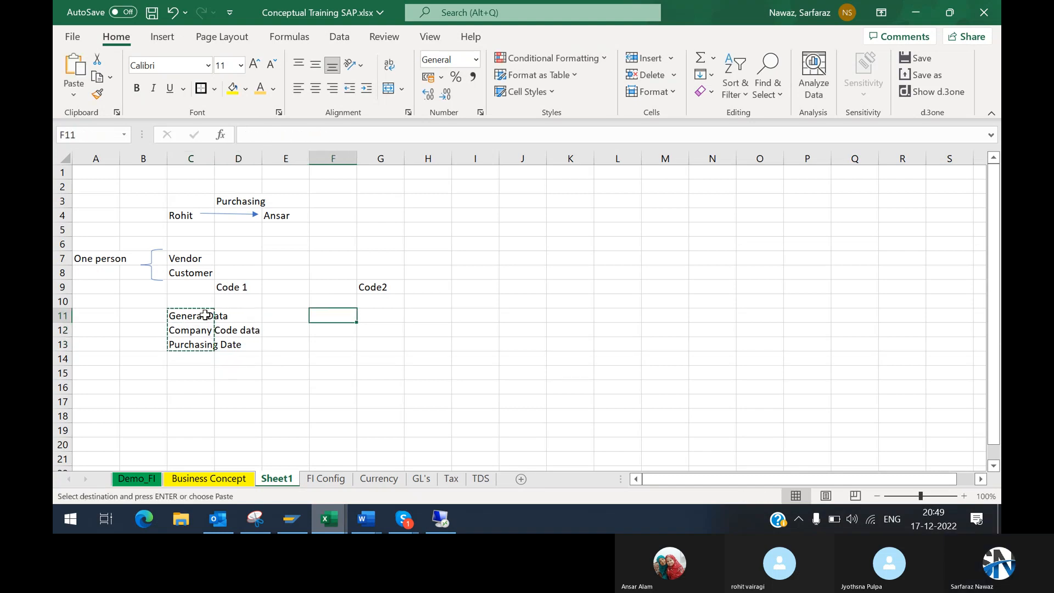
{"action": "key", "text": "Return"}
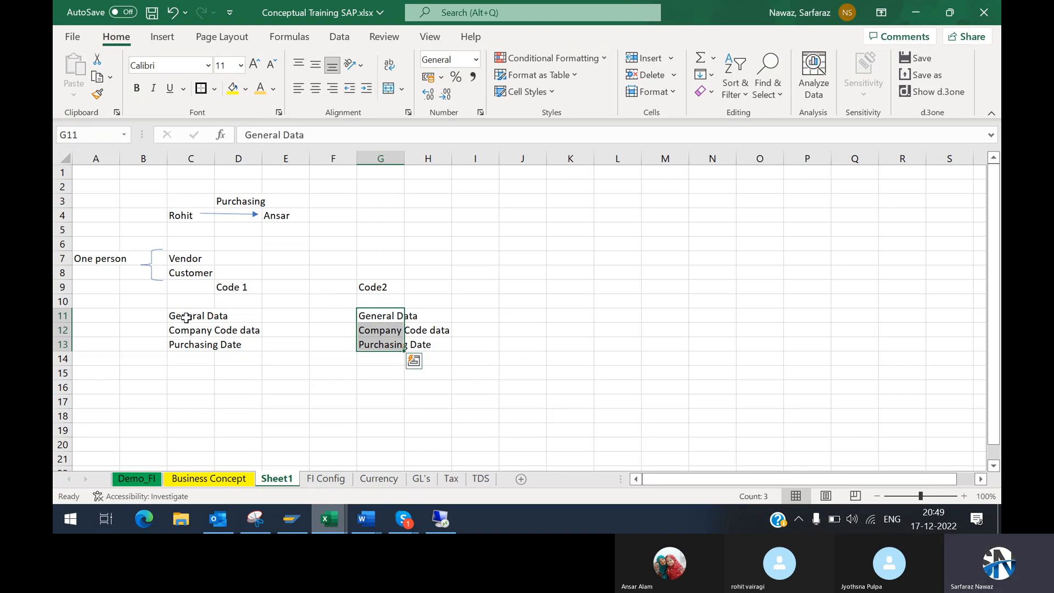
Step: Compare the Code 1 and Code2 entries in row 9 and the General Data entries in row 11
{"action": "left_click", "coordinate": [184, 316]}
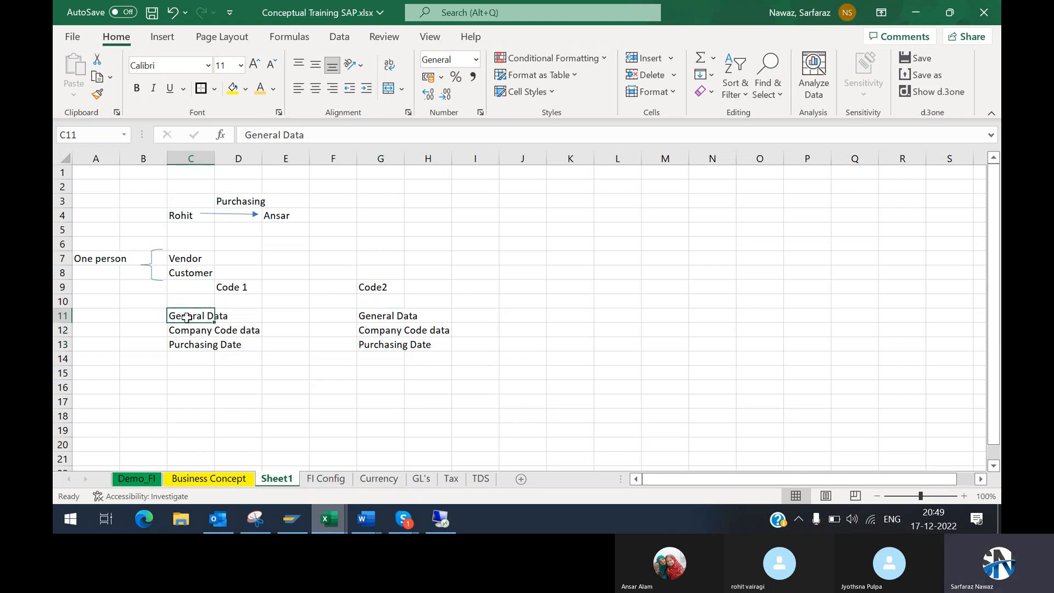
{"action": "left_click", "coordinate": [256, 286]}
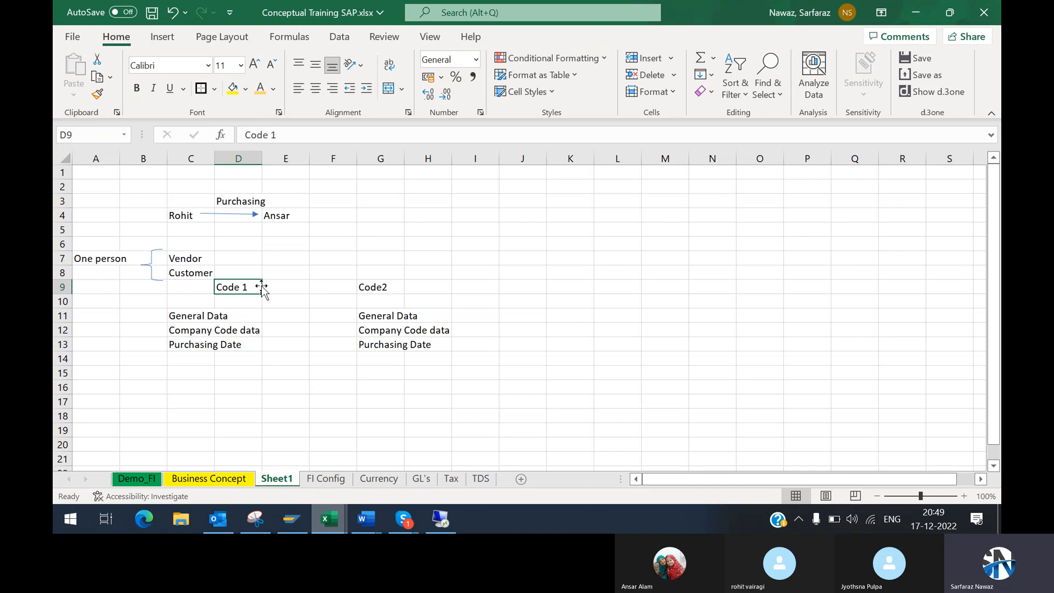
{"action": "left_click_drag", "start_coordinate": [258, 287], "coordinate": [375, 290]}
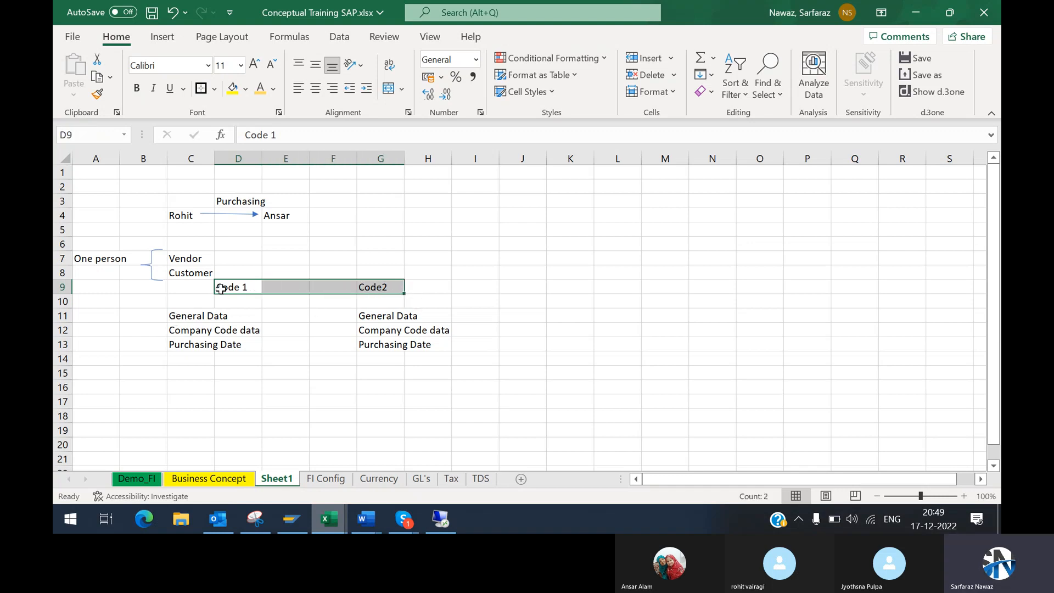
{"action": "left_click", "coordinate": [182, 317]}
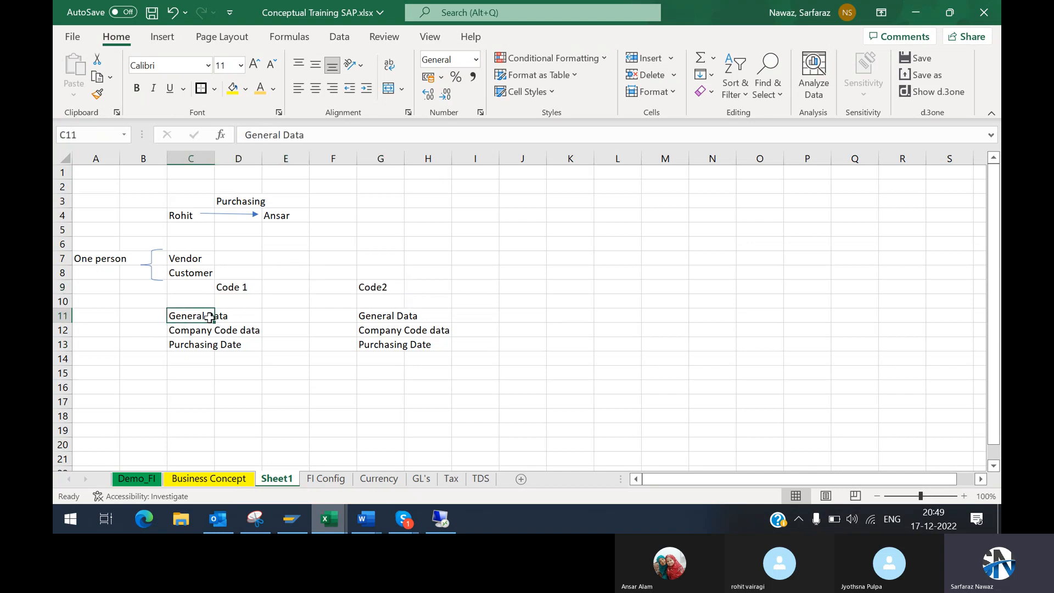
{"action": "left_click_drag", "start_coordinate": [203, 317], "coordinate": [377, 317]}
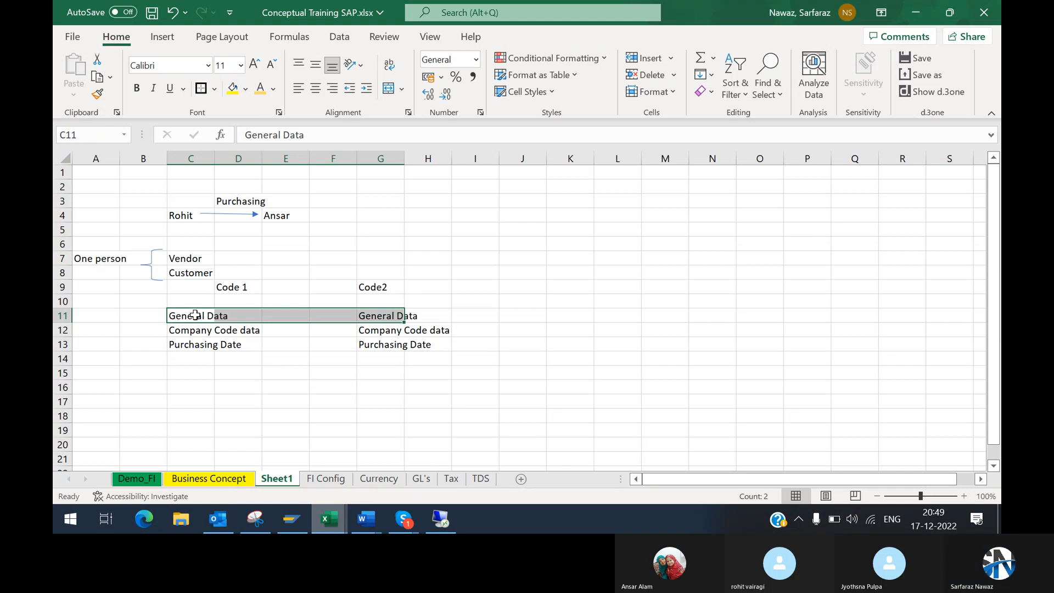
{"action": "left_click", "coordinate": [195, 314]}
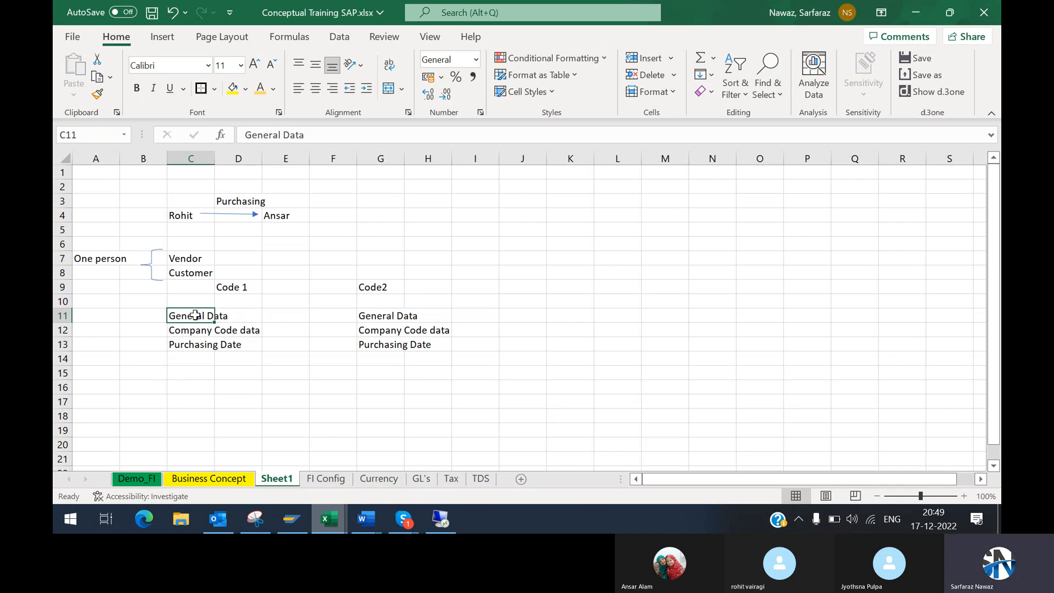
{"action": "left_click", "coordinate": [378, 313], "text": "ctrl"}
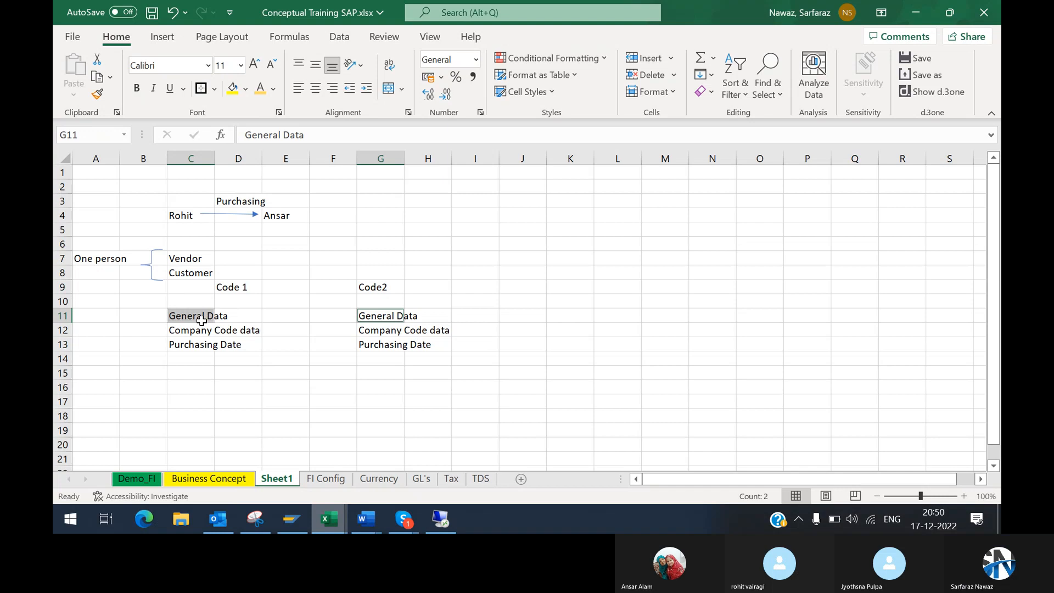
{"action": "left_click_drag", "start_coordinate": [201, 319], "coordinate": [403, 315]}
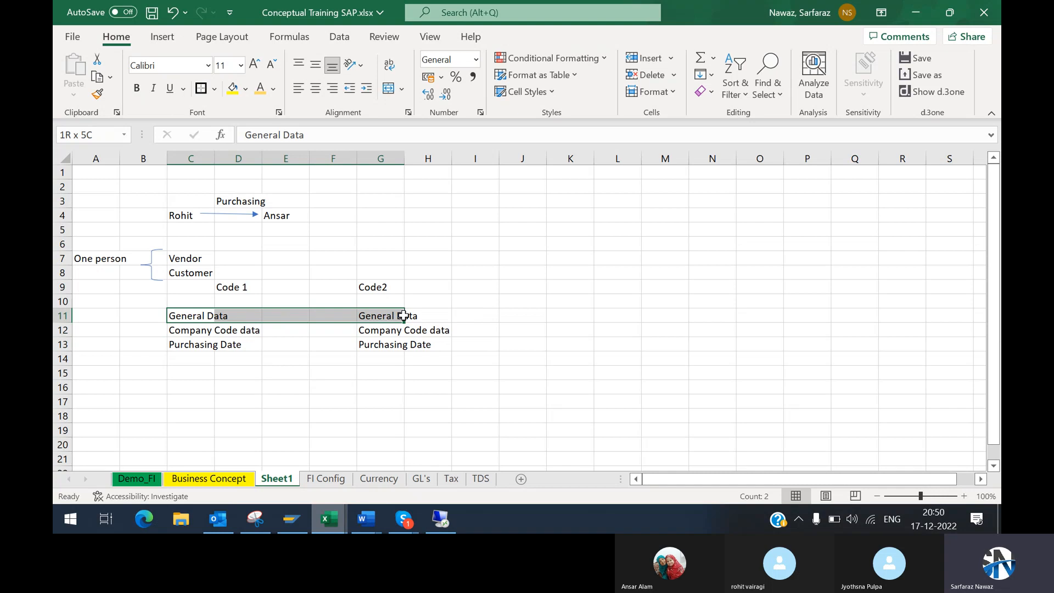
{"action": "left_click_drag", "start_coordinate": [403, 315], "coordinate": [423, 316]}
{"action": "left_click_drag", "start_coordinate": [62, 315], "coordinate": [472, 312]}
{"action": "left_click", "coordinate": [160, 315]}
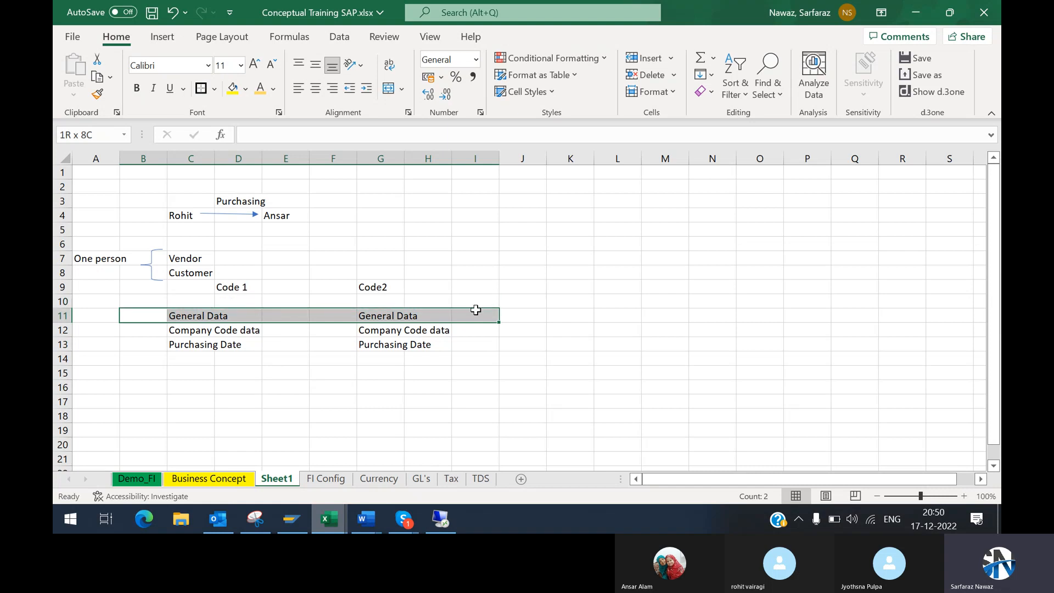
{"action": "left_click_drag", "start_coordinate": [475, 310], "coordinate": [473, 311]}
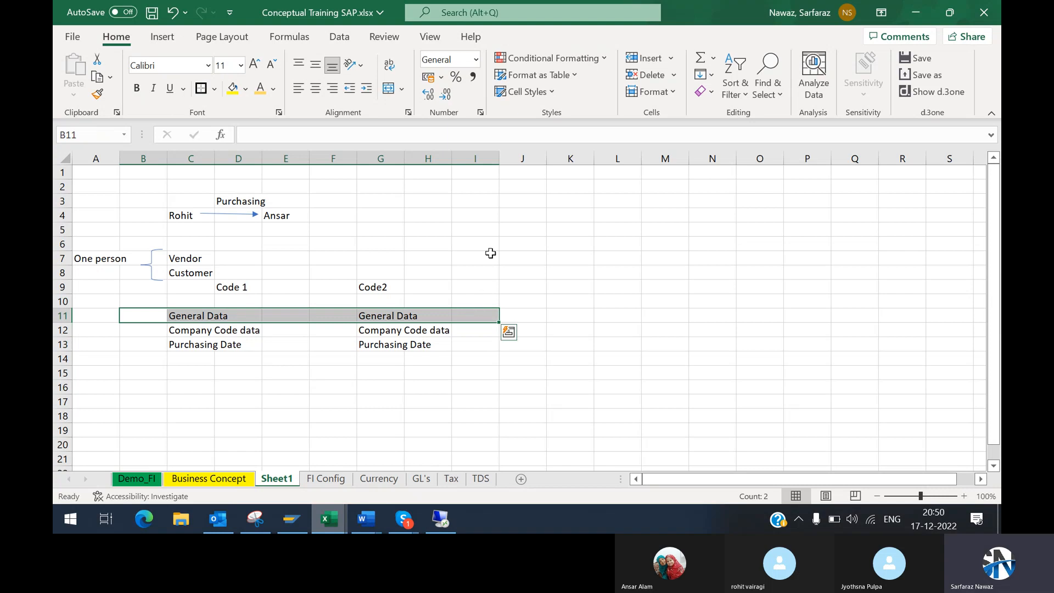
Step: Enter the heading BP - Business Partner in cell J7
{"action": "left_click", "coordinate": [519, 252]}
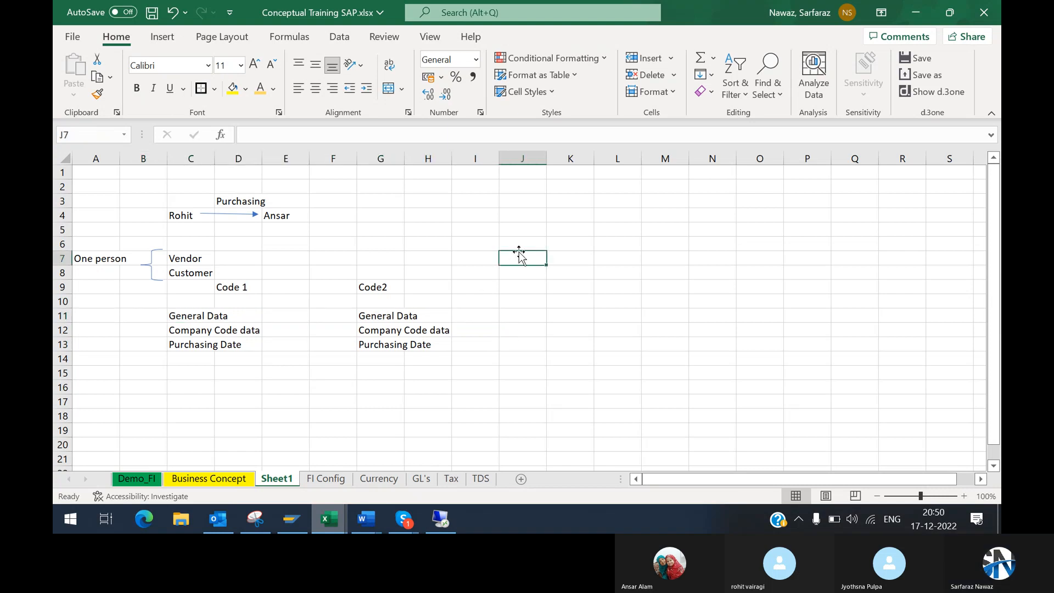
{"action": "left_click", "coordinate": [520, 239]}
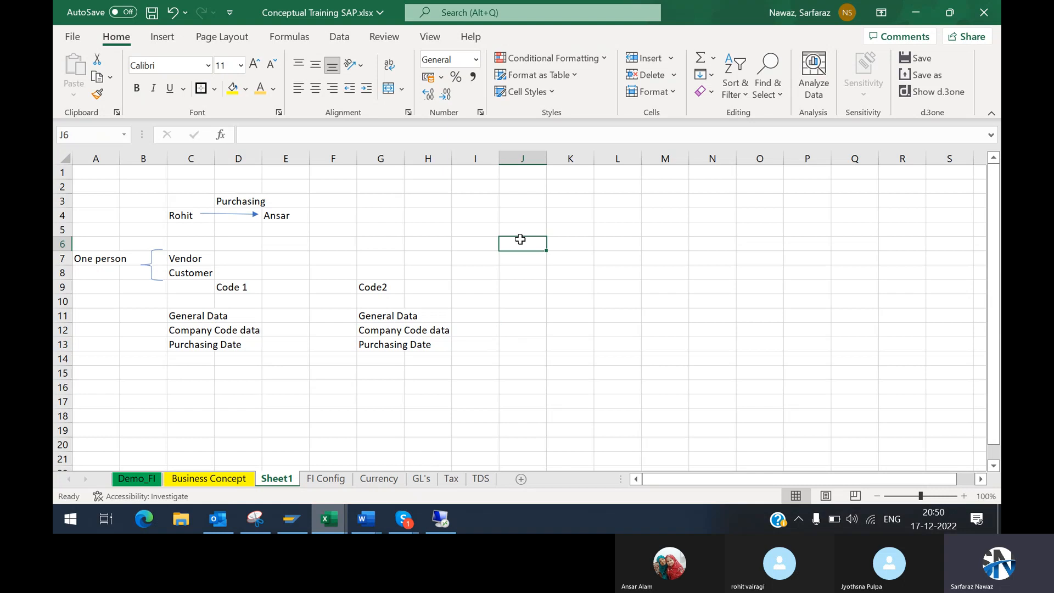
{"action": "left_click", "coordinate": [528, 261]}
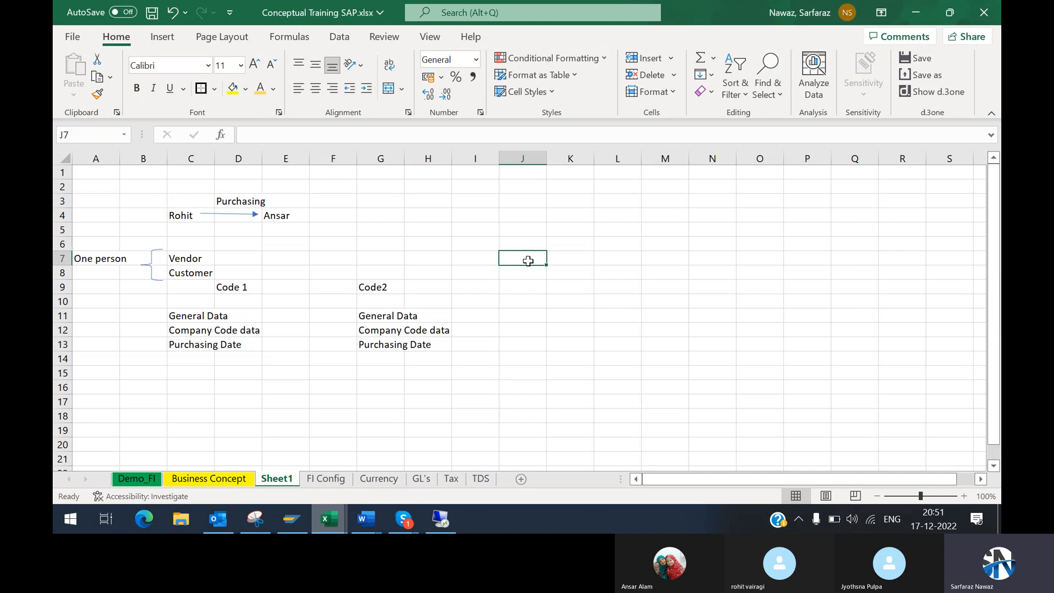
{"action": "type", "text": "BP -"}
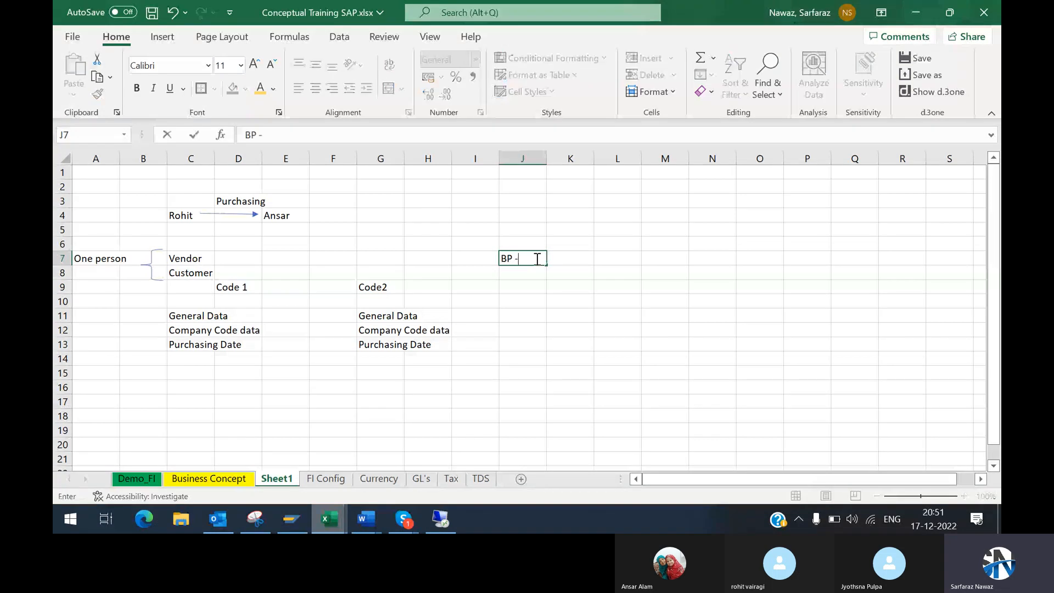
{"action": "type", "text": " Business Partner"}
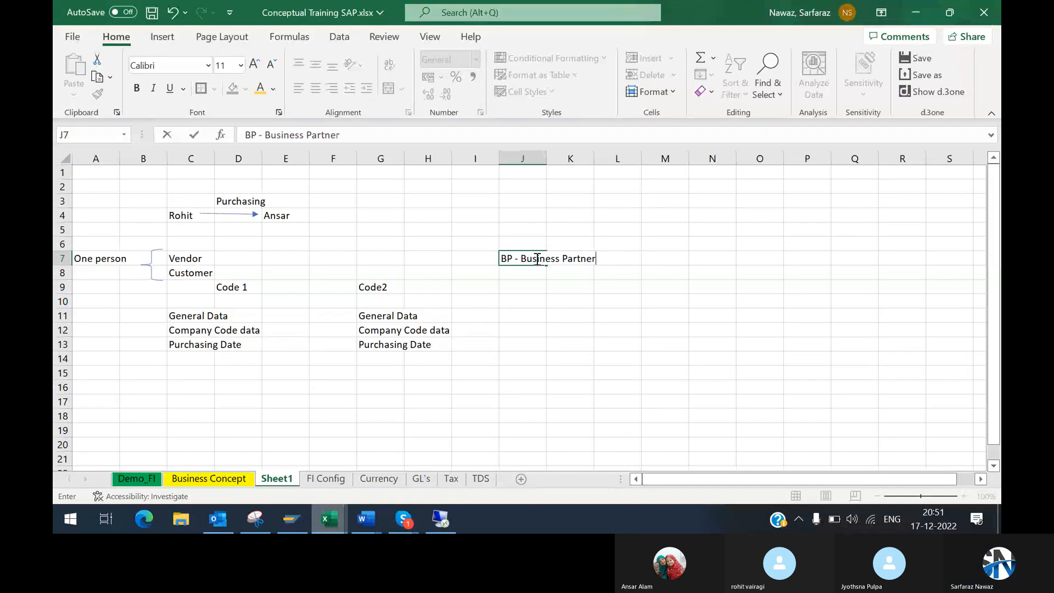
{"action": "key", "text": "Return"}
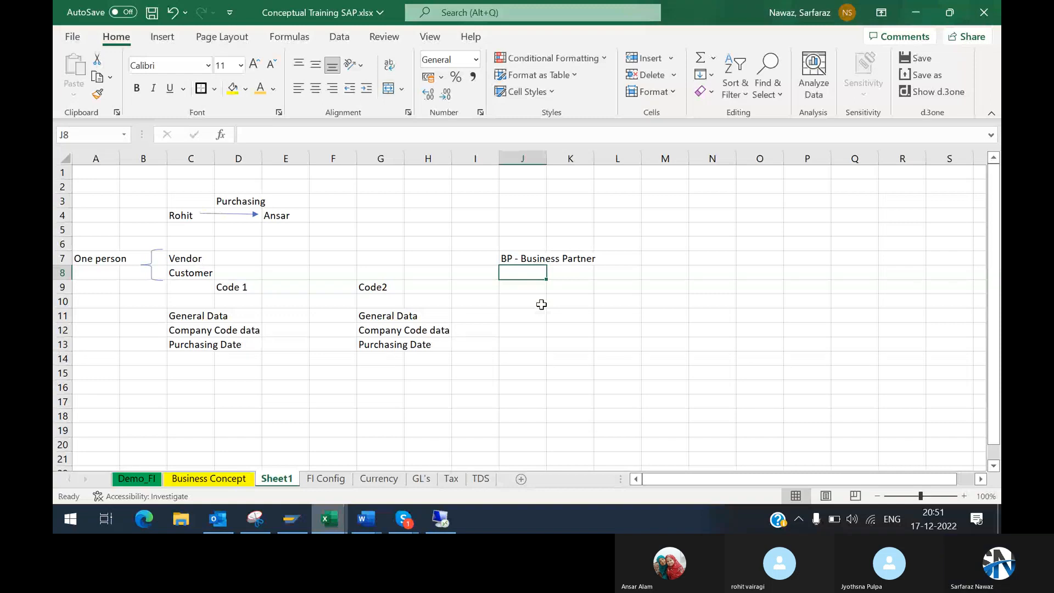
Step: Enter Role wise Vendor and Customer determination in cell J8 below the BP heading
{"action": "type", "text": "Role wise"}
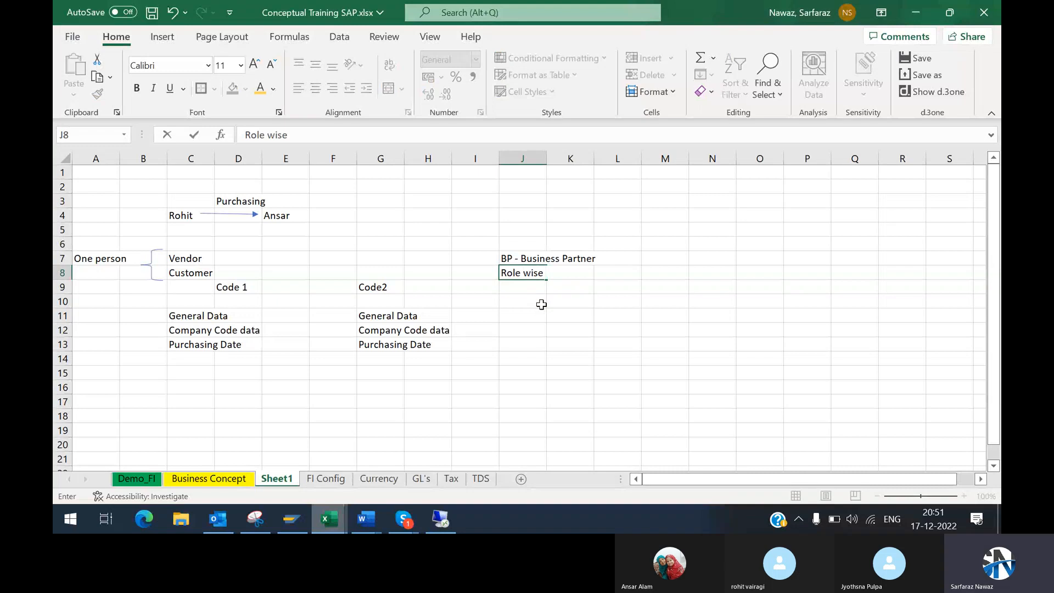
{"action": "type", "text": " Vendor and Cust"}
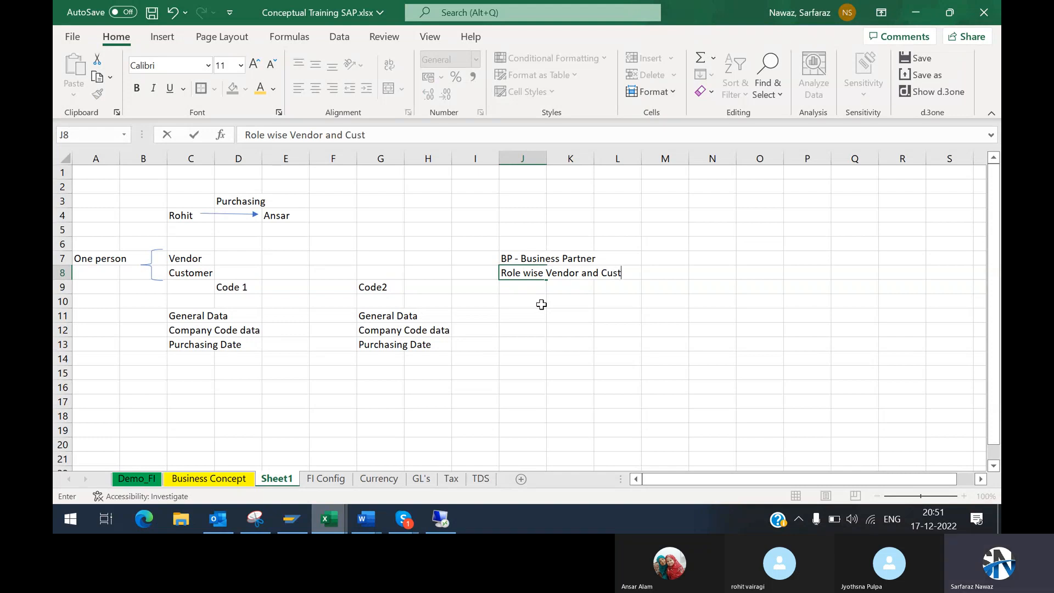
{"action": "type", "text": "omer determina"}
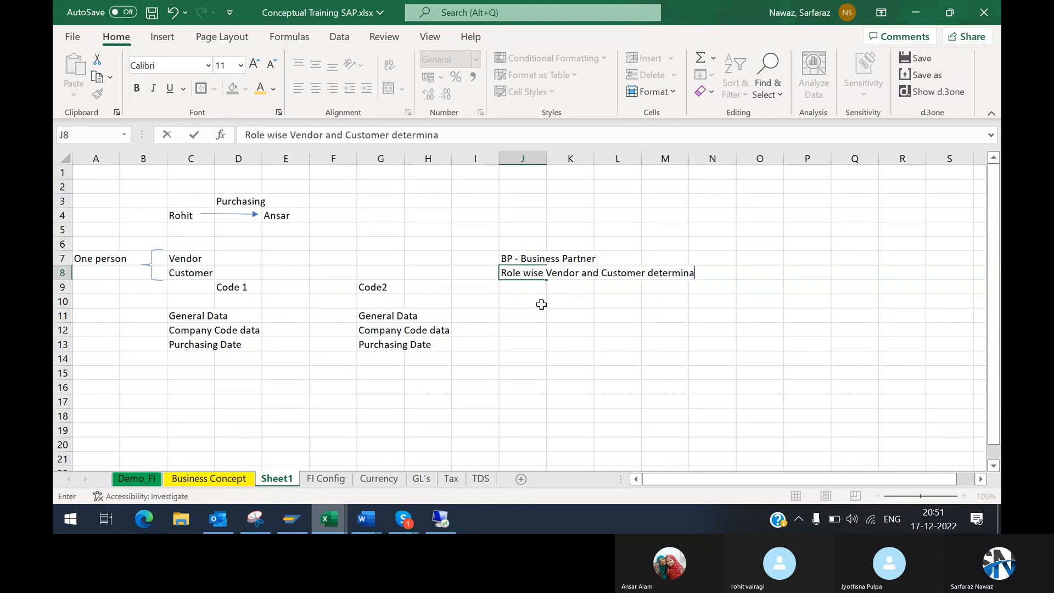
{"action": "type", "text": "tion"}
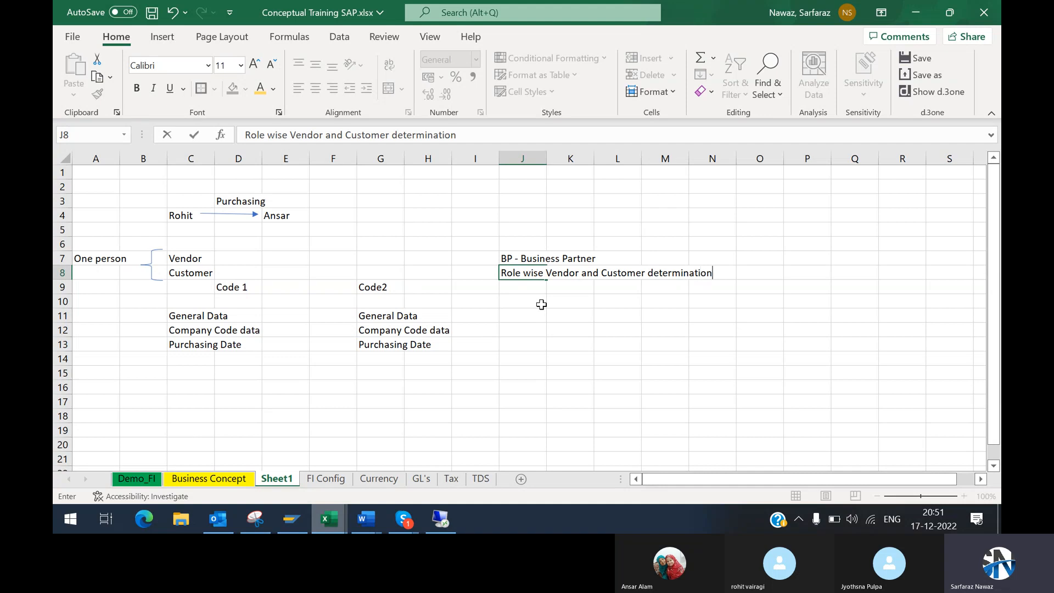
{"action": "key", "text": "Return"}
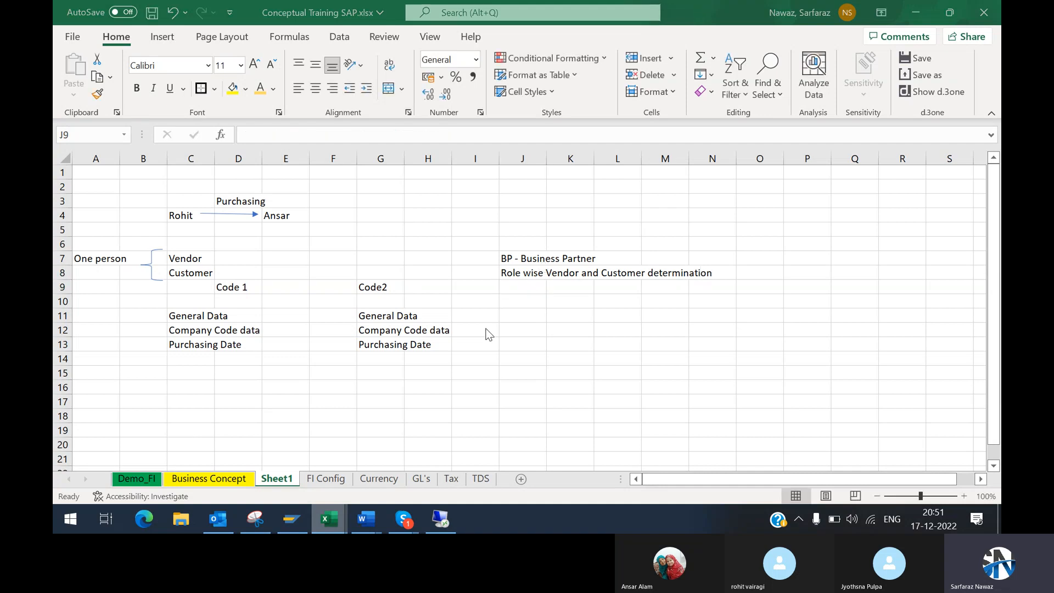
Step: Switch to the remote SAP Create Organization screen, look at the Create in BP role choices, and return to the Excel workbook
{"action": "key", "text": "alt+Tab"}
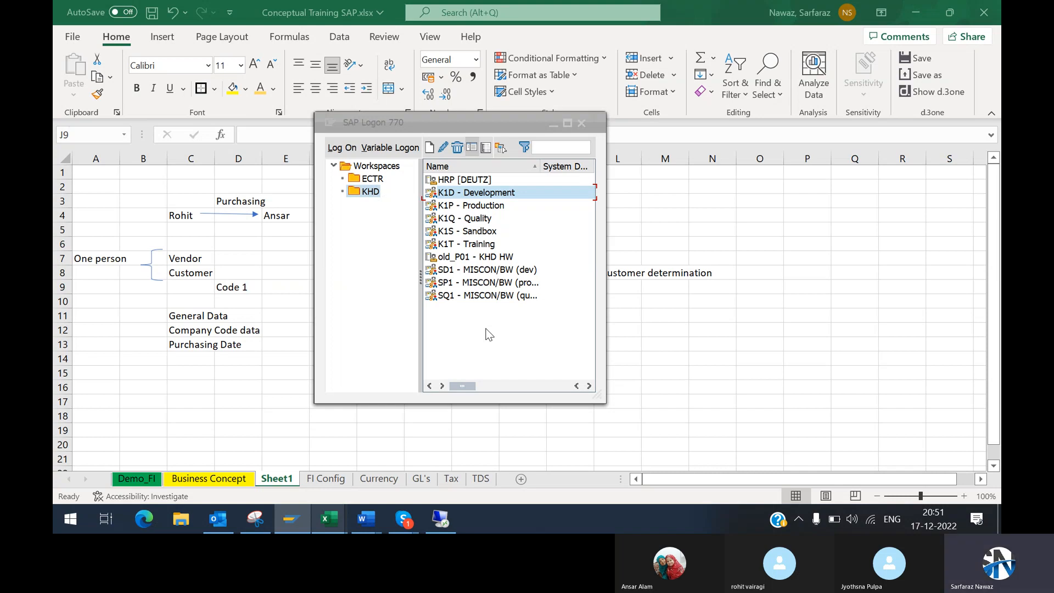
{"action": "key", "text": "alt+Tab"}
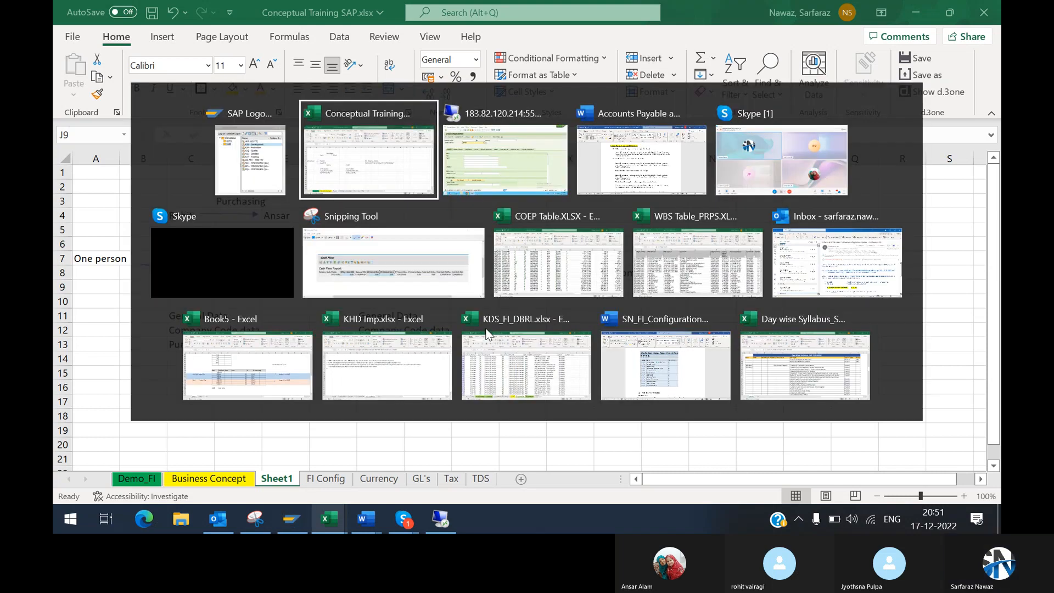
{"action": "key", "text": "alt+Tab"}
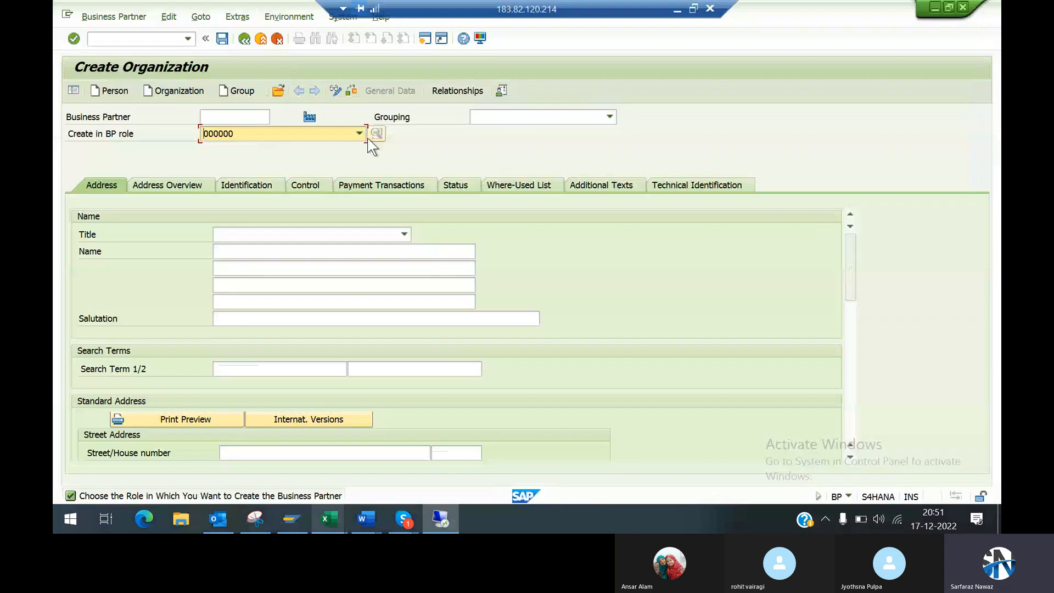
{"action": "left_click", "coordinate": [359, 134]}
{"action": "left_click", "coordinate": [436, 160]}
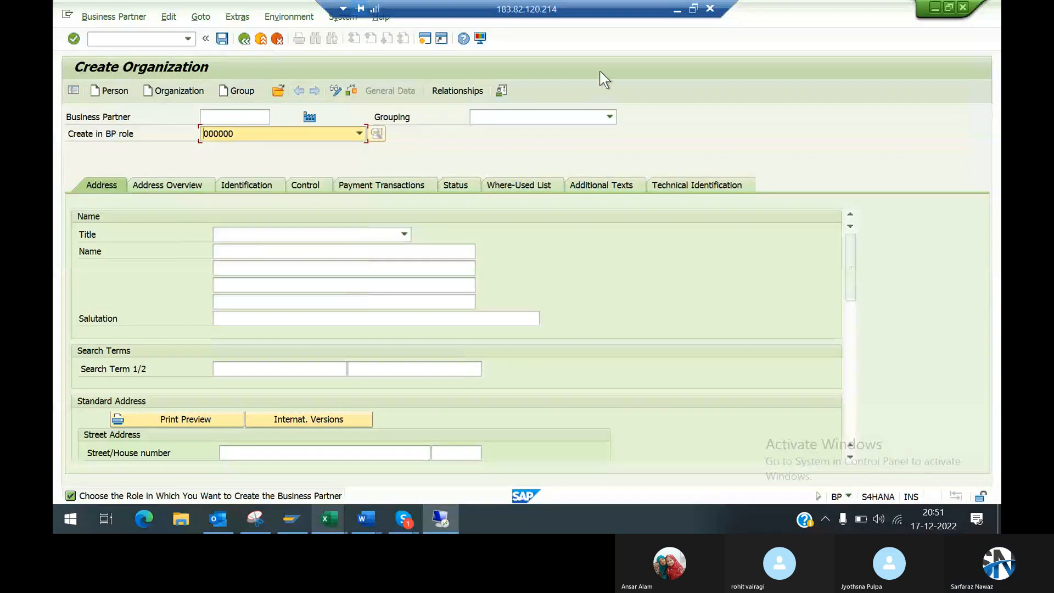
{"action": "left_click", "coordinate": [679, 16]}
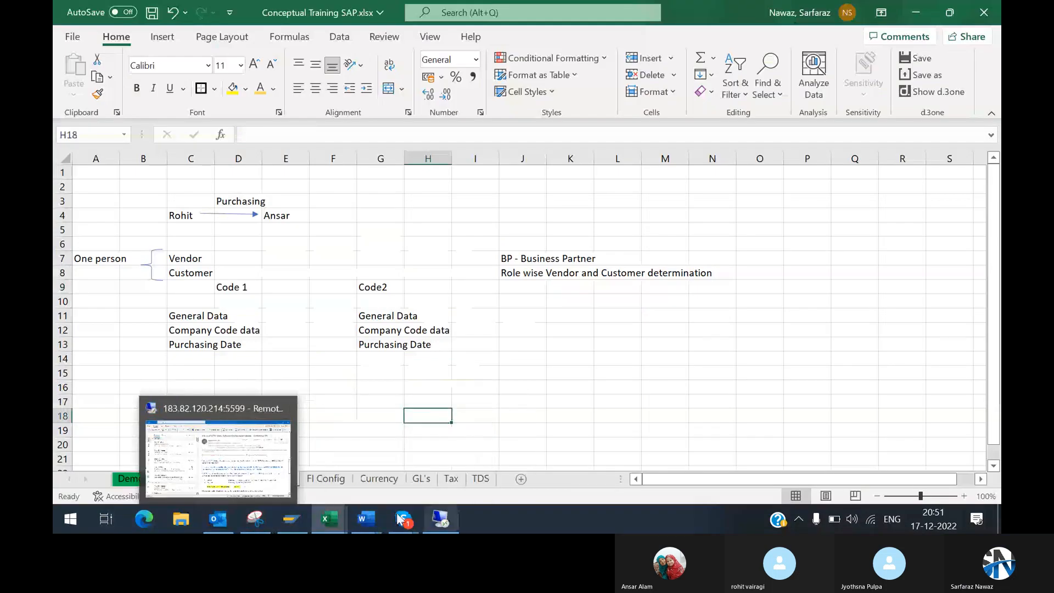
Step: Switch to the Word document Accounts Payable and Accounts Receivable in SAP S4 HANA.docx and find the Business Partners Role line
{"action": "mouse_move", "coordinate": [366, 518]}
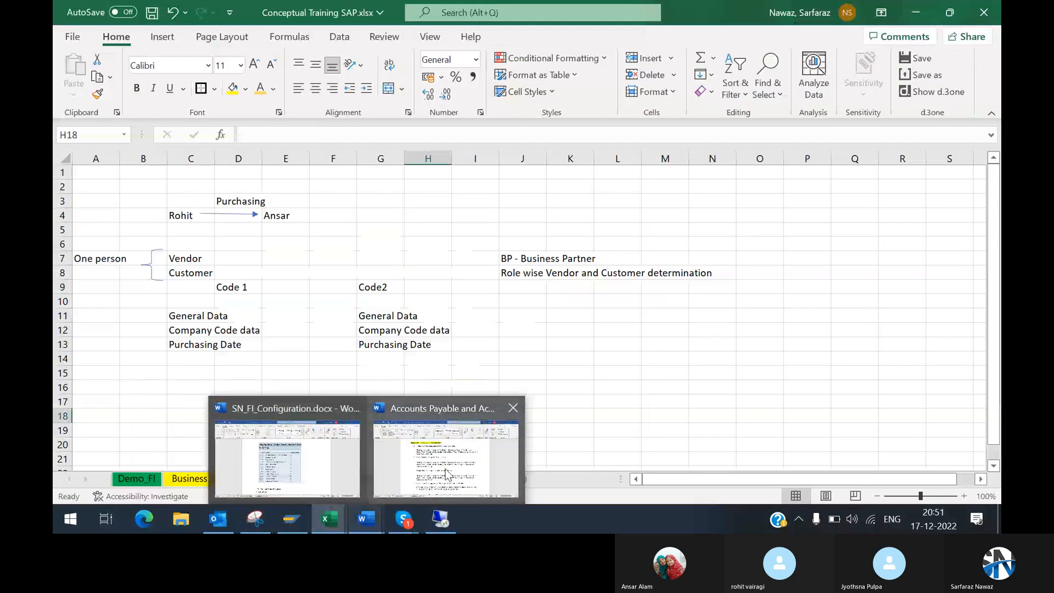
{"action": "left_click", "coordinate": [448, 473]}
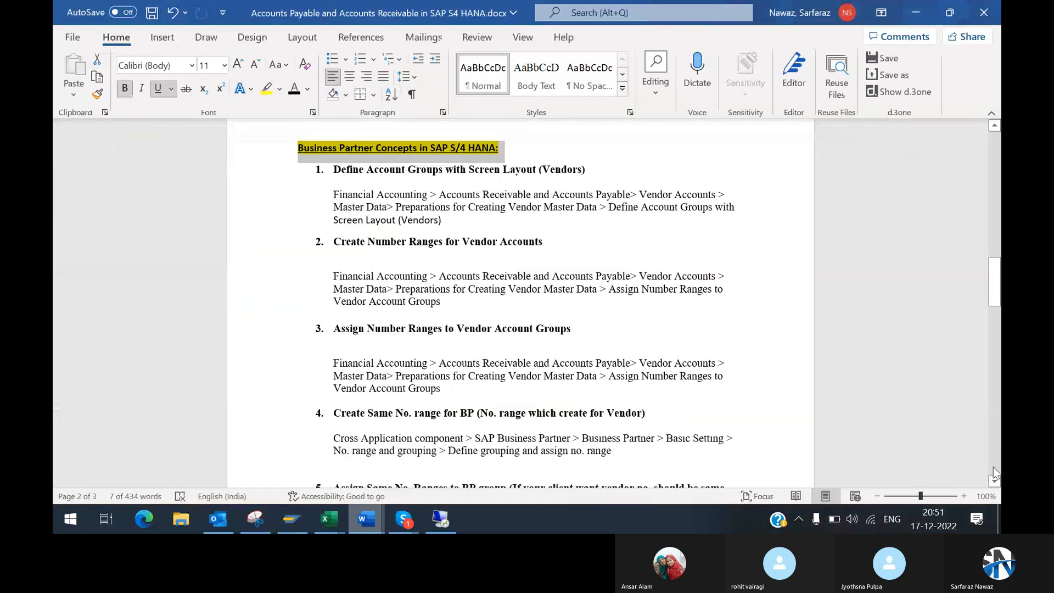
{"action": "scroll", "coordinate": [993, 466], "scroll_direction": "down", "scroll_amount": 10}
{"action": "scroll", "coordinate": [993, 466], "scroll_direction": "down", "scroll_amount": 3}
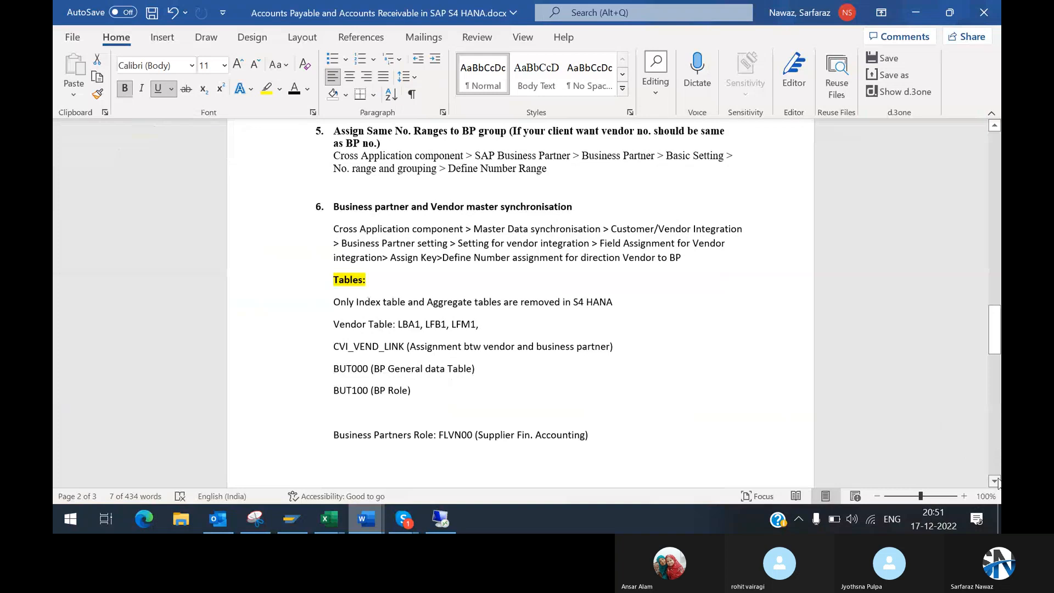
{"action": "scroll", "coordinate": [997, 482], "scroll_direction": "down", "scroll_amount": 8}
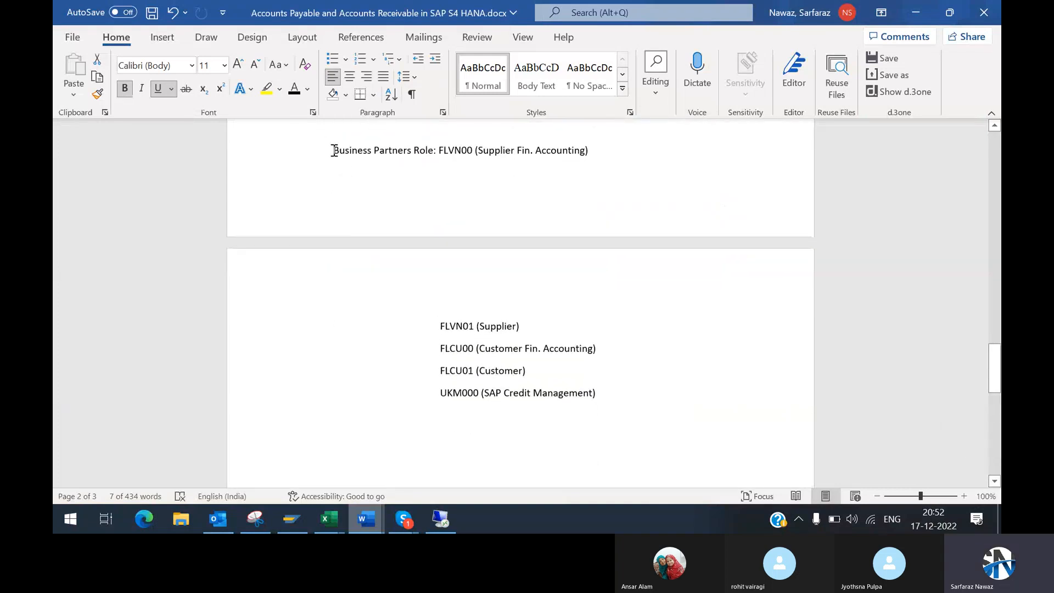
{"action": "left_click_drag", "start_coordinate": [338, 150], "coordinate": [449, 152]}
{"action": "left_click", "coordinate": [517, 150]}
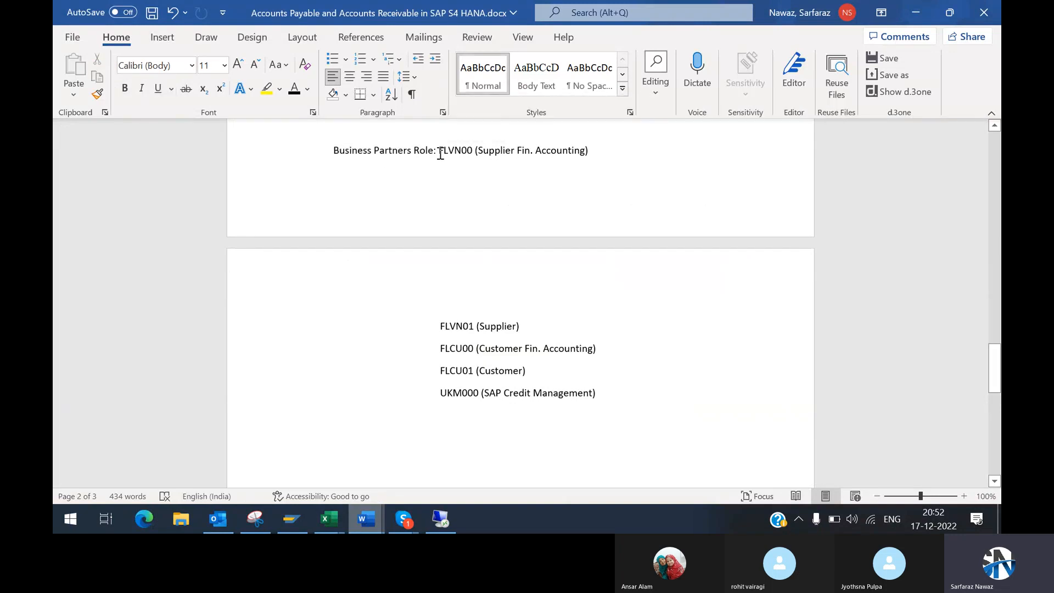
Step: Examine the business partner role FLVN00 (Supplier Fin. Accounting) and its code
{"action": "left_click_drag", "start_coordinate": [441, 151], "coordinate": [475, 148]}
{"action": "left_click_drag", "start_coordinate": [473, 144], "coordinate": [562, 147]}
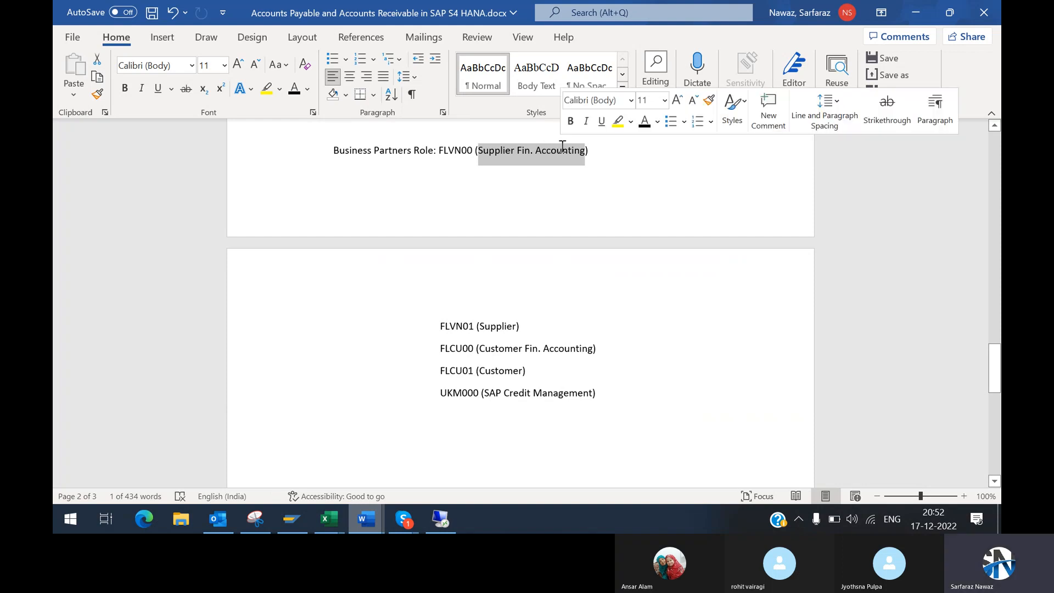
{"action": "left_click", "coordinate": [478, 134]}
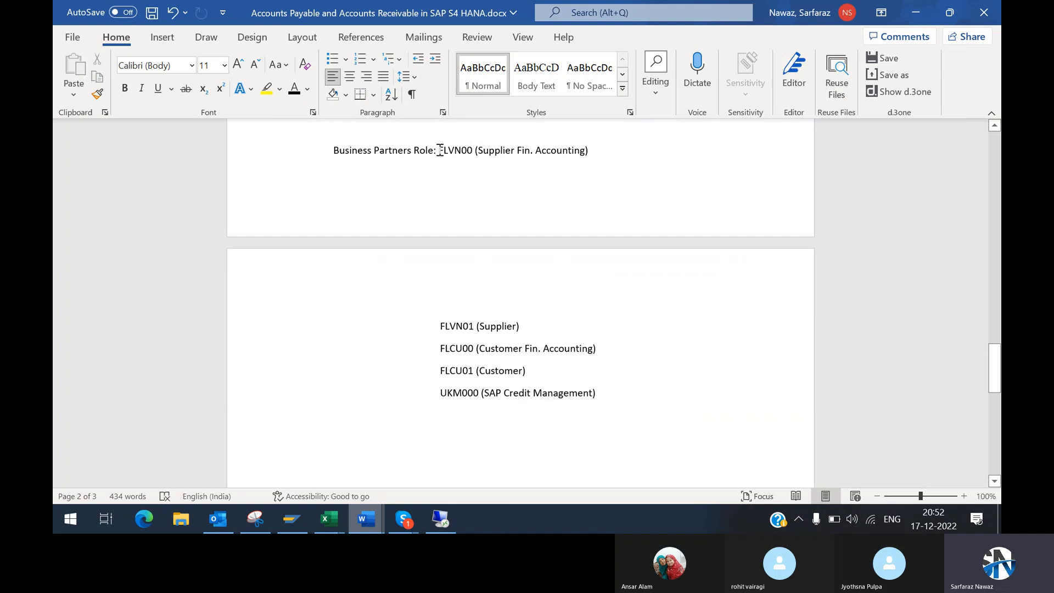
{"action": "left_click_drag", "start_coordinate": [440, 150], "coordinate": [472, 149]}
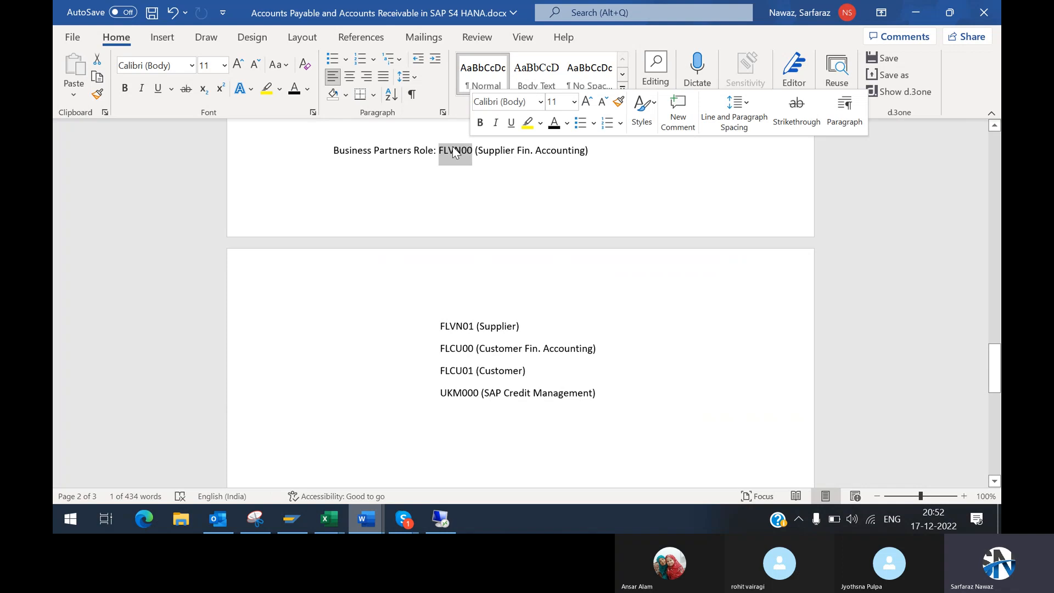
{"action": "left_click", "coordinate": [393, 135]}
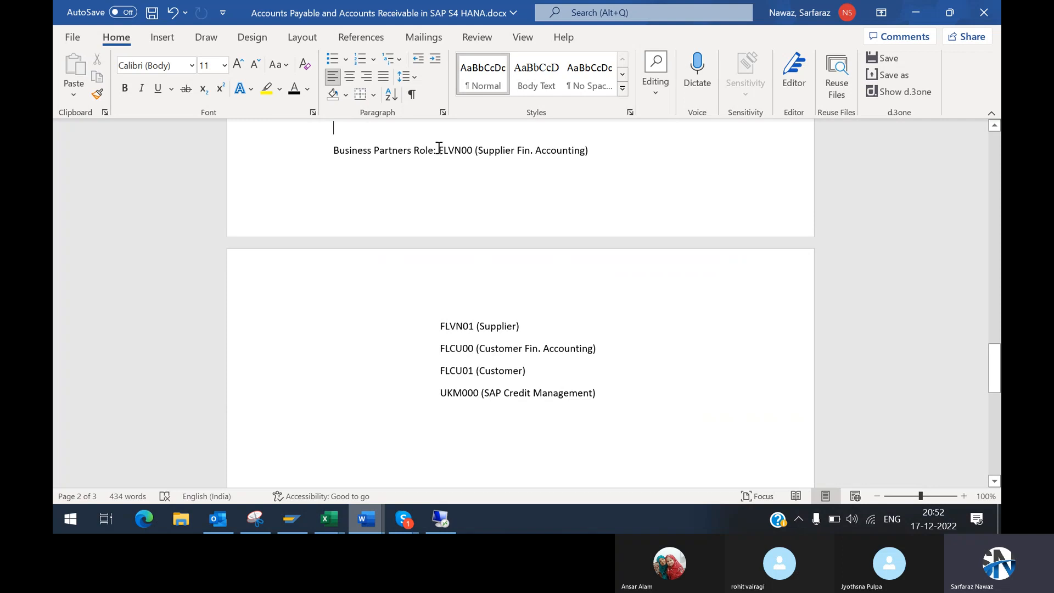
{"action": "left_click_drag", "start_coordinate": [440, 148], "coordinate": [475, 149]}
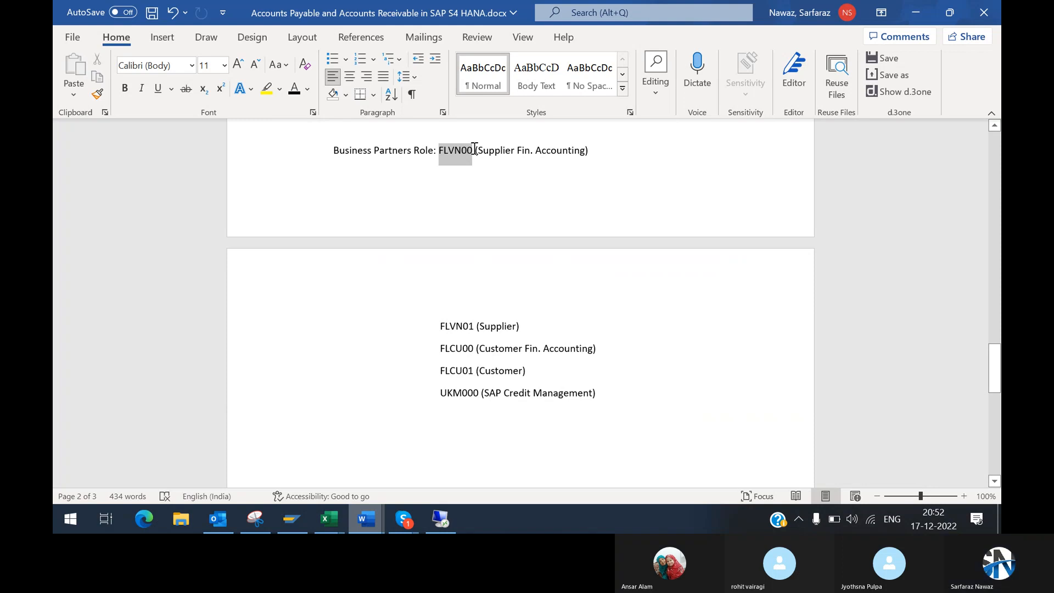
{"action": "left_click_drag", "start_coordinate": [475, 148], "coordinate": [475, 149]}
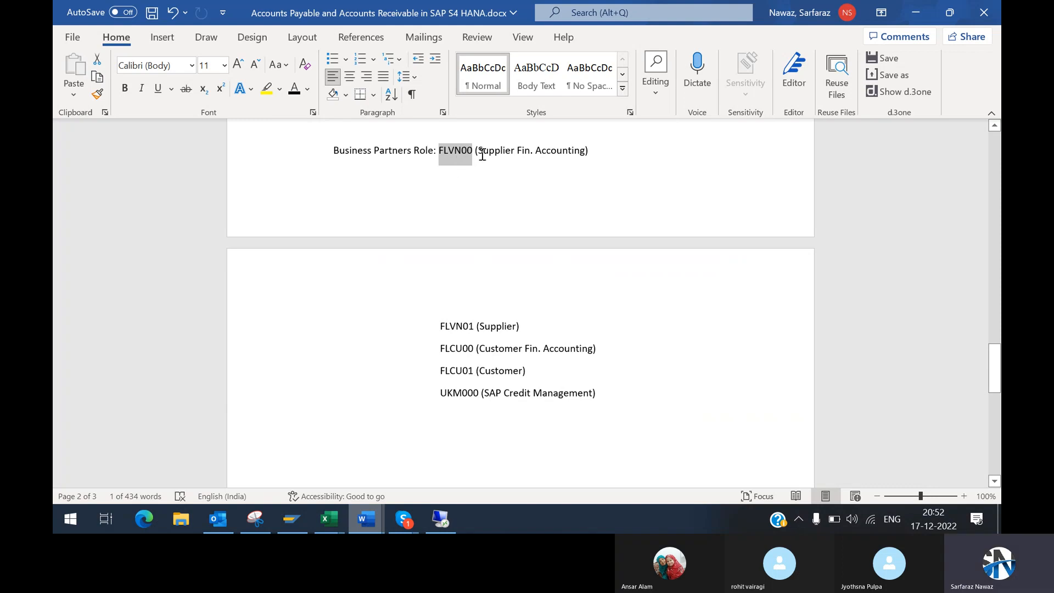
{"action": "left_click", "coordinate": [444, 156]}
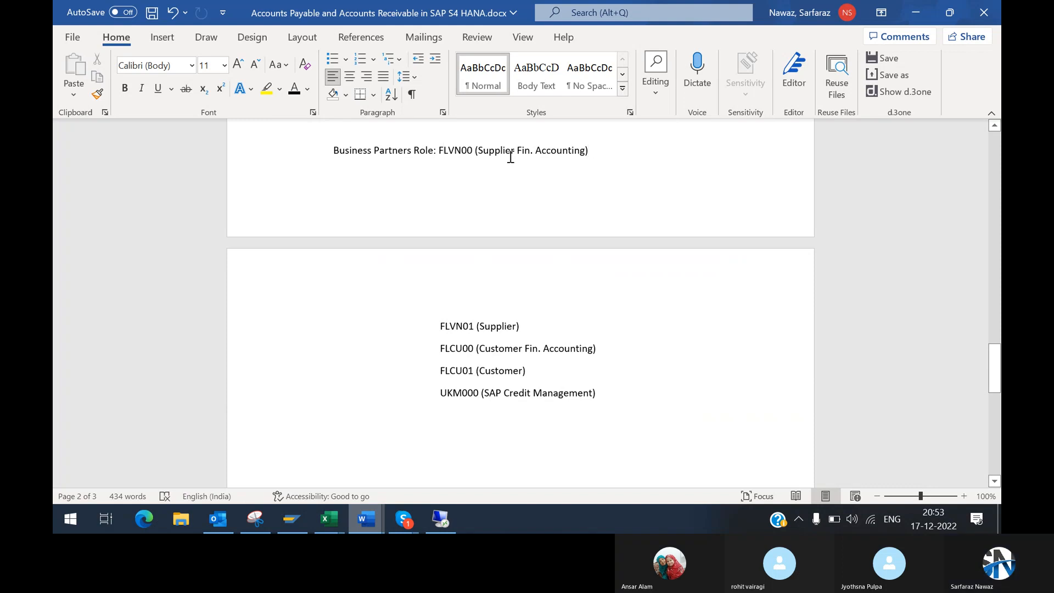
{"action": "left_click_drag", "start_coordinate": [440, 150], "coordinate": [592, 152]}
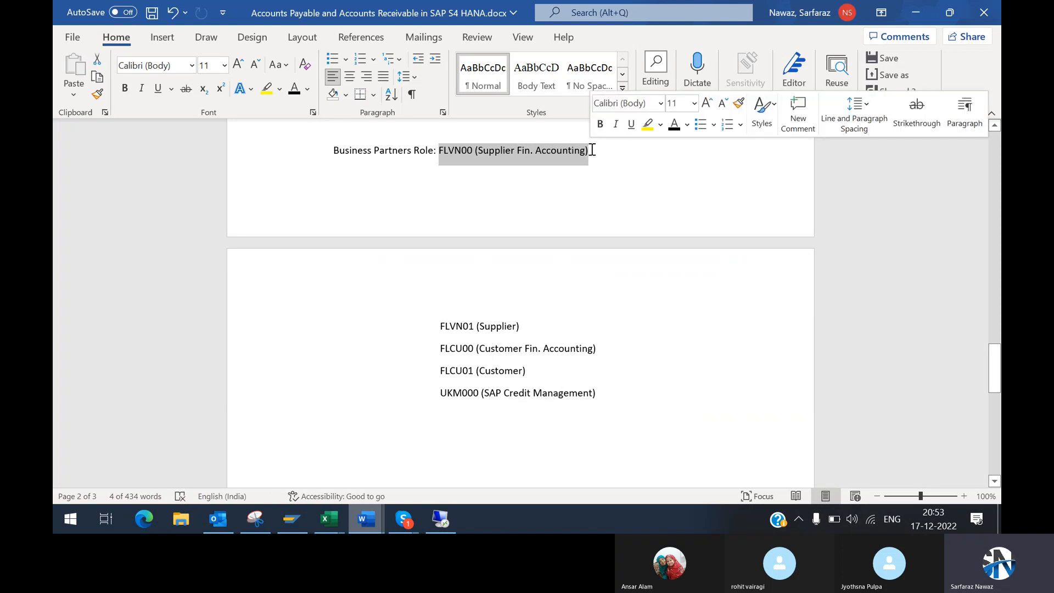
{"action": "left_click", "coordinate": [591, 151]}
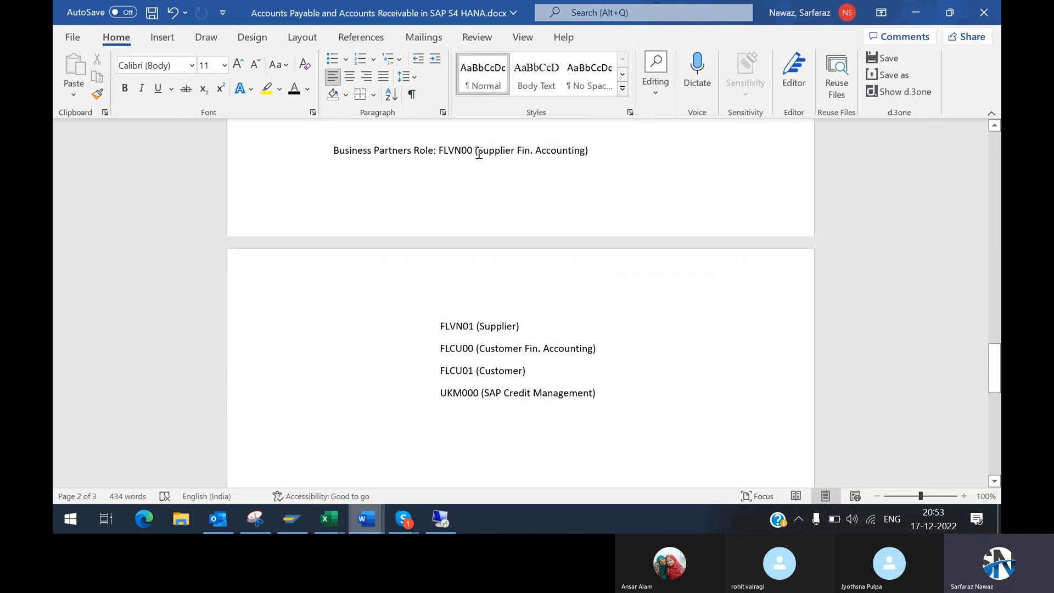
Step: Compare the Supplier wording of role FLVN00 with the FLVN01 (Supplier) role on the following page
{"action": "left_click_drag", "start_coordinate": [478, 149], "coordinate": [520, 152]}
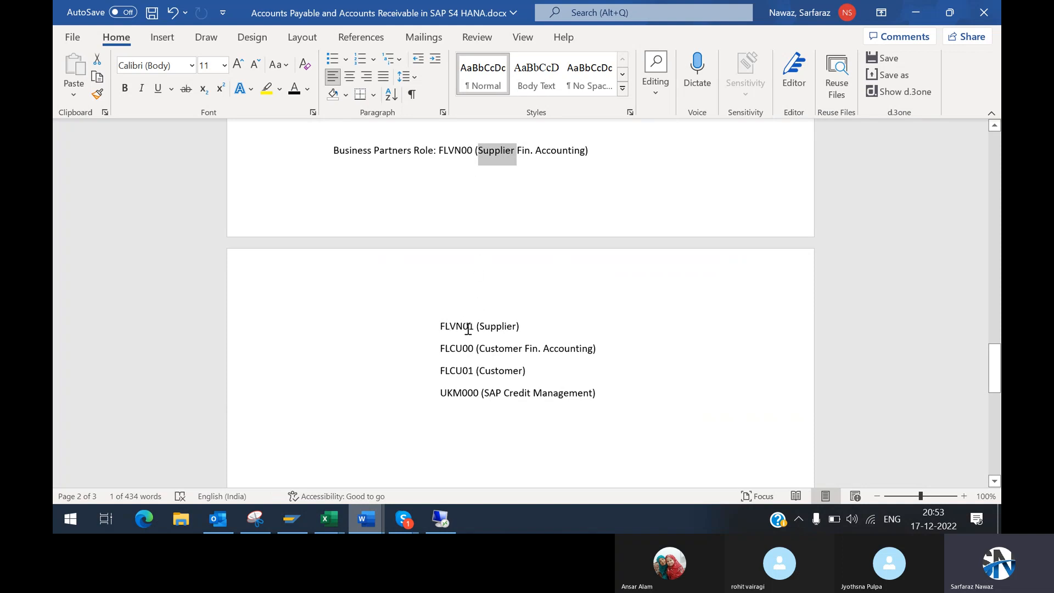
{"action": "left_click_drag", "start_coordinate": [481, 326], "coordinate": [518, 326]}
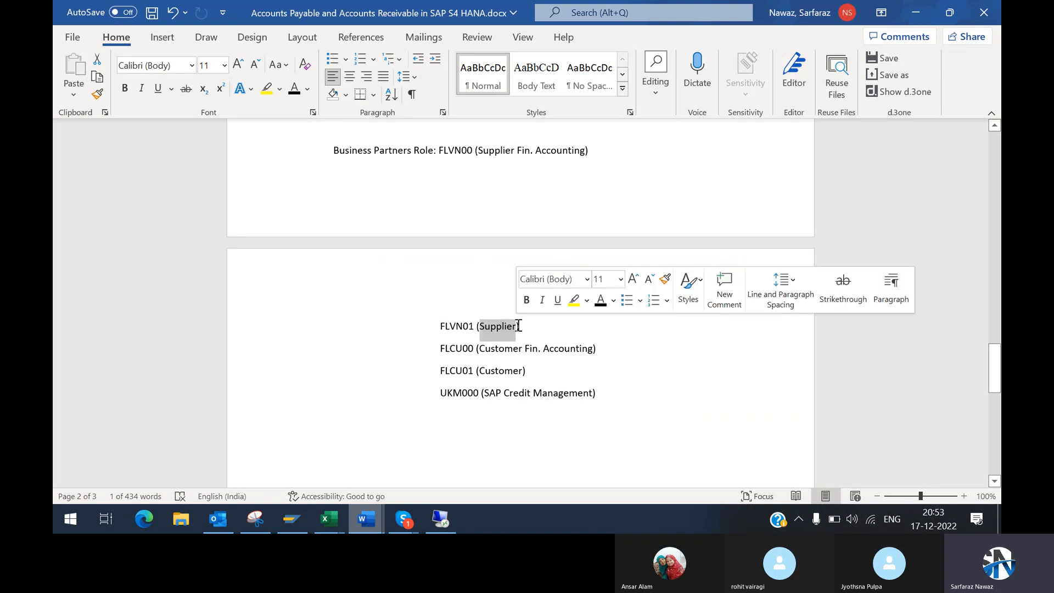
{"action": "left_click", "coordinate": [526, 325]}
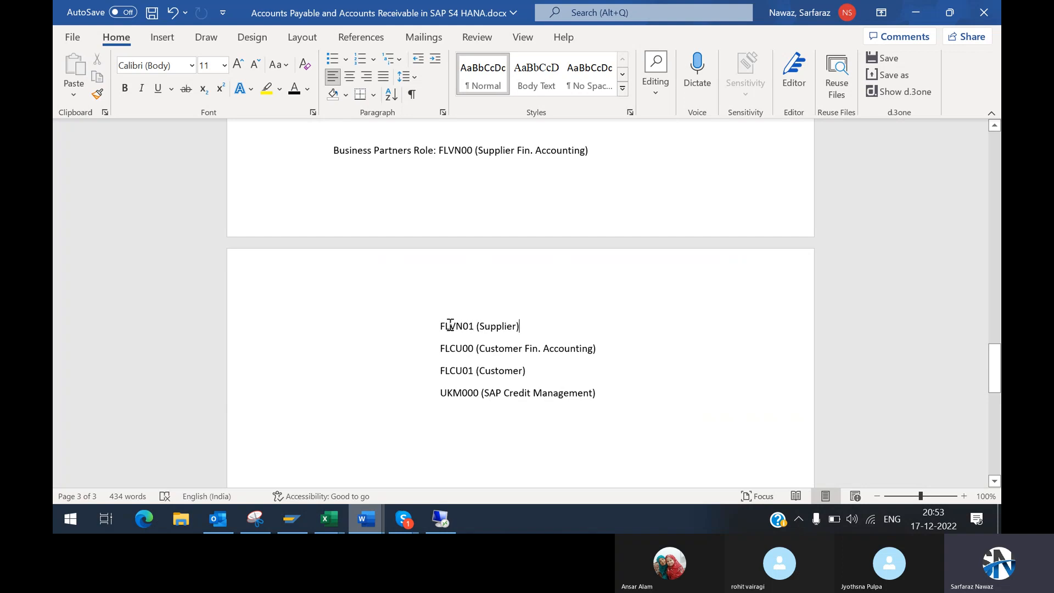
{"action": "left_click_drag", "start_coordinate": [440, 325], "coordinate": [526, 322]}
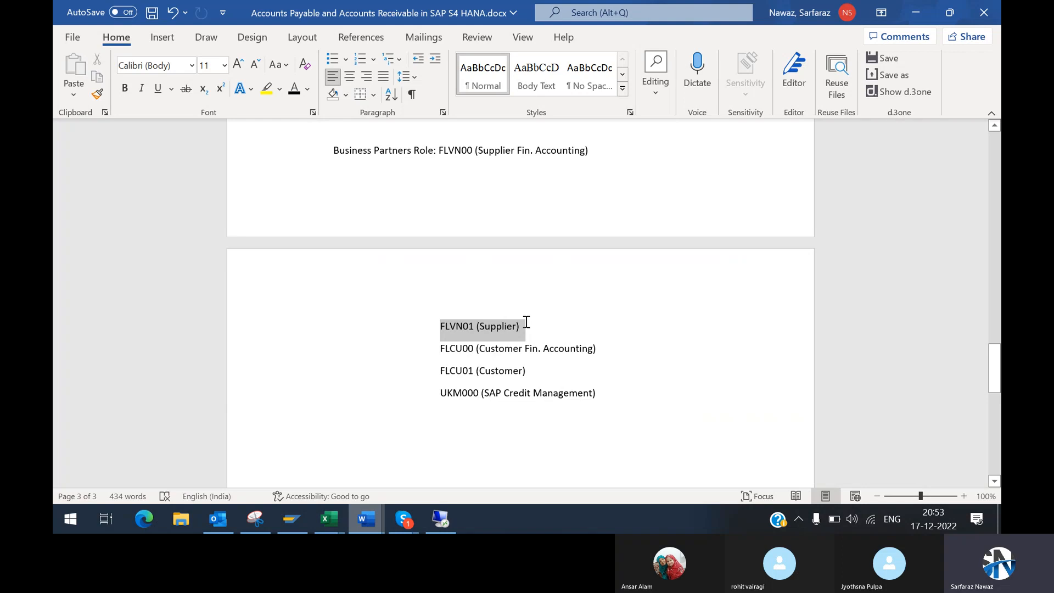
{"action": "left_click_drag", "start_coordinate": [526, 323], "coordinate": [528, 327]}
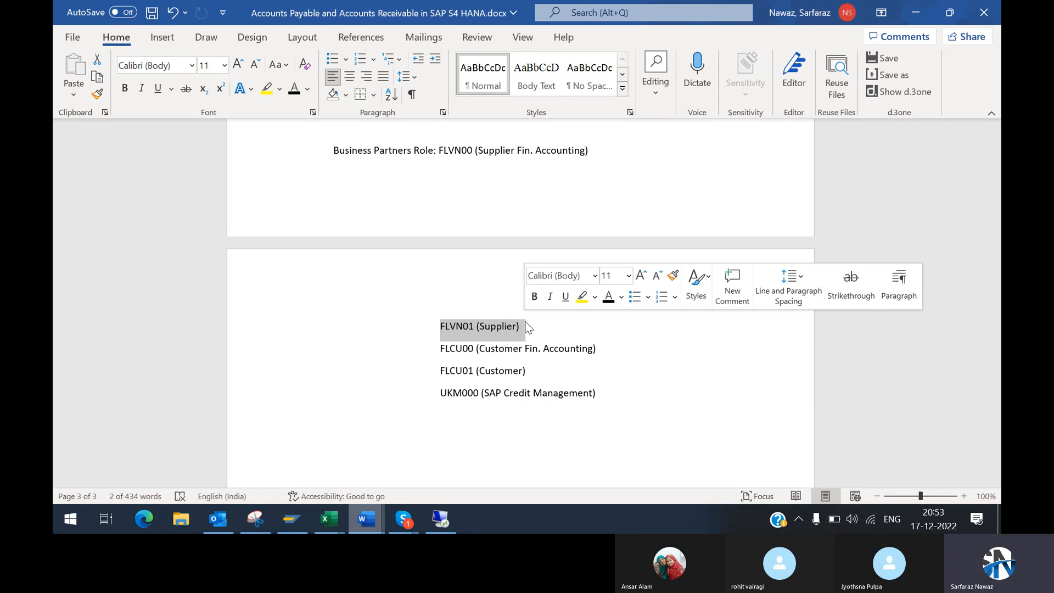
{"action": "left_click", "coordinate": [446, 330]}
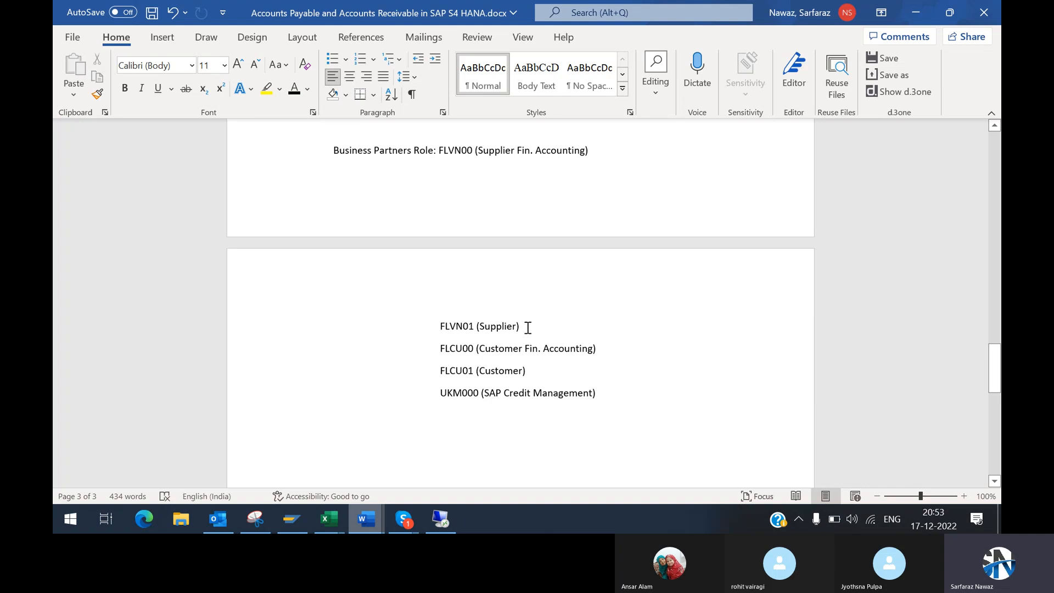
{"action": "left_click_drag", "start_coordinate": [440, 324], "coordinate": [530, 328]}
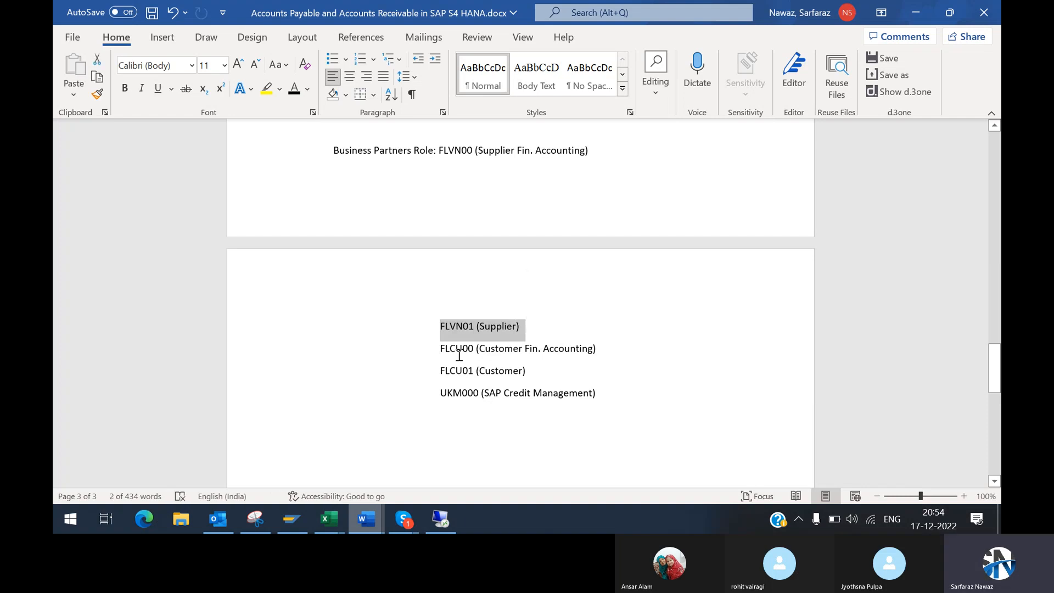
Step: Examine the customer roles FLCU00 and FLCU01 and the UKM000 credit management role, then review the whole role list
{"action": "left_click_drag", "start_coordinate": [439, 350], "coordinate": [477, 352]}
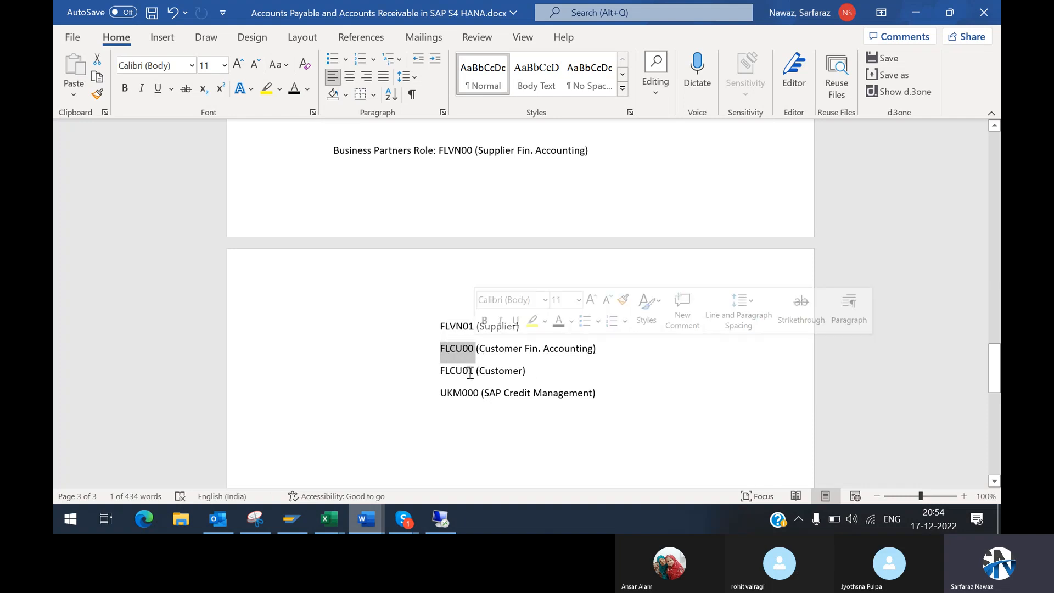
{"action": "left_click", "coordinate": [527, 372]}
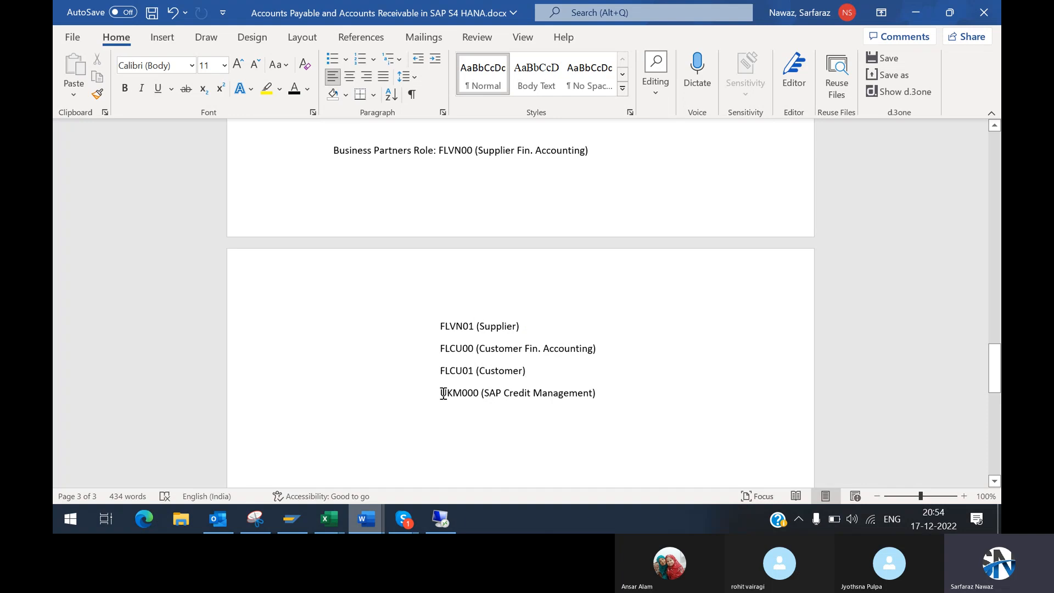
{"action": "left_click_drag", "start_coordinate": [443, 393], "coordinate": [592, 394]}
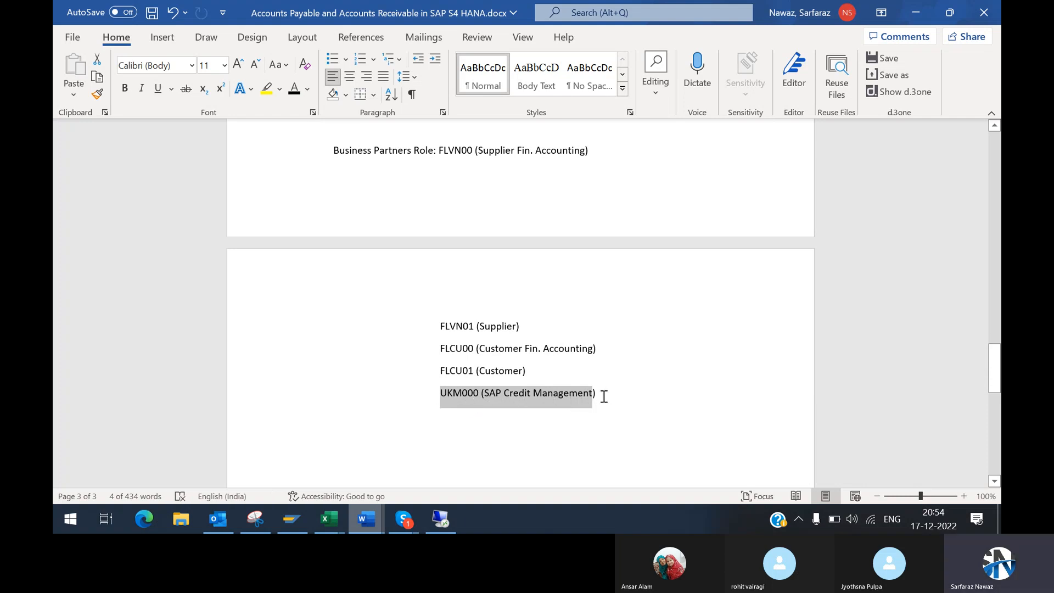
{"action": "left_click", "coordinate": [466, 191]}
{"action": "left_click_drag", "start_coordinate": [440, 149], "coordinate": [606, 400]}
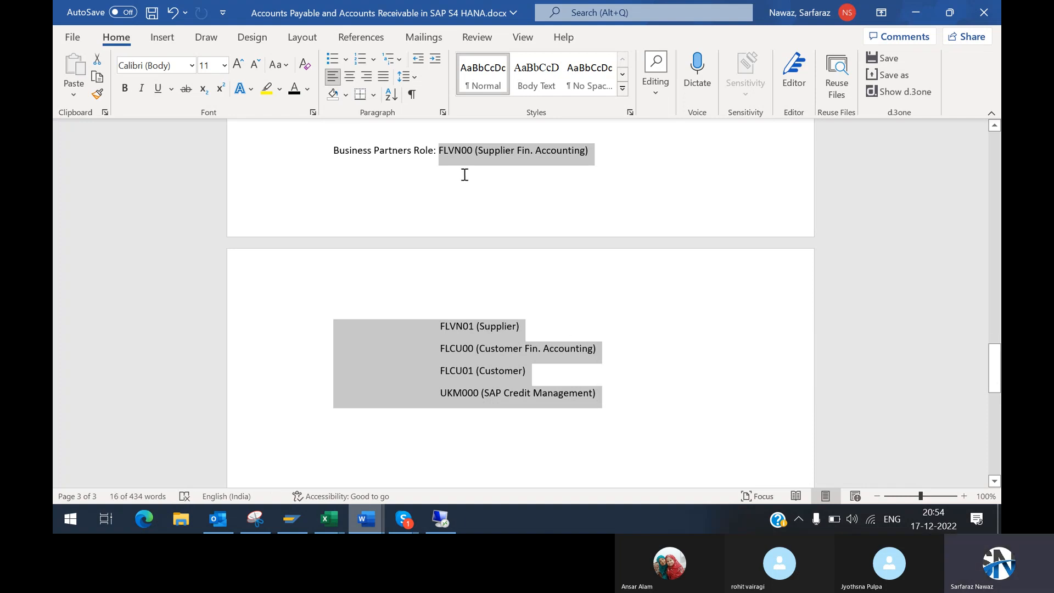
{"action": "left_click", "coordinate": [463, 174]}
{"action": "left_click", "coordinate": [619, 399]}
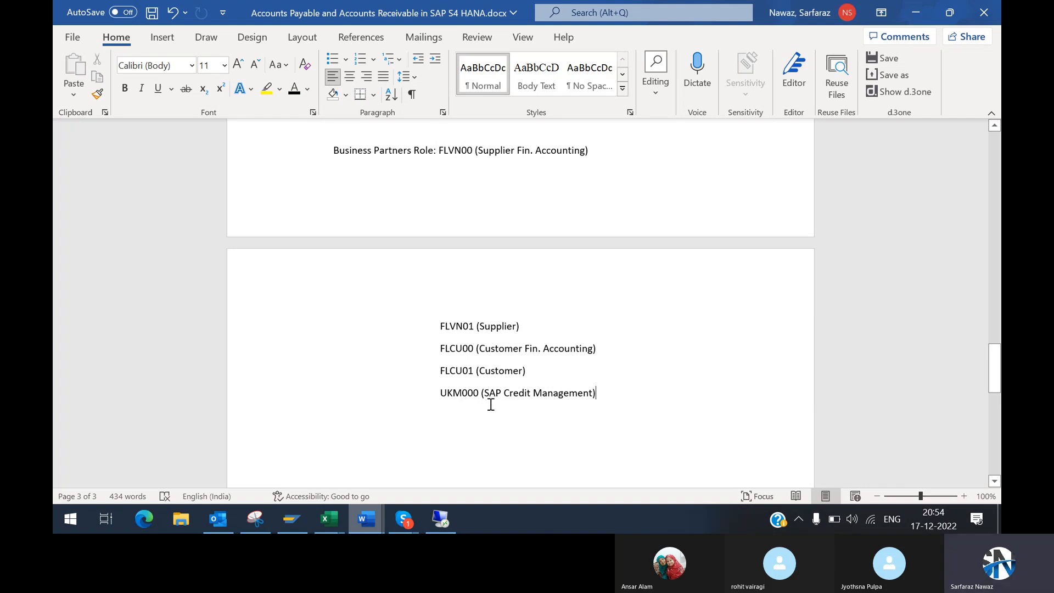
Step: Switch to the SAP Create Organization screen and look through the BP role list for standard roles FLCU00, FLCU01, FLVN00 and FLVN01
{"action": "mouse_move", "coordinate": [441, 519]}
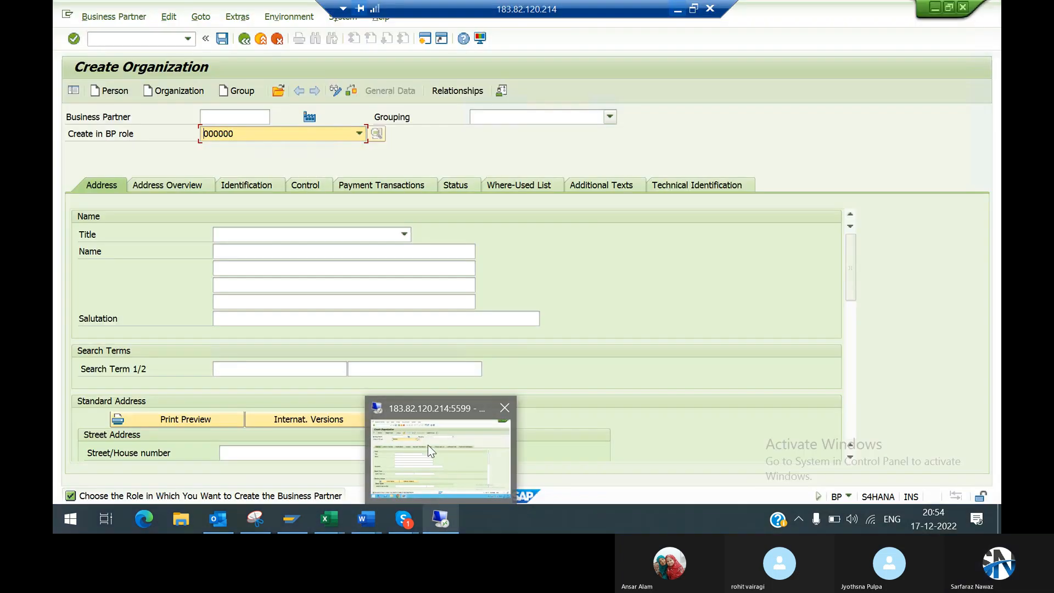
{"action": "left_click", "coordinate": [428, 449]}
{"action": "left_click", "coordinate": [356, 131]}
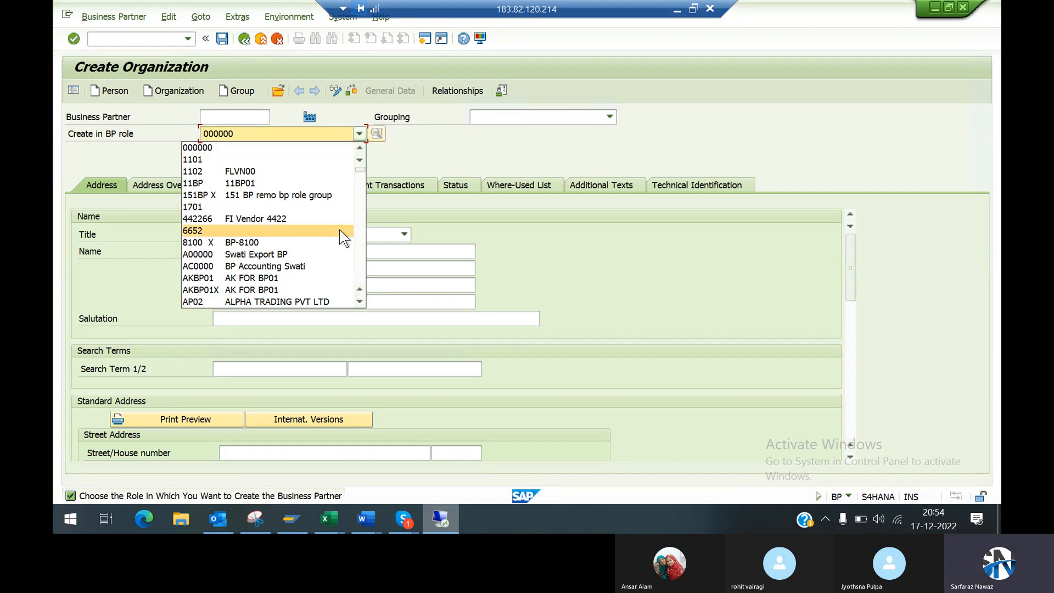
{"action": "scroll", "coordinate": [339, 229], "scroll_direction": "down", "scroll_amount": 5}
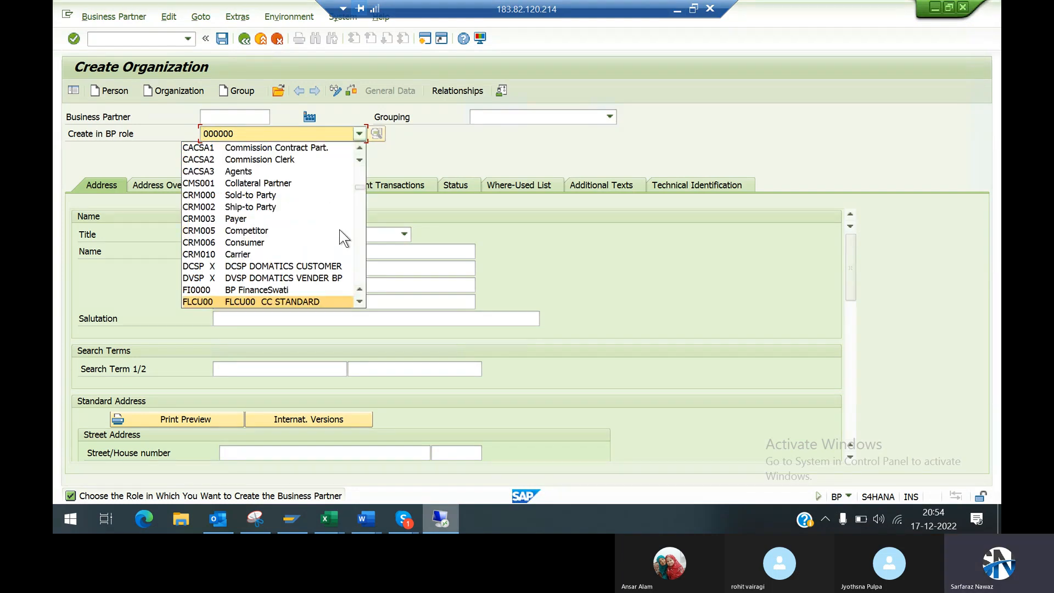
{"action": "left_click", "coordinate": [360, 302]}
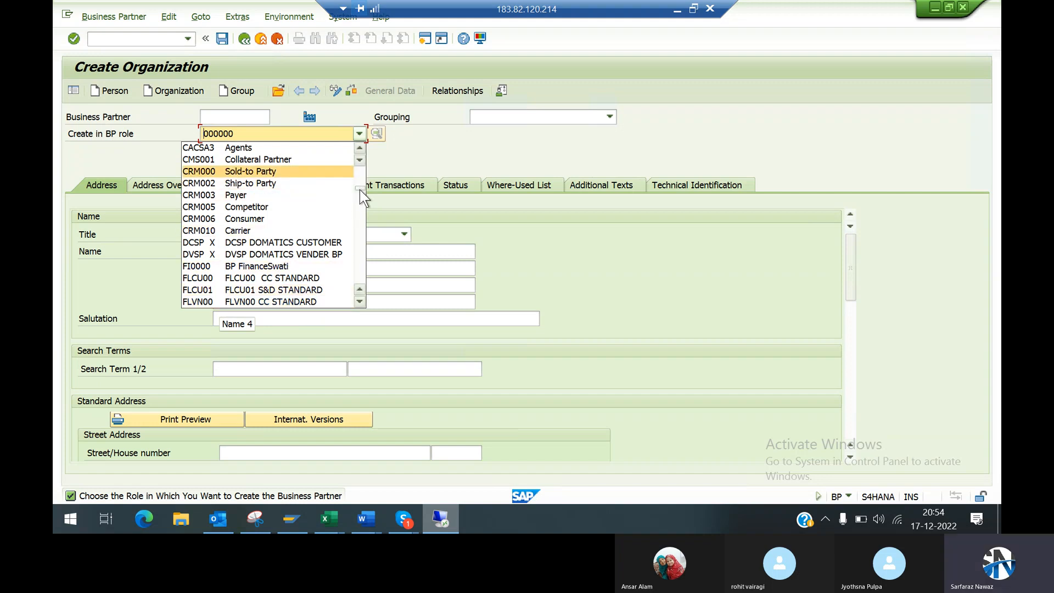
{"action": "left_click", "coordinate": [358, 236]}
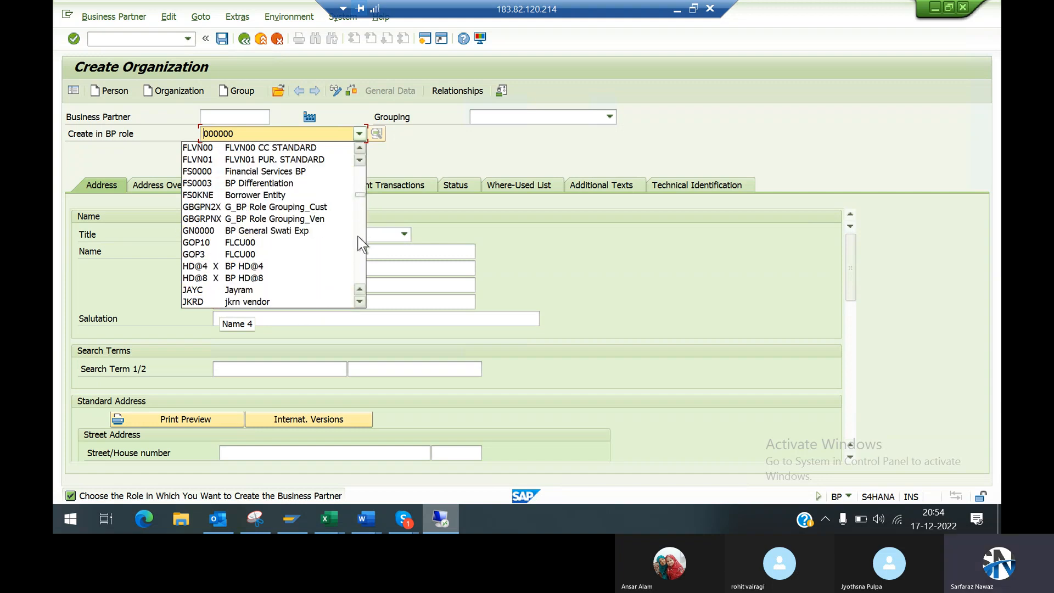
{"action": "left_click", "coordinate": [358, 258]}
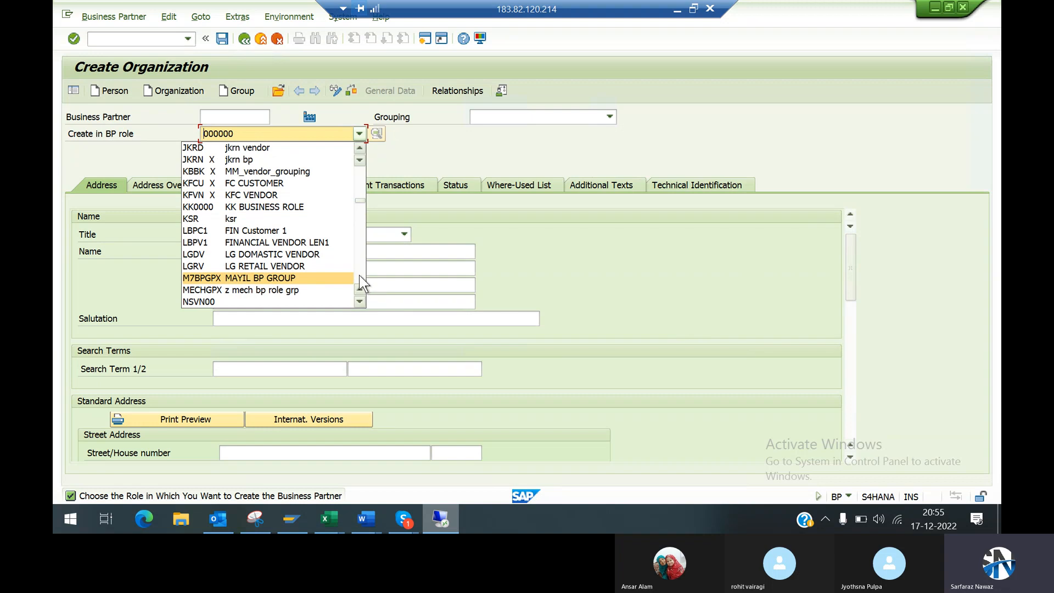
{"action": "left_click", "coordinate": [358, 210]}
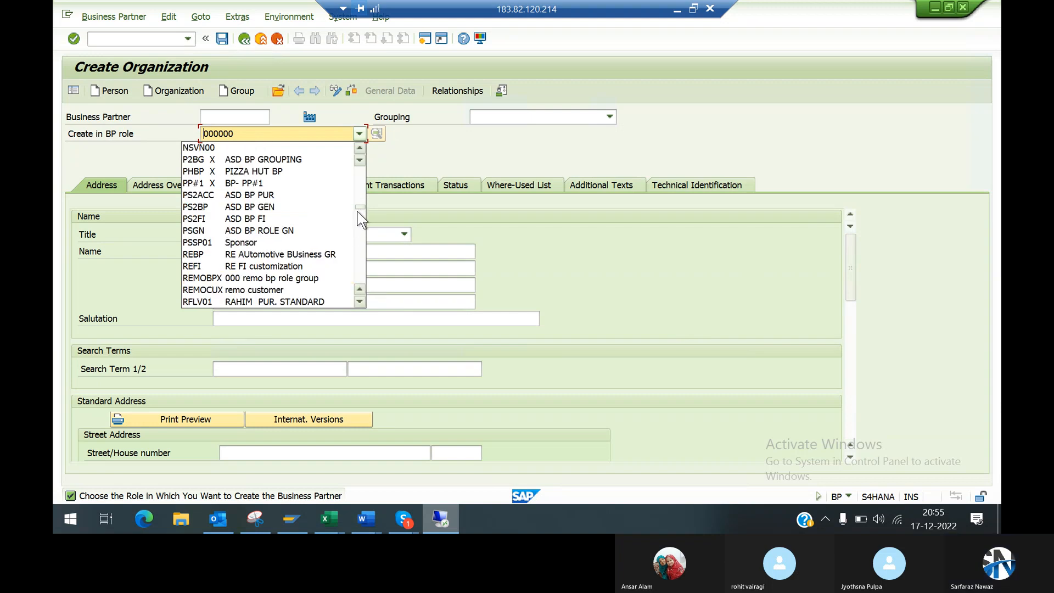
Step: Examine the custom roles across the BP role list and look for the UKM000 SAP Credit Management role
{"action": "left_click_drag", "start_coordinate": [359, 211], "coordinate": [358, 167]}
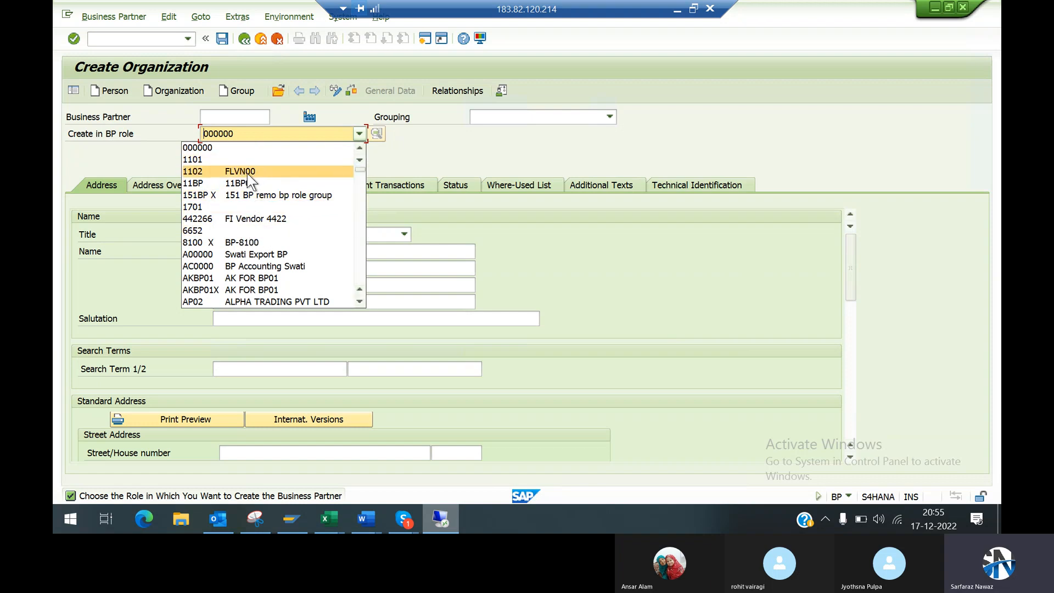
{"action": "left_click", "coordinate": [361, 272]}
{"action": "left_click_drag", "start_coordinate": [361, 271], "coordinate": [361, 271]}
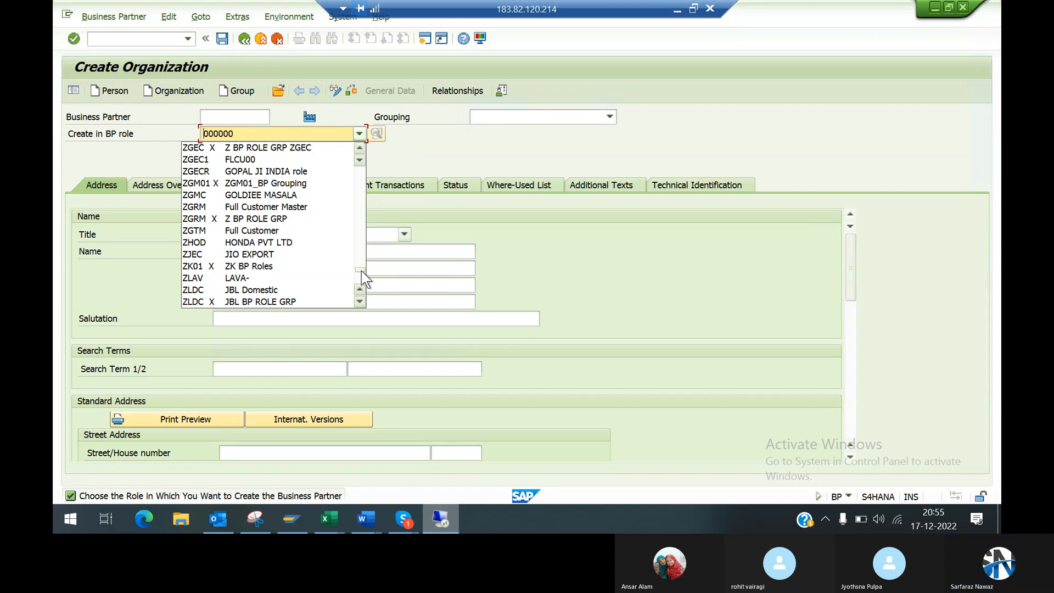
{"action": "scroll", "coordinate": [360, 184], "scroll_direction": "up", "scroll_amount": 10}
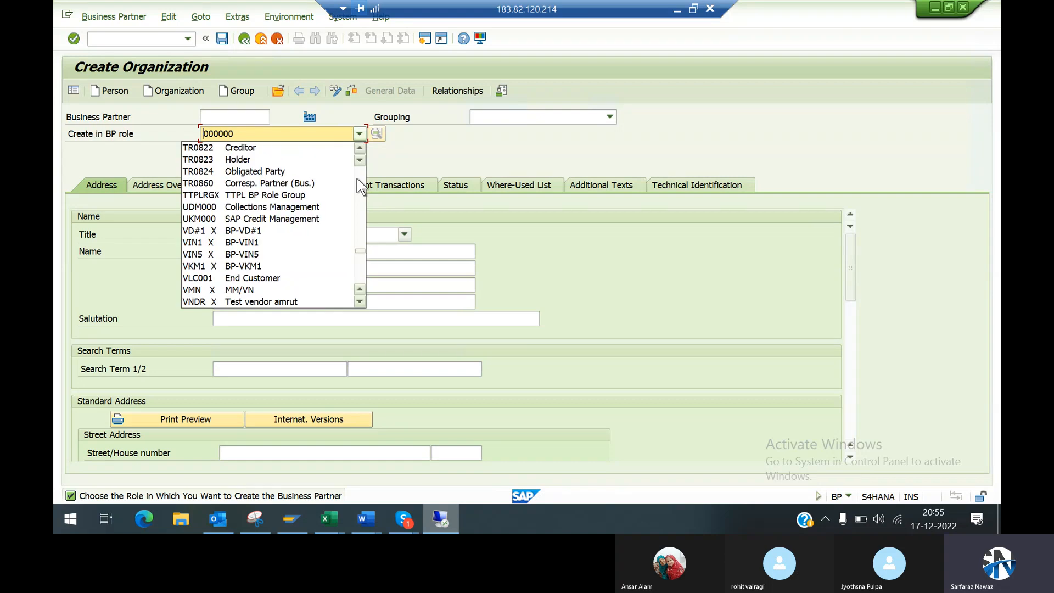
Step: Return to the Word document and review the UKM000 and FLVN01 role entries along with the vendor and BP table notes
{"action": "left_click", "coordinate": [677, 12]}
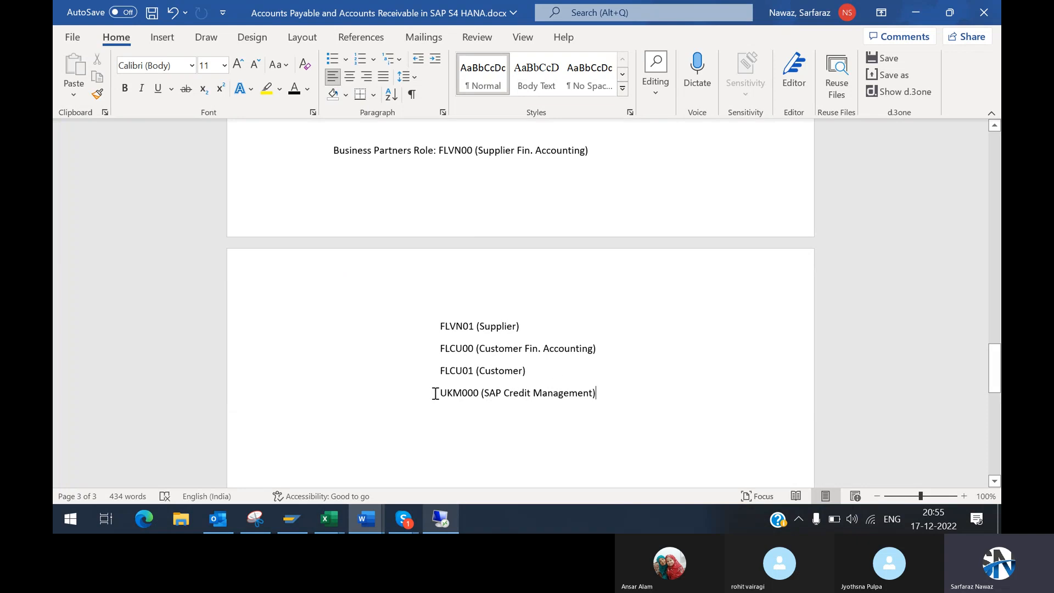
{"action": "left_click_drag", "start_coordinate": [439, 393], "coordinate": [604, 405]}
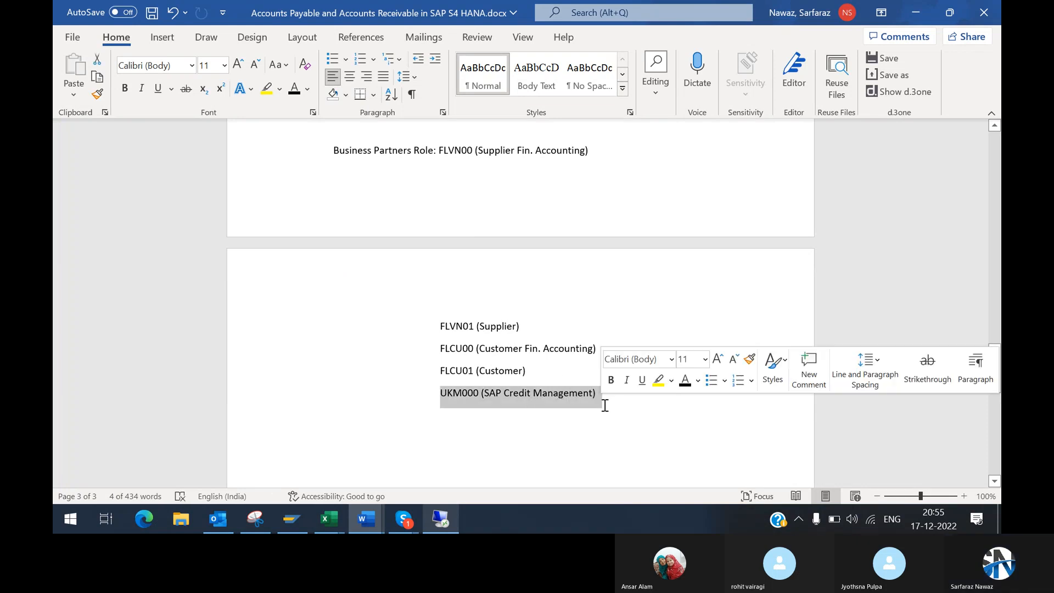
{"action": "left_click_drag", "start_coordinate": [438, 327], "coordinate": [516, 328]}
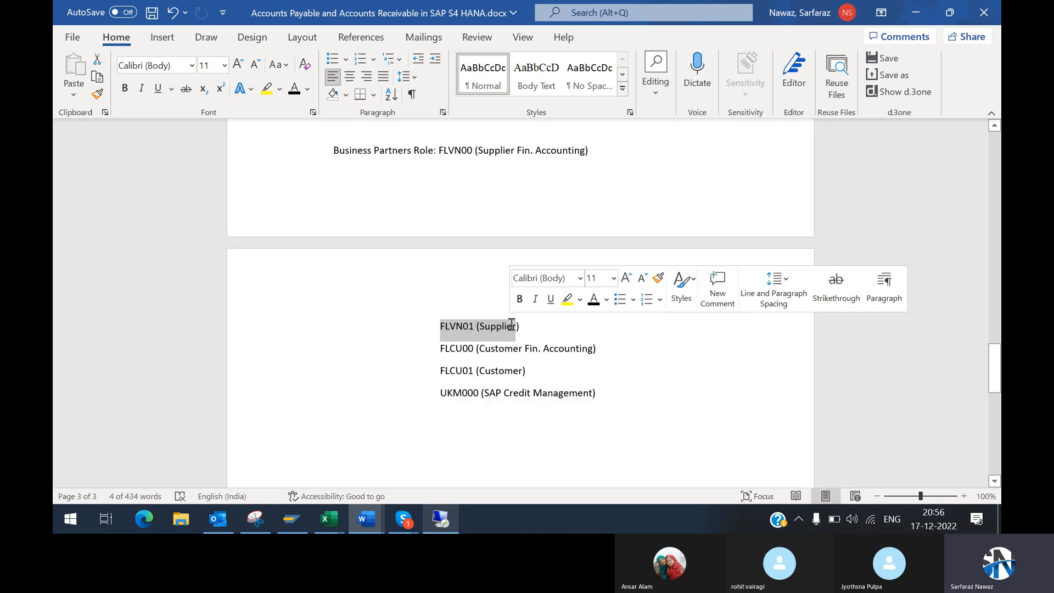
{"action": "left_click", "coordinate": [994, 125]}
{"action": "left_click", "coordinate": [994, 125]}
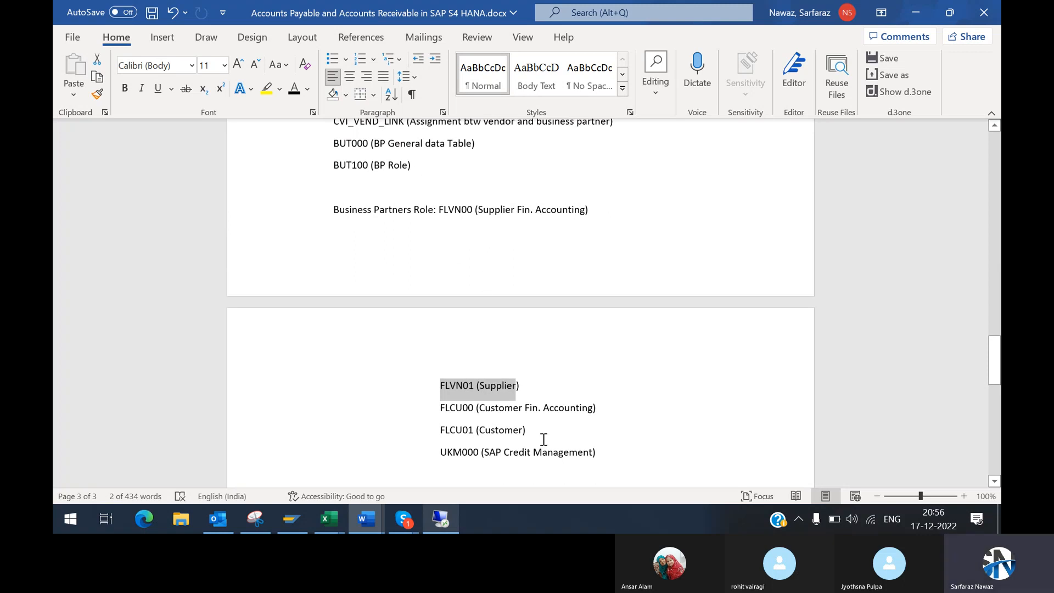
{"action": "left_click", "coordinate": [995, 127]}
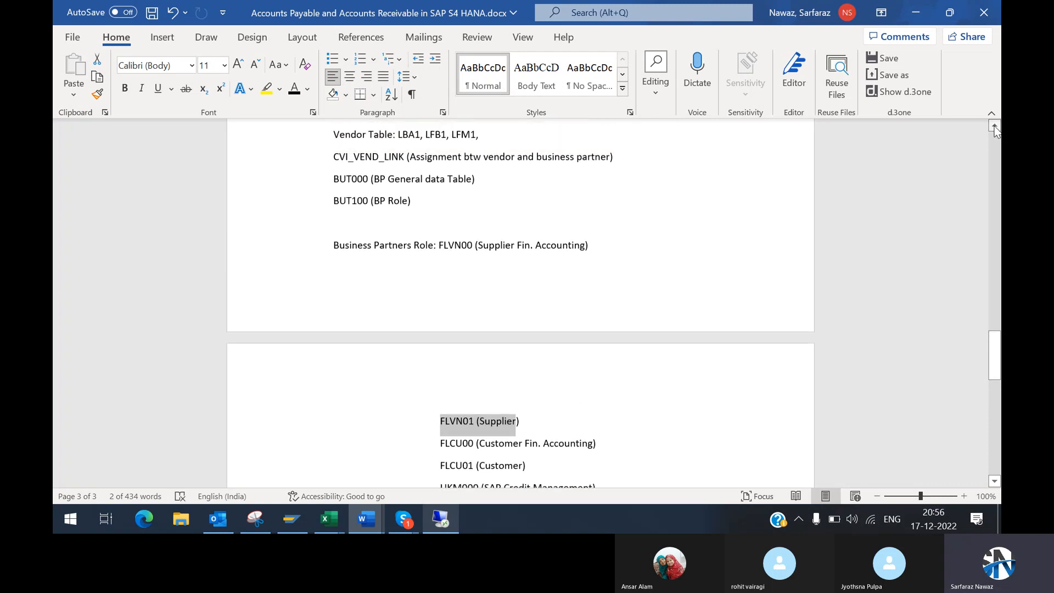
{"action": "left_click", "coordinate": [995, 127]}
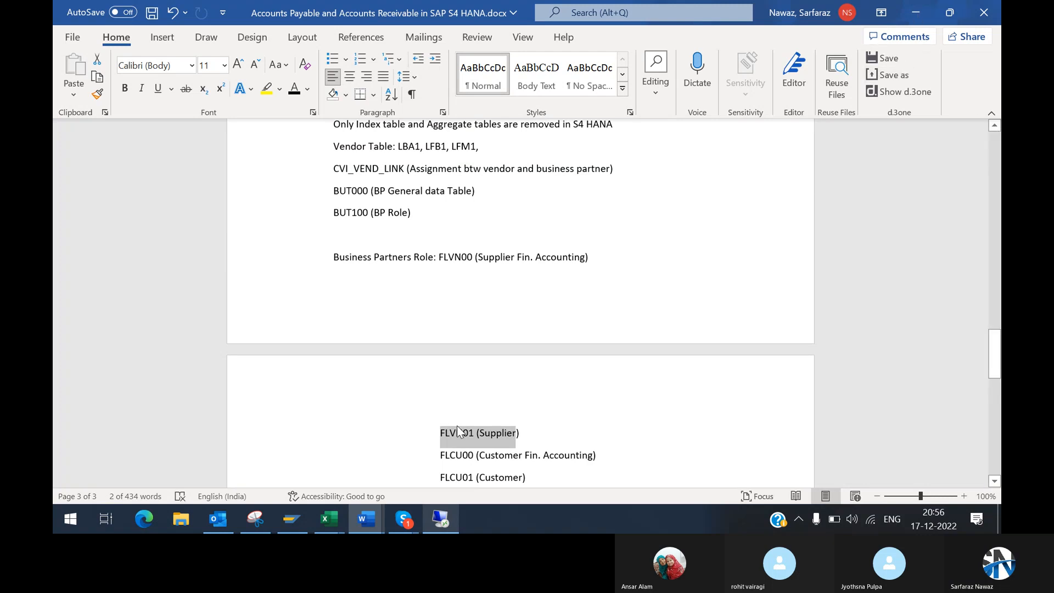
Step: Switch to SAP and view the options offered for the business partner Grouping
{"action": "left_click", "coordinate": [441, 518]}
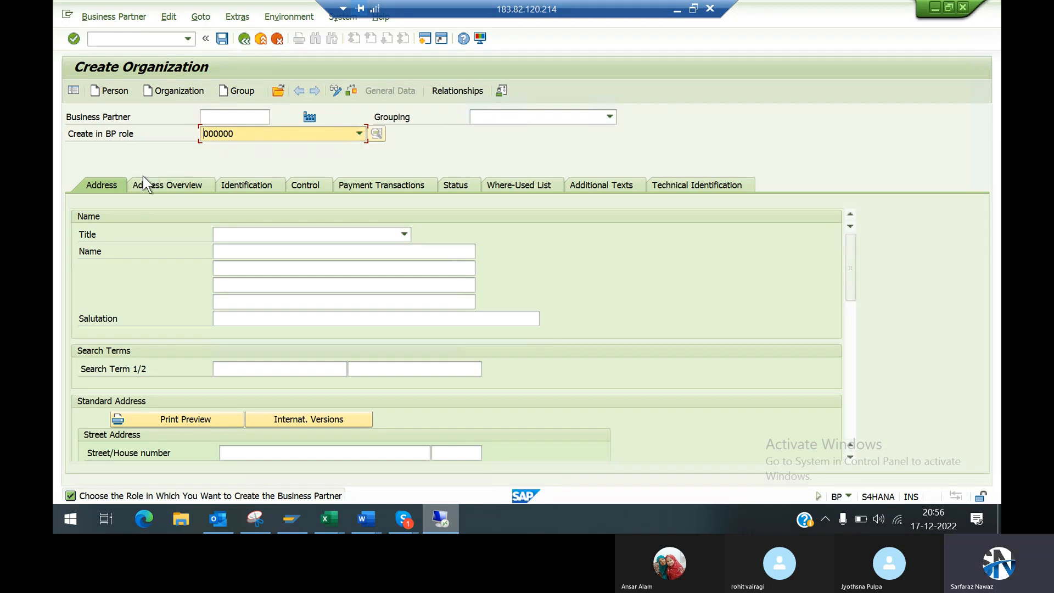
{"action": "left_click", "coordinate": [532, 119]}
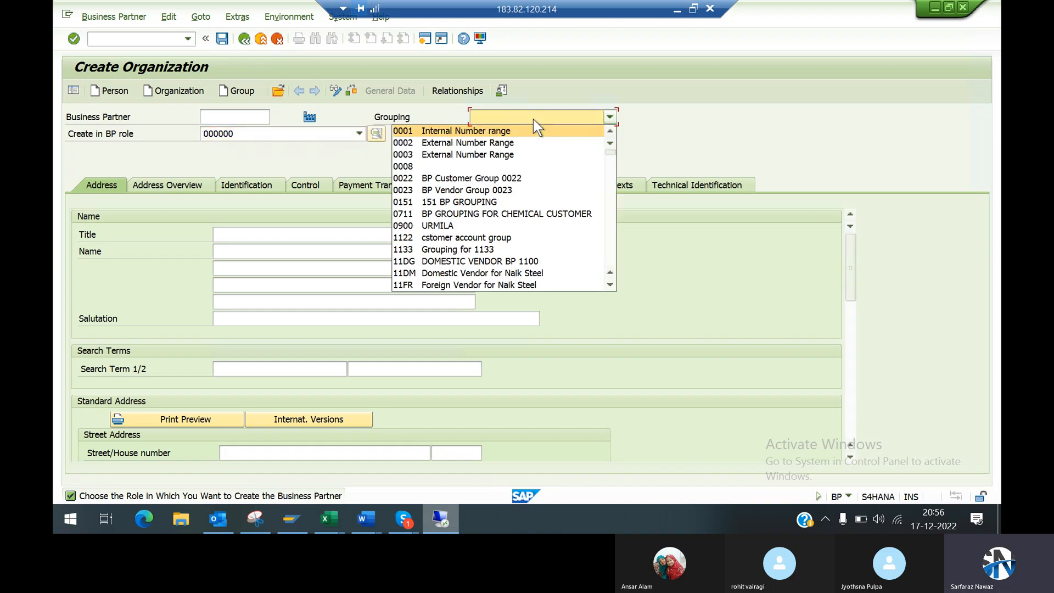
{"action": "left_click", "coordinate": [667, 87]}
{"action": "left_click", "coordinate": [677, 11]}
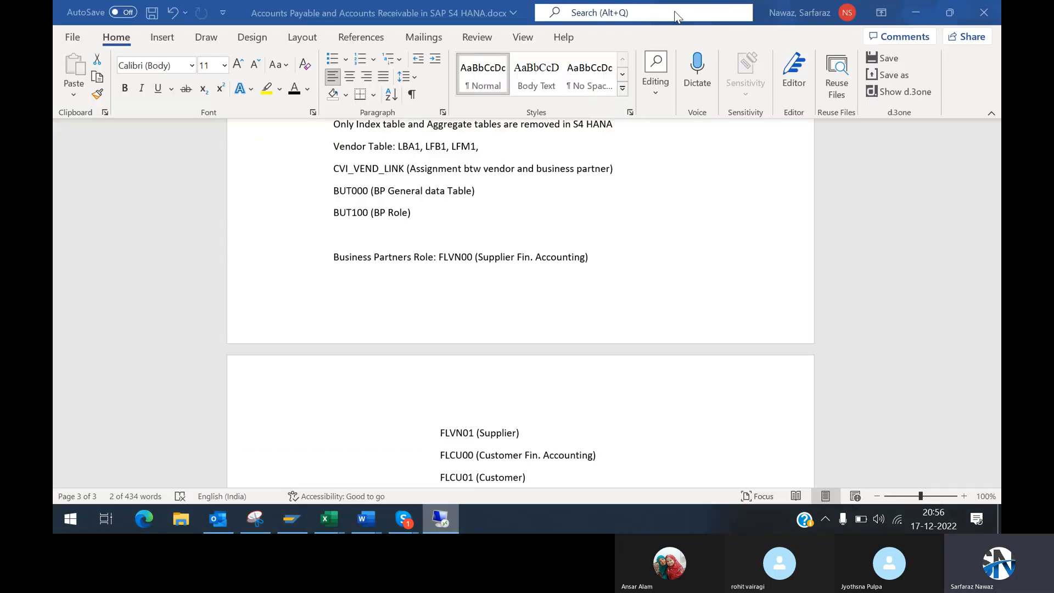
Step: In the Word document, add a Domestic Supplier line below the UKM000 role entry, separated by blank lines
{"action": "scroll", "coordinate": [995, 482], "scroll_direction": "down", "scroll_amount": 6}
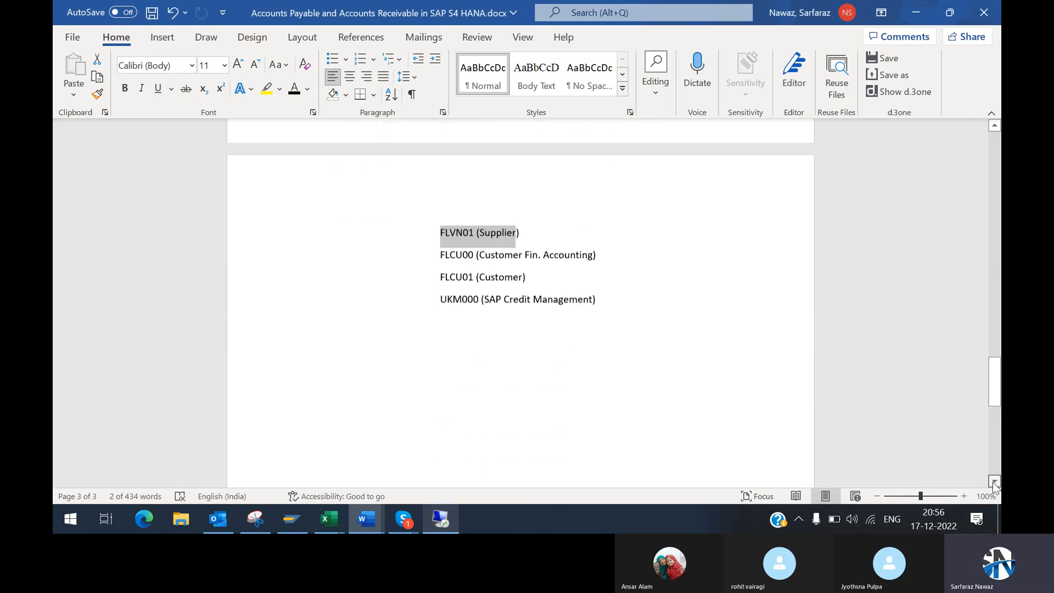
{"action": "scroll", "coordinate": [995, 482], "scroll_direction": "down", "scroll_amount": 7}
{"action": "left_click", "coordinate": [995, 127]}
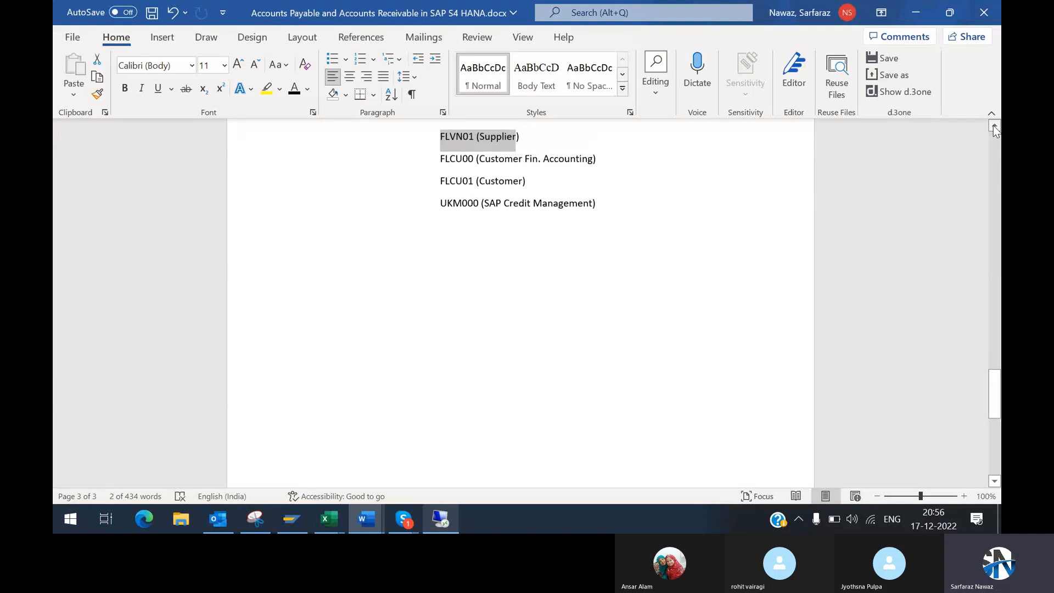
{"action": "left_click", "coordinate": [616, 205]}
{"action": "key", "text": "Return"}
{"action": "key", "text": "Return"}
{"action": "key", "text": "Return"}
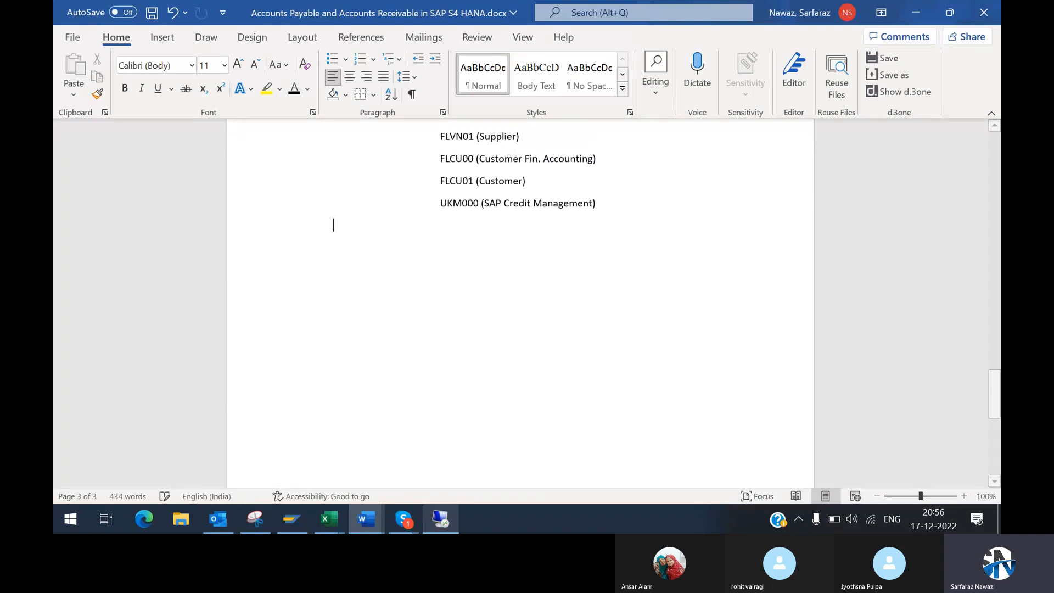
{"action": "type", "text": "Domest"}
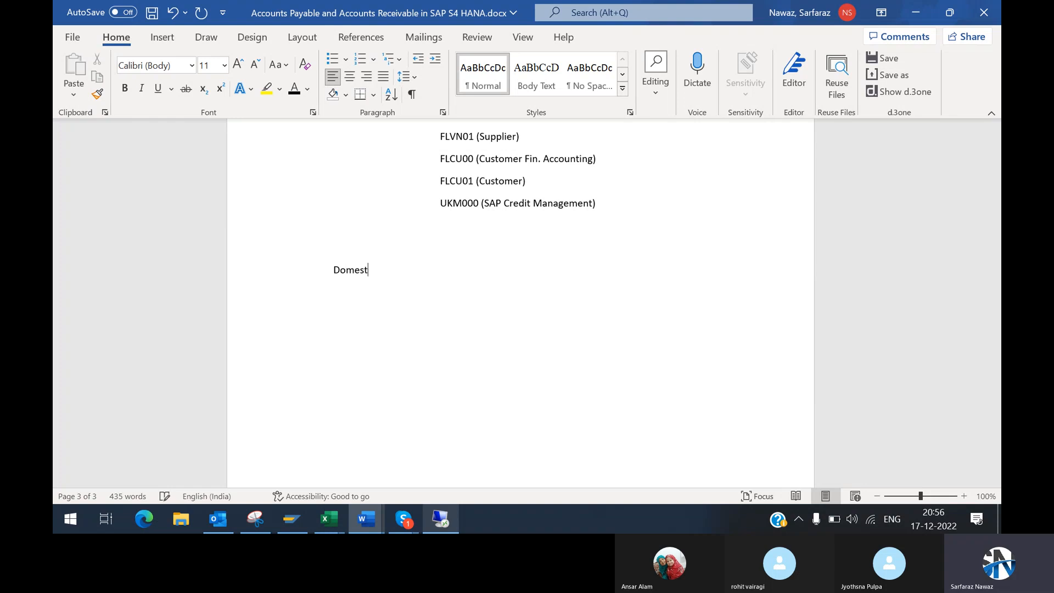
{"action": "type", "text": "ic Supplier"}
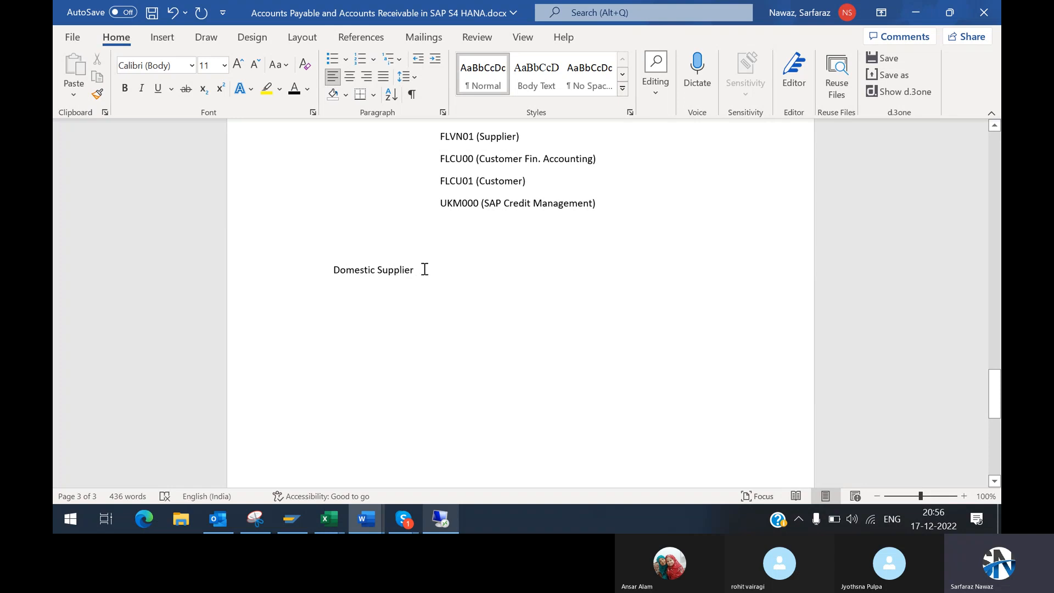
Step: Add an Import Supplier line directly beneath the Domestic Supplier line
{"action": "left_click_drag", "start_coordinate": [336, 270], "coordinate": [402, 273]}
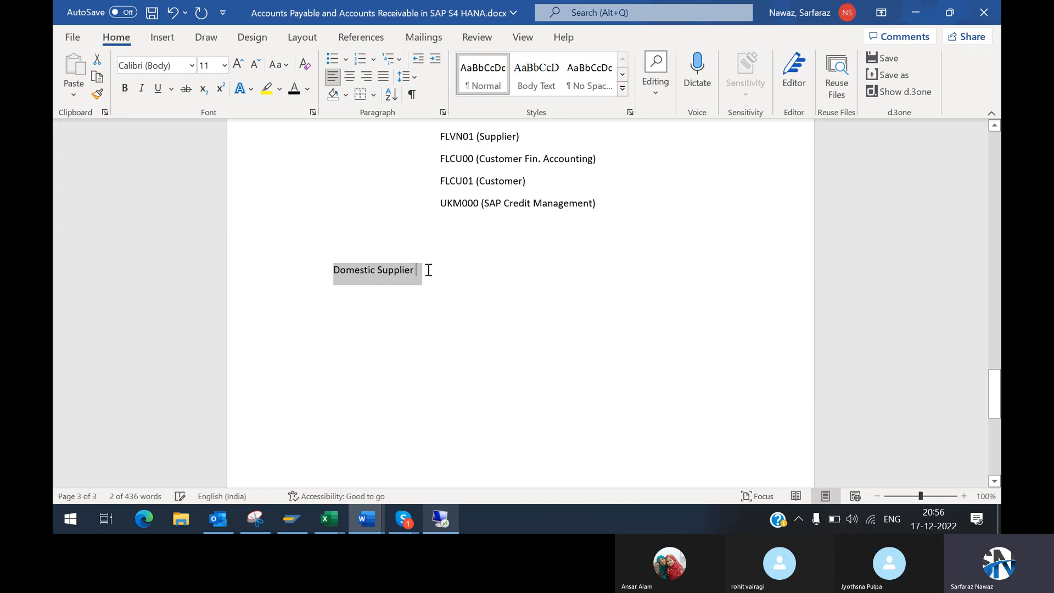
{"action": "left_click", "coordinate": [428, 270]}
{"action": "key", "text": "Return"}
{"action": "type", "text": "Exp"}
{"action": "key", "text": "BackSpace"}
{"action": "key", "text": "BackSpace"}
{"action": "key", "text": "BackSpace"}
{"action": "type", "text": "Import"}
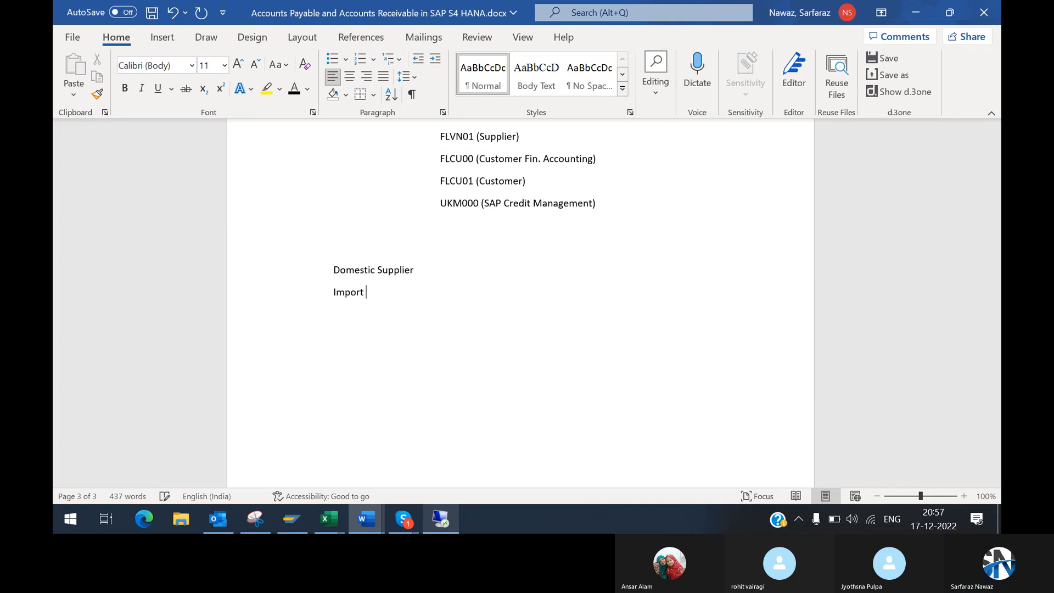
{"action": "type", "text": " Supplier"}
{"action": "key", "text": "Return"}
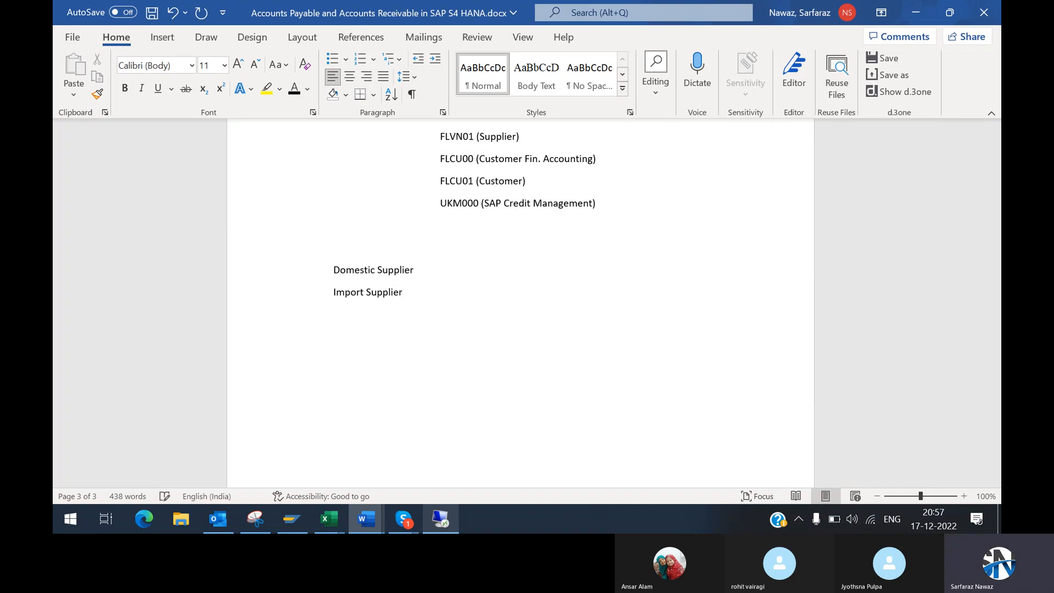
Step: Add the lines Domestic Customer and Export Customer below the supplier lines, separated from them by a blank line
{"action": "type", "text": "Domestic Custom"}
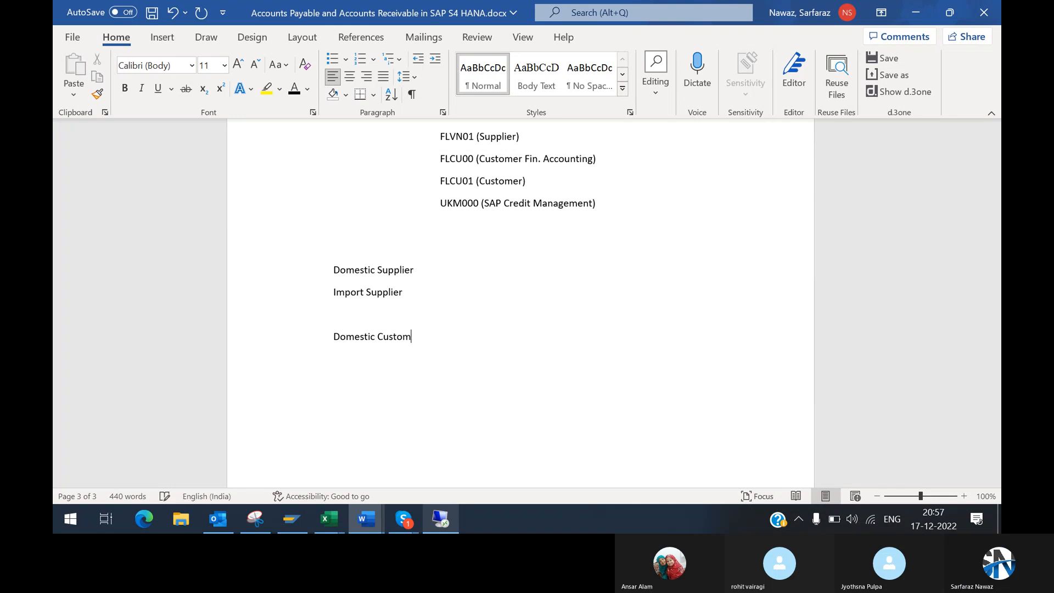
{"action": "type", "text": "erD"}
{"action": "key", "text": "BackSpace"}
{"action": "type", "text": "E"}
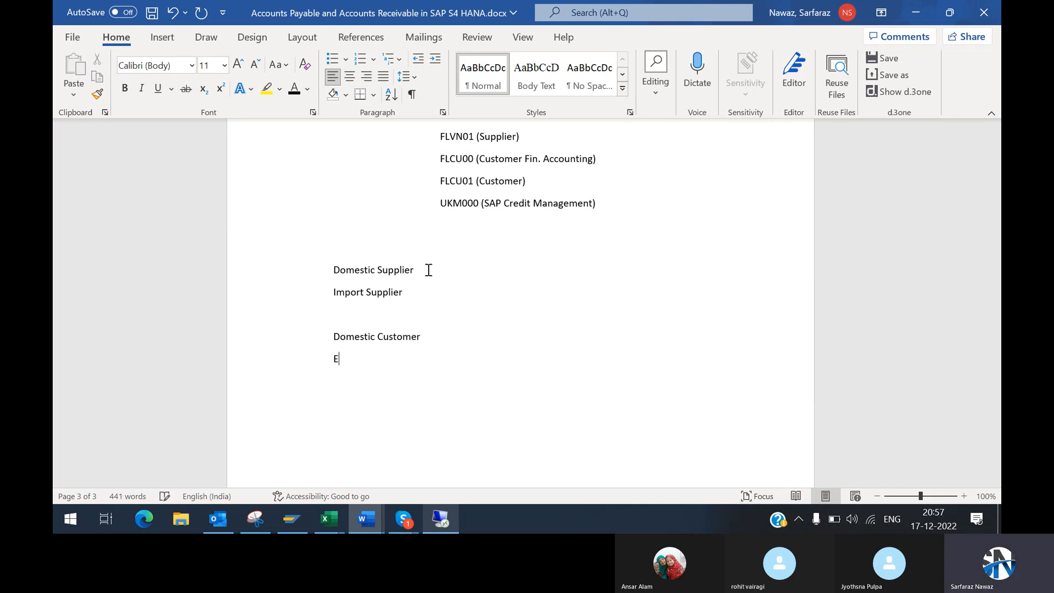
{"action": "type", "text": "xport Customer"}
Step: Compare the Domestic and Import Supplier lines with the domestic and foreign vendor entries in SAP's business partner Grouping list
{"action": "left_click", "coordinate": [335, 270]}
{"action": "left_click", "coordinate": [406, 301], "text": "shift"}
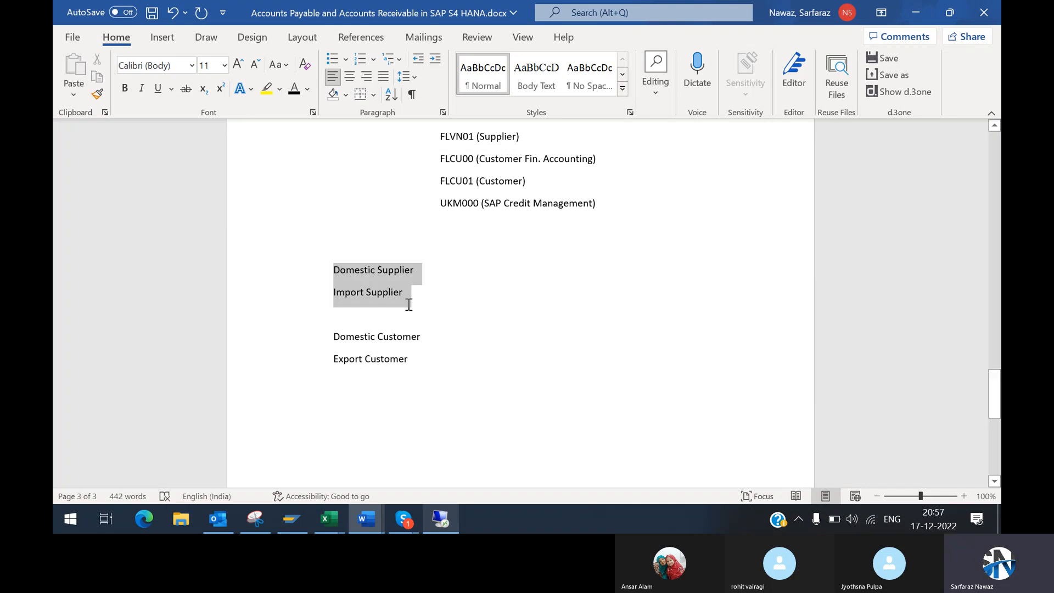
{"action": "key", "text": "alt+Tab"}
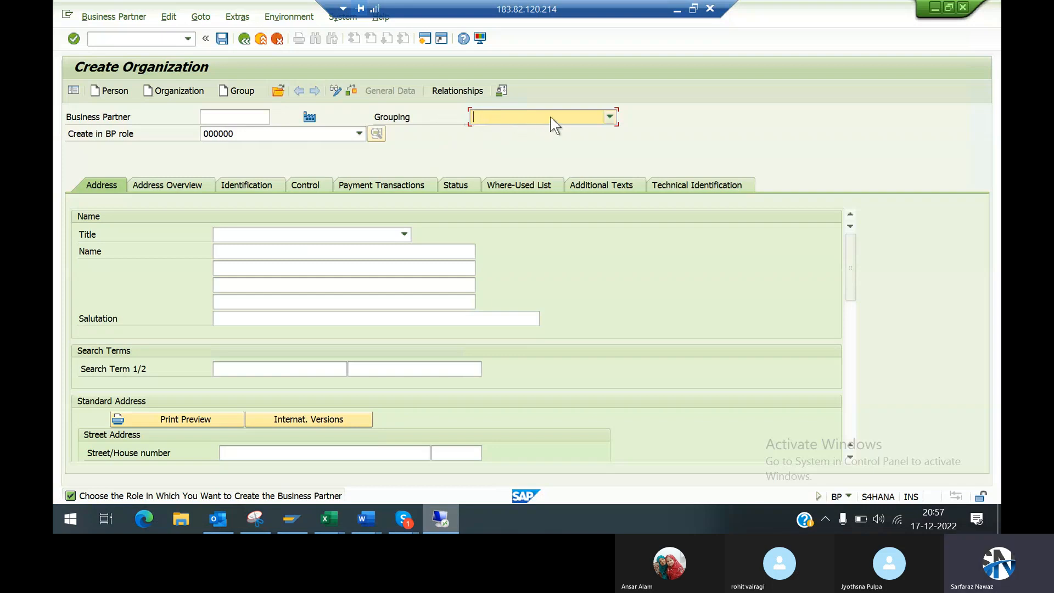
{"action": "left_click", "coordinate": [609, 117]}
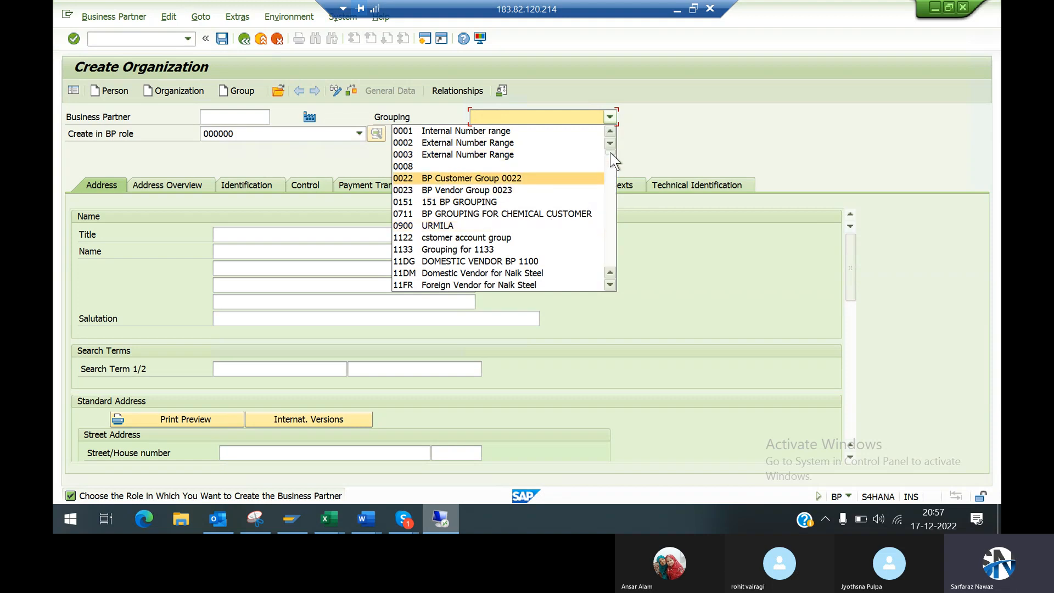
{"action": "left_click_drag", "start_coordinate": [614, 160], "coordinate": [613, 184]}
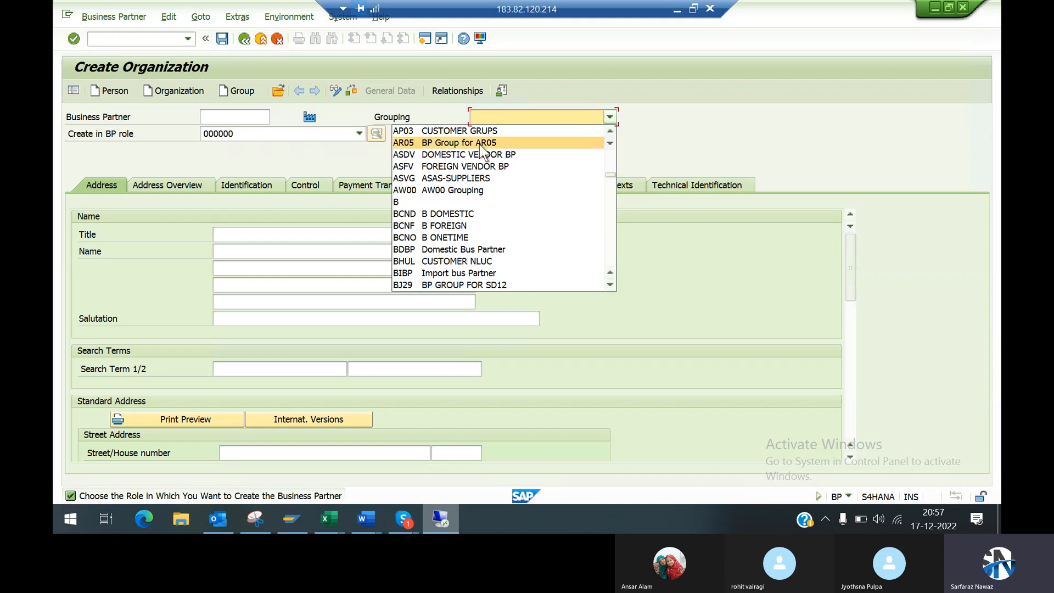
{"action": "left_click", "coordinate": [421, 111]}
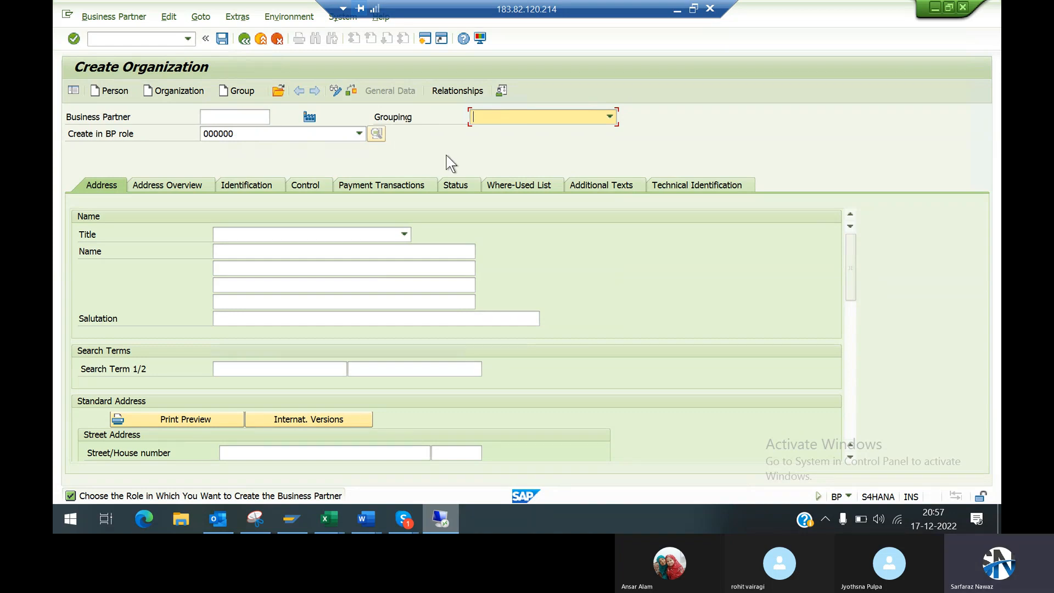
{"action": "left_click", "coordinate": [517, 114]}
{"action": "left_click", "coordinate": [693, 118]}
{"action": "key", "text": "alt+Tab"}
{"action": "left_click", "coordinate": [636, 32]}
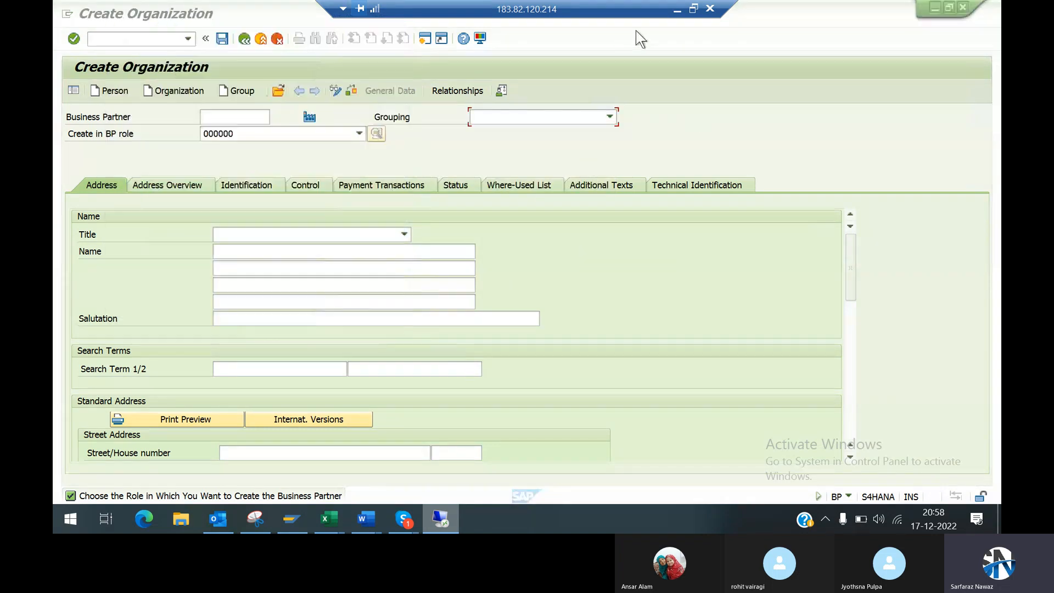
Step: Switch to the Word document and append the number range 1000 - 1999 to the Domestic Supplier line
{"action": "left_click", "coordinate": [678, 10]}
{"action": "left_click", "coordinate": [443, 268]}
{"action": "type", "text": "100"}
{"action": "key", "text": "BackSpace"}
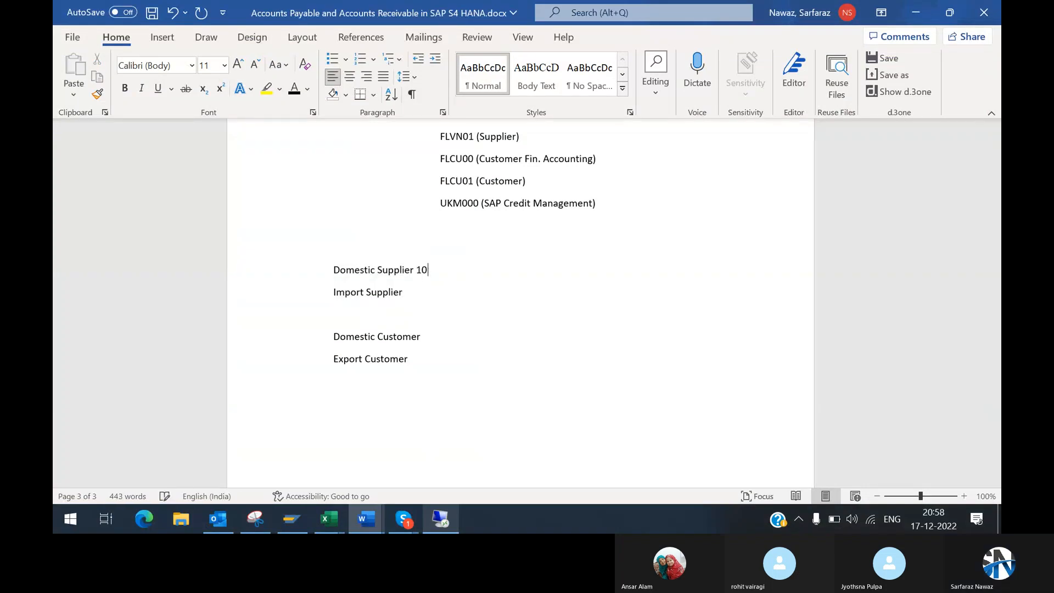
{"action": "type", "text": "00"}
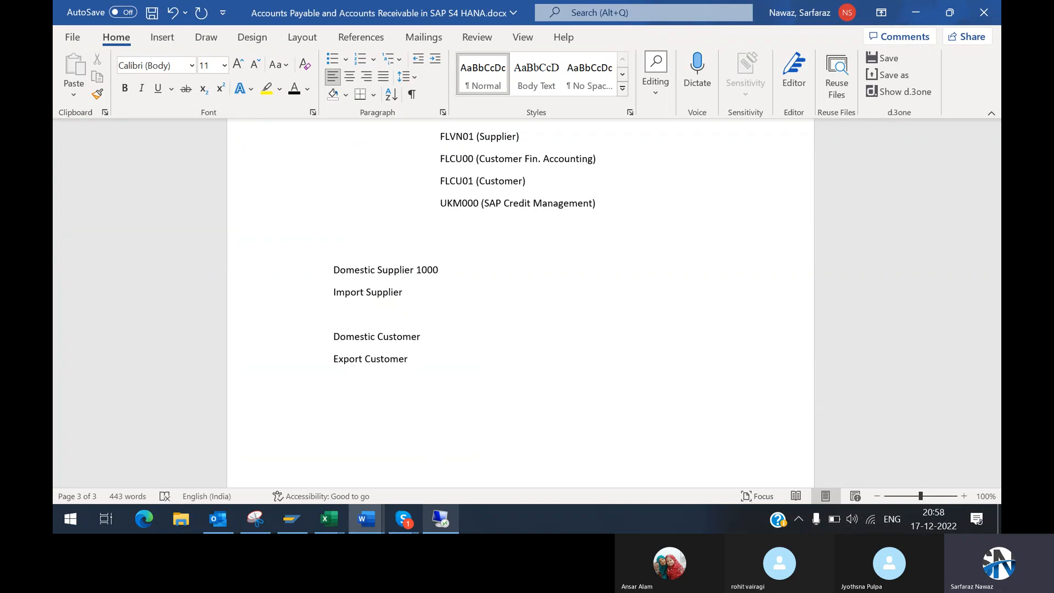
{"action": "type", "text": " - 1999"}
Step: Append the number range 3000-3999 to the Import Supplier line
{"action": "left_click", "coordinate": [415, 291]}
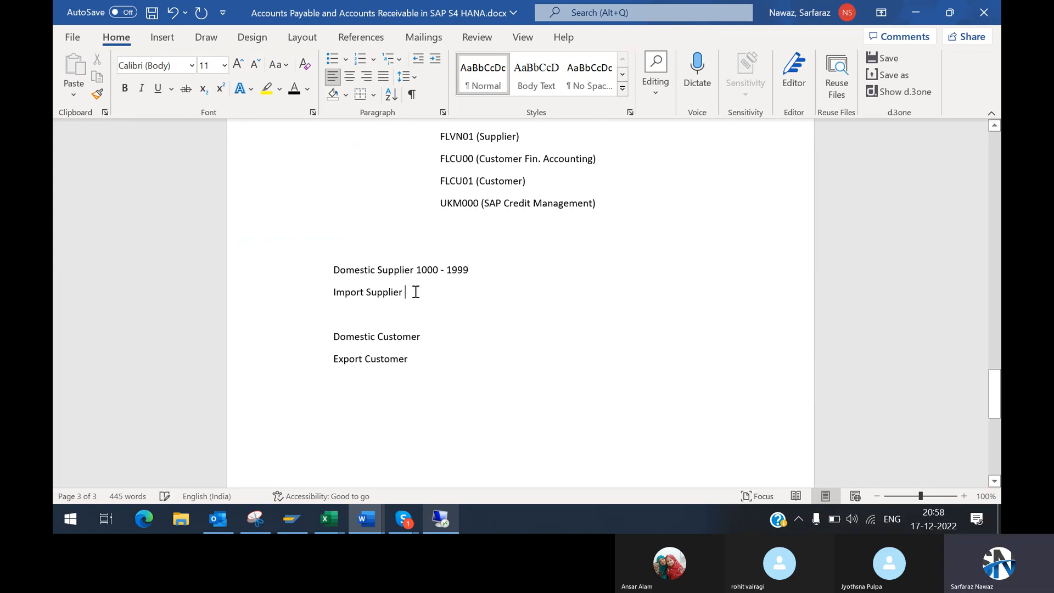
{"action": "type", "text": "3000"}
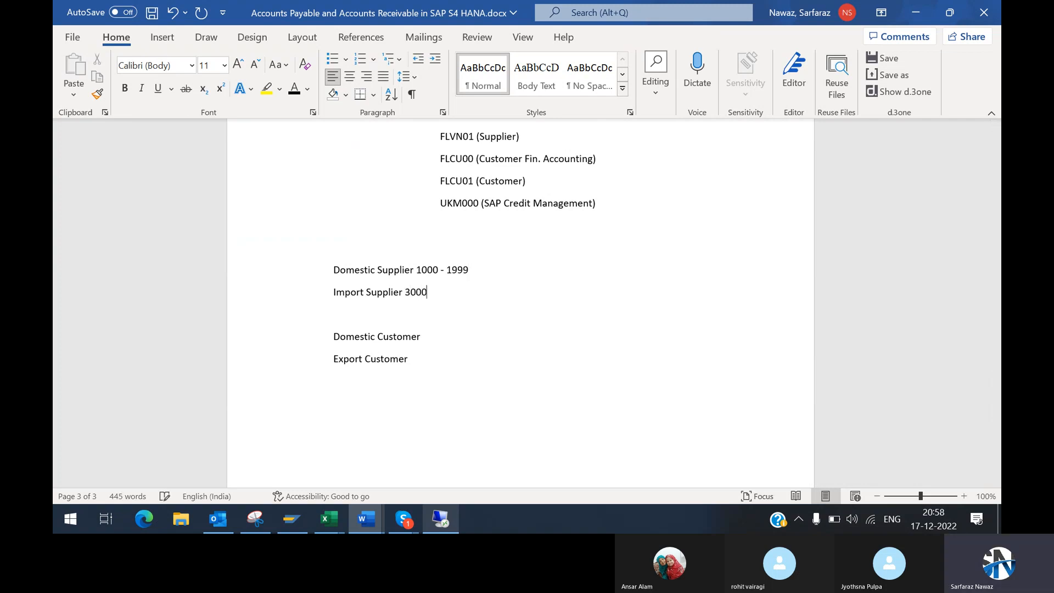
{"action": "type", "text": "-3999"}
Step: Append the number range 5000-5999 to the Domestic Customer line
{"action": "left_click", "coordinate": [433, 338]}
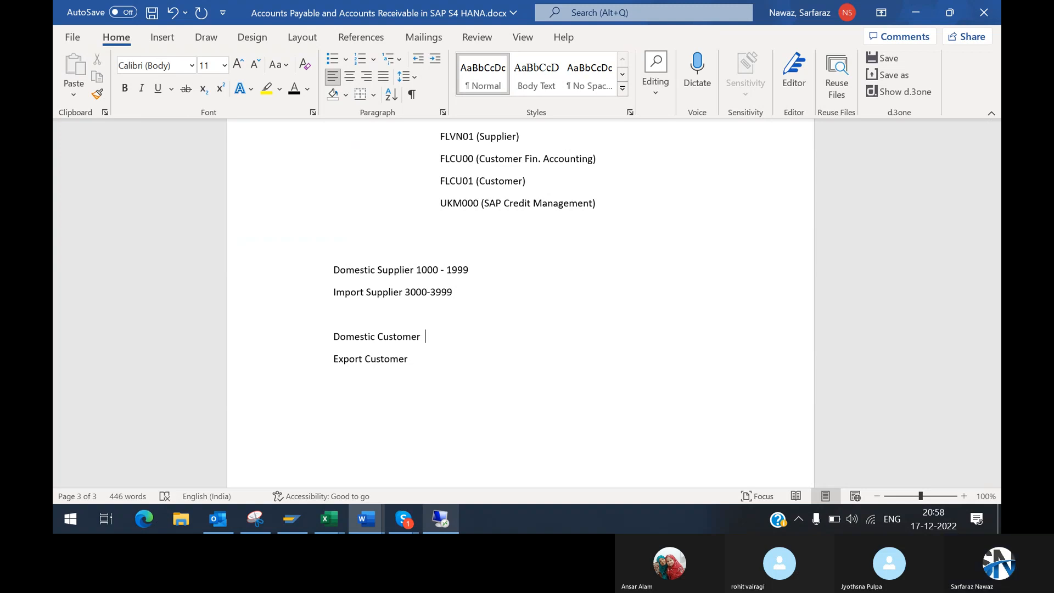
{"action": "type", "text": "5000"}
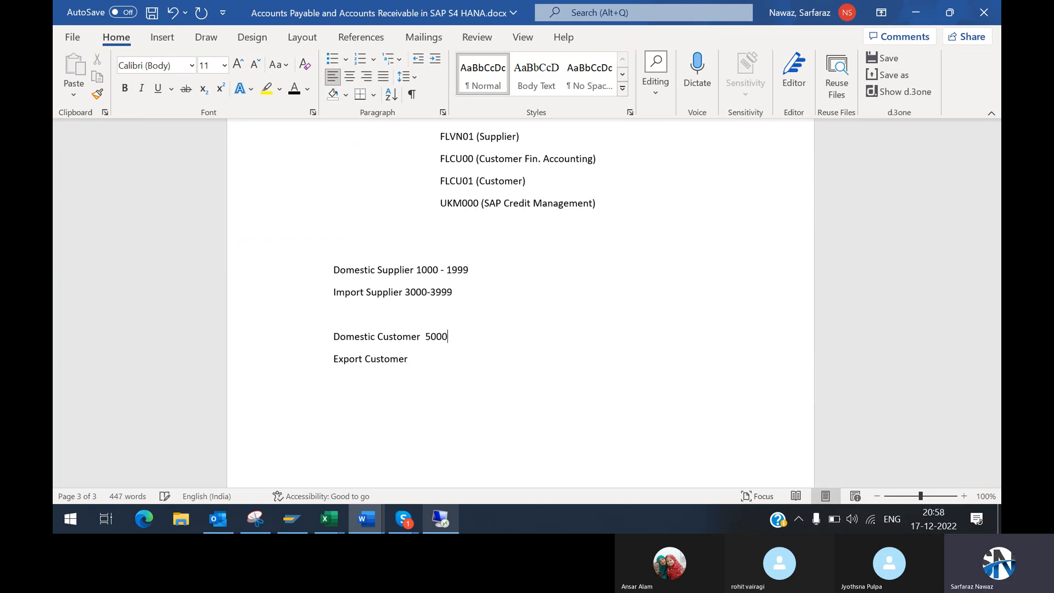
{"action": "type", "text": "-5999"}
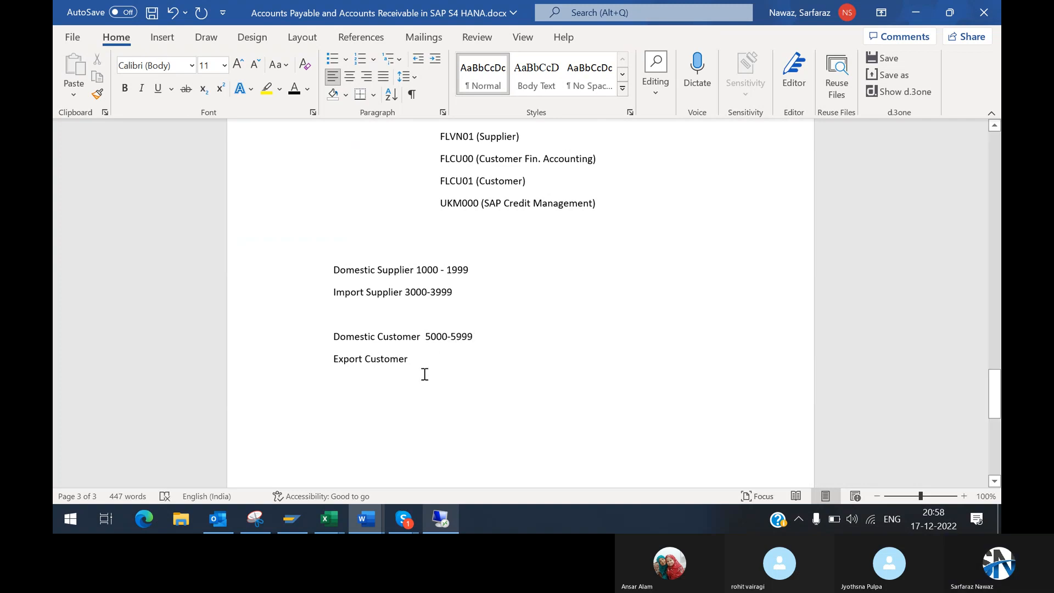
Step: Append the number range 7000-7999 to the Export Customer line
{"action": "left_click", "coordinate": [427, 364]}
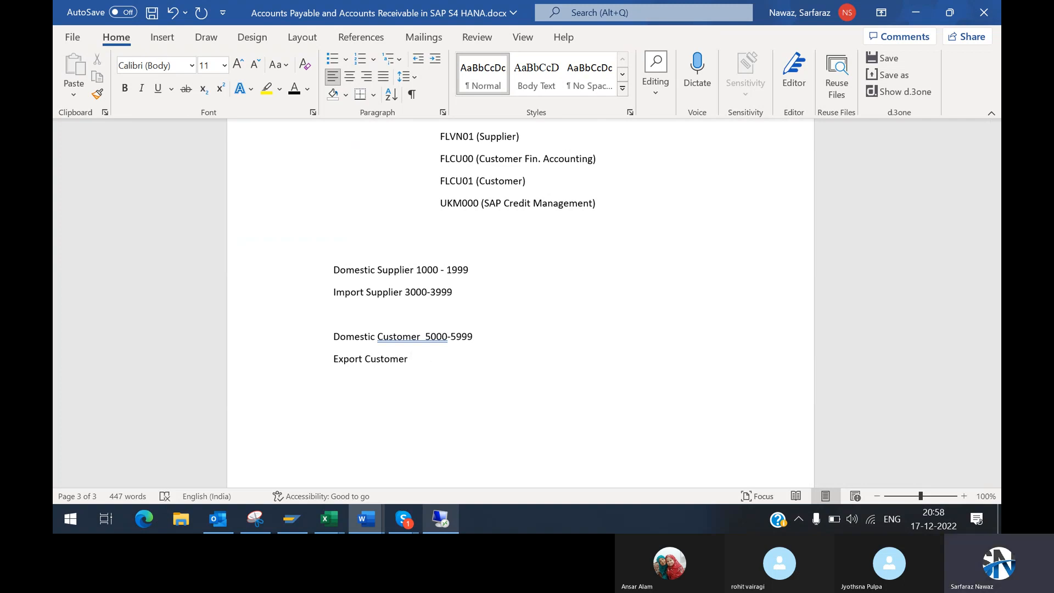
{"action": "type", "text": "6"}
{"action": "key", "text": "BackSpace"}
{"action": "type", "text": "7000-7999"}
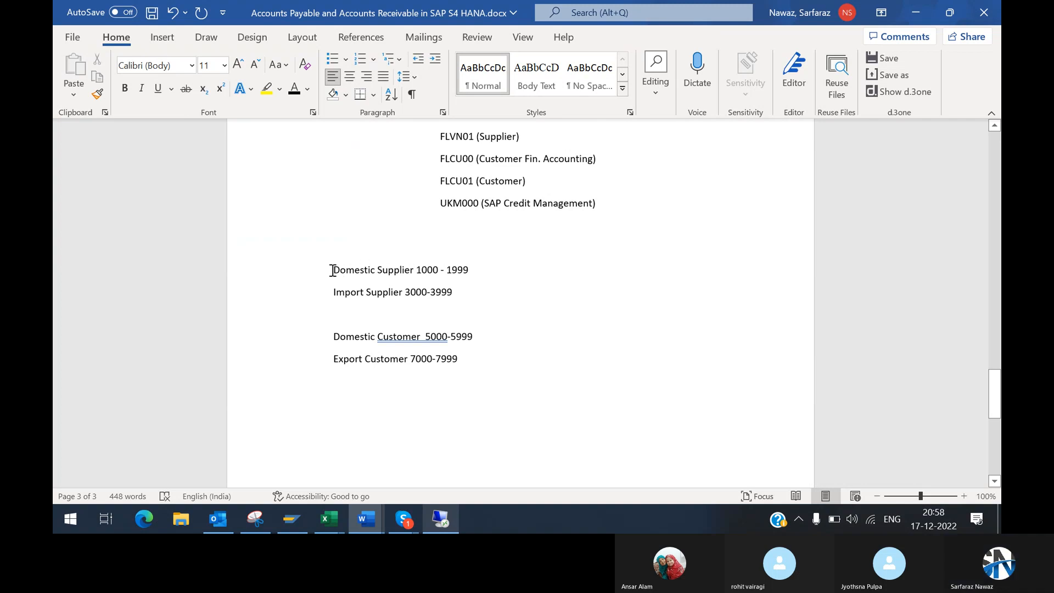
{"action": "left_click_drag", "start_coordinate": [332, 270], "coordinate": [473, 268]}
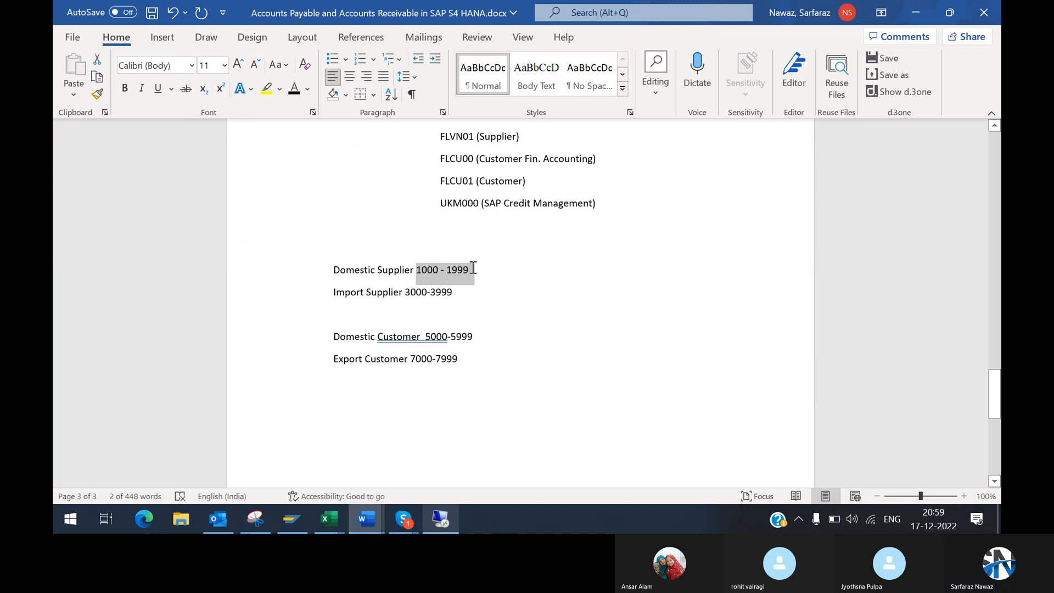
Step: Add the heading line "BP Group and it's No. Ranges" directly above the Domestic Supplier line
{"action": "left_click", "coordinate": [341, 252]}
{"action": "type", "text": "B"}
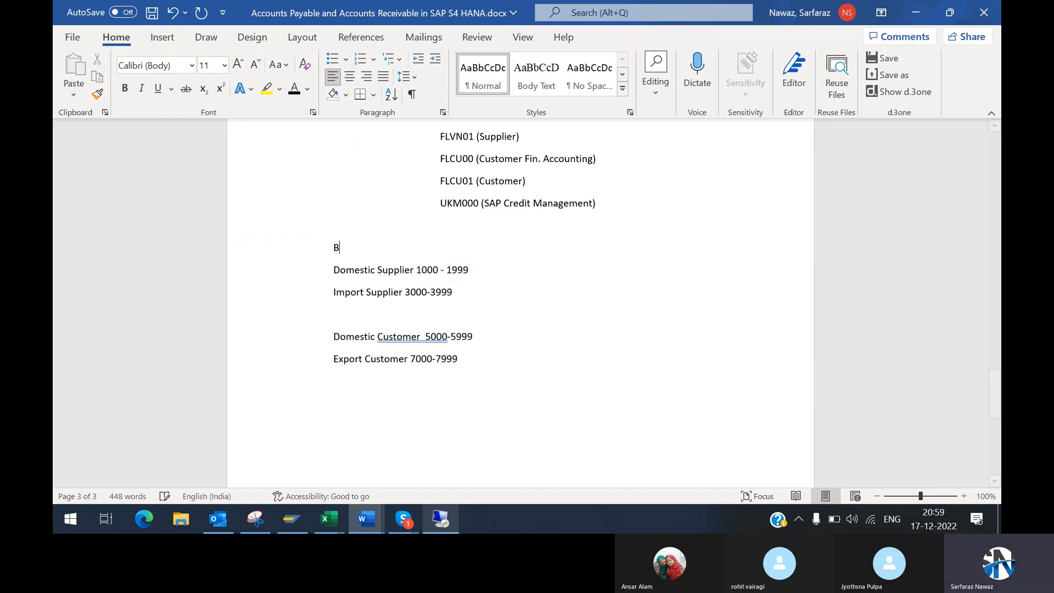
{"action": "type", "text": "P Group and"}
{"action": "key", "text": "BackSpace"}
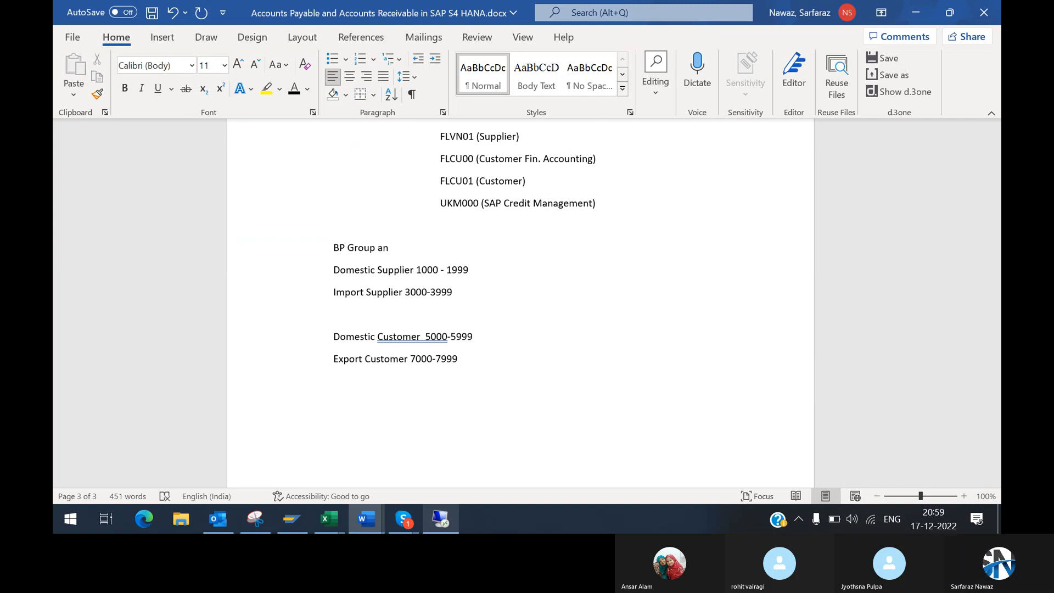
{"action": "type", "text": "d it;s "}
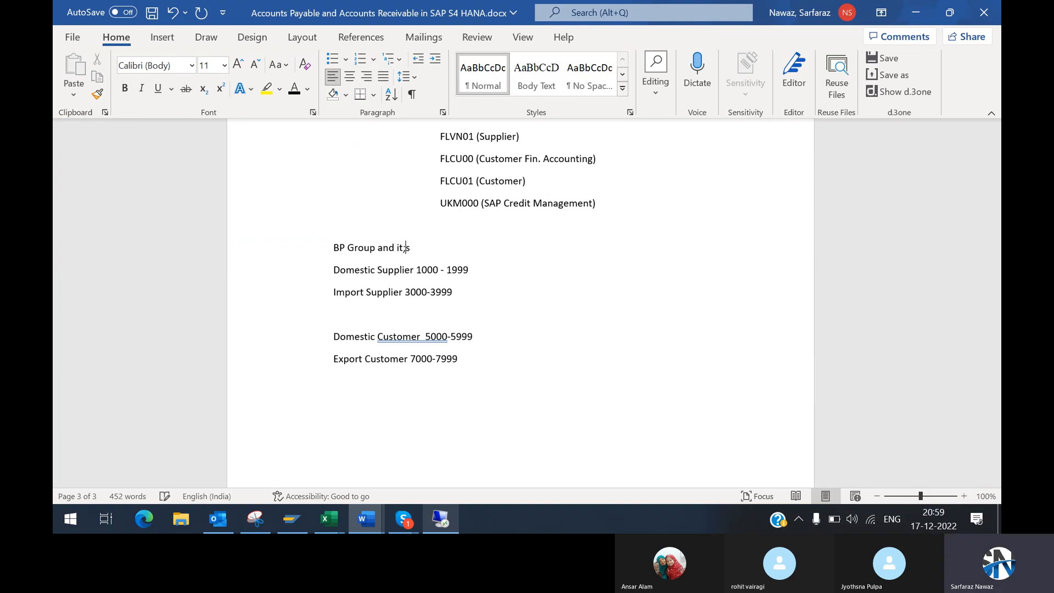
{"action": "type", "text": "No"}
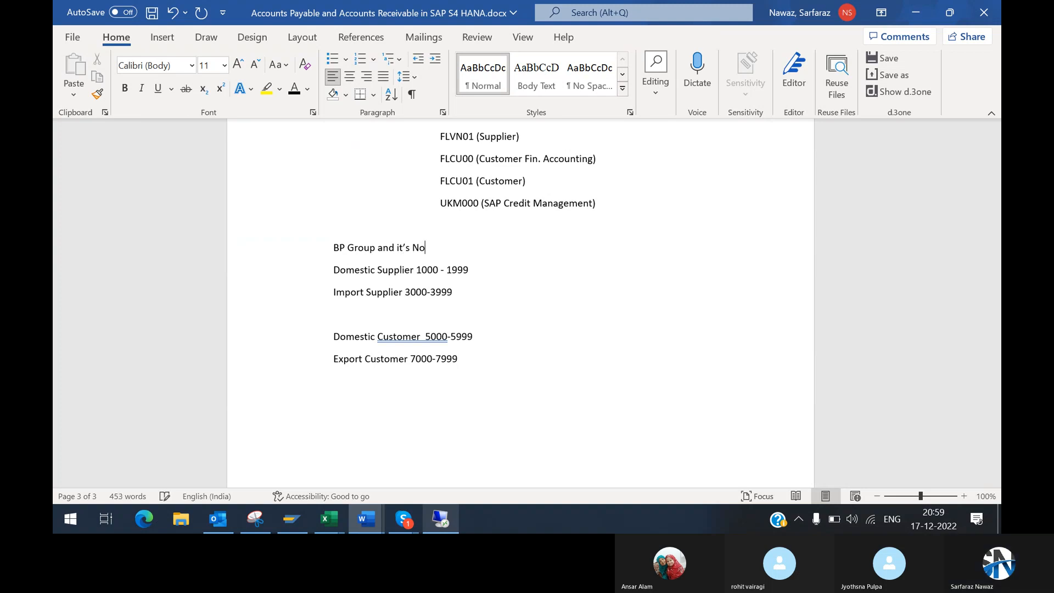
{"action": "type", "text": ". Ranges"}
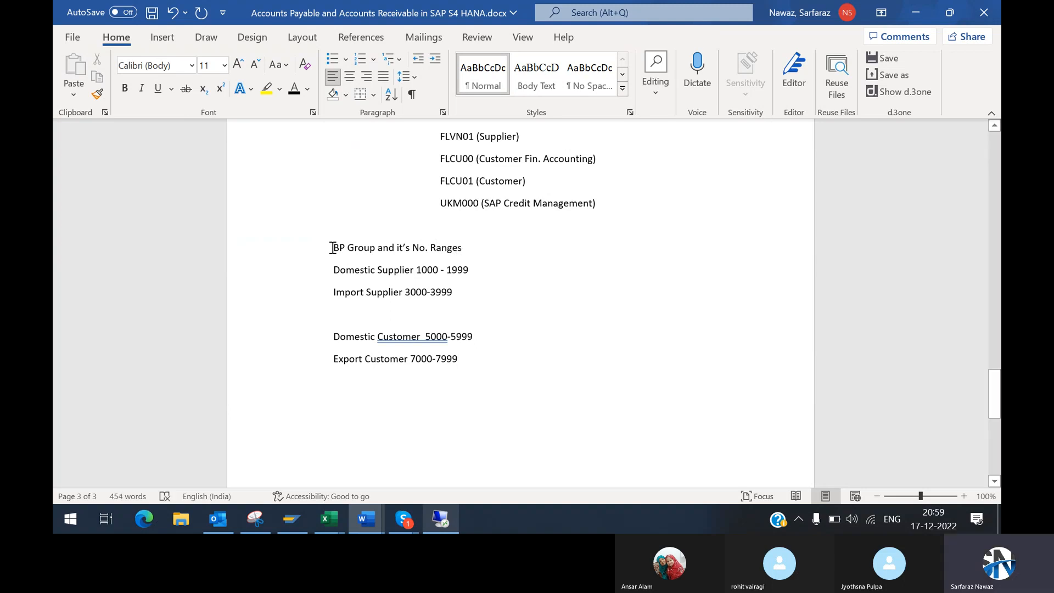
Step: Review the BP Group heading together with the supplier and customer number range lines beneath it
{"action": "left_click_drag", "start_coordinate": [332, 248], "coordinate": [473, 258]}
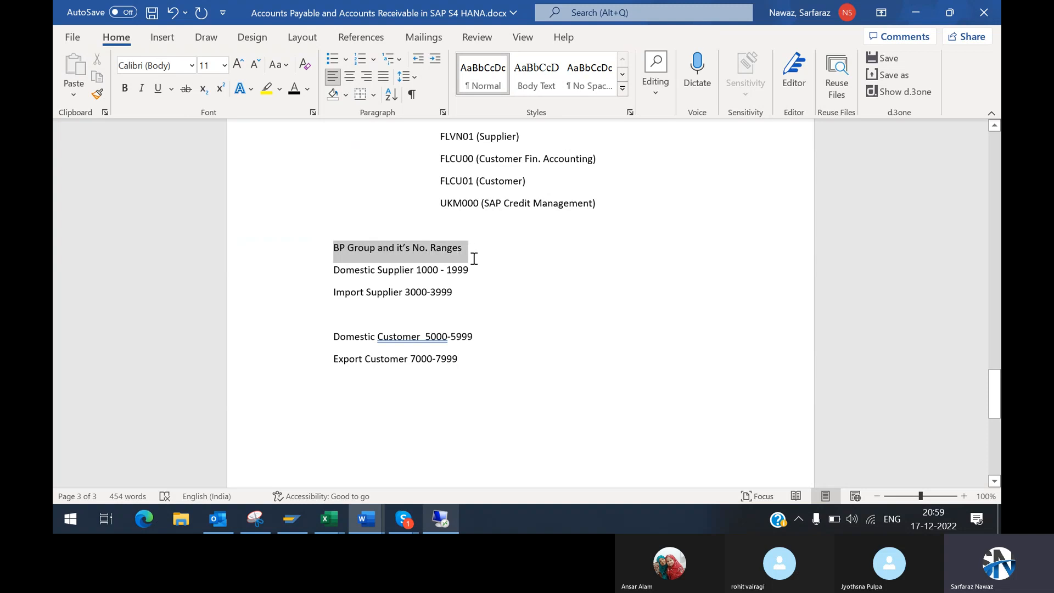
{"action": "left_click_drag", "start_coordinate": [335, 274], "coordinate": [461, 296]}
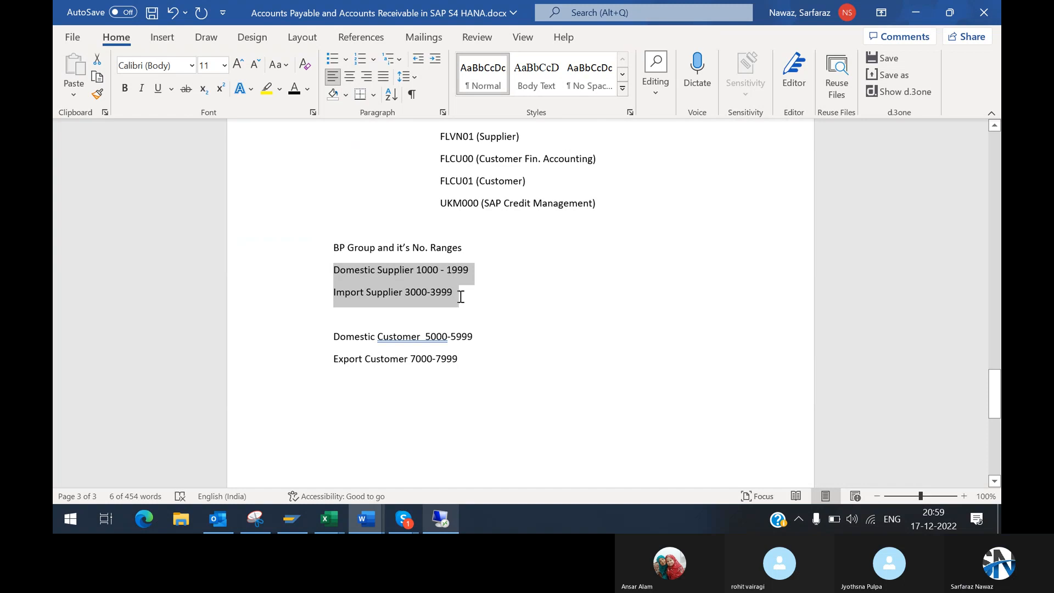
{"action": "left_click_drag", "start_coordinate": [333, 247], "coordinate": [462, 248]}
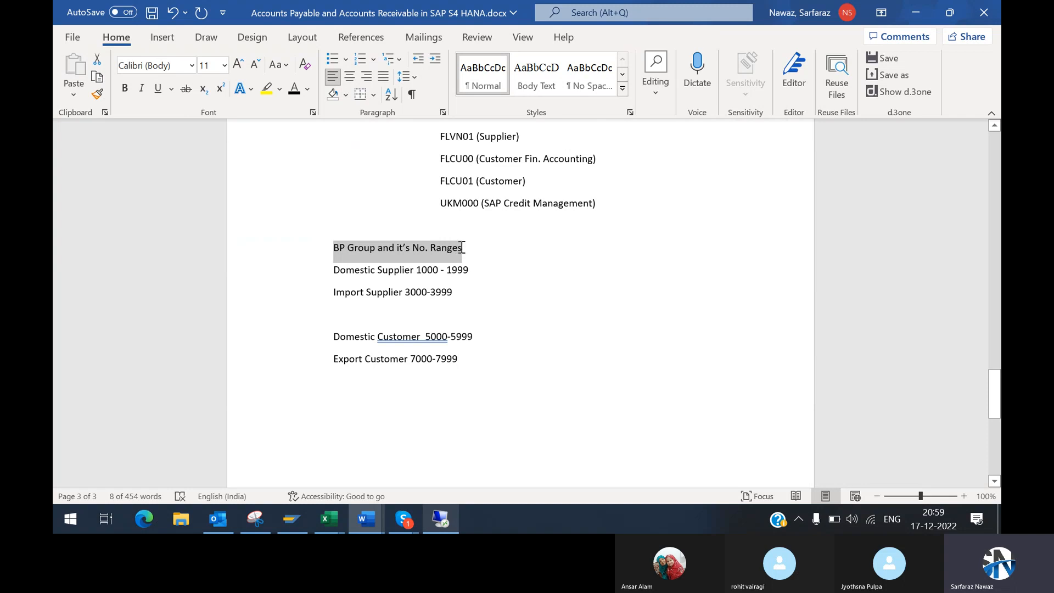
{"action": "left_click_drag", "start_coordinate": [462, 247], "coordinate": [440, 248]}
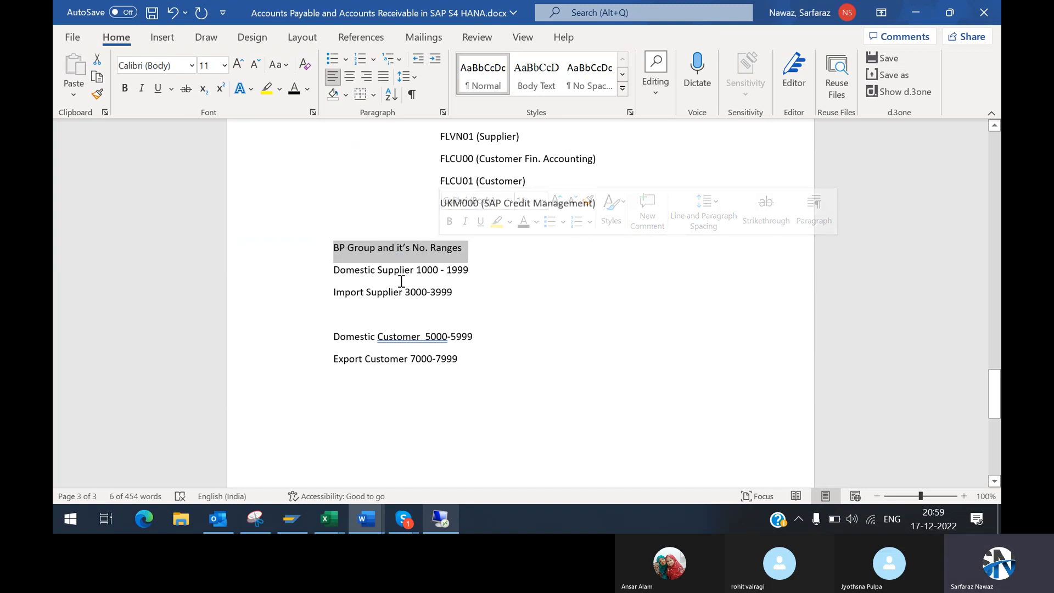
{"action": "left_click_drag", "start_coordinate": [333, 270], "coordinate": [476, 358]}
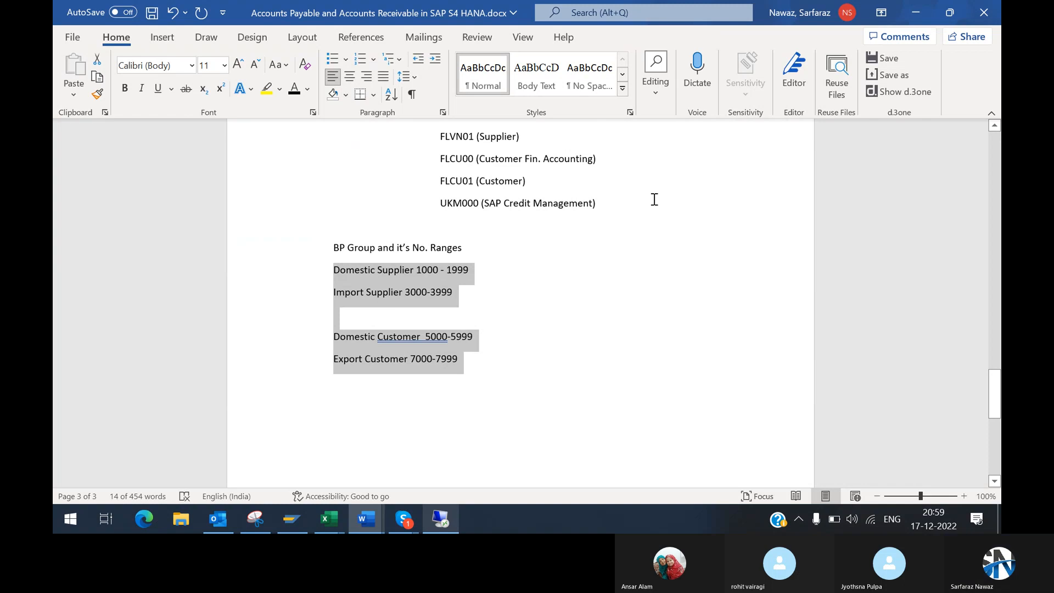
Step: Examine the Business Partner Concepts section in Word for the Define Account Groups with Screen Layout (Vendors) path, checking it alongside the SAP screen
{"action": "left_click_drag", "start_coordinate": [994, 389], "coordinate": [980, 280]}
{"action": "key", "text": "alt+Tab"}
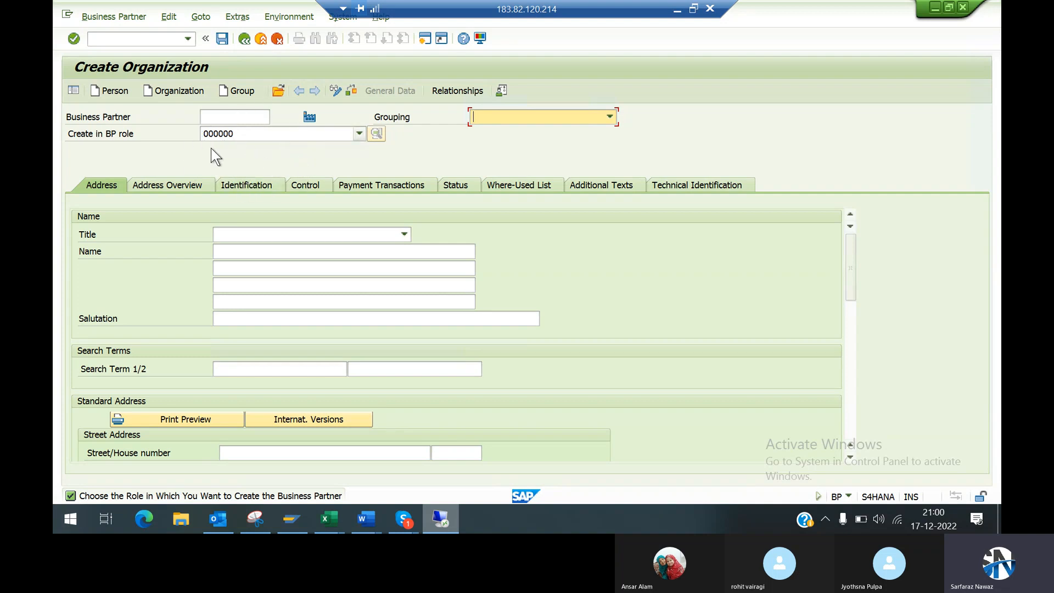
{"action": "key", "text": "alt+Tab"}
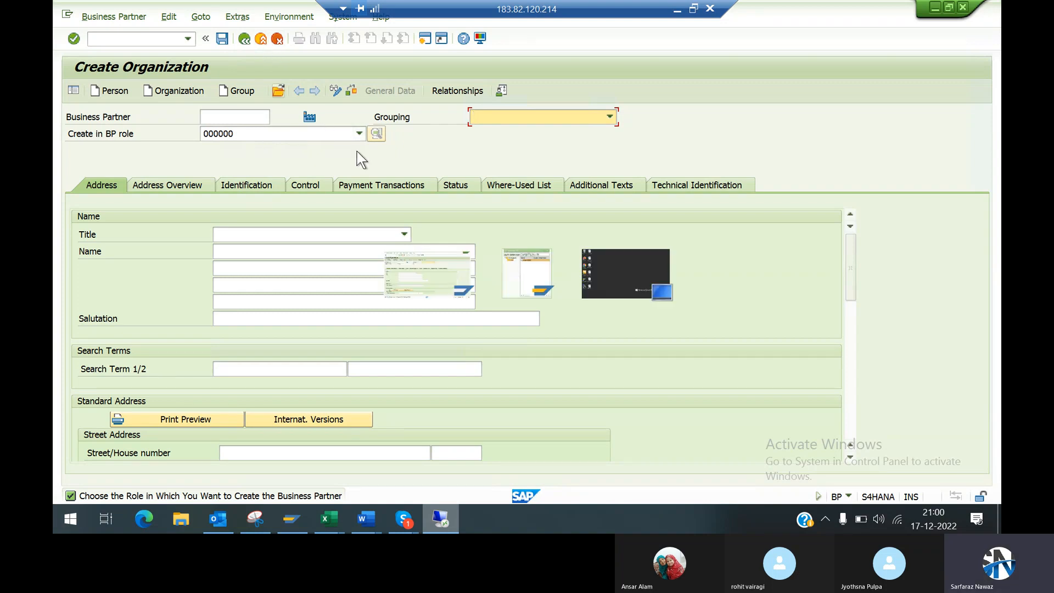
{"action": "key", "text": "alt+Tab"}
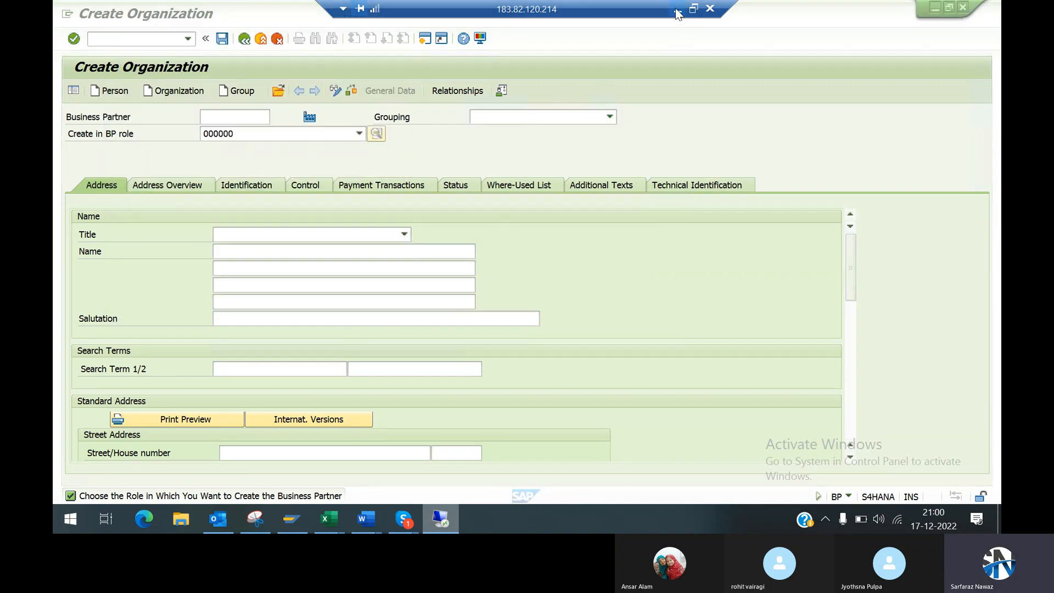
{"action": "left_click", "coordinate": [676, 10]}
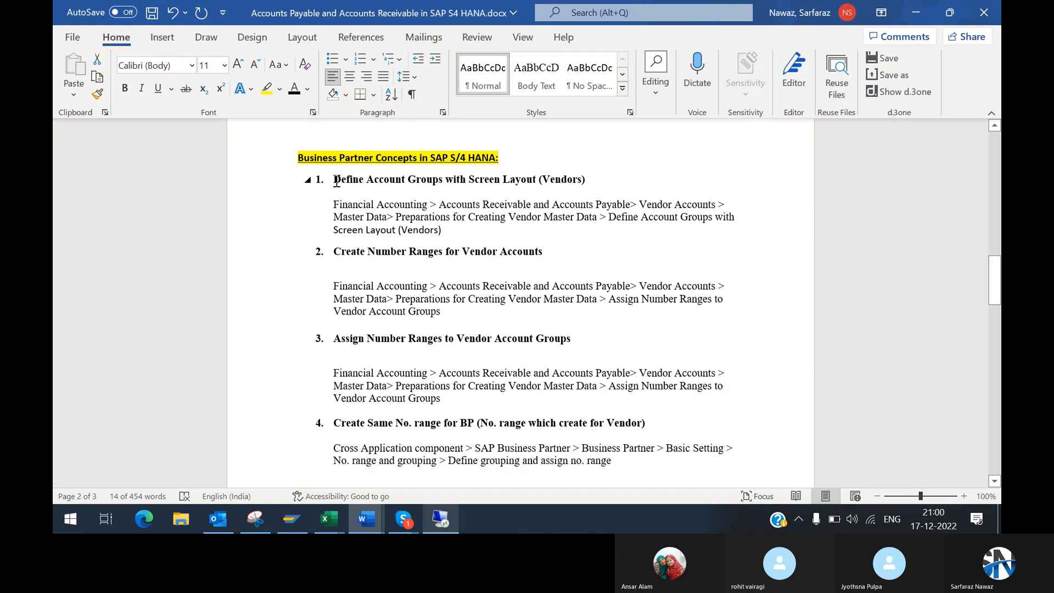
{"action": "key", "text": "alt+Tab"}
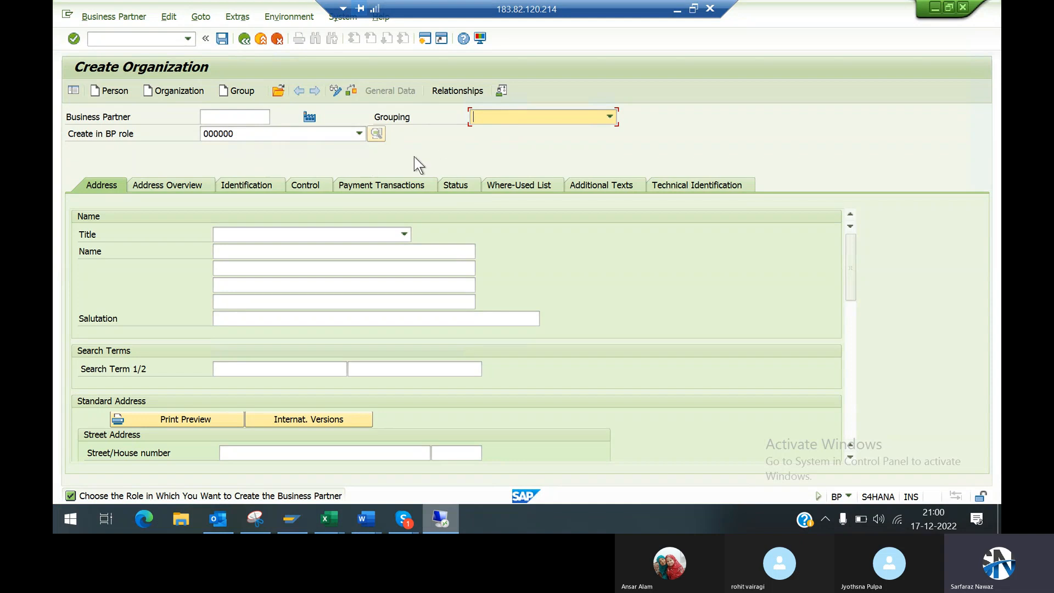
{"action": "key", "text": "alt+Tab"}
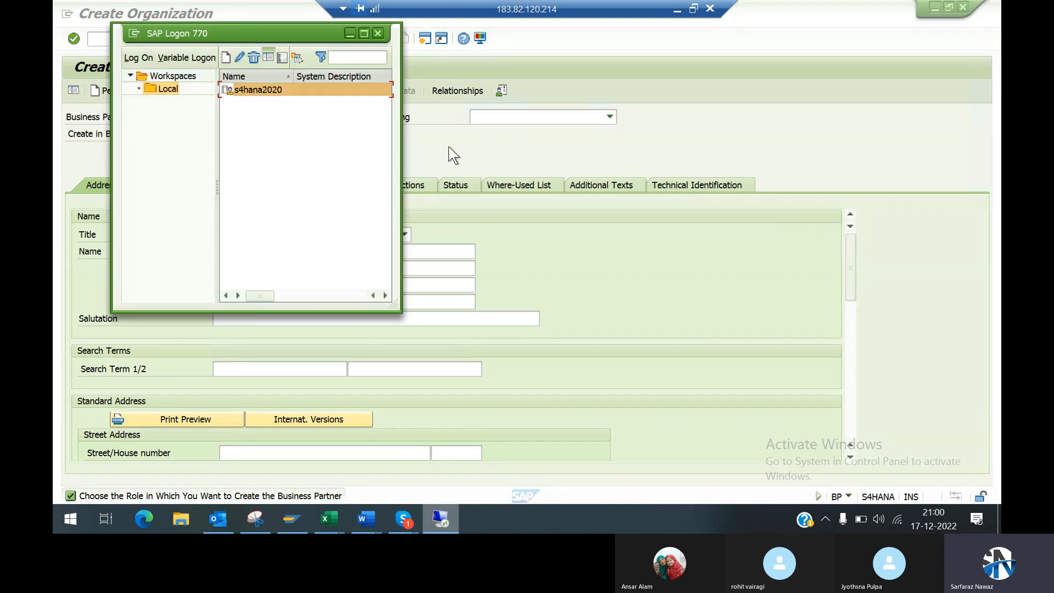
{"action": "key", "text": "alt+Tab"}
{"action": "left_click", "coordinate": [674, 11]}
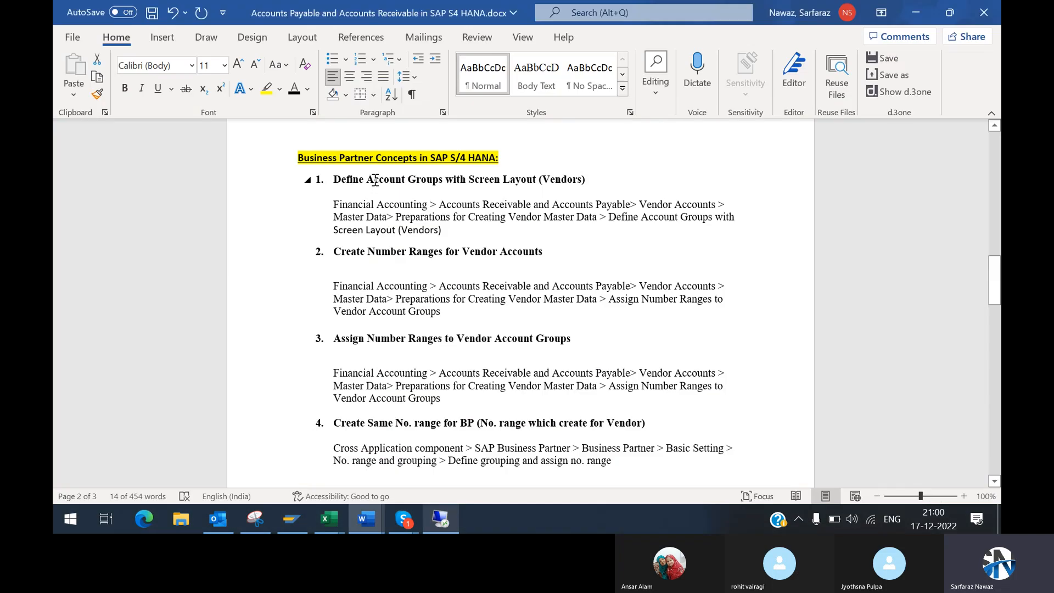
Step: Switch to SAP, run transaction spro in a new session and display the SAP Reference IMG
{"action": "key", "text": "alt+Tab"}
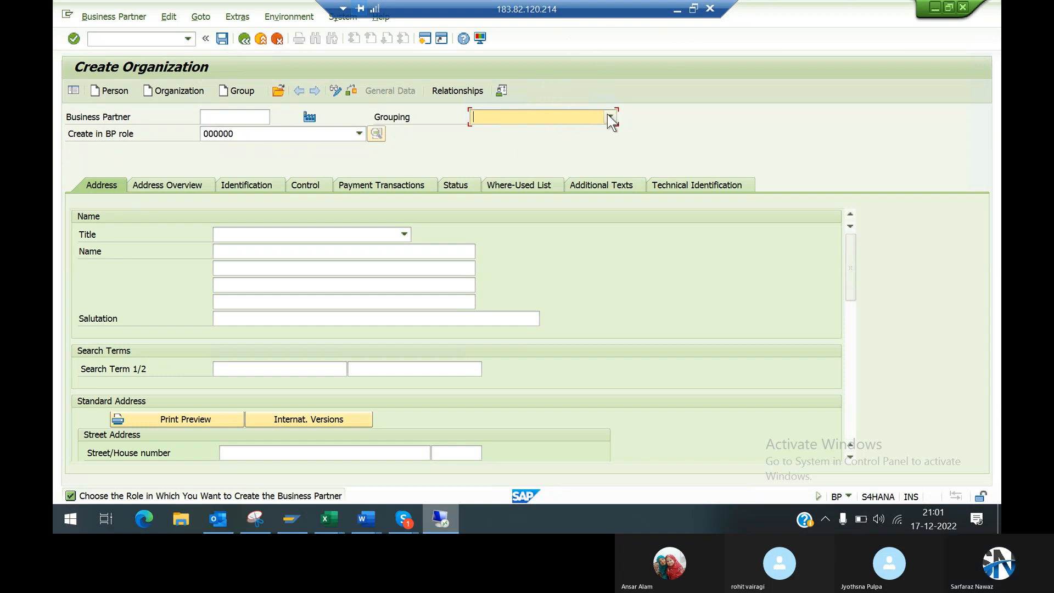
{"action": "left_click", "coordinate": [424, 39]}
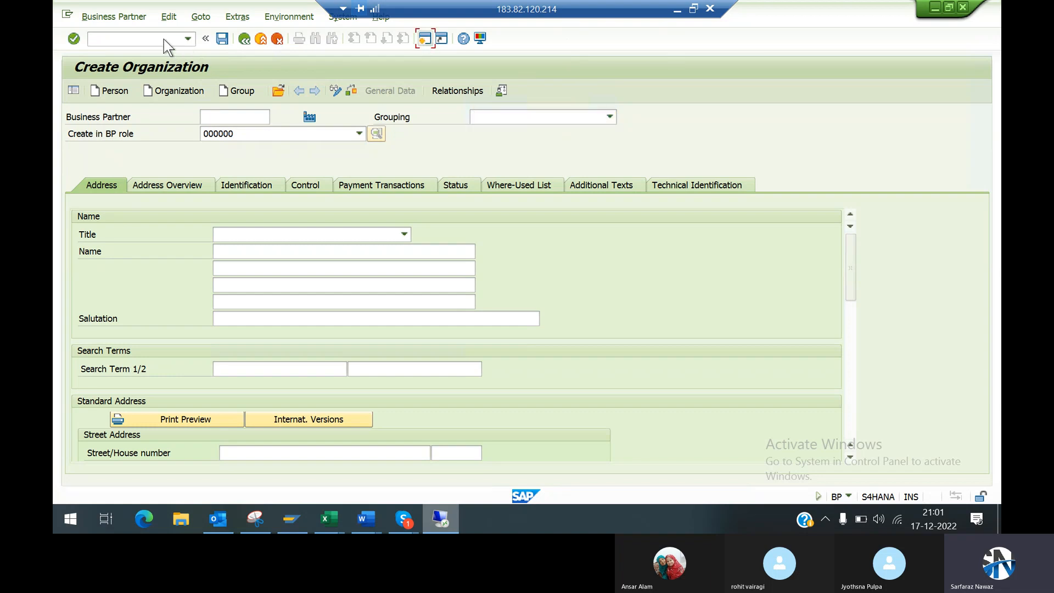
{"action": "type", "text": "spro"}
{"action": "key", "text": "Return"}
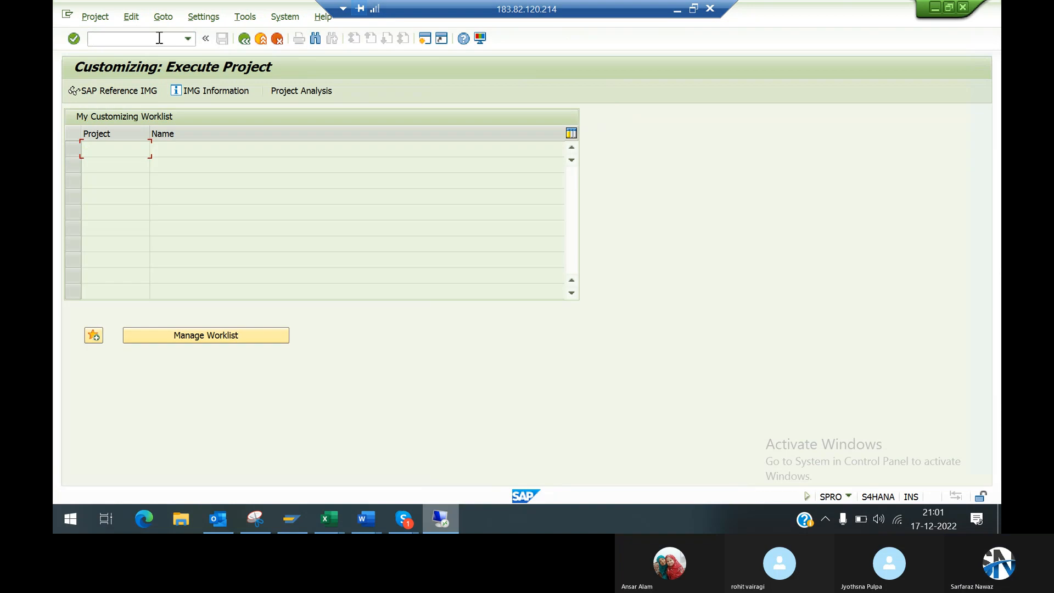
{"action": "left_click", "coordinate": [99, 93]}
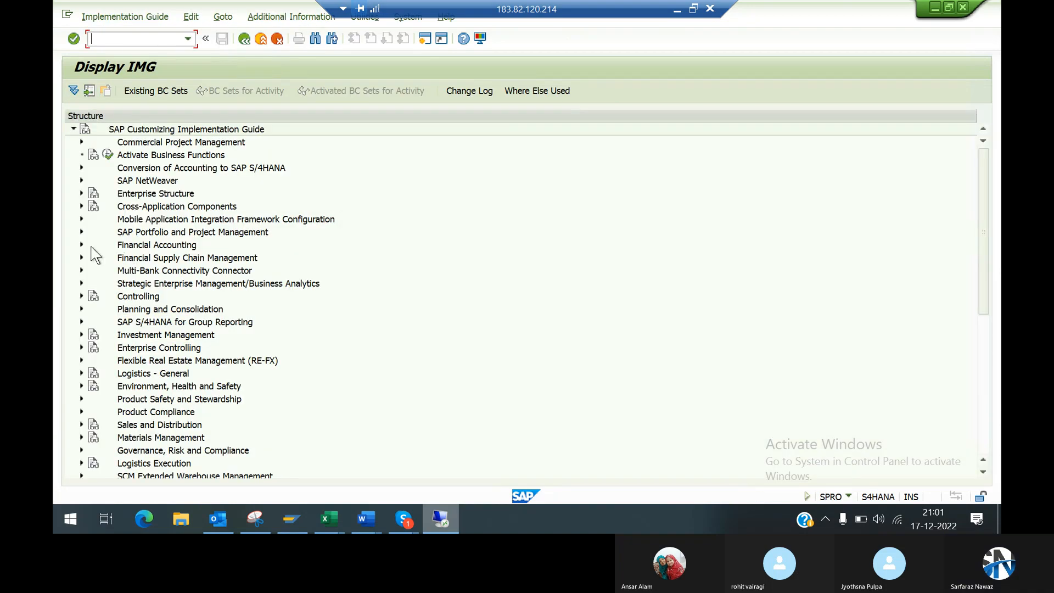
Step: Expand Financial Accounting, Accounts Receivable and Accounts Payable, and Vendor Accounts in the IMG, then return to the configuration path in Word
{"action": "left_click", "coordinate": [82, 245]}
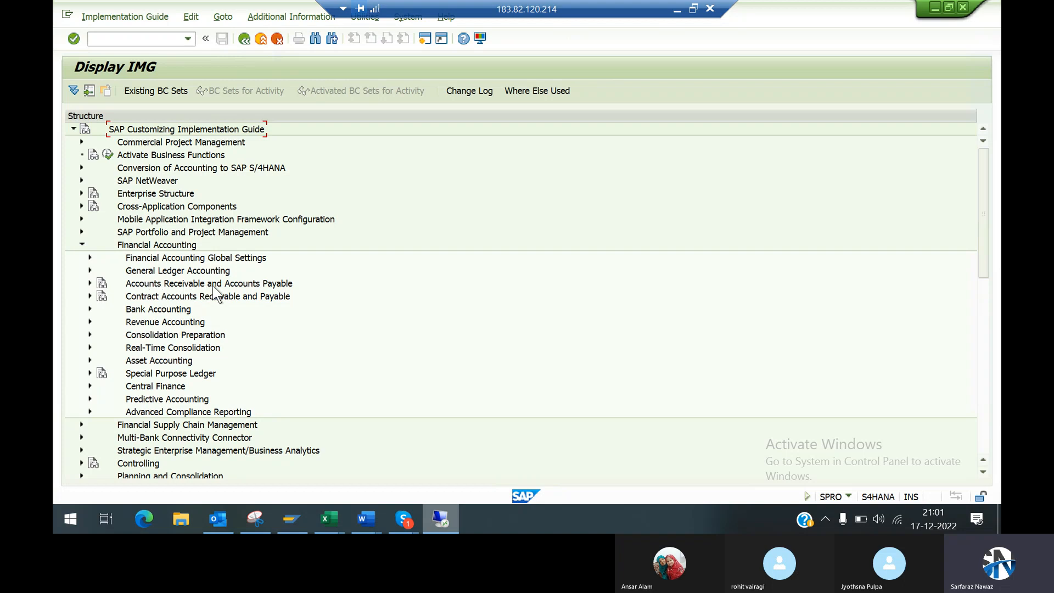
{"action": "left_click", "coordinate": [90, 283]}
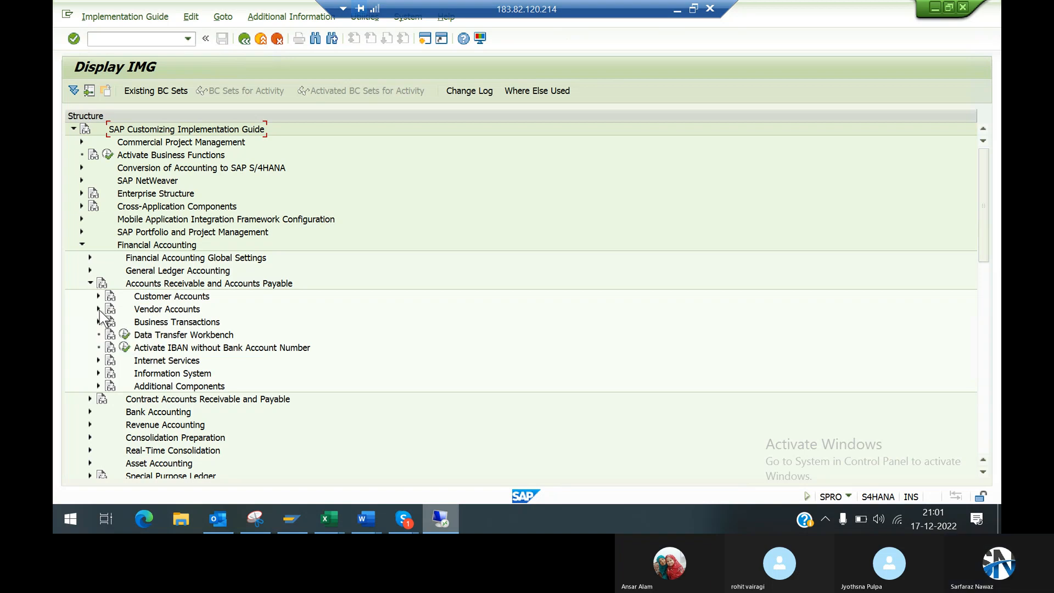
{"action": "left_click", "coordinate": [99, 309]}
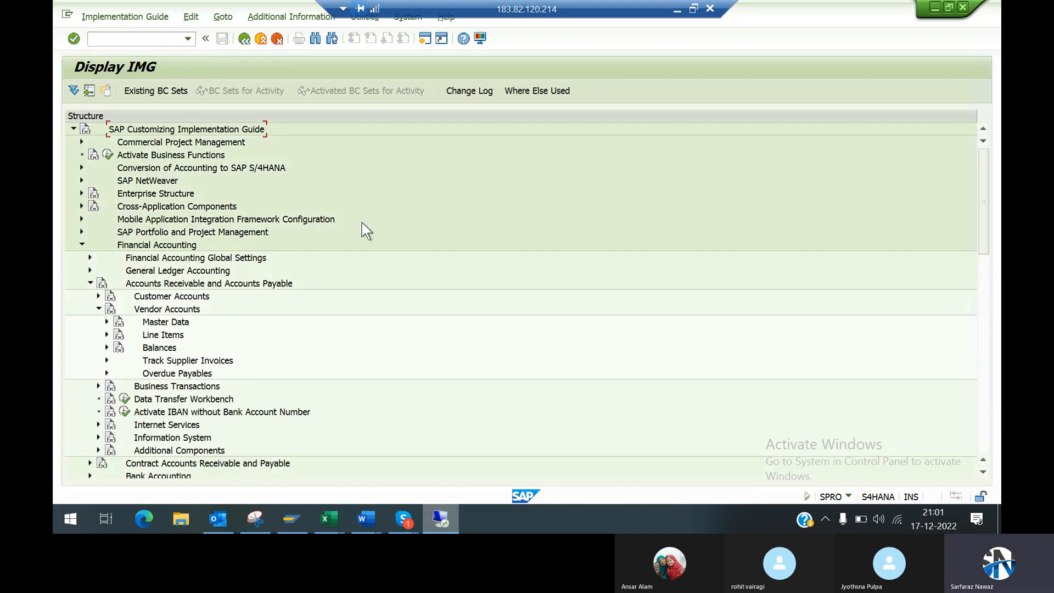
{"action": "left_click", "coordinate": [677, 9]}
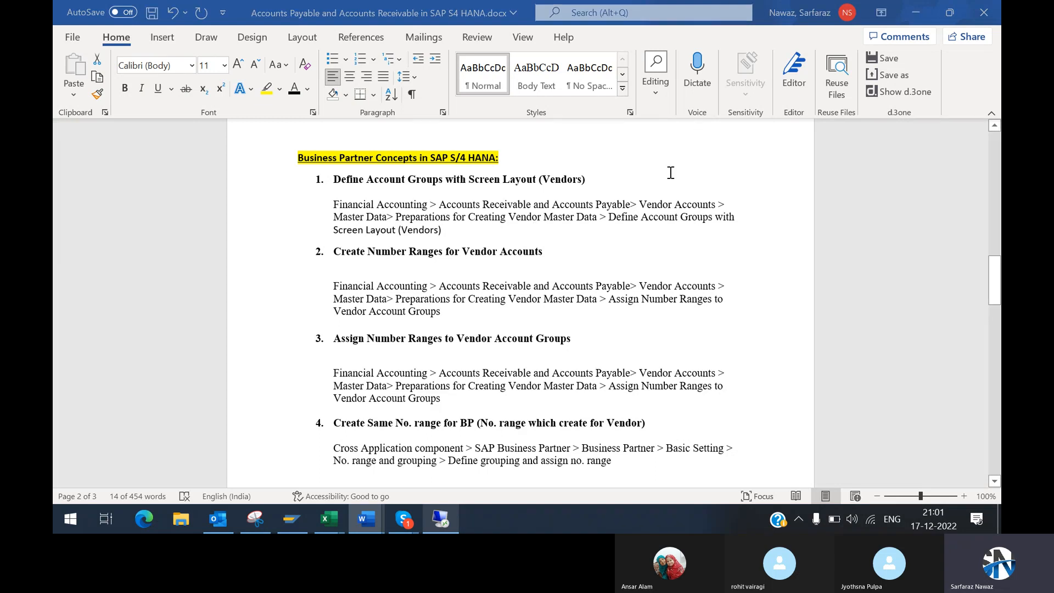
Step: Switch to SAP, open Define Account Groups with Screen Layout (Vendors) under the Vendor Accounts master data preparations, and browse the existing account groups
{"action": "key", "text": "alt+Tab"}
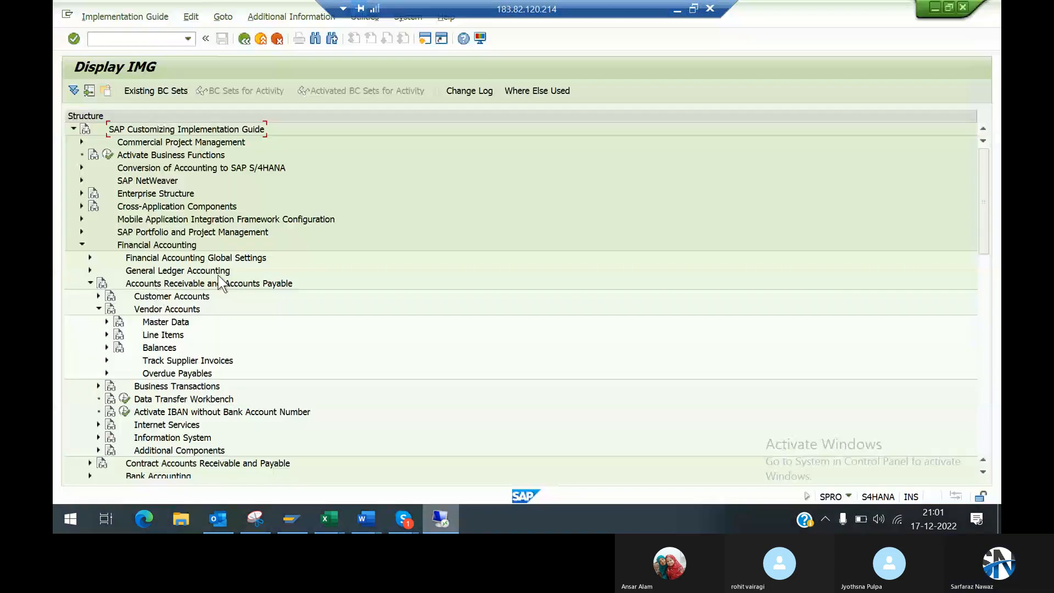
{"action": "left_click", "coordinate": [107, 322]}
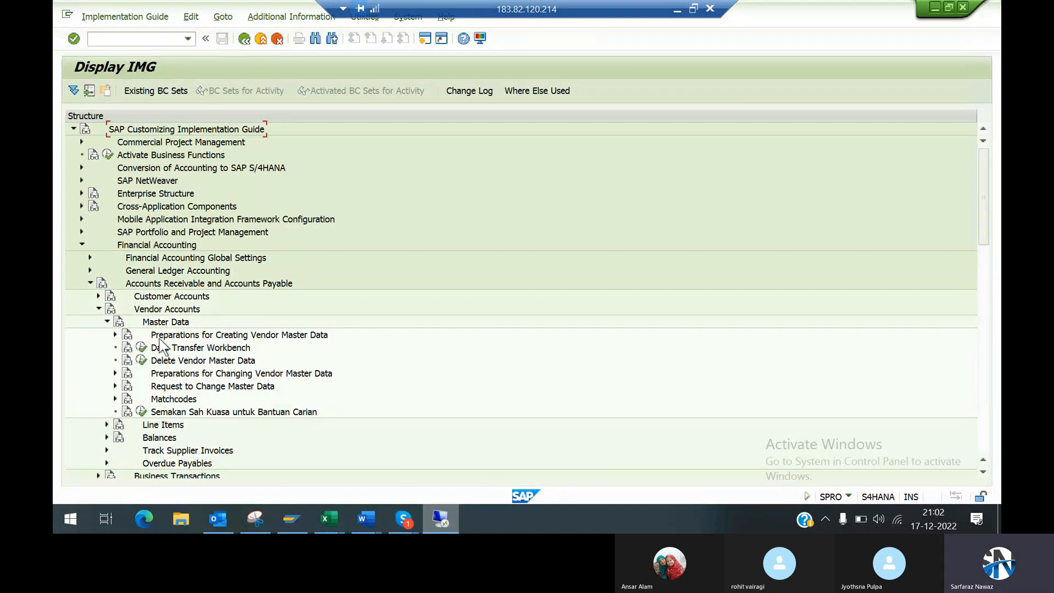
{"action": "left_click", "coordinate": [114, 335]}
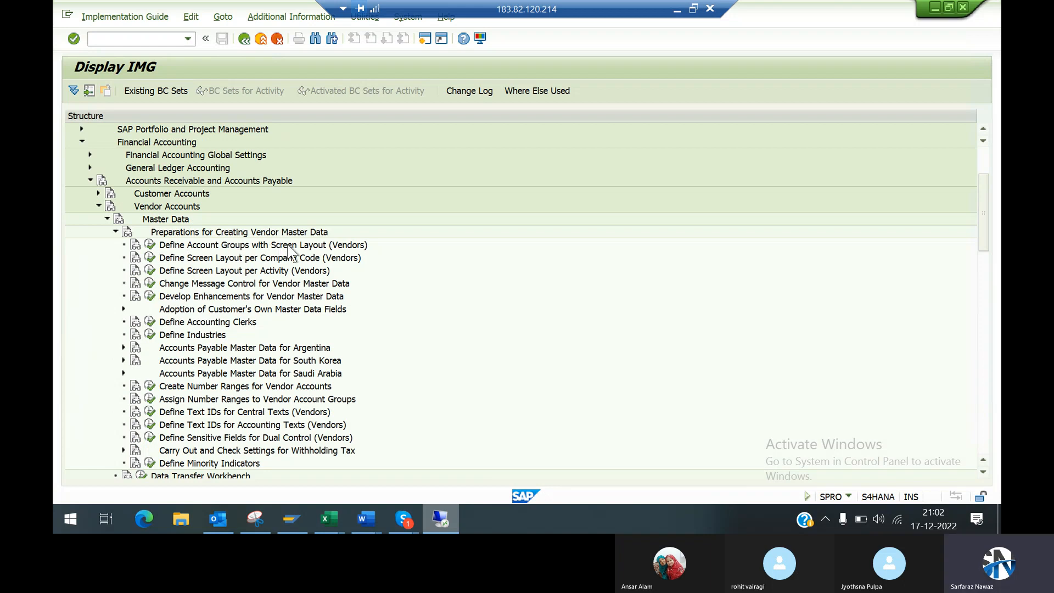
{"action": "left_click", "coordinate": [150, 245]}
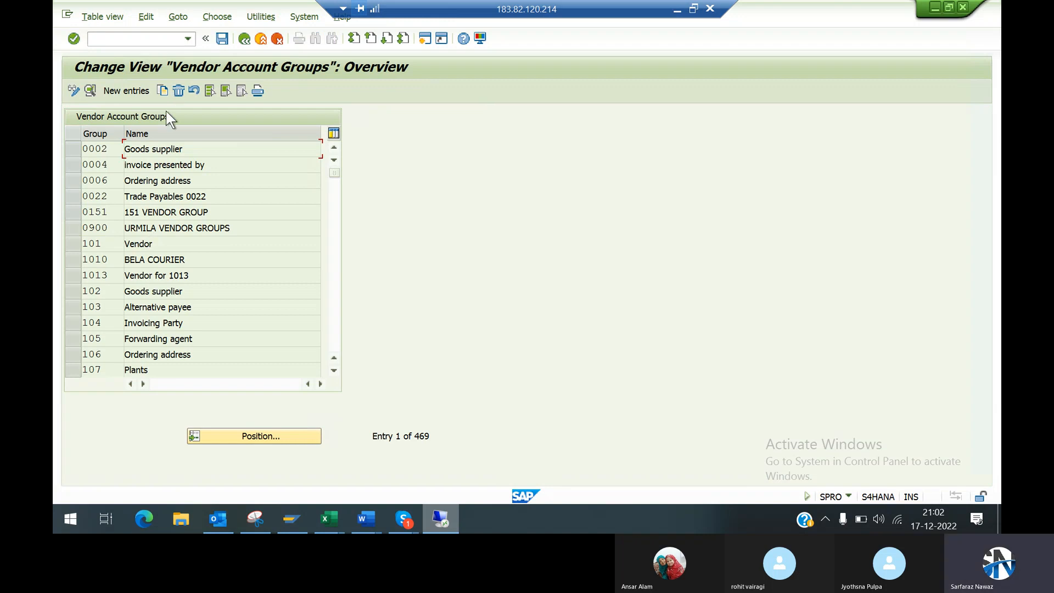
{"action": "left_click", "coordinate": [332, 342]}
{"action": "left_click", "coordinate": [332, 341]}
{"action": "left_click", "coordinate": [333, 341]}
{"action": "left_click", "coordinate": [330, 334]}
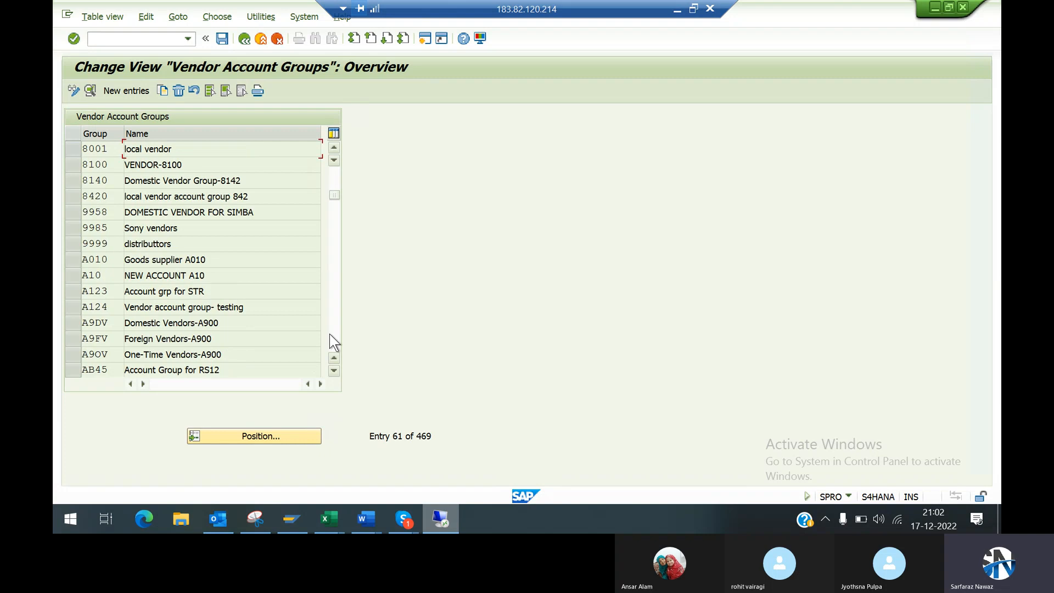
Step: Start a new vendor account group entry and set its account group key to 99DM
{"action": "left_click", "coordinate": [128, 90]}
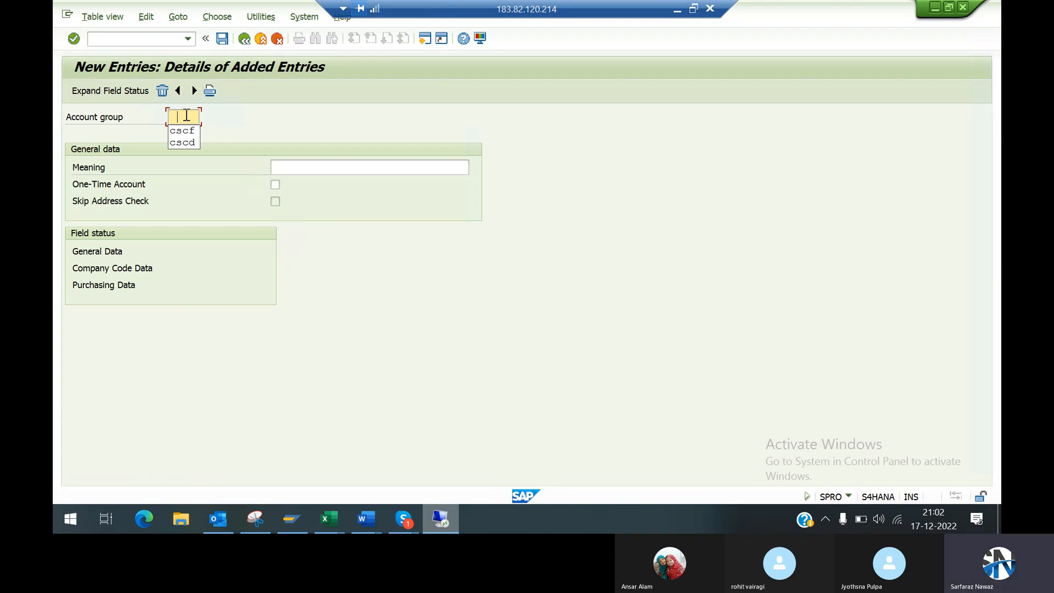
{"action": "key", "text": "BackSpace"}
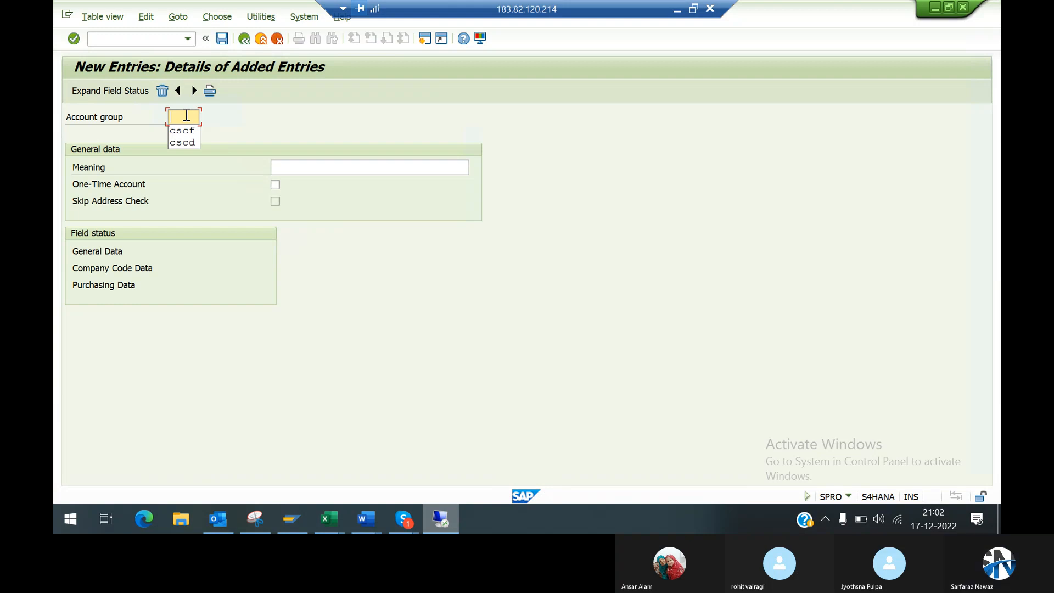
{"action": "type", "text": "9"}
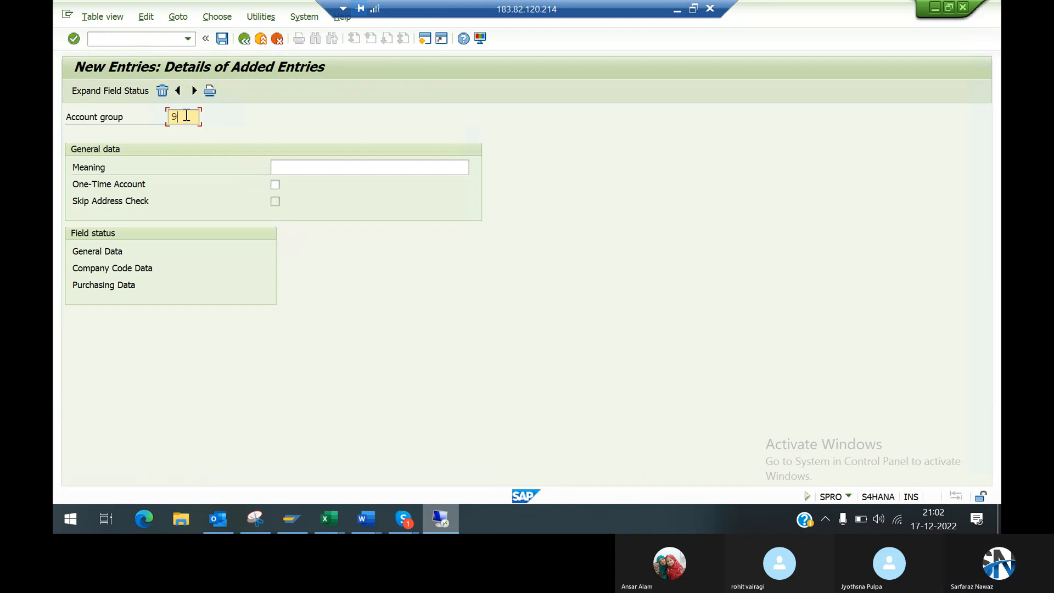
{"action": "type", "text": "9"}
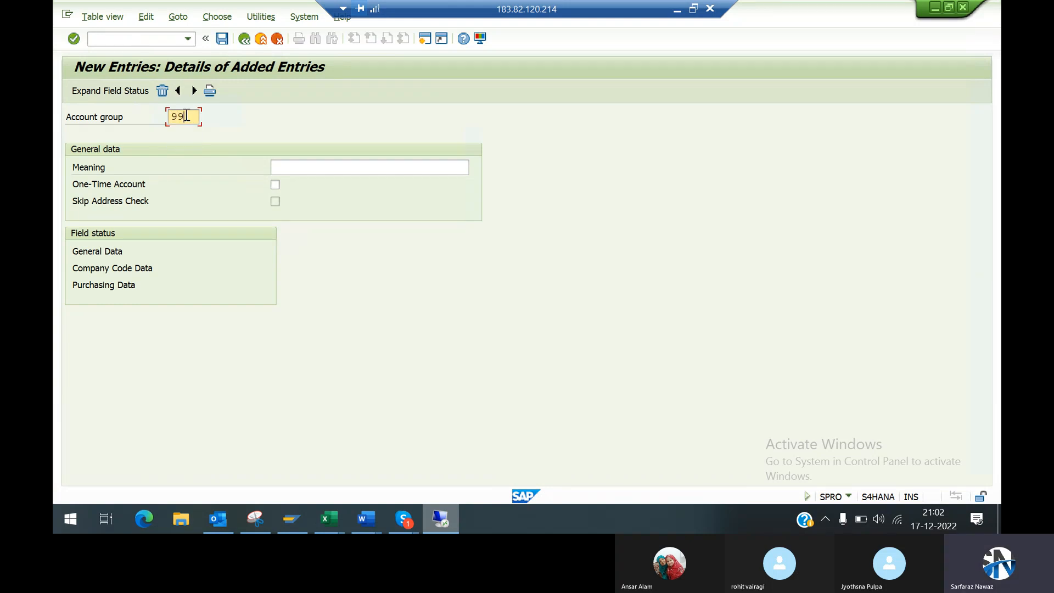
{"action": "type", "text": "dm"}
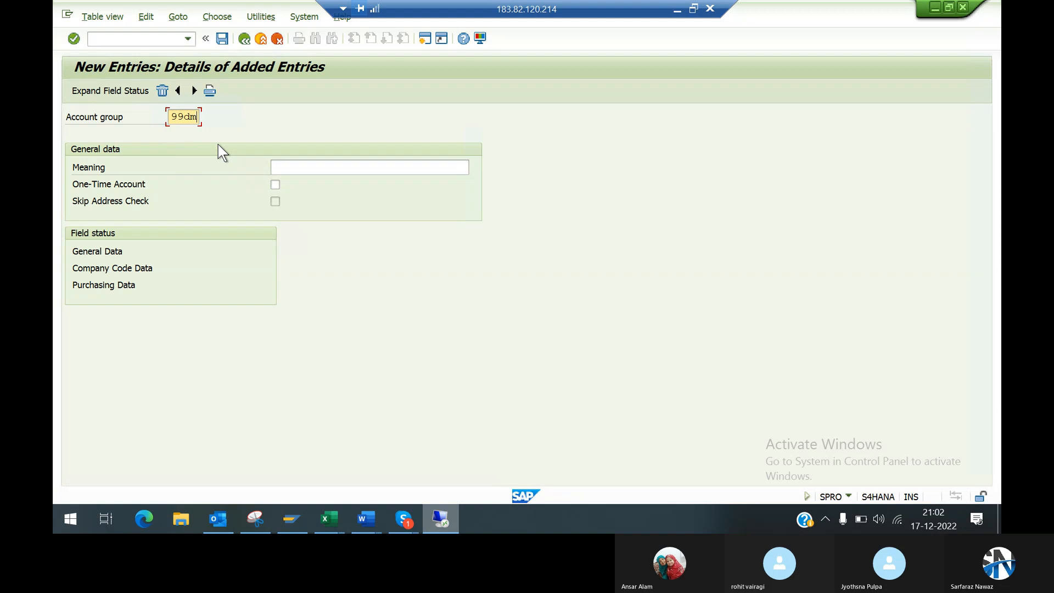
{"action": "key", "text": "BackSpace"}
{"action": "key", "text": "BackSpace"}
{"action": "key", "text": "BackSpace"}
{"action": "key", "text": "BackSpace"}
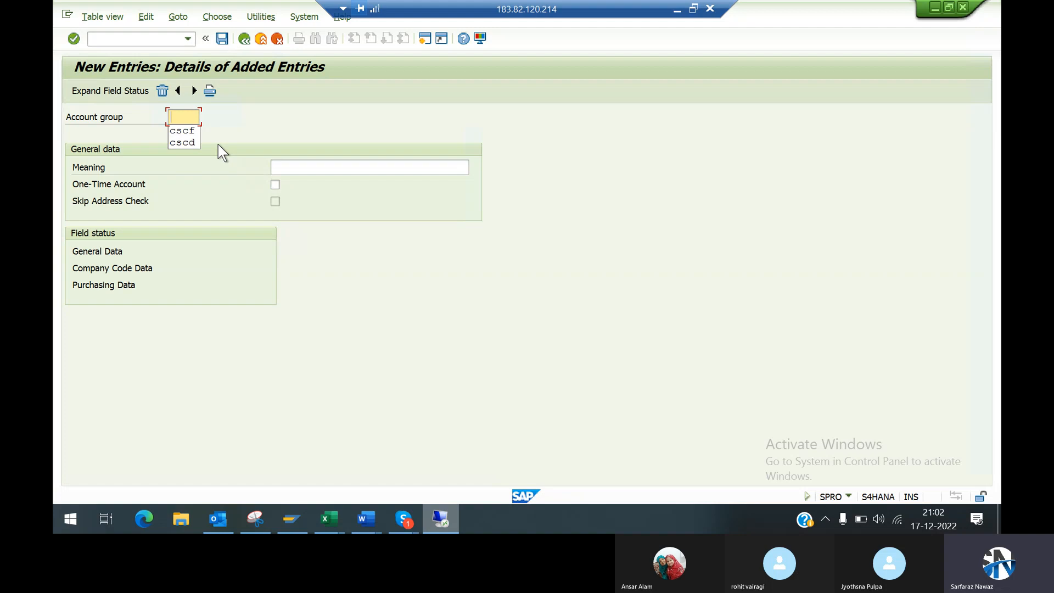
{"action": "type", "text": "99DM"}
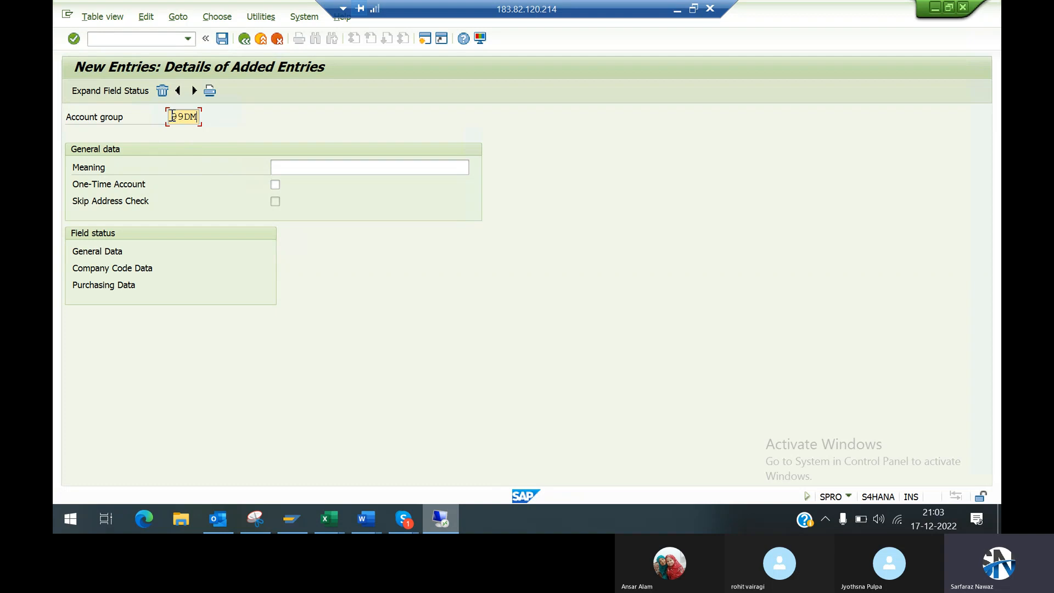
{"action": "left_click_drag", "start_coordinate": [171, 117], "coordinate": [207, 115]}
{"action": "left_click", "coordinate": [206, 117]}
Step: Run transaction fs00 in a new session and display the ATFL-CASH A/C account from the Asset group
{"action": "left_click", "coordinate": [425, 38]}
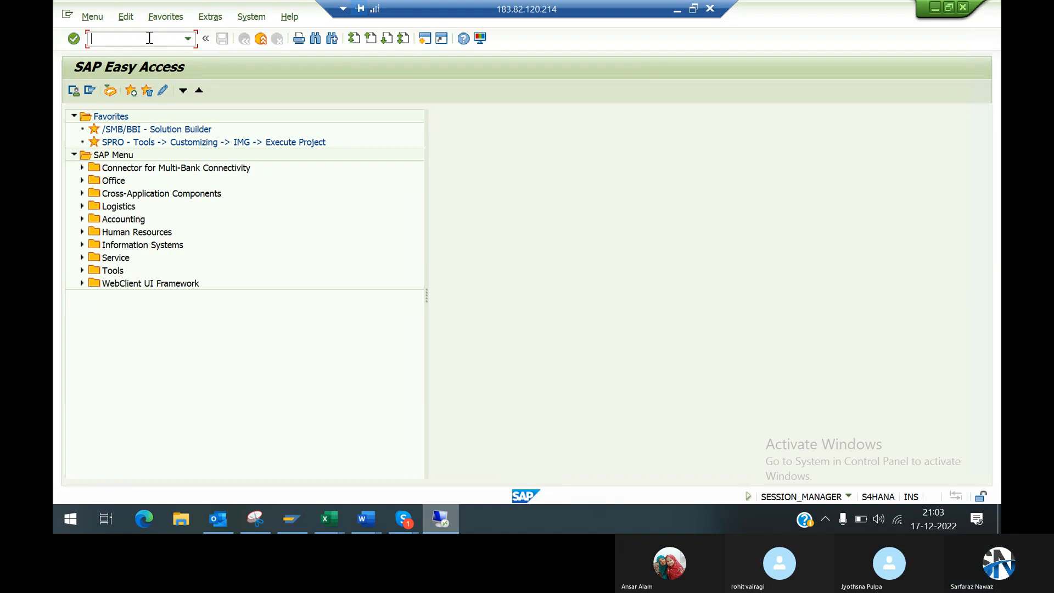
{"action": "type", "text": "fs00"}
{"action": "key", "text": "Return"}
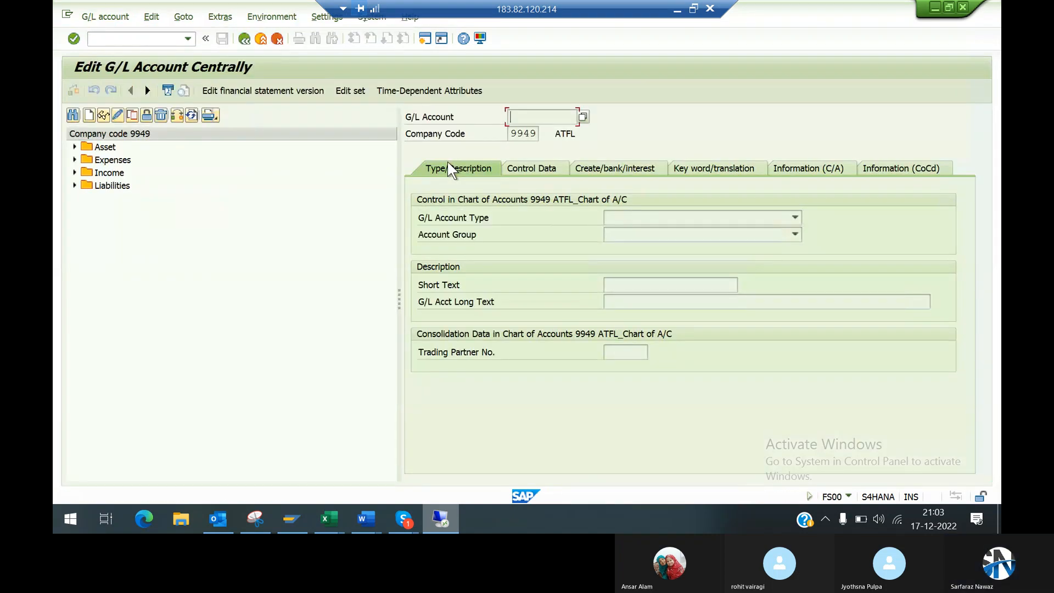
{"action": "left_click", "coordinate": [74, 147]}
{"action": "double_click", "coordinate": [133, 160]}
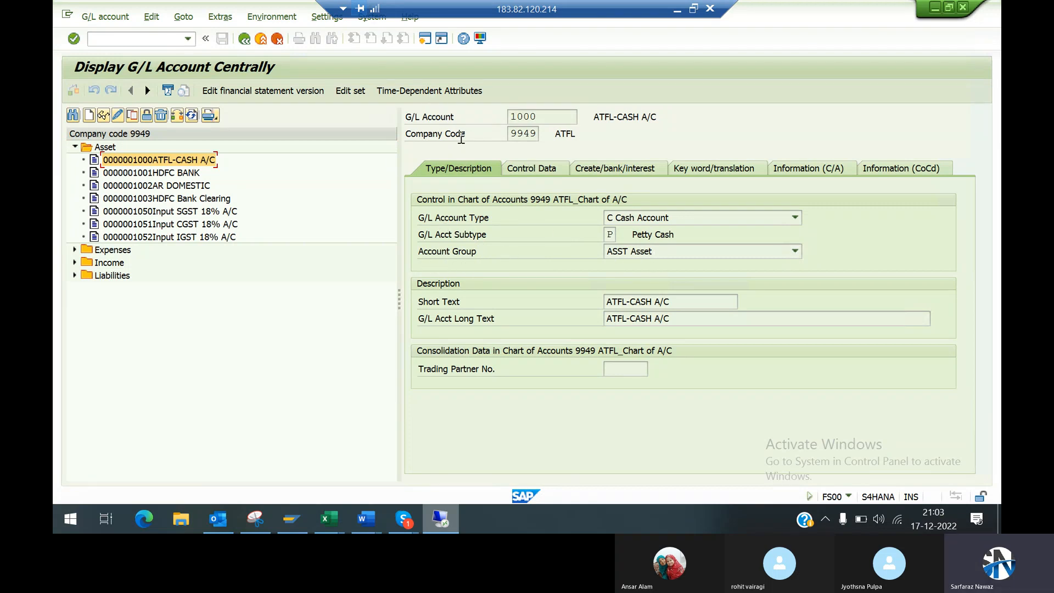
Step: Examine the available account group options for the cash G/L account and close that session
{"action": "left_click", "coordinate": [659, 253]}
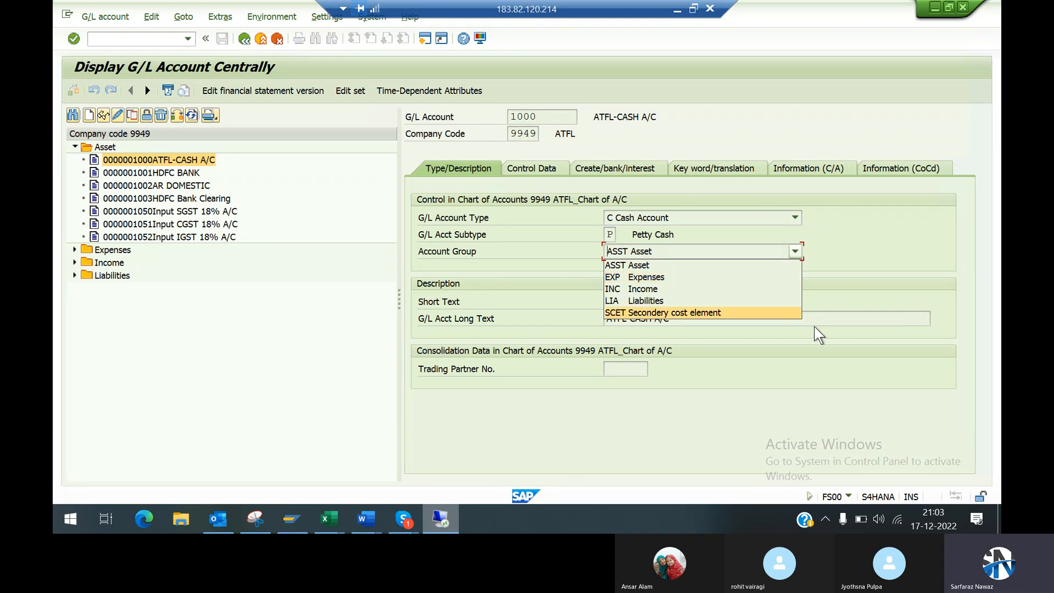
{"action": "left_click", "coordinate": [542, 246]}
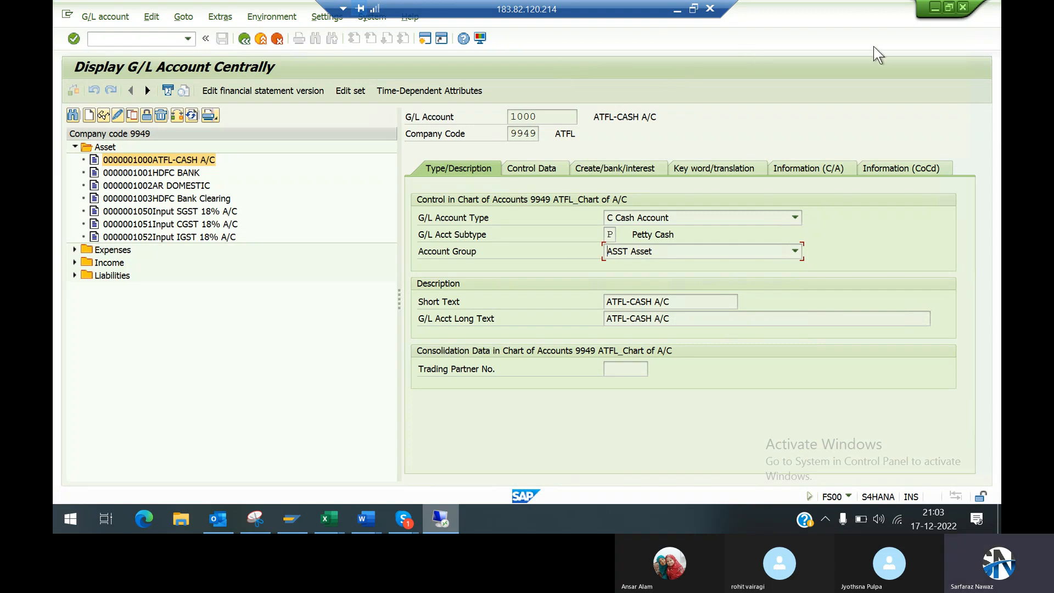
{"action": "left_click", "coordinate": [962, 7]}
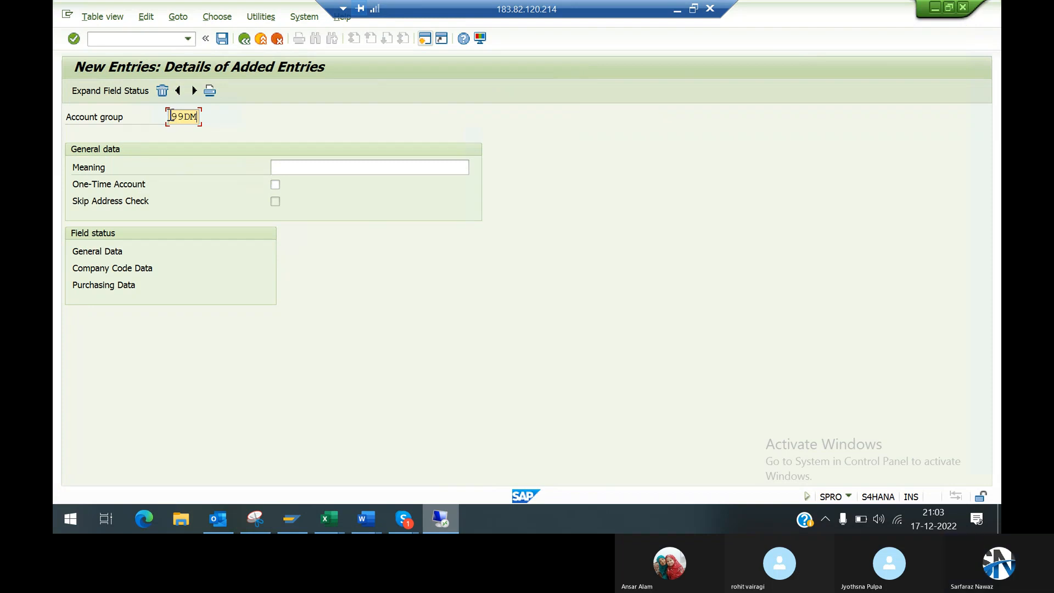
Step: Set the meaning of account group 99DM to Import Vendor_9949, adapting the earlier Import Vendor_CSCI entry
{"action": "left_click_drag", "start_coordinate": [169, 116], "coordinate": [199, 117]}
{"action": "left_click", "coordinate": [198, 117]}
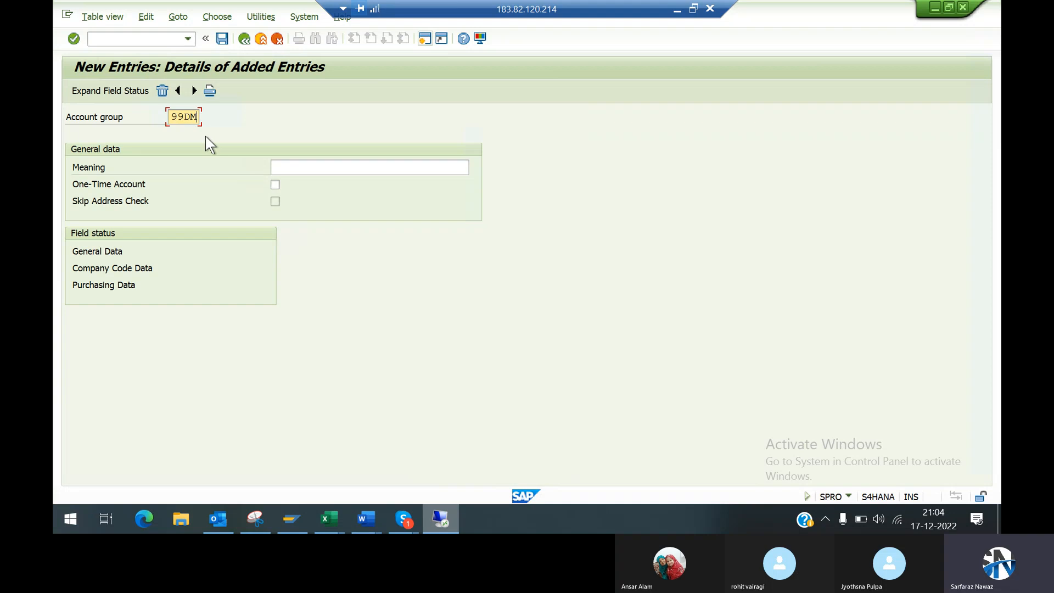
{"action": "left_click", "coordinate": [305, 169]}
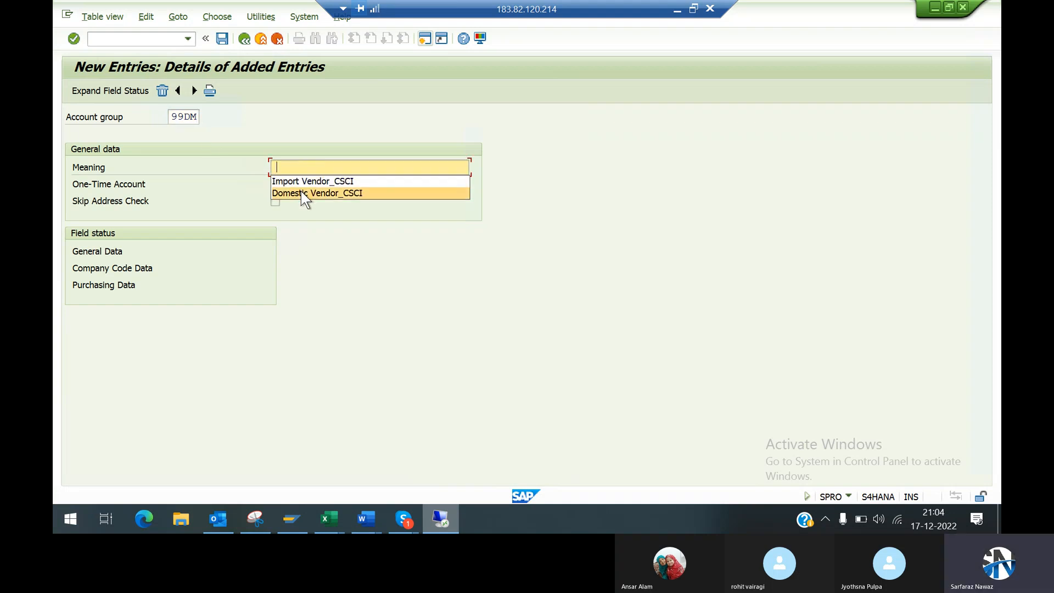
{"action": "left_click", "coordinate": [323, 182]}
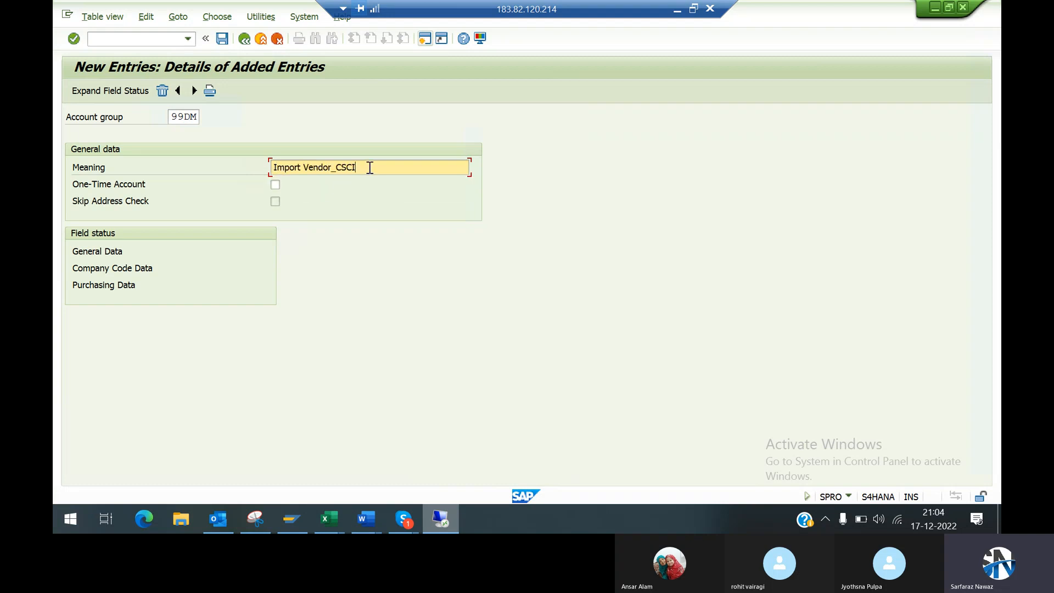
{"action": "key", "text": "BackSpace"}
{"action": "key", "text": "BackSpace"}
{"action": "key", "text": "BackSpace"}
{"action": "key", "text": "BackSpace"}
{"action": "type", "text": "99D"}
{"action": "key", "text": "BackSpace"}
{"action": "type", "text": "49"}
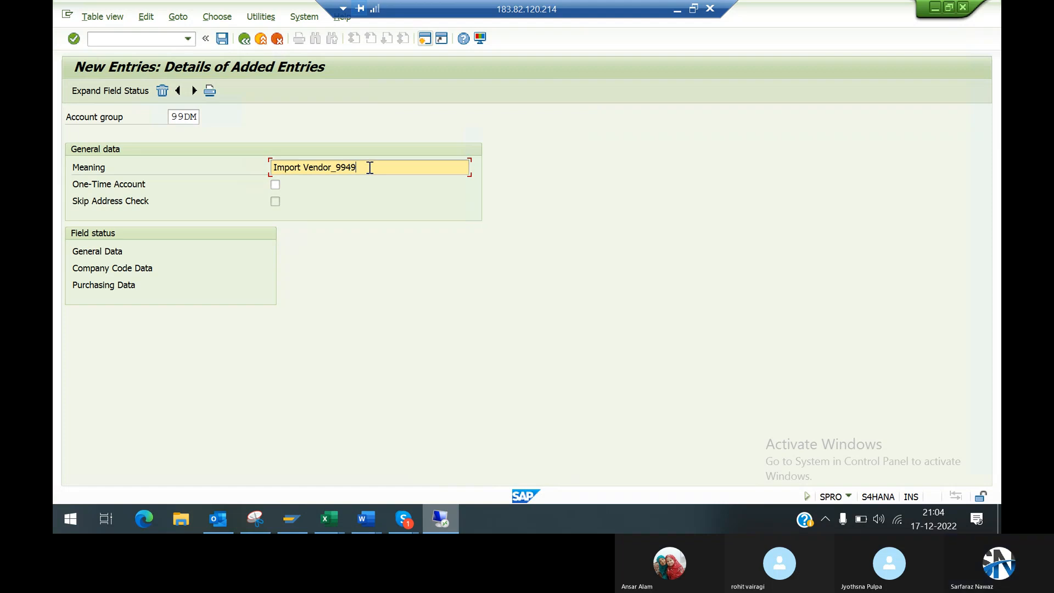
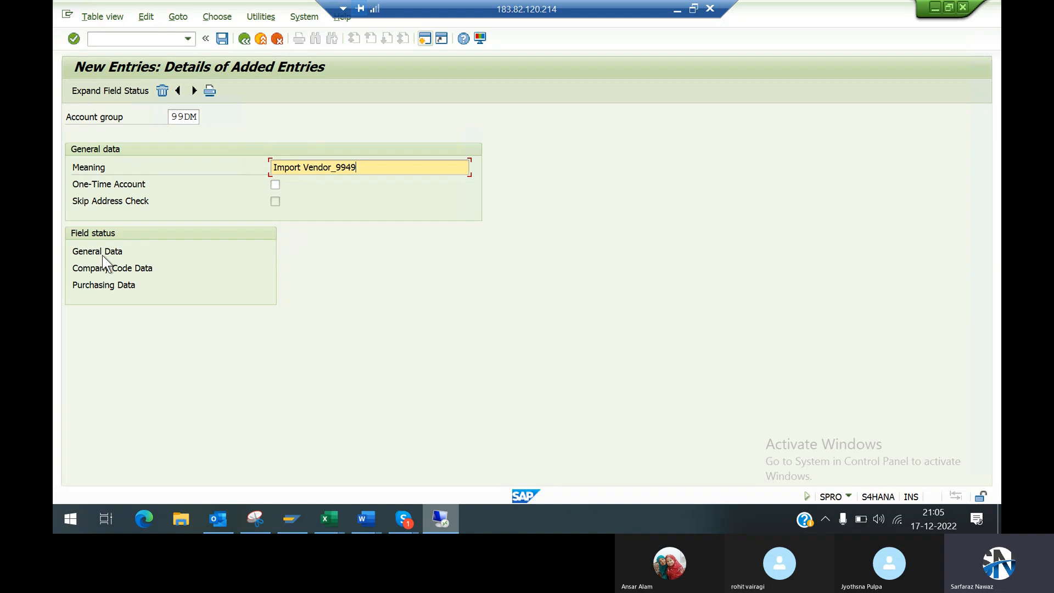
Step: Review the address field statuses in the general data of account group 99DM
{"action": "double_click", "coordinate": [102, 252]}
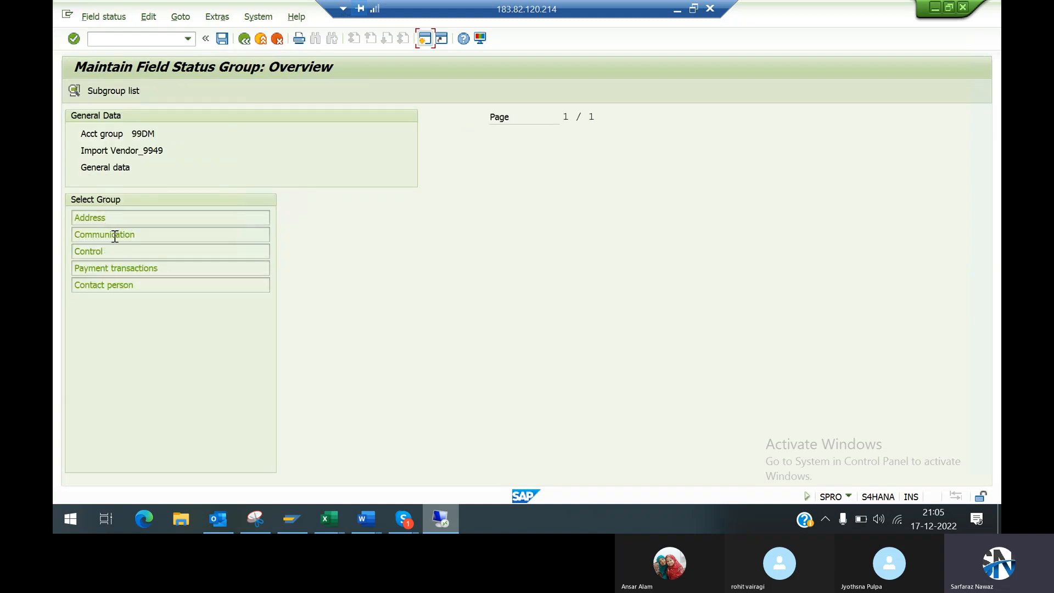
{"action": "double_click", "coordinate": [105, 218]}
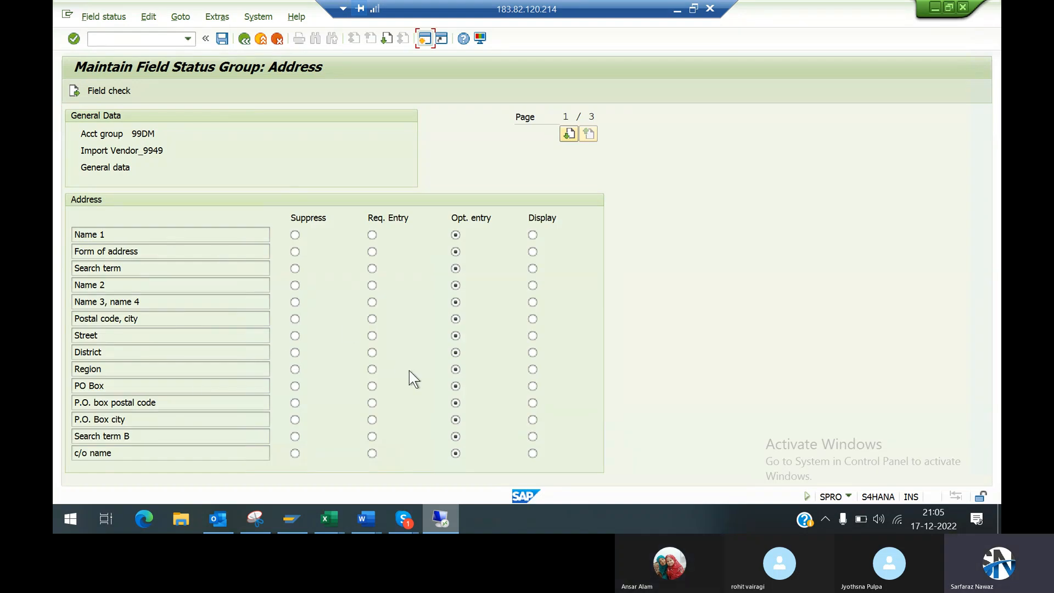
{"action": "left_click", "coordinate": [245, 39]}
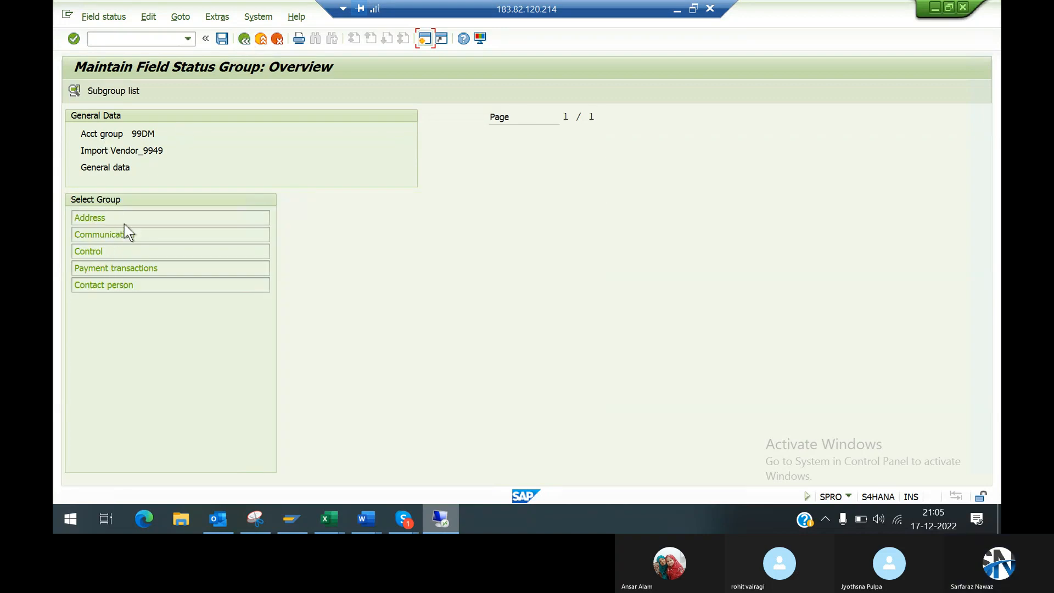
{"action": "left_click", "coordinate": [244, 38]}
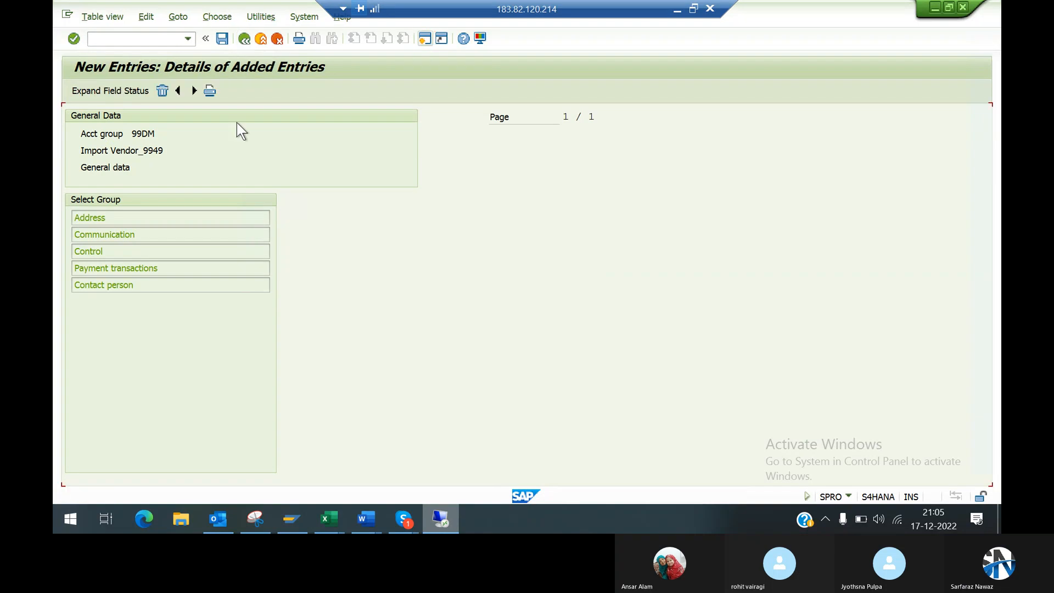
Step: Save account group 99DM to customizing request S4HK904911 and return to the vendor account groups overview
{"action": "left_click", "coordinate": [222, 38]}
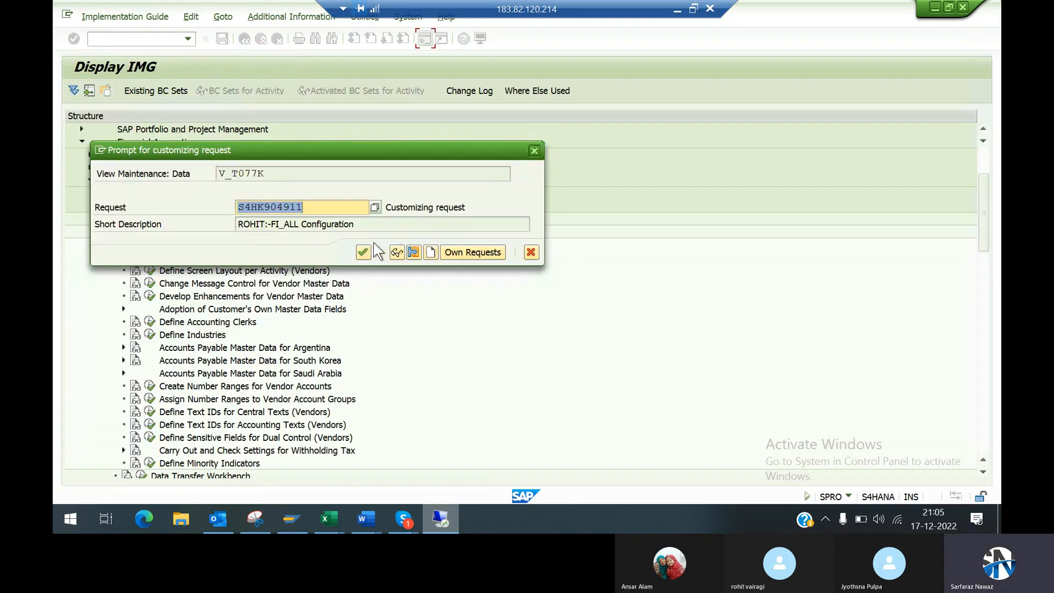
{"action": "left_click", "coordinate": [365, 249]}
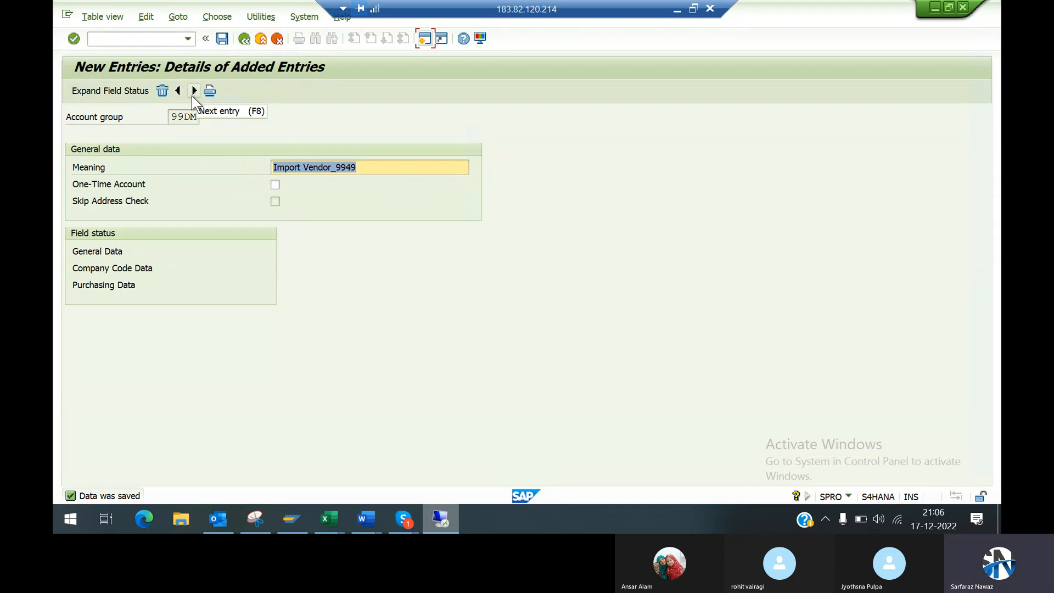
{"action": "left_click", "coordinate": [244, 40]}
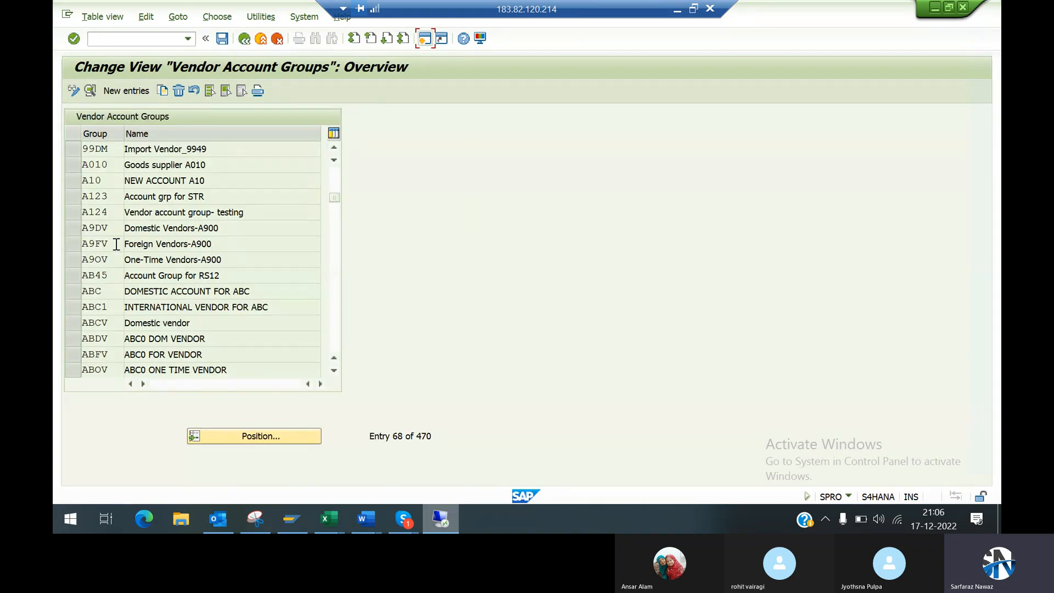
Step: Add a new vendor account group entry with the key 99IM, leave its meaning blank and return to the overview
{"action": "left_click", "coordinate": [126, 91]}
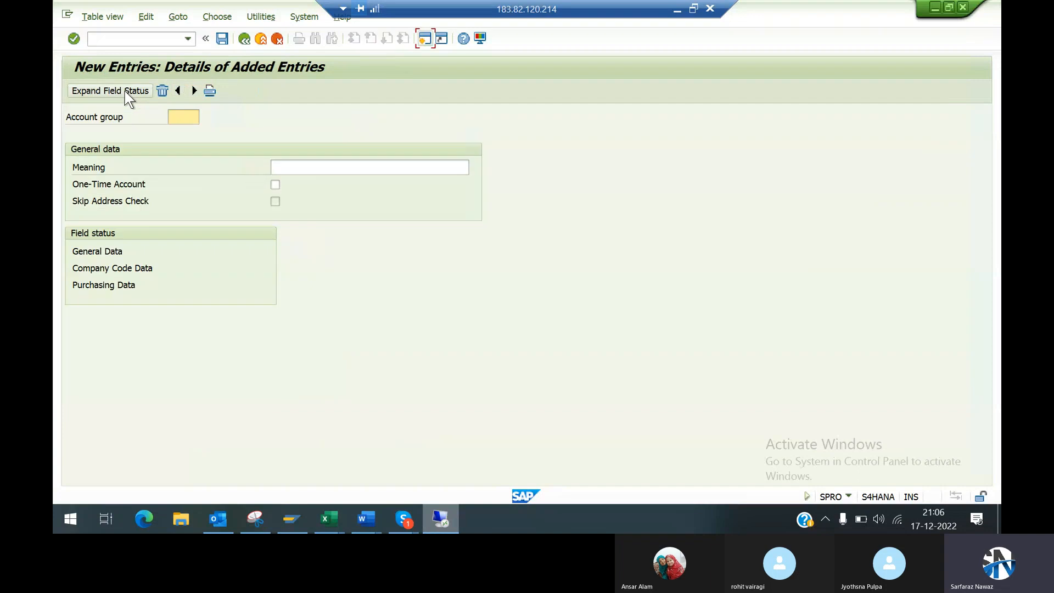
{"action": "left_click", "coordinate": [177, 113]}
{"action": "key", "text": "Down"}
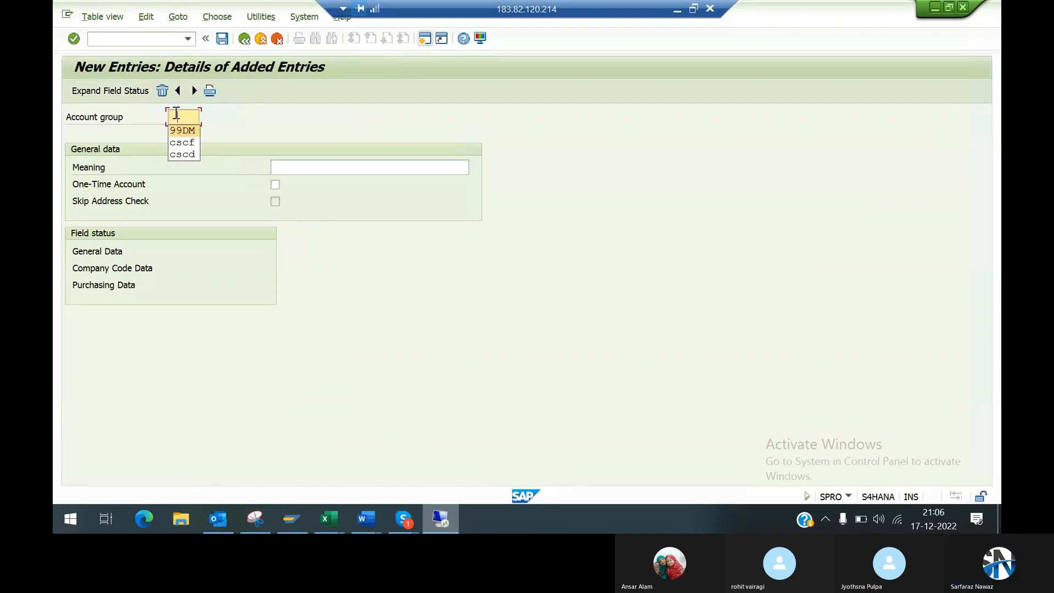
{"action": "key", "text": "Return"}
{"action": "key", "text": "BackSpace"}
{"action": "key", "text": "BackSpace"}
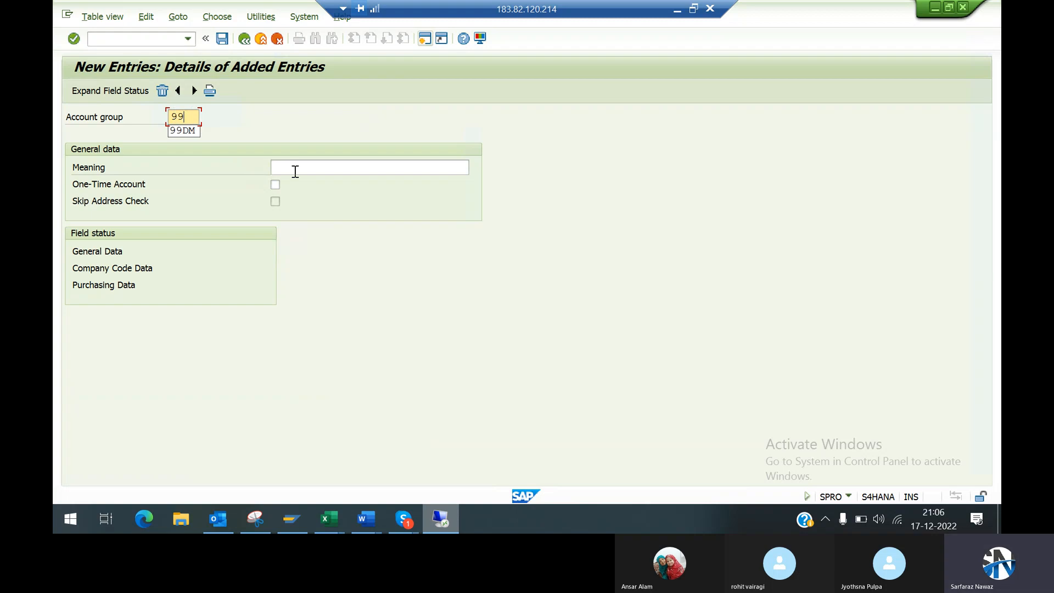
{"action": "type", "text": "IM"}
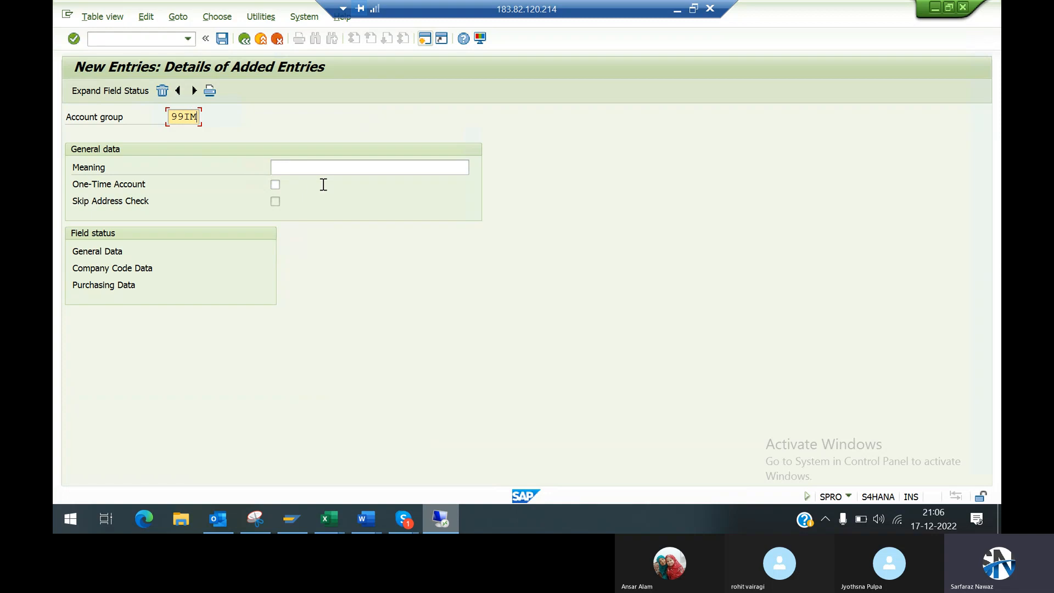
{"action": "left_click", "coordinate": [354, 166]}
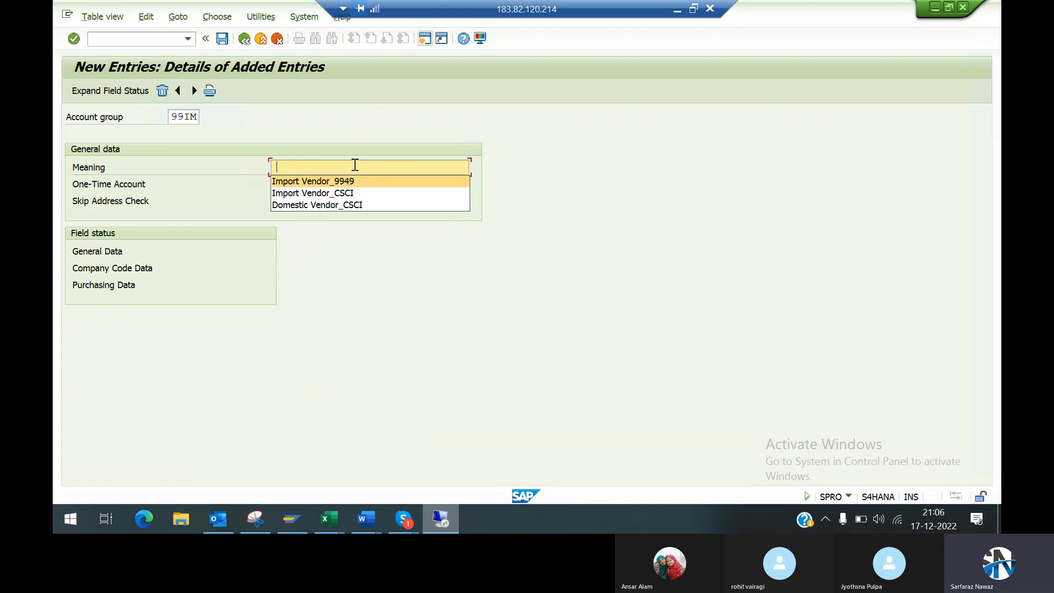
{"action": "left_click", "coordinate": [286, 129]}
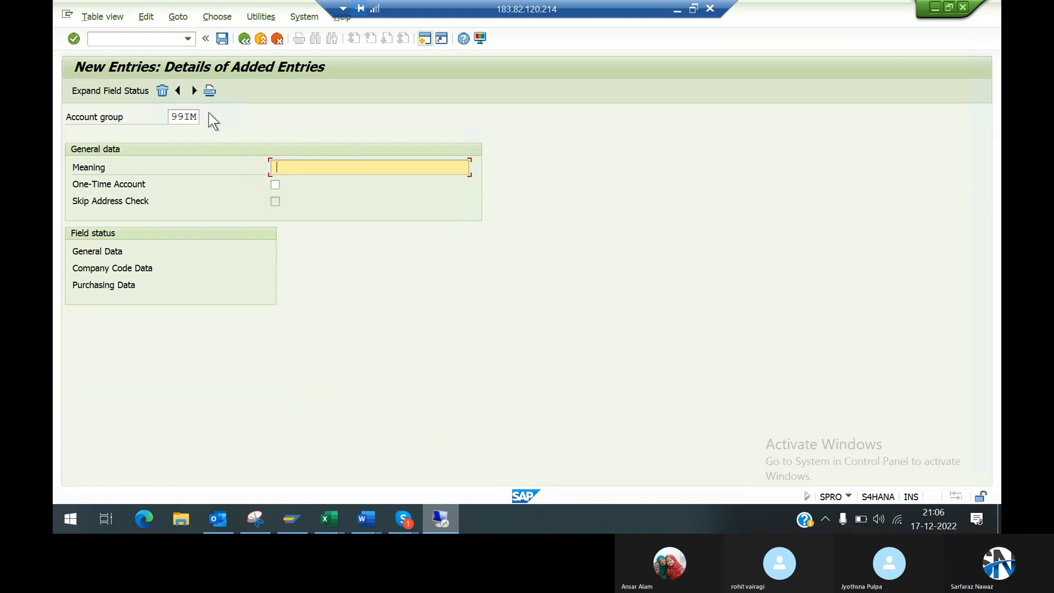
{"action": "left_click", "coordinate": [243, 40]}
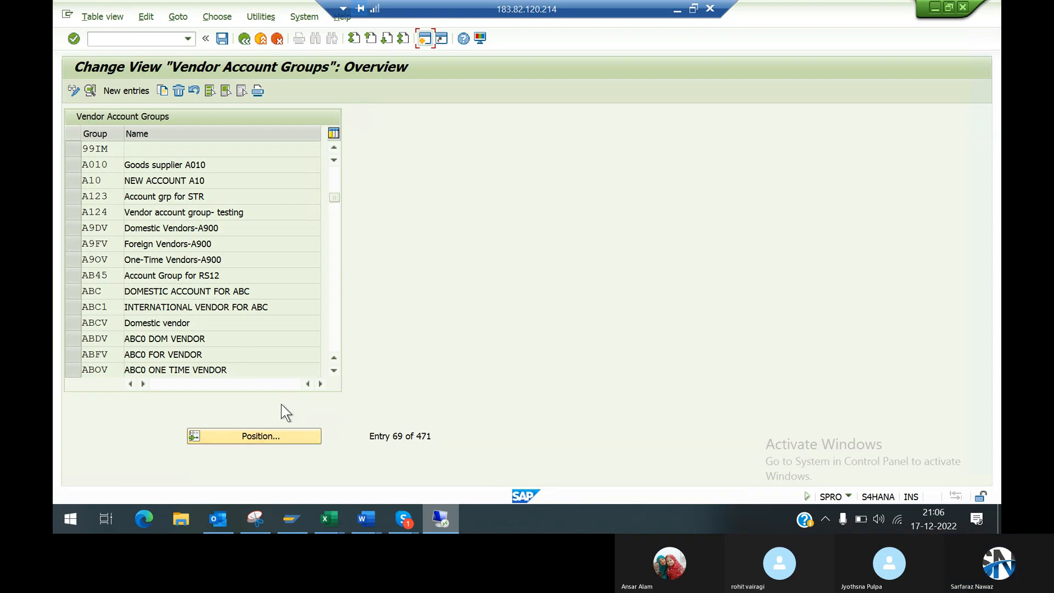
Step: Locate account group 99DM in the vendor account groups overview and display its details
{"action": "left_click", "coordinate": [267, 436]}
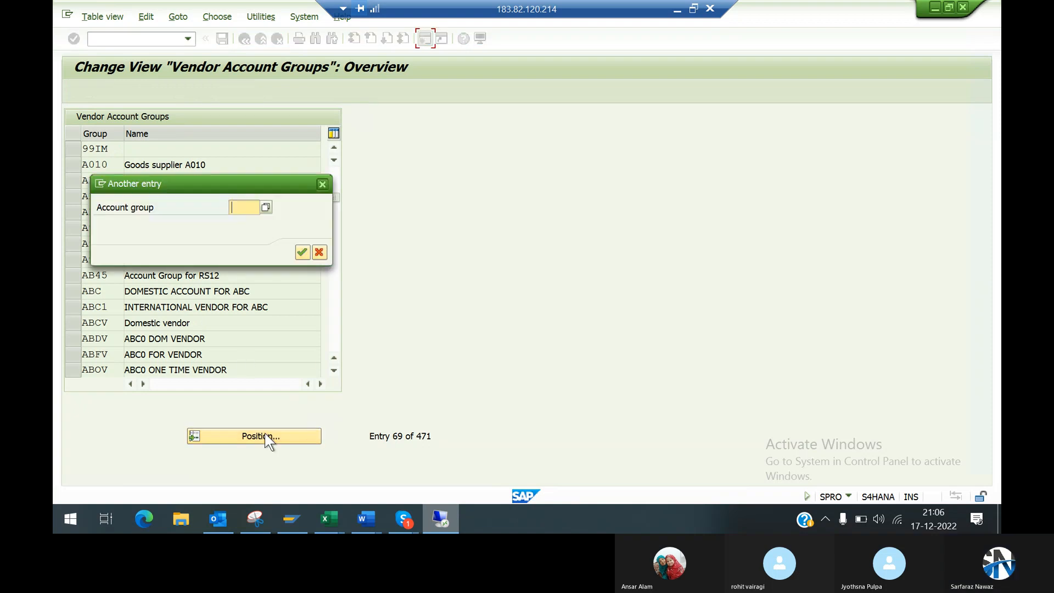
{"action": "type", "text": "99"}
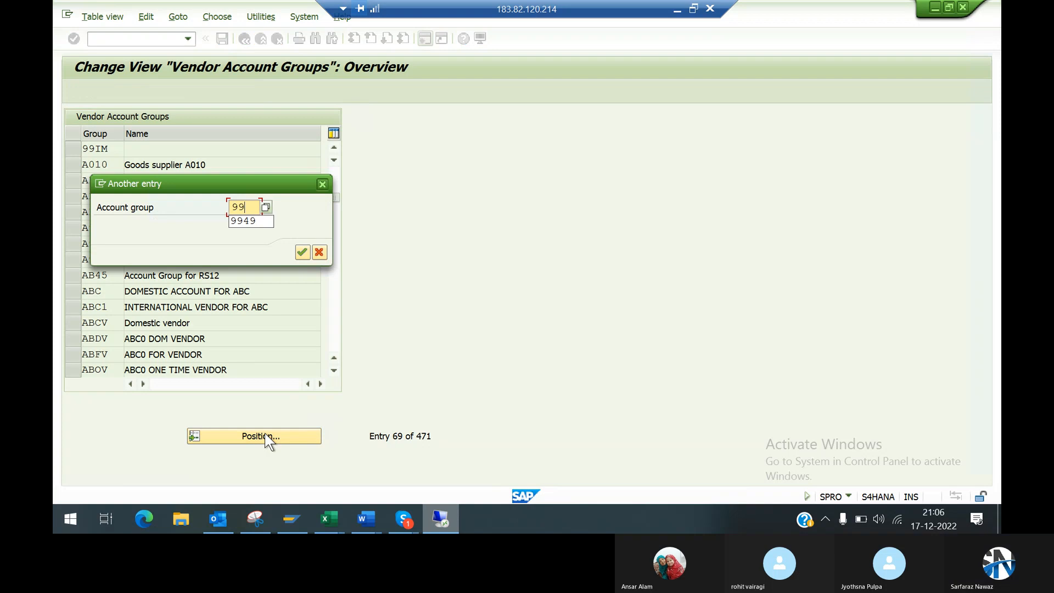
{"action": "type", "text": "dm"}
{"action": "key", "text": "Return"}
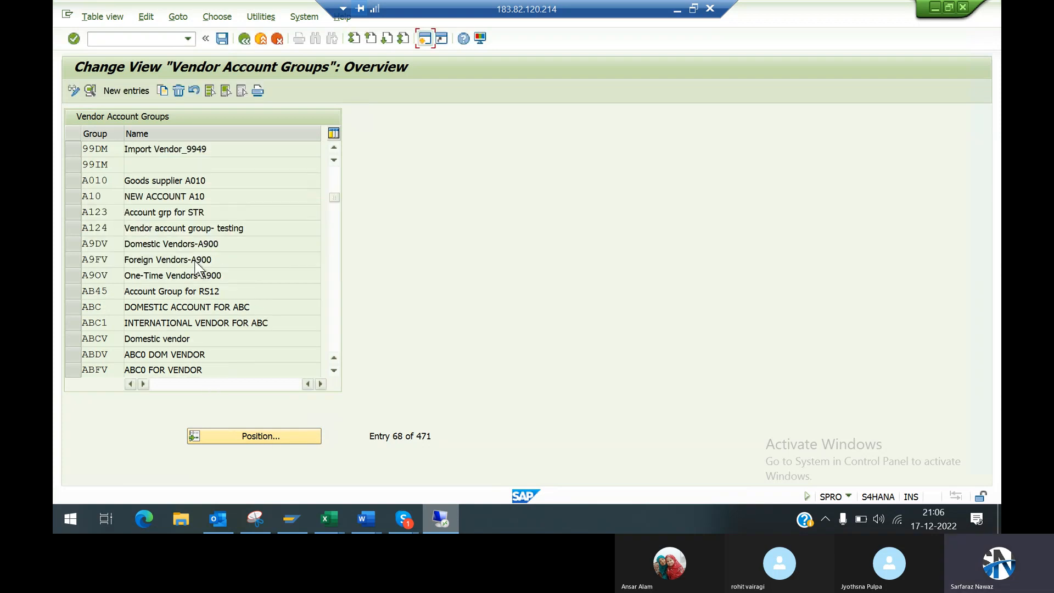
{"action": "double_click", "coordinate": [203, 152]}
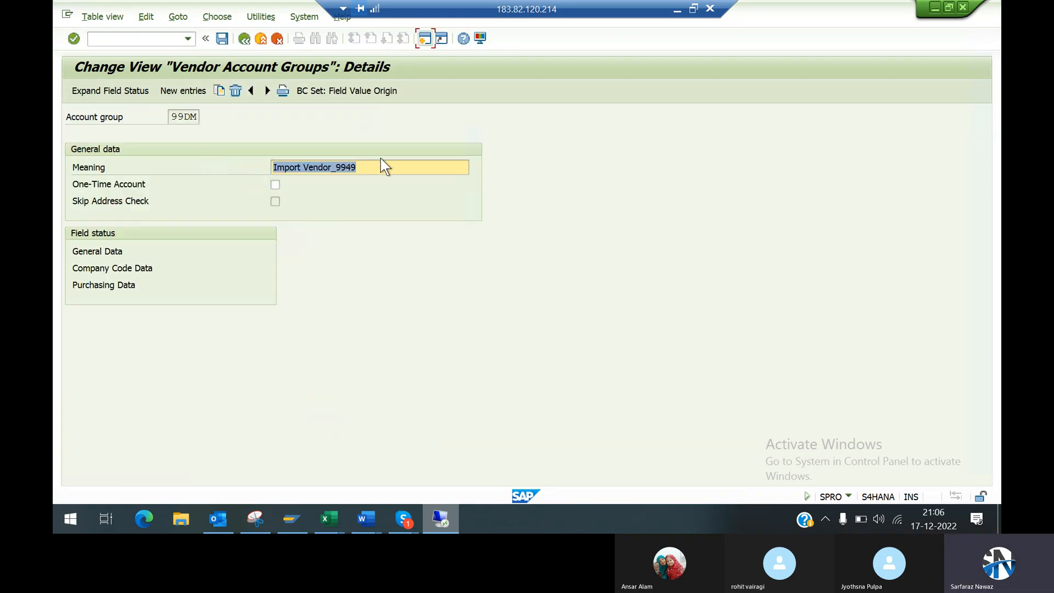
Step: Set the meaning of account group 99DM to Domestic Vendor_9949 and save the changes
{"action": "left_click", "coordinate": [306, 166]}
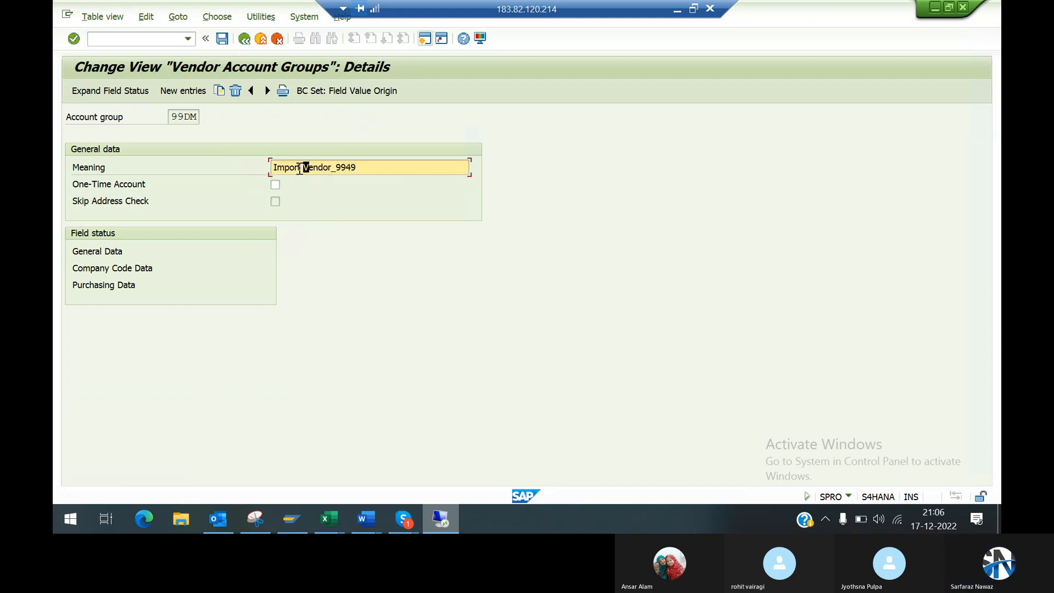
{"action": "left_click", "coordinate": [300, 168]}
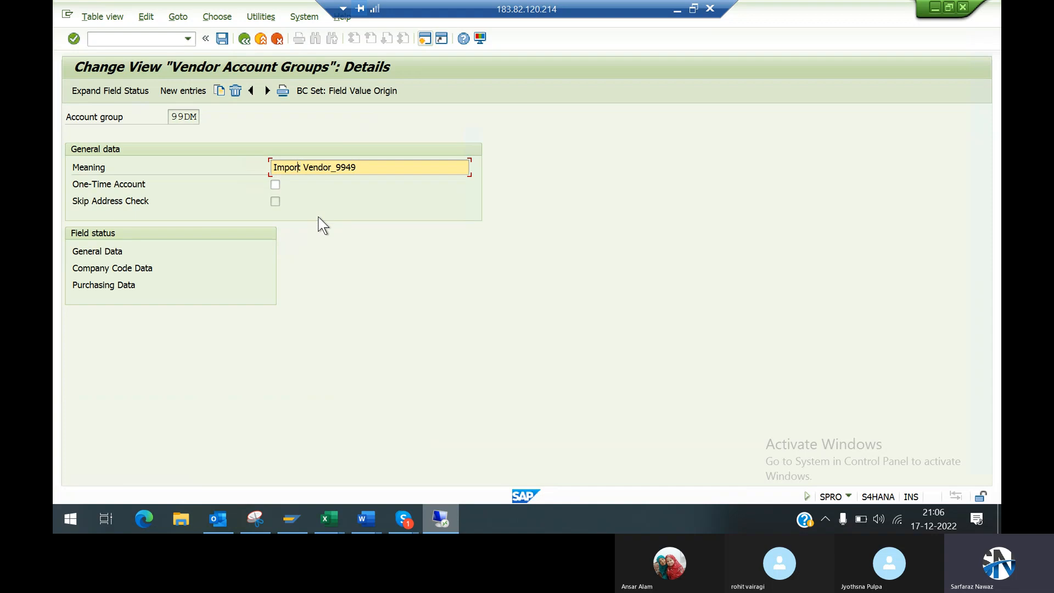
{"action": "key", "text": "BackSpace"}
{"action": "key", "text": "BackSpace"}
{"action": "key", "text": "BackSpace"}
{"action": "key", "text": "BackSpace"}
{"action": "key", "text": "BackSpace"}
{"action": "key", "text": "BackSpace"}
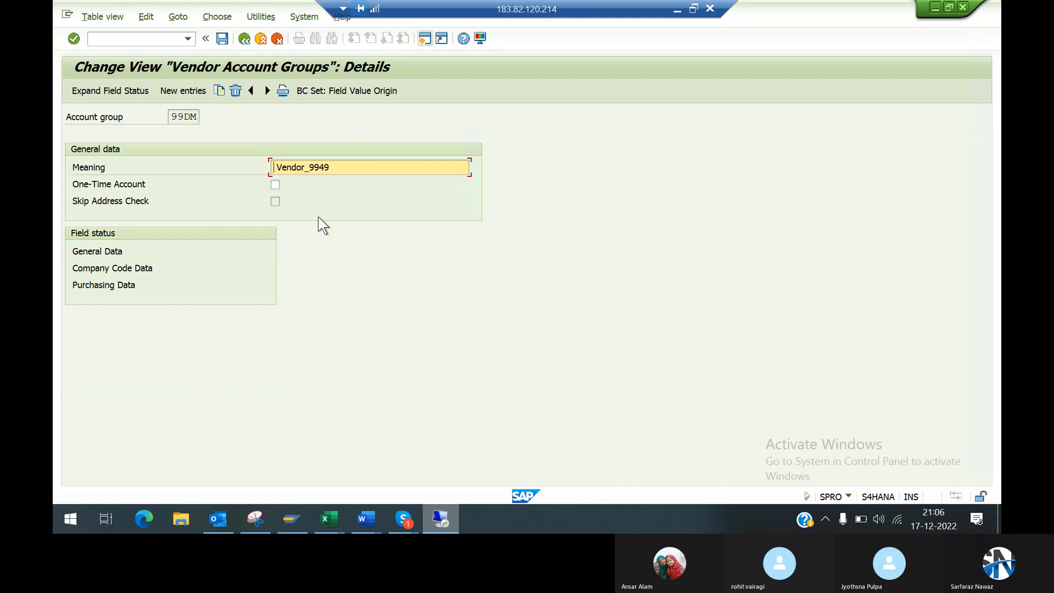
{"action": "type", "text": "D"}
{"action": "type", "text": "omestic"}
{"action": "key", "text": "Return"}
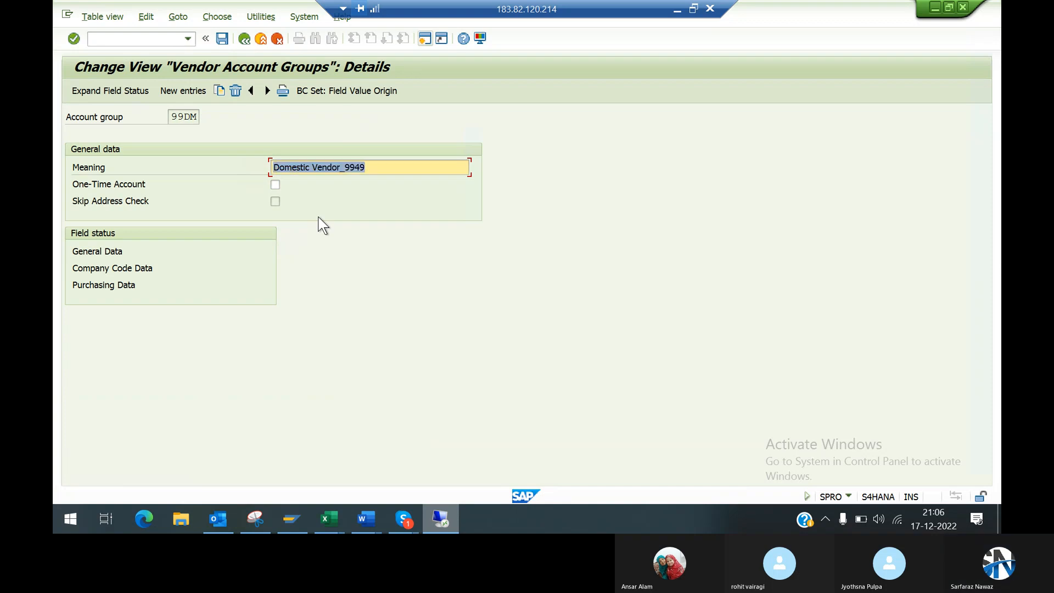
{"action": "key", "text": "ctrl+s"}
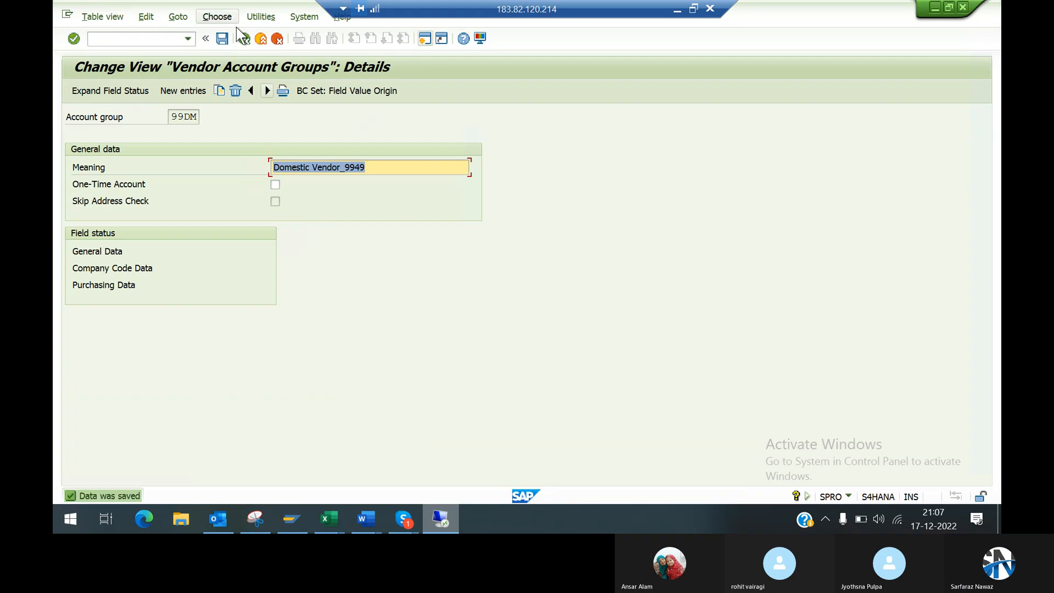
Step: Try to create a new account group entry 99IM with the meaning Import Vendor_9949, and discard the entry
{"action": "left_click", "coordinate": [190, 95]}
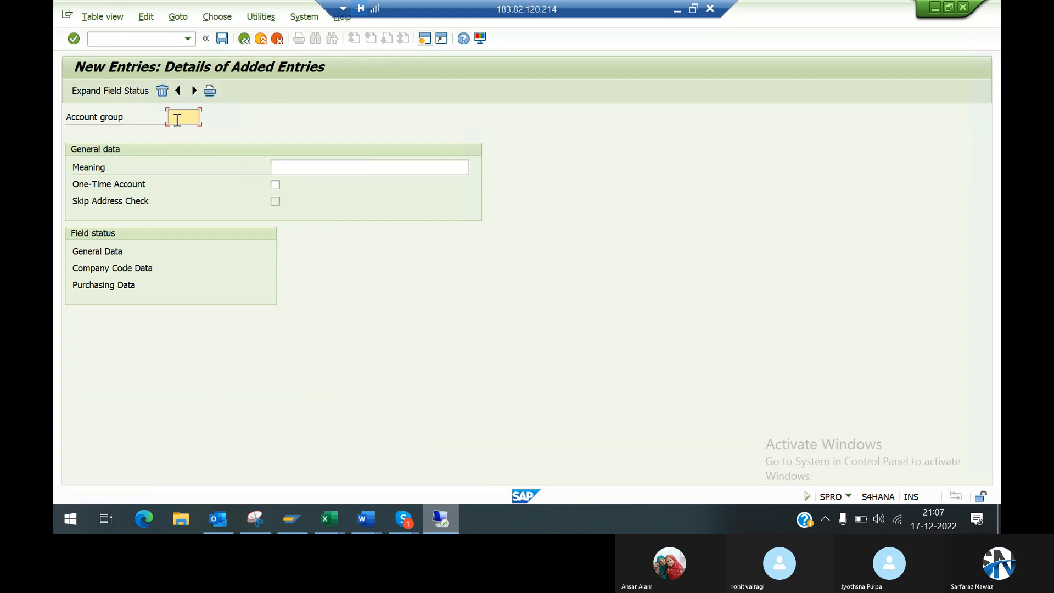
{"action": "left_click", "coordinate": [177, 118]}
{"action": "key", "text": "Down"}
{"action": "key", "text": "Return"}
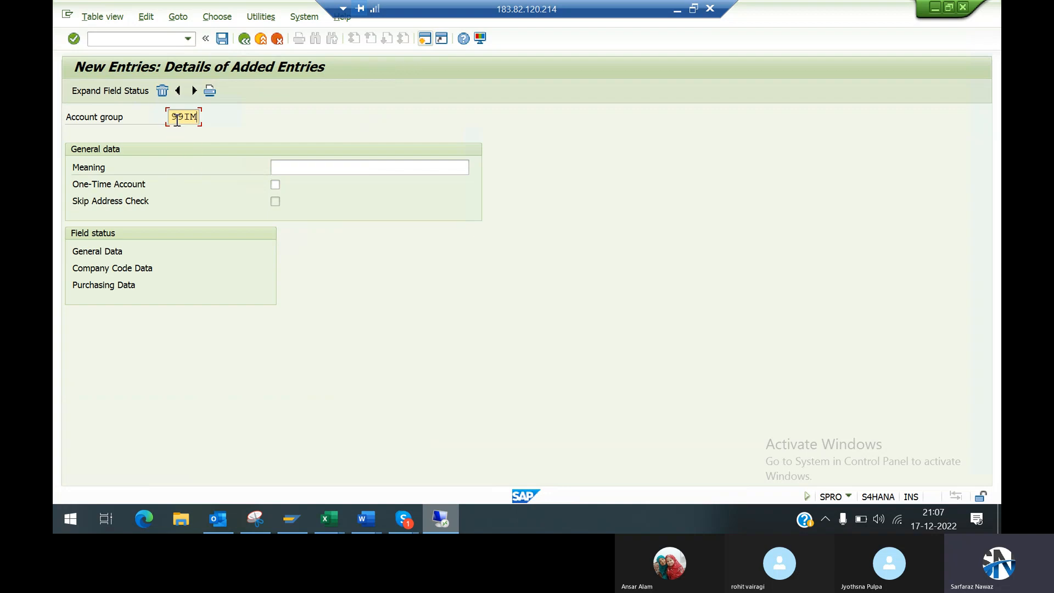
{"action": "left_click", "coordinate": [350, 165]}
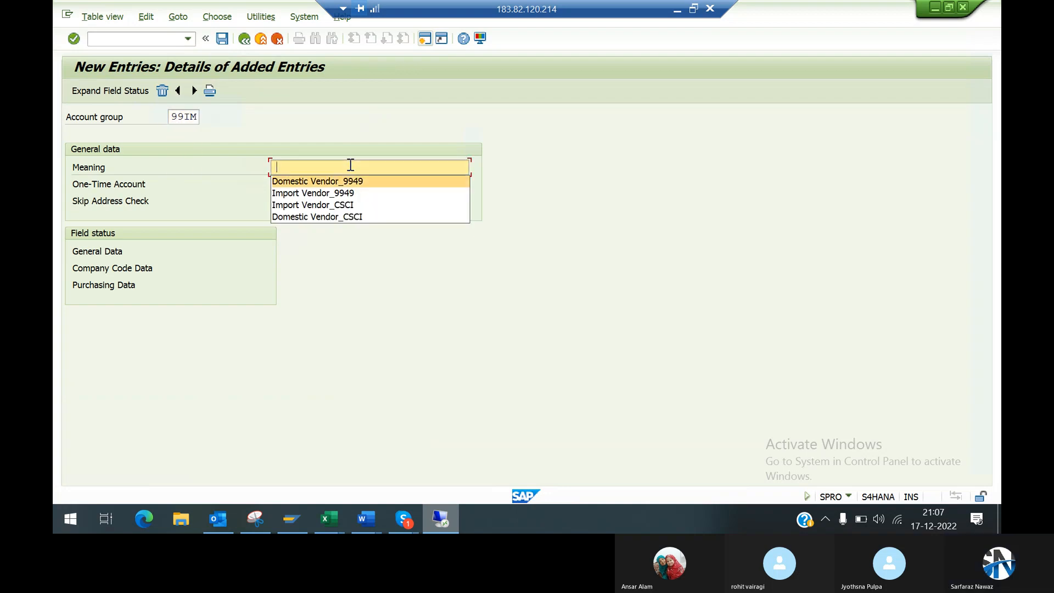
{"action": "key", "text": "Down"}
{"action": "key", "text": "Return"}
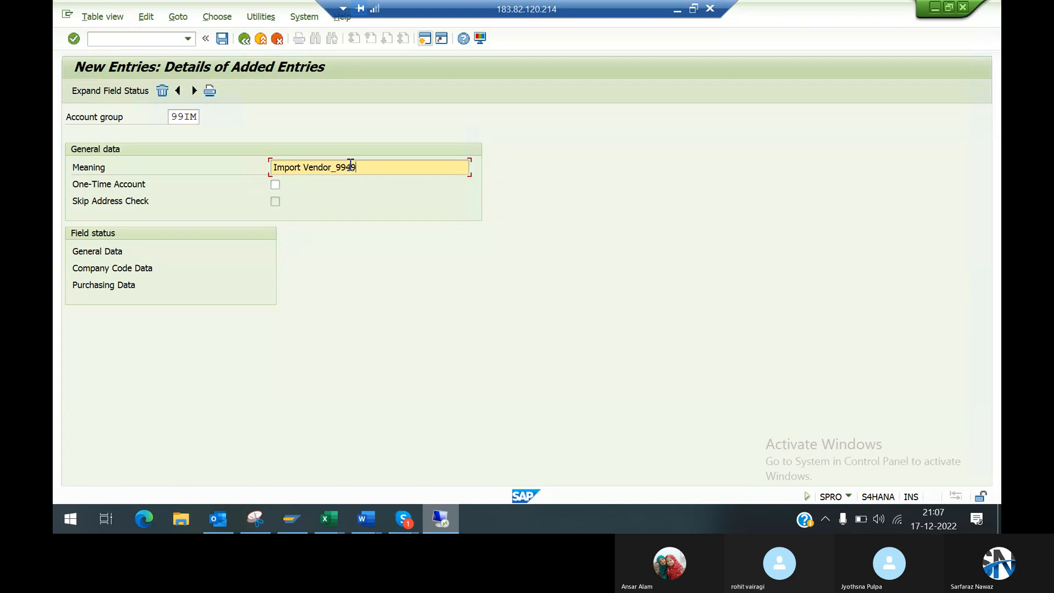
{"action": "key", "text": "Return"}
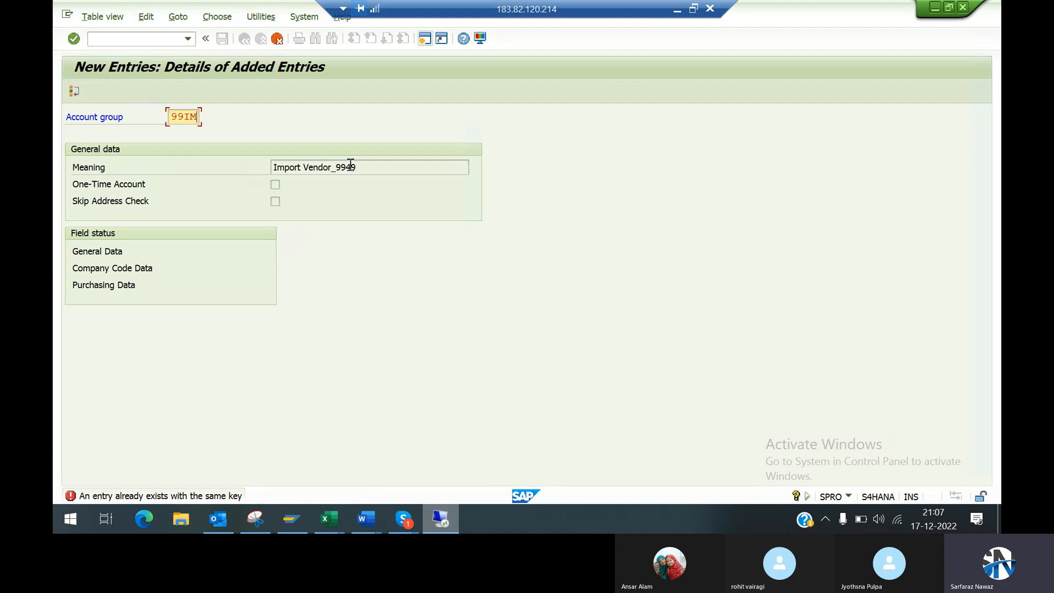
{"action": "left_click", "coordinate": [278, 38]}
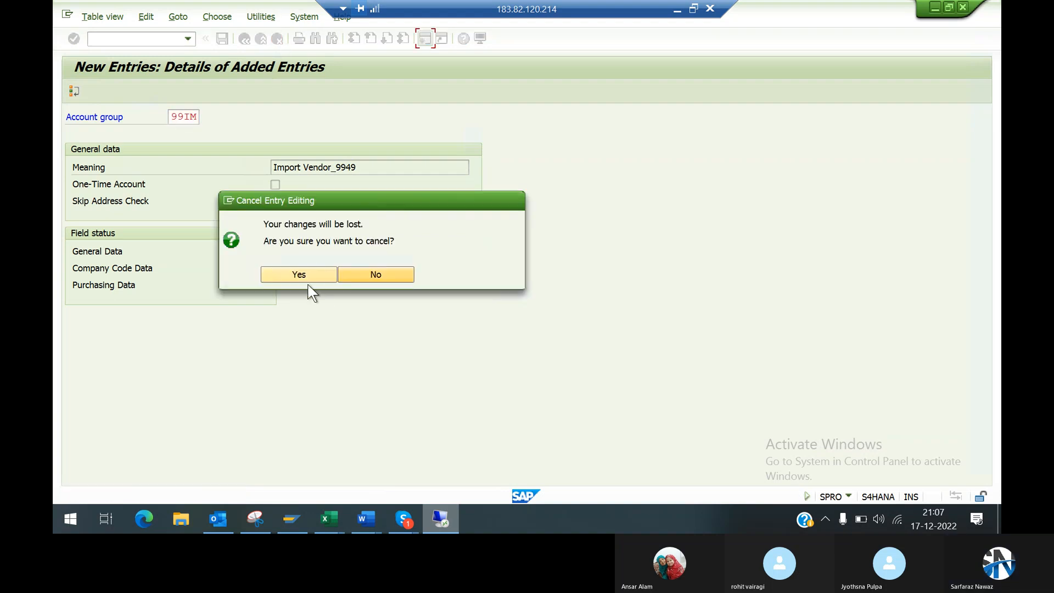
{"action": "left_click", "coordinate": [305, 279]}
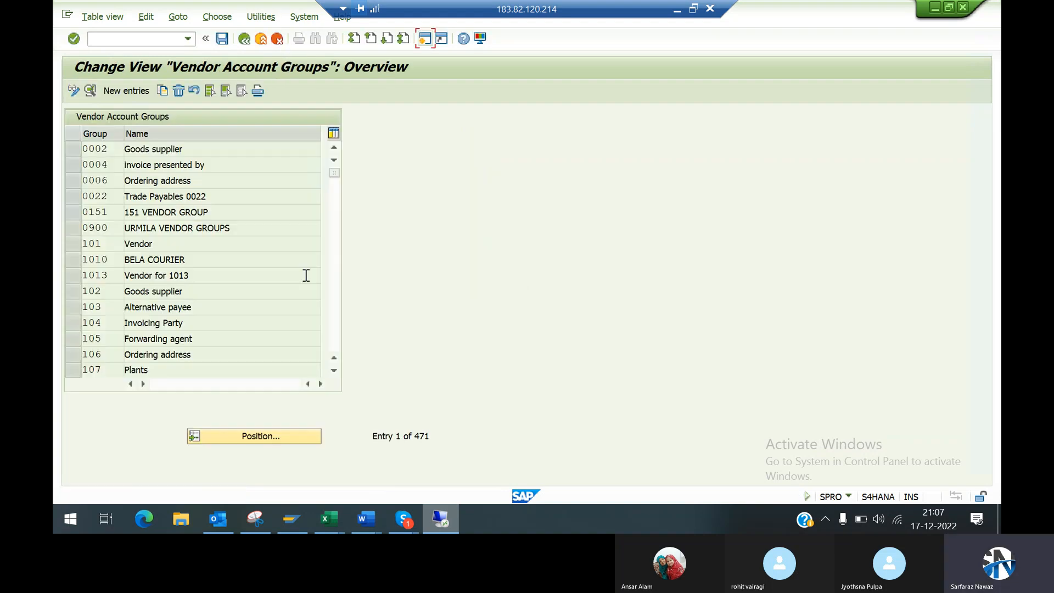
Step: Locate account group 99IM in the vendor account groups overview and display its details
{"action": "left_click", "coordinate": [223, 428]}
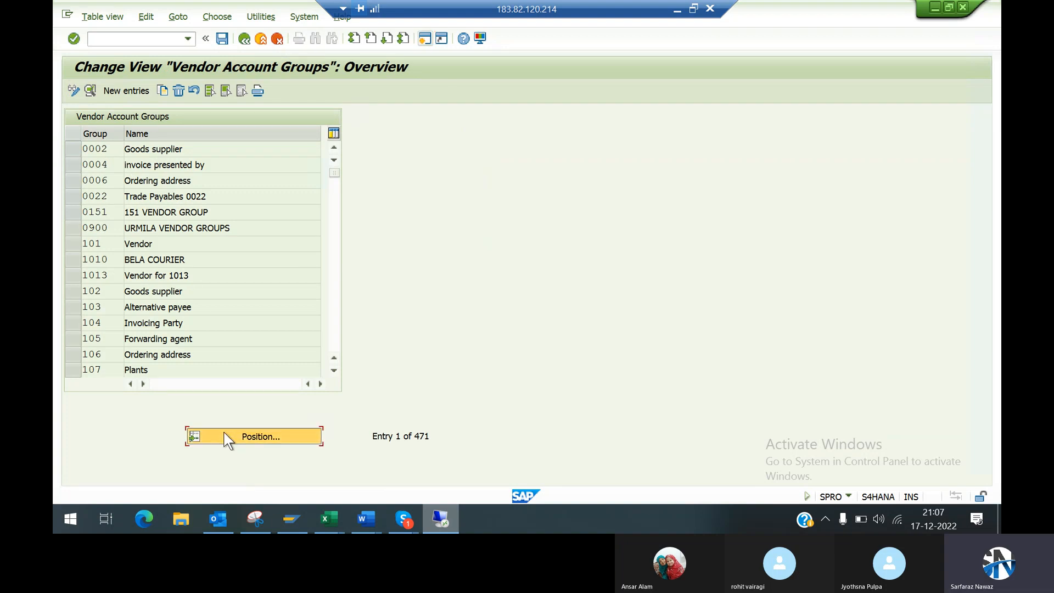
{"action": "type", "text": "99"}
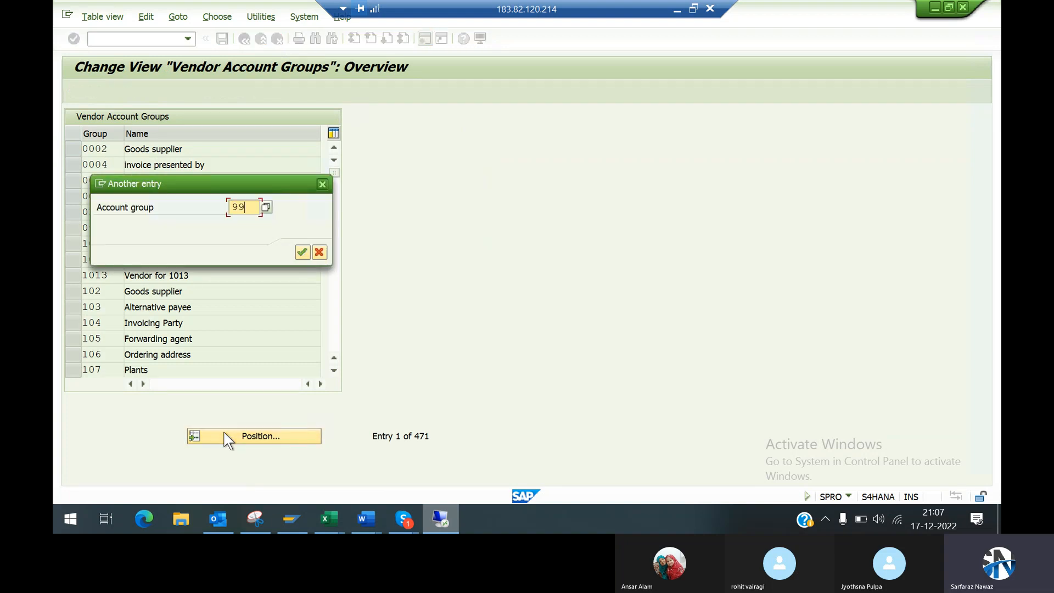
{"action": "type", "text": "IM"}
{"action": "key", "text": "Return"}
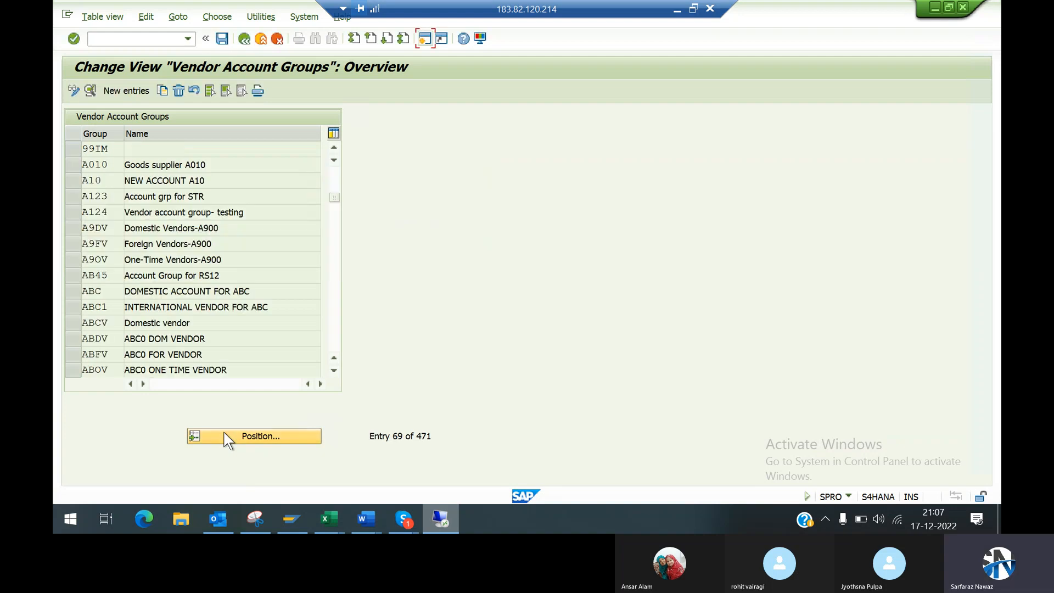
{"action": "double_click", "coordinate": [153, 148]}
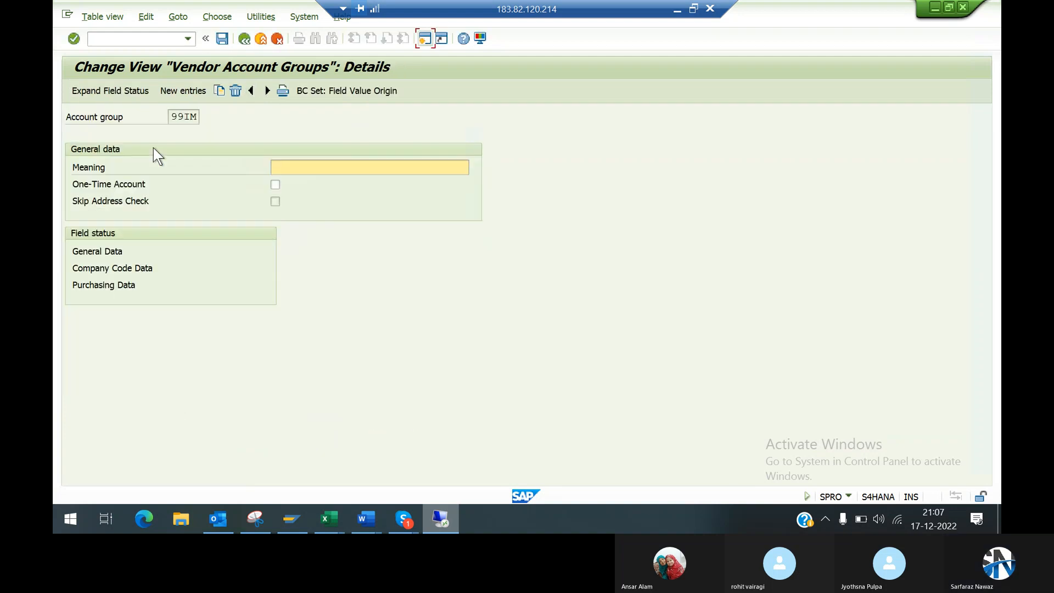
Step: Set the meaning of account group 99IM to Import Vendor_9949 and save the changes
{"action": "left_click", "coordinate": [314, 171]}
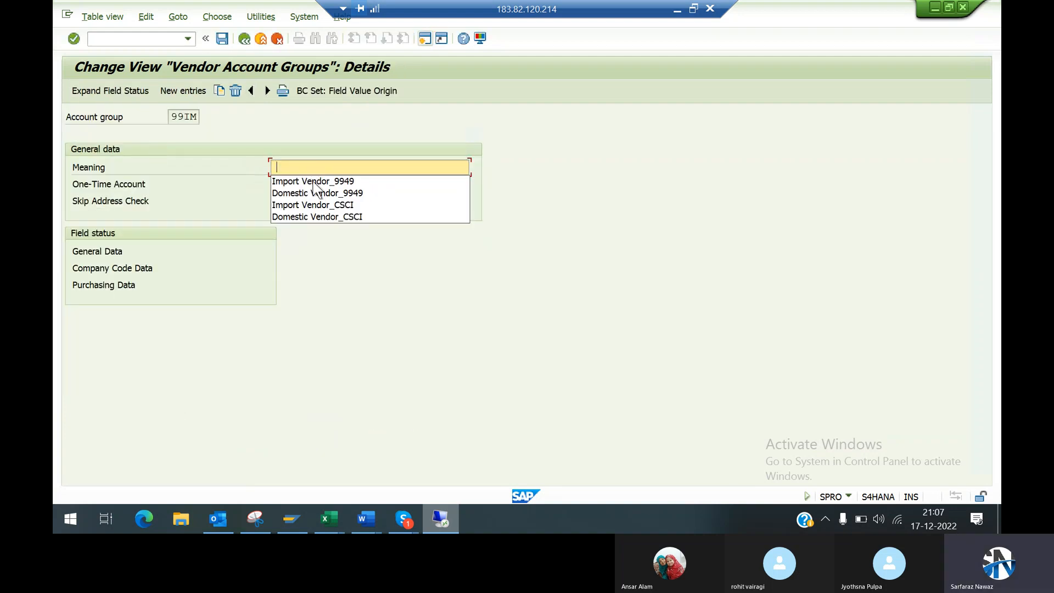
{"action": "left_click", "coordinate": [315, 182]}
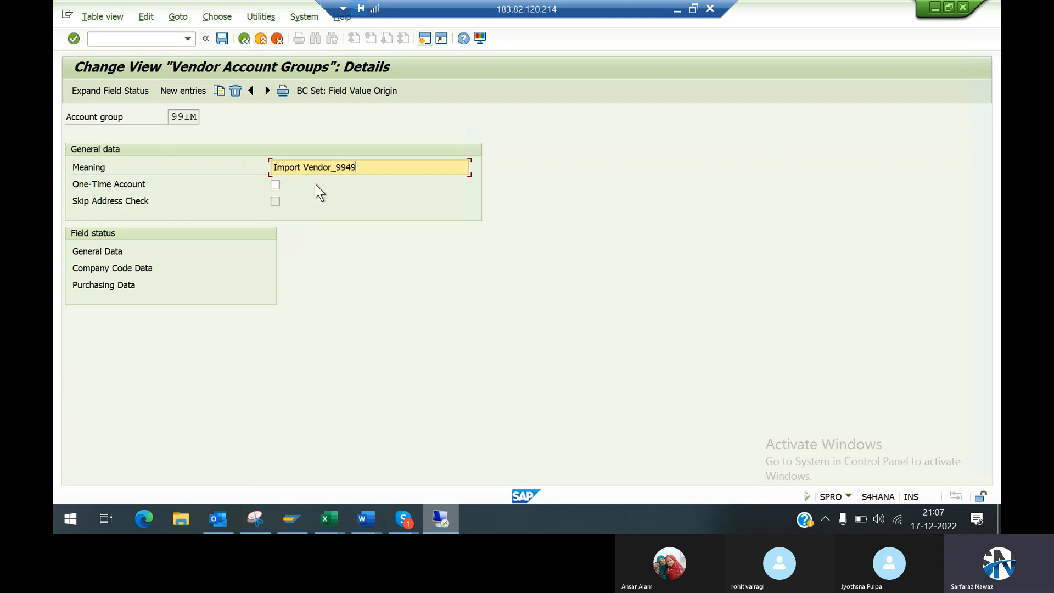
{"action": "key", "text": "ctrl+a"}
{"action": "left_click", "coordinate": [221, 38]}
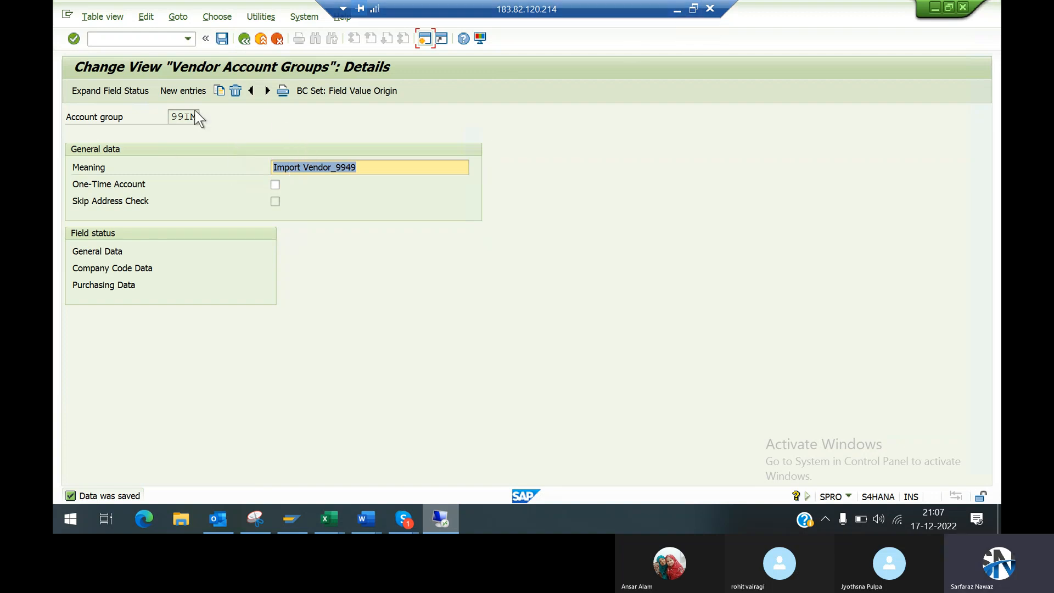
Step: Switch to the Word document and review the headings on defining vendor account groups and creating vendor number ranges
{"action": "left_click", "coordinate": [676, 12]}
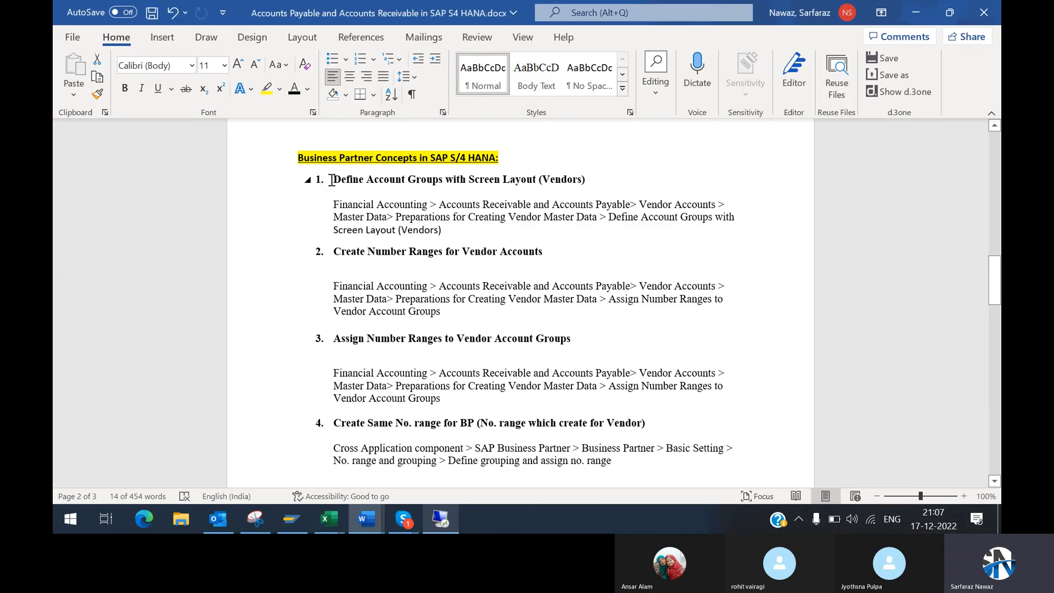
{"action": "left_click_drag", "start_coordinate": [334, 180], "coordinate": [585, 184]}
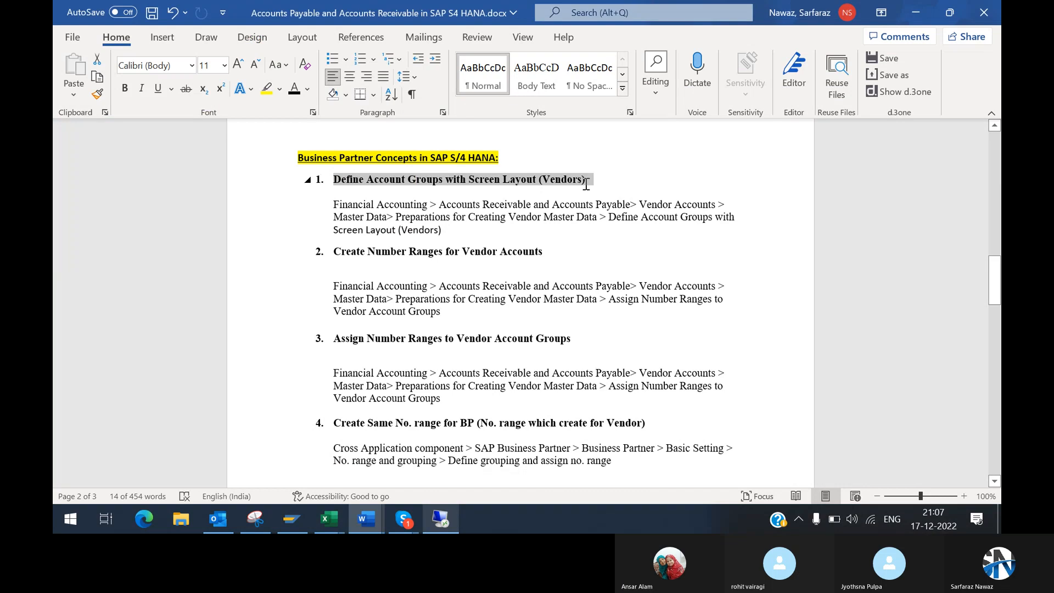
{"action": "left_click", "coordinate": [333, 251]}
{"action": "left_click", "coordinate": [531, 248]}
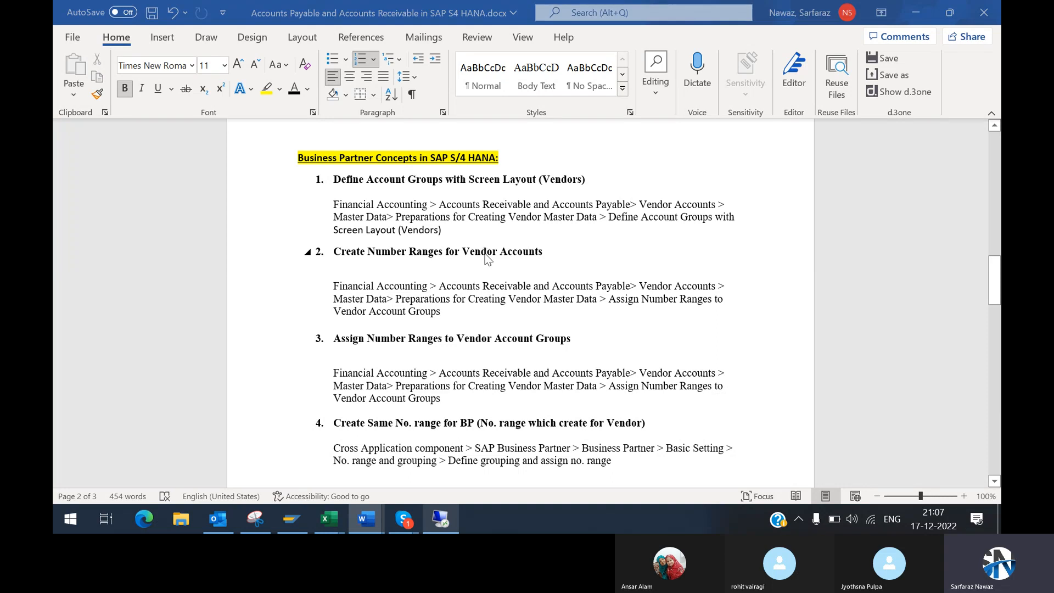
Step: Return to SAP, open Create Number Ranges for Vendor Accounts and look through the KREDITOR intervals in change mode
{"action": "key", "text": "alt+Tab"}
{"action": "left_click", "coordinate": [251, 41]}
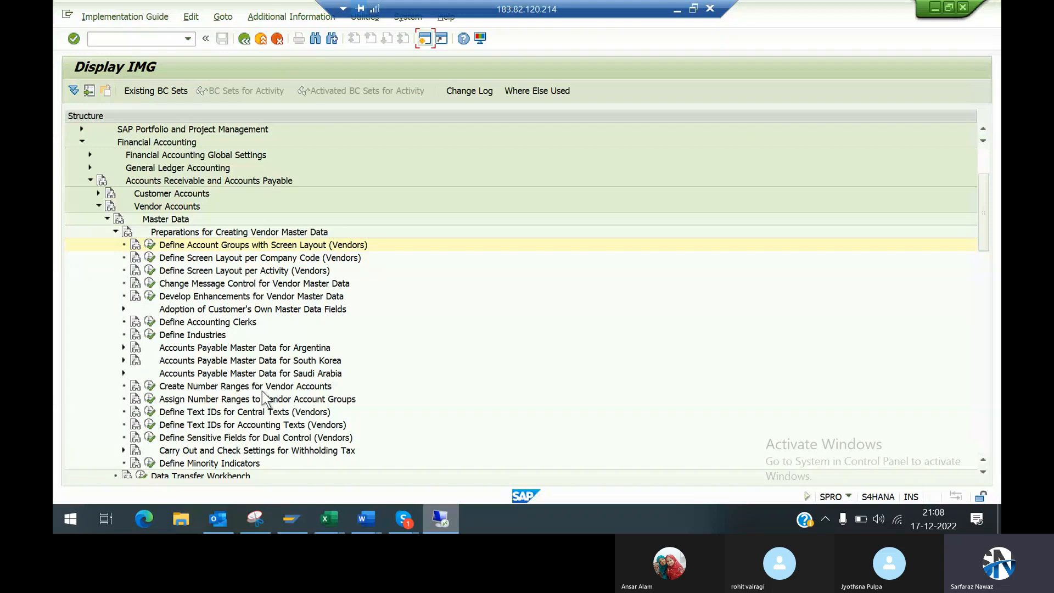
{"action": "left_click", "coordinate": [150, 386]}
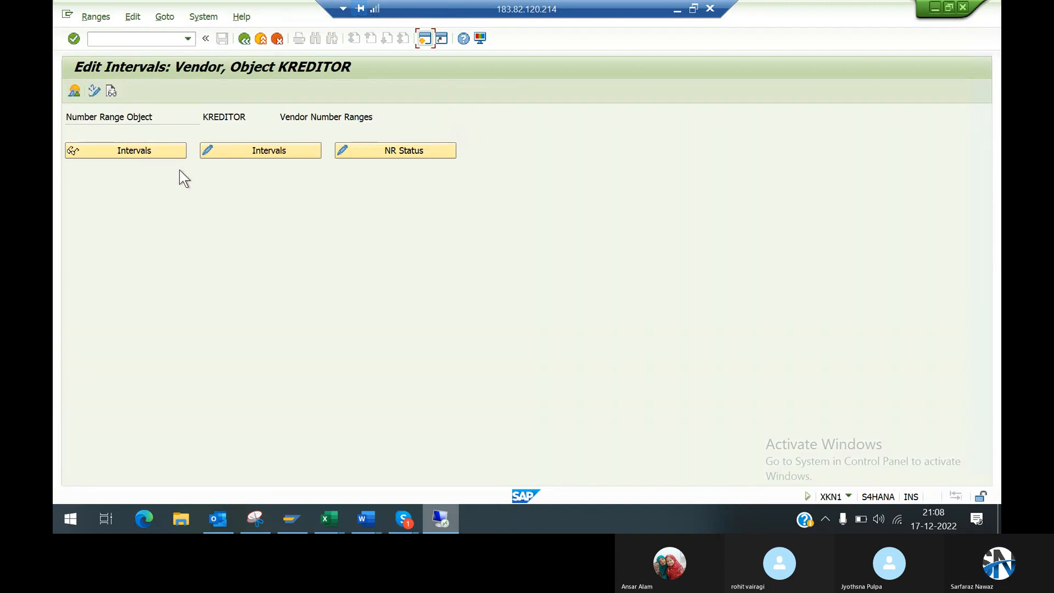
{"action": "left_click", "coordinate": [221, 154]}
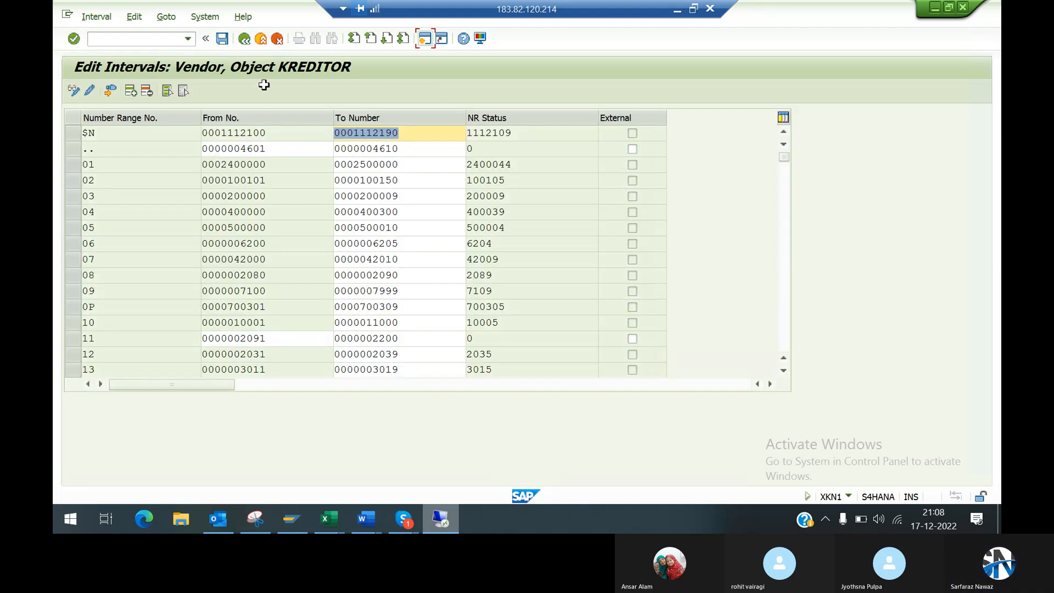
{"action": "left_click", "coordinate": [244, 39]}
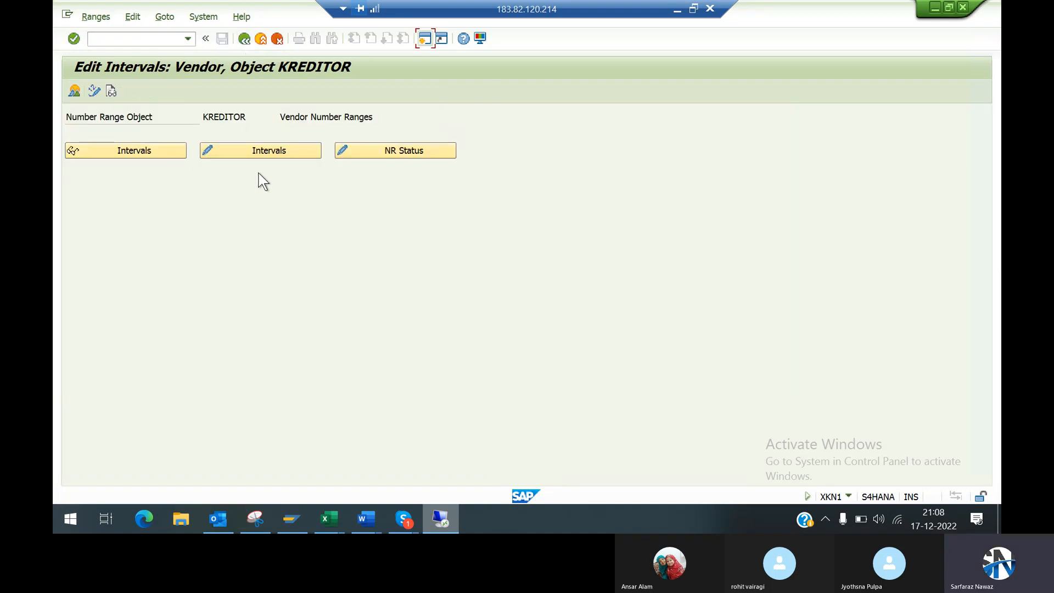
{"action": "left_click", "coordinate": [223, 147]}
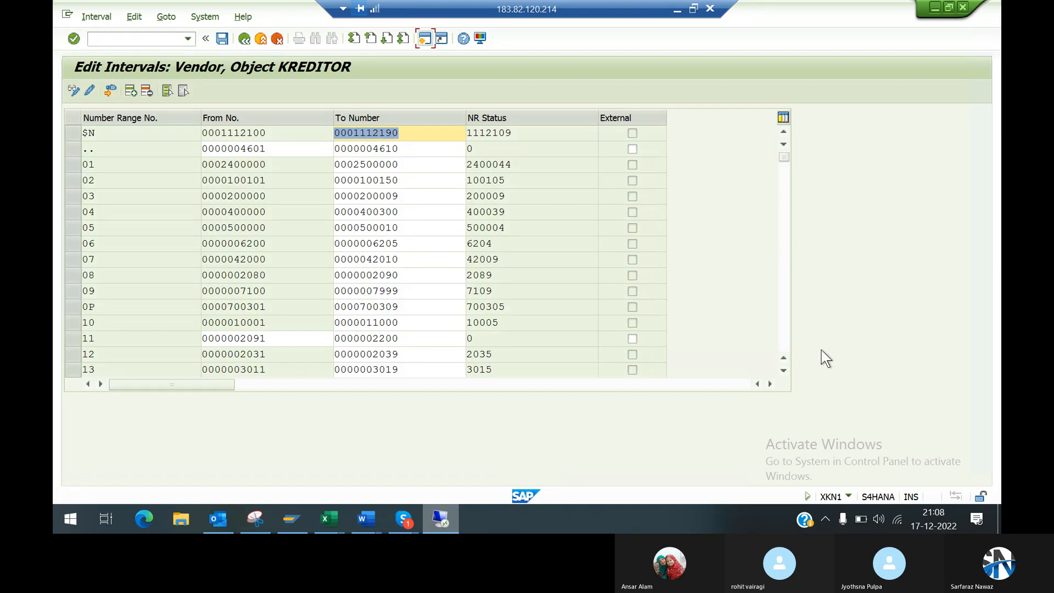
{"action": "scroll", "coordinate": [785, 374], "scroll_direction": "down", "scroll_amount": 8}
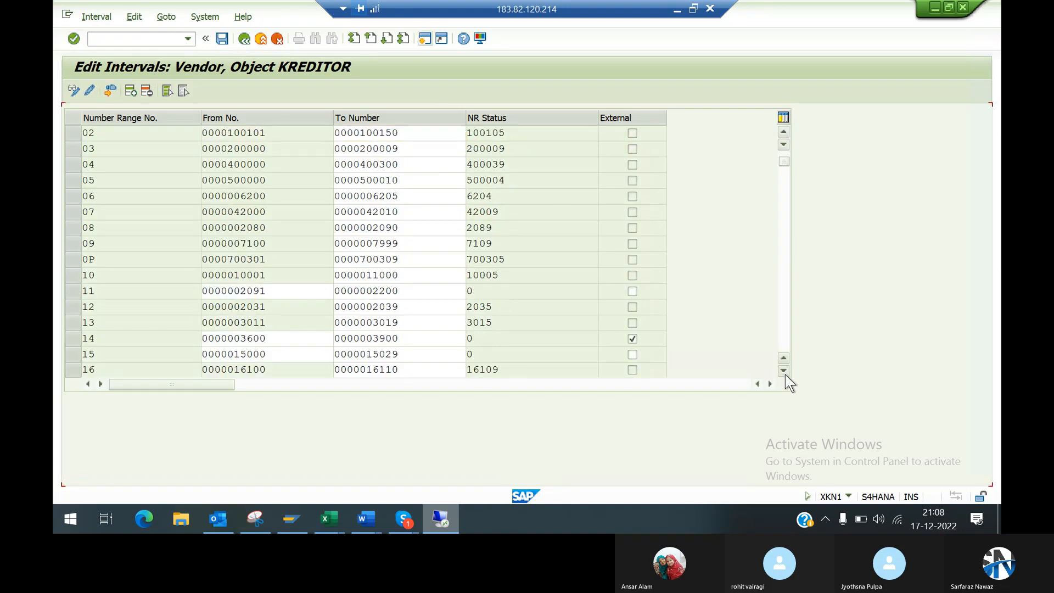
Step: Check the number range configuration steps in the Word document and return to the SAP session
{"action": "key", "text": "alt+Tab"}
{"action": "key", "text": "alt+Tab"}
{"action": "key", "text": "alt+Tab"}
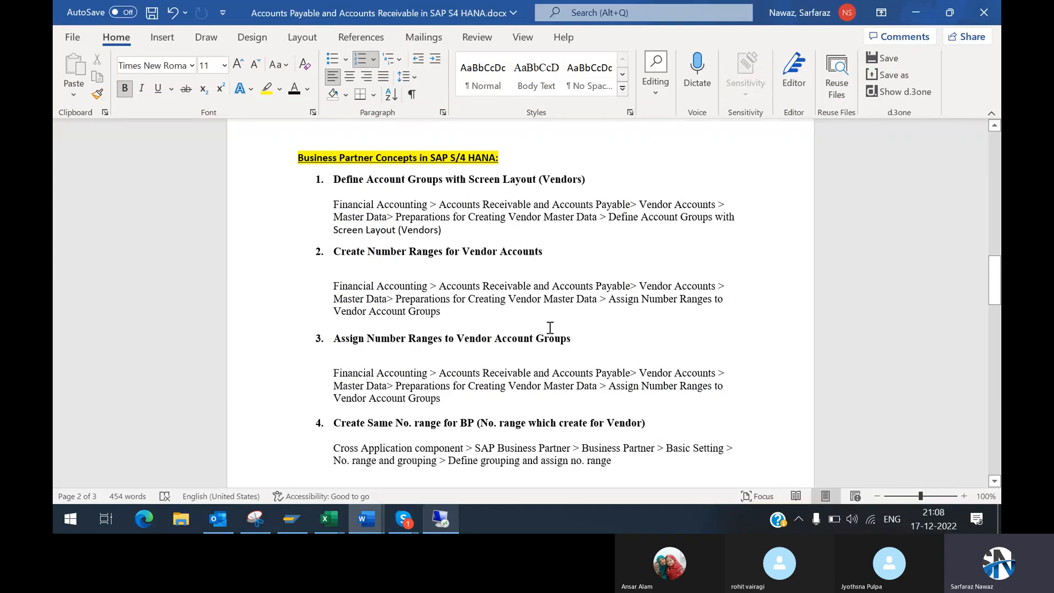
{"action": "key", "text": "alt+Tab"}
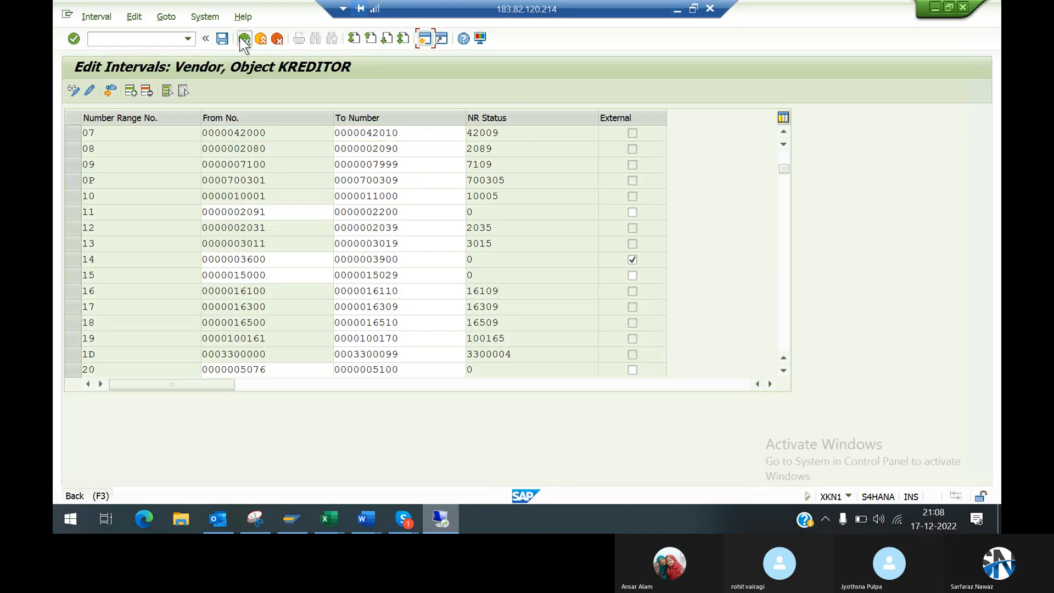
Step: Leave the interval maintenance, open Assign Number Ranges to Vendor Account Groups and locate account group 99DM
{"action": "left_click", "coordinate": [244, 39]}
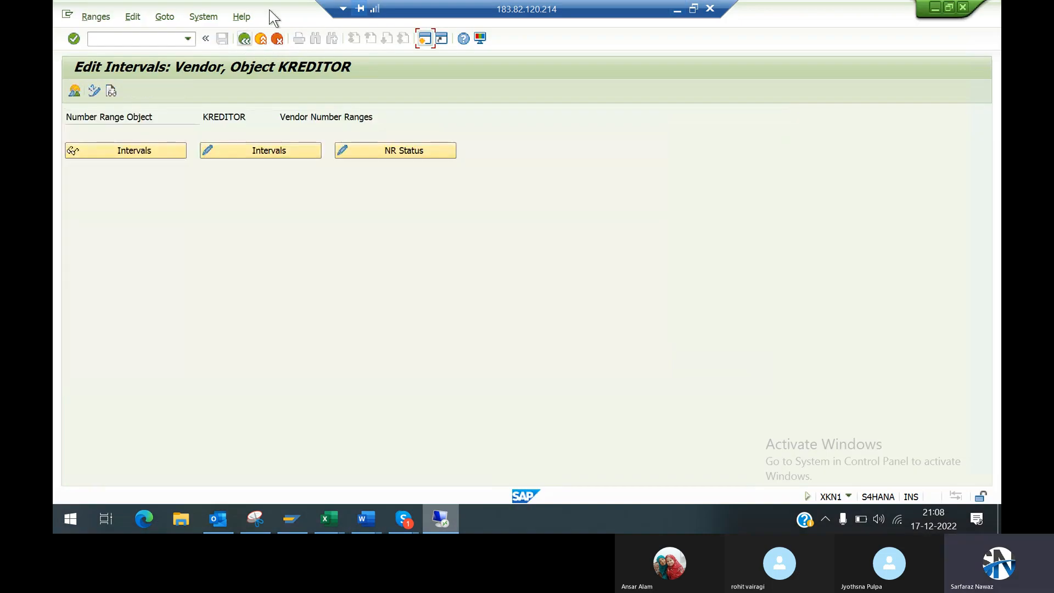
{"action": "left_click", "coordinate": [244, 38]}
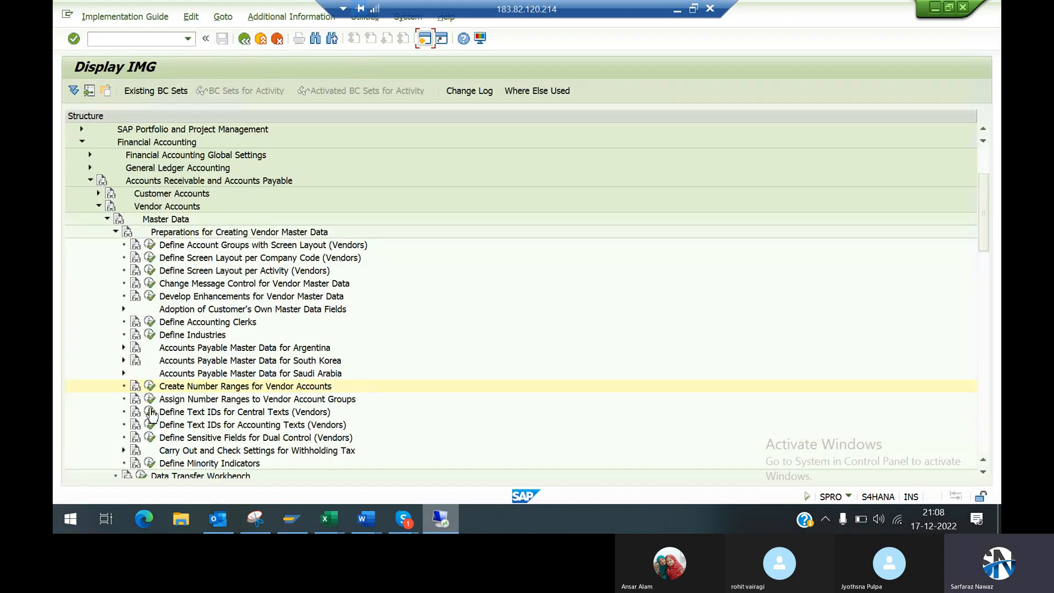
{"action": "left_click", "coordinate": [151, 399]}
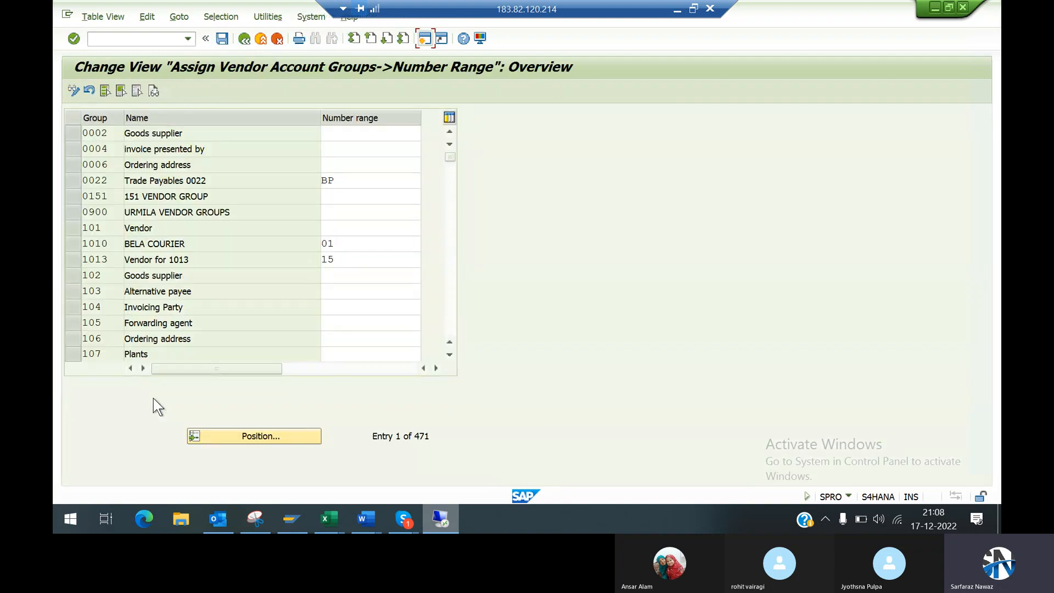
{"action": "left_click", "coordinate": [255, 434]}
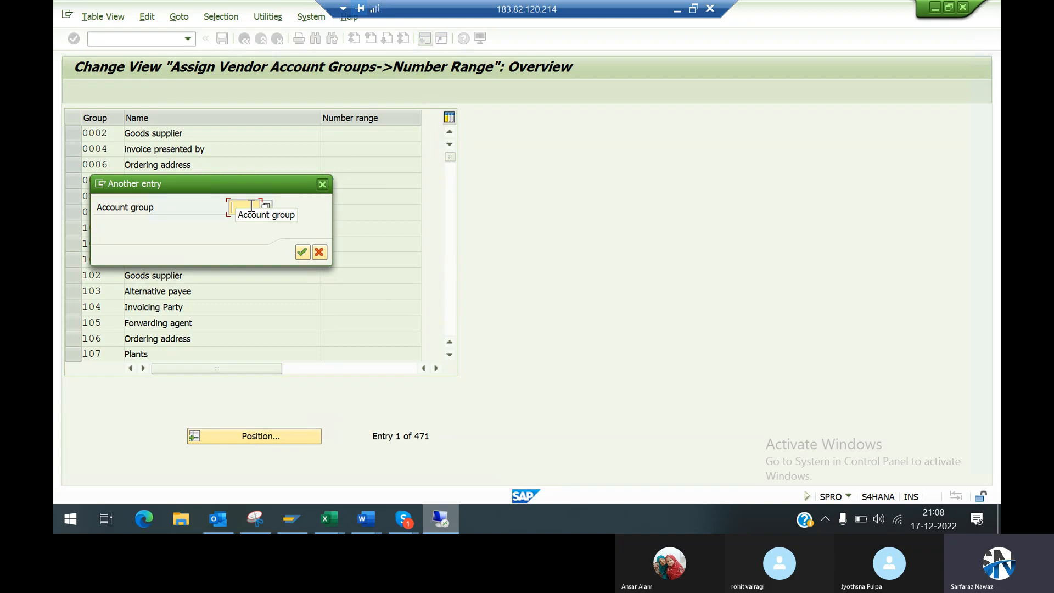
{"action": "type", "text": "99"}
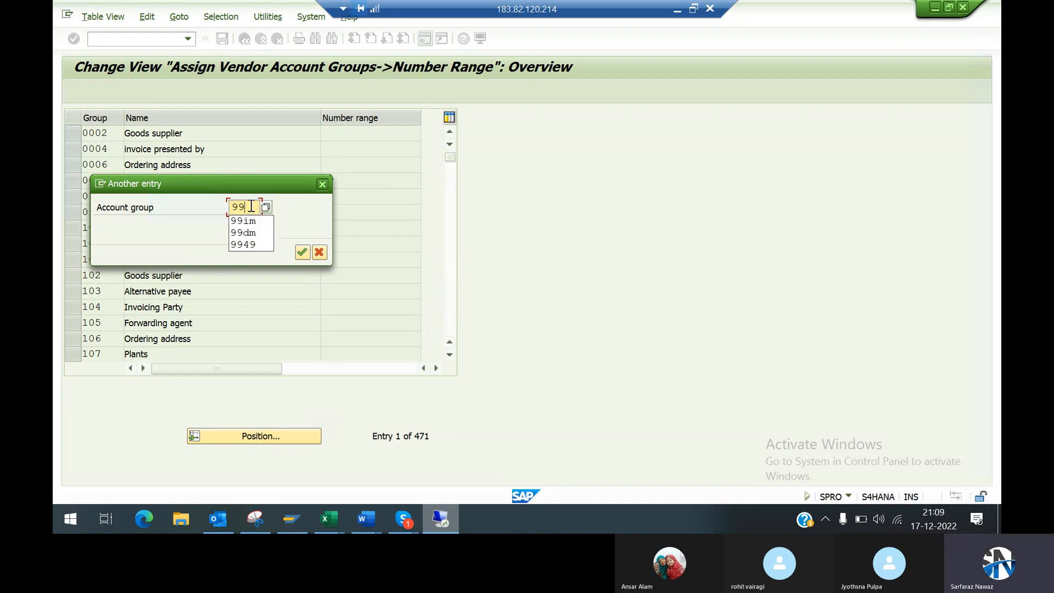
{"action": "left_click", "coordinate": [243, 232]}
{"action": "key", "text": "Return"}
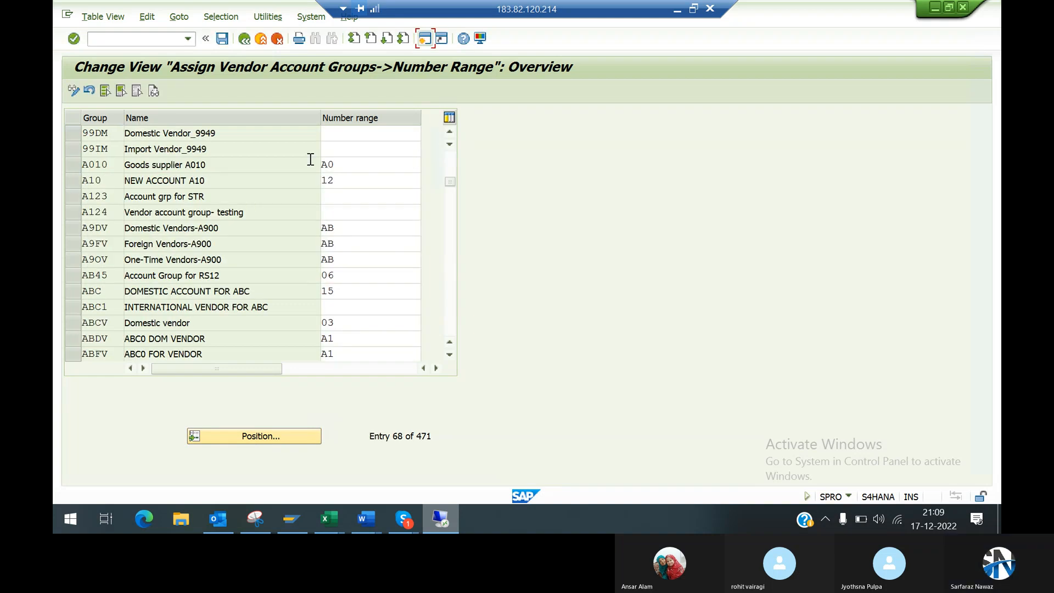
Step: Examine the number ranges available for account group 99DM and close the list without choosing one
{"action": "left_click", "coordinate": [348, 133]}
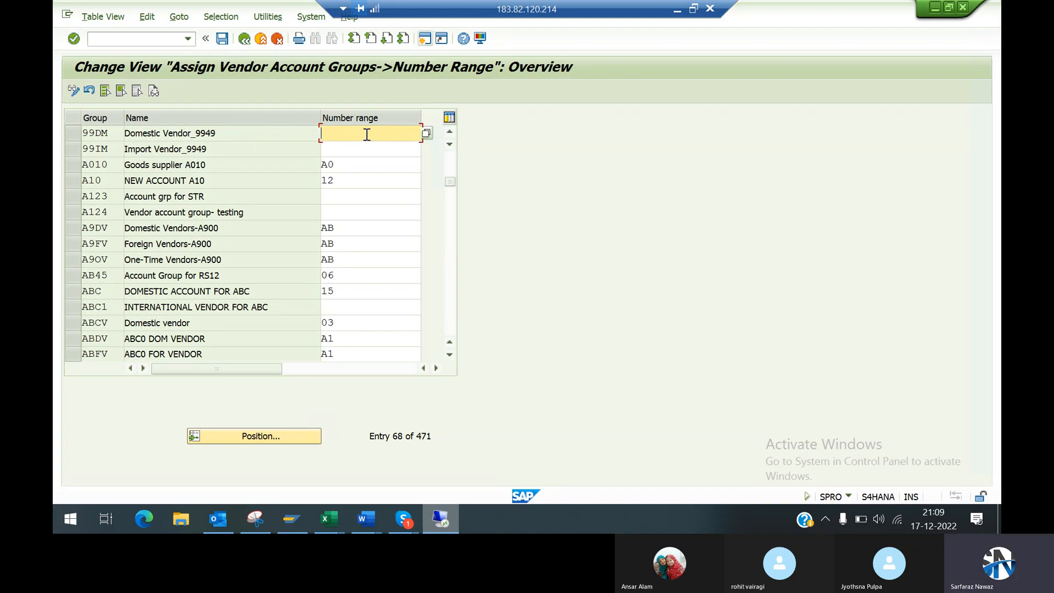
{"action": "left_click", "coordinate": [425, 134]}
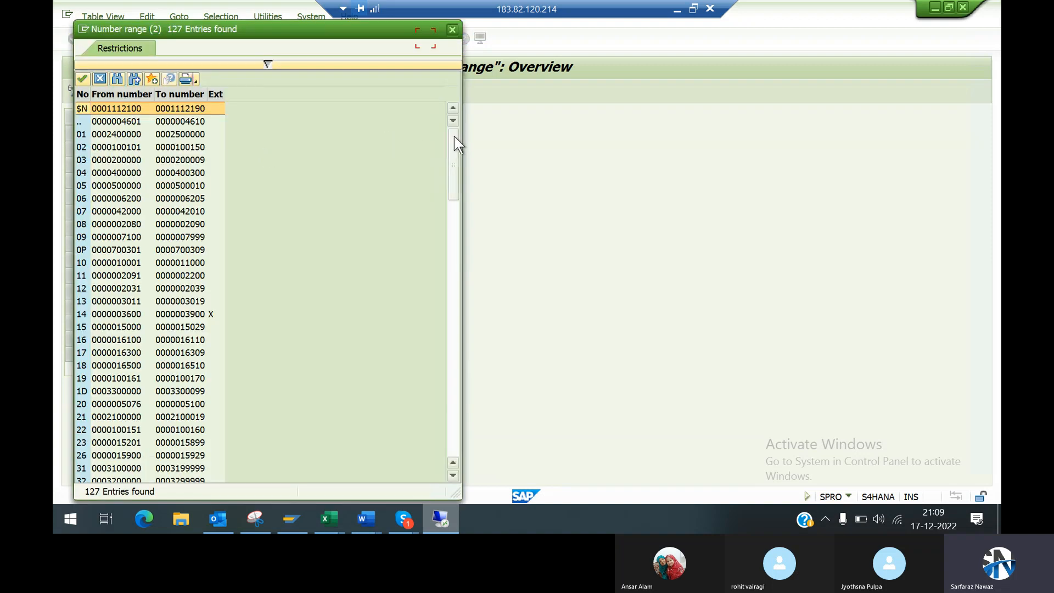
{"action": "left_click_drag", "start_coordinate": [453, 137], "coordinate": [449, 304]}
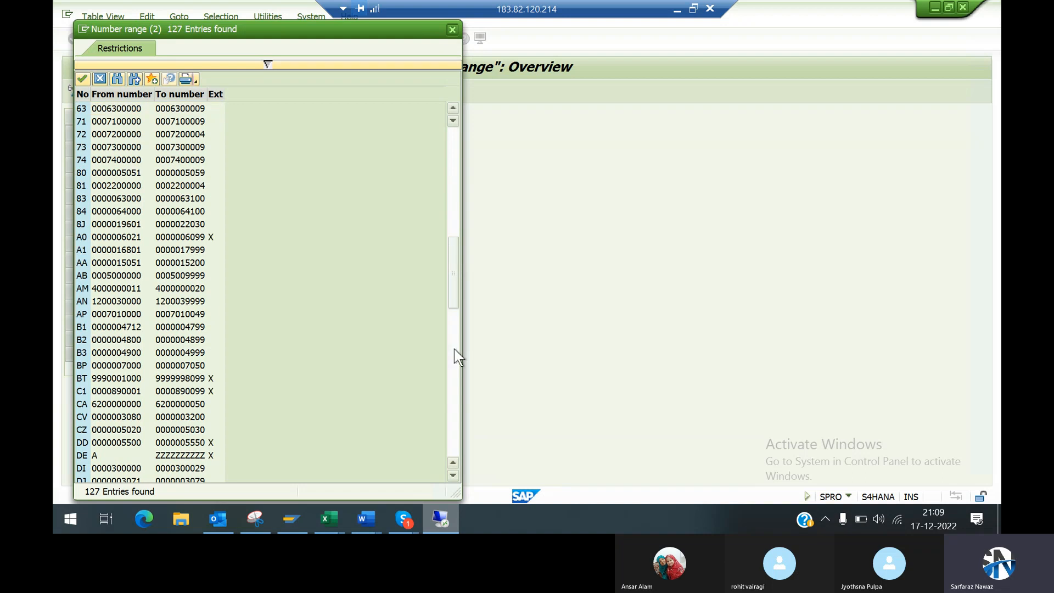
{"action": "left_click", "coordinate": [453, 367]}
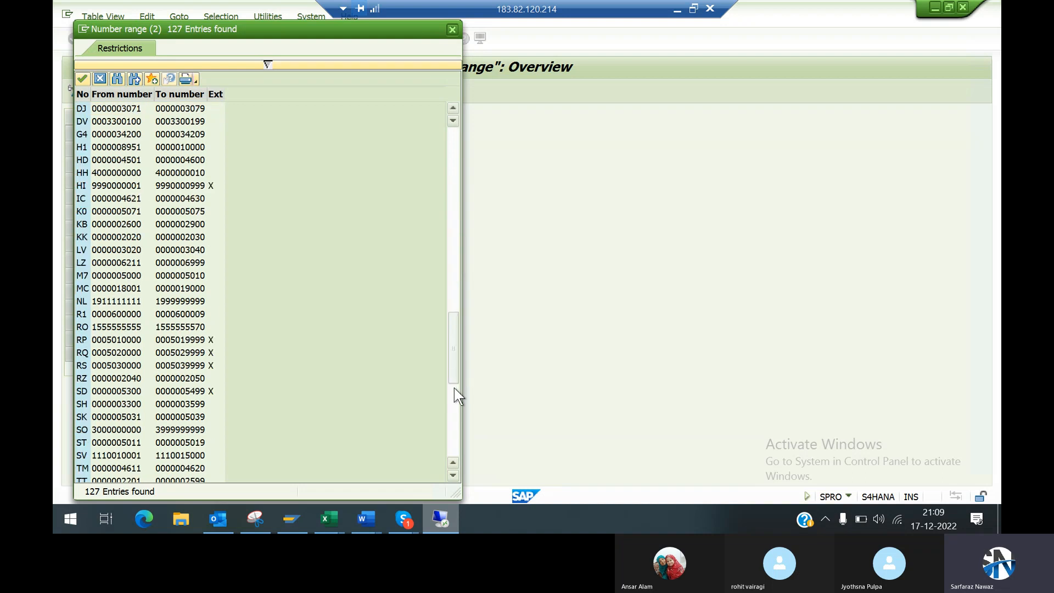
{"action": "left_click", "coordinate": [454, 438]}
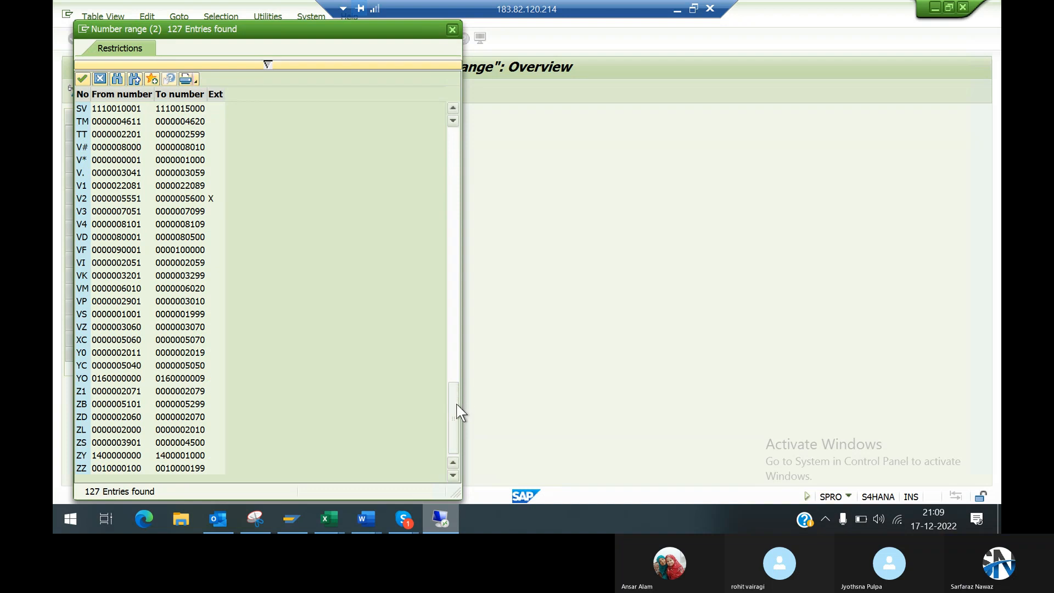
{"action": "left_click_drag", "start_coordinate": [457, 411], "coordinate": [432, 123]}
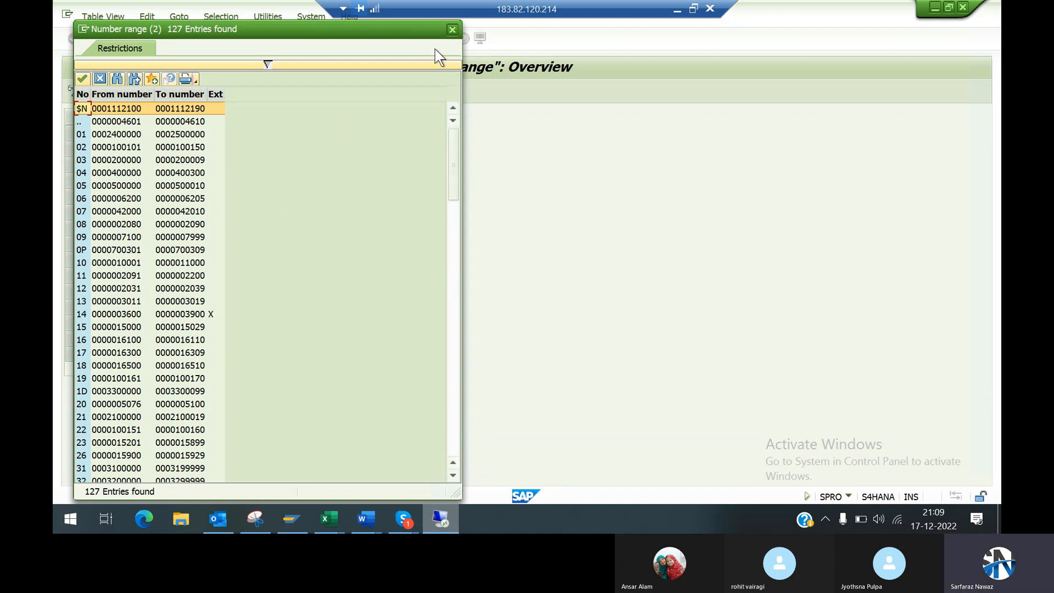
{"action": "left_click", "coordinate": [452, 30]}
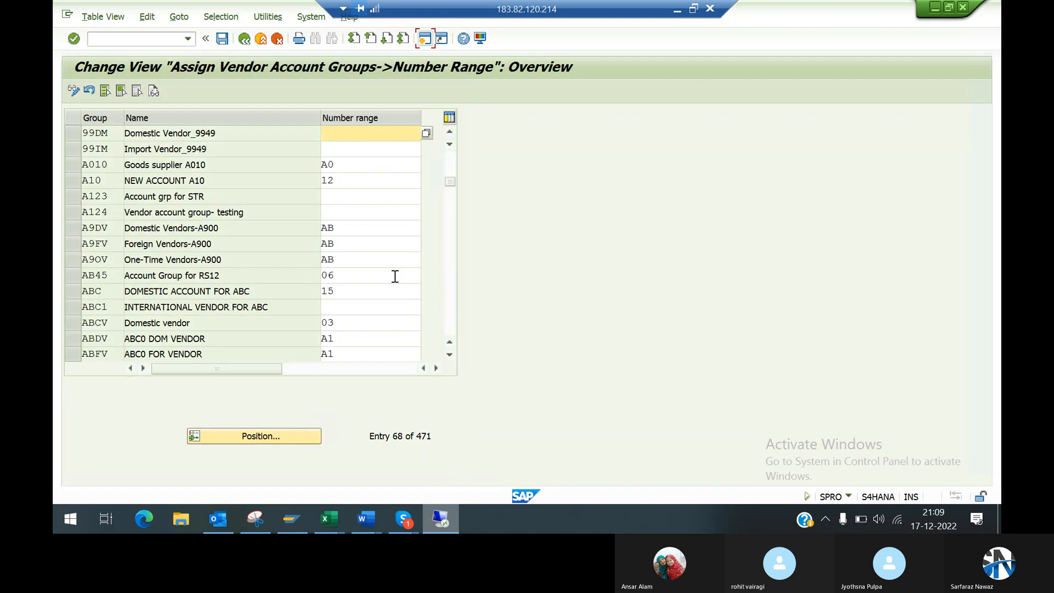
Step: Leave the number range assignment, recheck the configuration steps in Word and return to the vendor master data activities in the IMG
{"action": "left_click", "coordinate": [244, 39]}
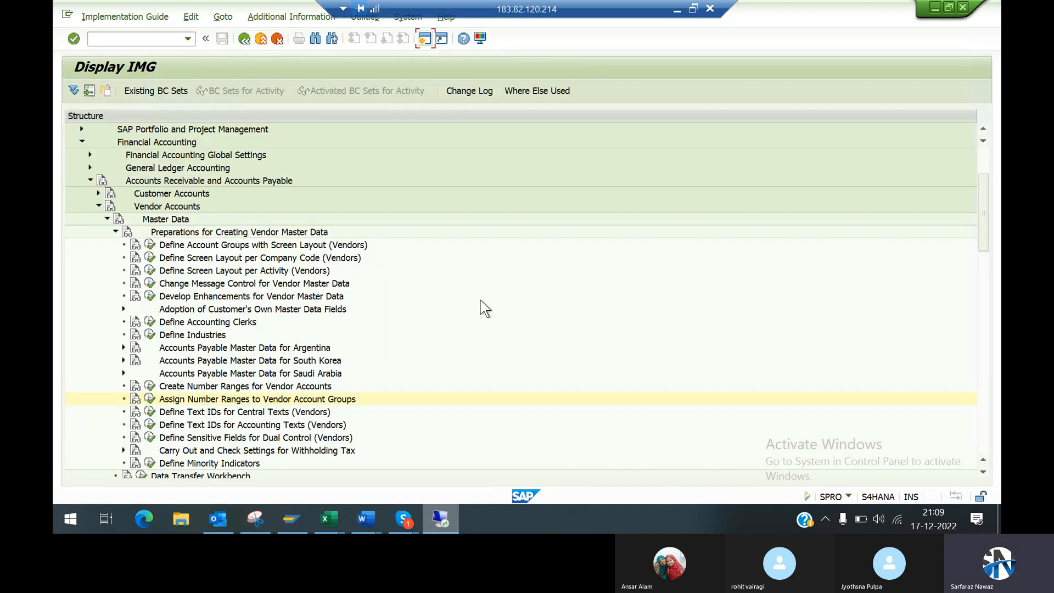
{"action": "left_click", "coordinate": [678, 10]}
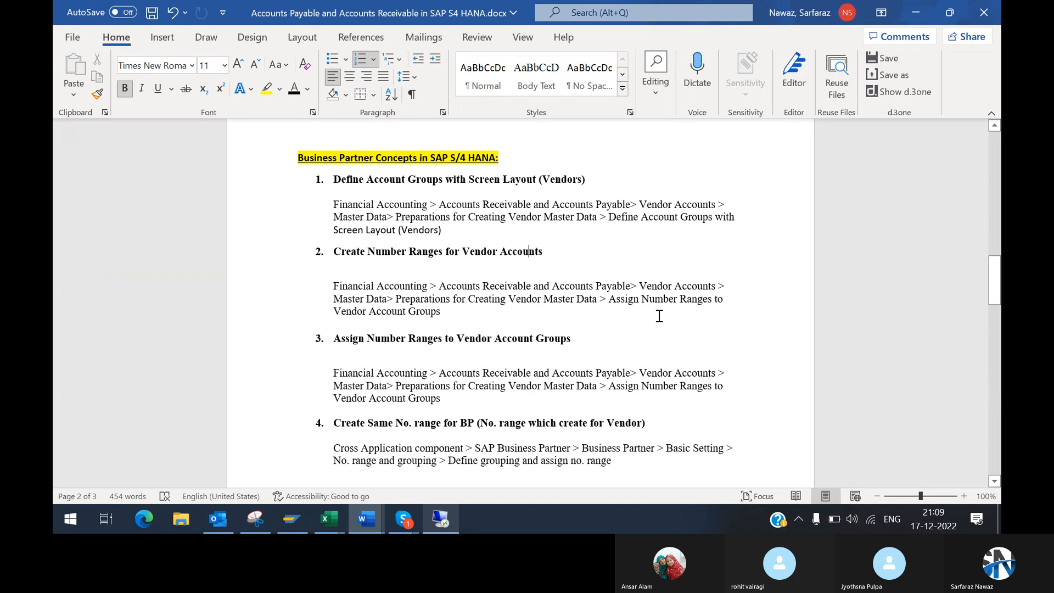
{"action": "key", "text": "alt+Tab"}
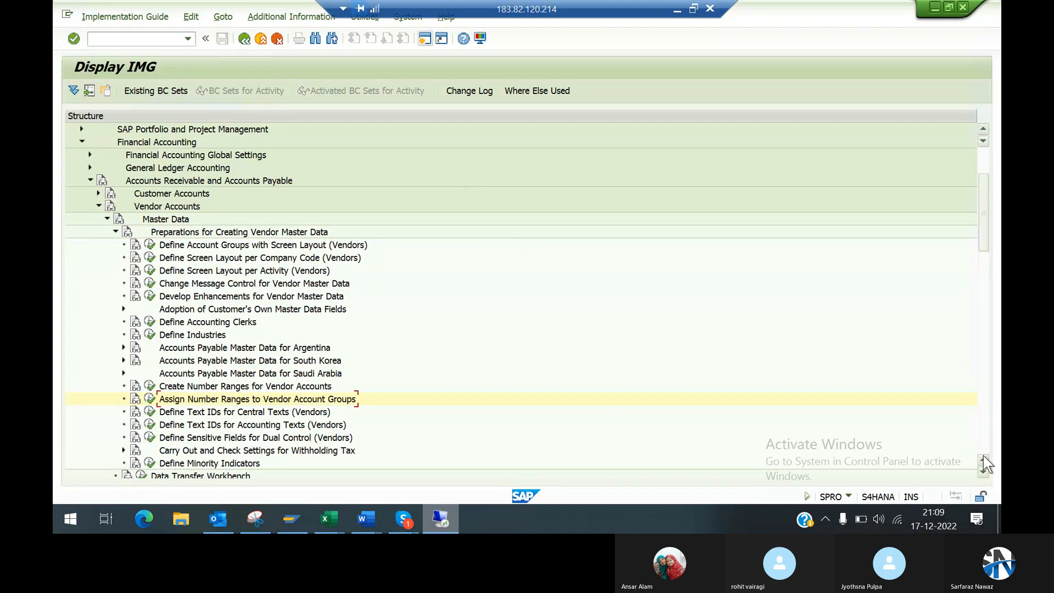
{"action": "left_click", "coordinate": [983, 472]}
{"action": "left_click", "coordinate": [983, 472]}
{"action": "left_click", "coordinate": [983, 473]}
{"action": "left_click", "coordinate": [983, 473]}
{"action": "left_click", "coordinate": [983, 473]}
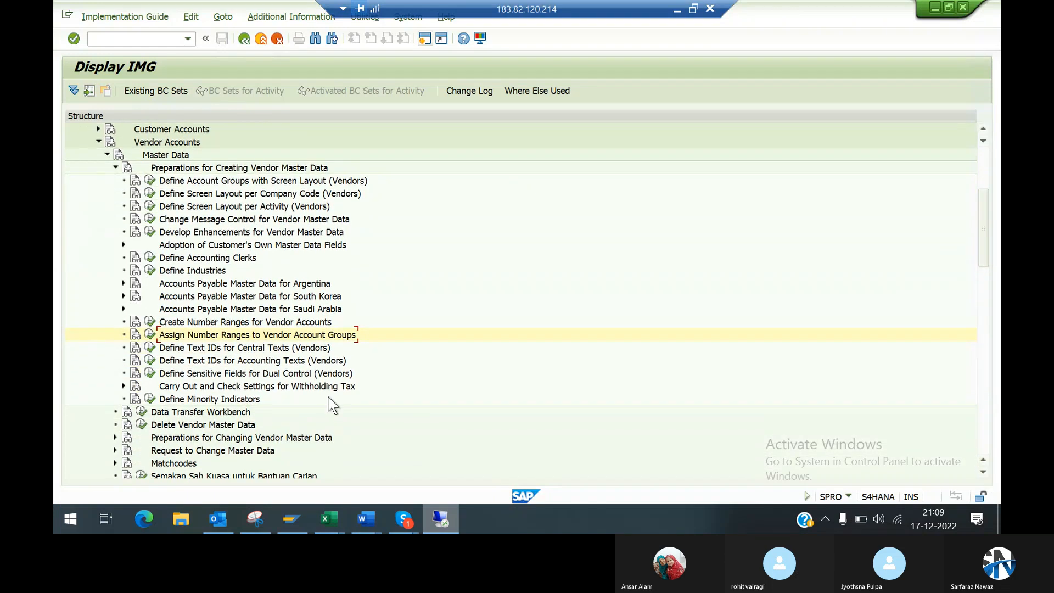
Step: Open Create Number Ranges for Vendor Accounts, display the intervals in change mode and look through the existing ones
{"action": "left_click", "coordinate": [150, 322]}
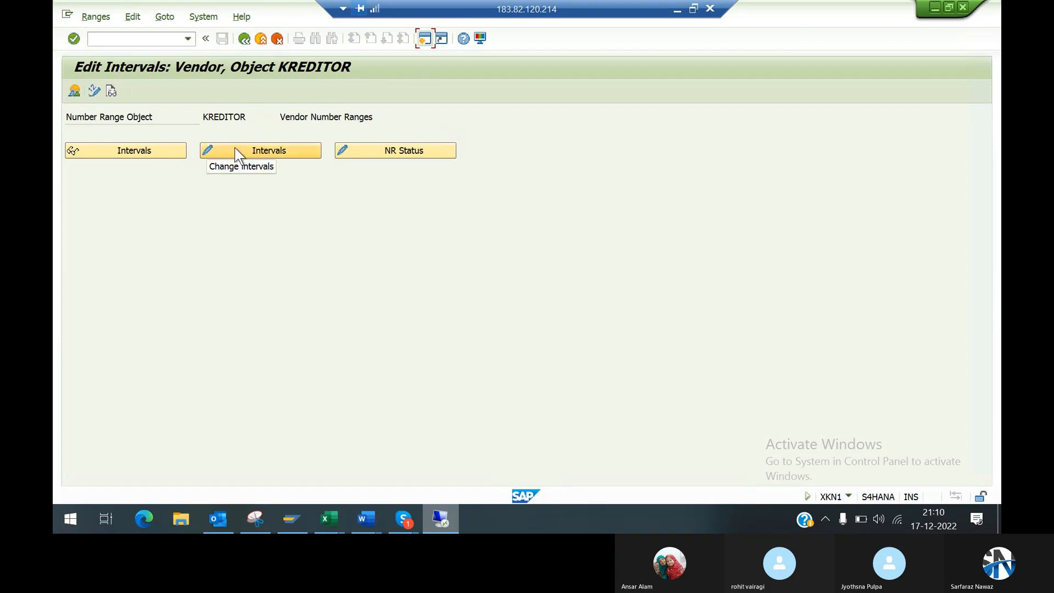
{"action": "left_click", "coordinate": [236, 150]}
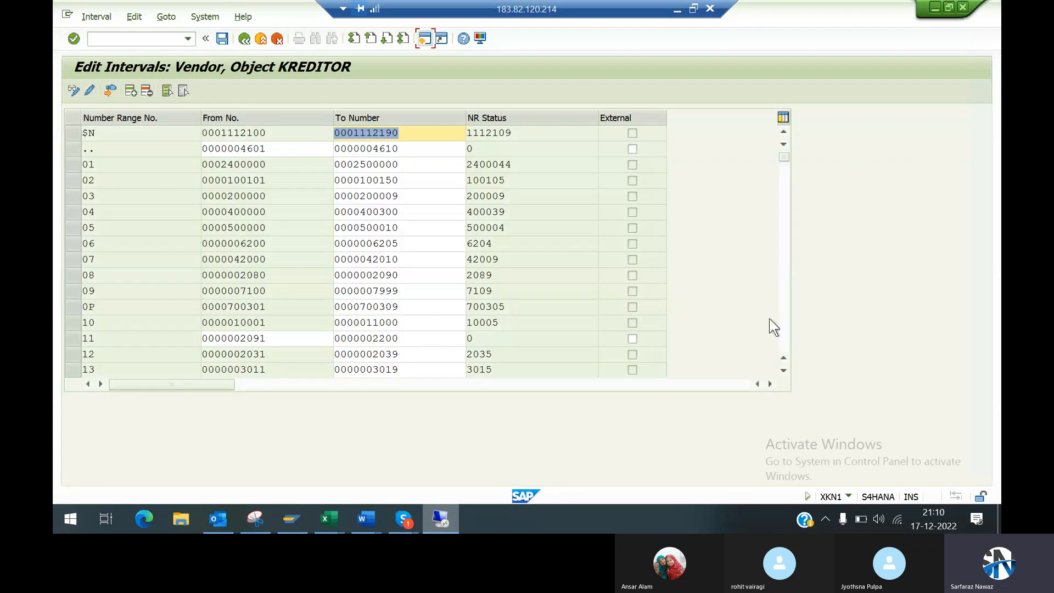
{"action": "left_click", "coordinate": [782, 335]}
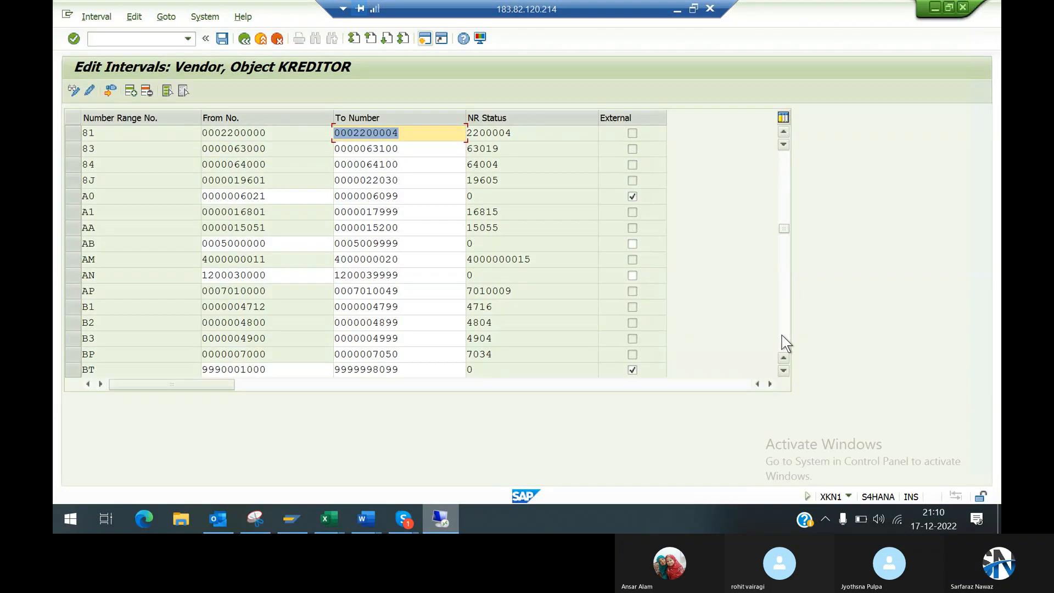
{"action": "left_click", "coordinate": [782, 335]}
{"action": "left_click", "coordinate": [782, 335]}
{"action": "left_click", "coordinate": [782, 335]}
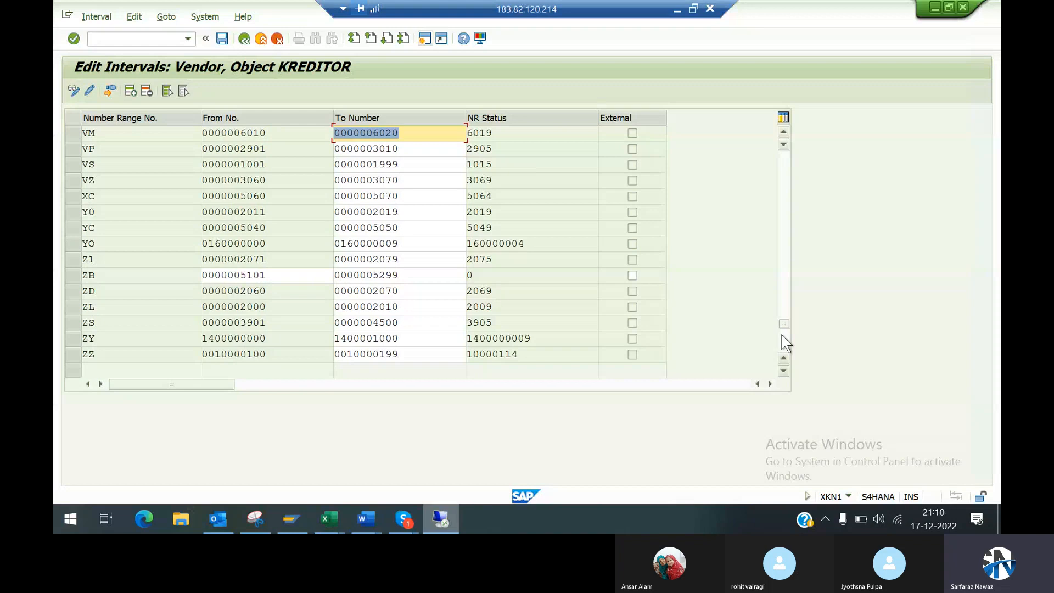
{"action": "left_click", "coordinate": [782, 335]}
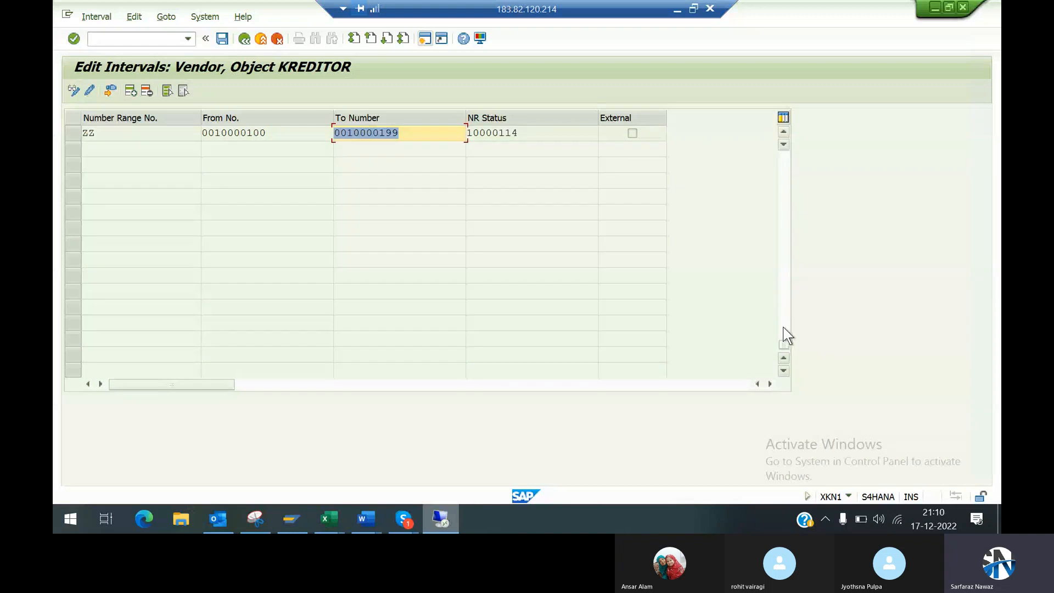
{"action": "left_click", "coordinate": [780, 168]}
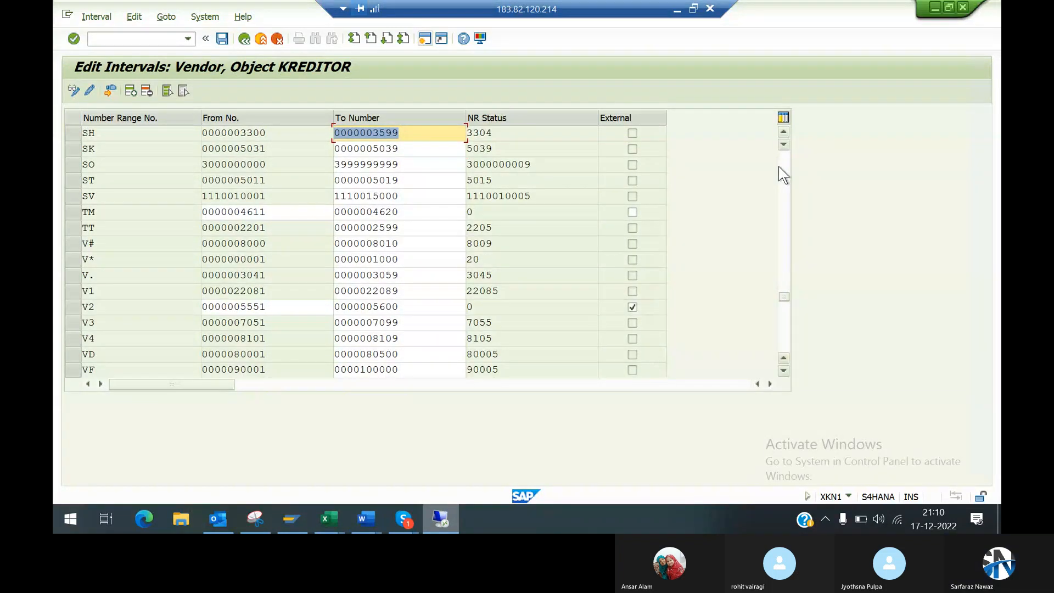
{"action": "left_click", "coordinate": [784, 175]}
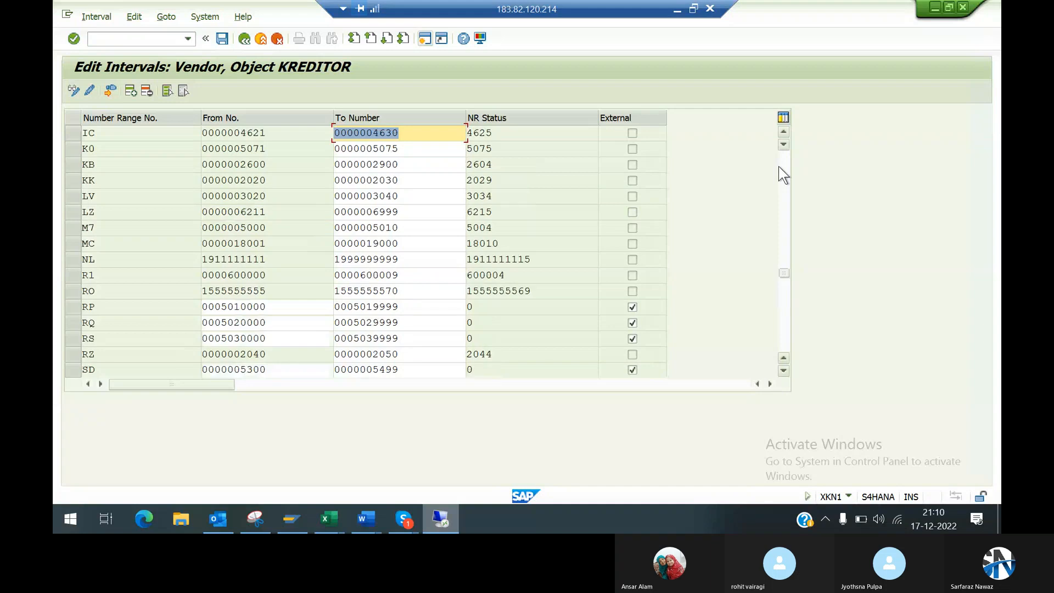
Step: Insert a new vendor number range interval 99 from 1000 to 1999 and confirm the entry
{"action": "left_click", "coordinate": [132, 96]}
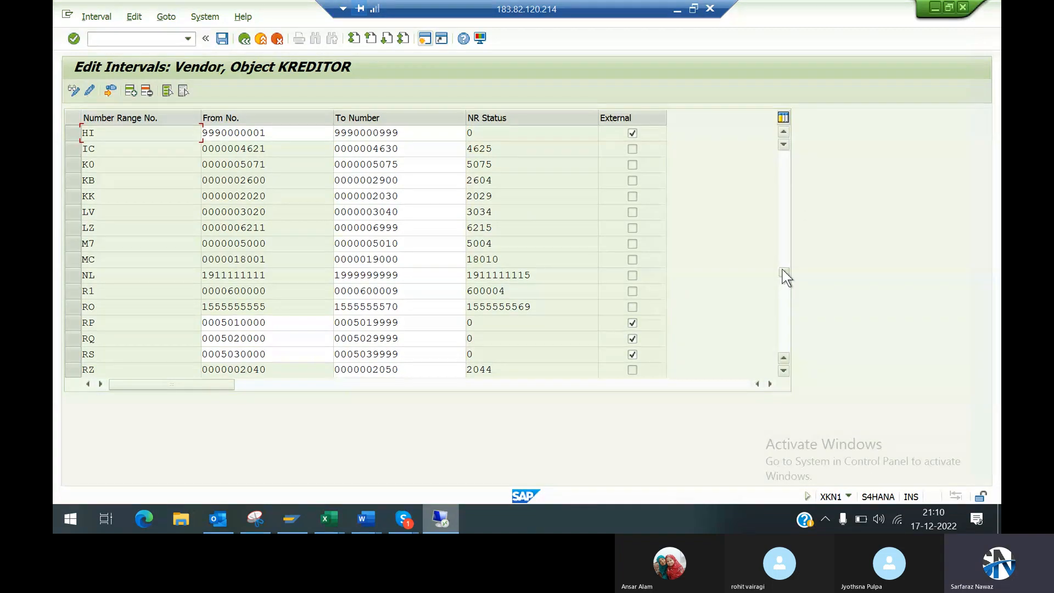
{"action": "scroll", "coordinate": [776, 139], "scroll_direction": "up", "scroll_amount": 8}
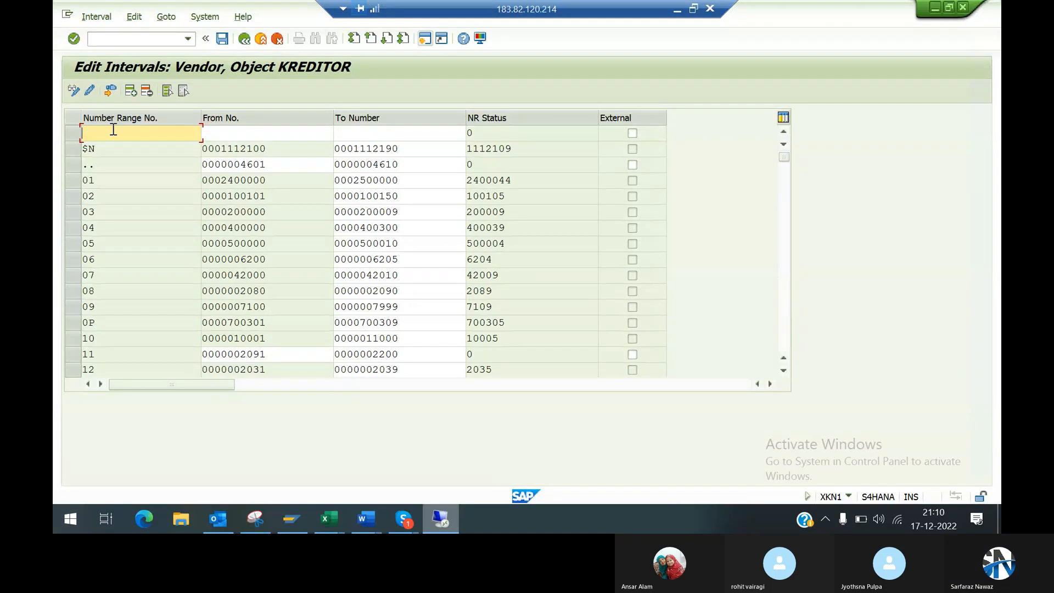
{"action": "type", "text": "99"}
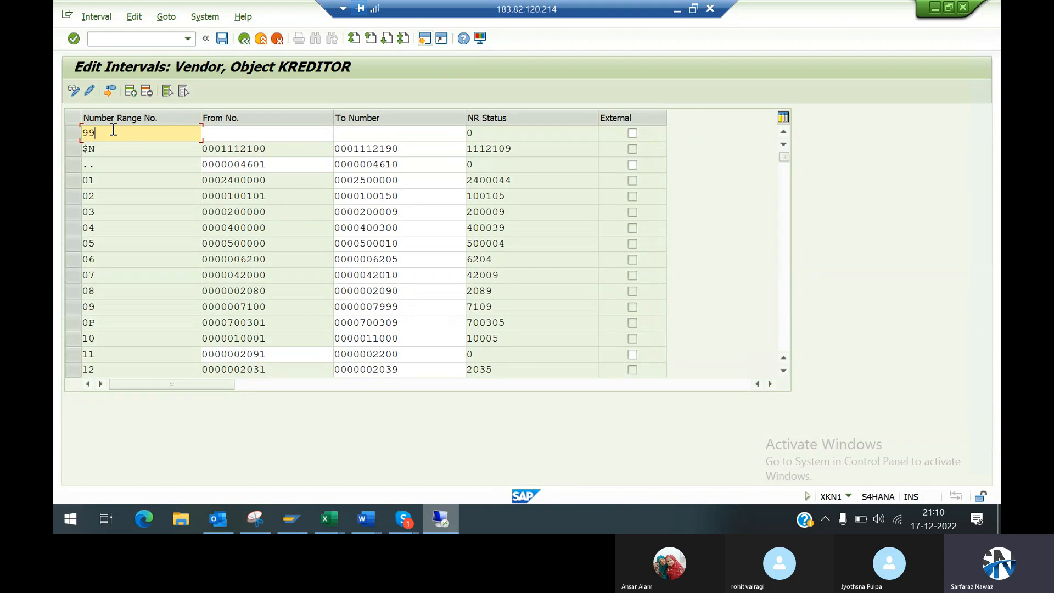
{"action": "key", "text": "Tab"}
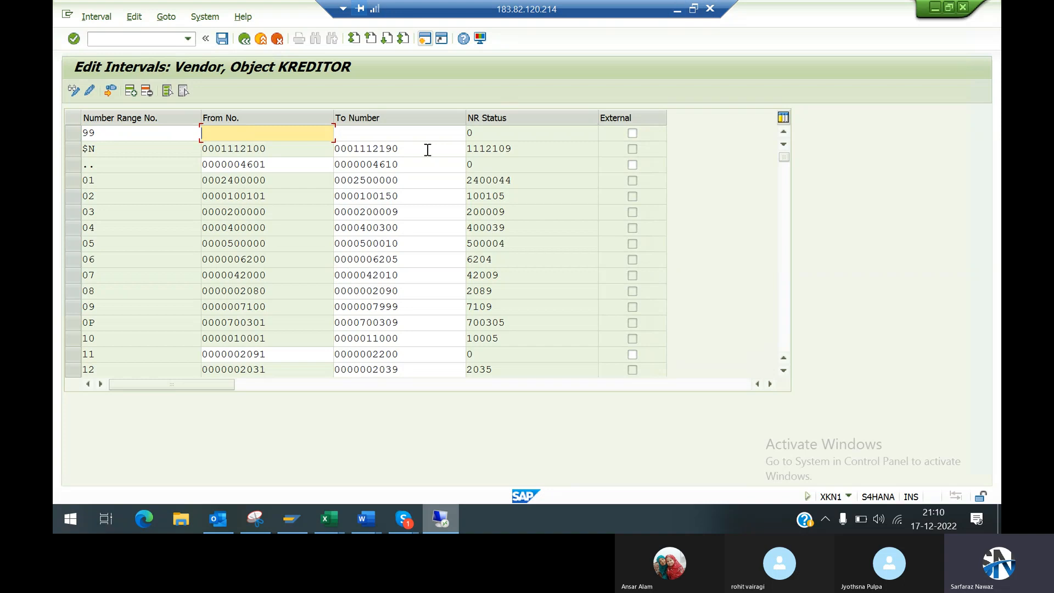
{"action": "type", "text": "1000"}
{"action": "key", "text": "Tab"}
{"action": "type", "text": "1999"}
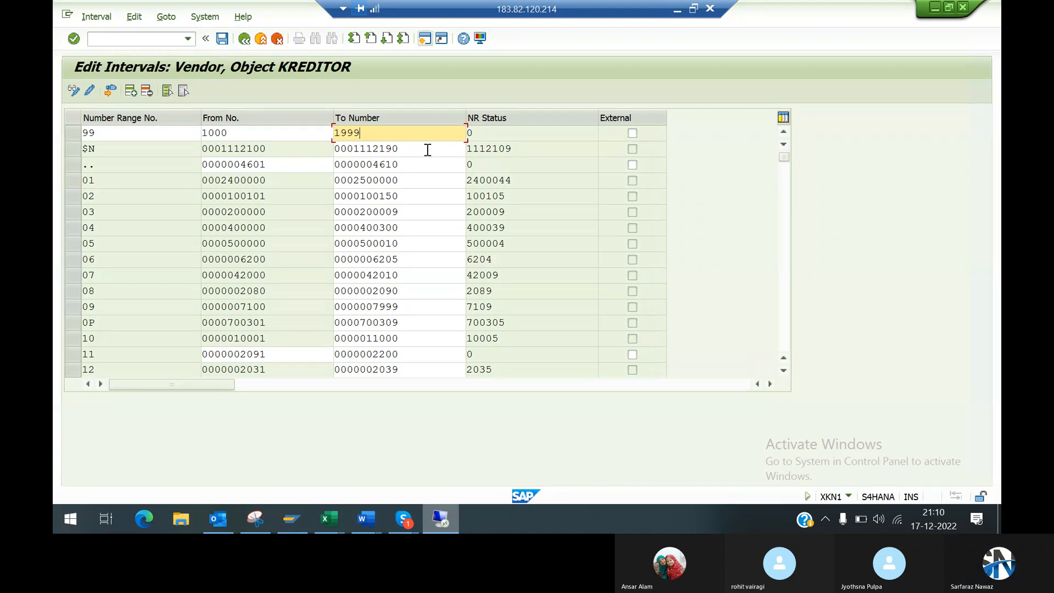
{"action": "key", "text": "Return"}
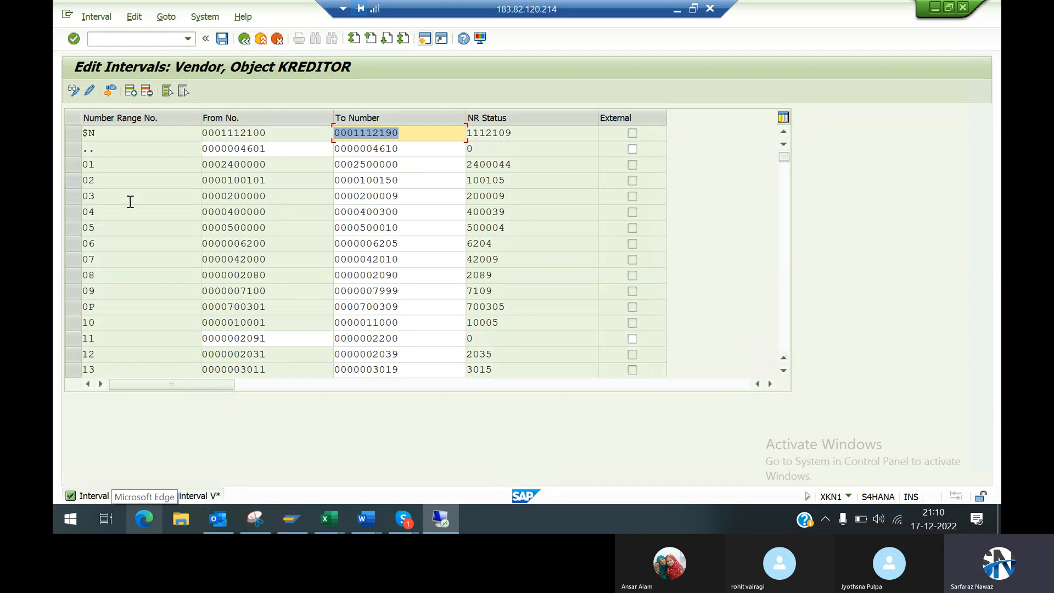
Step: Look through the vendor number range intervals to locate the new interval 99
{"action": "left_click", "coordinate": [783, 336]}
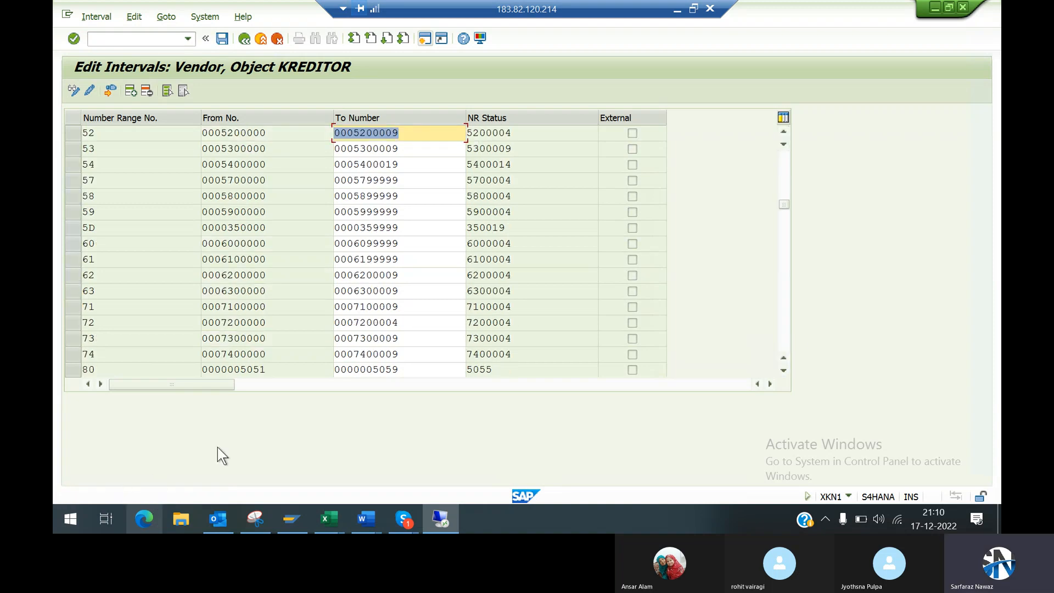
{"action": "left_click", "coordinate": [785, 332]}
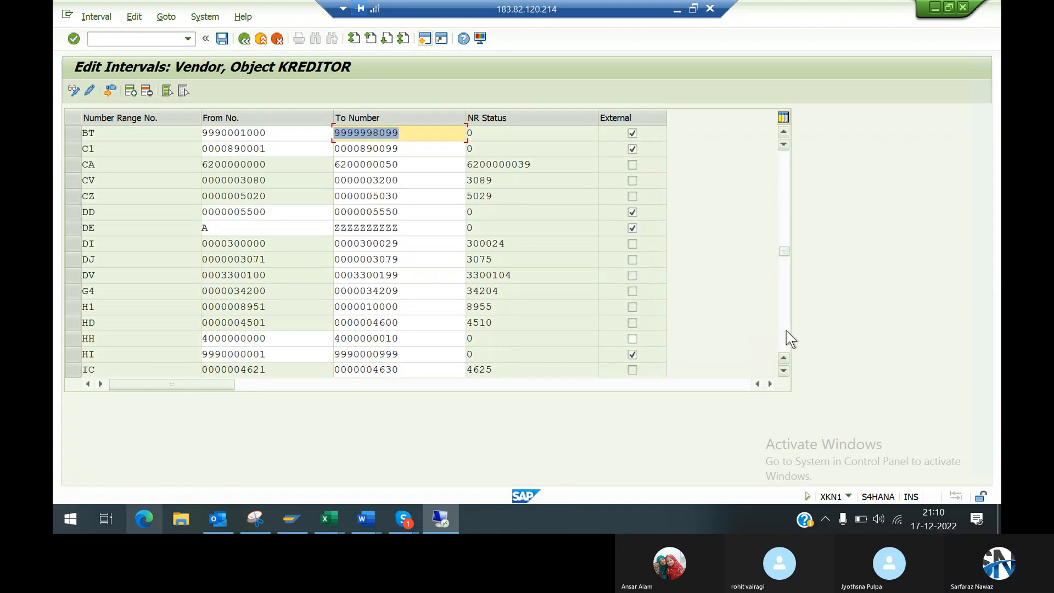
{"action": "left_click", "coordinate": [786, 330]}
{"action": "left_click", "coordinate": [786, 330]}
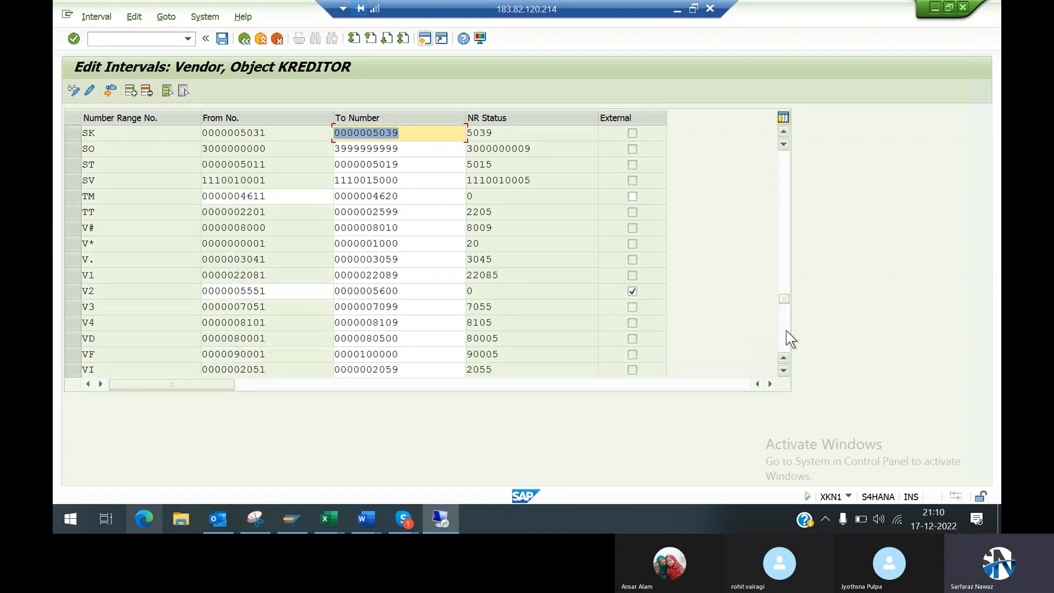
{"action": "left_click", "coordinate": [786, 330]}
{"action": "left_click", "coordinate": [785, 341]}
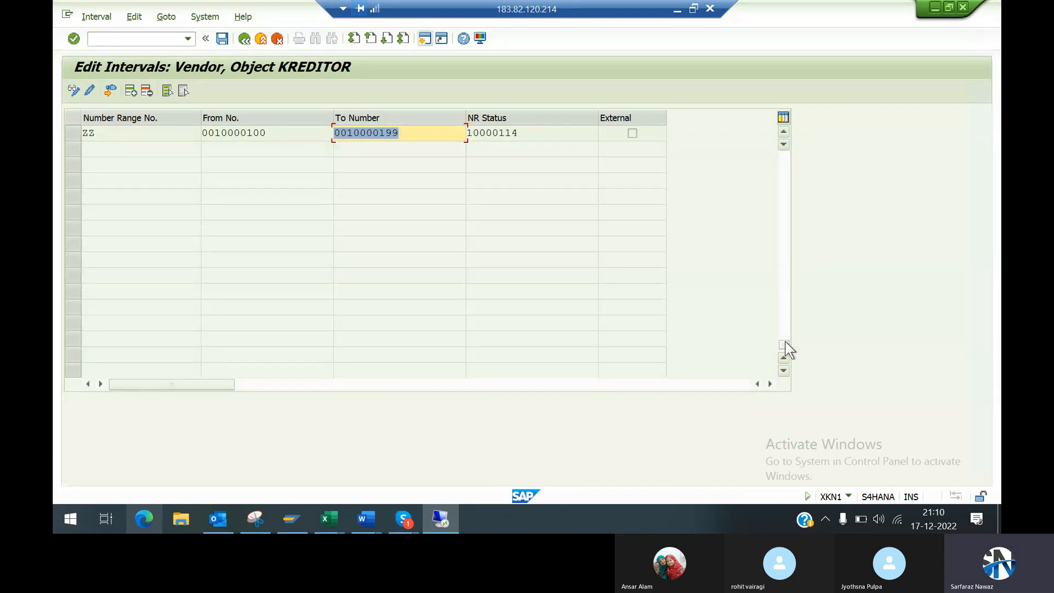
{"action": "left_click", "coordinate": [783, 132]}
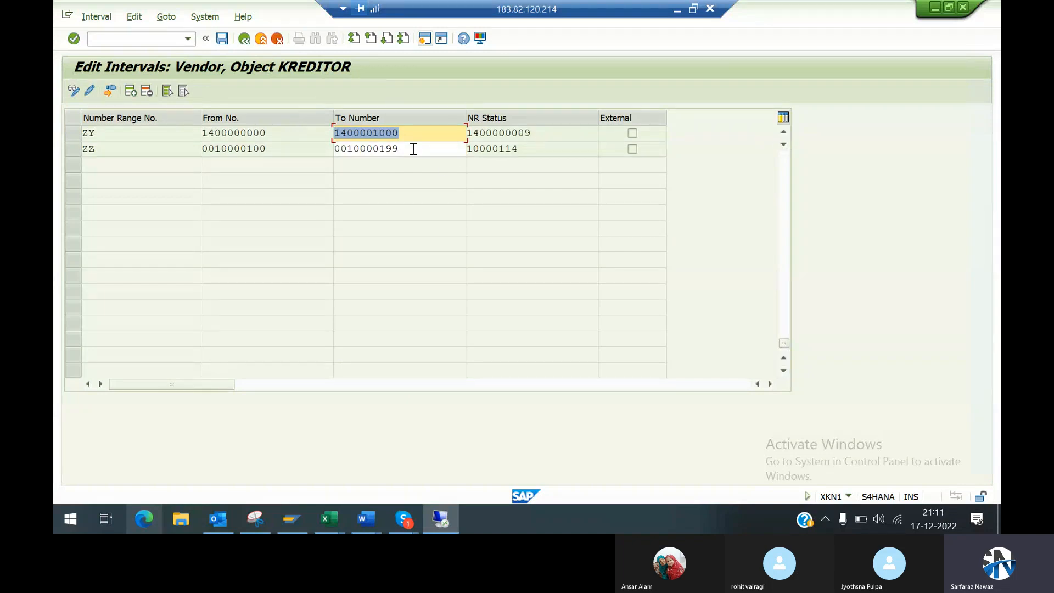
{"action": "left_click", "coordinate": [781, 131]}
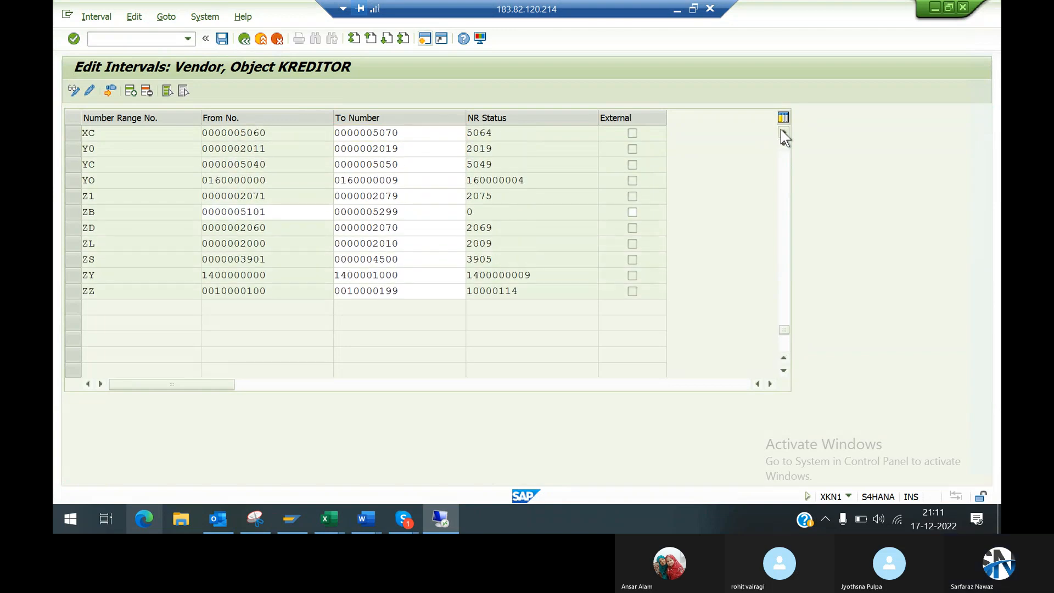
{"action": "left_click", "coordinate": [782, 130]}
{"action": "left_click", "coordinate": [781, 130]}
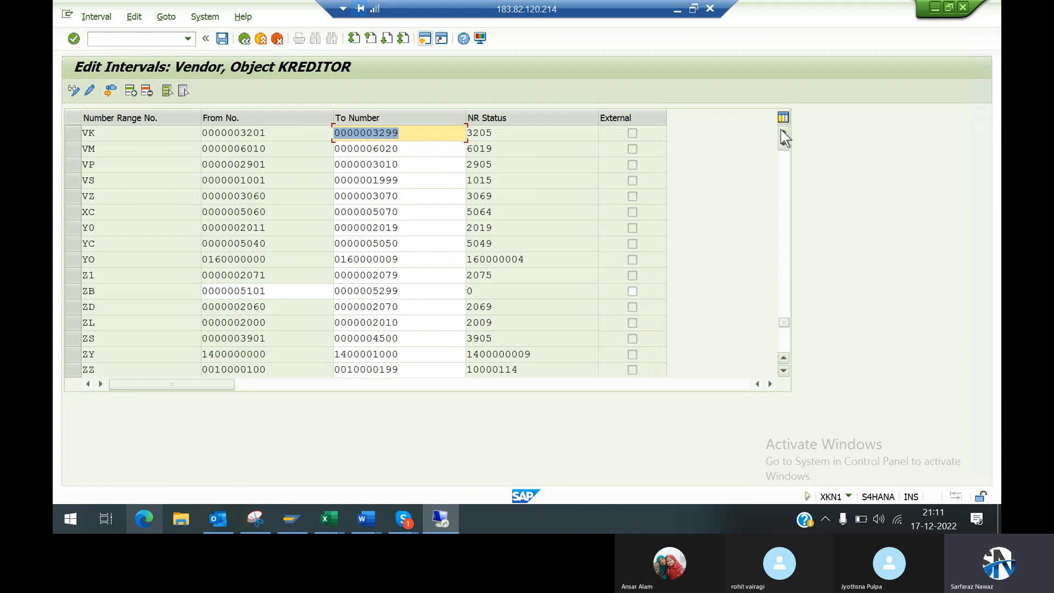
{"action": "left_click", "coordinate": [782, 131]}
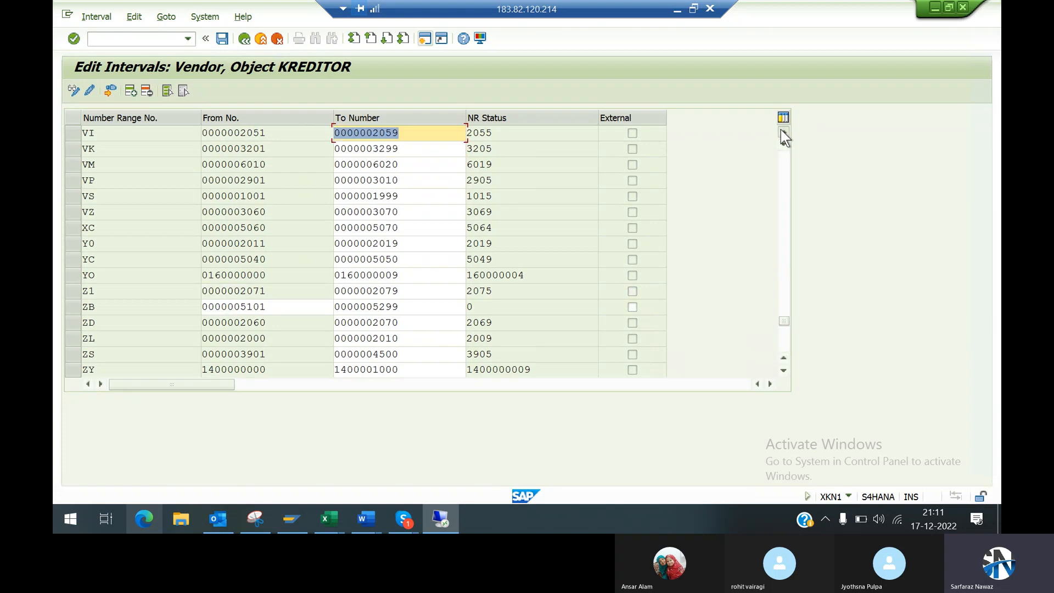
{"action": "left_click", "coordinate": [782, 131]}
{"action": "left_click", "coordinate": [782, 131]}
{"action": "left_click", "coordinate": [782, 131]}
{"action": "left_click", "coordinate": [782, 131]}
{"action": "left_click", "coordinate": [782, 130]}
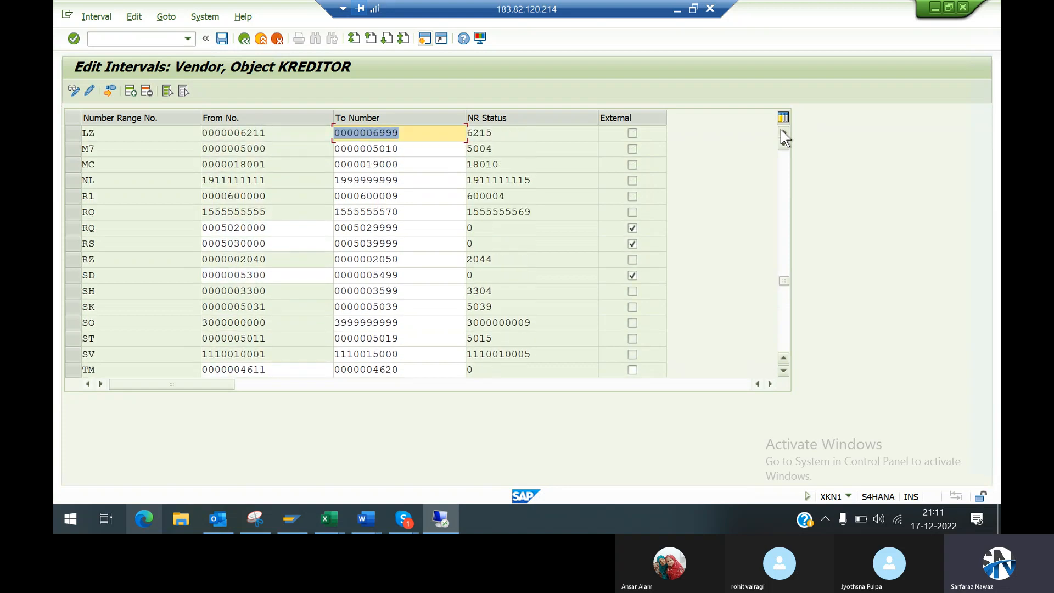
{"action": "left_click", "coordinate": [782, 131]}
{"action": "left_click", "coordinate": [781, 131]}
{"action": "left_click", "coordinate": [782, 130]}
{"action": "left_click", "coordinate": [782, 131]}
{"action": "left_click", "coordinate": [782, 130]}
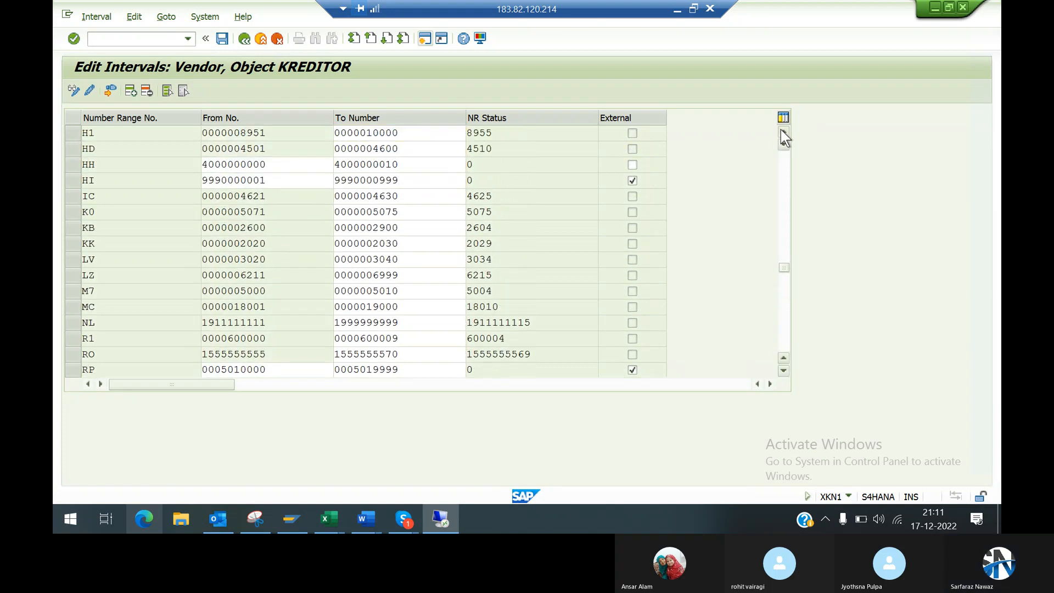
{"action": "left_click", "coordinate": [782, 131]}
{"action": "left_click", "coordinate": [782, 130]}
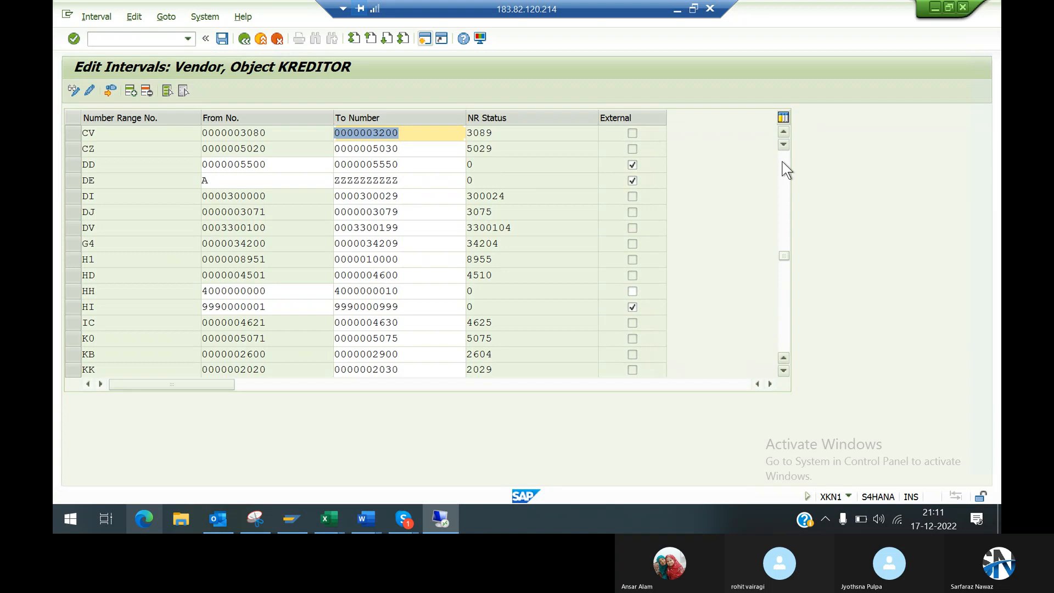
{"action": "left_click", "coordinate": [785, 165]}
Step: Try 3999 as the From number of interval 99 and clear the entry again
{"action": "left_click", "coordinate": [276, 149]}
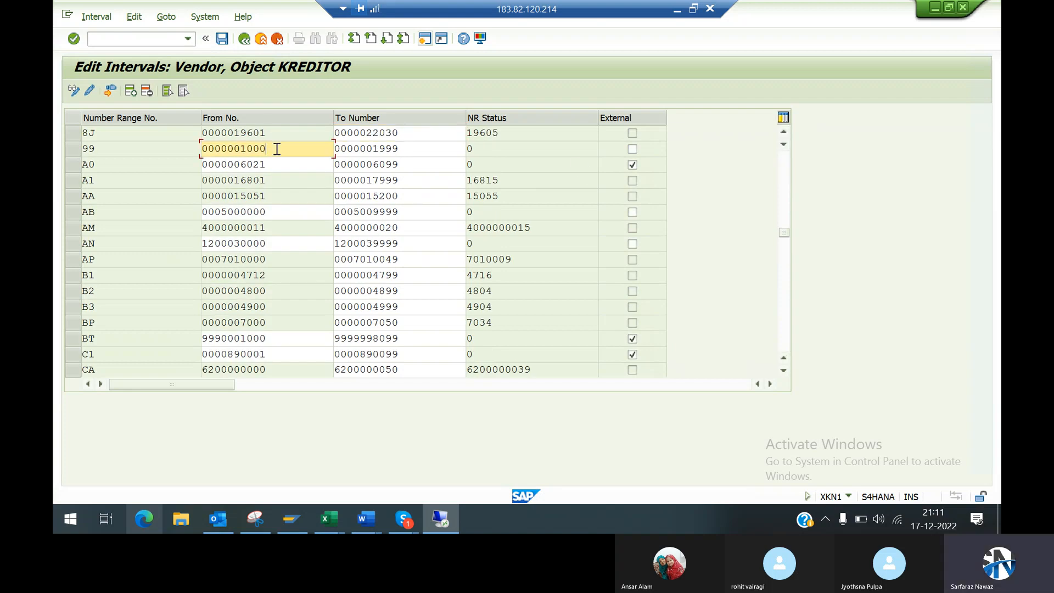
{"action": "key", "text": "BackSpace"}
{"action": "key", "text": "BackSpace"}
{"action": "key", "text": "BackSpace"}
{"action": "key", "text": "BackSpace"}
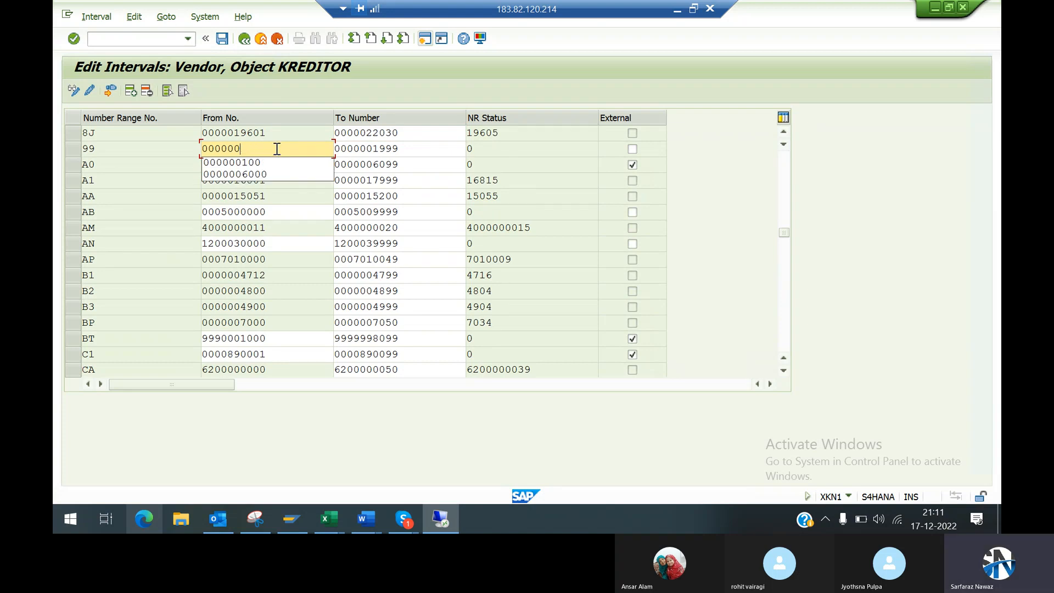
{"action": "key", "text": "shift+Home"}
{"action": "key", "text": "BackSpace"}
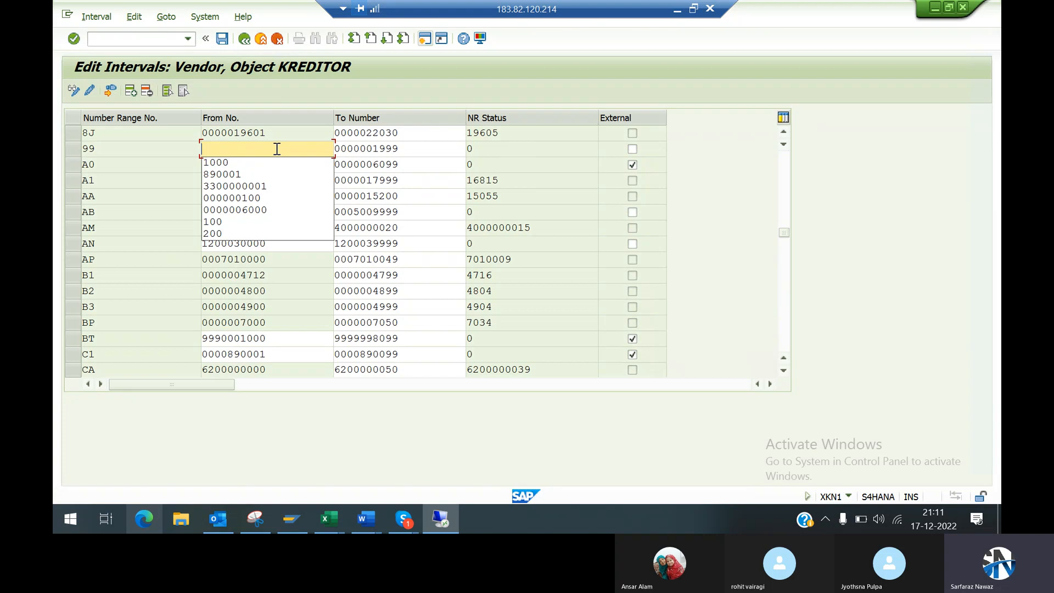
{"action": "type", "text": "3999"}
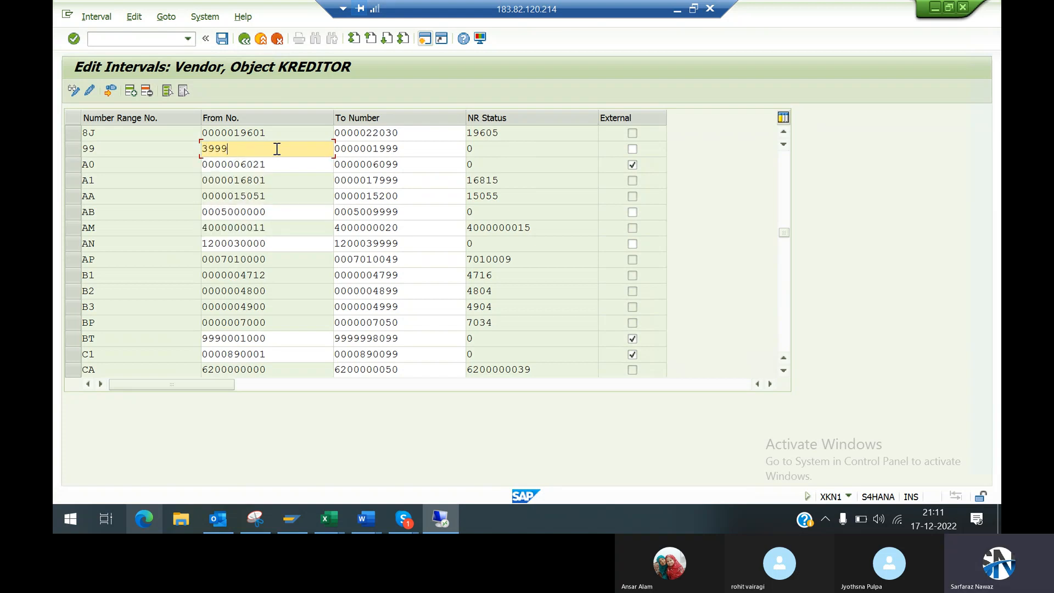
{"action": "key", "text": "BackSpace"}
{"action": "key", "text": "BackSpace"}
{"action": "key", "text": "BackSpace"}
{"action": "type", "text": "0"}
{"action": "key", "text": "BackSpace"}
{"action": "key", "text": "BackSpace"}
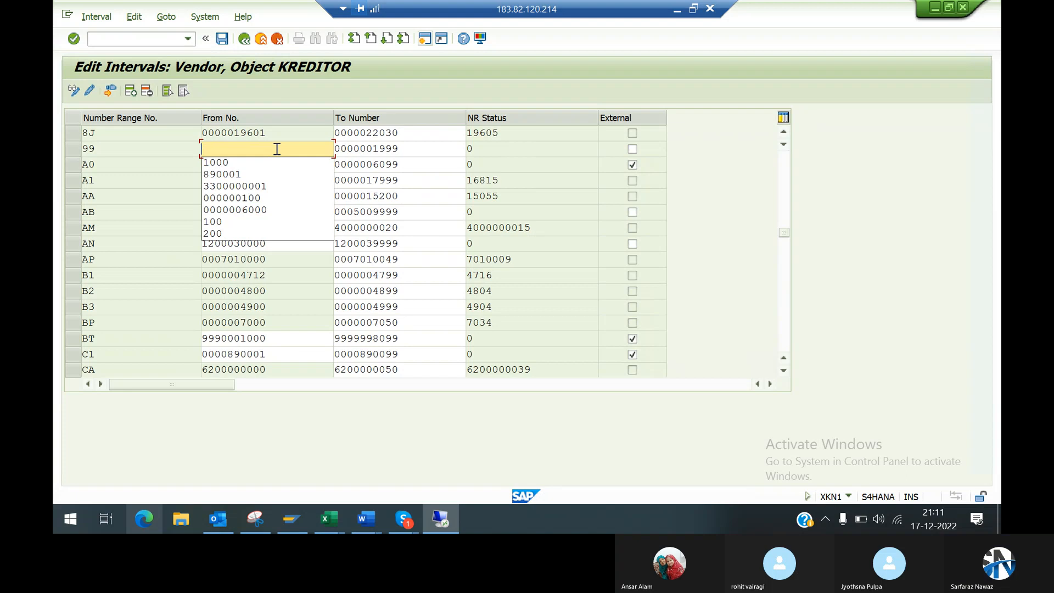
Step: Set interval 99 to run from 890001 to 890099 and confirm the entry
{"action": "left_click", "coordinate": [246, 175]}
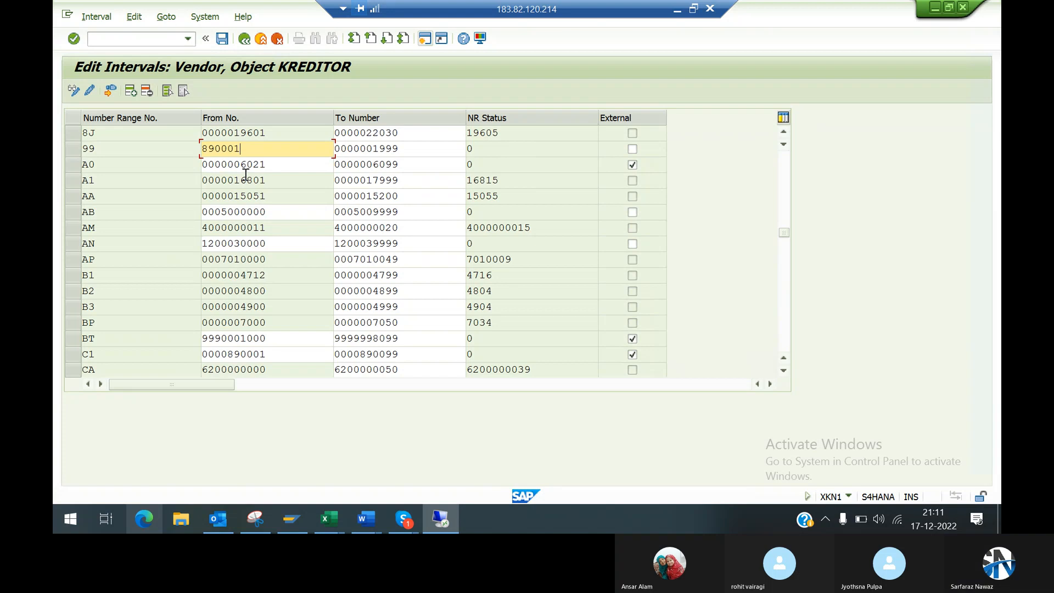
{"action": "key", "text": "Tab"}
{"action": "key", "text": "BackSpace"}
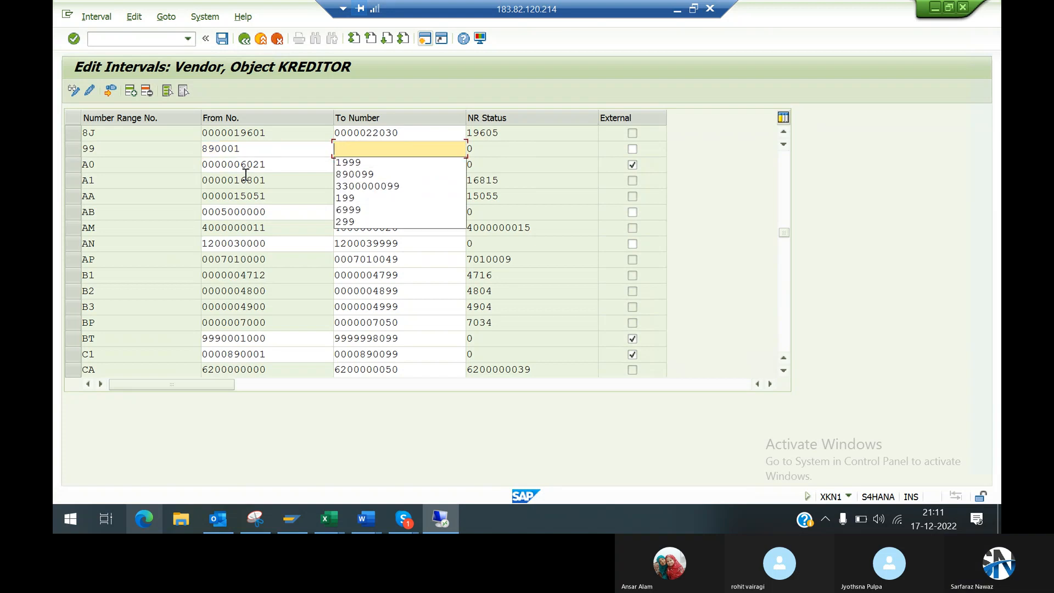
{"action": "key", "text": "Down"}
{"action": "key", "text": "Down"}
{"action": "key", "text": "Return"}
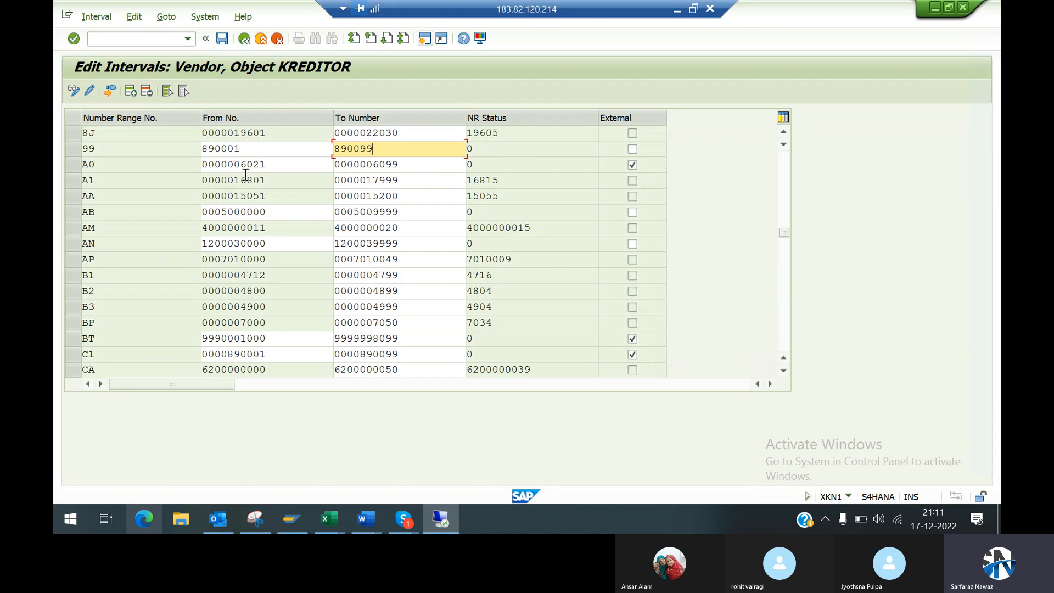
{"action": "key", "text": "Return"}
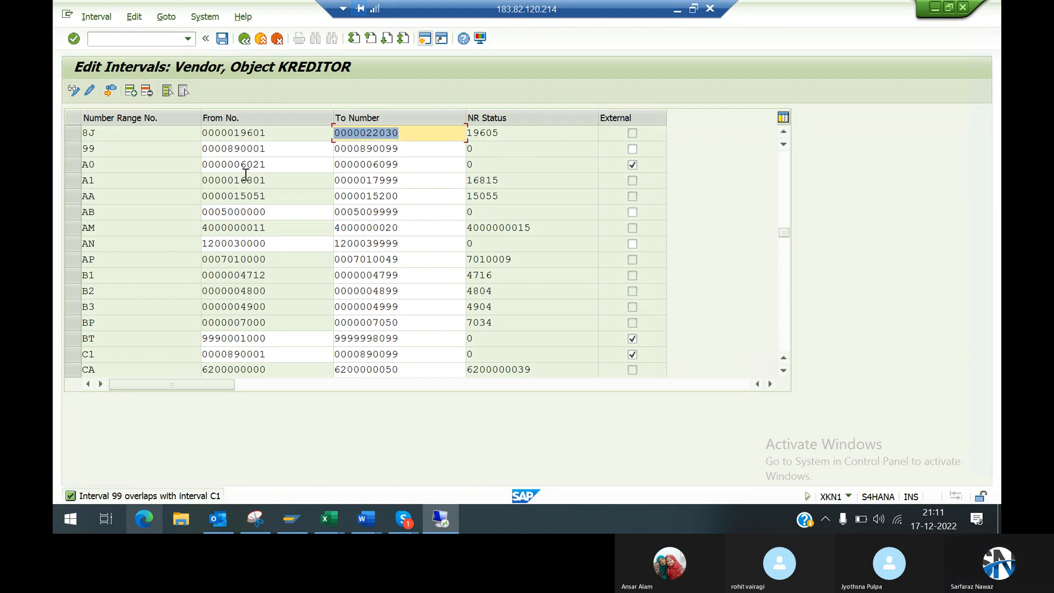
Step: Set vendor number range interval 99 to run from 790001 to 790099, save the intervals and acknowledge the transport notice
{"action": "left_click", "coordinate": [298, 148]}
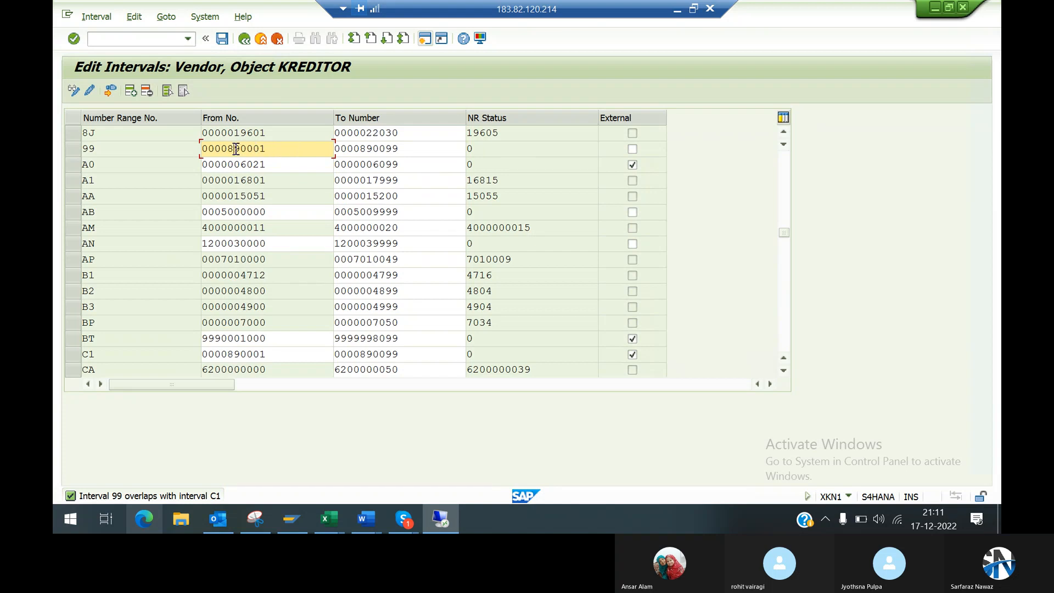
{"action": "key", "text": "BackSpace"}
{"action": "type", "text": "7"}
{"action": "left_click", "coordinate": [366, 148]}
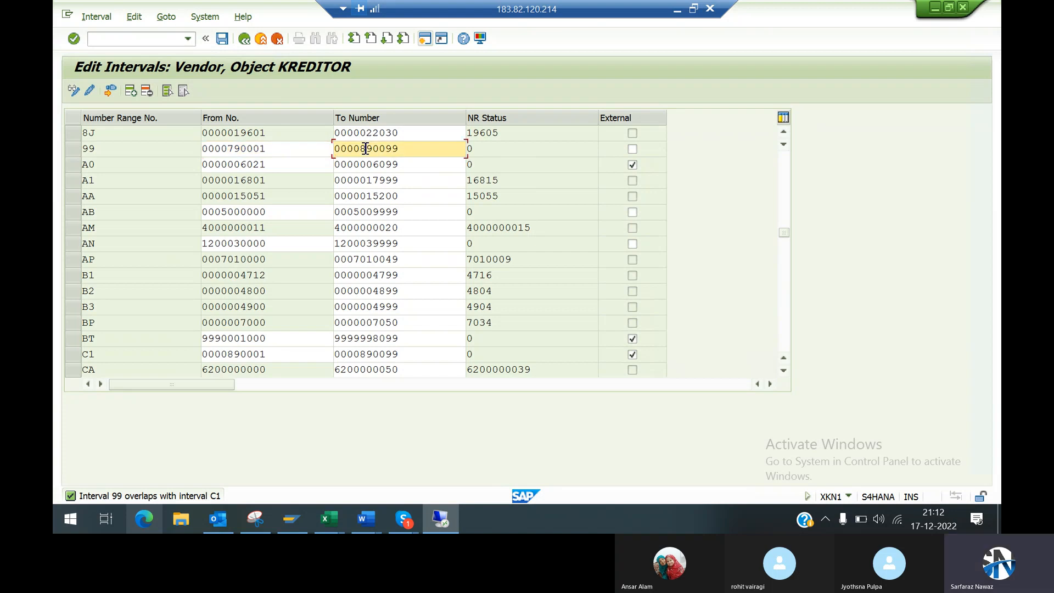
{"action": "double_click", "coordinate": [366, 149]}
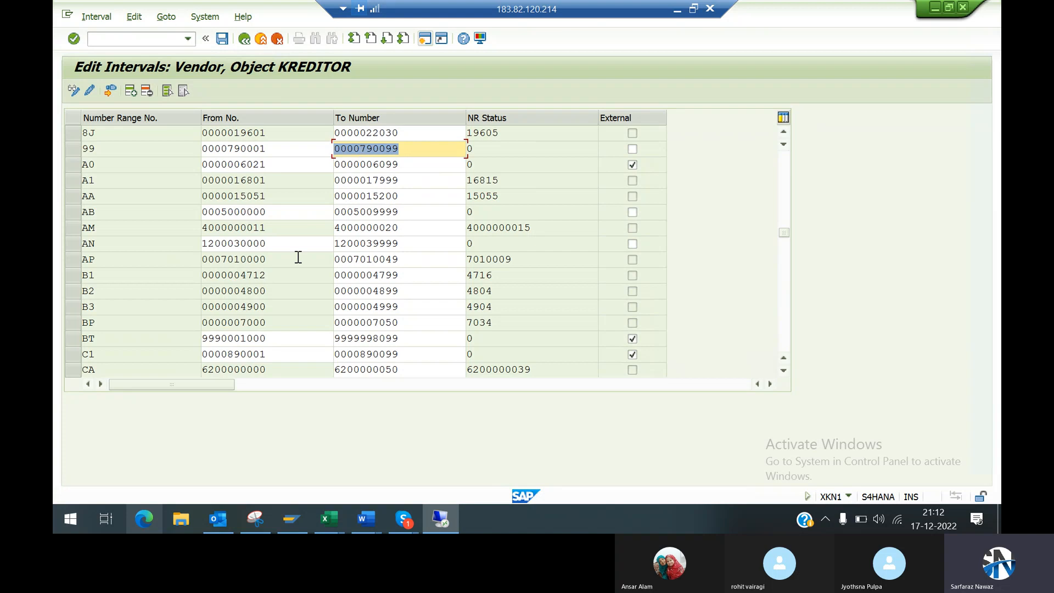
{"action": "key", "text": "ctrl+s"}
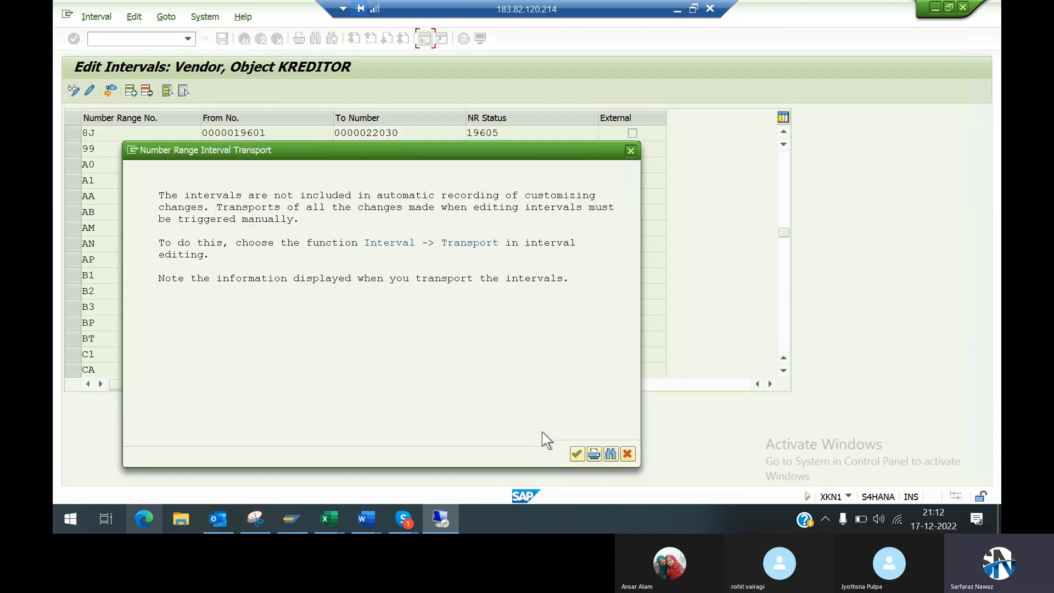
{"action": "left_click", "coordinate": [574, 455]}
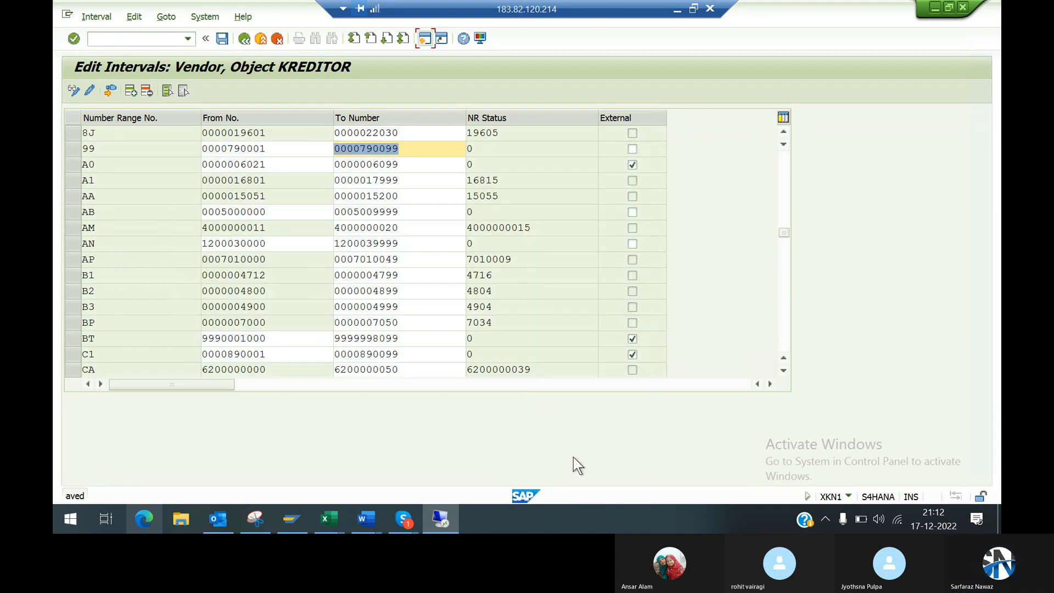
Step: Review the vendor number range list, comparing the limits of interval 99 with C1 and the other existing intervals
{"action": "left_click", "coordinate": [71, 148]}
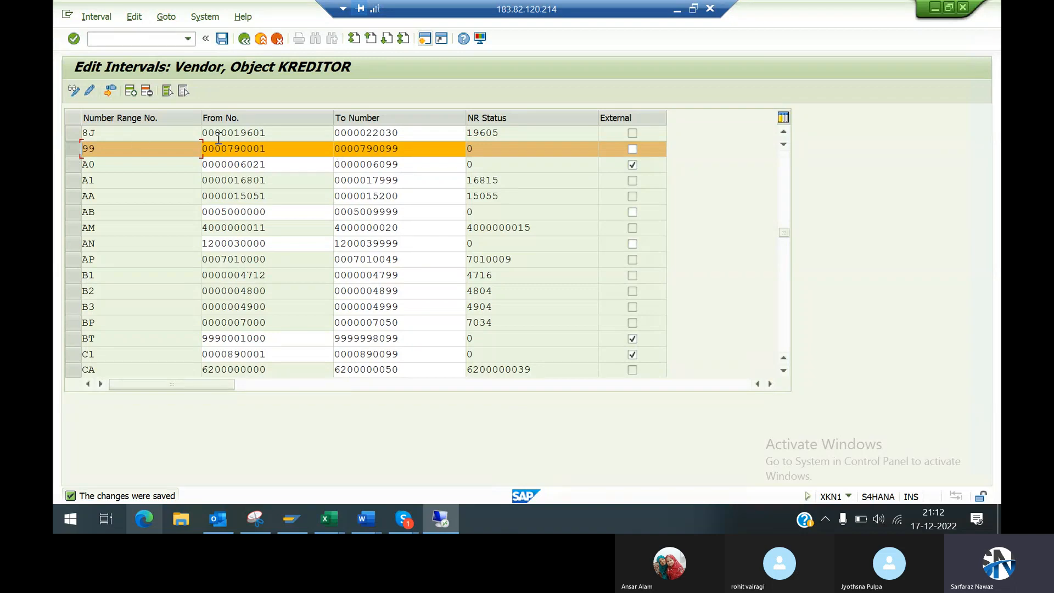
{"action": "left_click", "coordinate": [70, 148]}
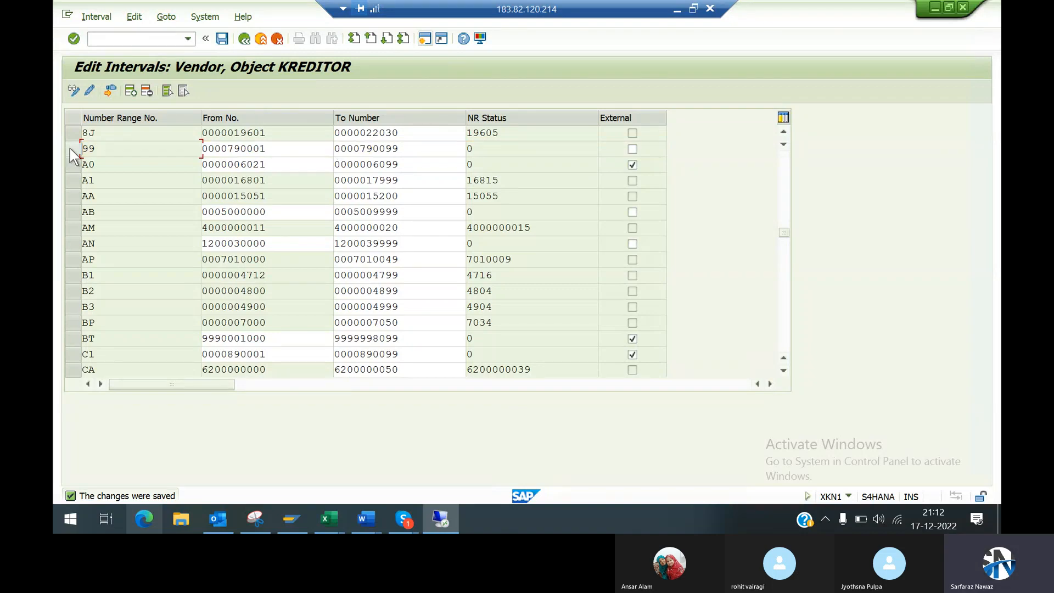
{"action": "left_click", "coordinate": [783, 370]}
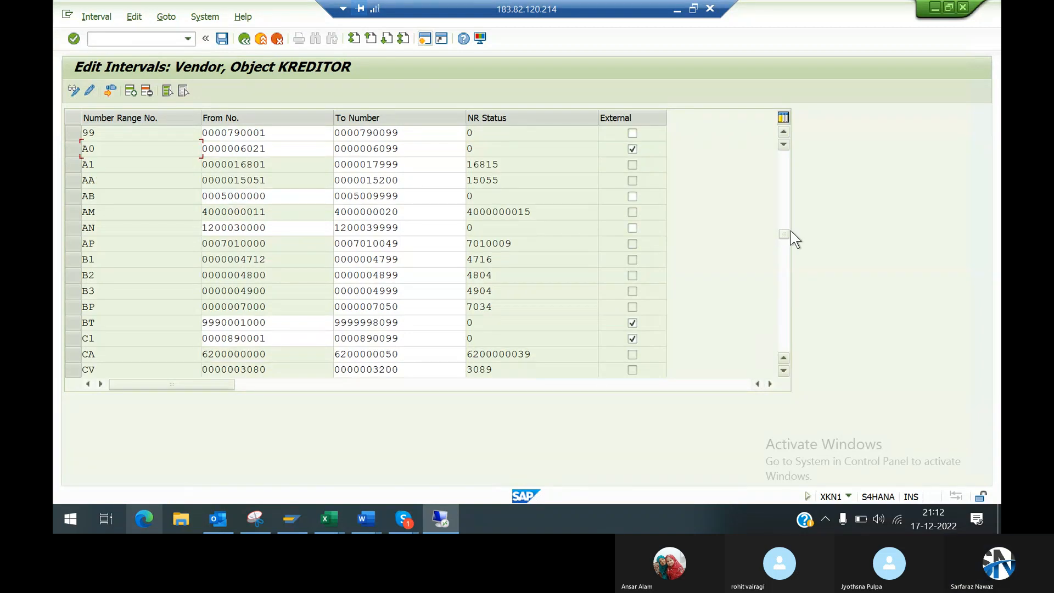
{"action": "left_click", "coordinate": [783, 133]}
{"action": "left_click", "coordinate": [783, 133]}
{"action": "left_click", "coordinate": [783, 133]}
{"action": "left_click", "coordinate": [783, 132]}
{"action": "left_click", "coordinate": [783, 133]}
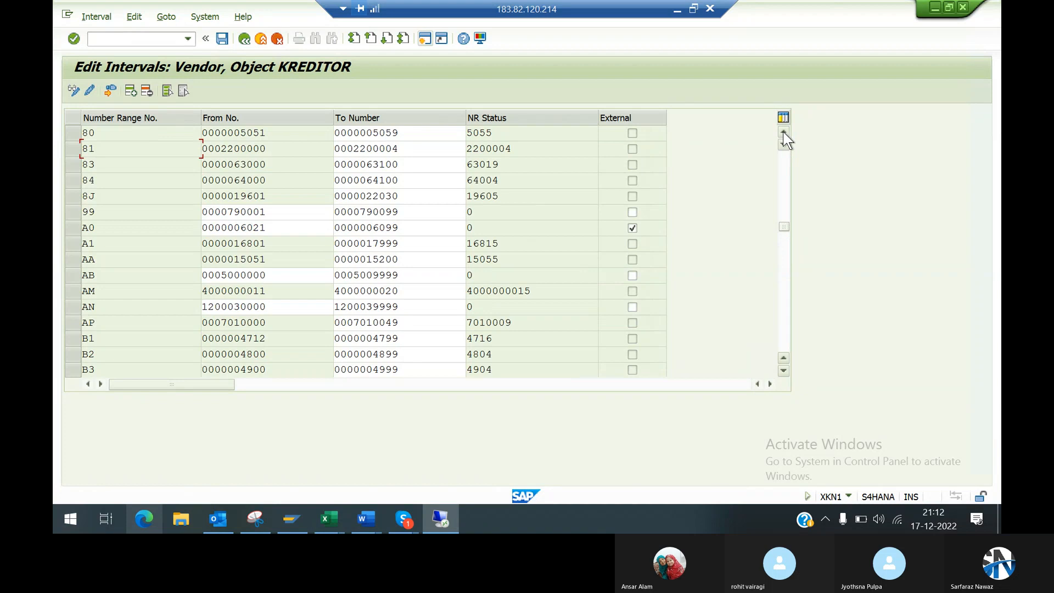
{"action": "left_click", "coordinate": [783, 325]}
{"action": "left_click", "coordinate": [102, 163]}
{"action": "left_click", "coordinate": [276, 167]}
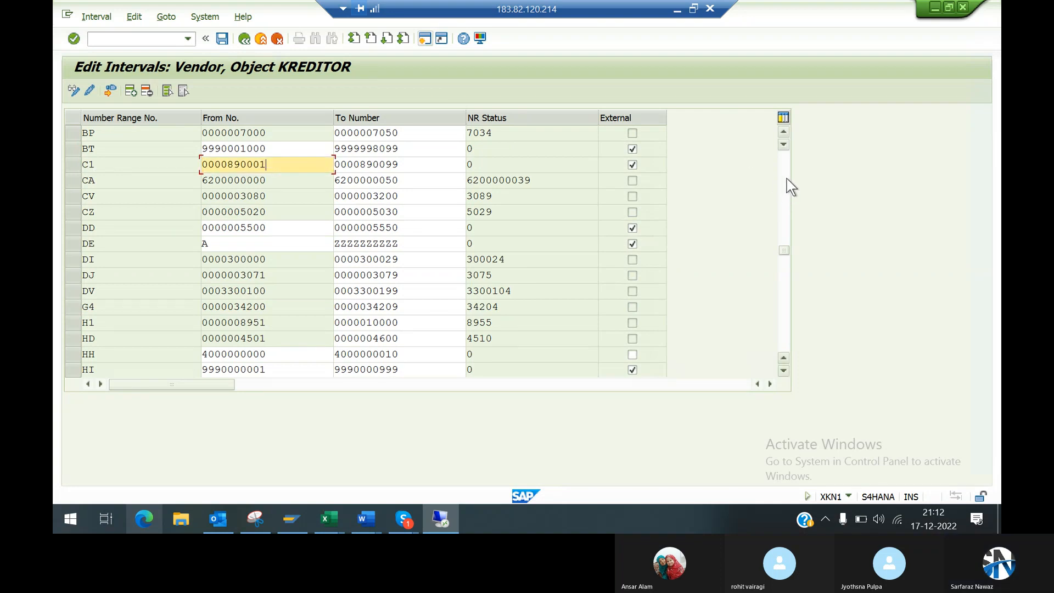
{"action": "scroll", "coordinate": [789, 181], "scroll_direction": "up", "scroll_amount": 5}
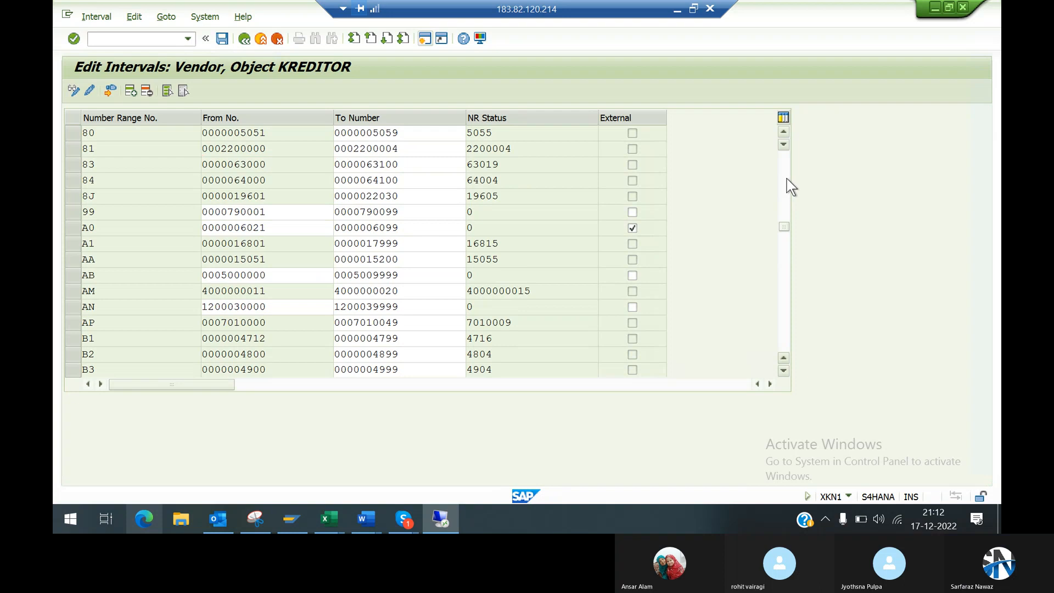
{"action": "scroll", "coordinate": [791, 187], "scroll_direction": "up", "scroll_amount": 5}
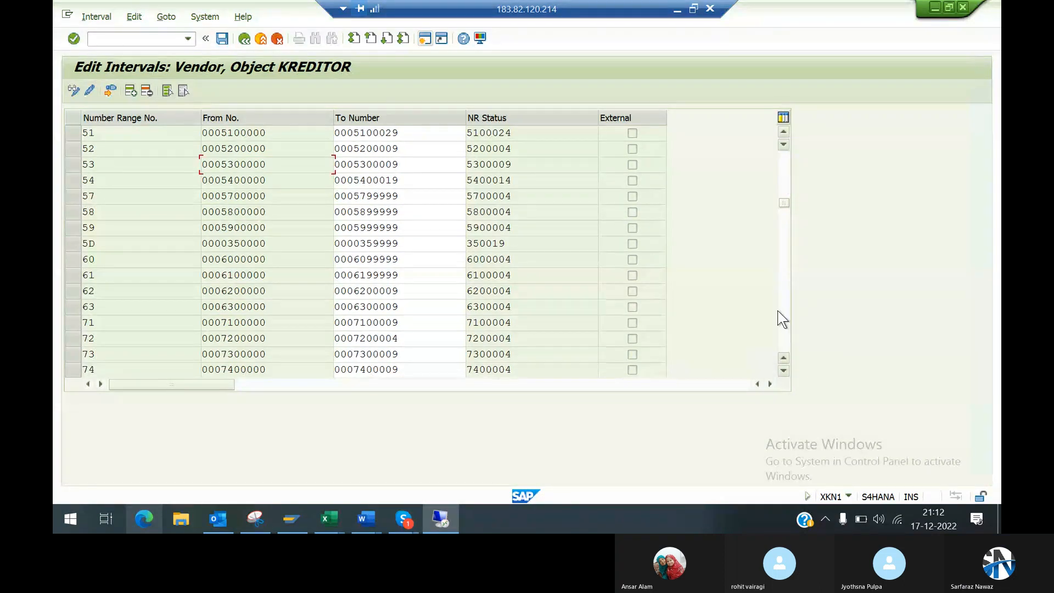
{"action": "scroll", "coordinate": [790, 336], "scroll_direction": "down", "scroll_amount": 10}
{"action": "scroll", "coordinate": [792, 337], "scroll_direction": "down", "scroll_amount": 10}
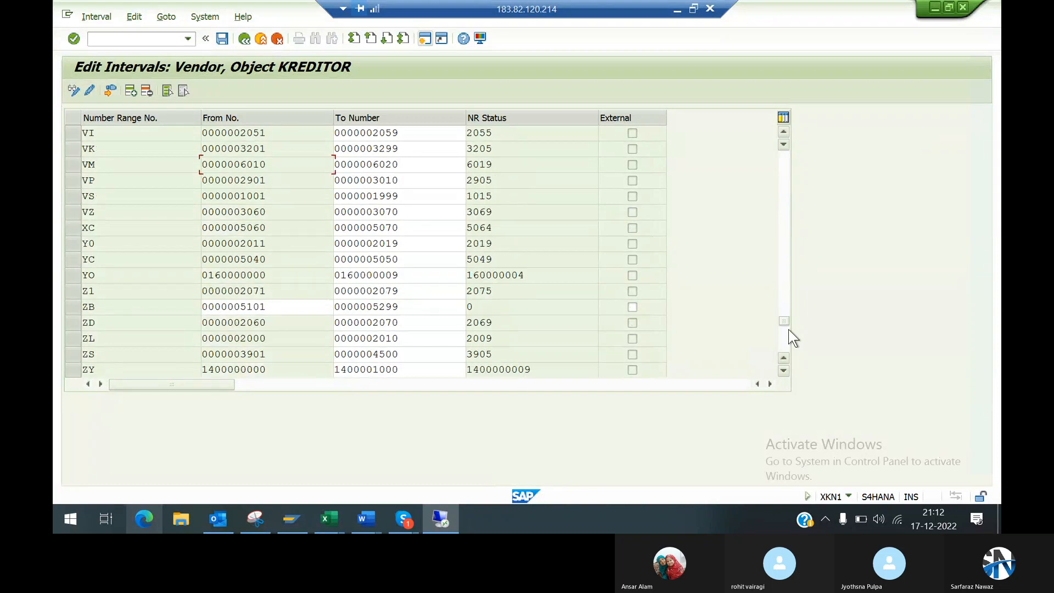
{"action": "scroll", "coordinate": [792, 337], "scroll_direction": "down", "scroll_amount": 5}
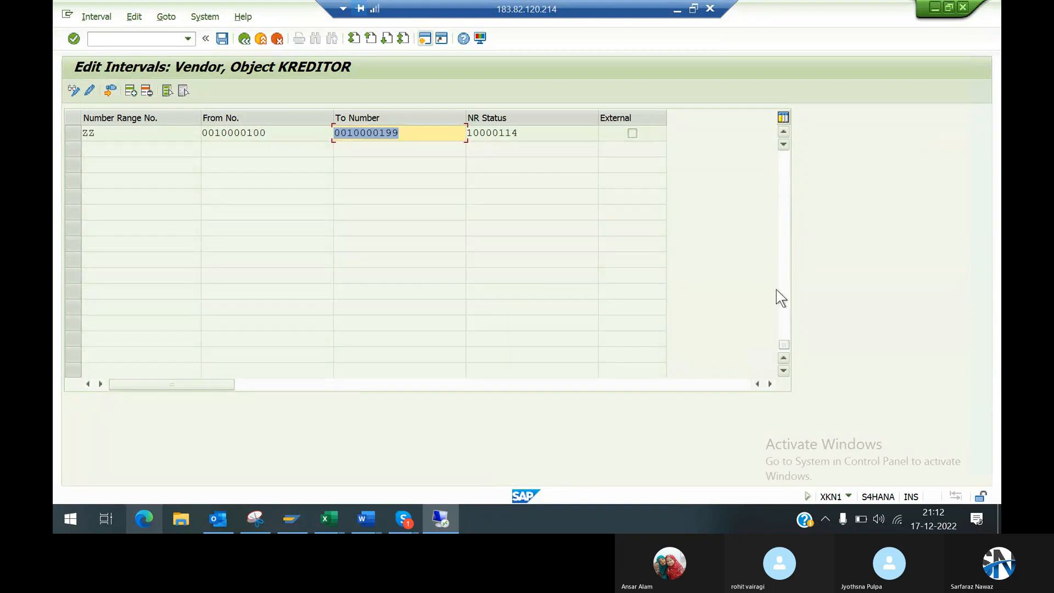
{"action": "left_click", "coordinate": [783, 175]}
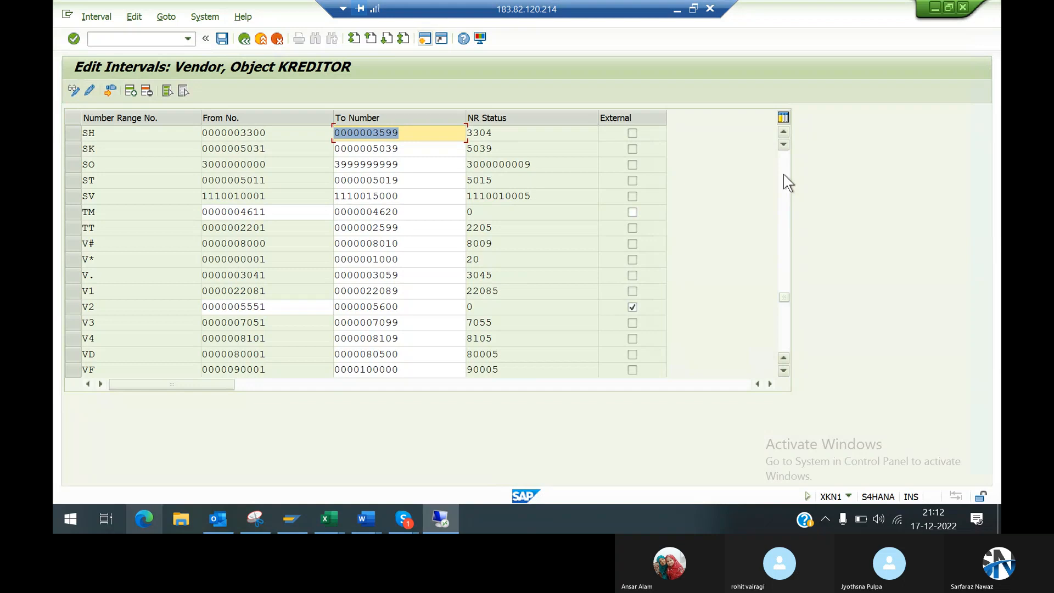
{"action": "left_click", "coordinate": [783, 174]}
{"action": "left_click", "coordinate": [783, 175]}
{"action": "left_click", "coordinate": [784, 175]}
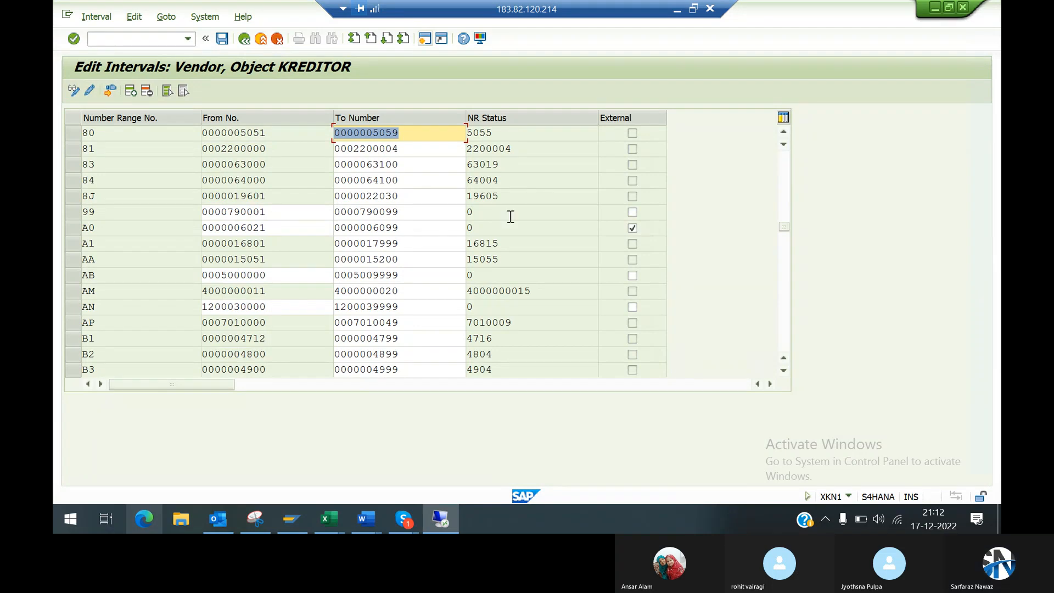
Step: Mark vendor number range interval 99 for external numbering and save the intervals
{"action": "left_click", "coordinate": [632, 213]}
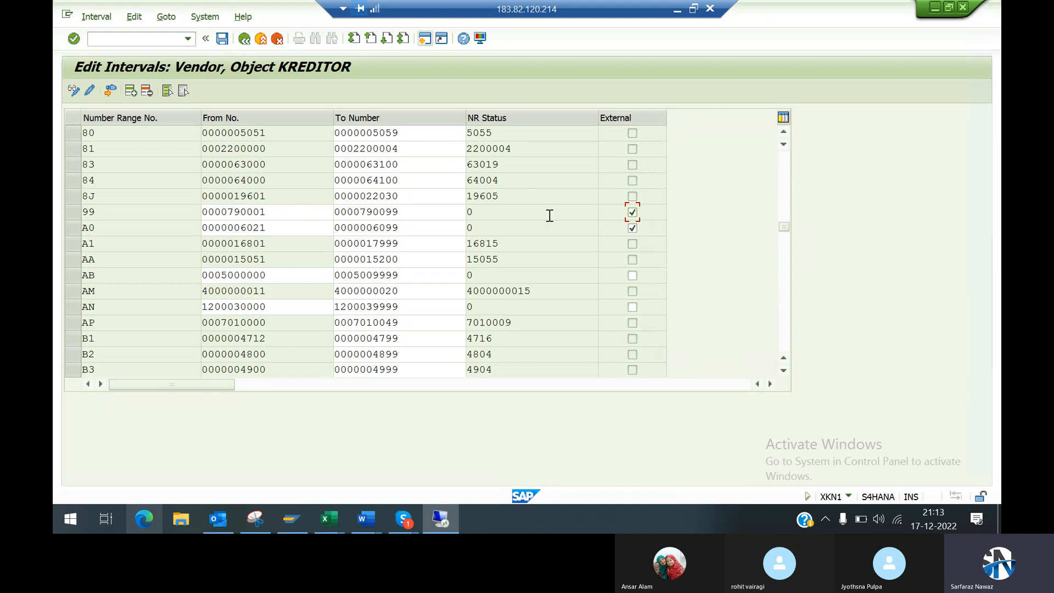
{"action": "left_click", "coordinate": [215, 35]}
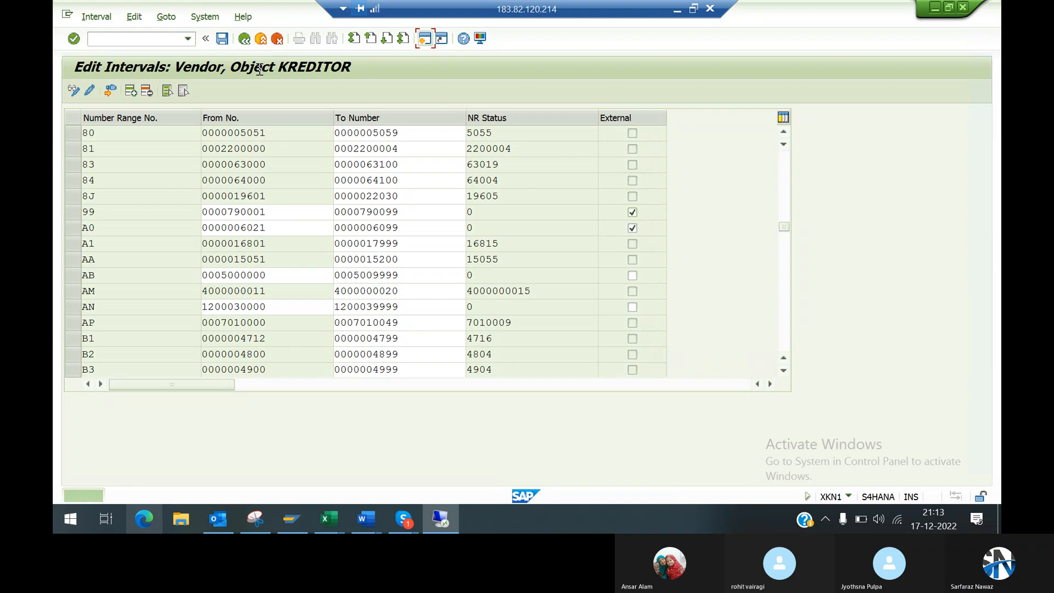
{"action": "left_click", "coordinate": [244, 39]}
{"action": "left_click", "coordinate": [245, 39]}
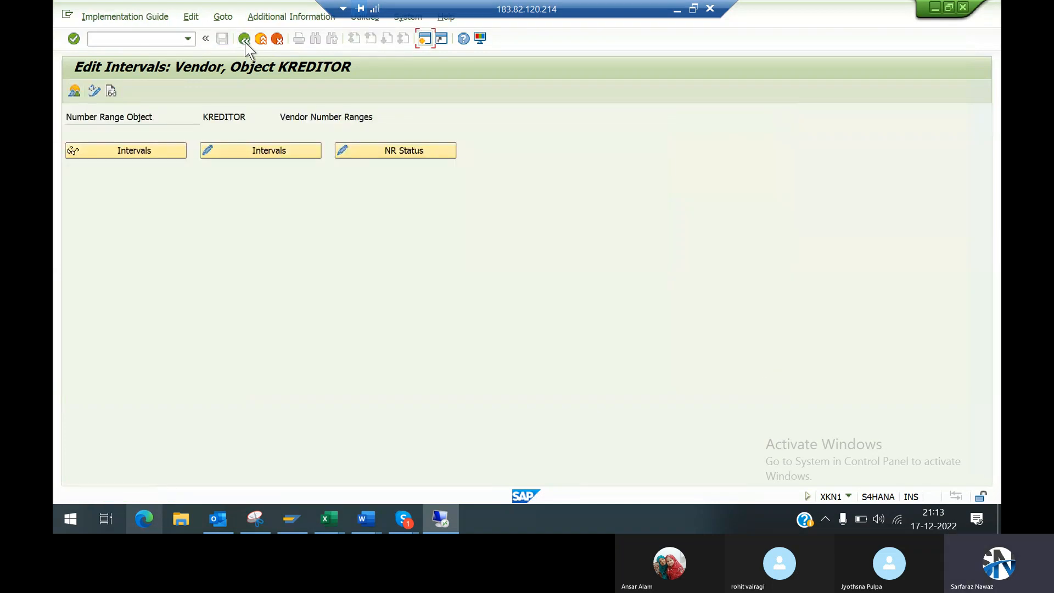
Step: Open the assignment of number ranges to vendor account groups and position the list at account group 99DM
{"action": "left_click", "coordinate": [150, 336]}
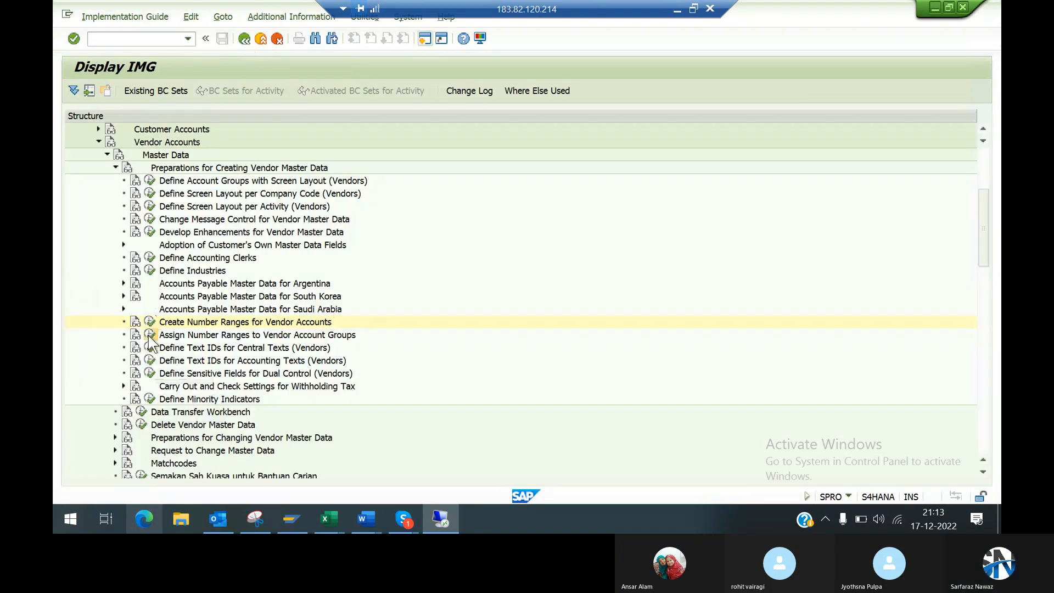
{"action": "left_click", "coordinate": [285, 437]}
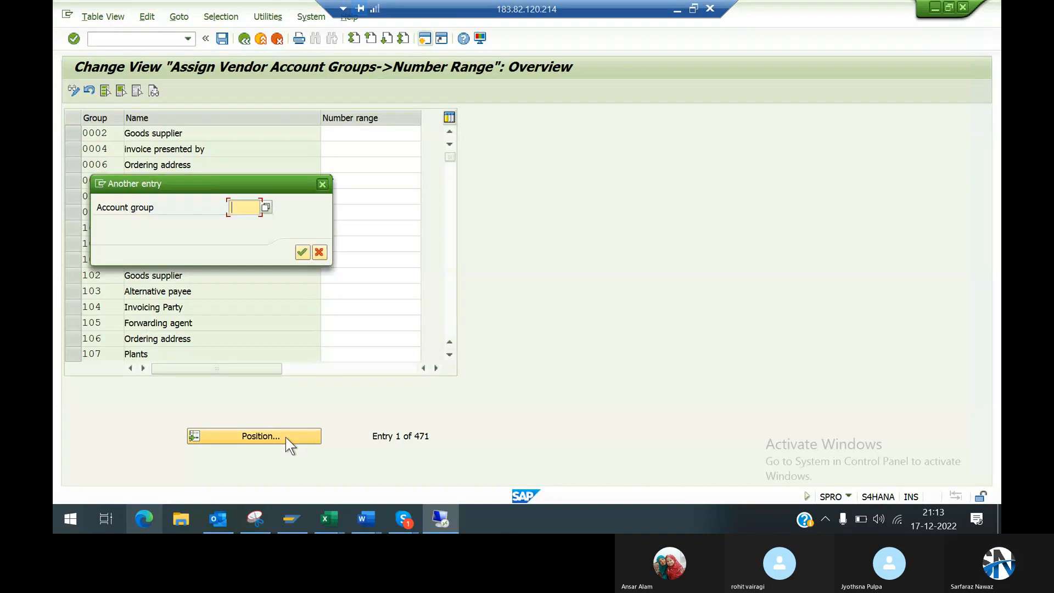
{"action": "key", "text": "BackSpace"}
{"action": "key", "text": "Down"}
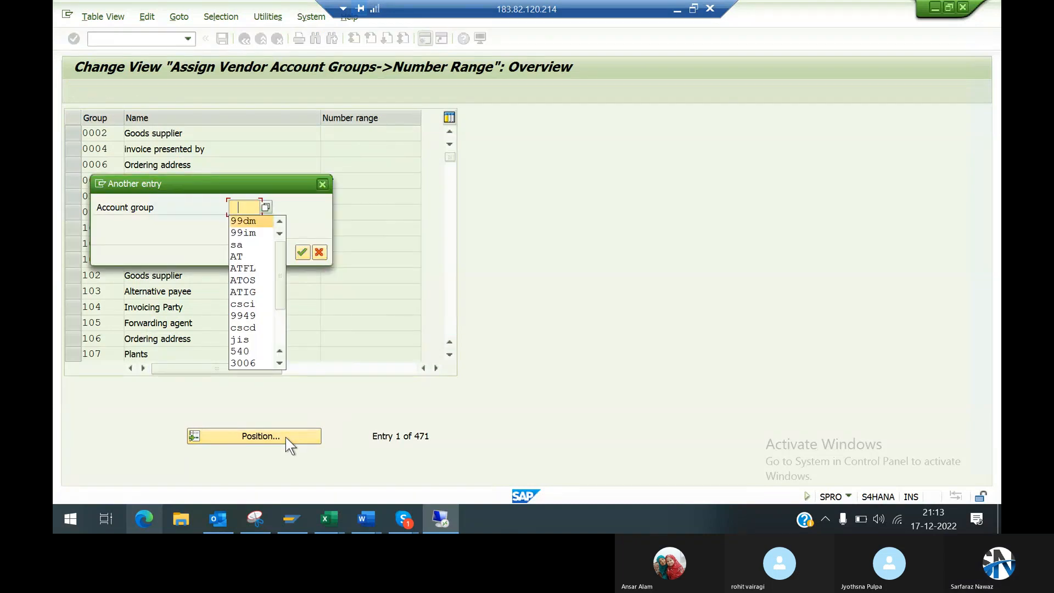
{"action": "key", "text": "Return"}
{"action": "key", "text": "Return"}
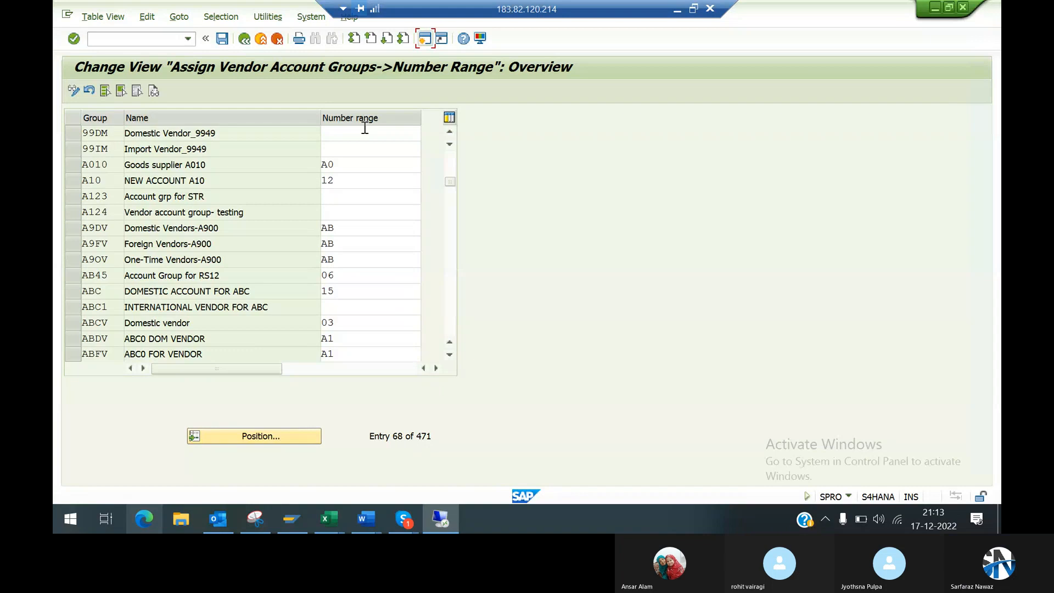
Step: Assign number range 99 to vendor account group 99DM and save it under customizing request S4HK904911
{"action": "left_click", "coordinate": [365, 128]}
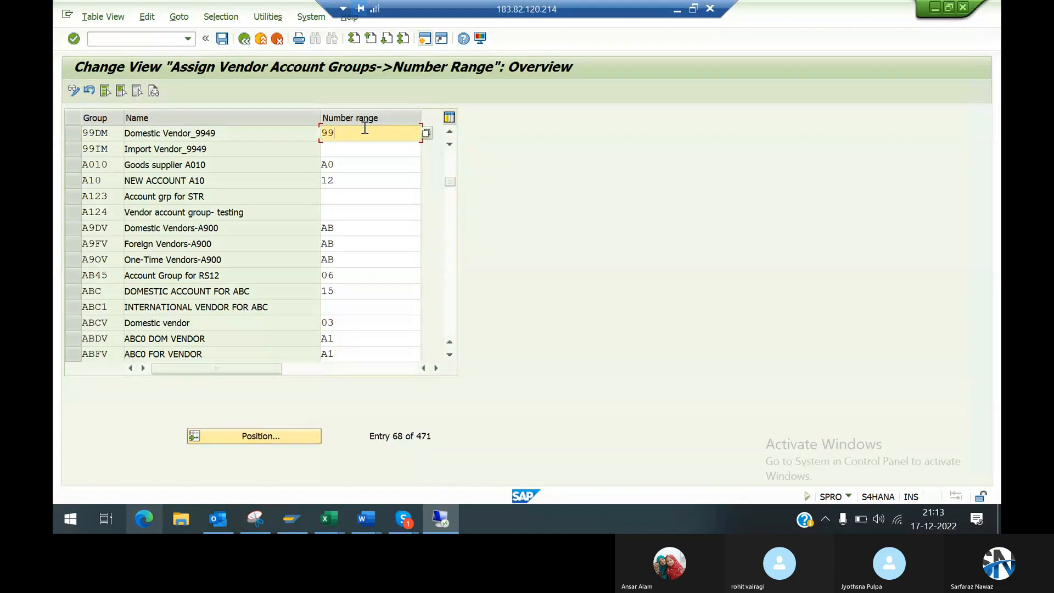
{"action": "key", "text": "Return"}
{"action": "key", "text": "ctrl+s"}
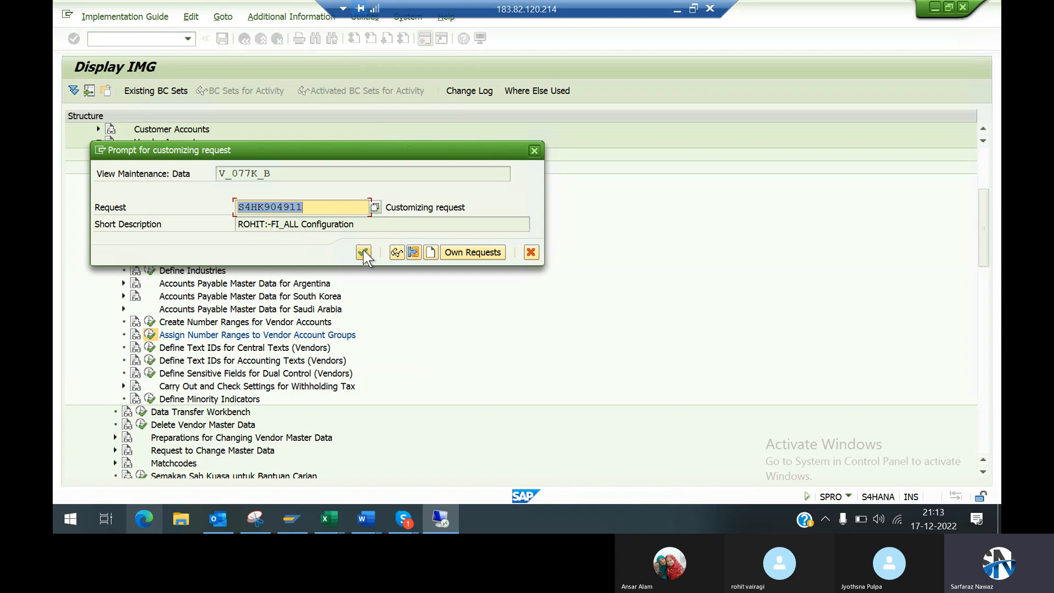
{"action": "left_click", "coordinate": [363, 253]}
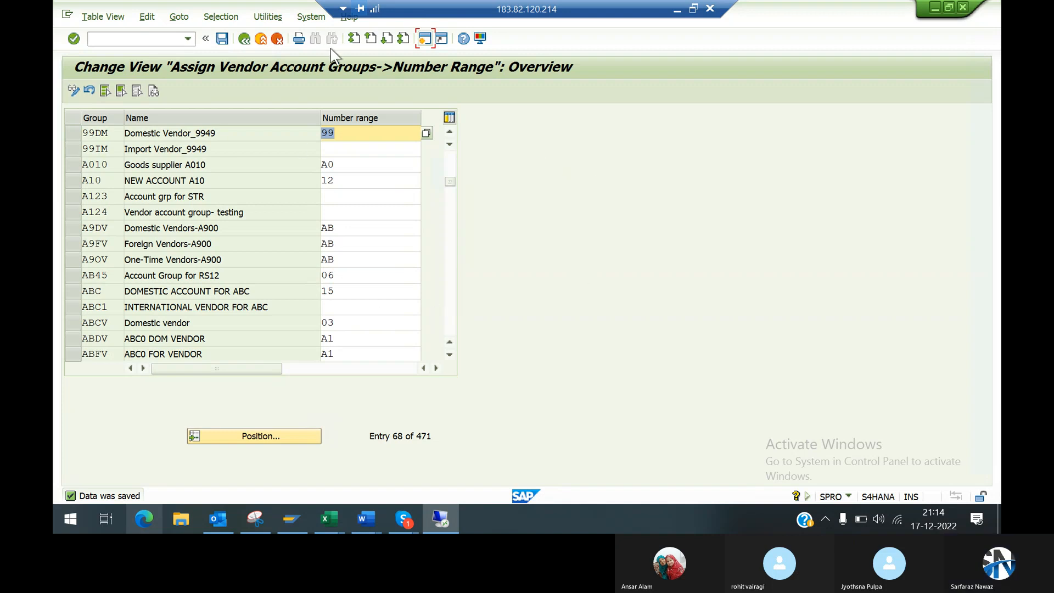
{"action": "left_click", "coordinate": [244, 40]}
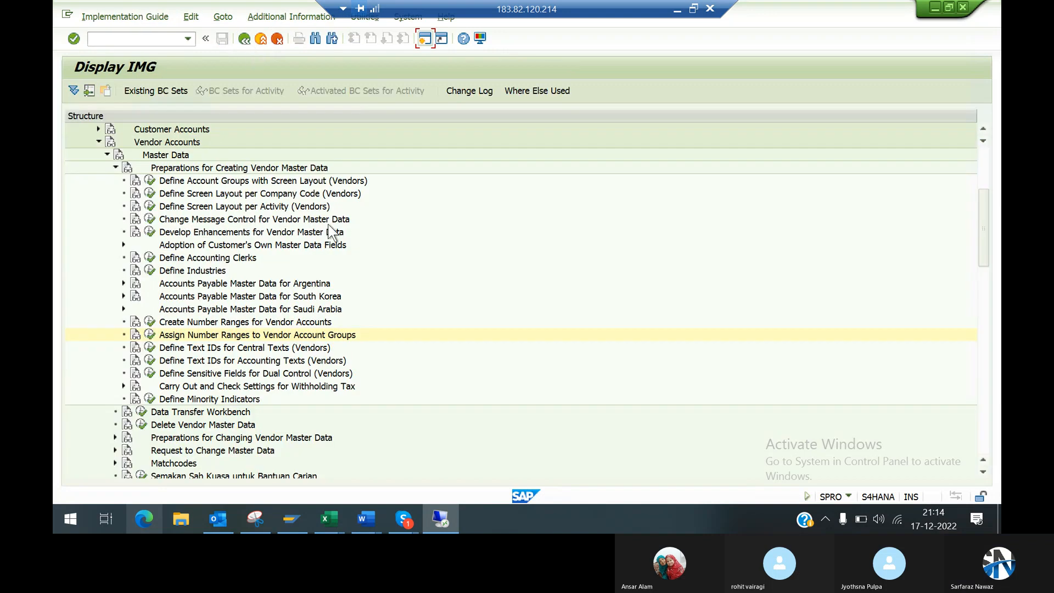
Step: Switch to the Word notes and color the heading "Define Account Groups with Screen Layout (Vendors)" green
{"action": "left_click", "coordinate": [675, 14]}
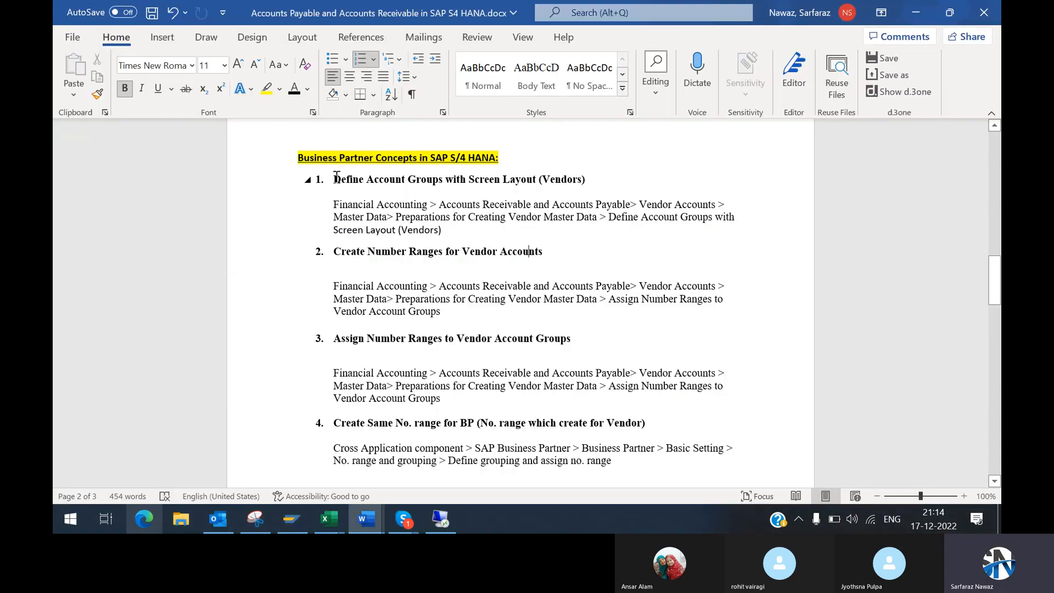
{"action": "left_click_drag", "start_coordinate": [337, 177], "coordinate": [587, 177]}
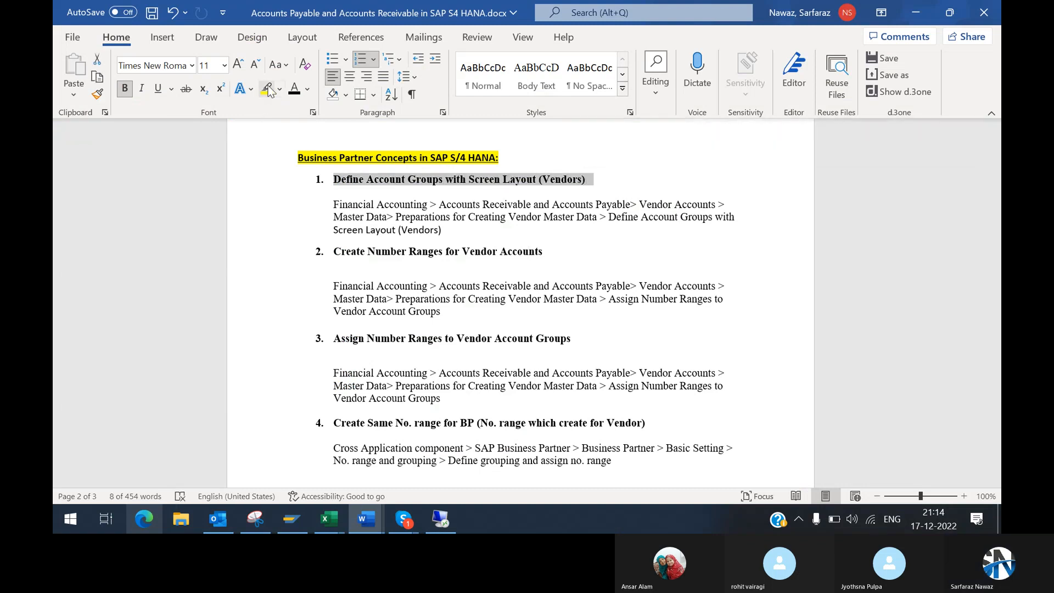
{"action": "left_click", "coordinate": [280, 90]}
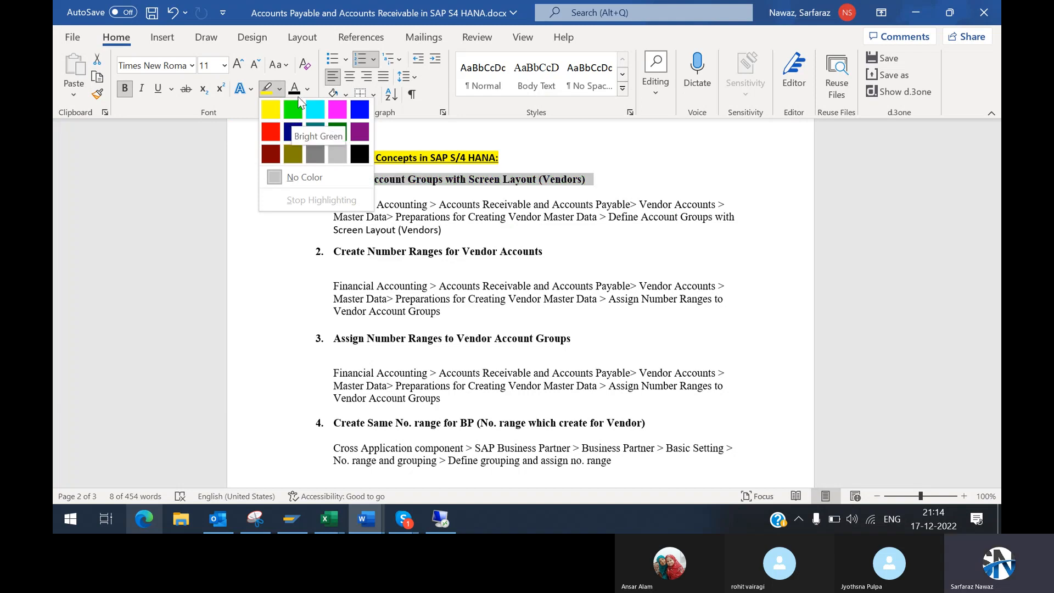
{"action": "left_click", "coordinate": [308, 90]}
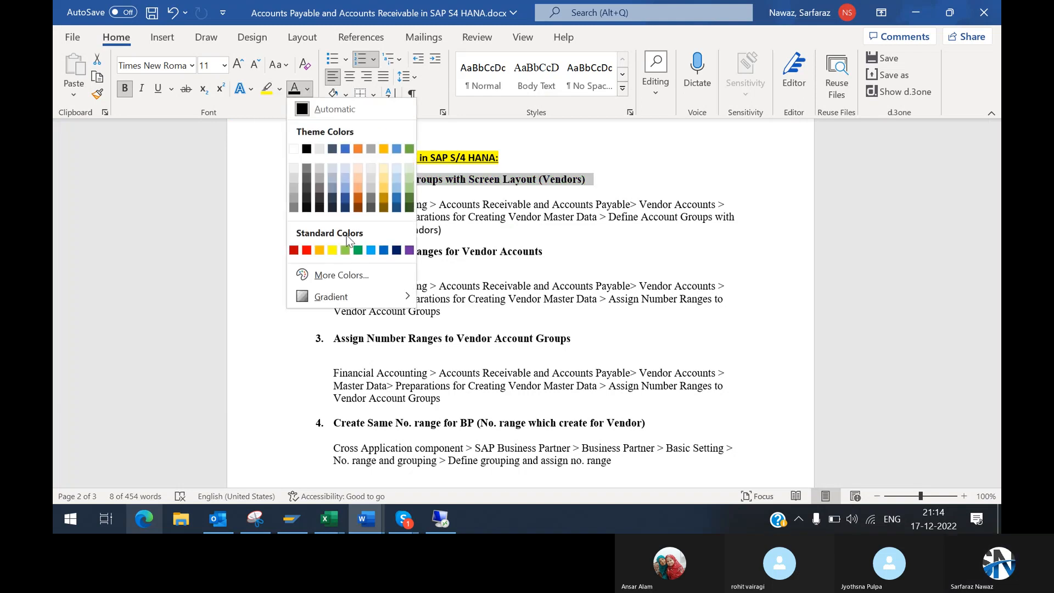
{"action": "left_click", "coordinate": [358, 250]}
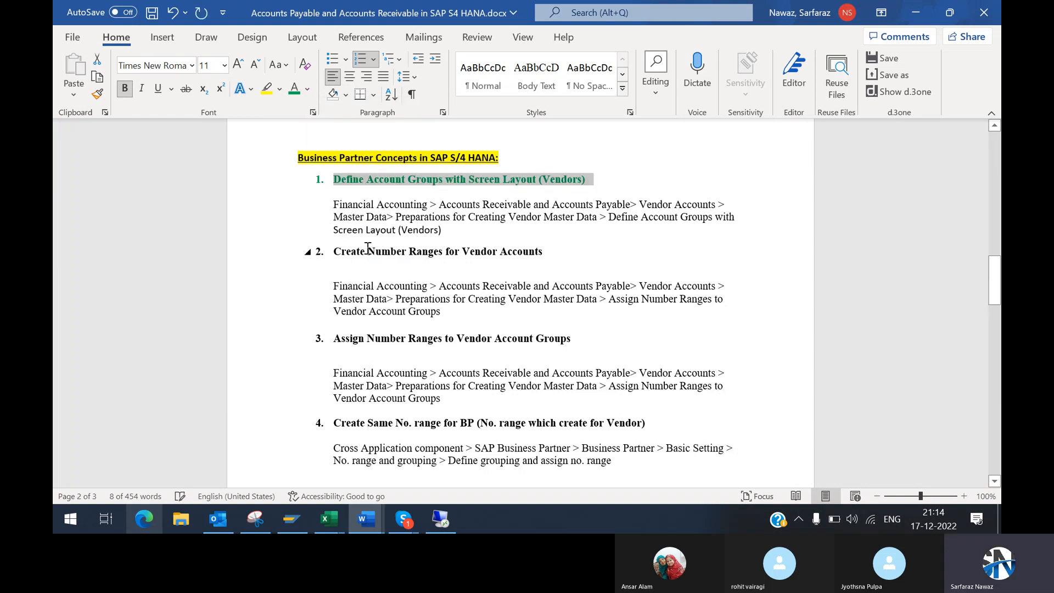
Step: Color the headings "Create Number Ranges for Vendor Accounts" and "Assign Number Ranges to Vendor Account Groups" green
{"action": "left_click_drag", "start_coordinate": [332, 252], "coordinate": [546, 256]}
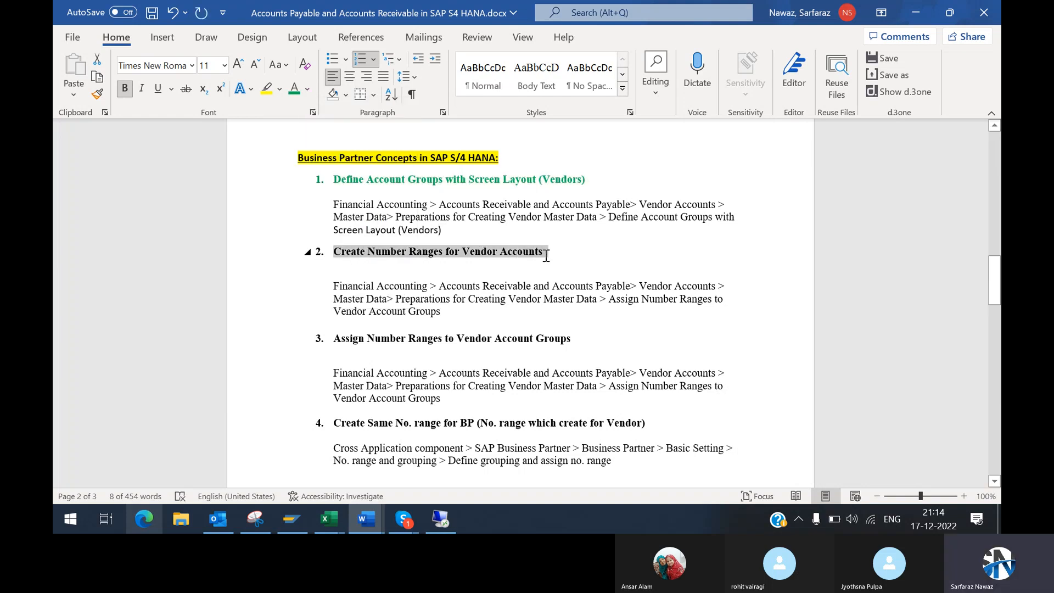
{"action": "left_click", "coordinate": [293, 86]}
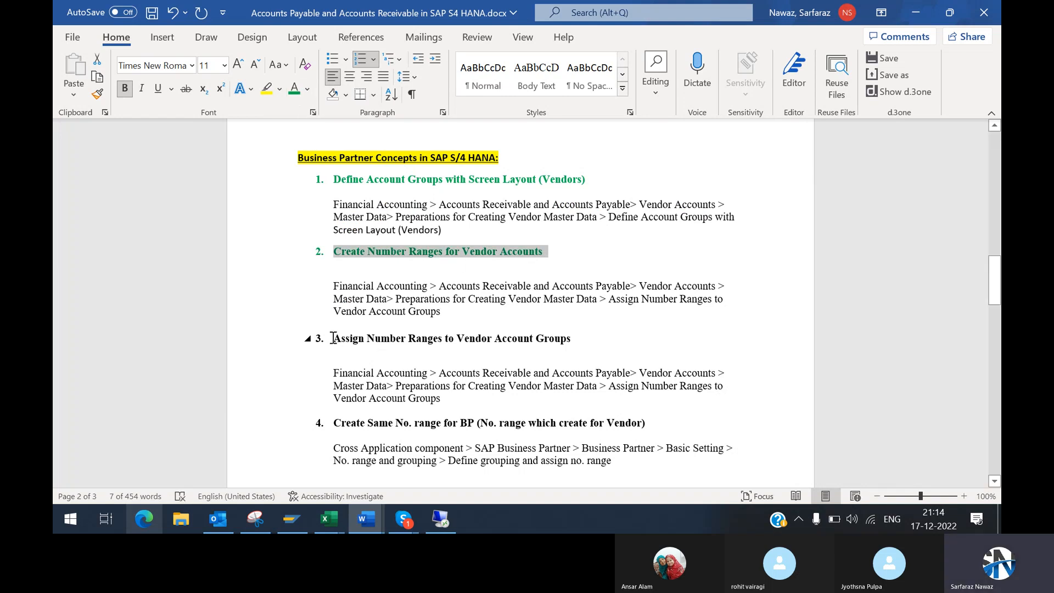
{"action": "left_click_drag", "start_coordinate": [333, 338], "coordinate": [483, 352]}
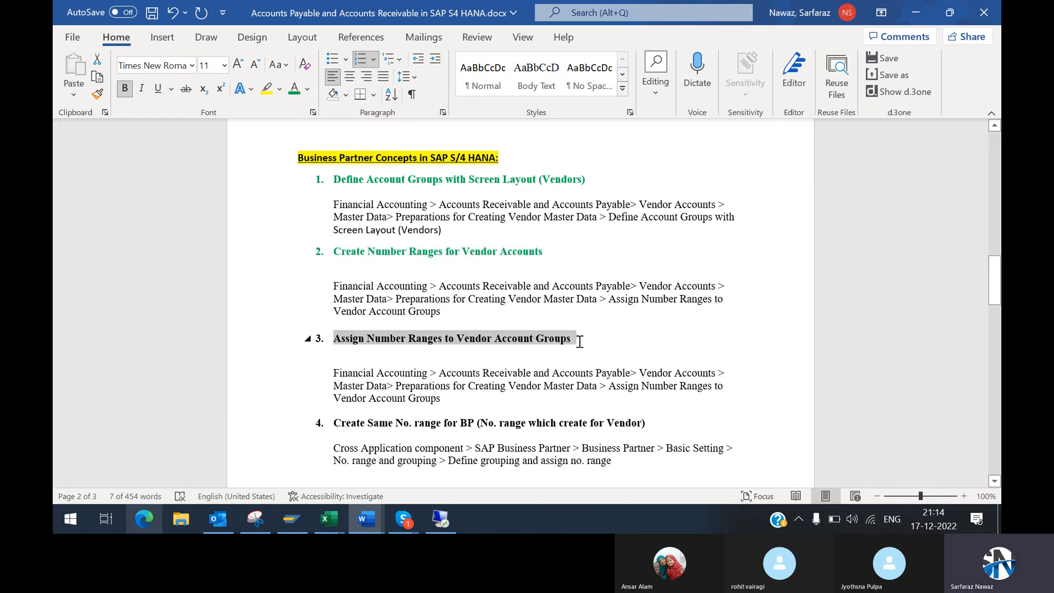
{"action": "left_click", "coordinate": [293, 89]}
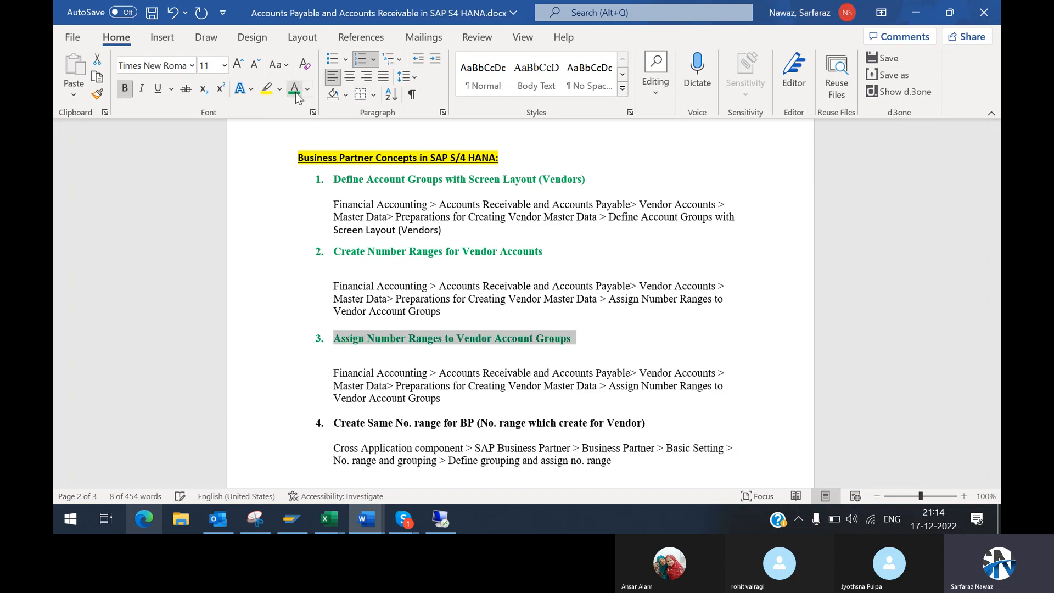
Step: Review heading 4 on creating the same number range for BP, and open Maintain Business Partner in a new SAP session
{"action": "left_click_drag", "start_coordinate": [995, 481], "coordinate": [995, 482]}
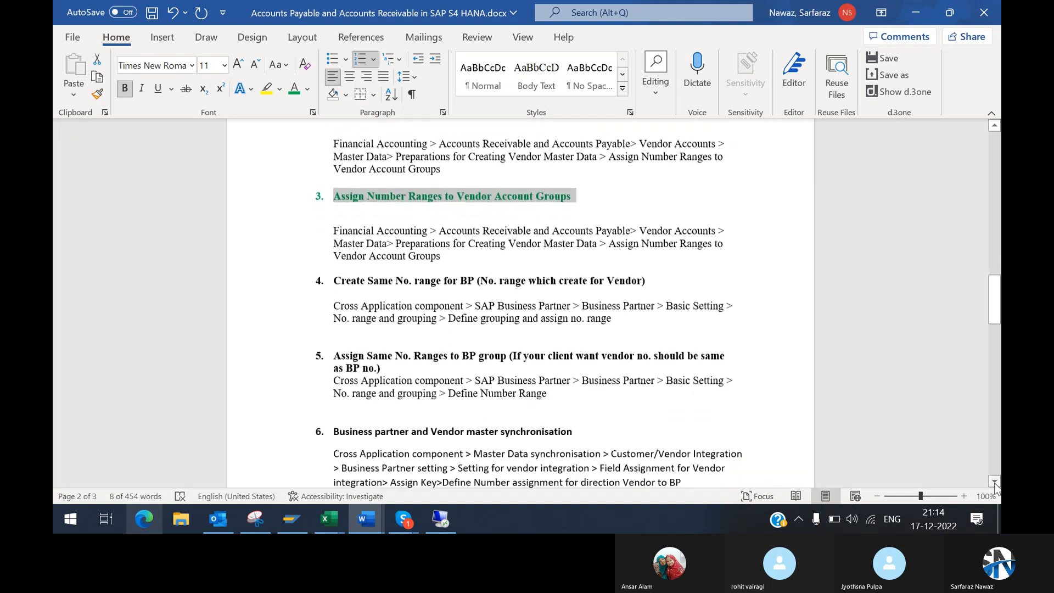
{"action": "left_click_drag", "start_coordinate": [336, 283], "coordinate": [479, 281]}
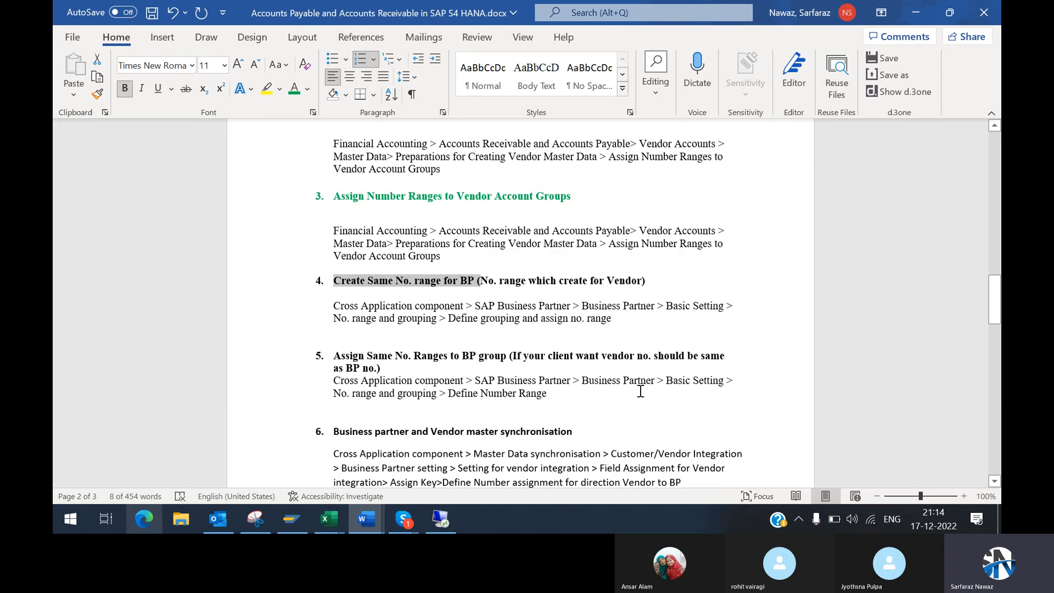
{"action": "mouse_move", "coordinate": [329, 519]}
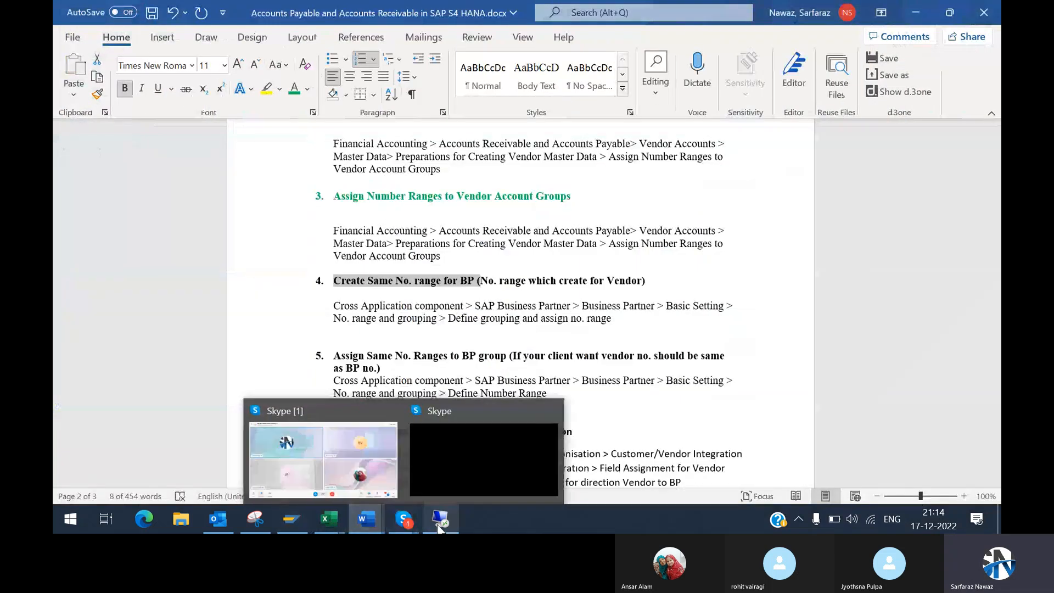
{"action": "left_click", "coordinate": [442, 524]}
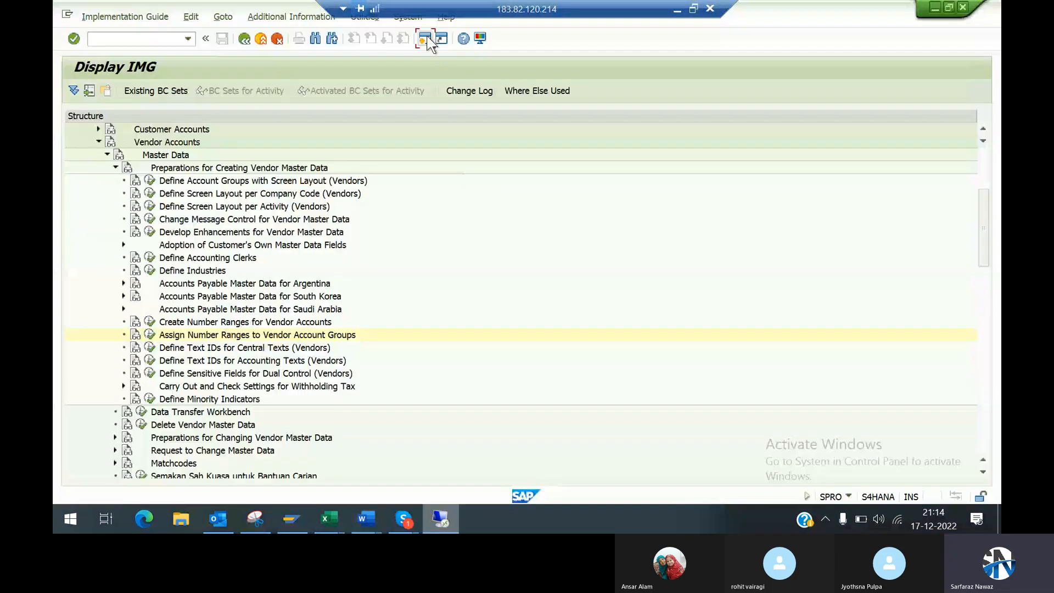
{"action": "left_click", "coordinate": [426, 39]}
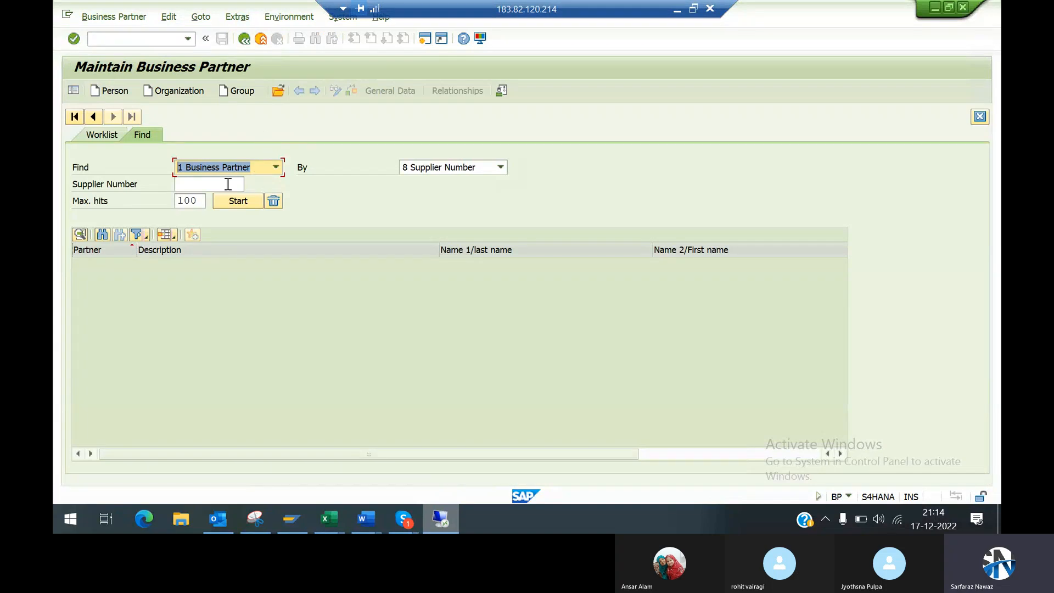
Step: Search business partners by supplier number, display the organization Test Vendor -1 and leave its record
{"action": "left_click", "coordinate": [234, 198]}
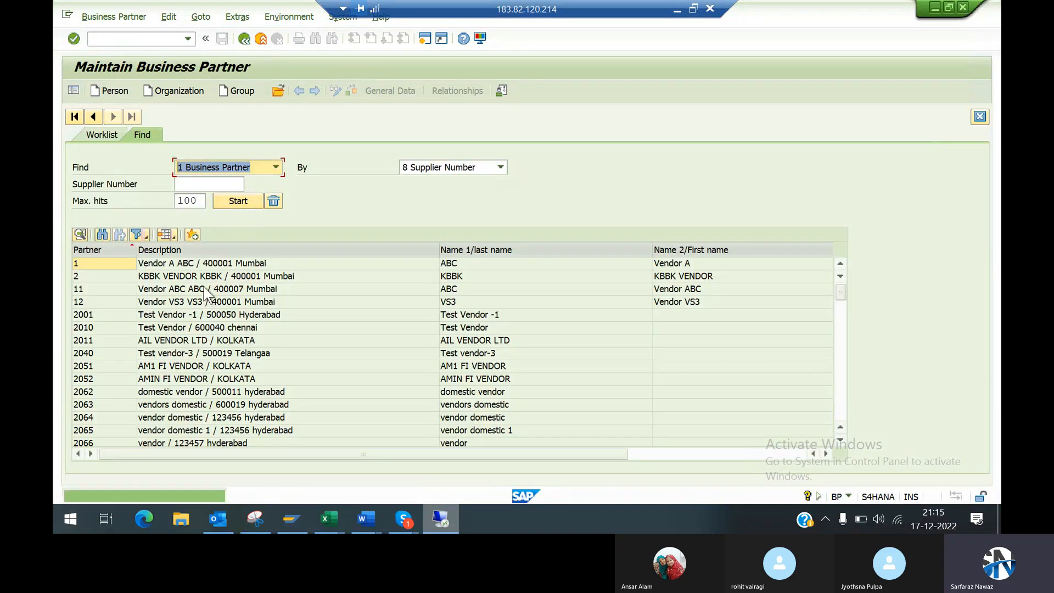
{"action": "left_click", "coordinate": [165, 318]}
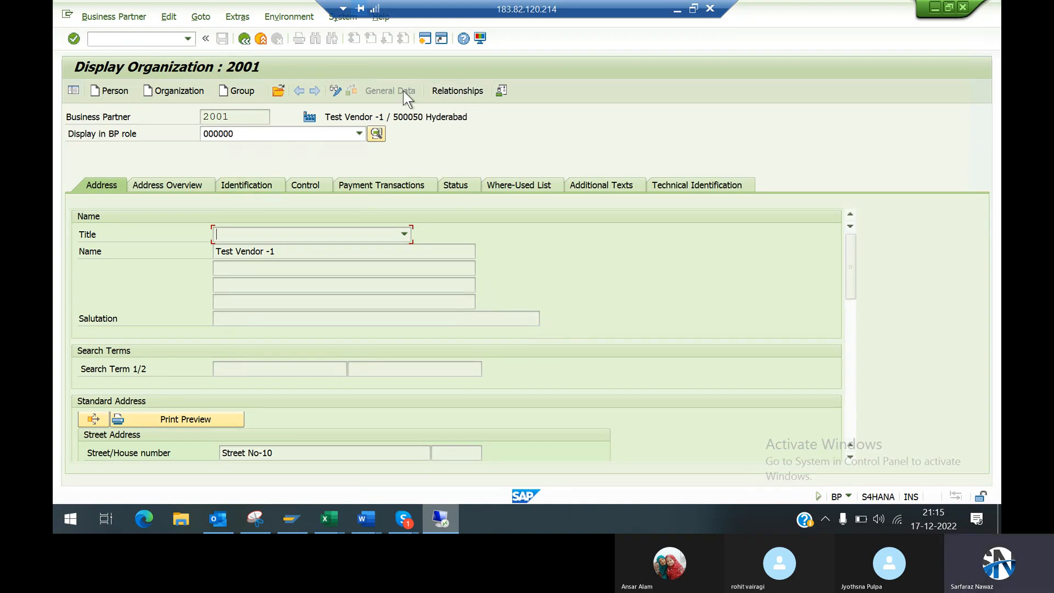
{"action": "left_click", "coordinate": [244, 38]}
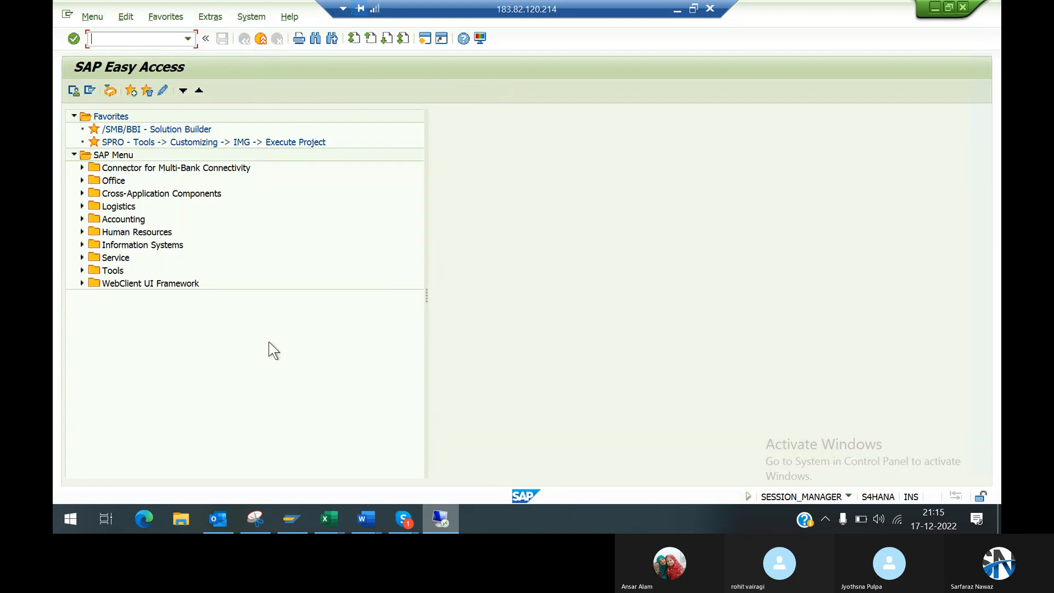
Step: Repeat the supplier number search in transaction BP, display an organization named TEST and stop the transaction
{"action": "key", "text": "Return"}
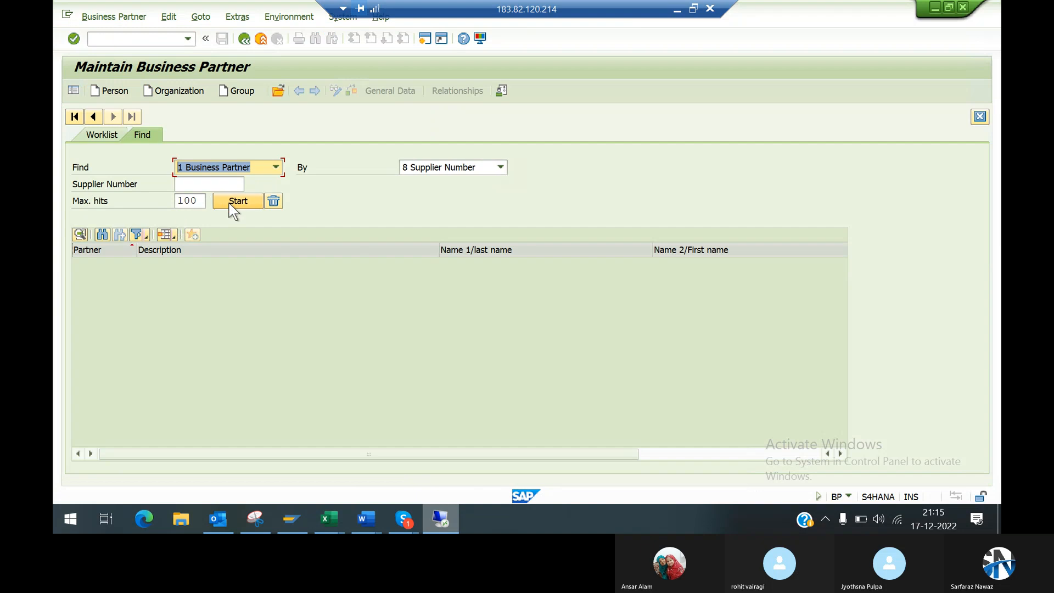
{"action": "left_click", "coordinate": [235, 200]}
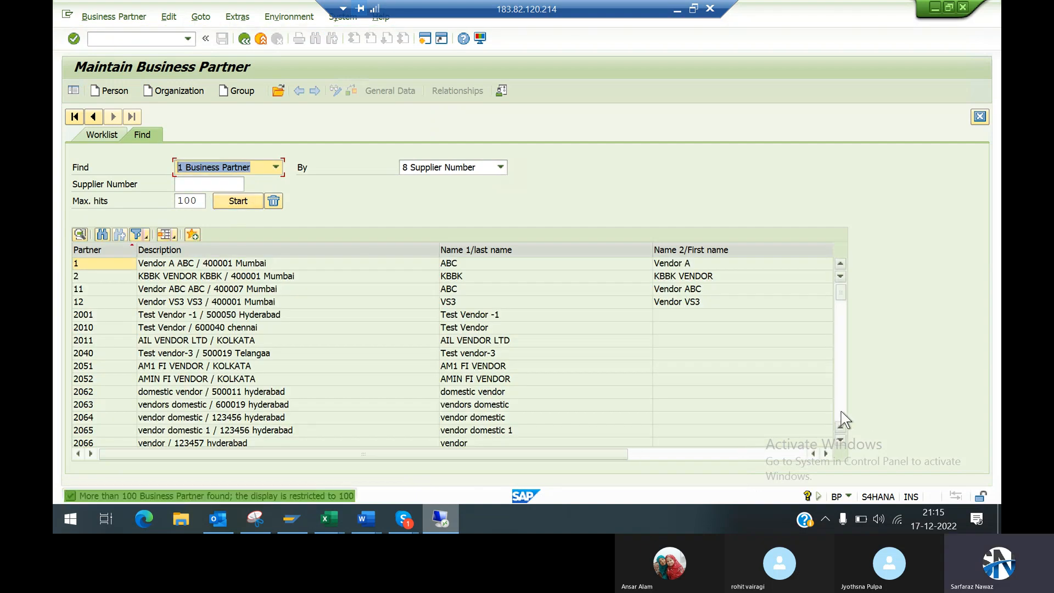
{"action": "left_click", "coordinate": [840, 412]}
{"action": "left_click", "coordinate": [839, 412]}
{"action": "double_click", "coordinate": [94, 327]}
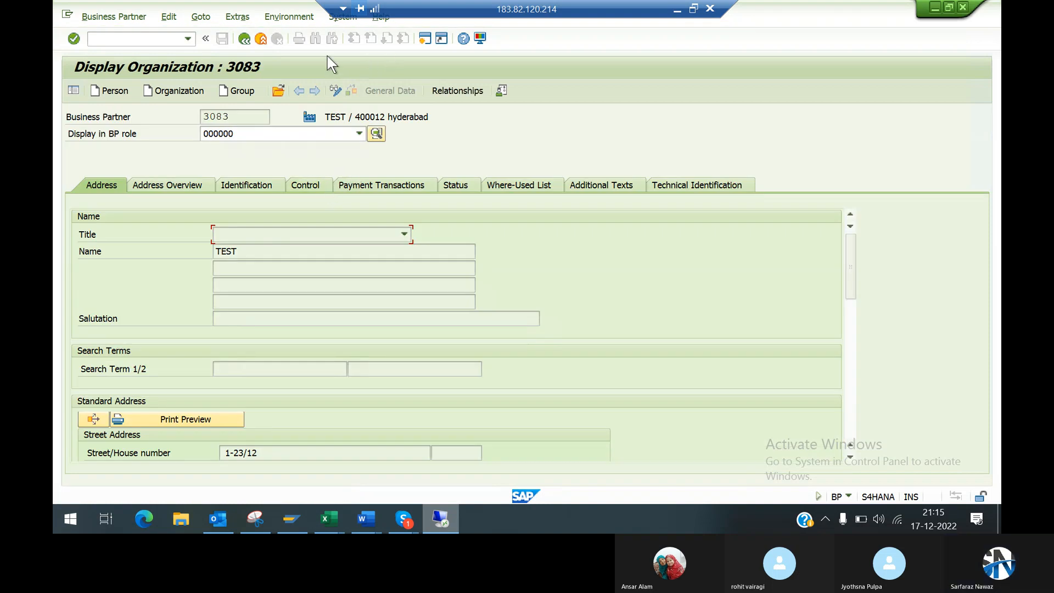
{"action": "left_click", "coordinate": [280, 93]}
{"action": "left_click", "coordinate": [67, 14]}
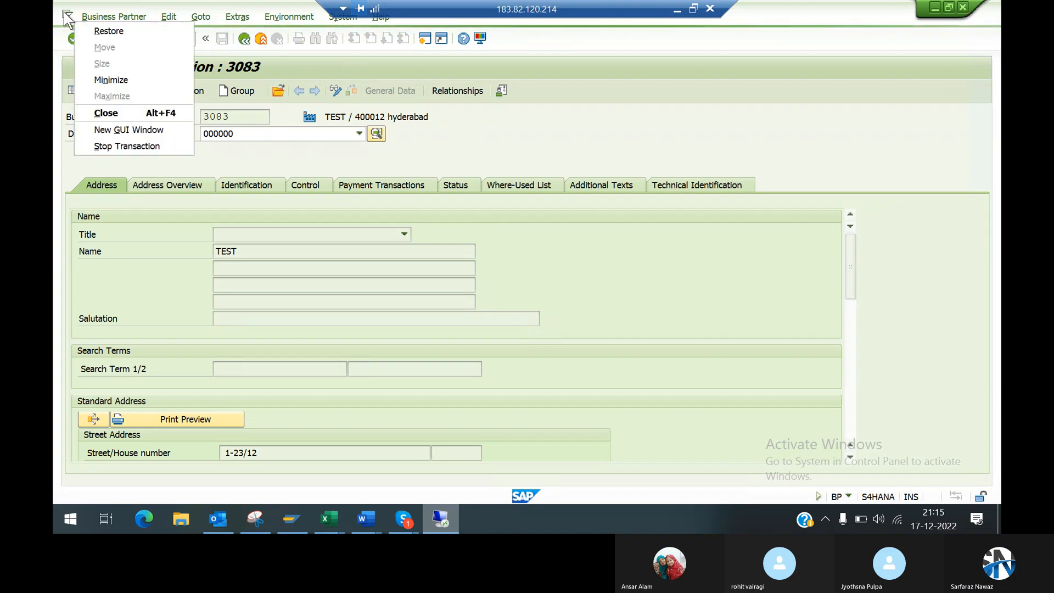
{"action": "left_click", "coordinate": [112, 146]}
Step: Reopen transaction bp and list the business partners by supplier number with a maximum of 100 hits
{"action": "type", "text": "bp"}
{"action": "key", "text": "Return"}
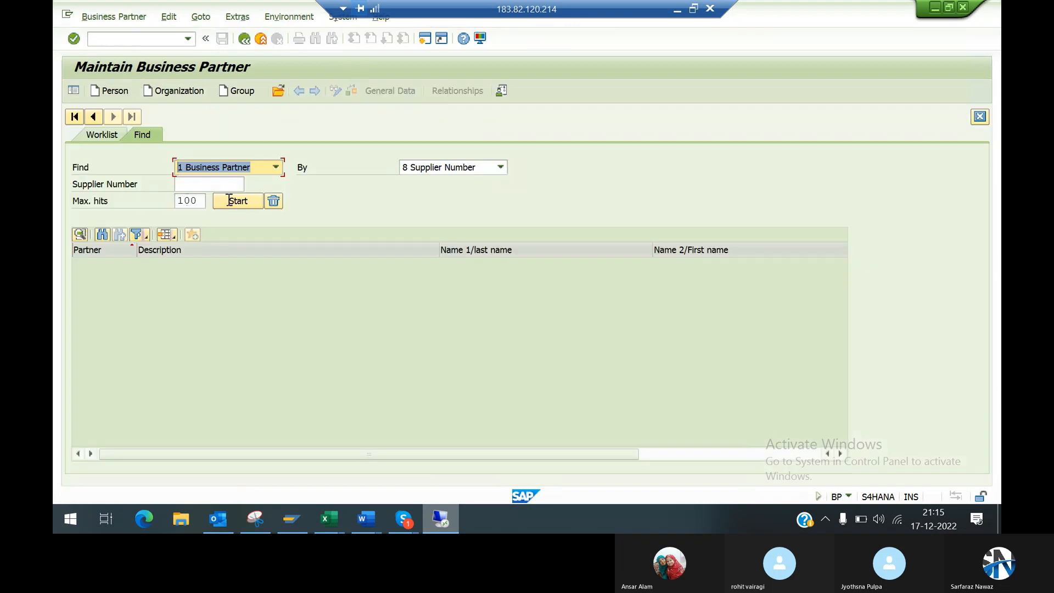
{"action": "left_click", "coordinate": [226, 203]}
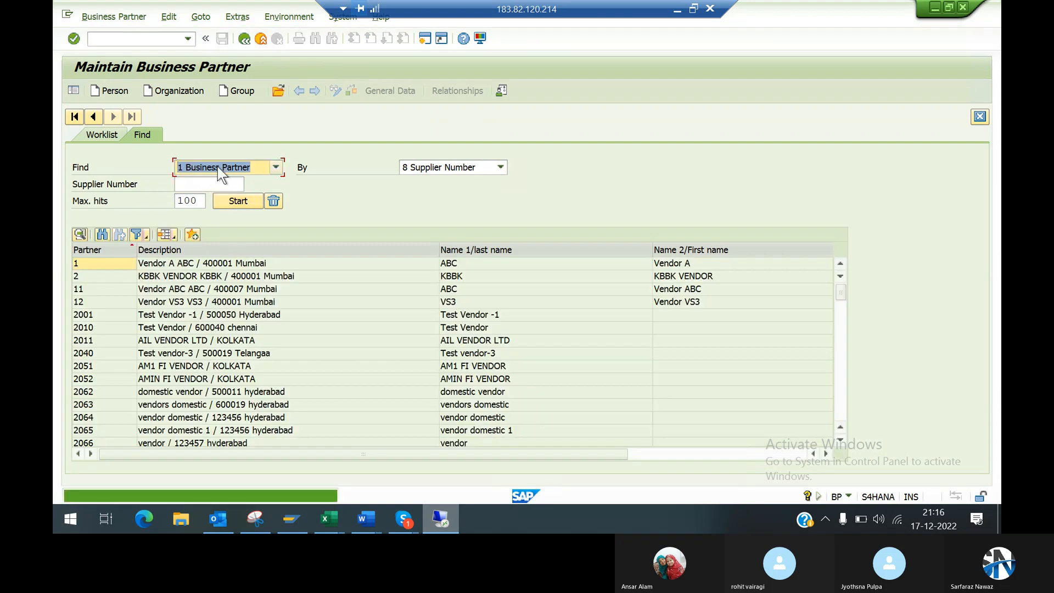
Step: Examine the available business partner search categories and search criteria, keeping Business Partner and Supplier Number
{"action": "left_click", "coordinate": [273, 169]}
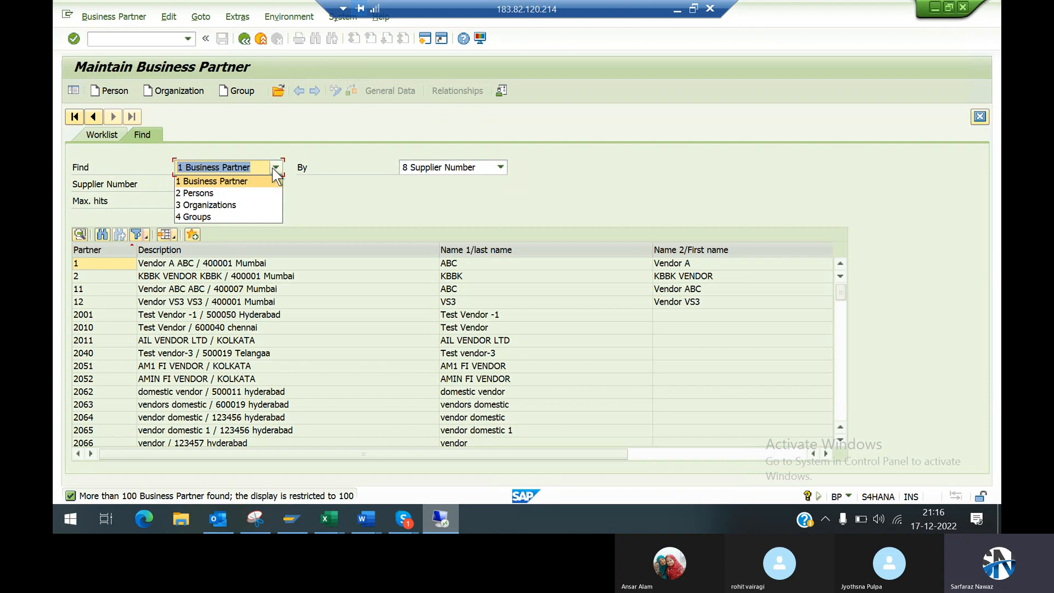
{"action": "left_click", "coordinate": [223, 181]}
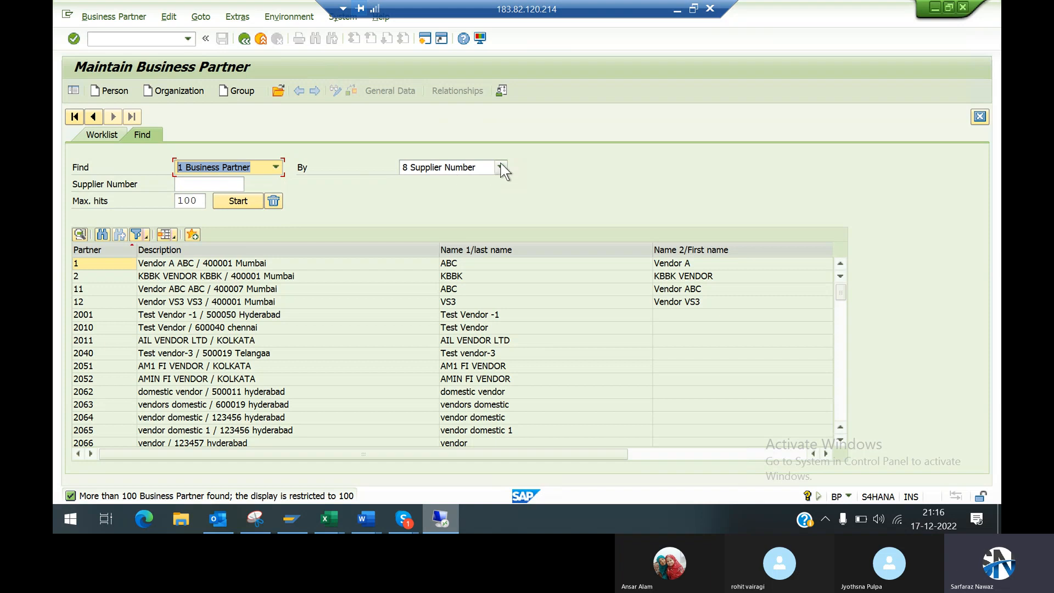
{"action": "left_click", "coordinate": [257, 167]}
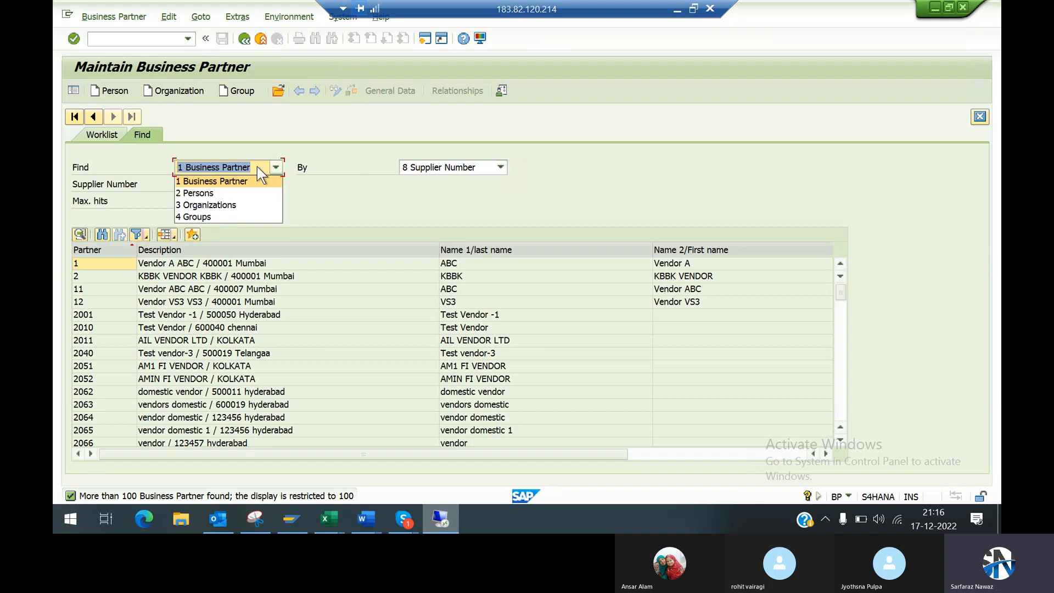
{"action": "left_click", "coordinate": [345, 184]}
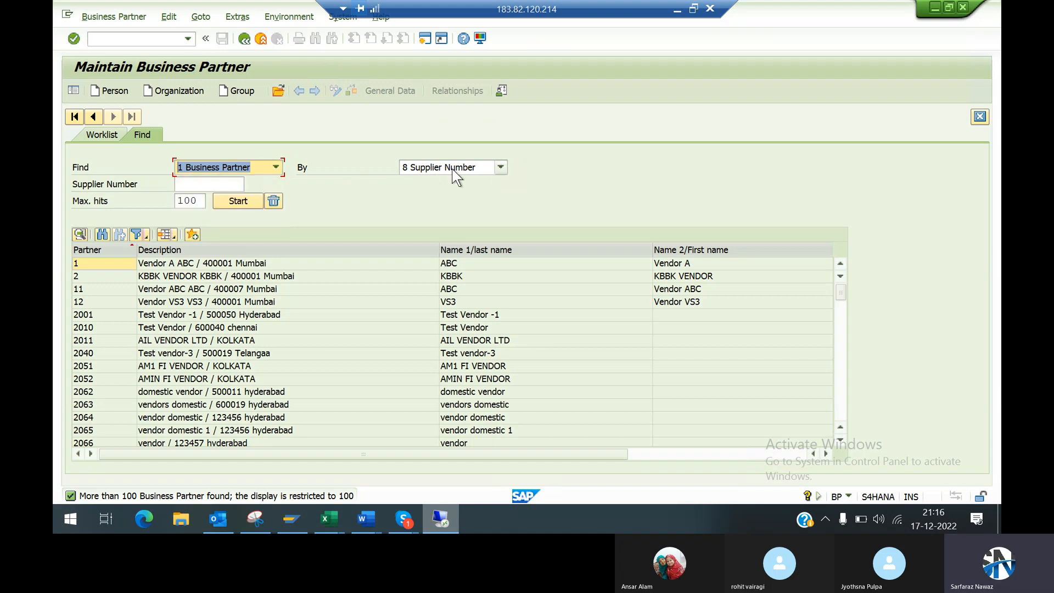
{"action": "left_click", "coordinate": [456, 168]}
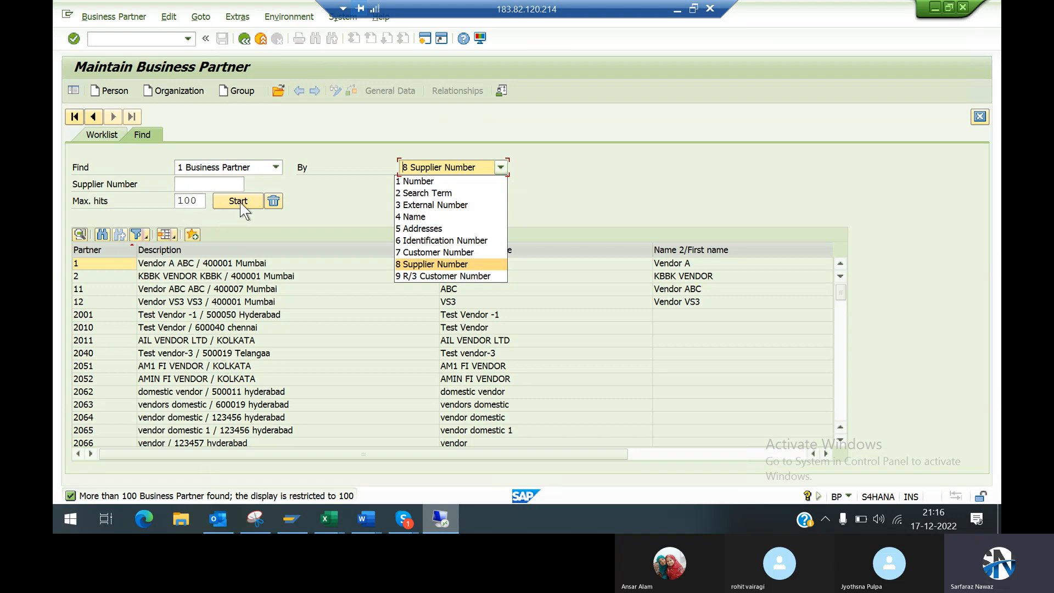
{"action": "left_click", "coordinate": [325, 206]}
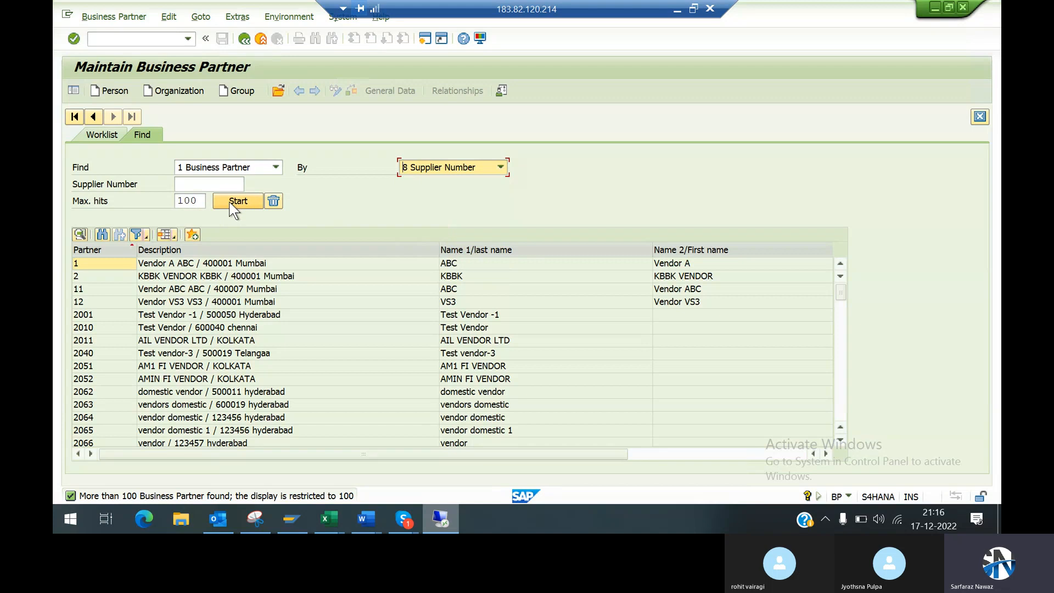
Step: Rerun the partner search, display the organization RTR pvt ltd and examine the BP roles available for it
{"action": "key", "text": "shift+Tab"}
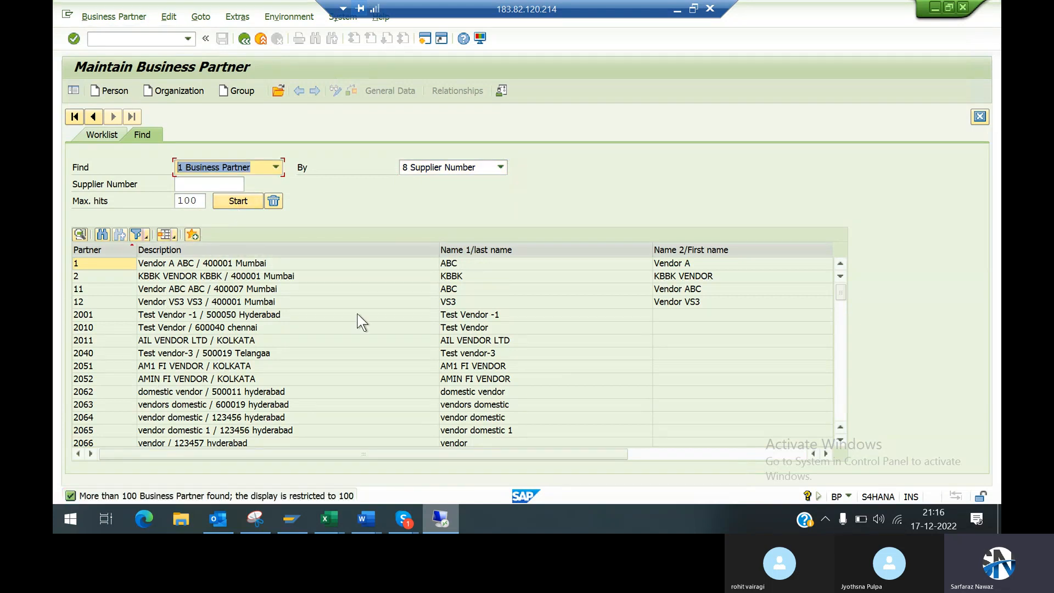
{"action": "left_click", "coordinate": [839, 406]}
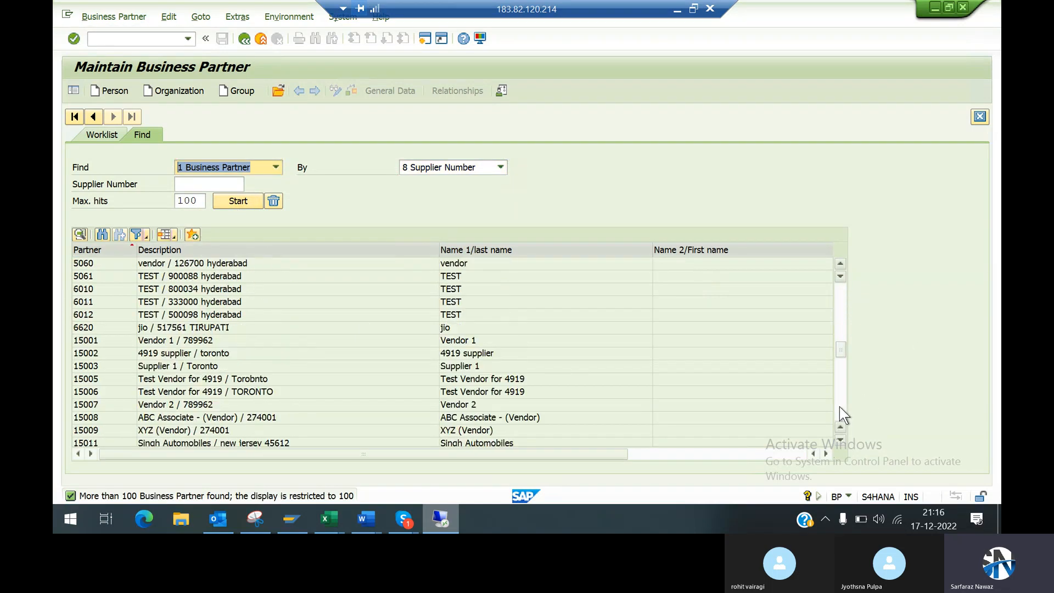
{"action": "left_click", "coordinate": [839, 407]}
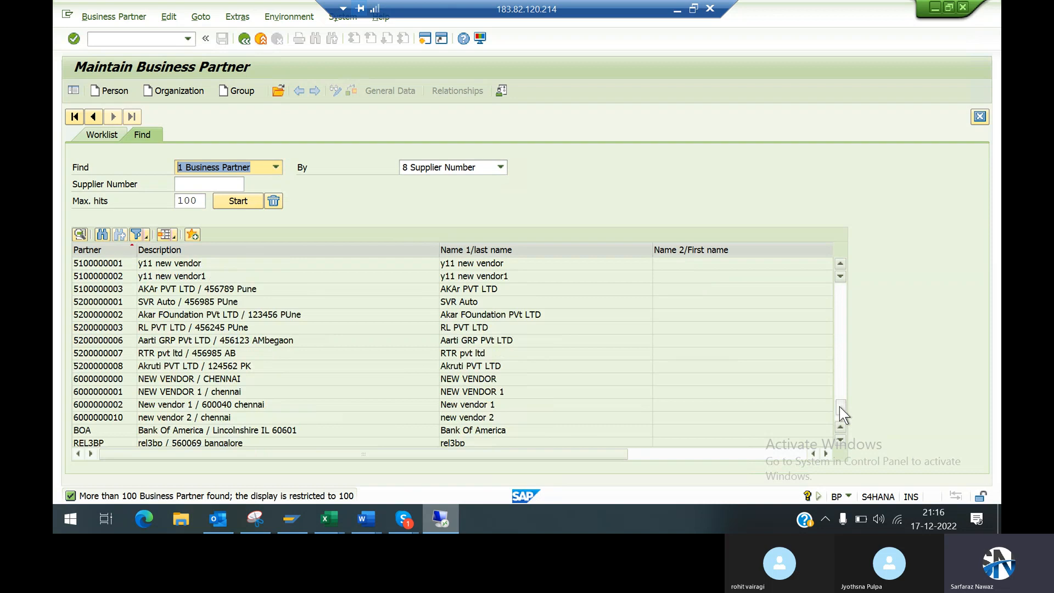
{"action": "double_click", "coordinate": [109, 357]}
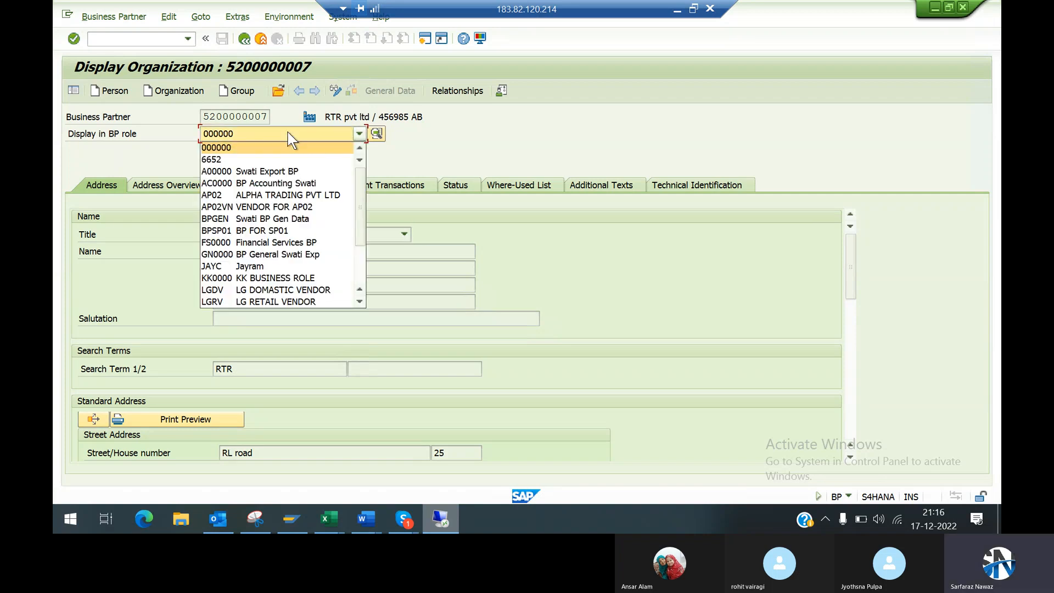
{"action": "scroll", "coordinate": [363, 277], "scroll_direction": "down", "scroll_amount": 3}
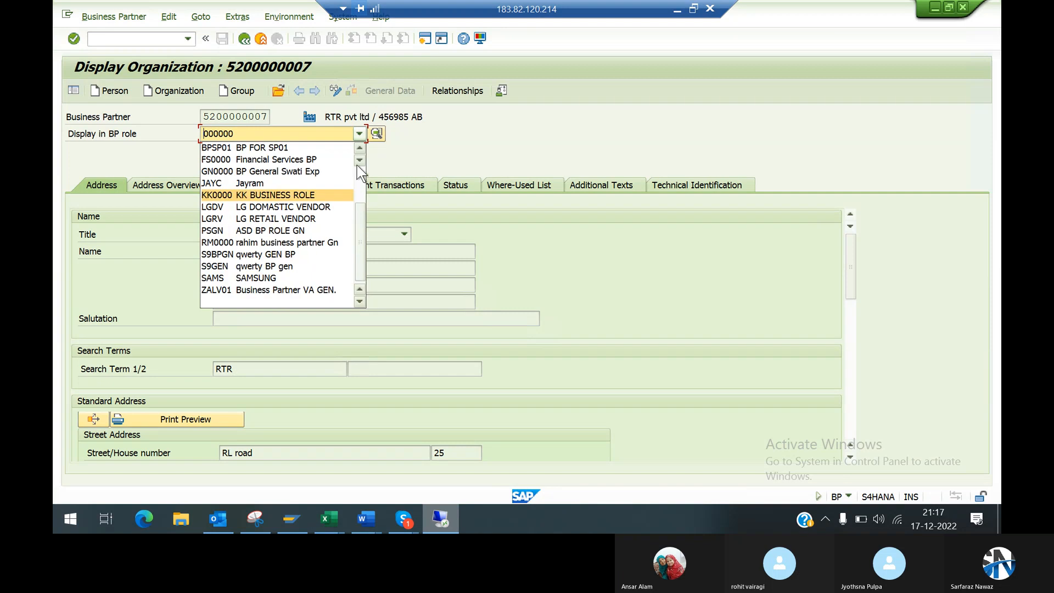
{"action": "scroll", "coordinate": [357, 171], "scroll_direction": "up", "scroll_amount": 3}
{"action": "left_click", "coordinate": [444, 166]}
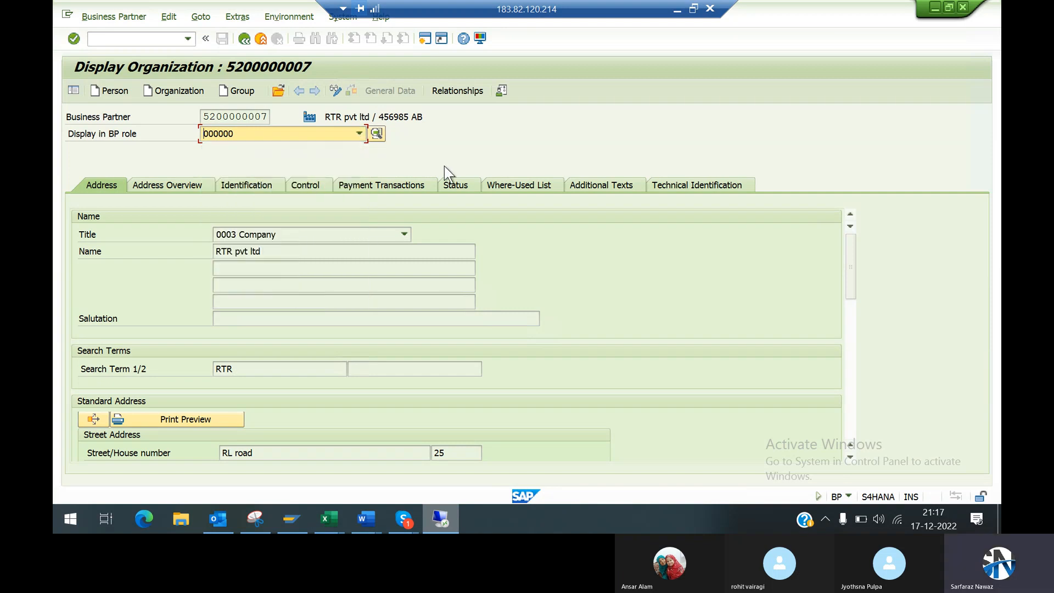
Step: Restart transaction bp, display a TEST vendor 5 organization from the partner search and review its address and communication data
{"action": "left_click", "coordinate": [244, 39]}
{"action": "type", "text": "bp"}
{"action": "key", "text": "Return"}
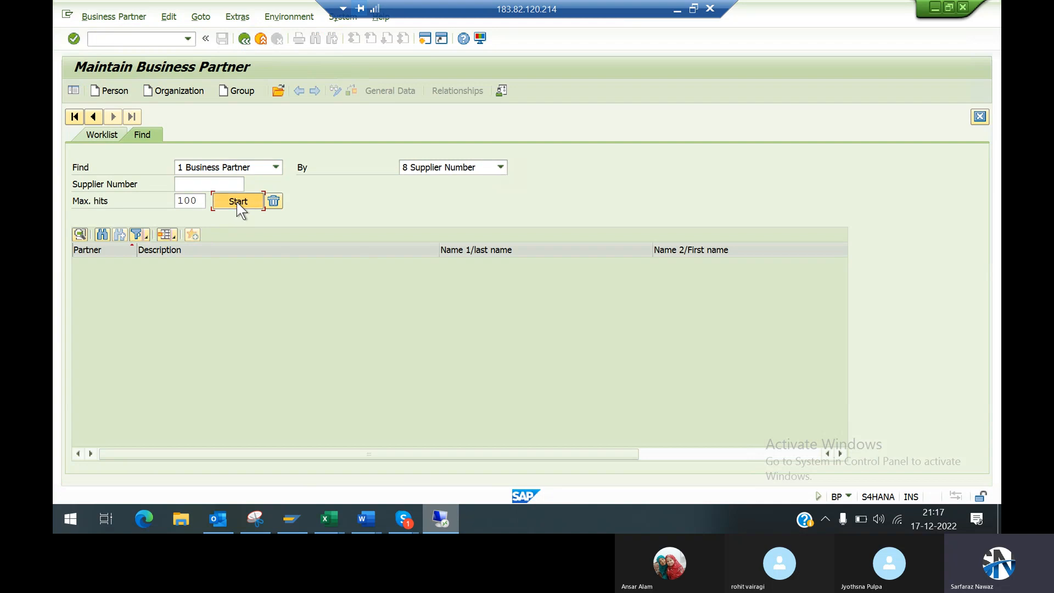
{"action": "left_click", "coordinate": [234, 203]}
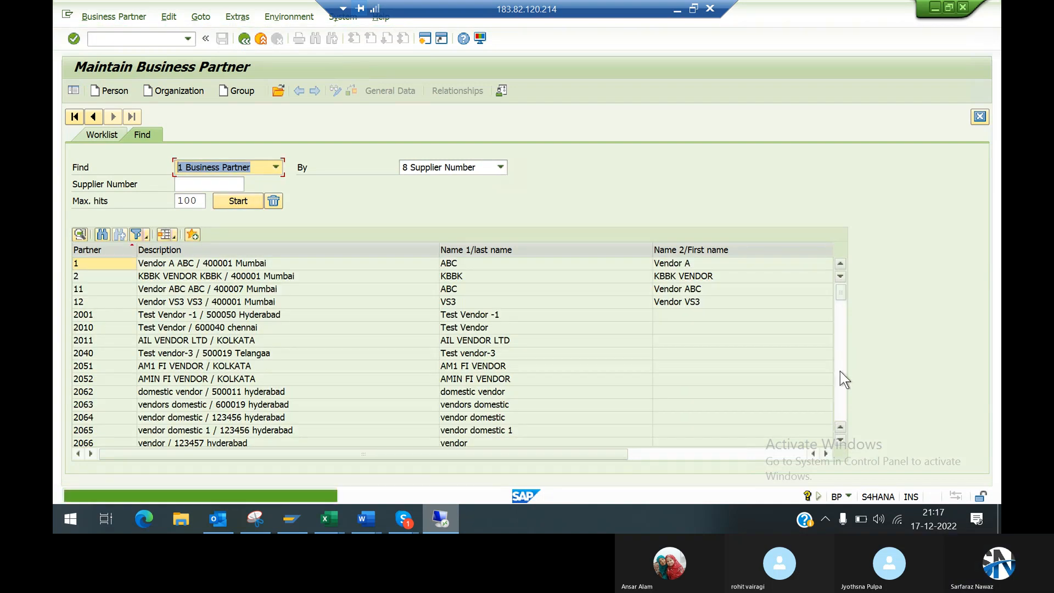
{"action": "left_click", "coordinate": [840, 370]}
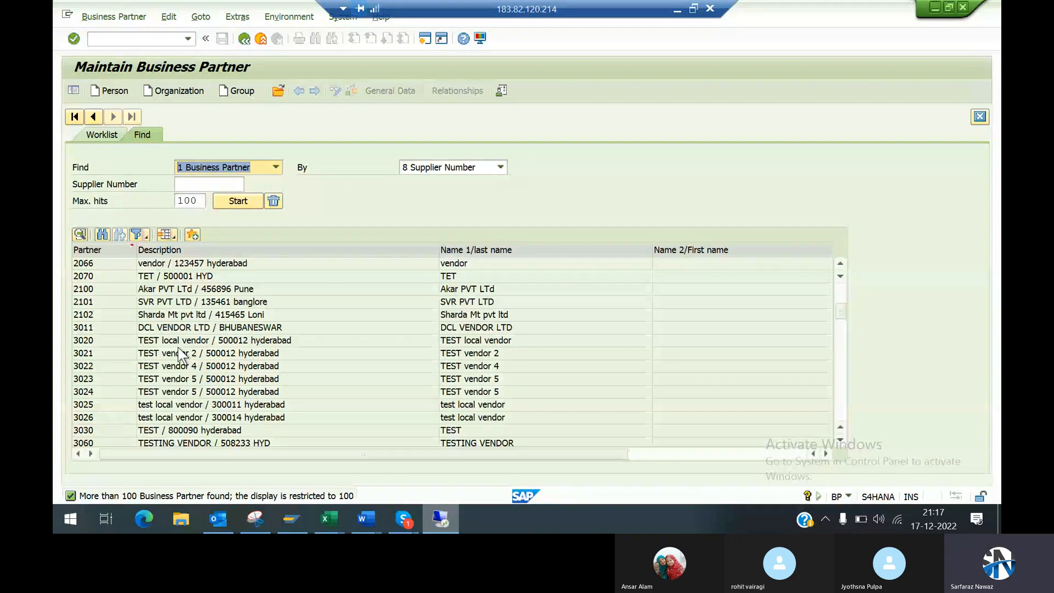
{"action": "double_click", "coordinate": [107, 379]}
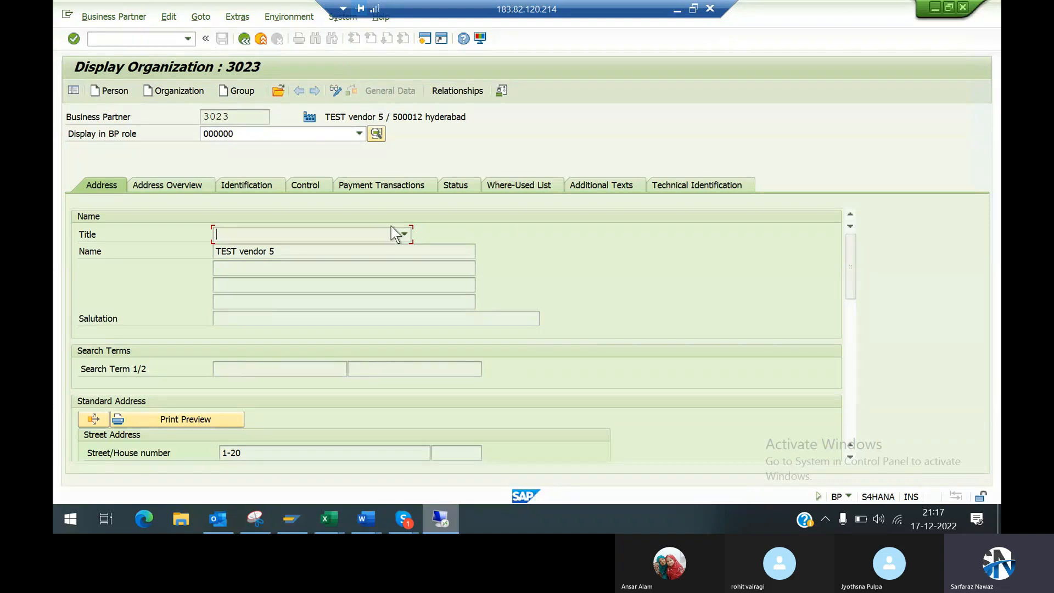
{"action": "left_click_drag", "start_coordinate": [849, 296], "coordinate": [845, 400]}
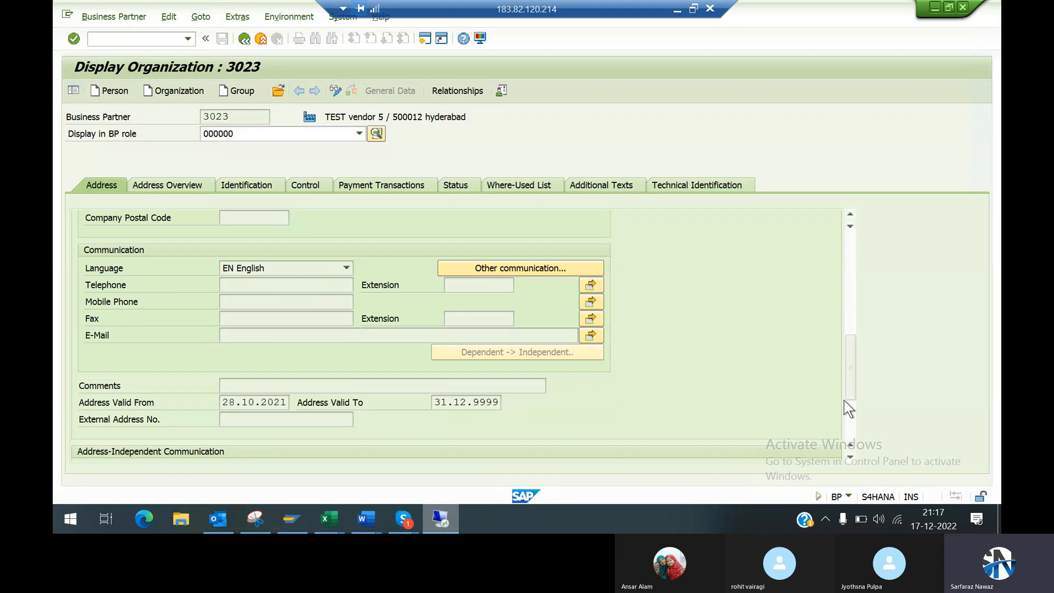
Step: Review the street address and the business partner number of the displayed organization
{"action": "left_click", "coordinate": [851, 254]}
{"action": "left_click_drag", "start_coordinate": [235, 113], "coordinate": [190, 109]}
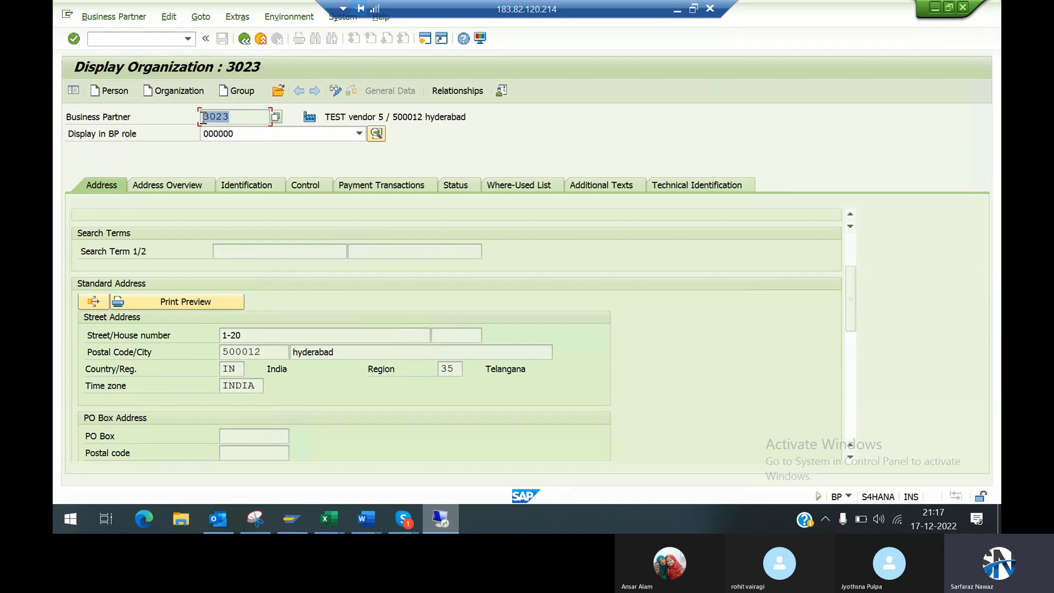
{"action": "left_click", "coordinate": [203, 117]}
{"action": "left_click_drag", "start_coordinate": [236, 116], "coordinate": [199, 112]}
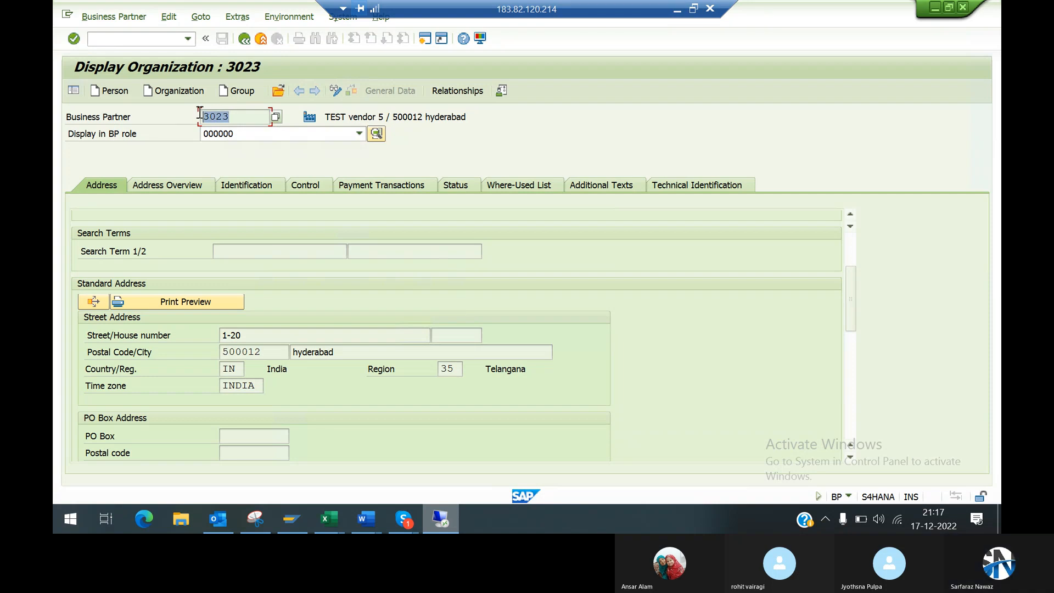
{"action": "left_click", "coordinate": [201, 113]}
{"action": "left_click_drag", "start_coordinate": [232, 115], "coordinate": [201, 117]}
{"action": "left_click", "coordinate": [202, 119]}
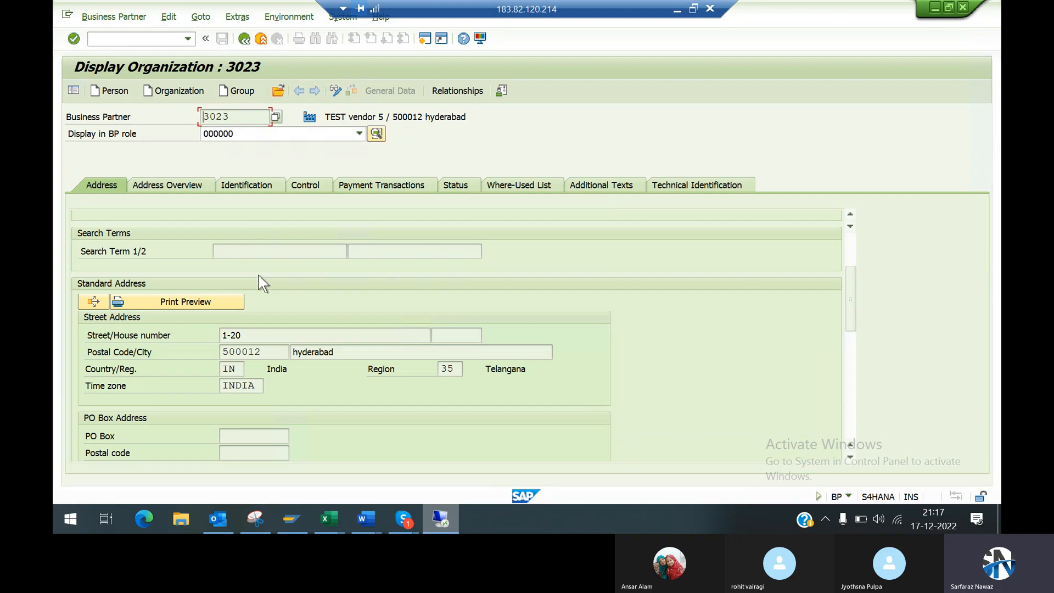
Step: Minimize the remote SAP session and switch to Sheet1 of the Excel workbook Conceptual Training SAP.xlsx
{"action": "left_click", "coordinate": [679, 13]}
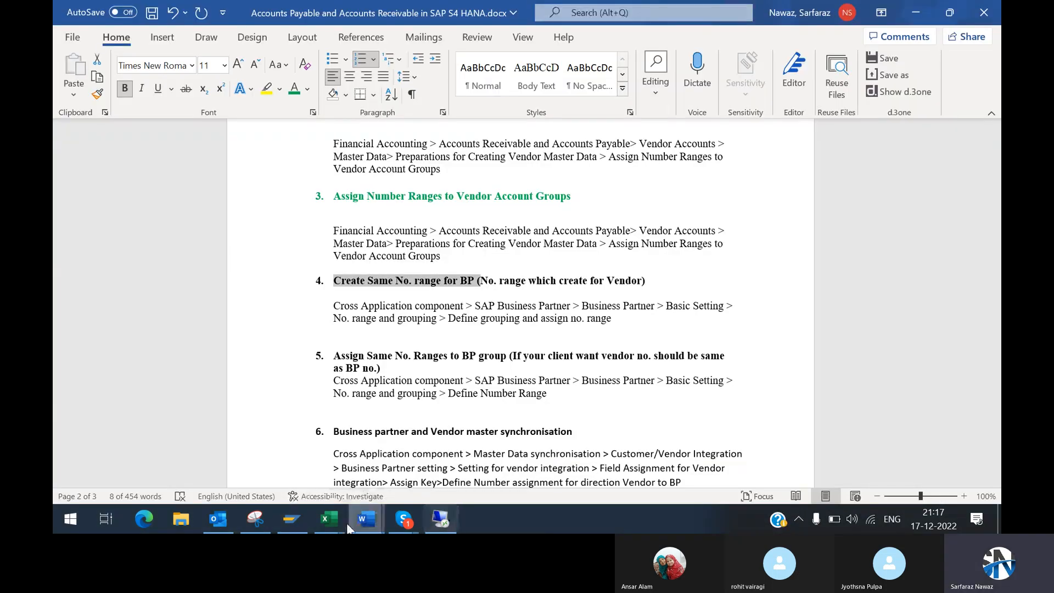
{"action": "mouse_move", "coordinate": [329, 518]}
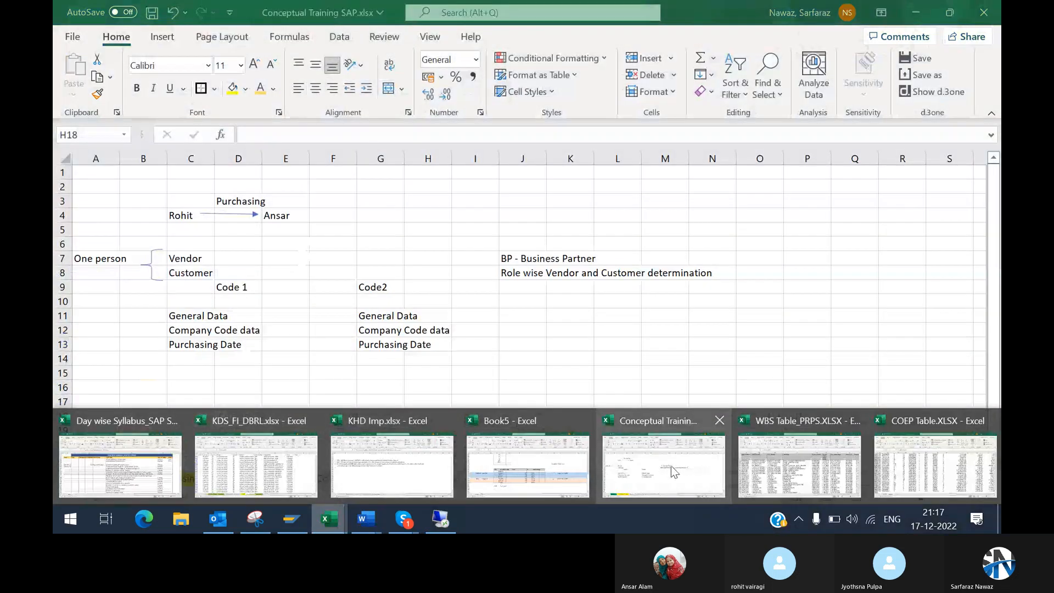
{"action": "left_click", "coordinate": [674, 472]}
{"action": "left_click", "coordinate": [360, 398]}
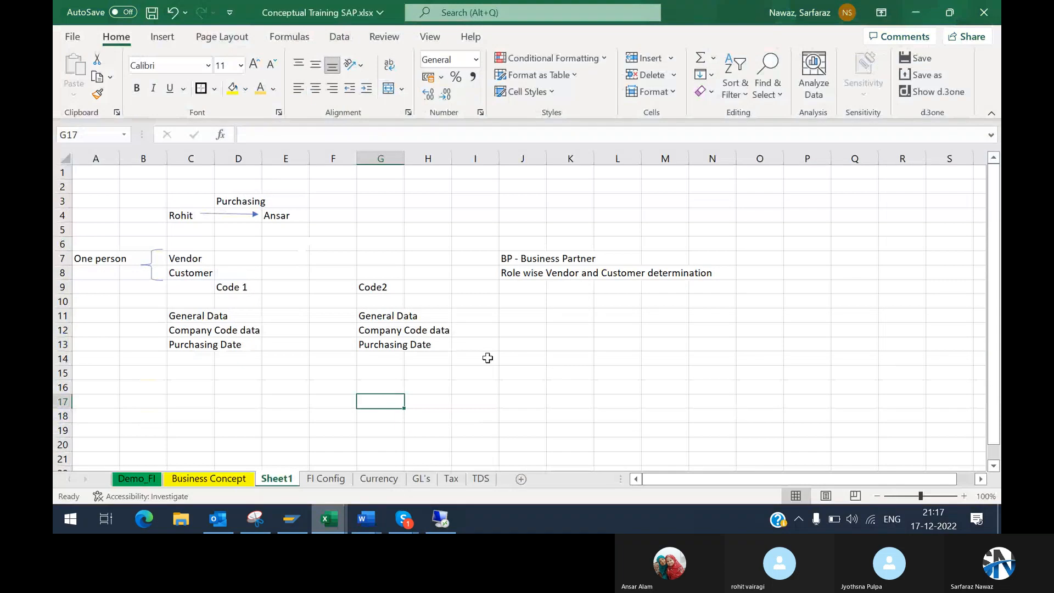
{"action": "left_click", "coordinate": [558, 343]}
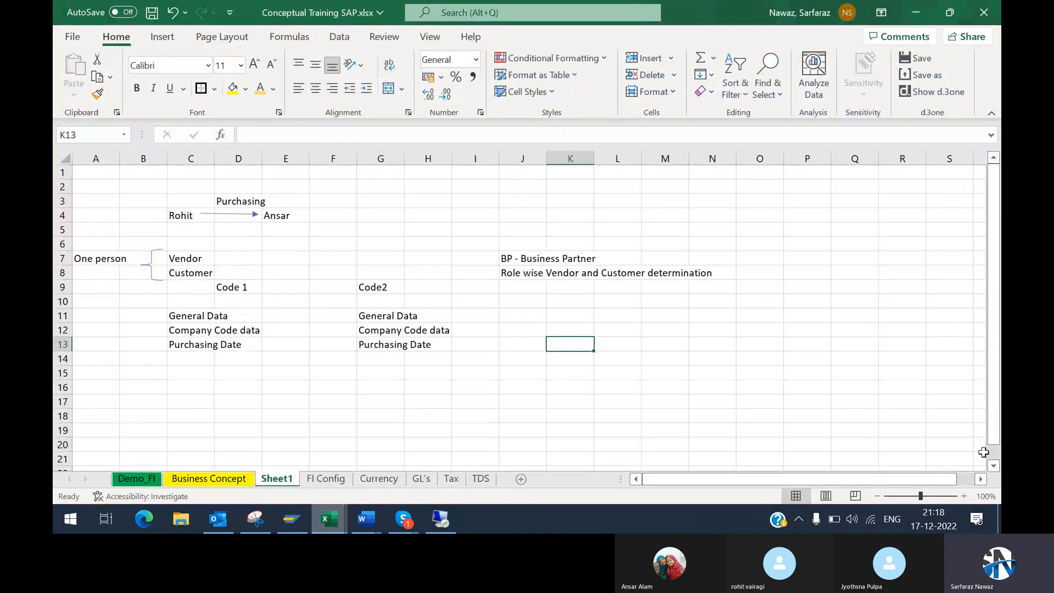
Step: Enter the label "BP Code" in cell F16, in the empty area below the existing notes
{"action": "left_click", "coordinate": [994, 466]}
{"action": "left_click", "coordinate": [994, 465]}
{"action": "left_click", "coordinate": [336, 202]}
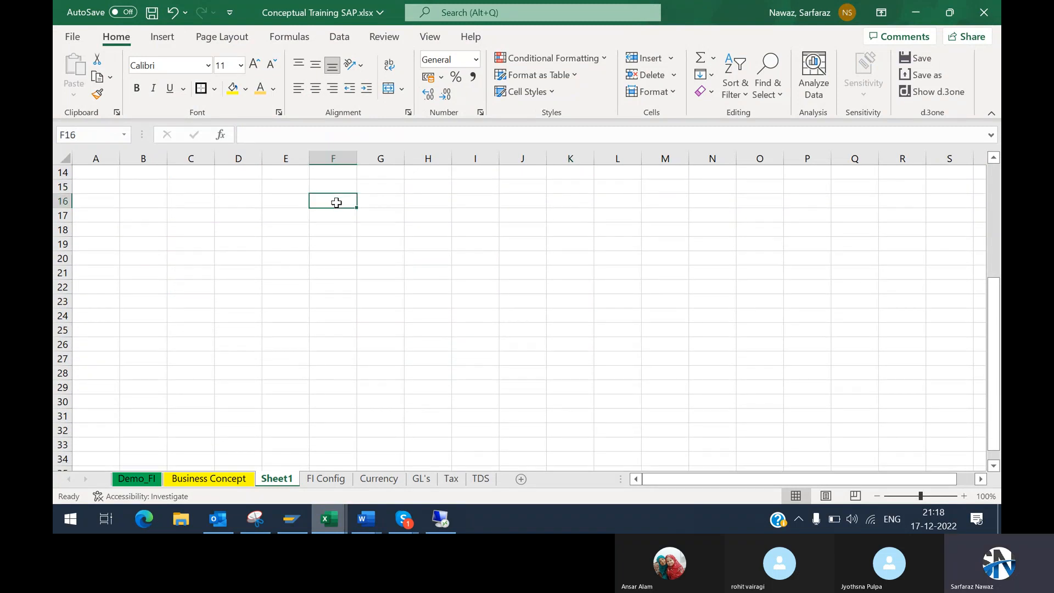
{"action": "type", "text": "BP"}
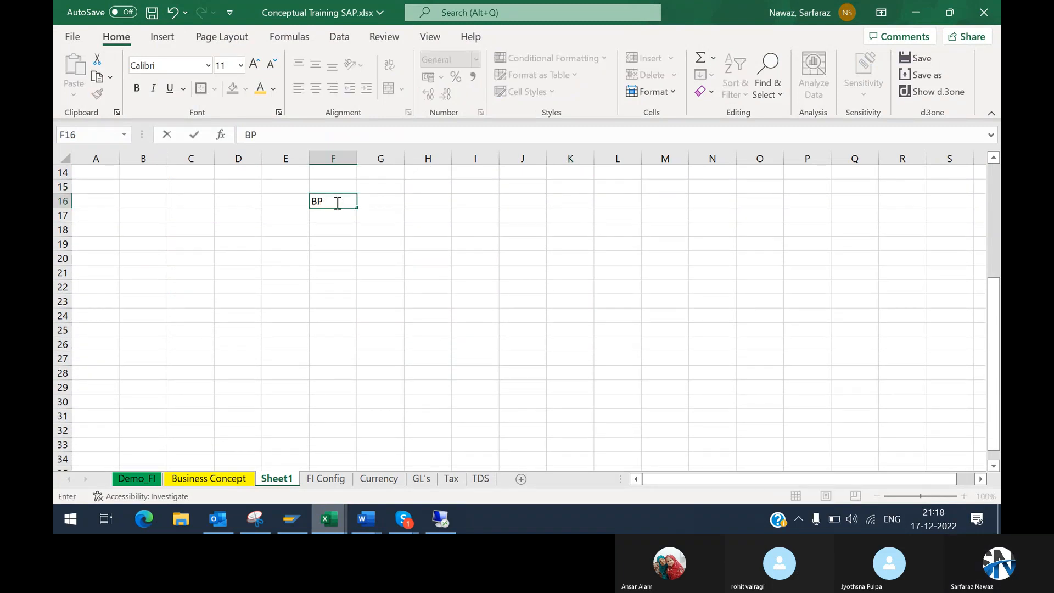
{"action": "type", "text": " Cpds"}
{"action": "key", "text": "BackSpace"}
{"action": "key", "text": "BackSpace"}
{"action": "key", "text": "BackSpace"}
{"action": "key", "text": "BackSpace"}
{"action": "type", "text": "Cpd"}
{"action": "type", "text": "ode"}
{"action": "key", "text": "Return"}
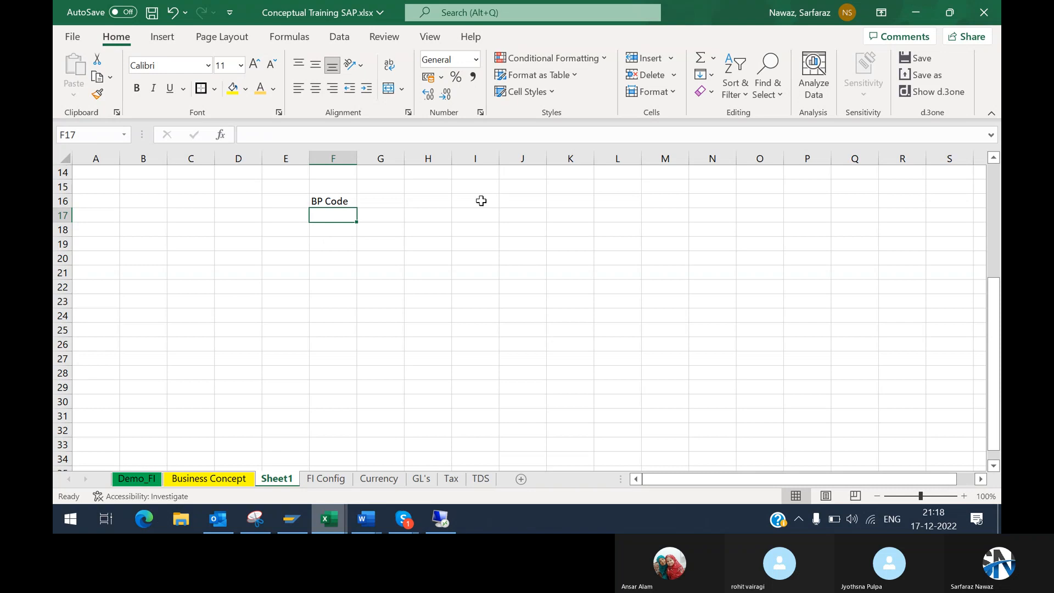
Step: Enter the label "Vendor Code" in cell I16 and fit column I to its content
{"action": "left_click", "coordinate": [480, 201]}
{"action": "type", "text": "Vendor"}
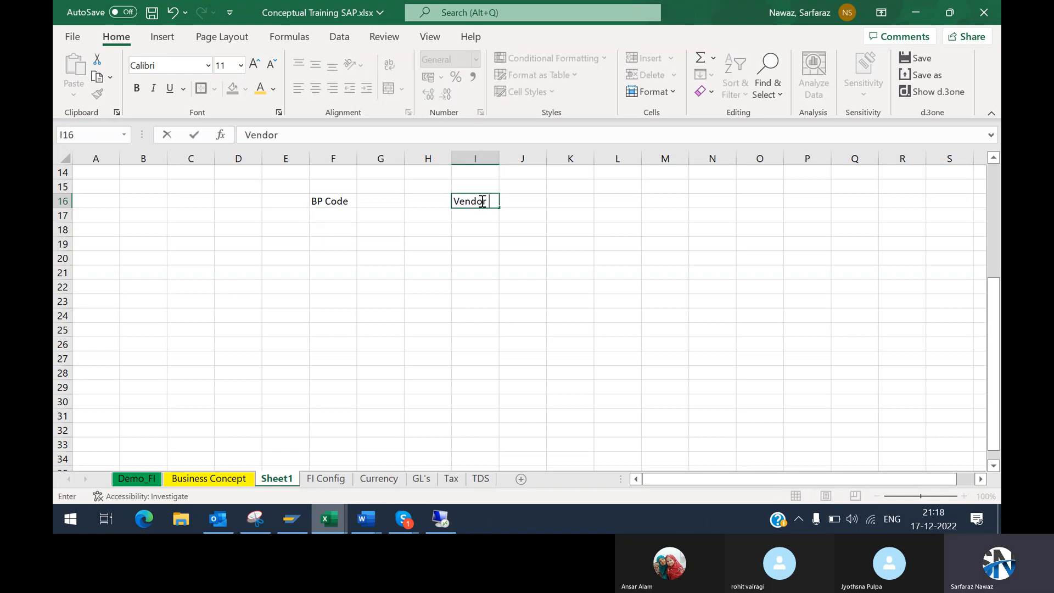
{"action": "type", "text": " Code"}
{"action": "key", "text": "Return"}
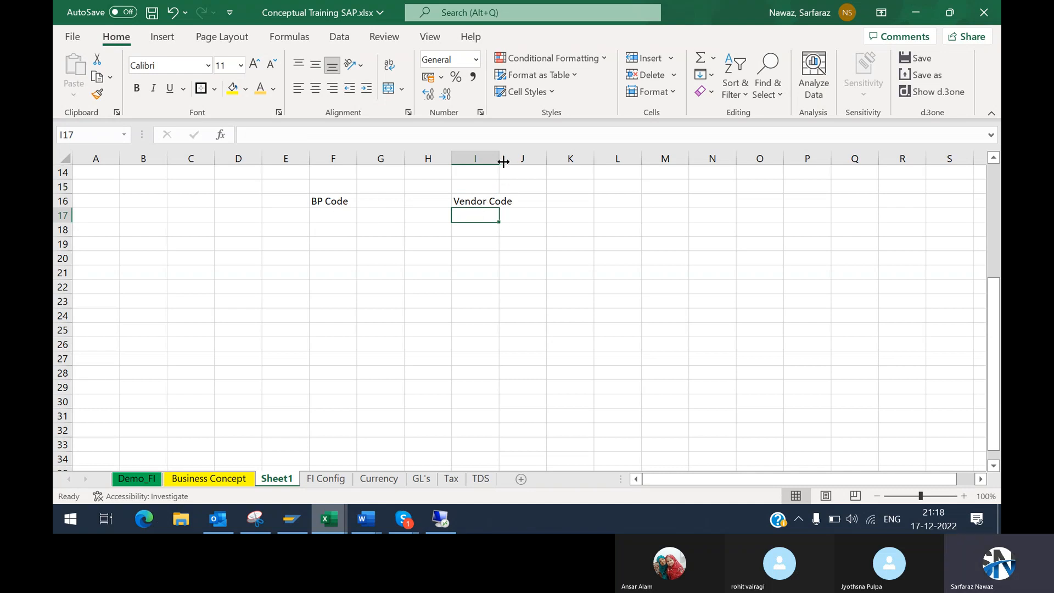
{"action": "double_click", "coordinate": [499, 158]}
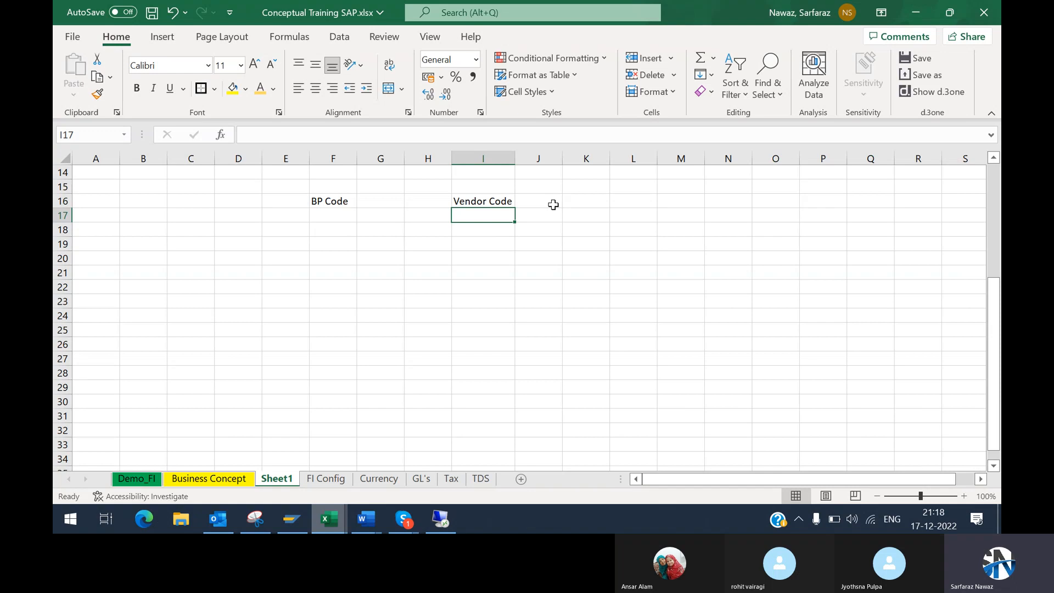
Step: Enter the vendor number range beside Vendor Code: 99 in J16, 790001 in K16 and 790099 in L16
{"action": "left_click", "coordinate": [553, 205]}
{"action": "type", "text": "99"}
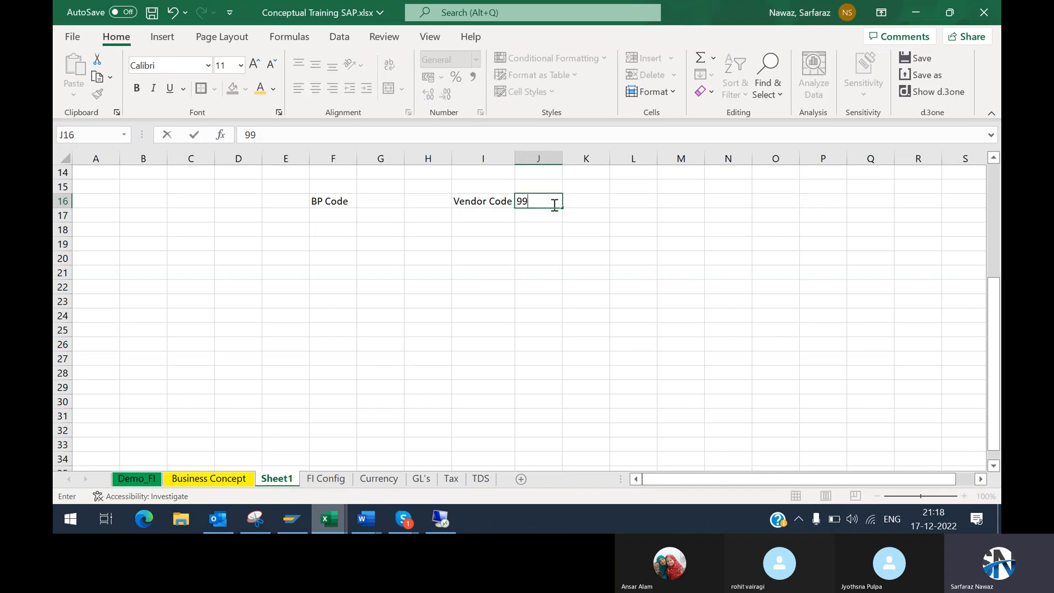
{"action": "key", "text": "Tab"}
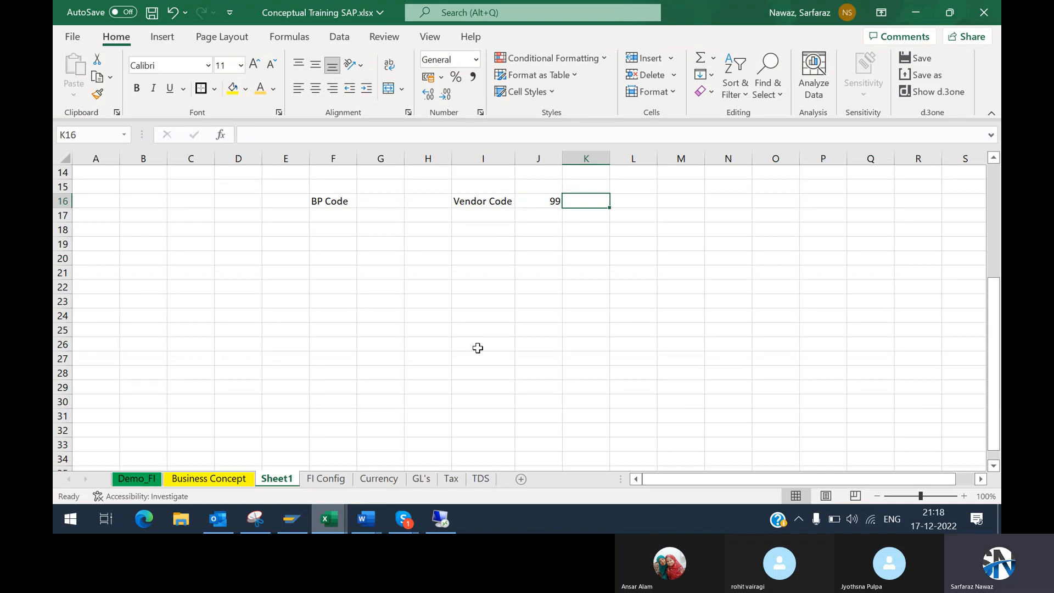
{"action": "type", "text": "790001"}
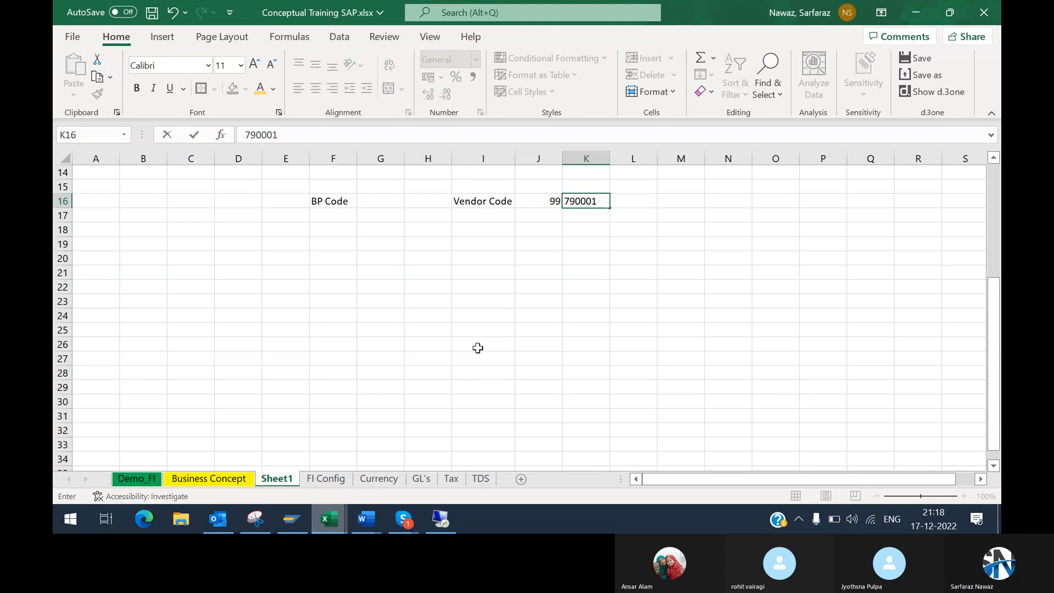
{"action": "key", "text": "Return"}
{"action": "key", "text": "Up"}
{"action": "key", "text": "Right"}
{"action": "type", "text": "7"}
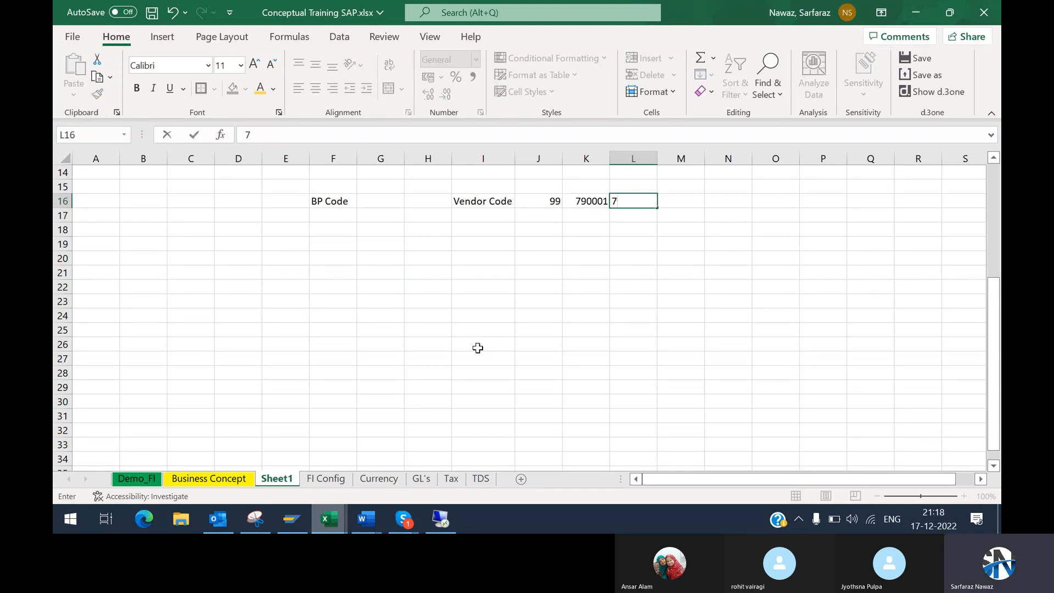
{"action": "type", "text": "90099"}
{"action": "key", "text": "Return"}
{"action": "mouse_move", "coordinate": [584, 204]}
{"action": "left_mouse_down"}
{"action": "mouse_move", "coordinate": [635, 202]}
{"action": "mouse_move", "coordinate": [581, 203]}
{"action": "left_mouse_up"}
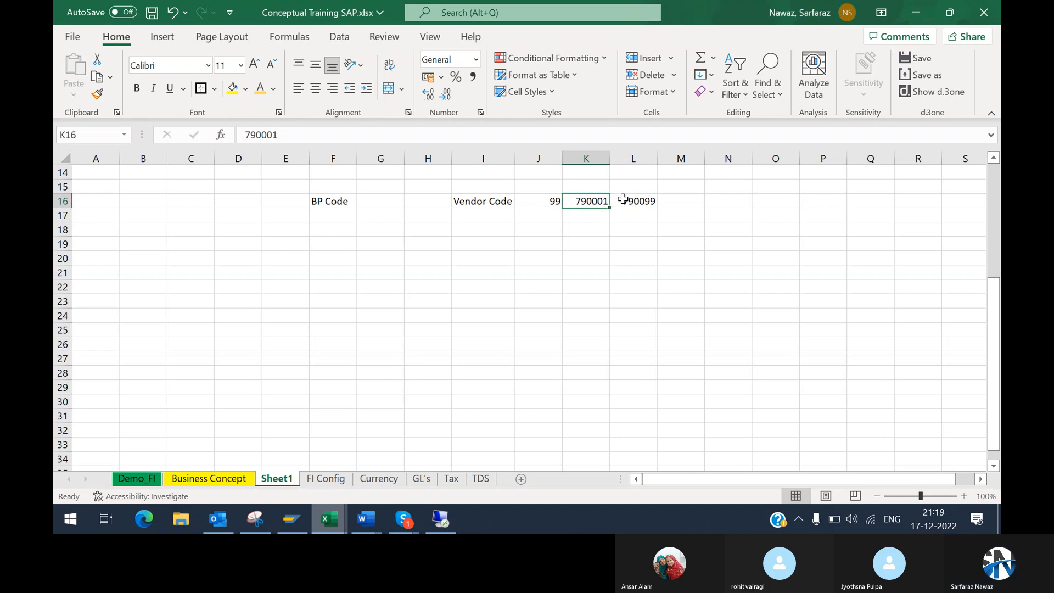
Step: Enter 89 as the BP number range key in cell G16, beside BP Code
{"action": "left_click", "coordinate": [368, 201]}
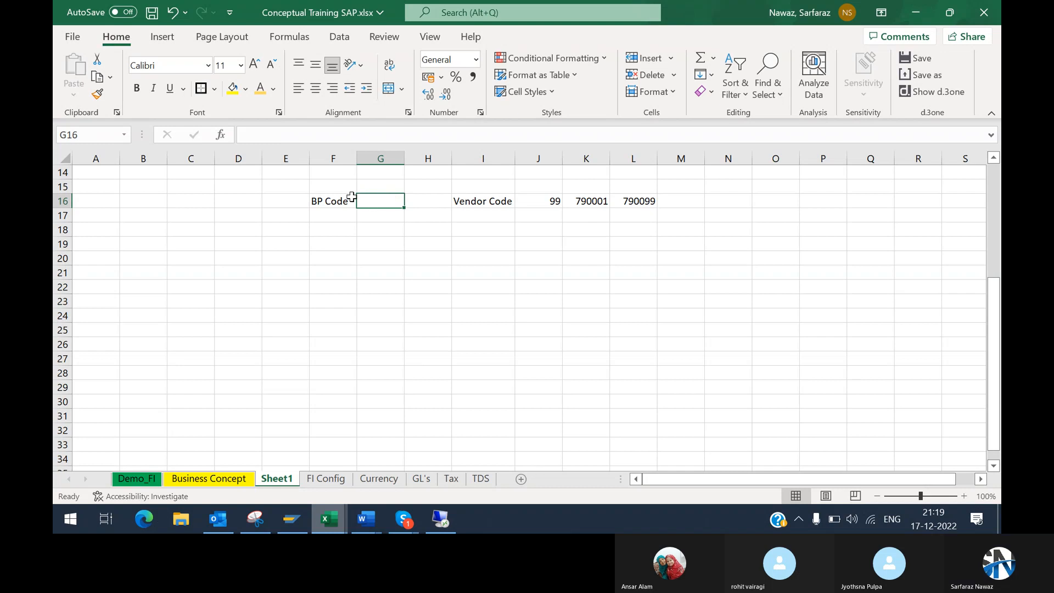
{"action": "left_click", "coordinate": [328, 199]}
{"action": "left_click", "coordinate": [395, 203]}
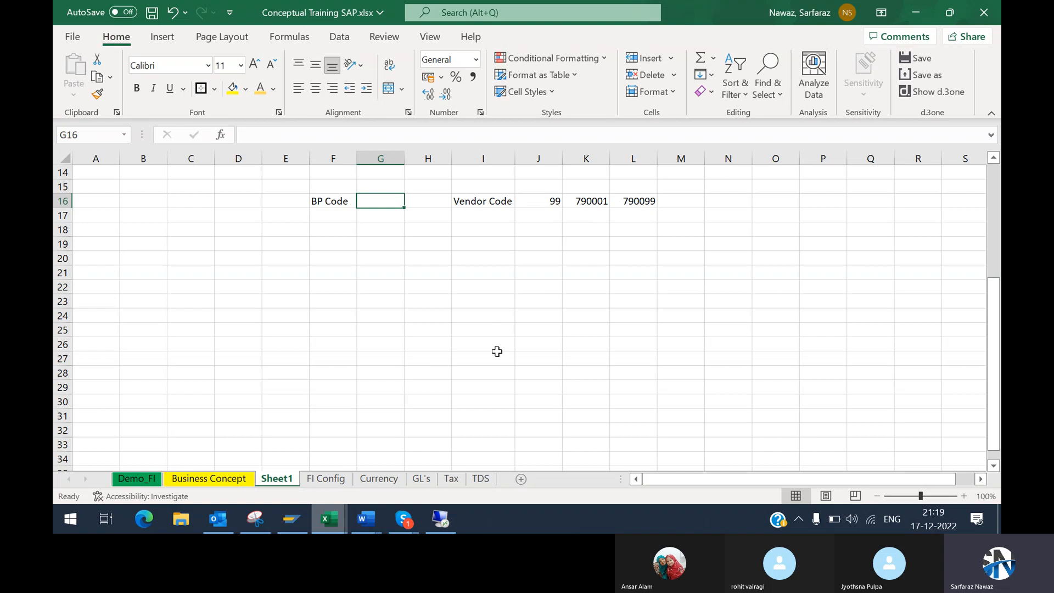
{"action": "type", "text": "89"}
{"action": "key", "text": "Return"}
{"action": "key", "text": "Up"}
{"action": "key", "text": "Right"}
Step: Widen column H and insert a new column before the Vendor Code column
{"action": "left_click_drag", "start_coordinate": [453, 158], "coordinate": [487, 158]}
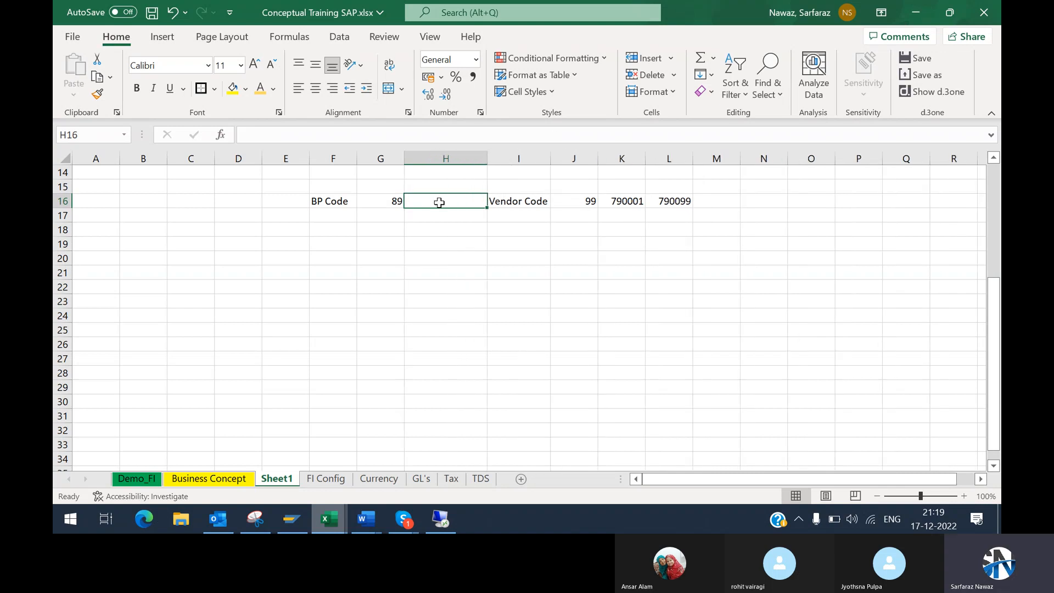
{"action": "left_click", "coordinate": [516, 157]}
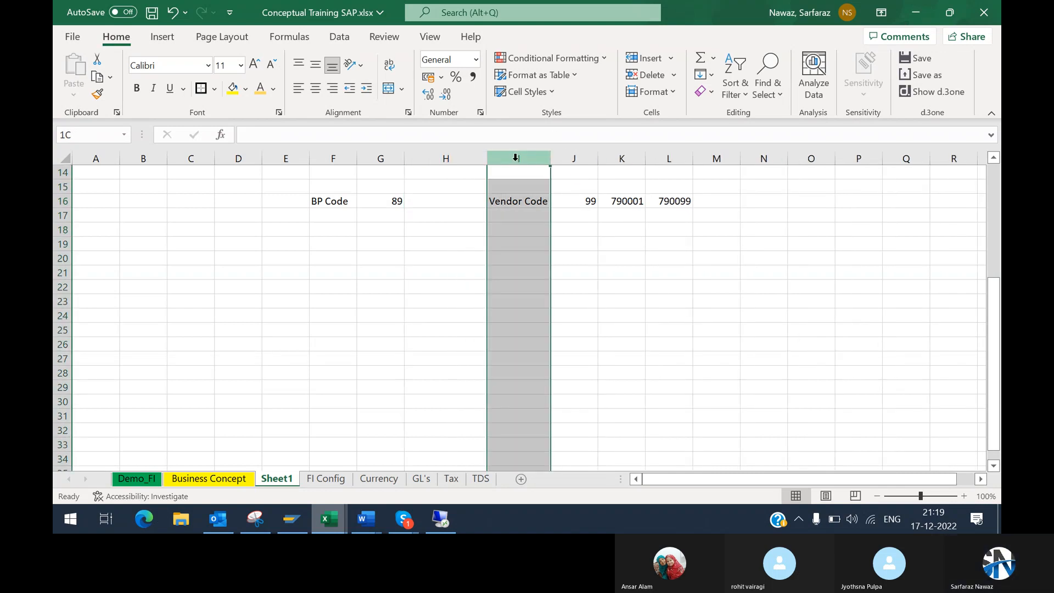
{"action": "key", "text": "ctrl+shift+plus"}
Step: Enter the BP number range limits, 100 in H16 and 199 in I16
{"action": "left_click", "coordinate": [441, 201]}
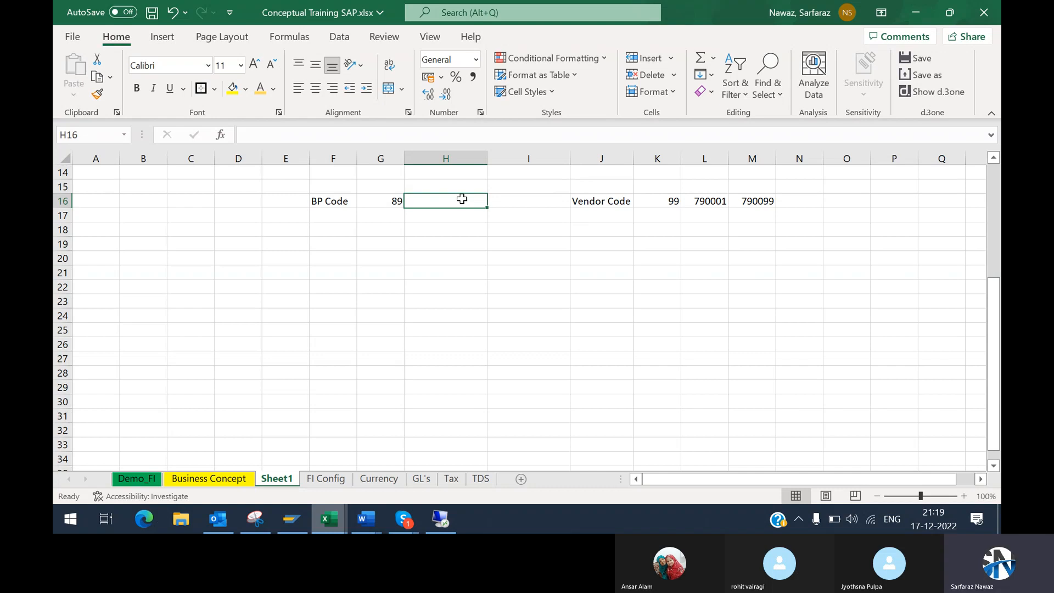
{"action": "type", "text": "100"}
{"action": "key", "text": "Tab"}
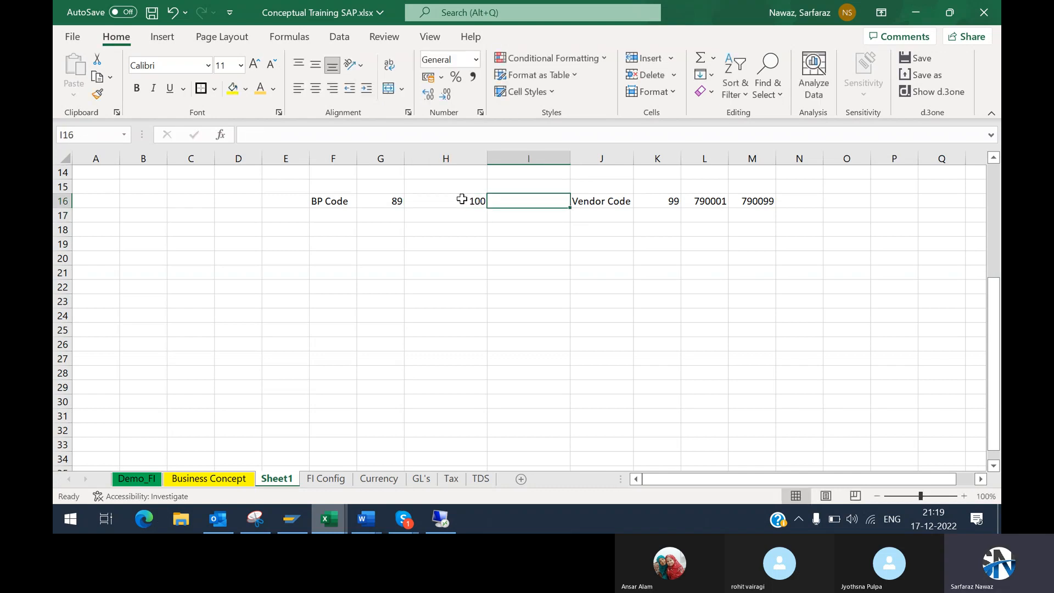
{"action": "type", "text": "99"}
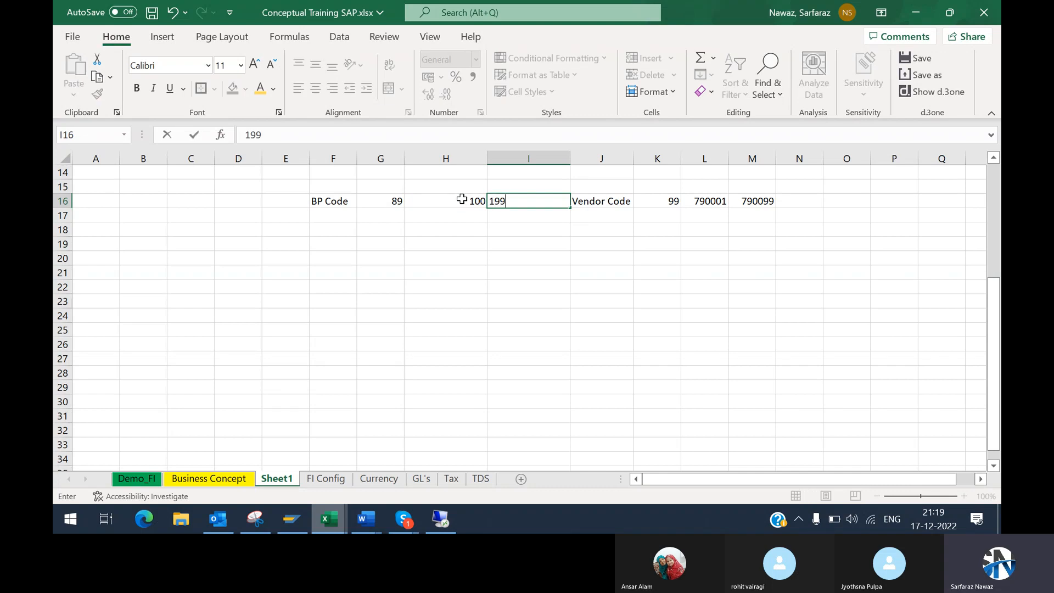
{"action": "key", "text": "Return"}
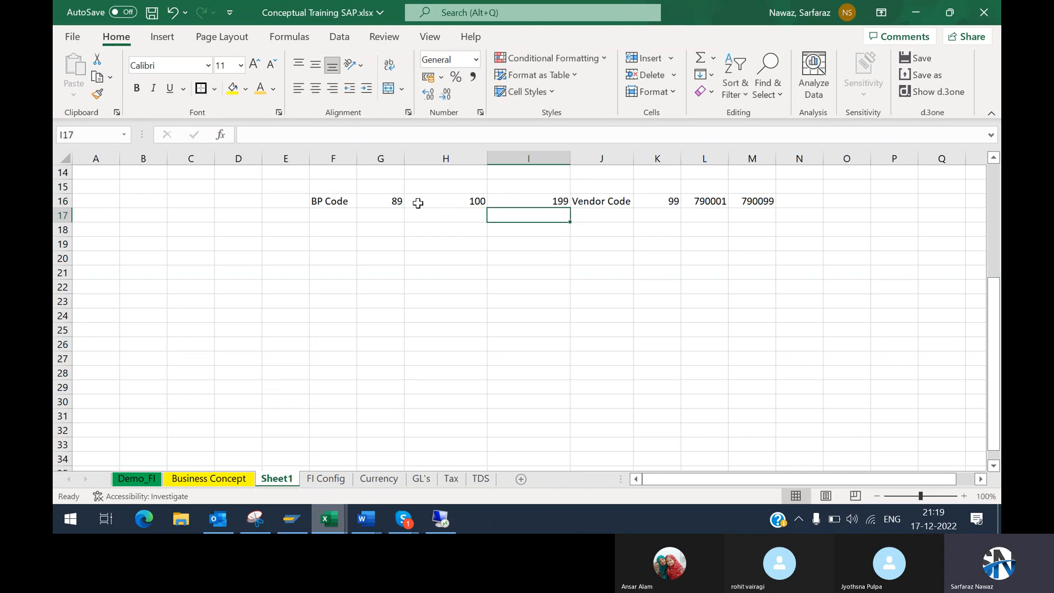
{"action": "left_click_drag", "start_coordinate": [323, 202], "coordinate": [460, 210]}
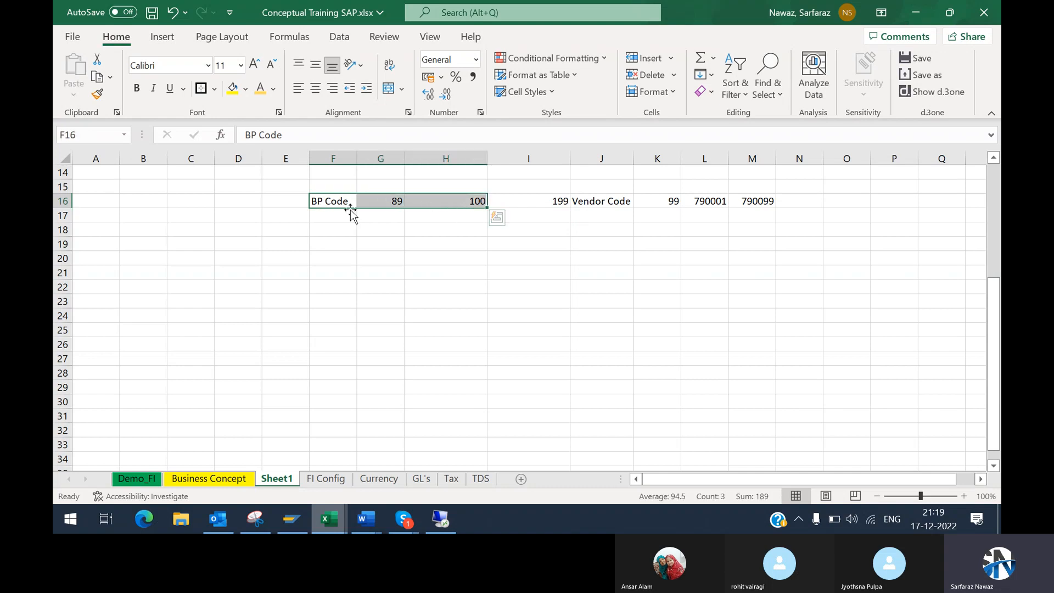
Step: Start an example row with "BP" in F19 and 89 in G19
{"action": "left_click", "coordinate": [336, 247]}
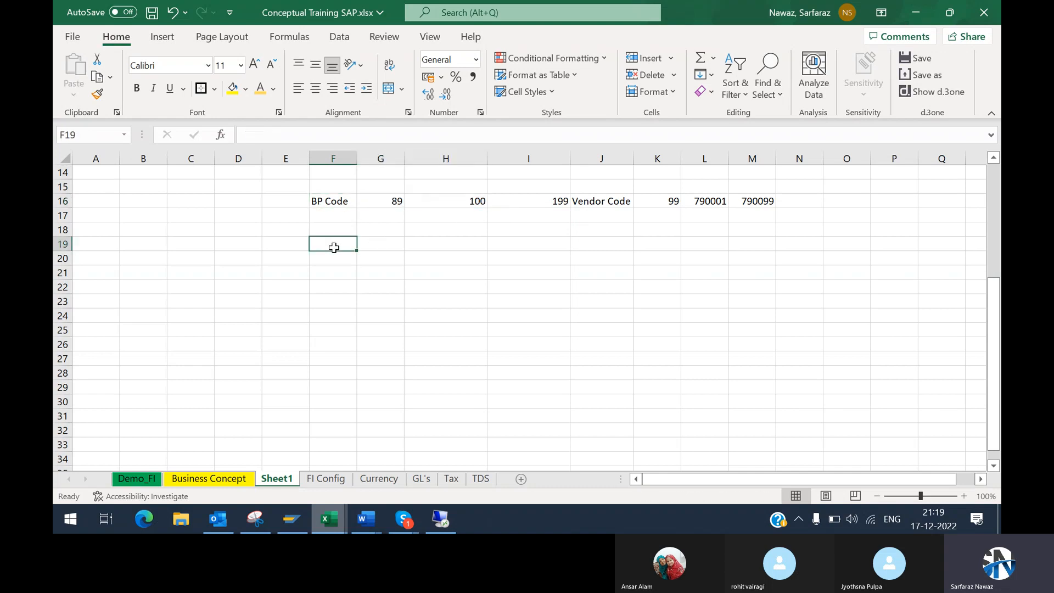
{"action": "type", "text": "BP"}
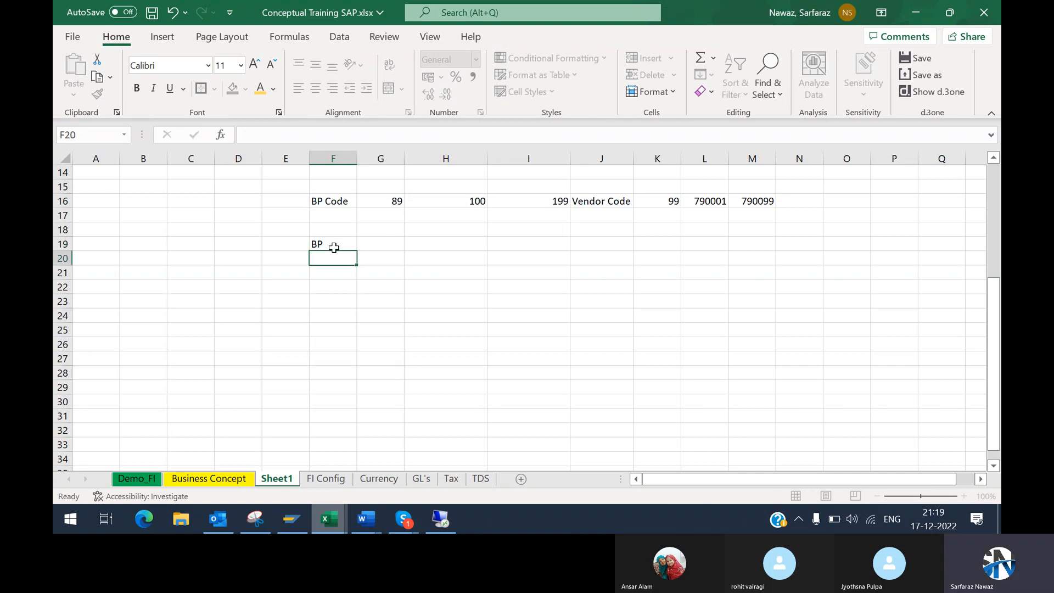
{"action": "key", "text": "Tab"}
{"action": "type", "text": "89"}
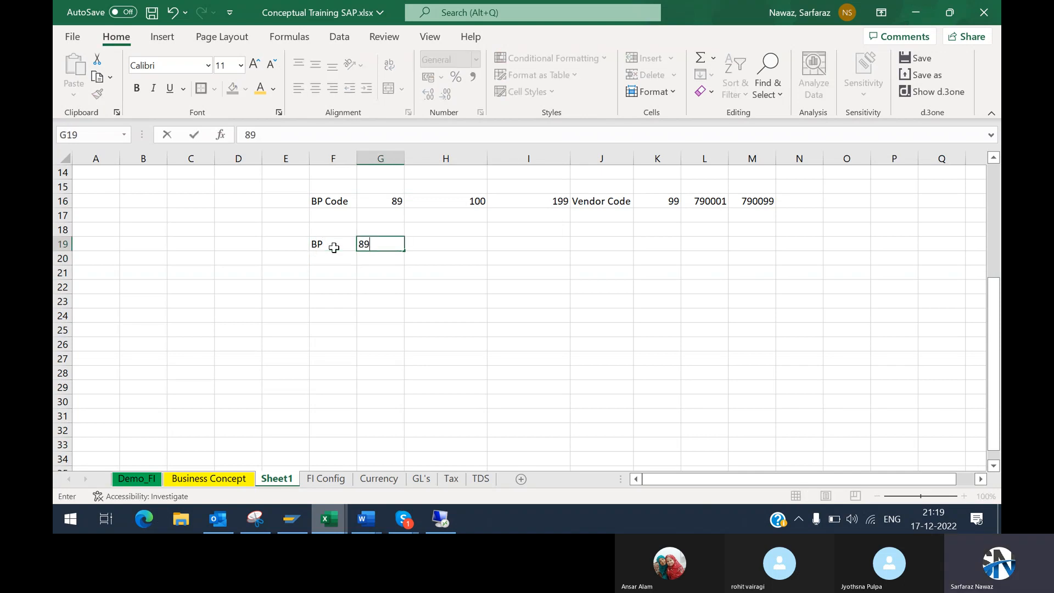
{"action": "key", "text": "Tab"}
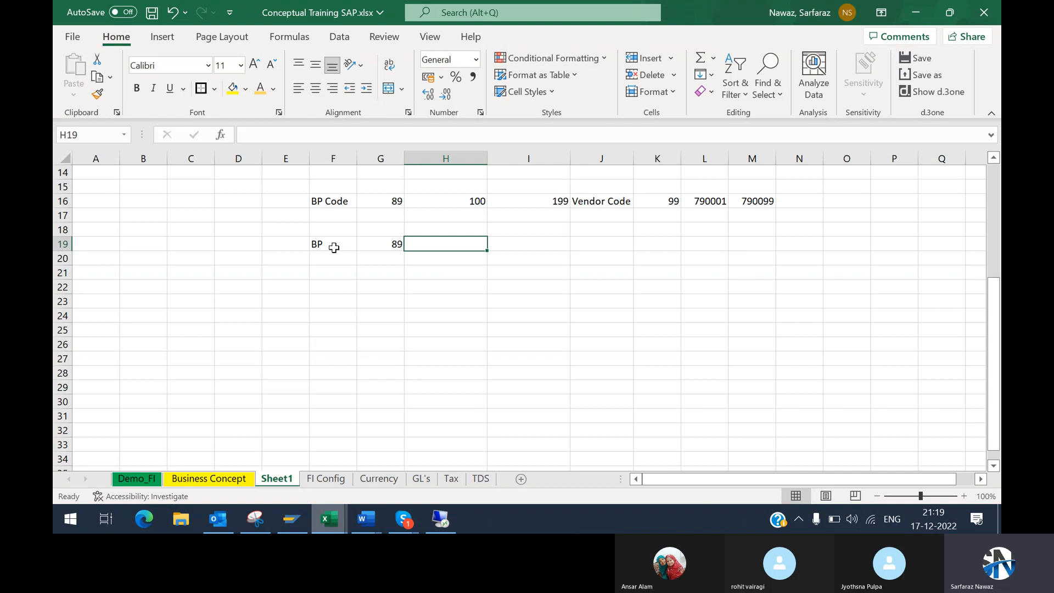
Step: Enter the label "Vendor Code" in cell J19 of the example row
{"action": "key", "text": "Tab"}
{"action": "key", "text": "Tab"}
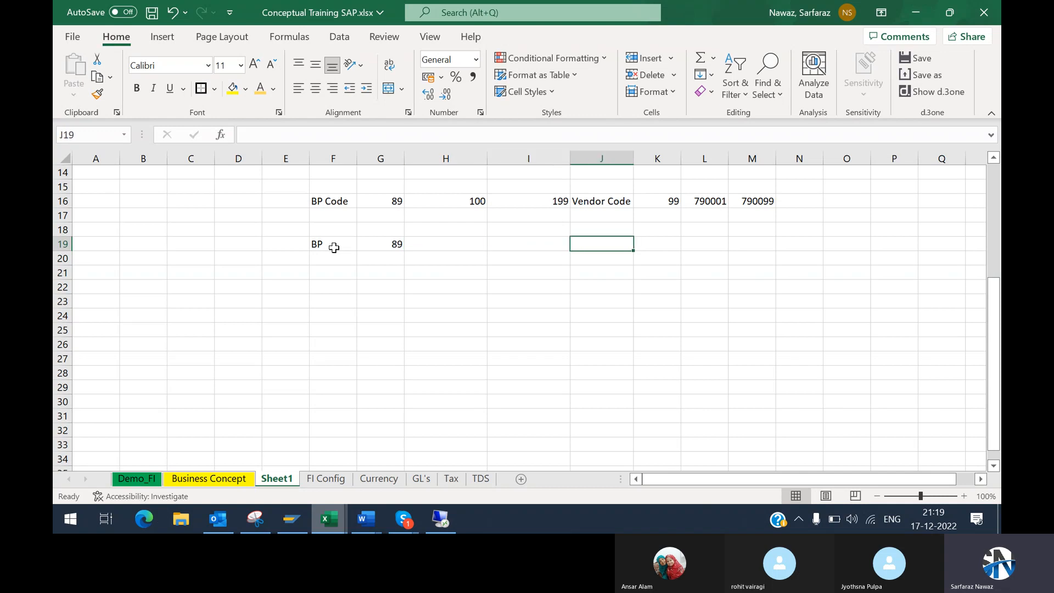
{"action": "type", "text": "Vendor Code"}
{"action": "key", "text": "Return"}
{"action": "key", "text": "Up"}
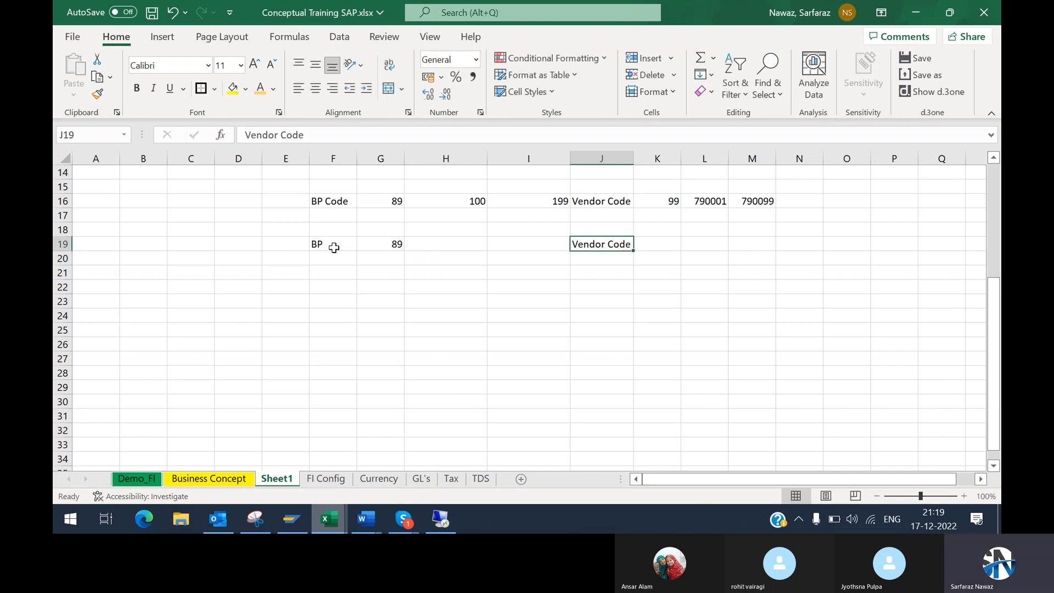
Step: Copy the vendor number 790001 from L16 into L19 and select the example row F19:L19
{"action": "key", "text": "Right"}
{"action": "key", "text": "Right"}
{"action": "key", "text": "Up"}
{"action": "key", "text": "Up"}
{"action": "key", "text": "ctrl+c"}
{"action": "key", "text": "Down"}
{"action": "key", "text": "Down"}
{"action": "key", "text": "Down"}
{"action": "key", "text": "Up"}
{"action": "key", "text": "Up"}
{"action": "key", "text": "Up"}
{"action": "key", "text": "Up"}
{"action": "key", "text": "ctrl+c"}
{"action": "key", "text": "Down"}
{"action": "key", "text": "Down"}
{"action": "key", "text": "Down"}
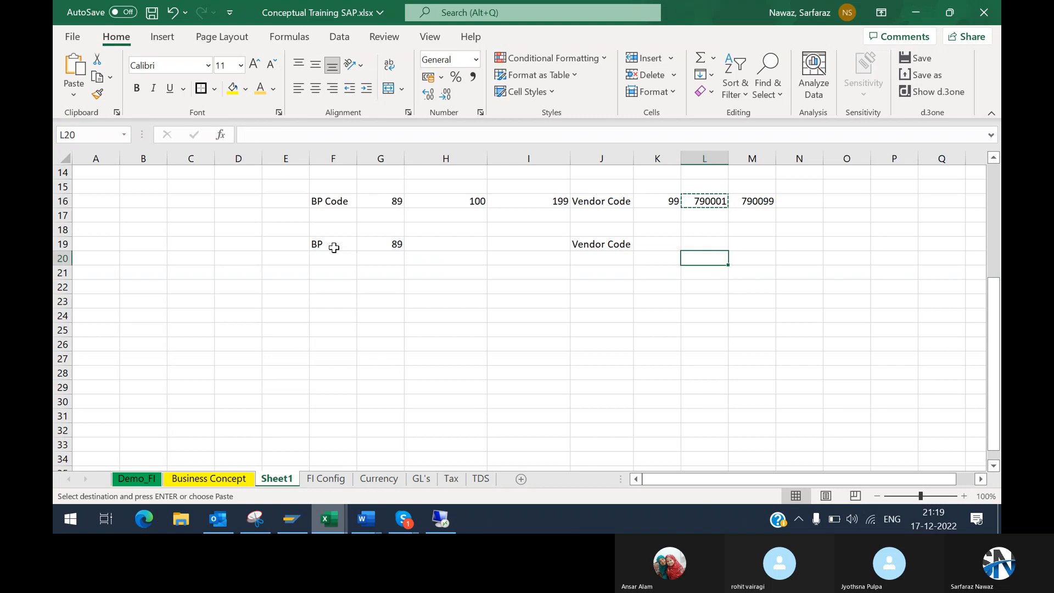
{"action": "key", "text": "Return"}
{"action": "left_click_drag", "start_coordinate": [320, 247], "coordinate": [694, 239]}
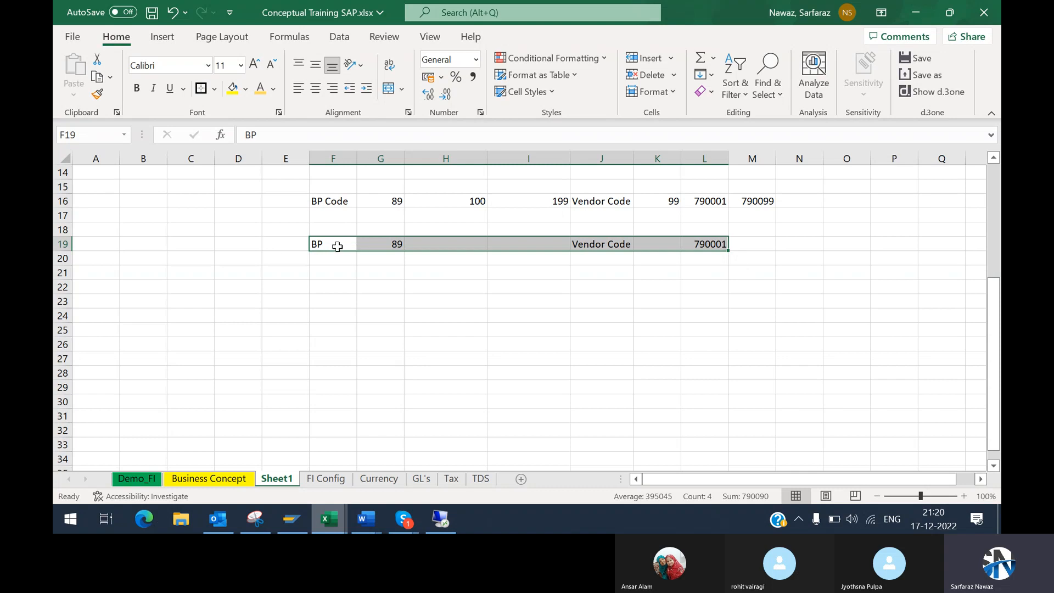
Step: Compare the BP entry in F19:G19 with the vendor code entry in J19:L19
{"action": "left_click_drag", "start_coordinate": [334, 245], "coordinate": [403, 244]}
{"action": "left_click_drag", "start_coordinate": [591, 242], "coordinate": [722, 247]}
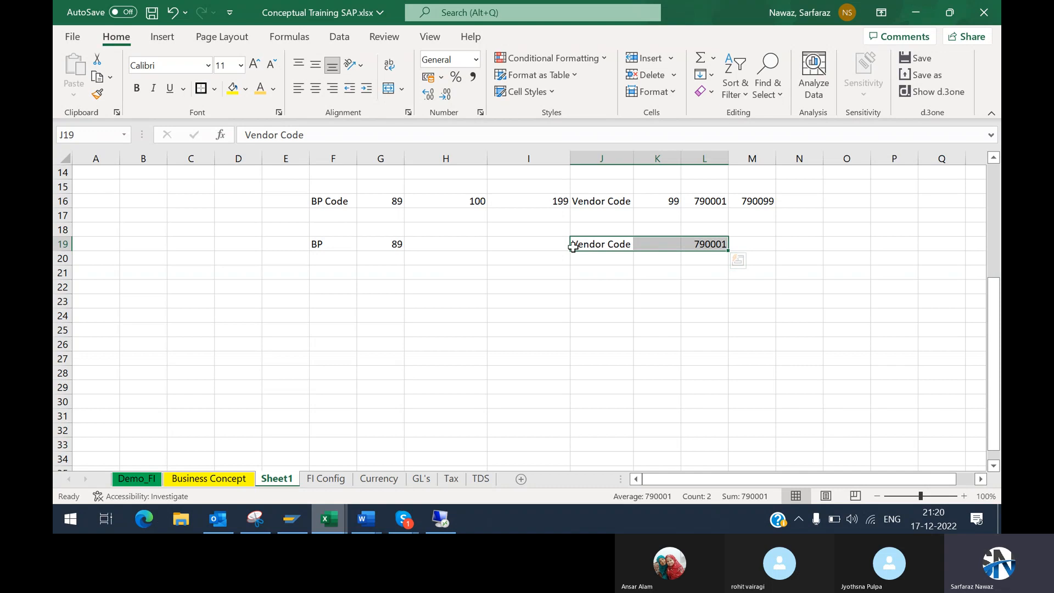
{"action": "left_click_drag", "start_coordinate": [573, 244], "coordinate": [696, 247]}
{"action": "left_click_drag", "start_coordinate": [697, 247], "coordinate": [722, 242]}
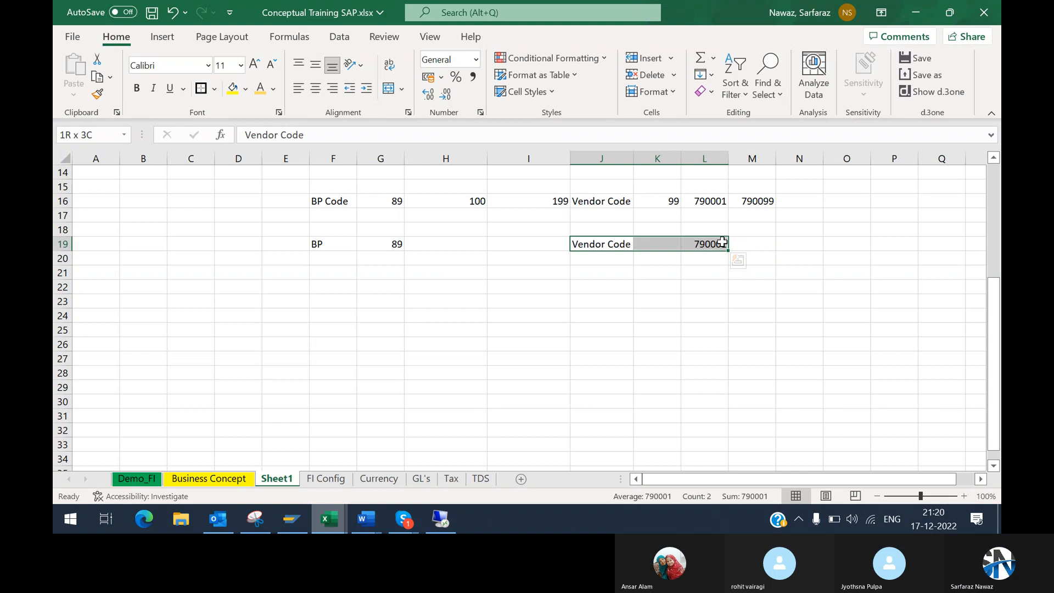
{"action": "left_click", "coordinate": [376, 245]}
{"action": "mouse_move", "coordinate": [376, 246]}
{"action": "left_mouse_down"}
{"action": "mouse_move", "coordinate": [418, 236]}
{"action": "mouse_move", "coordinate": [318, 245]}
{"action": "mouse_move", "coordinate": [393, 247]}
{"action": "mouse_move", "coordinate": [381, 245]}
{"action": "left_mouse_up"}
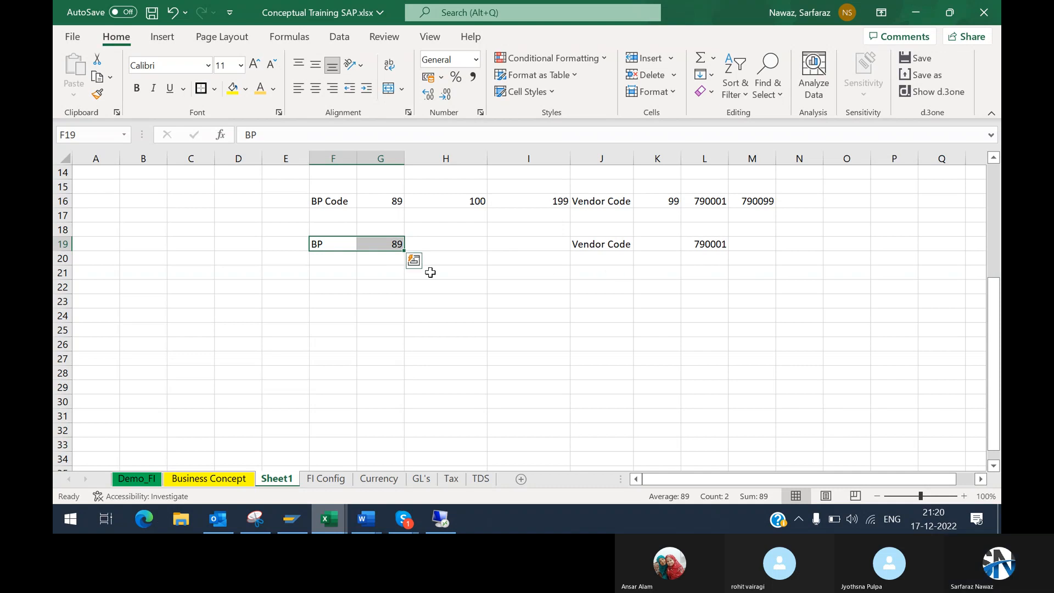
Step: Add a customer line under the vendor code, with "Customer" in J20 and 980001 in L20
{"action": "left_click", "coordinate": [592, 255]}
{"action": "type", "text": "Custome"}
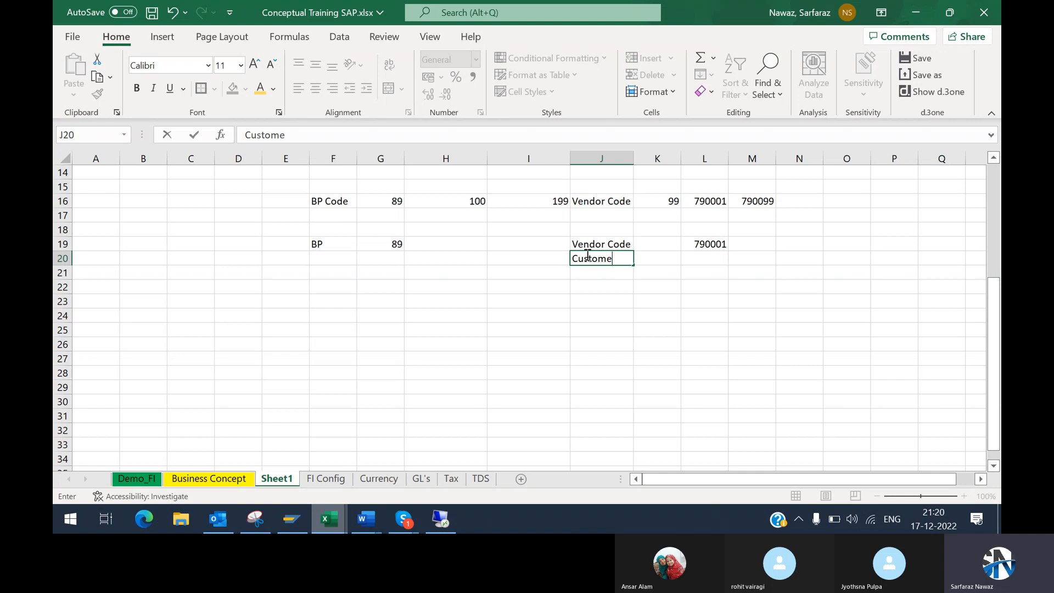
{"action": "type", "text": "r"}
{"action": "key", "text": "Return"}
{"action": "key", "text": "Up"}
{"action": "key", "text": "Right"}
{"action": "key", "text": "Right"}
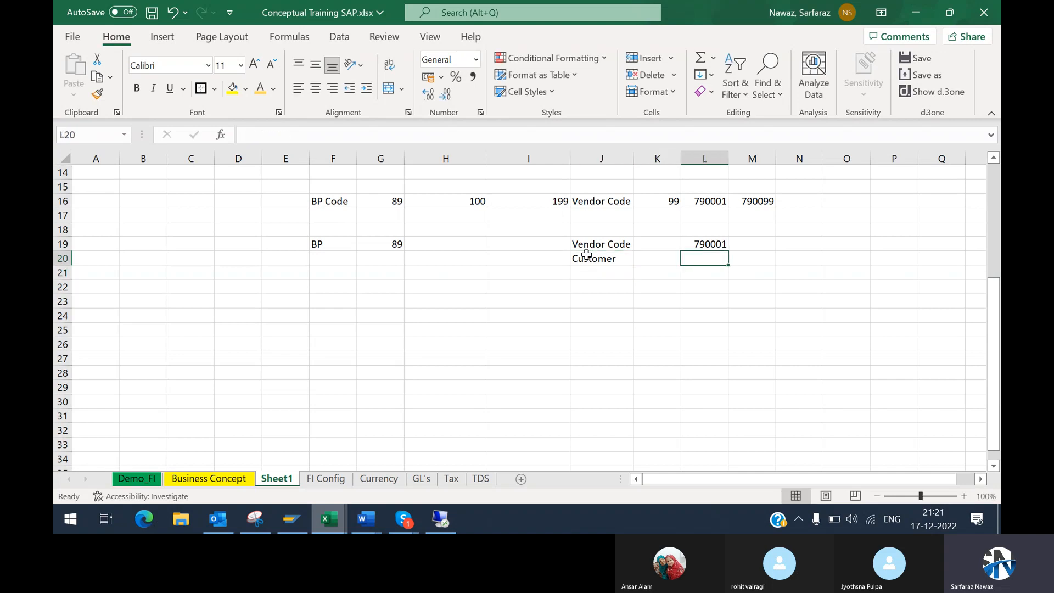
{"action": "type", "text": "98"}
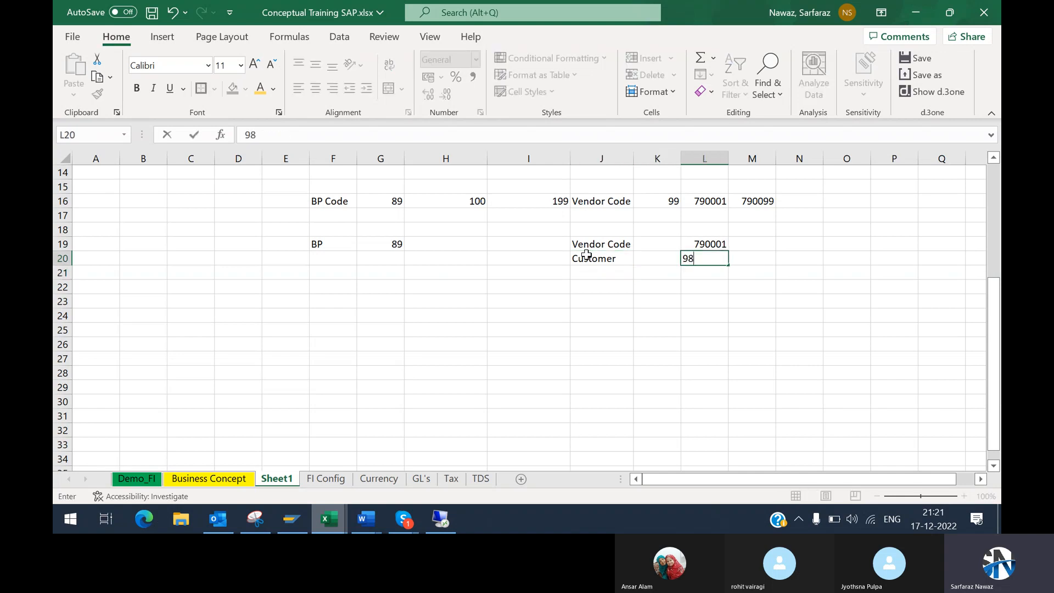
{"action": "type", "text": "0001"}
{"action": "key", "text": "Return"}
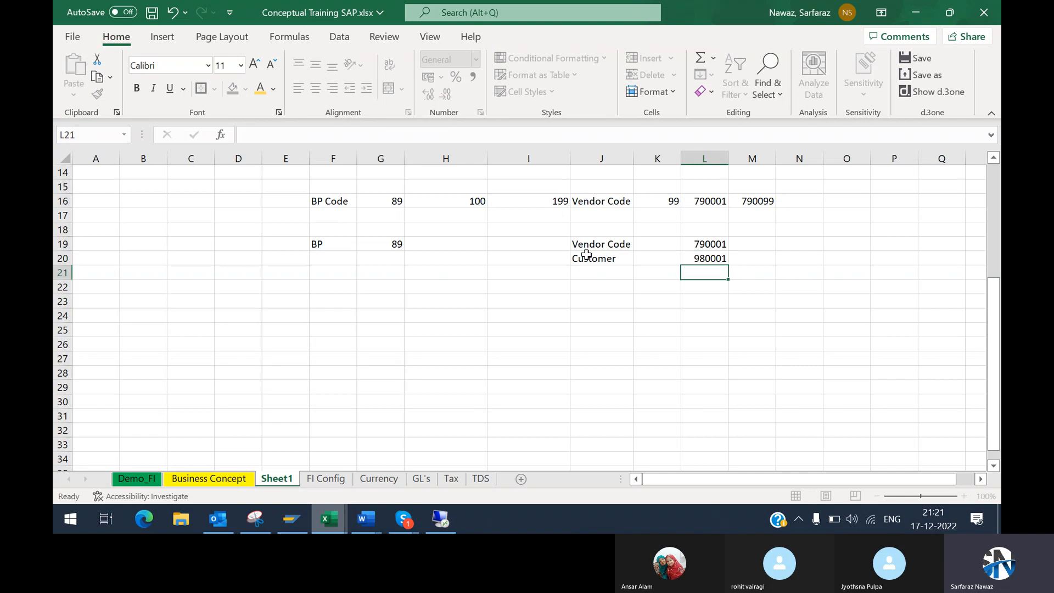
Step: Review the example block F19:L20 linking the BP to its vendor and customer codes
{"action": "left_click_drag", "start_coordinate": [348, 244], "coordinate": [395, 244]}
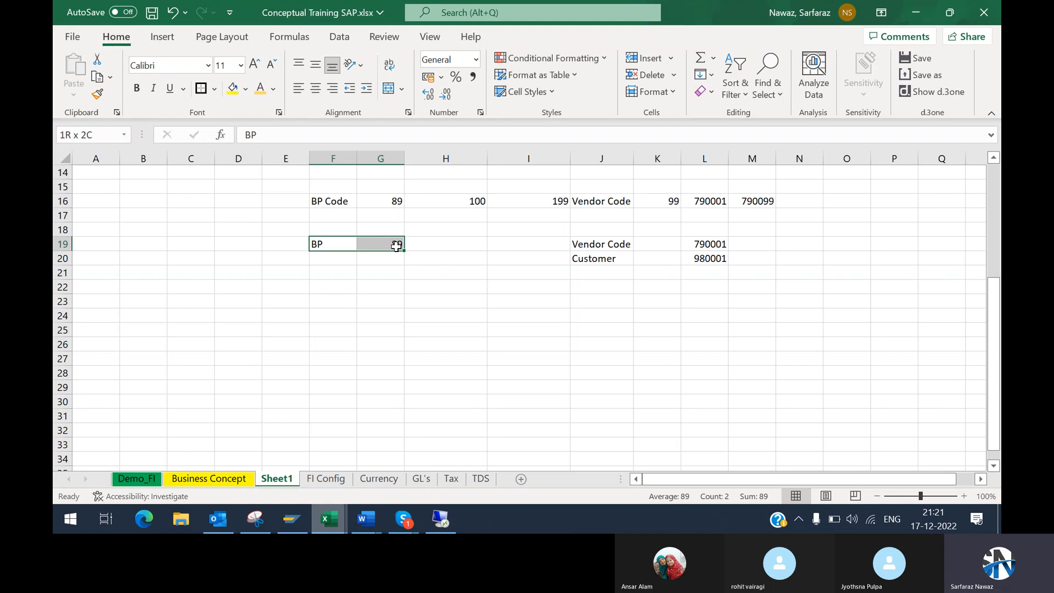
{"action": "left_click_drag", "start_coordinate": [395, 244], "coordinate": [710, 255]}
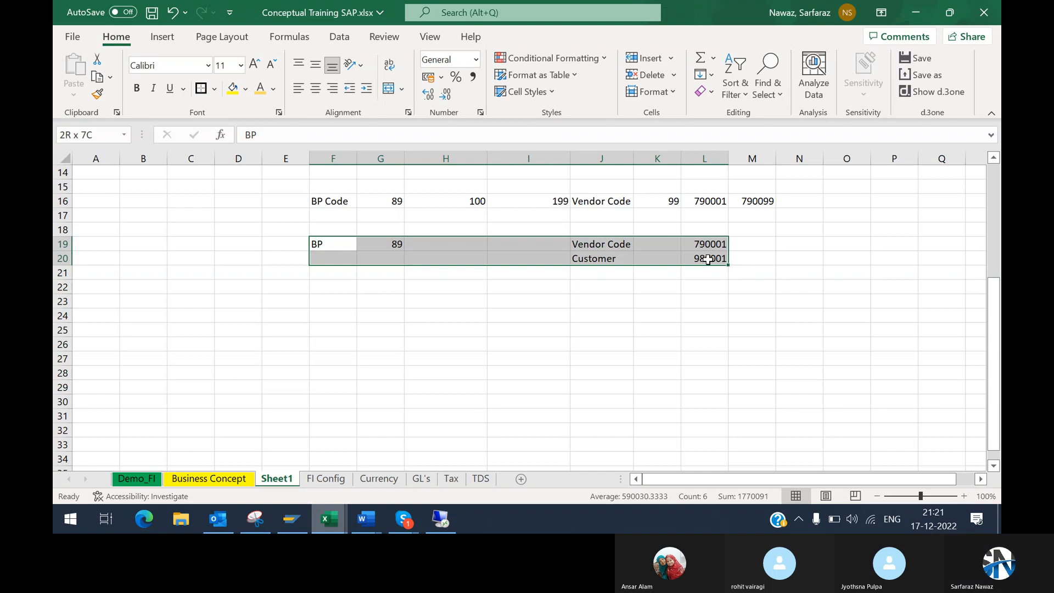
{"action": "left_click_drag", "start_coordinate": [708, 259], "coordinate": [708, 259]}
{"action": "left_click", "coordinate": [701, 244]}
Step: Switch to the SAP remote desktop and open the vendor invoice entry transaction FB60 in a new session
{"action": "mouse_move", "coordinate": [441, 519]}
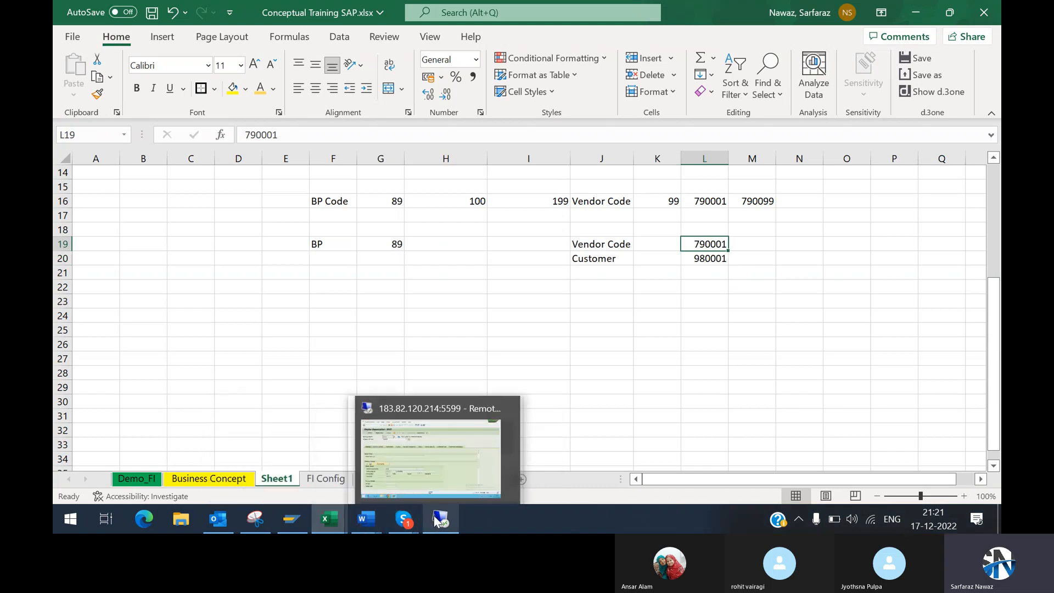
{"action": "left_click", "coordinate": [449, 466]}
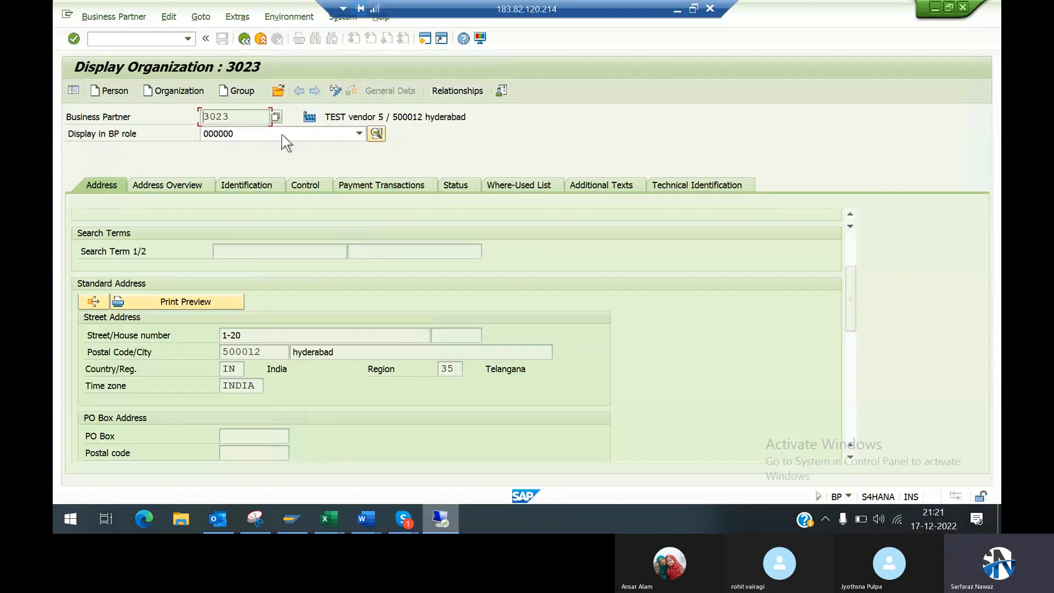
{"action": "left_click", "coordinate": [427, 41]}
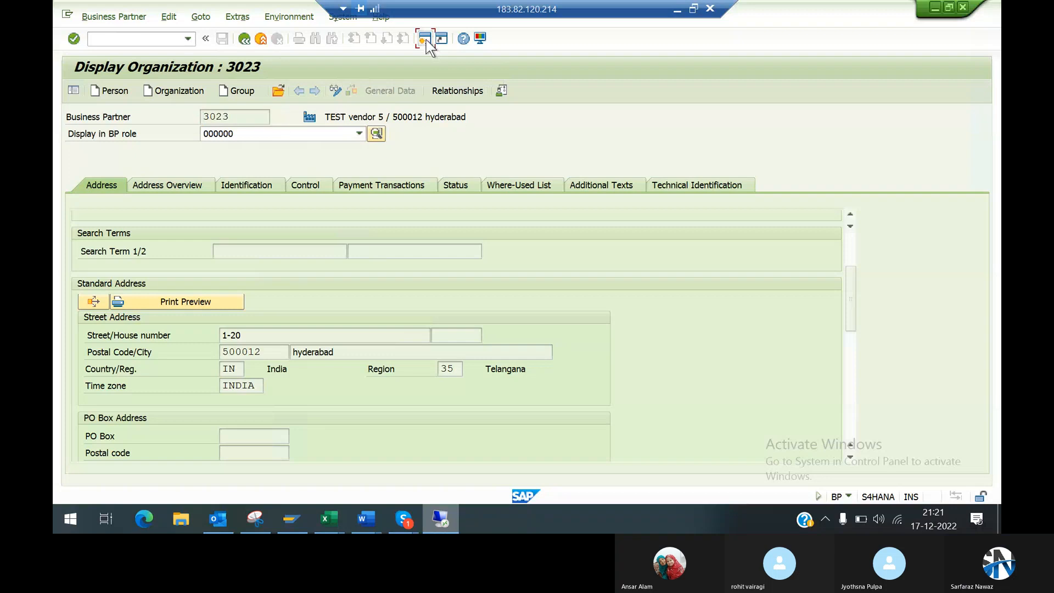
{"action": "type", "text": "fb60"}
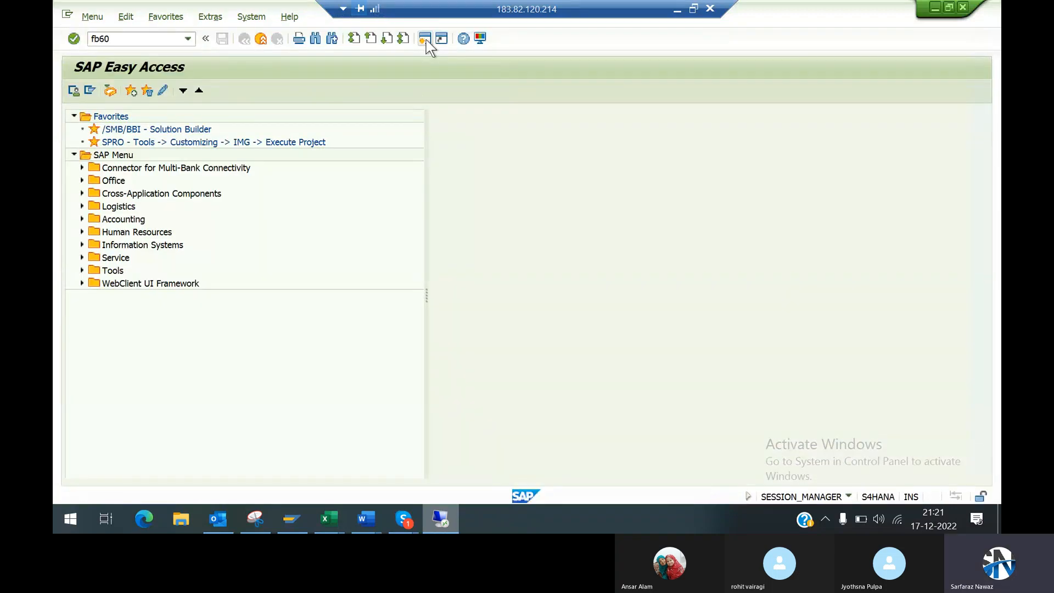
{"action": "key", "text": "Return"}
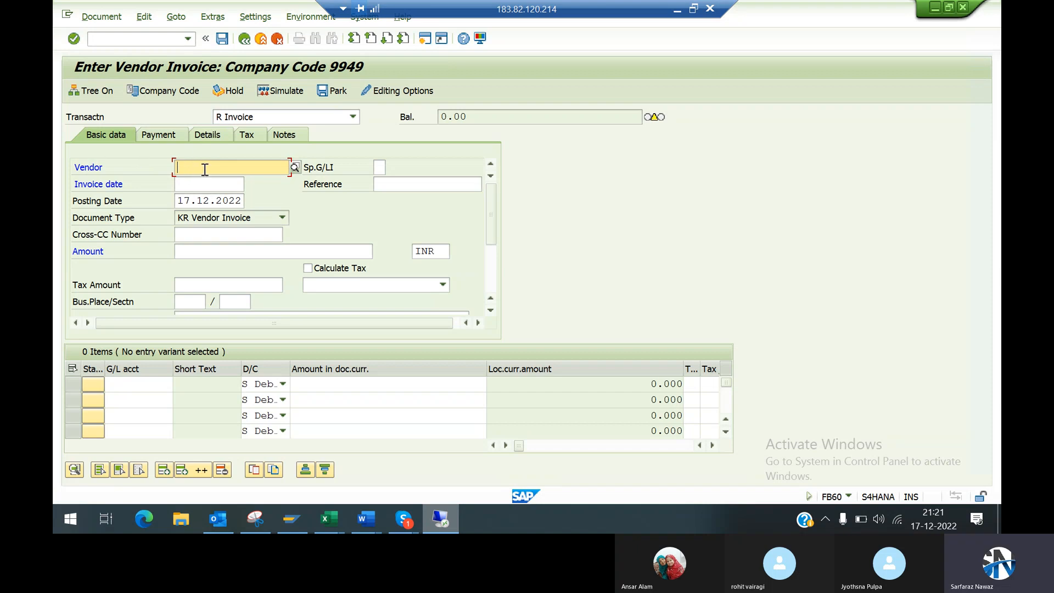
Step: Return to the Excel sheet and compare the BP number in G19 with the vendor and customer codes in L19:L20
{"action": "left_click", "coordinate": [678, 11]}
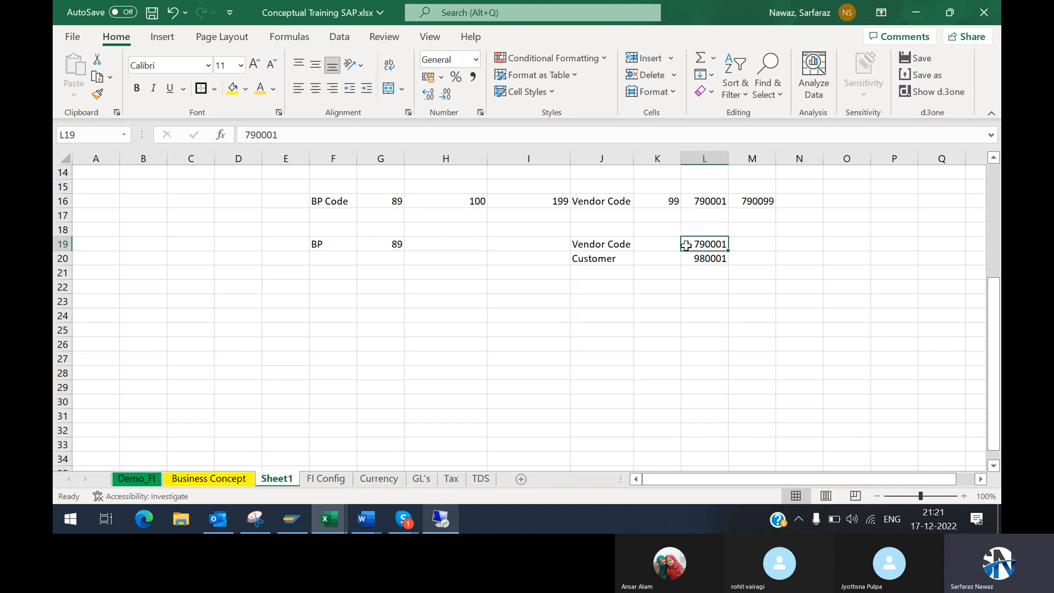
{"action": "left_click_drag", "start_coordinate": [687, 245], "coordinate": [690, 260]}
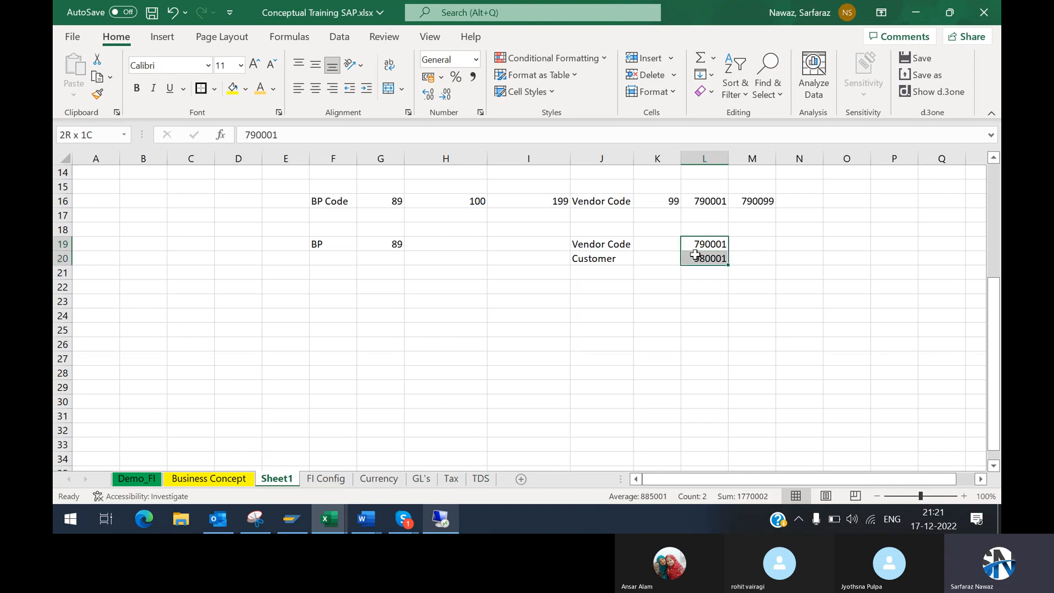
{"action": "left_click_drag", "start_coordinate": [695, 255], "coordinate": [694, 255]}
{"action": "left_click", "coordinate": [708, 243]}
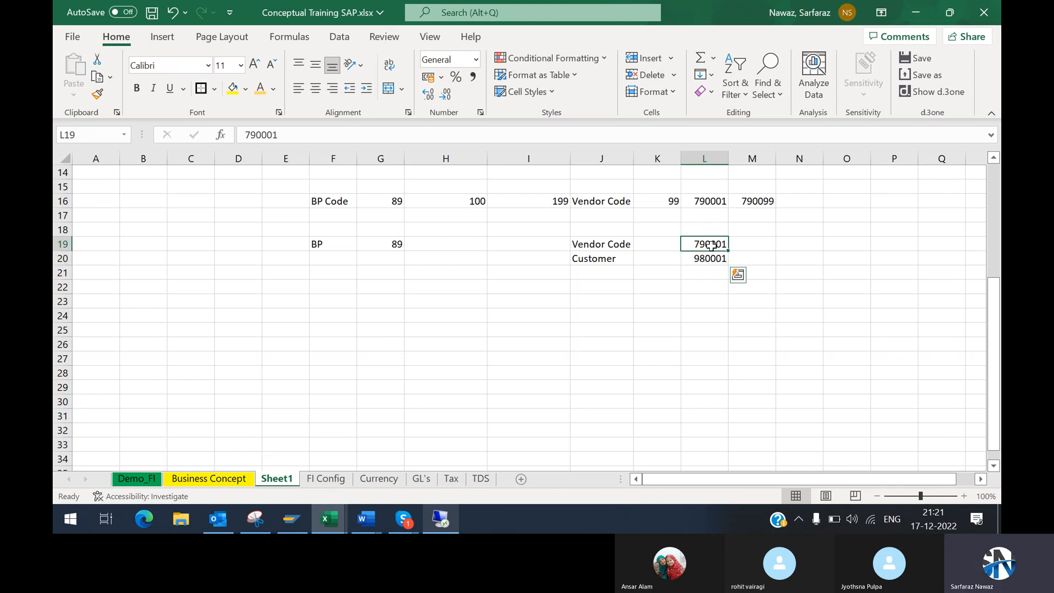
{"action": "left_click", "coordinate": [362, 247]}
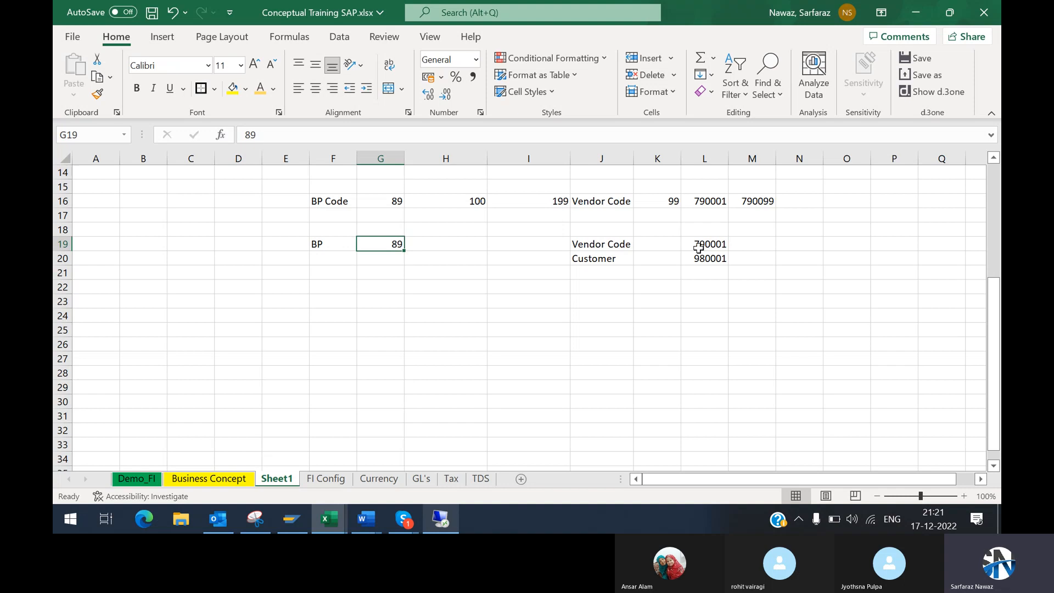
{"action": "left_click", "coordinate": [698, 247]}
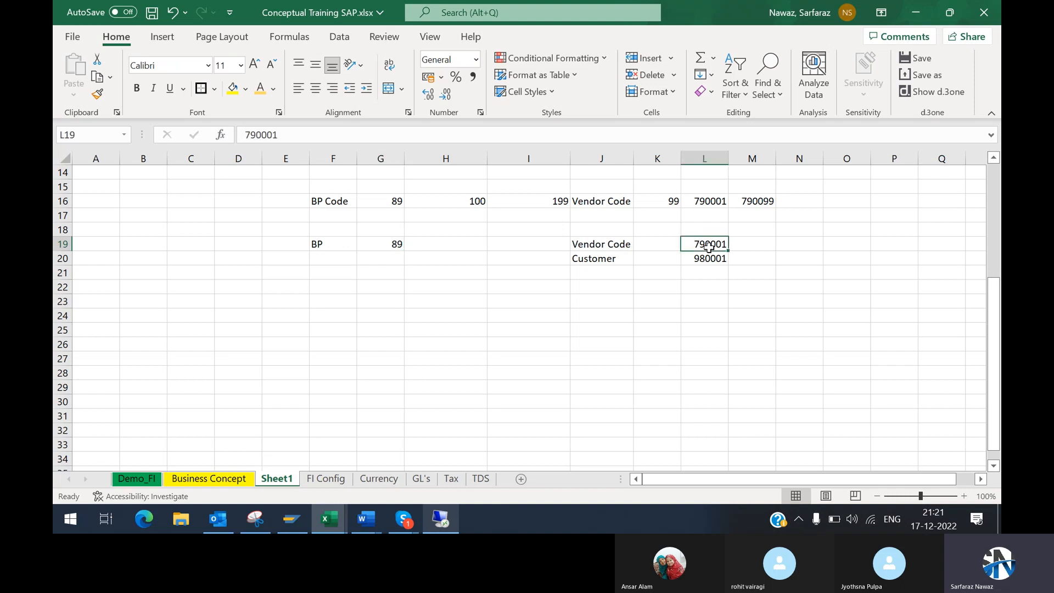
{"action": "left_click", "coordinate": [389, 245]}
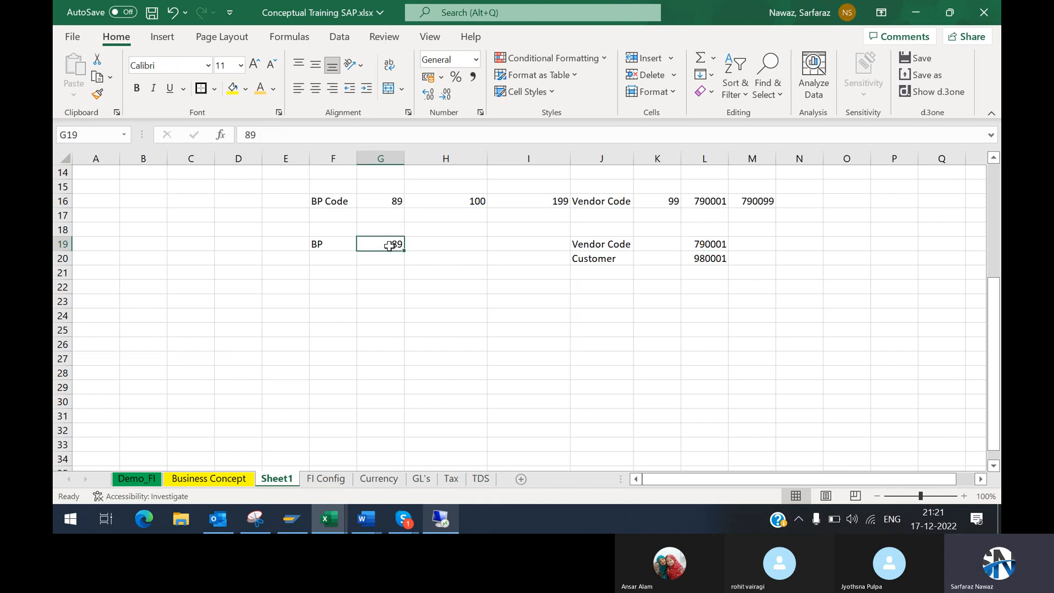
{"action": "left_click", "coordinate": [338, 248]}
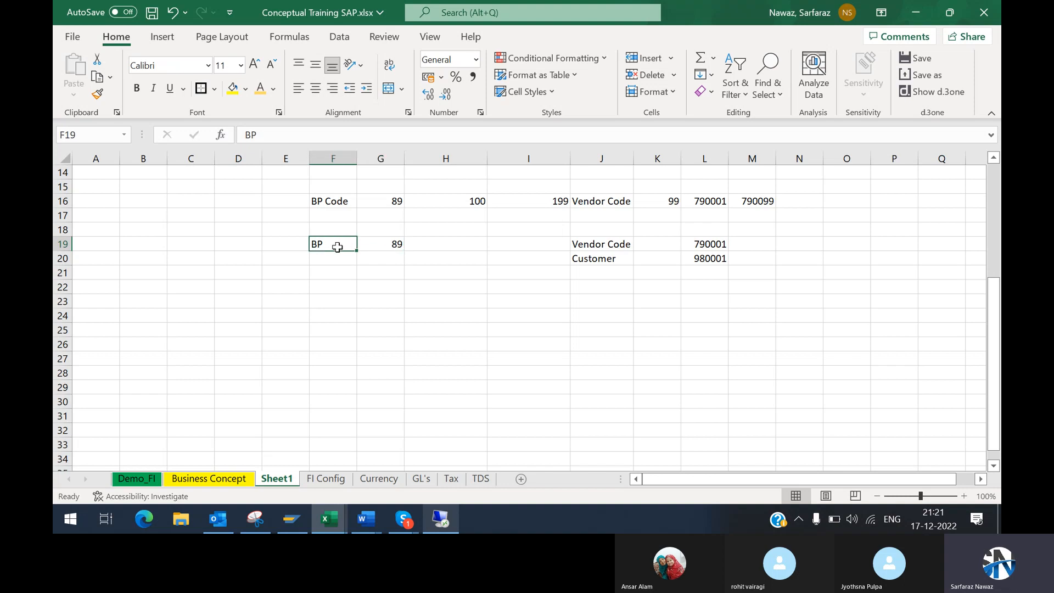
{"action": "left_click", "coordinate": [378, 248]}
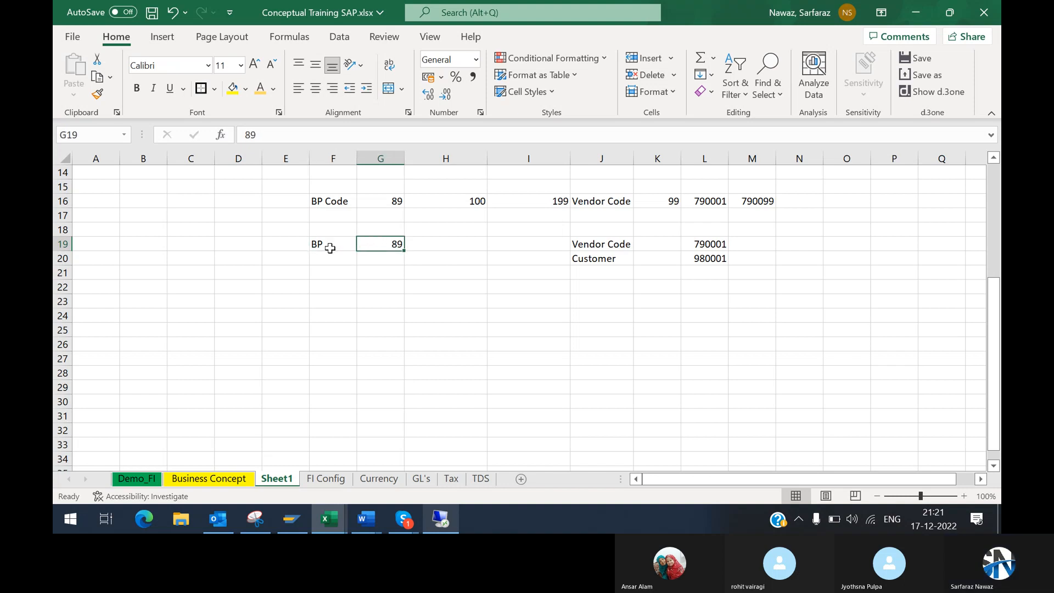
{"action": "left_click", "coordinate": [328, 247]}
{"action": "left_click_drag", "start_coordinate": [703, 245], "coordinate": [317, 244]}
{"action": "left_click", "coordinate": [378, 245]}
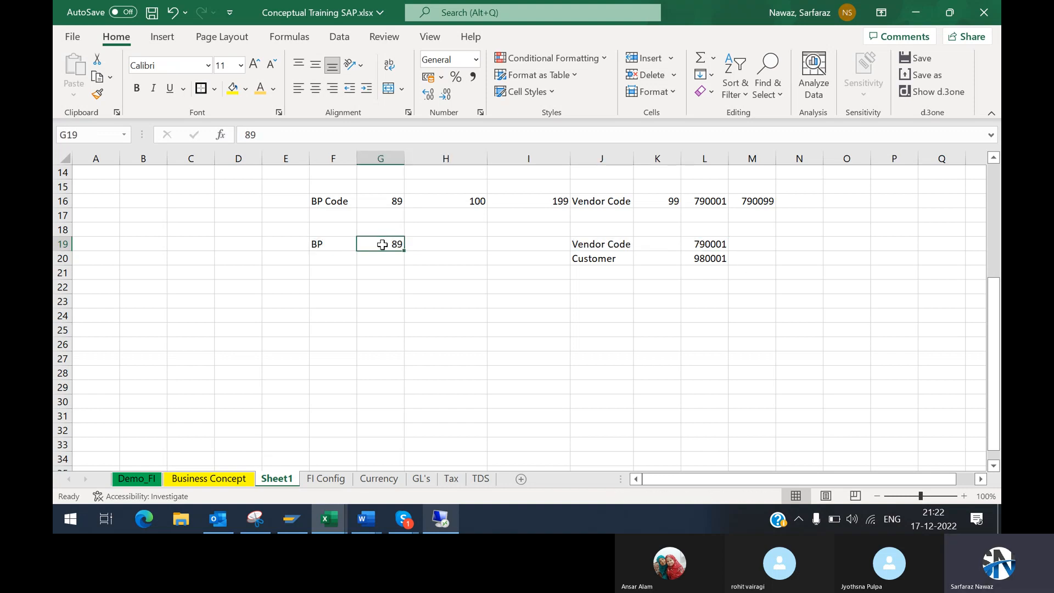
{"action": "left_click_drag", "start_coordinate": [326, 246], "coordinate": [391, 244]}
{"action": "left_click", "coordinate": [391, 244]}
{"action": "left_click", "coordinate": [624, 246]}
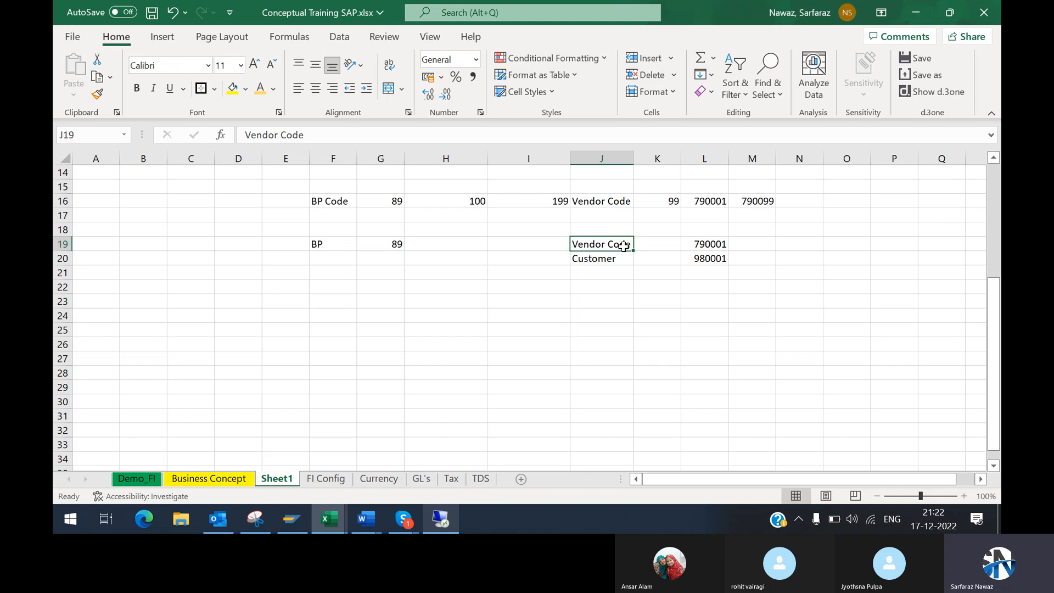
{"action": "left_click", "coordinate": [707, 247]}
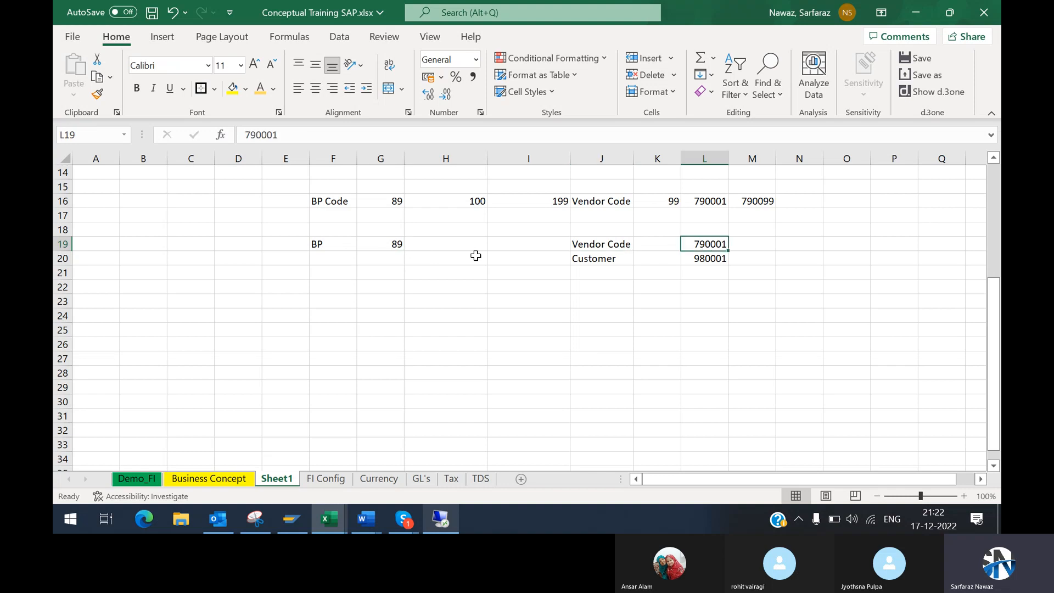
{"action": "left_click", "coordinate": [367, 242]}
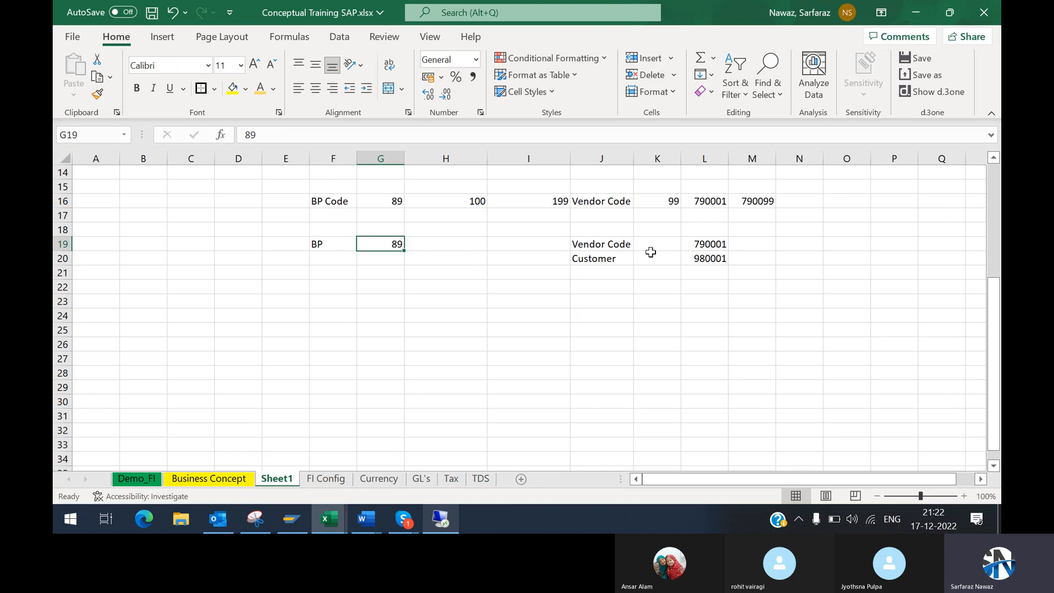
Step: Copy the vendor code 790001 from L19 into G19 as the BP number
{"action": "left_click", "coordinate": [717, 245]}
{"action": "key", "text": "ctrl+c"}
{"action": "key", "text": "Left"}
{"action": "key", "text": "Left"}
{"action": "key", "text": "Left"}
{"action": "key", "text": "Left"}
{"action": "key", "text": "Left"}
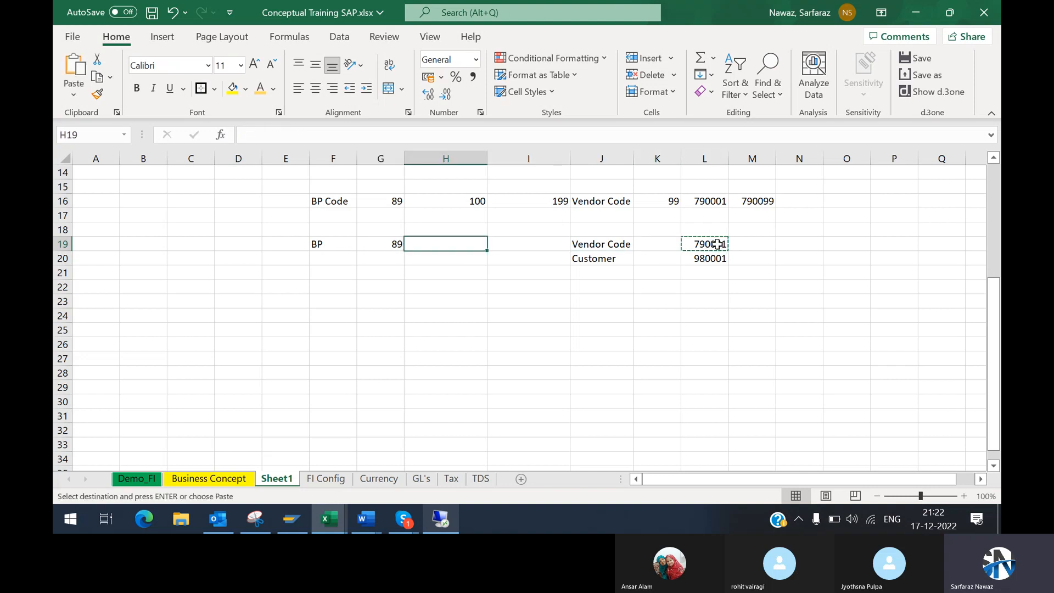
{"action": "key", "text": "Return"}
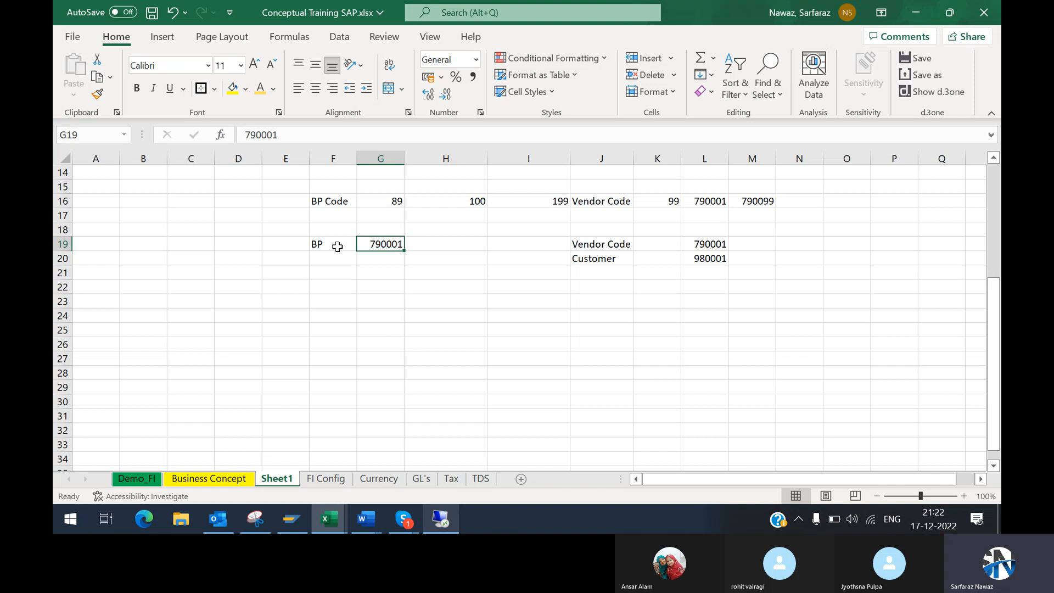
Step: Examine how the BP number in G19 relates to the vendor code in L19 and the customer code in L20
{"action": "left_click", "coordinate": [701, 253]}
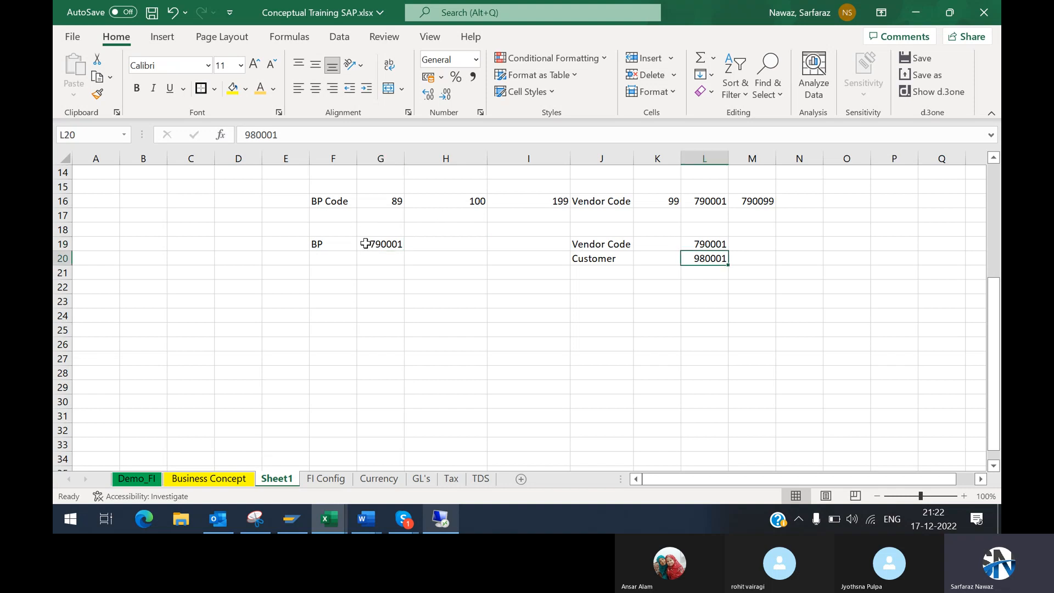
{"action": "left_click_drag", "start_coordinate": [360, 242], "coordinate": [457, 253]}
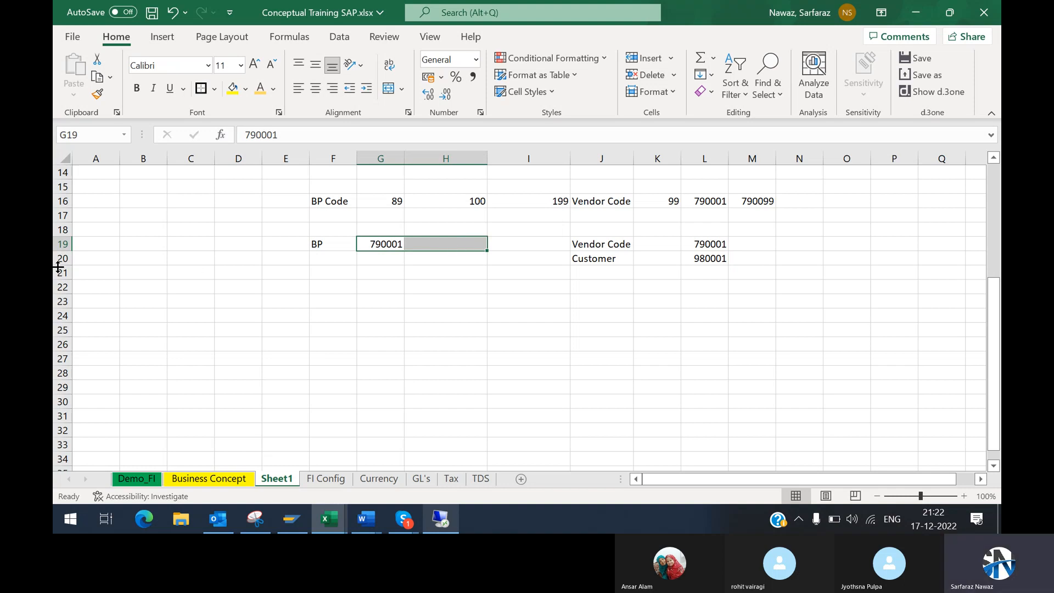
{"action": "left_click_drag", "start_coordinate": [65, 243], "coordinate": [283, 244]}
{"action": "left_click", "coordinate": [283, 243]}
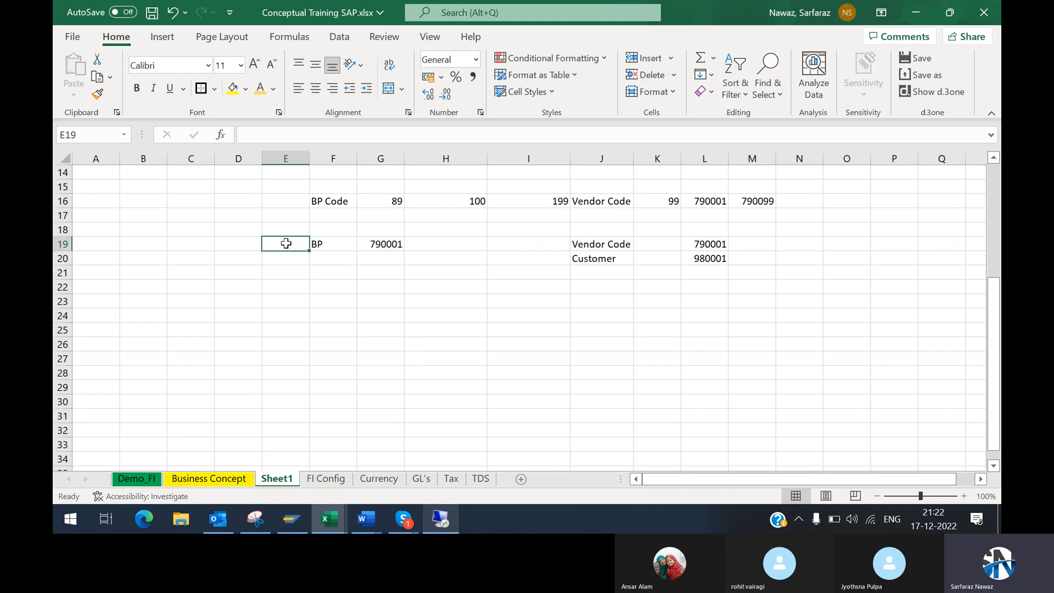
{"action": "left_click", "coordinate": [333, 244]}
{"action": "left_click_drag", "start_coordinate": [333, 244], "coordinate": [607, 242]}
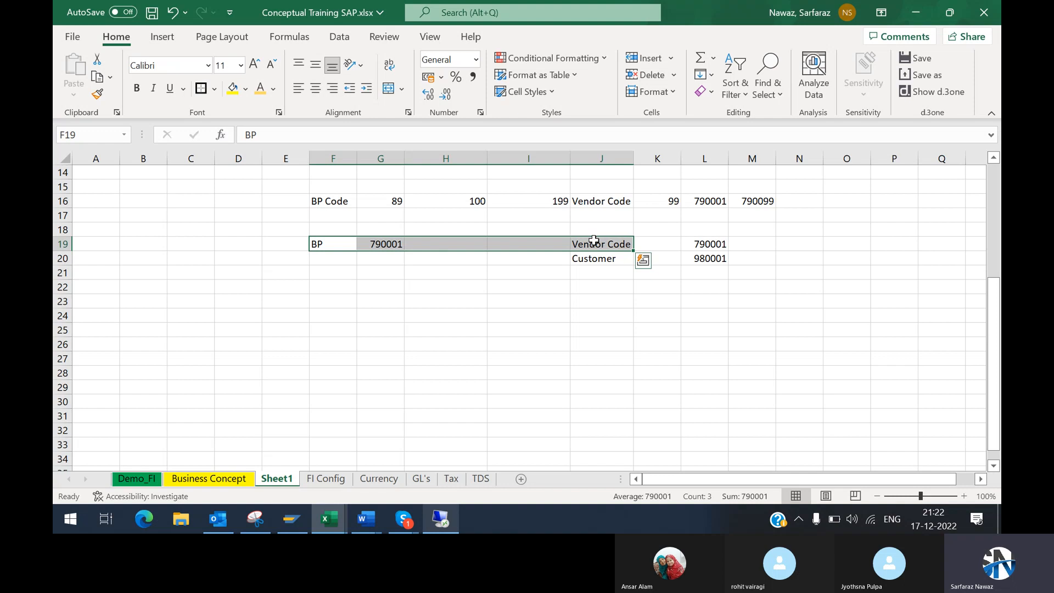
{"action": "left_click", "coordinate": [698, 246]}
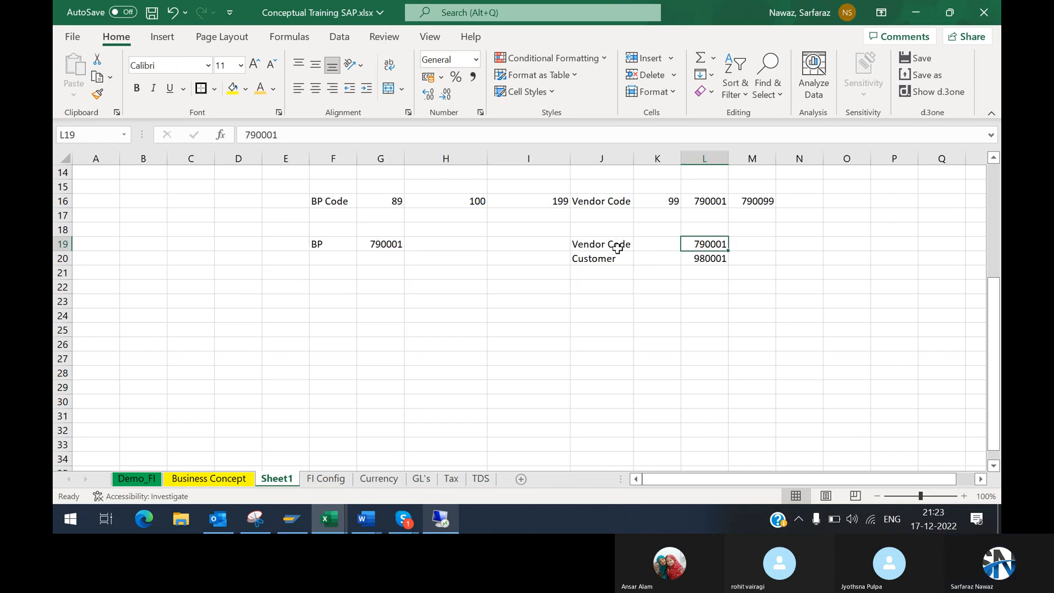
{"action": "left_click_drag", "start_coordinate": [618, 245], "coordinate": [698, 243]}
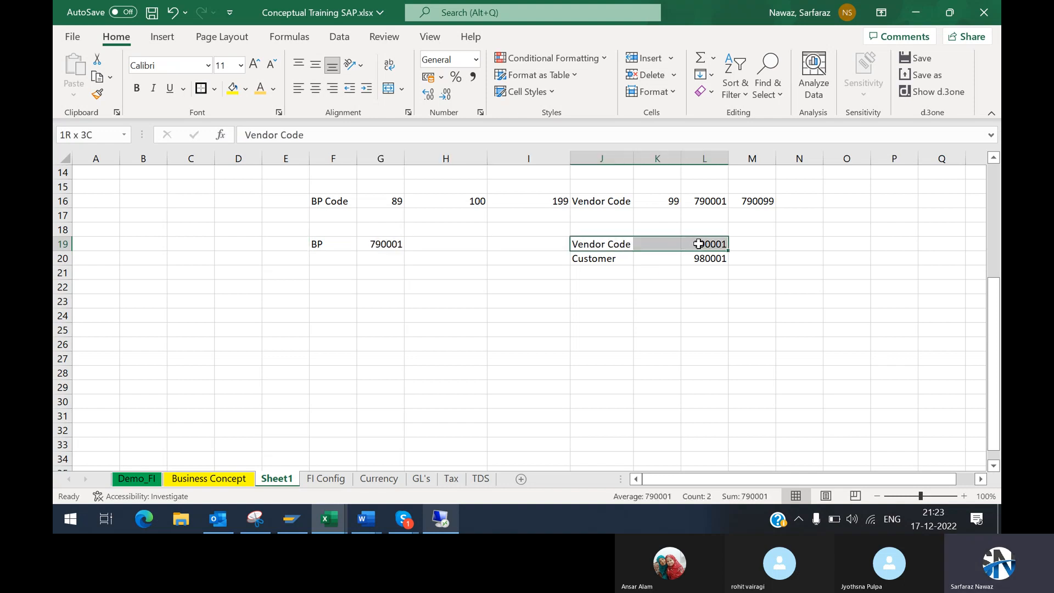
{"action": "left_click", "coordinate": [403, 244]}
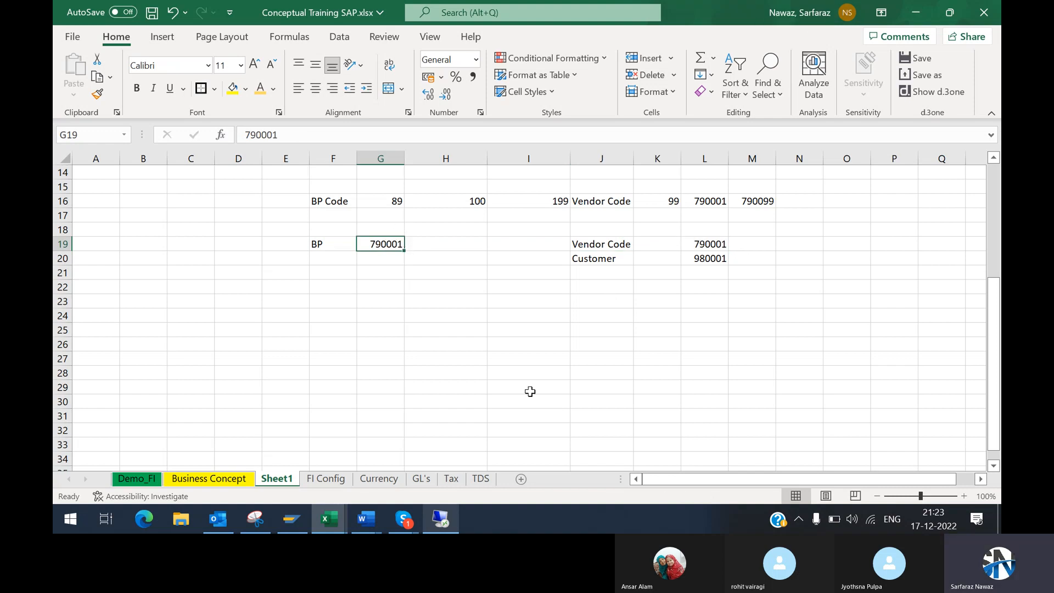
Step: Switch to the Accounts Payable and Accounts Receivable Word document and read item 4 on creating the BP number range, including its configuration path
{"action": "mouse_move", "coordinate": [441, 519]}
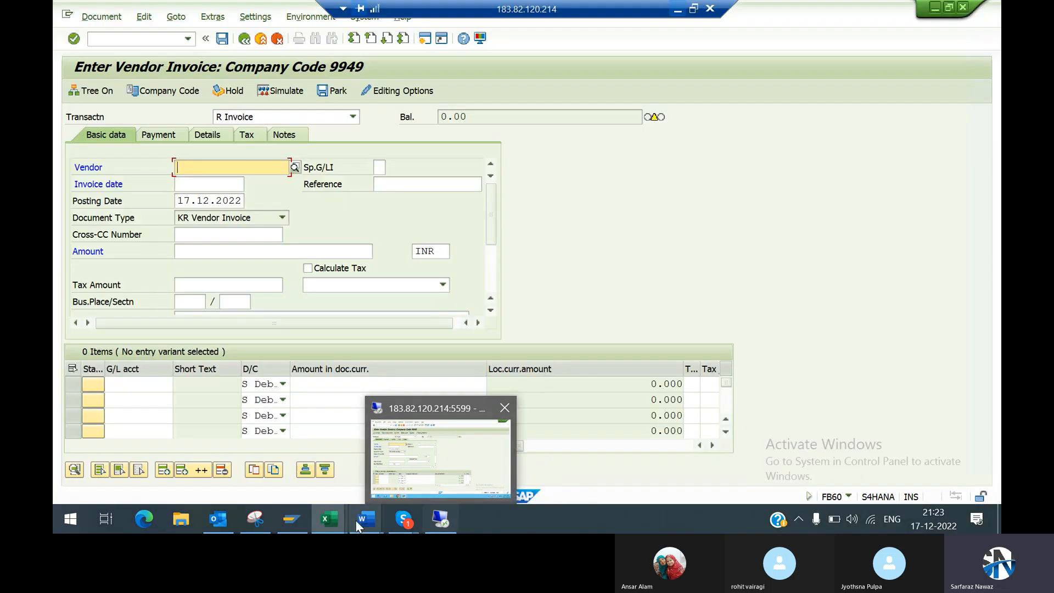
{"action": "mouse_move", "coordinate": [369, 529]}
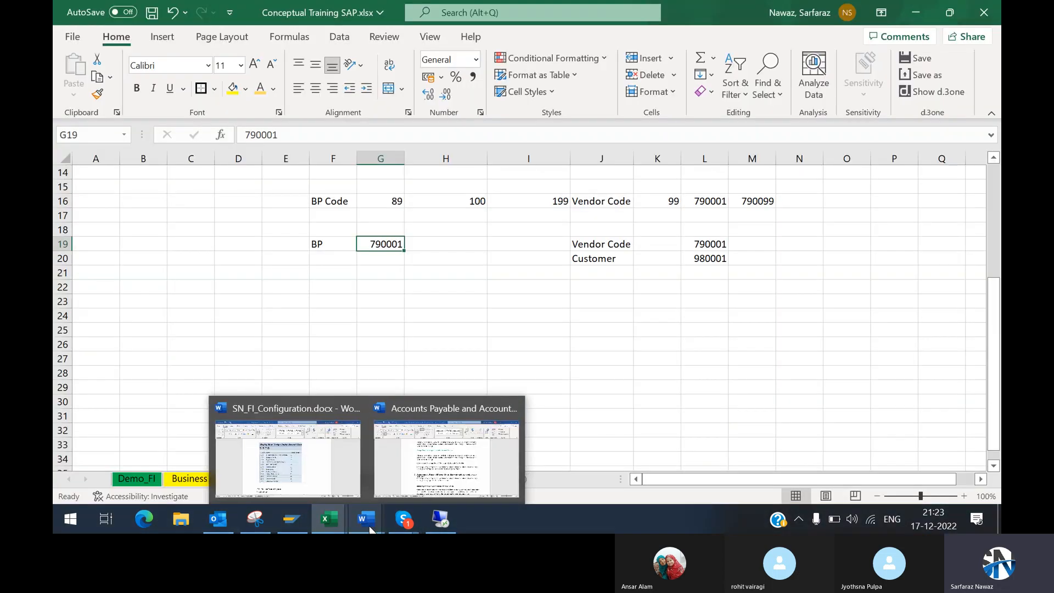
{"action": "left_click", "coordinate": [445, 453]}
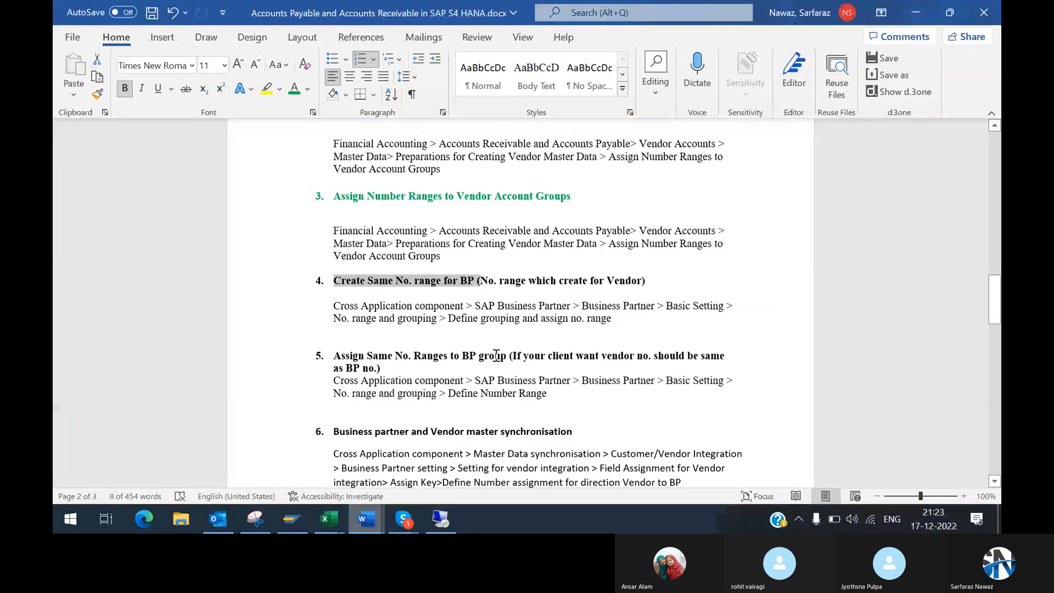
{"action": "left_click", "coordinate": [332, 280]}
{"action": "left_click_drag", "start_coordinate": [332, 280], "coordinate": [536, 282]}
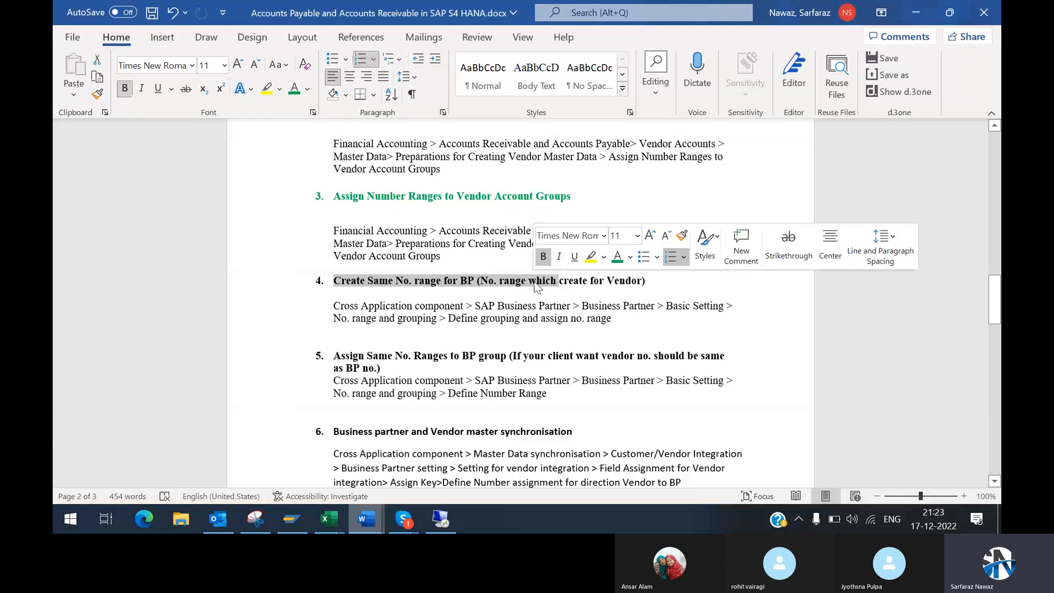
{"action": "left_click", "coordinate": [590, 282]}
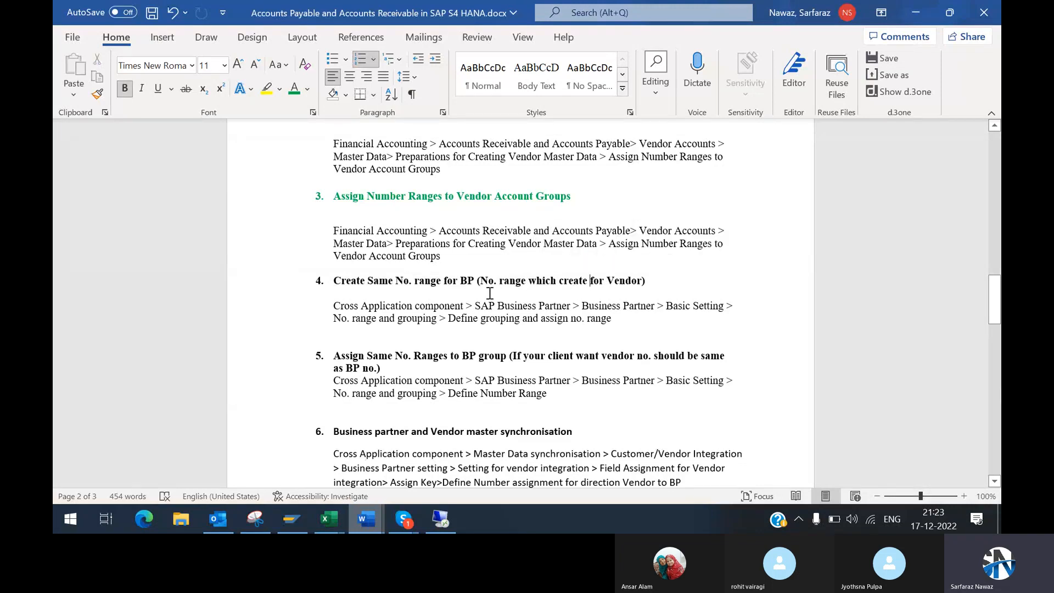
{"action": "left_click_drag", "start_coordinate": [483, 281], "coordinate": [635, 286]}
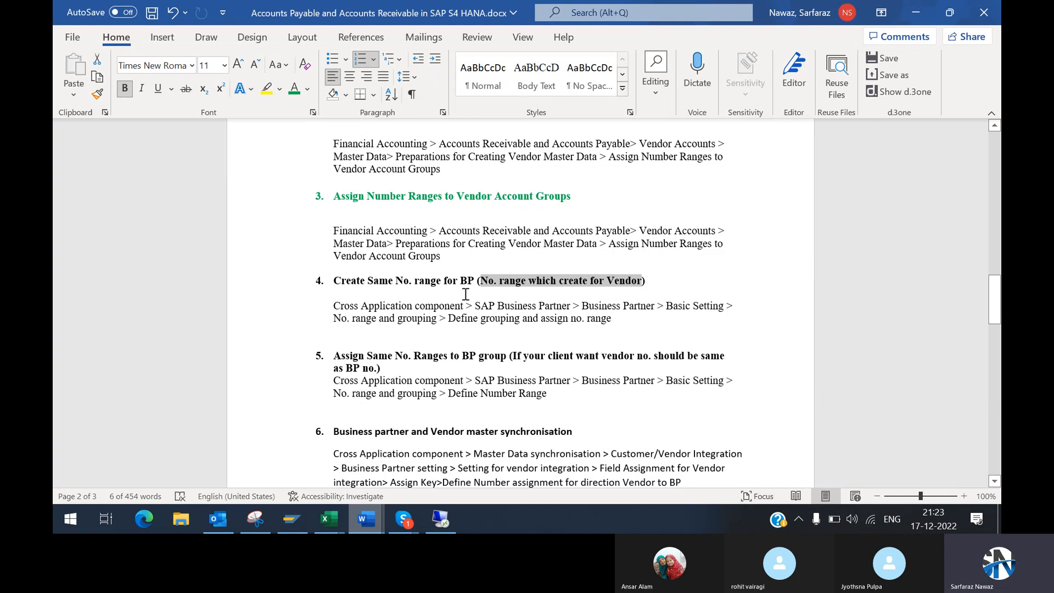
{"action": "left_click", "coordinate": [420, 281]}
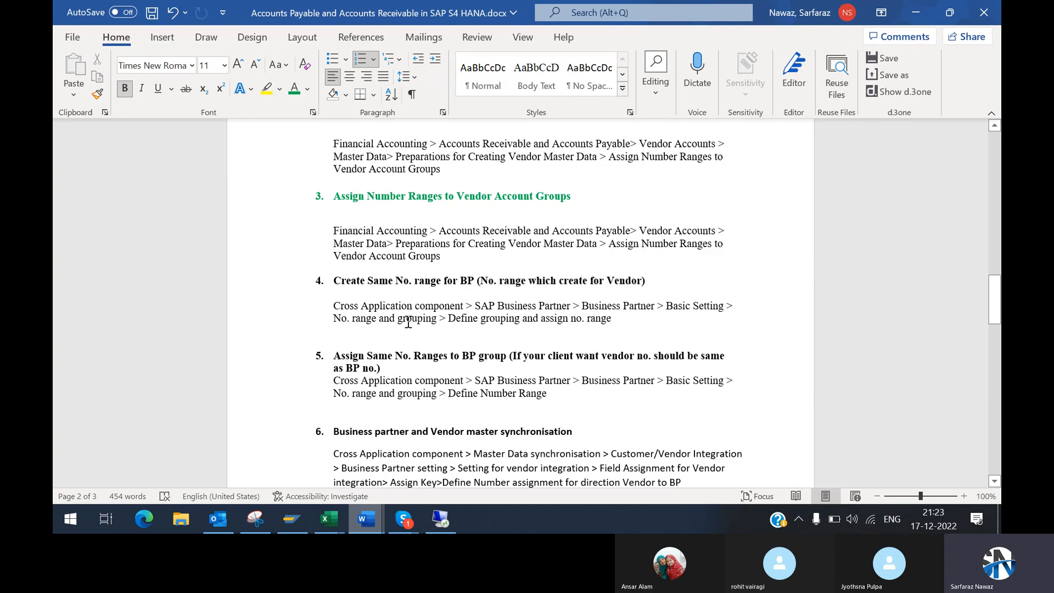
{"action": "left_click_drag", "start_coordinate": [334, 306], "coordinate": [631, 320]}
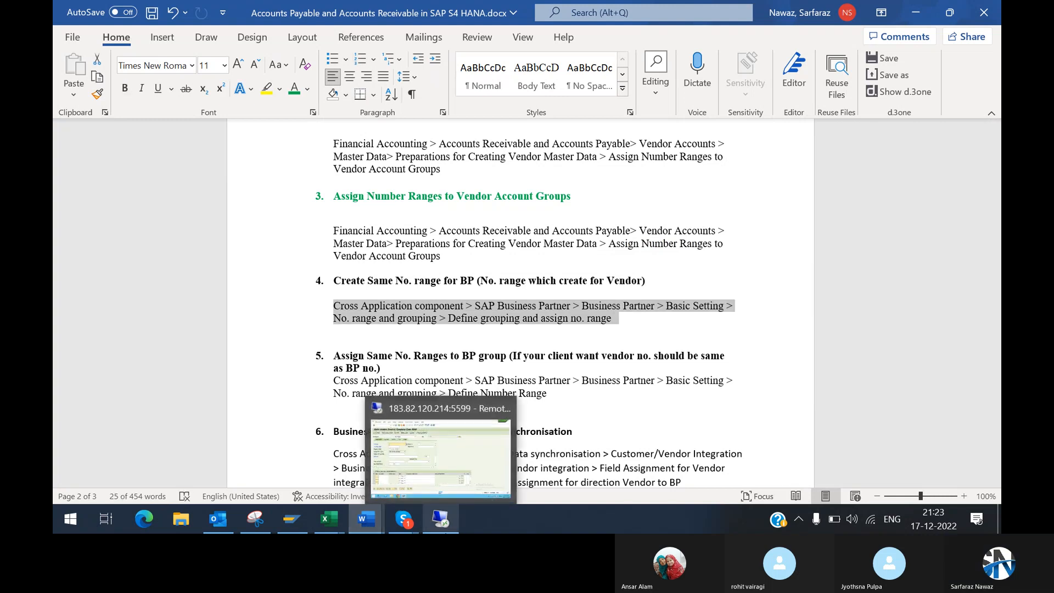
Step: Switch to the SAP Display IMG session and collapse the expanded Financial Accounting structure
{"action": "left_click", "coordinate": [473, 471]}
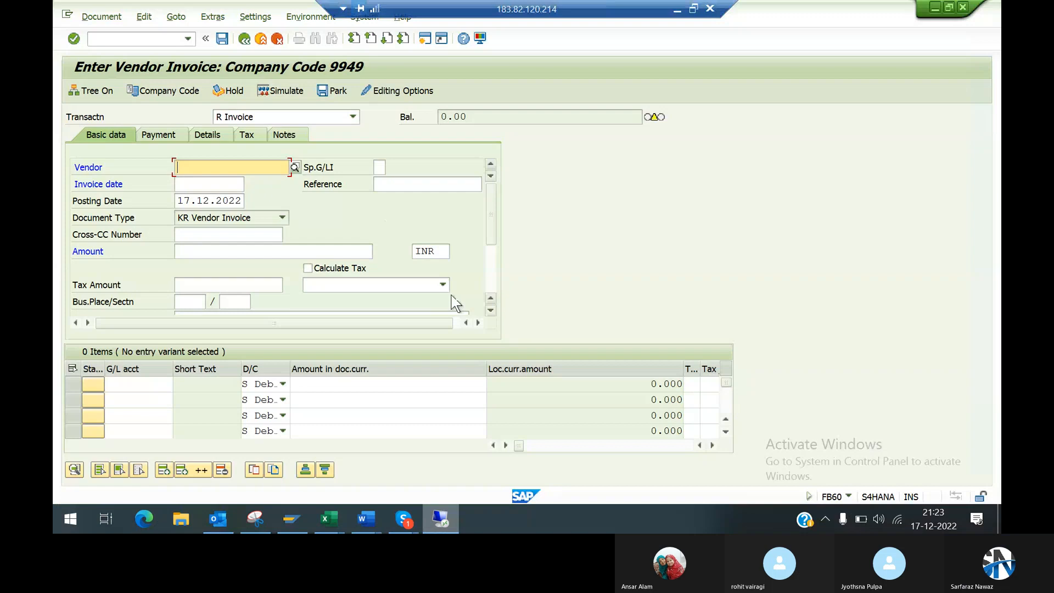
{"action": "key", "text": "alt+Tab"}
{"action": "key", "text": "alt+Tab"}
{"action": "key", "text": "alt+Tab"}
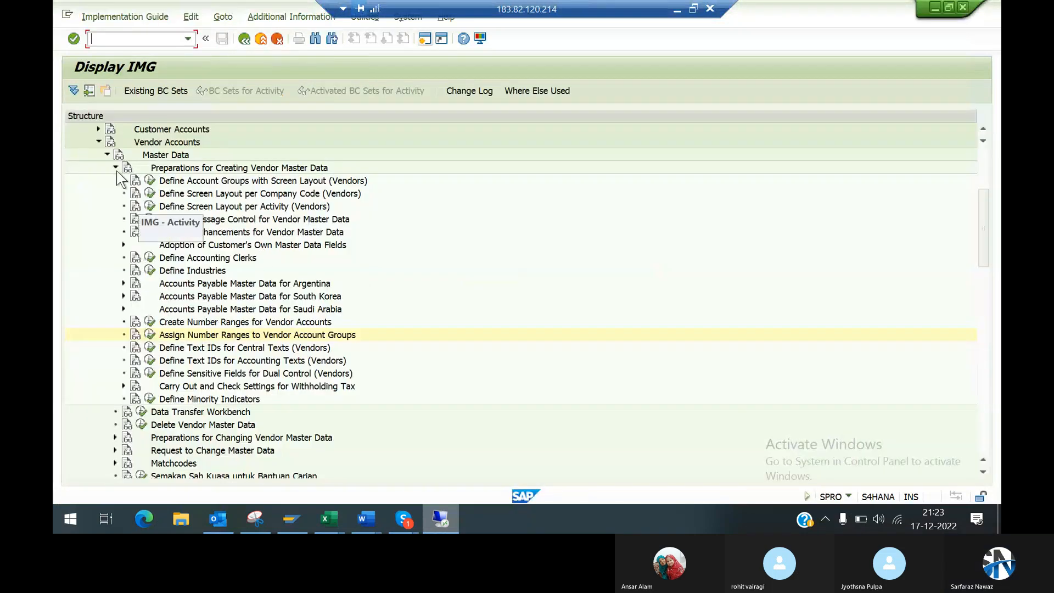
{"action": "left_click", "coordinate": [116, 168]}
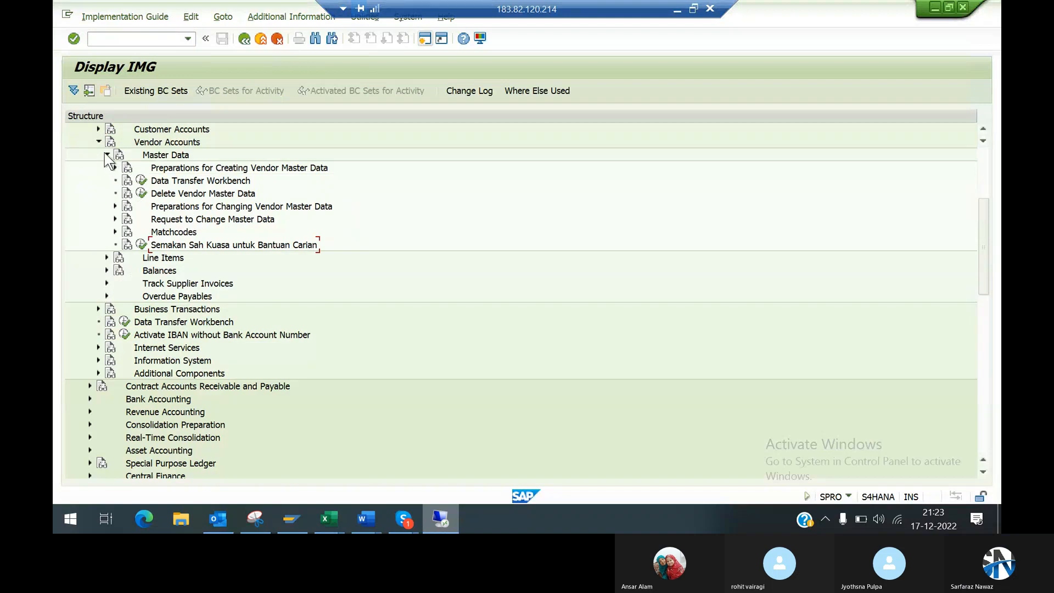
{"action": "left_click", "coordinate": [106, 154]}
{"action": "left_click", "coordinate": [99, 142]}
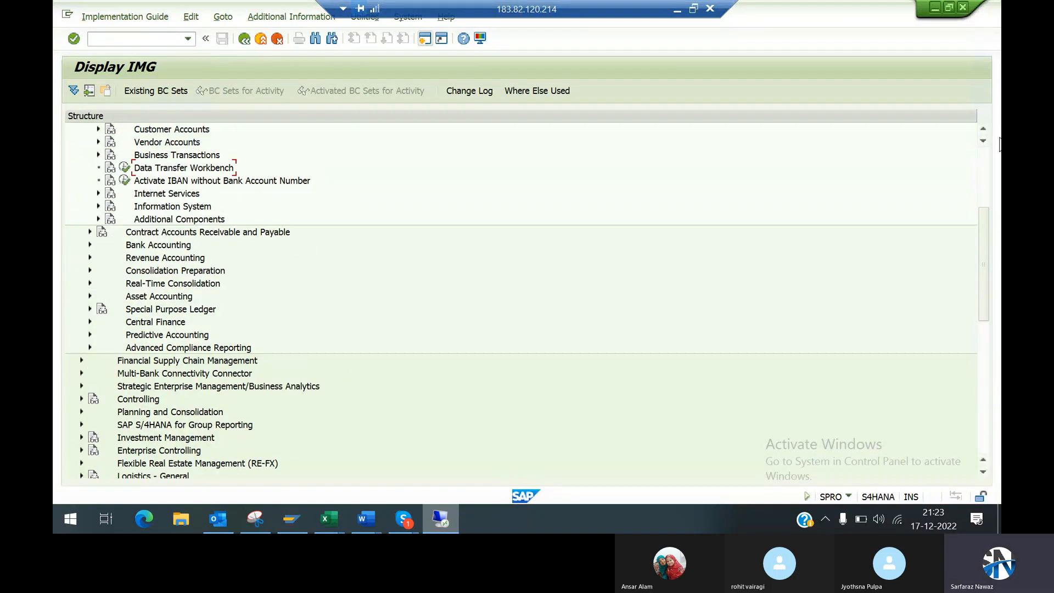
{"action": "left_click", "coordinate": [987, 178]}
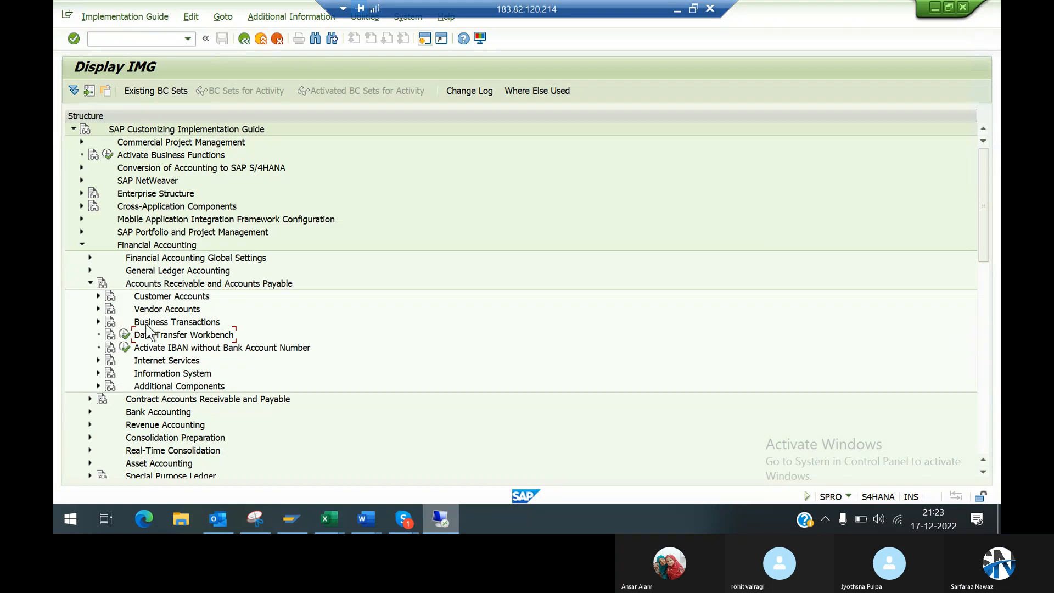
{"action": "left_click", "coordinate": [79, 245]}
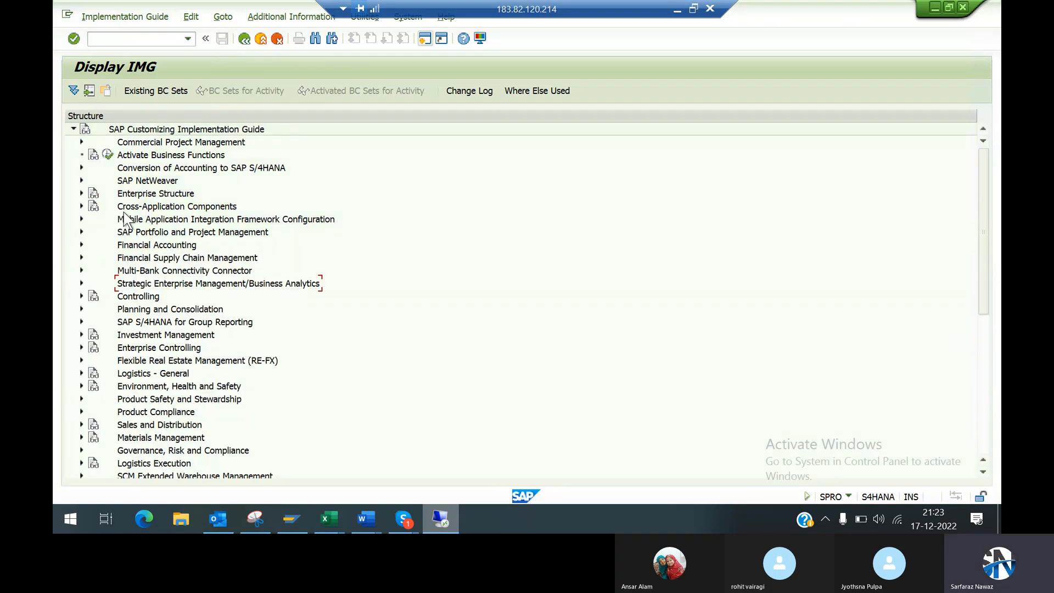
Step: Open Define Number Ranges under Cross-Application Components > SAP Business Partner > Business Partner > Basic Settings > Number Ranges and Groupings, with the intervals editable
{"action": "left_click", "coordinate": [81, 207]}
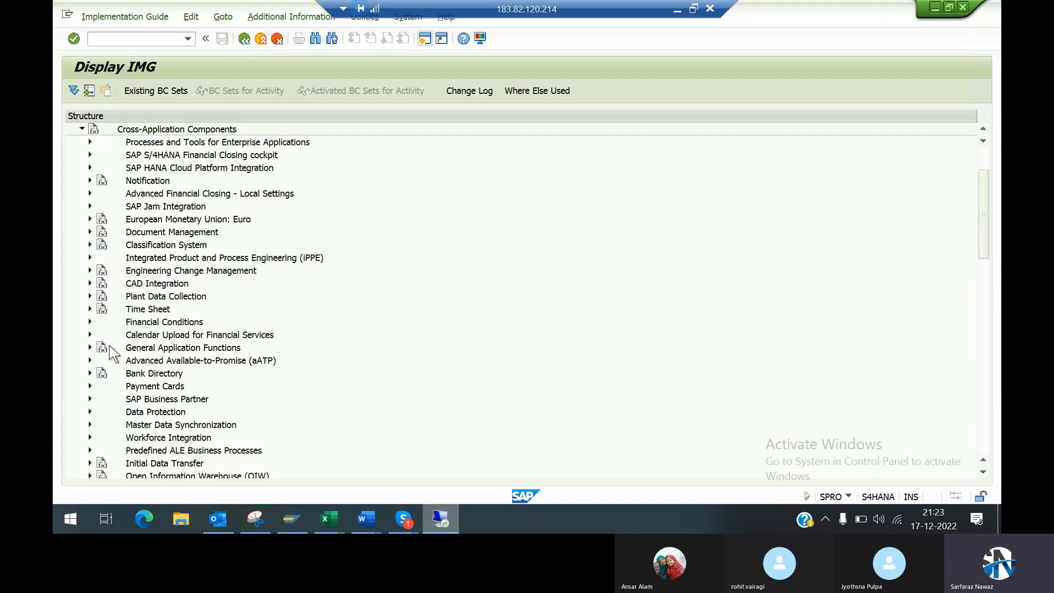
{"action": "left_click", "coordinate": [90, 399]}
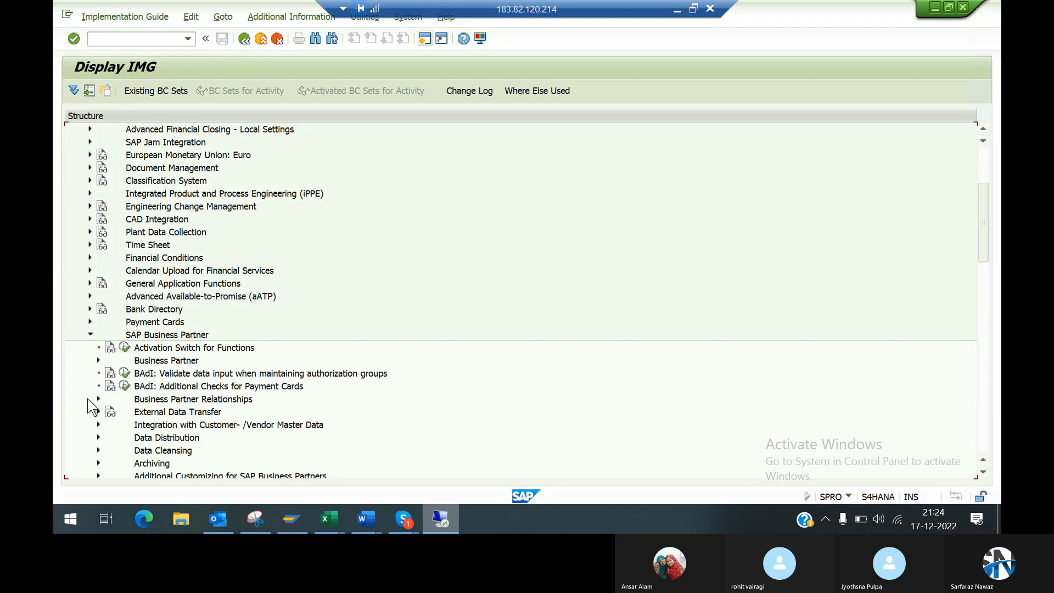
{"action": "left_click", "coordinate": [98, 361]}
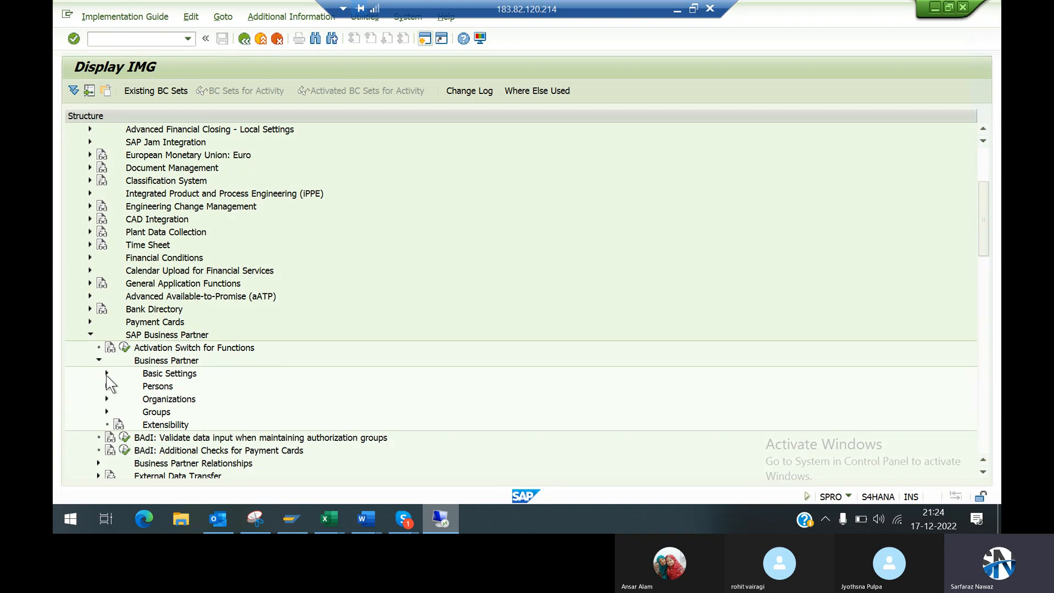
{"action": "left_click", "coordinate": [107, 374]}
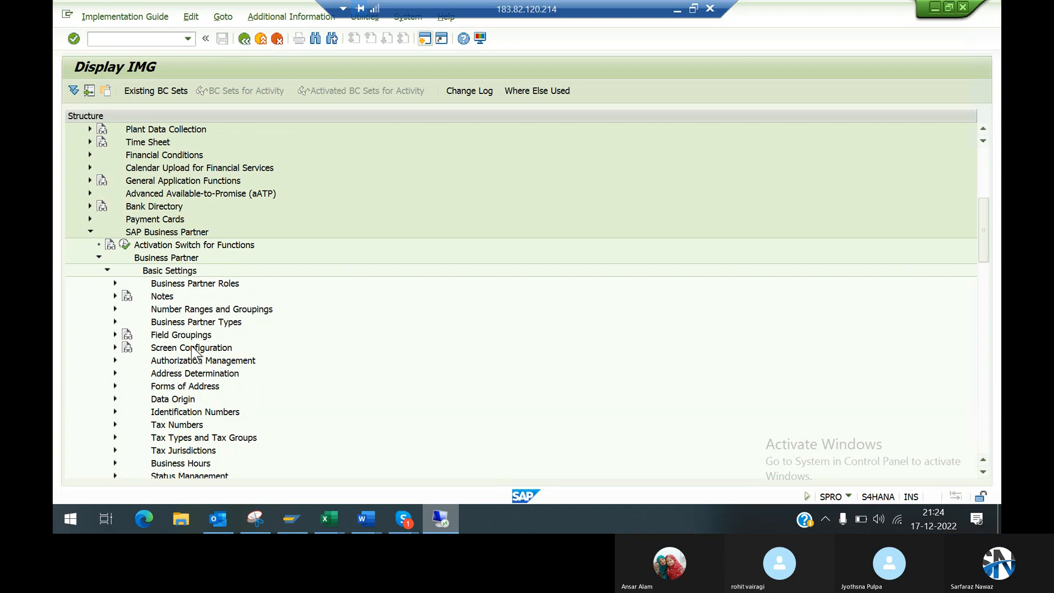
{"action": "left_click", "coordinate": [115, 309]}
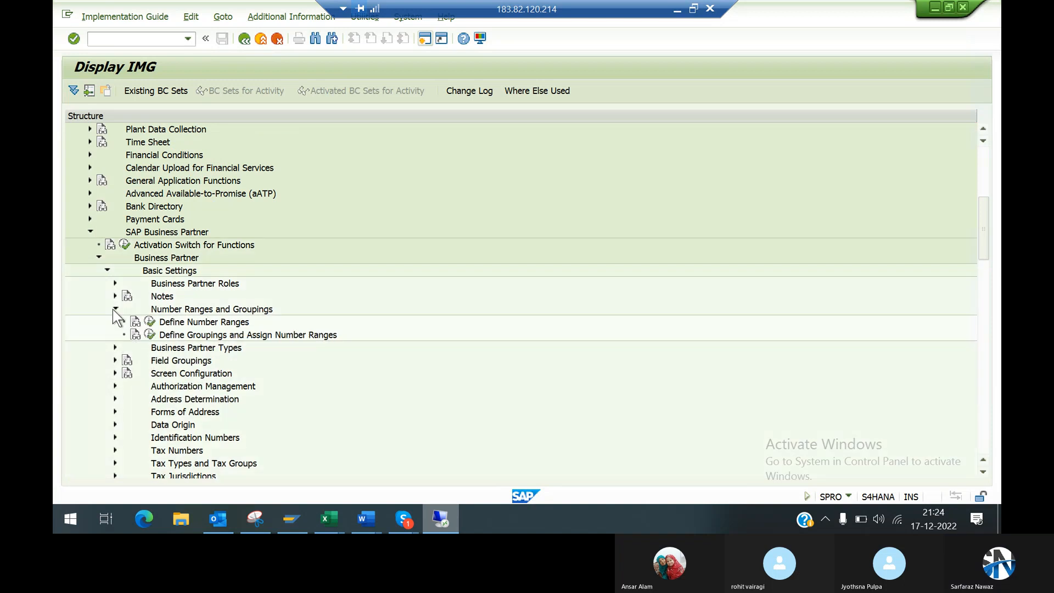
{"action": "left_click", "coordinate": [150, 322]}
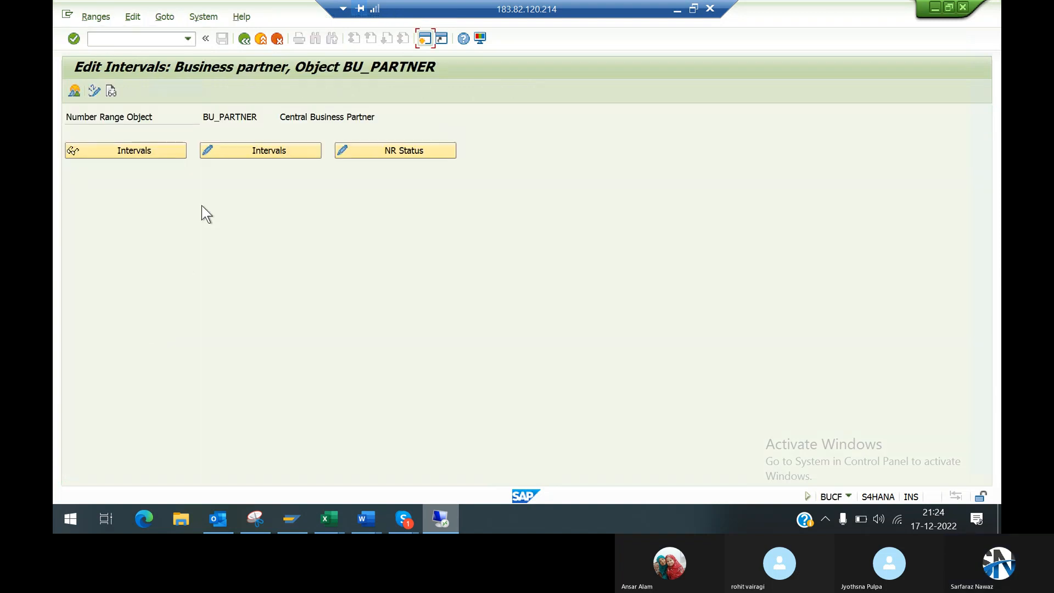
{"action": "left_click", "coordinate": [212, 151]}
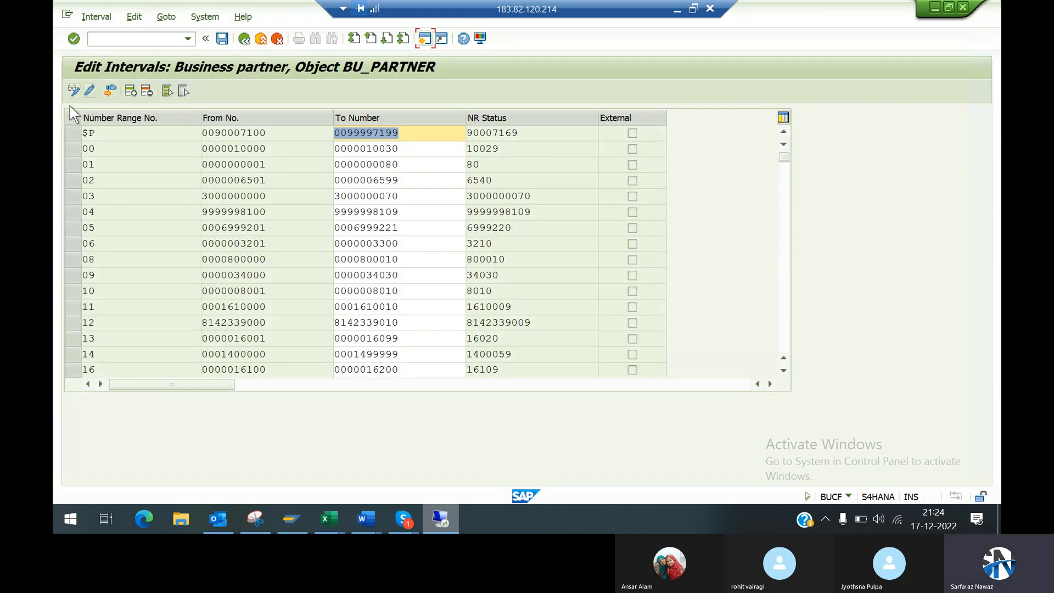
{"action": "left_click", "coordinate": [130, 91]}
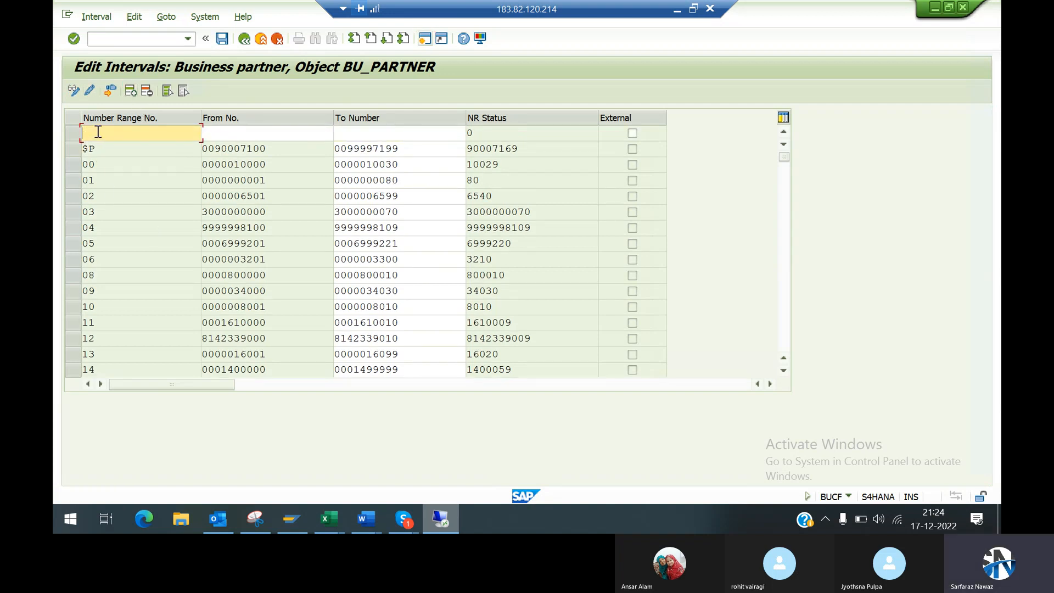
{"action": "type", "text": "99"}
{"action": "left_click", "coordinate": [206, 133]}
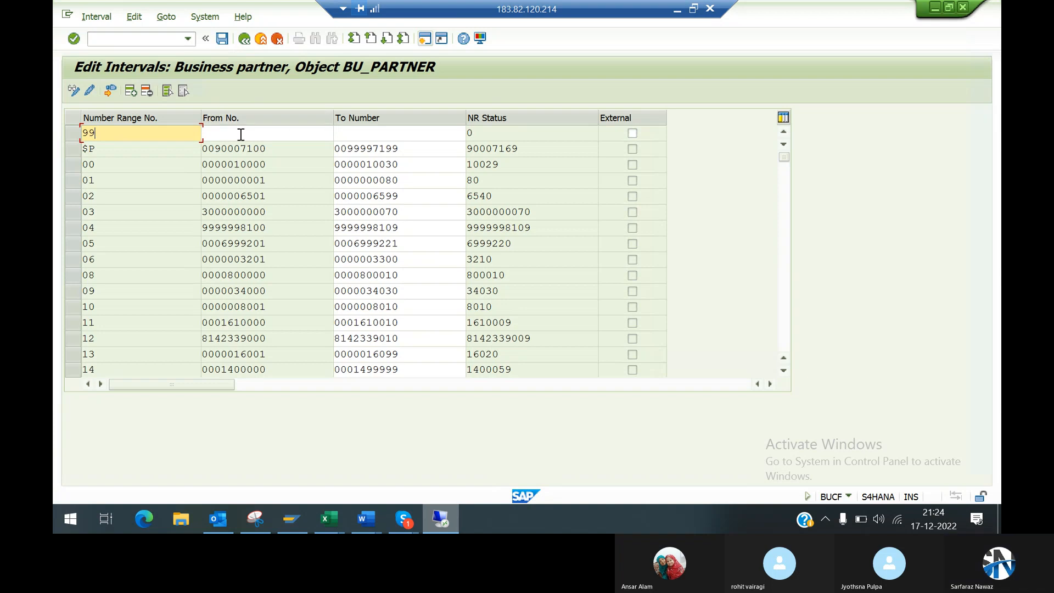
{"action": "left_click", "coordinate": [241, 134]}
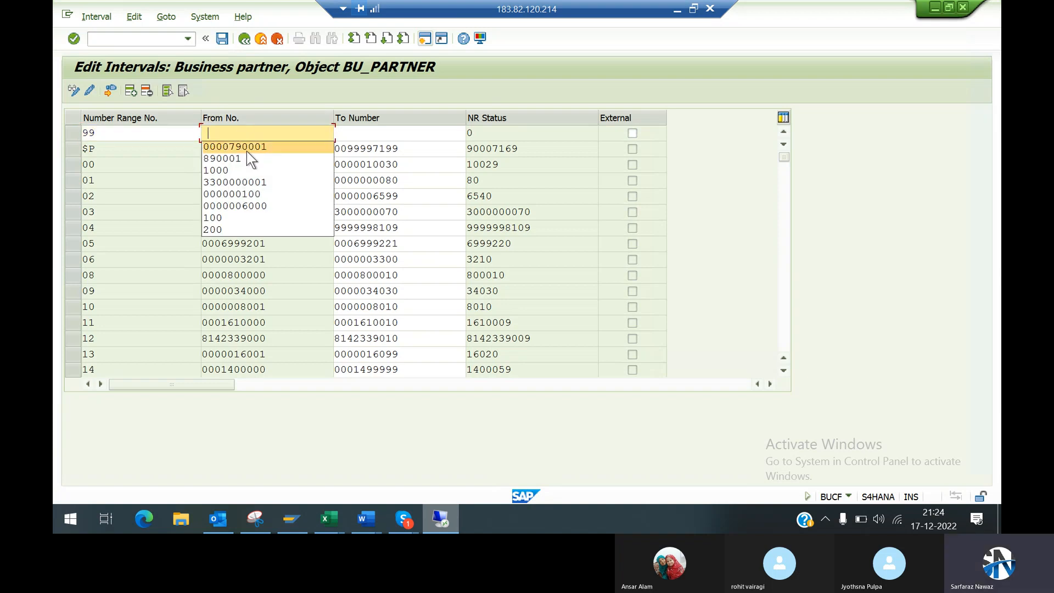
{"action": "left_click", "coordinate": [247, 149]}
{"action": "left_click", "coordinate": [352, 134]}
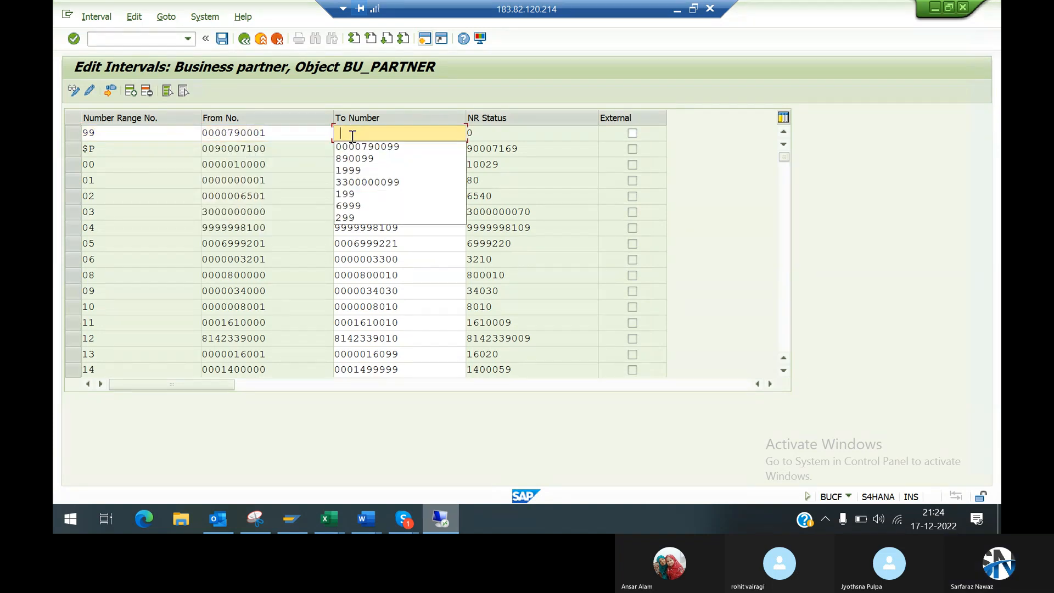
{"action": "left_click", "coordinate": [362, 147]}
{"action": "key", "text": "Return"}
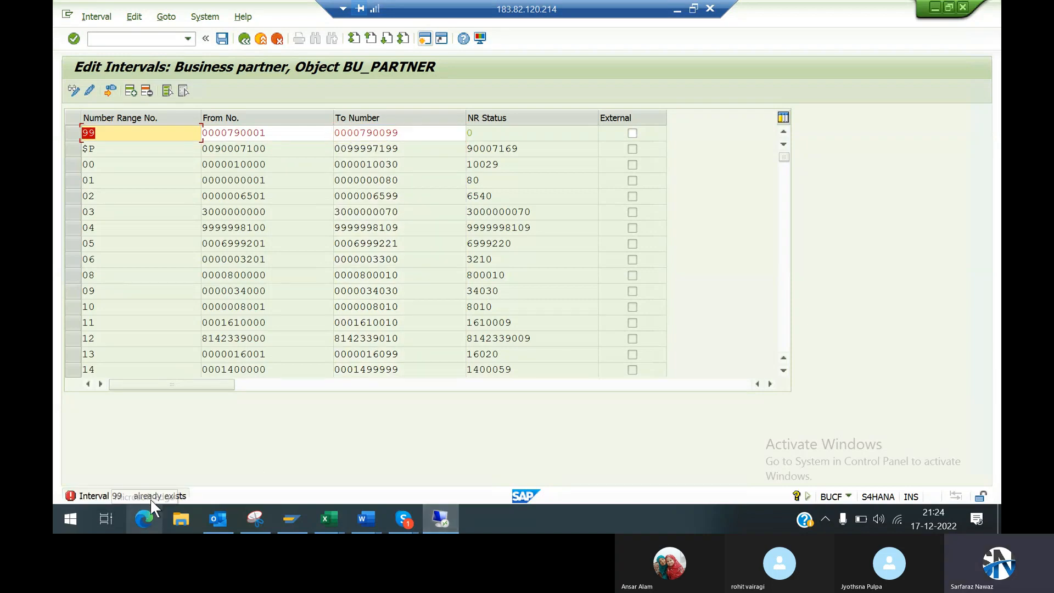
Step: Read the long text of the interval message, close it and discard the new interval 99 entry
{"action": "left_click", "coordinate": [244, 493]}
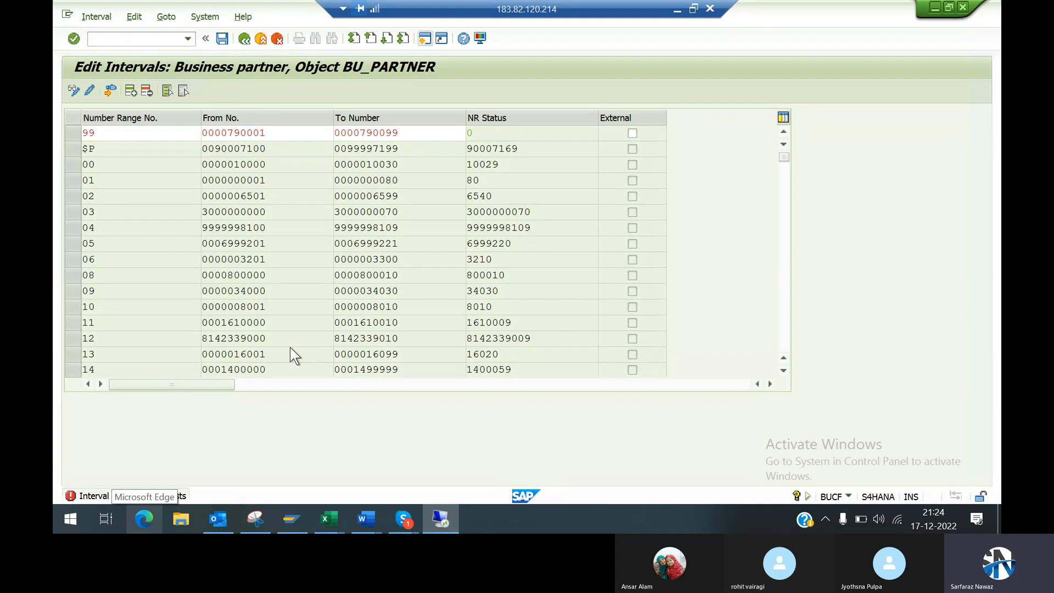
{"action": "left_click", "coordinate": [238, 76]}
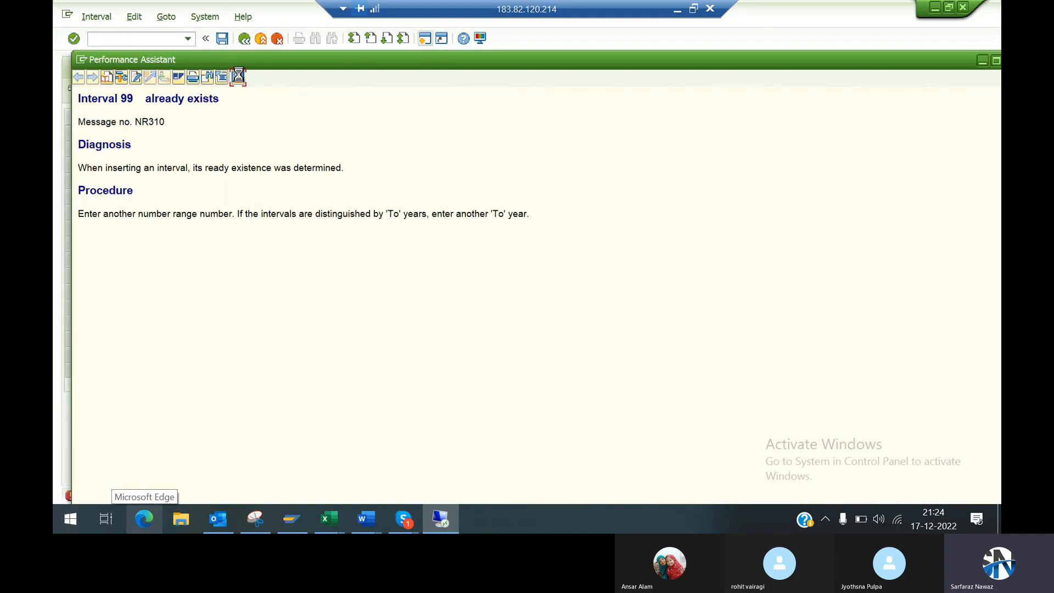
{"action": "left_click", "coordinate": [245, 44]}
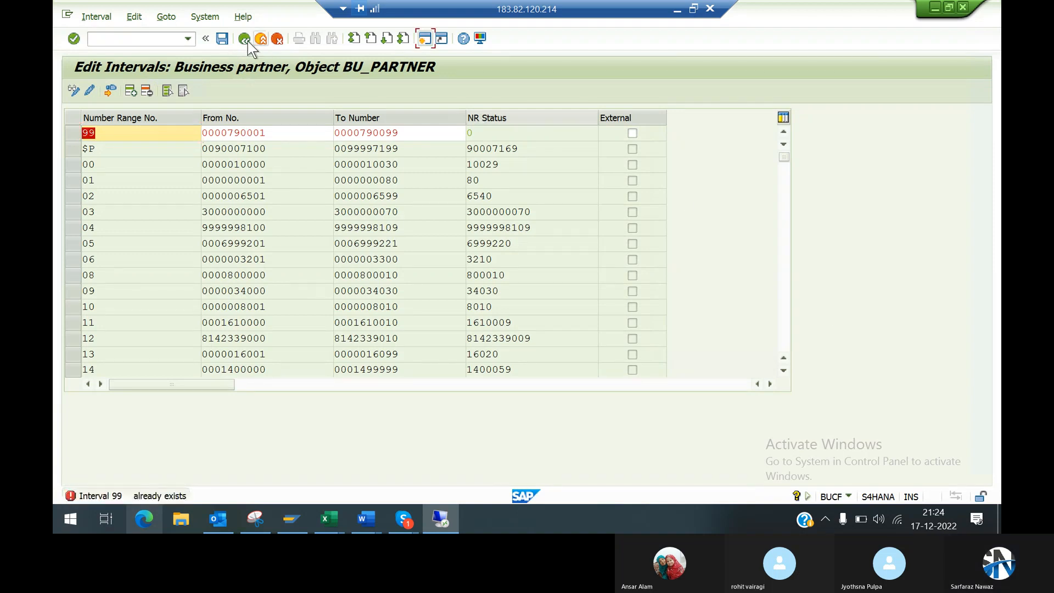
{"action": "left_click", "coordinate": [246, 41]}
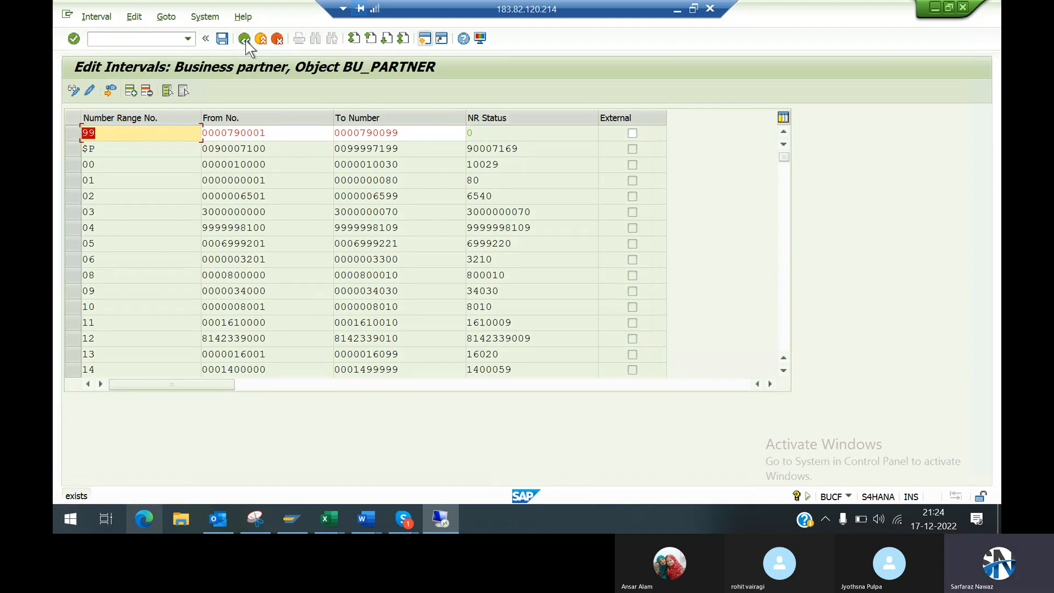
{"action": "left_click", "coordinate": [278, 40]}
{"action": "left_click", "coordinate": [329, 325]}
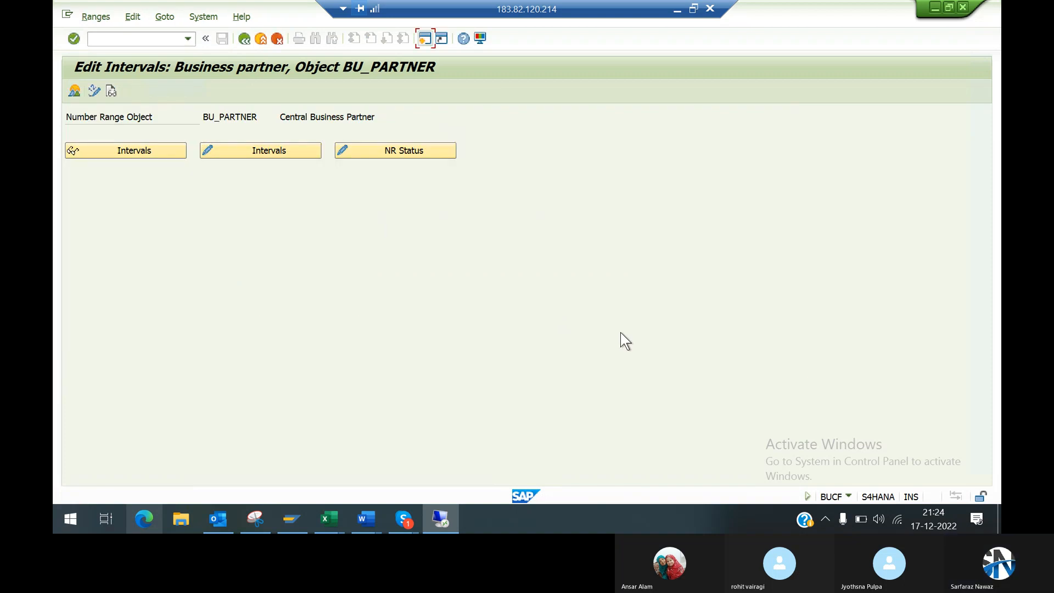
Step: Display the BU_PARTNER intervals read-only and examine the existing number range keys and their from/to numbers for overlaps with the planned vendor range
{"action": "left_click", "coordinate": [157, 150]}
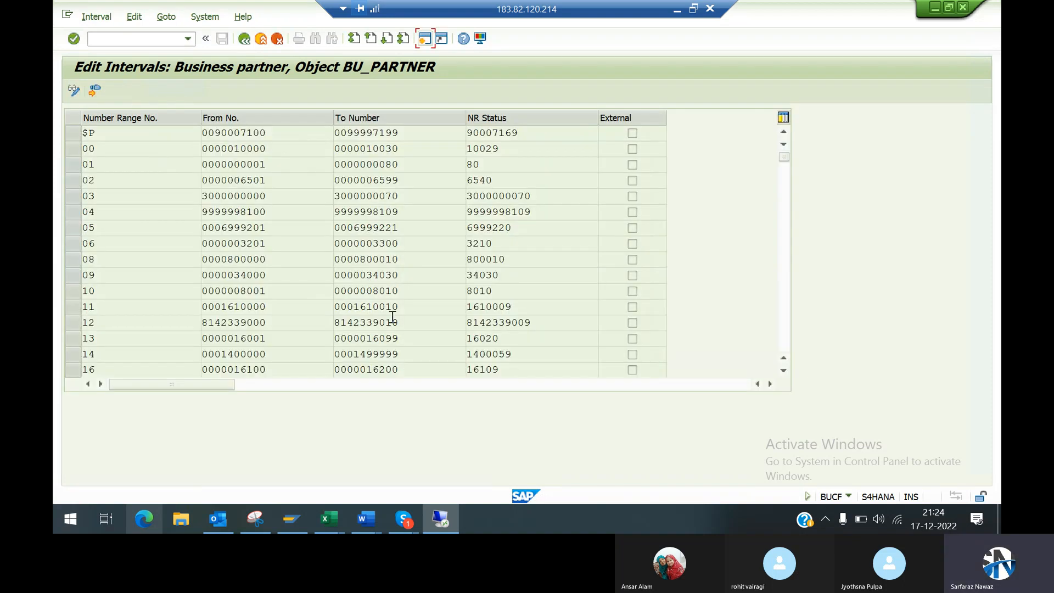
{"action": "scroll", "coordinate": [781, 329], "scroll_direction": "down", "scroll_amount": 5}
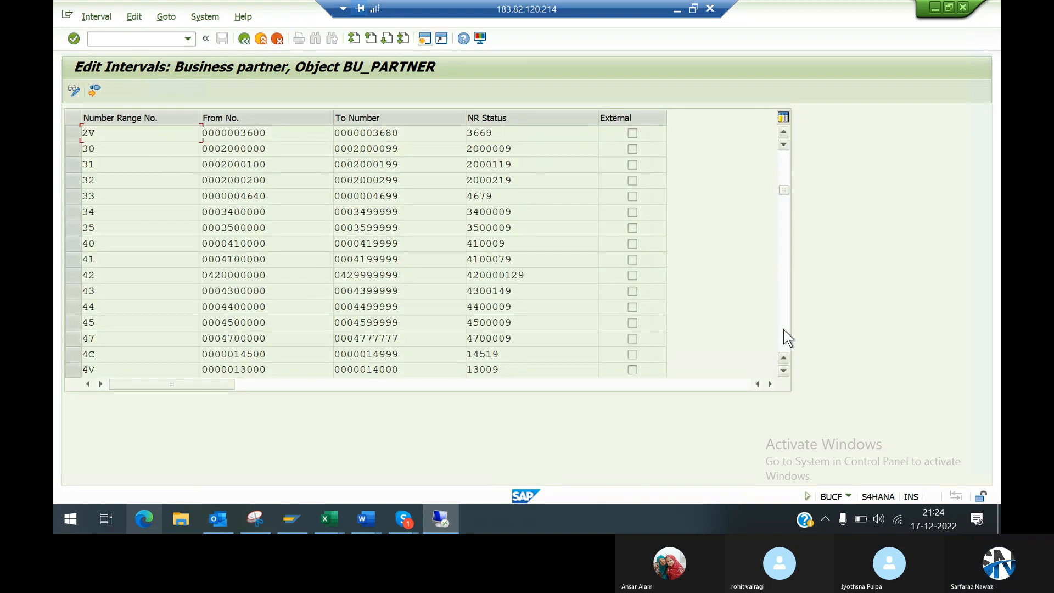
{"action": "scroll", "coordinate": [785, 332], "scroll_direction": "down", "scroll_amount": 10}
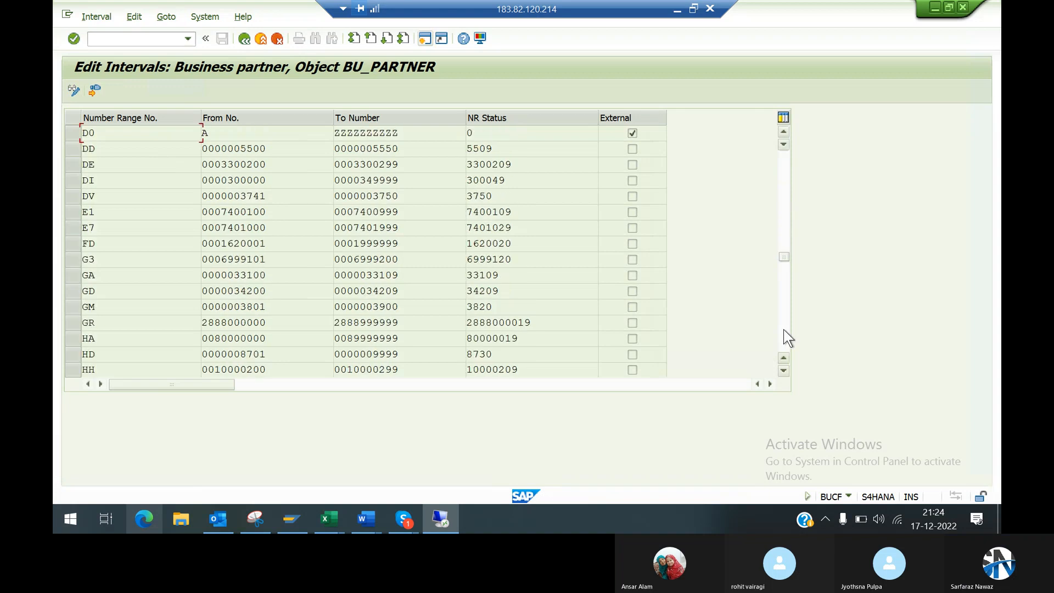
{"action": "scroll", "coordinate": [788, 337], "scroll_direction": "down", "scroll_amount": 5}
{"action": "scroll", "coordinate": [788, 338], "scroll_direction": "down", "scroll_amount": 15}
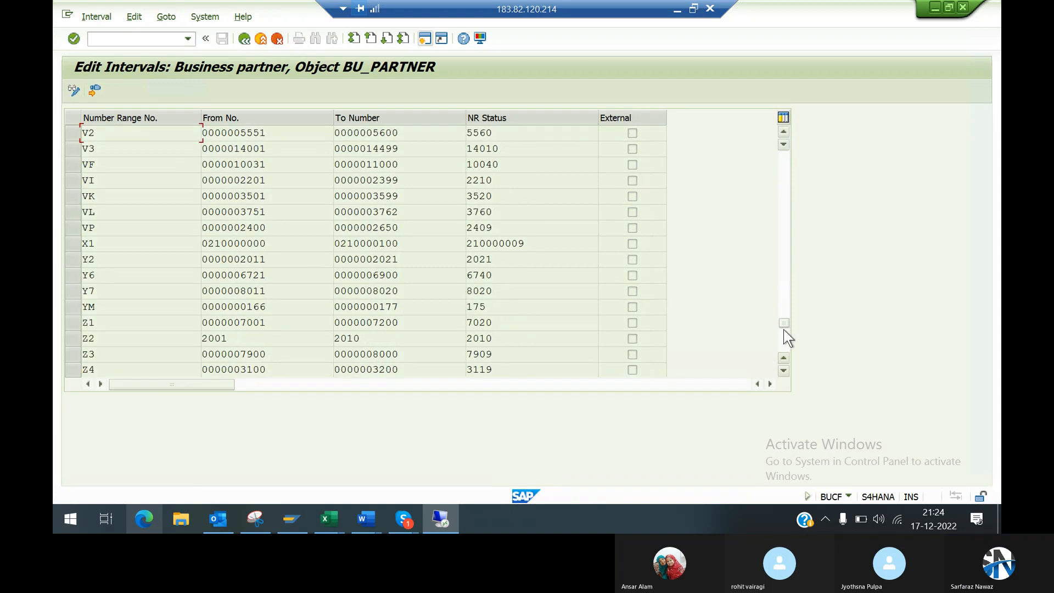
{"action": "scroll", "coordinate": [783, 333], "scroll_direction": "down", "scroll_amount": 5}
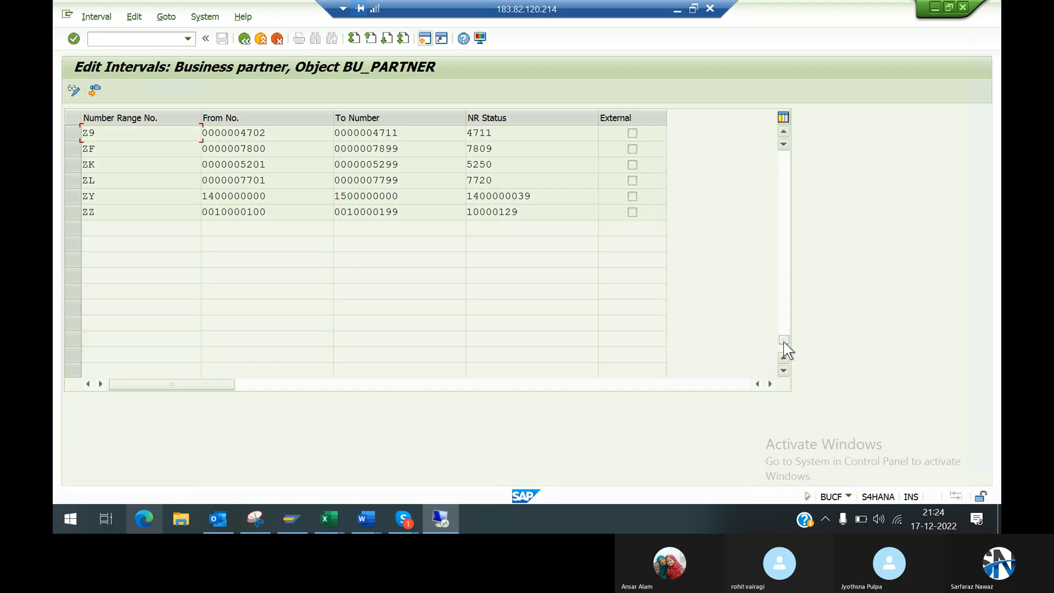
{"action": "scroll", "coordinate": [779, 165], "scroll_direction": "up", "scroll_amount": 10}
{"action": "scroll", "coordinate": [780, 166], "scroll_direction": "up", "scroll_amount": 10}
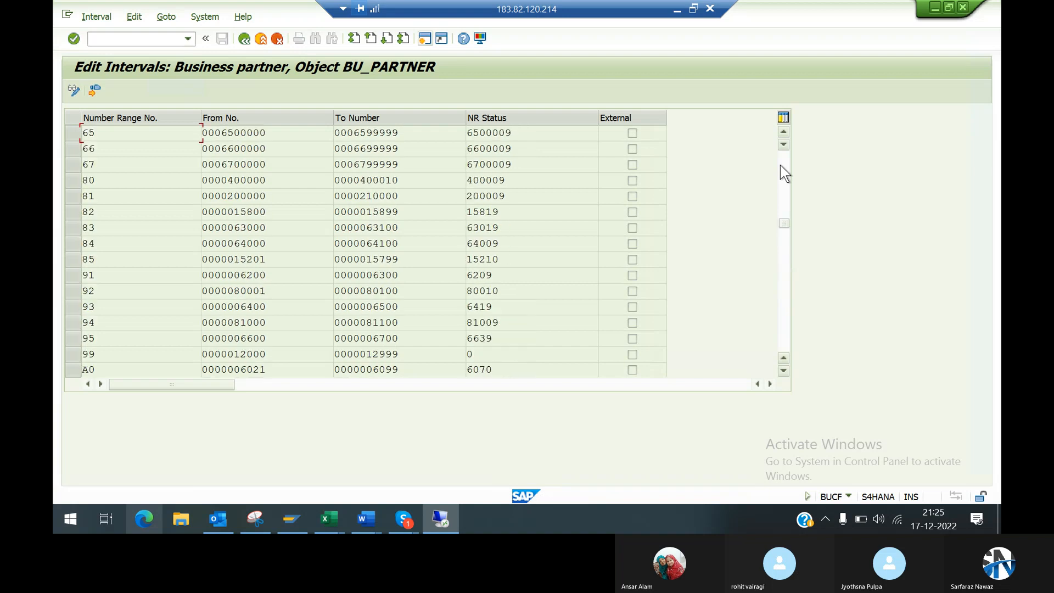
{"action": "scroll", "coordinate": [780, 166], "scroll_direction": "up", "scroll_amount": 5}
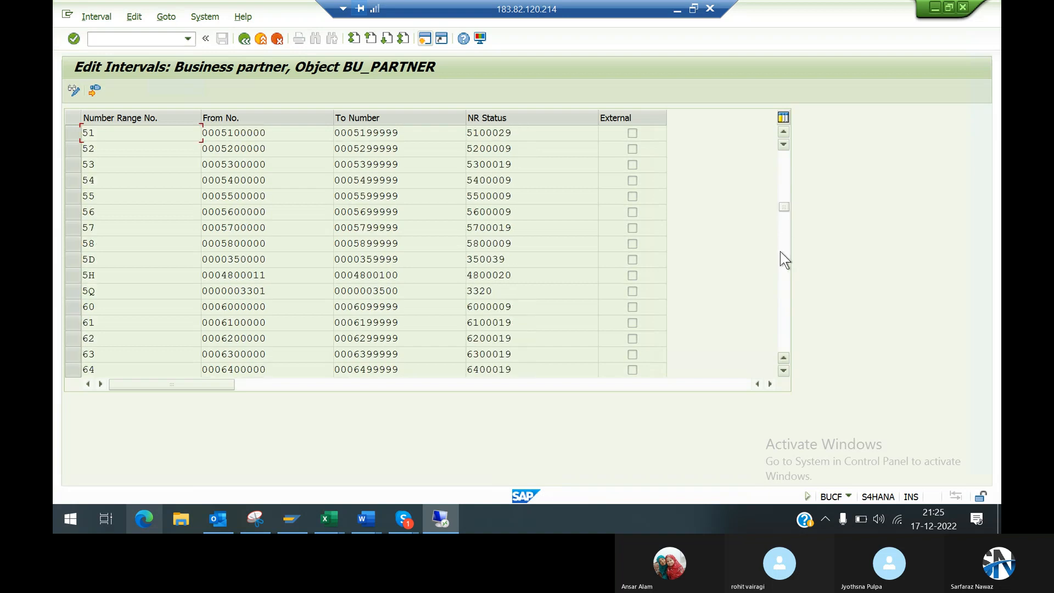
{"action": "left_click", "coordinate": [783, 288]}
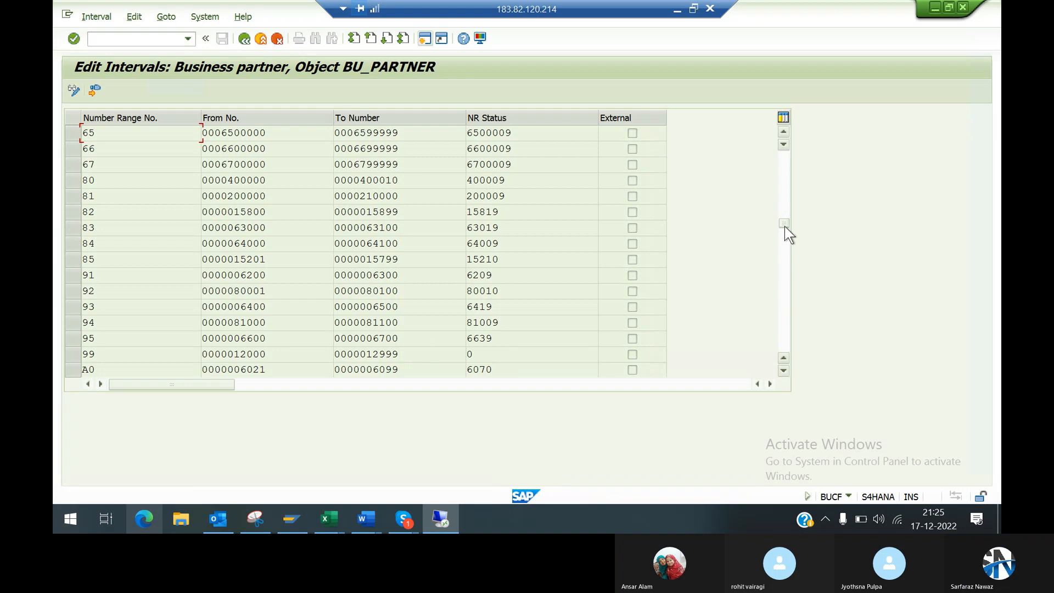
{"action": "left_click_drag", "start_coordinate": [783, 223], "coordinate": [788, 148]}
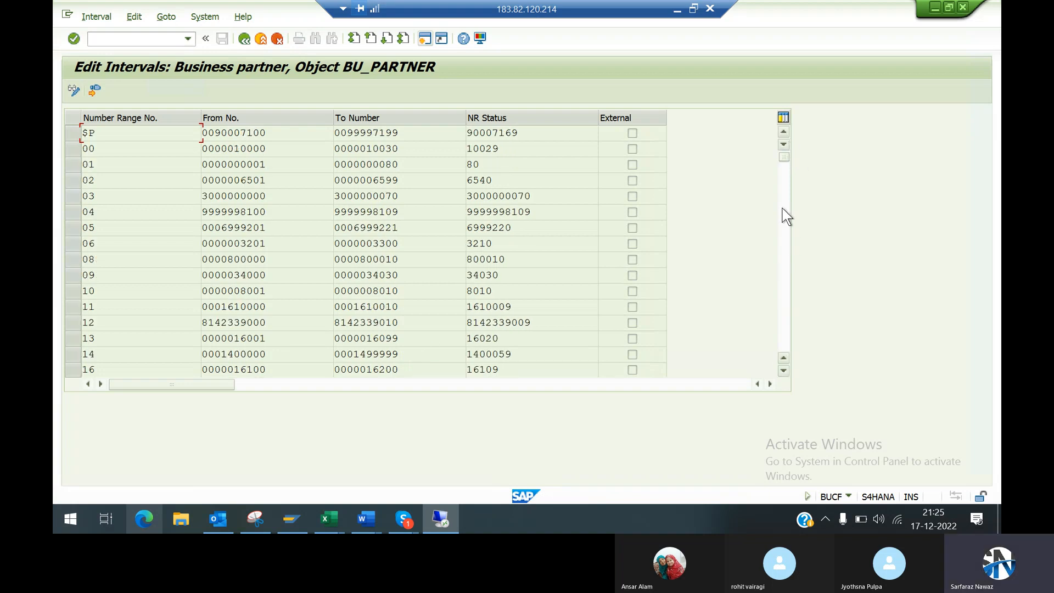
{"action": "scroll", "coordinate": [783, 329], "scroll_direction": "down", "scroll_amount": 15}
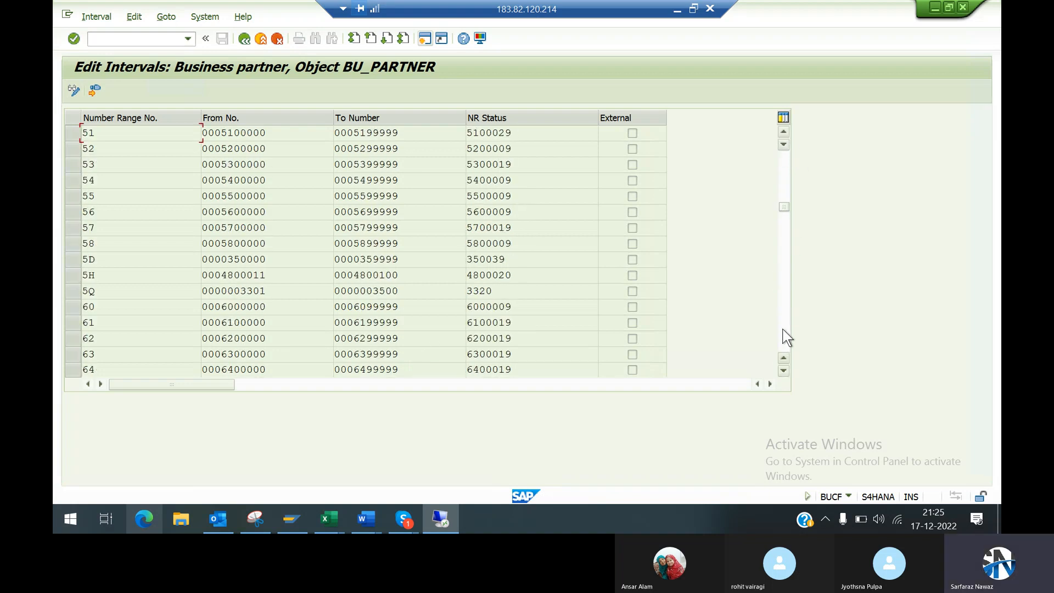
{"action": "scroll", "coordinate": [787, 337], "scroll_direction": "down", "scroll_amount": 5}
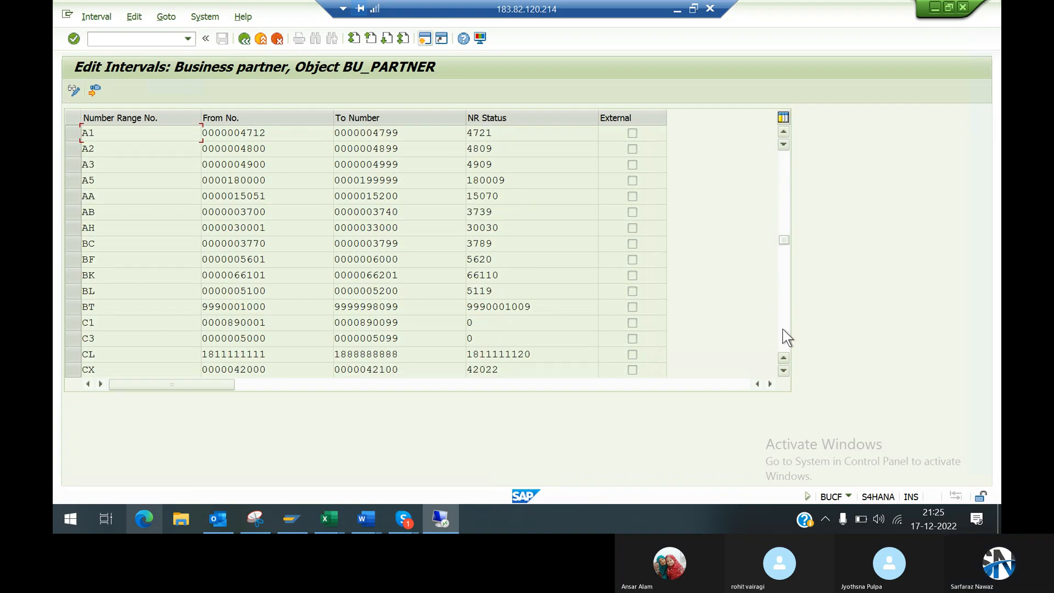
{"action": "scroll", "coordinate": [787, 337], "scroll_direction": "down", "scroll_amount": 5}
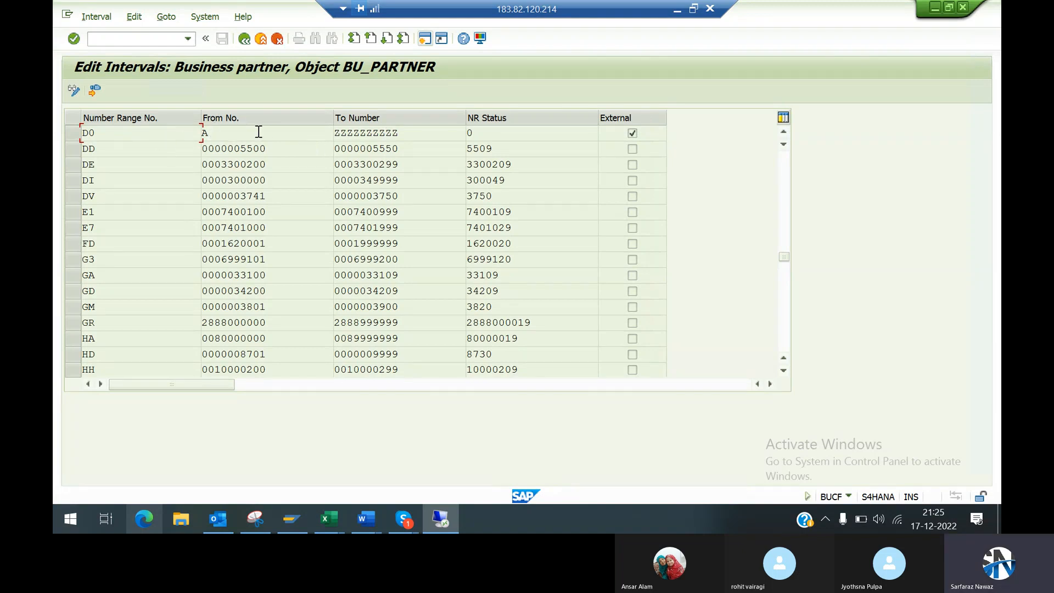
Step: Leave the BU_PARTNER intervals and open Define Groupings and Assign Number Ranges under Number Ranges and Groupings
{"action": "left_click", "coordinate": [243, 38]}
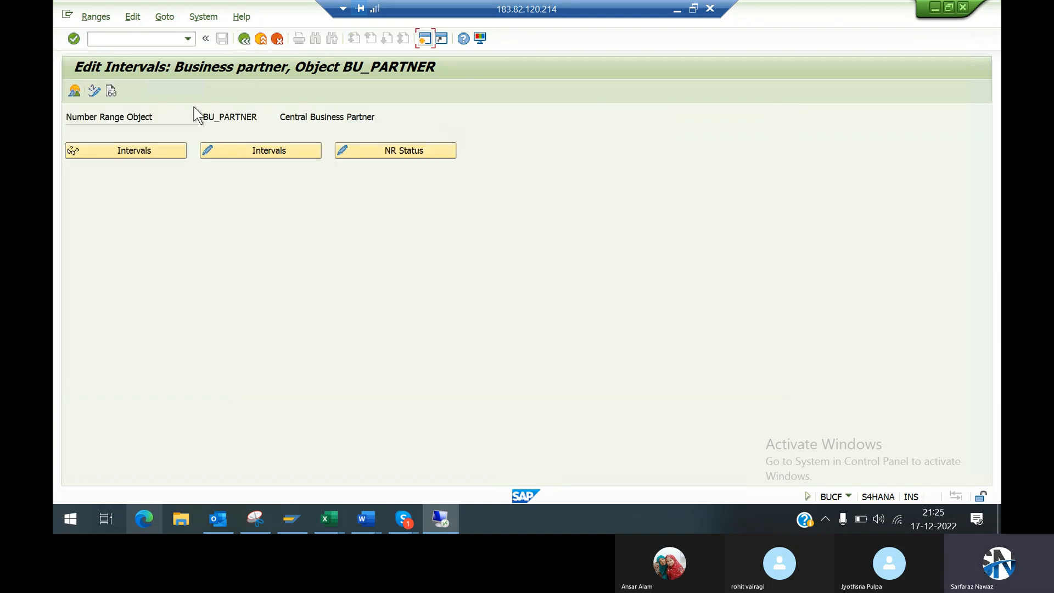
{"action": "left_click", "coordinate": [244, 39]}
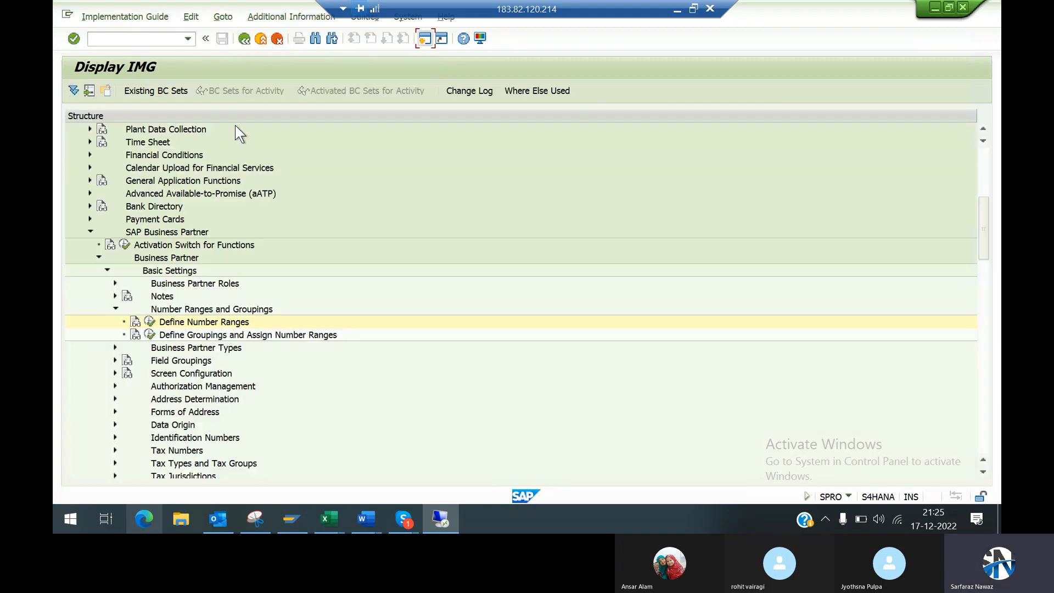
{"action": "left_click", "coordinate": [149, 335]}
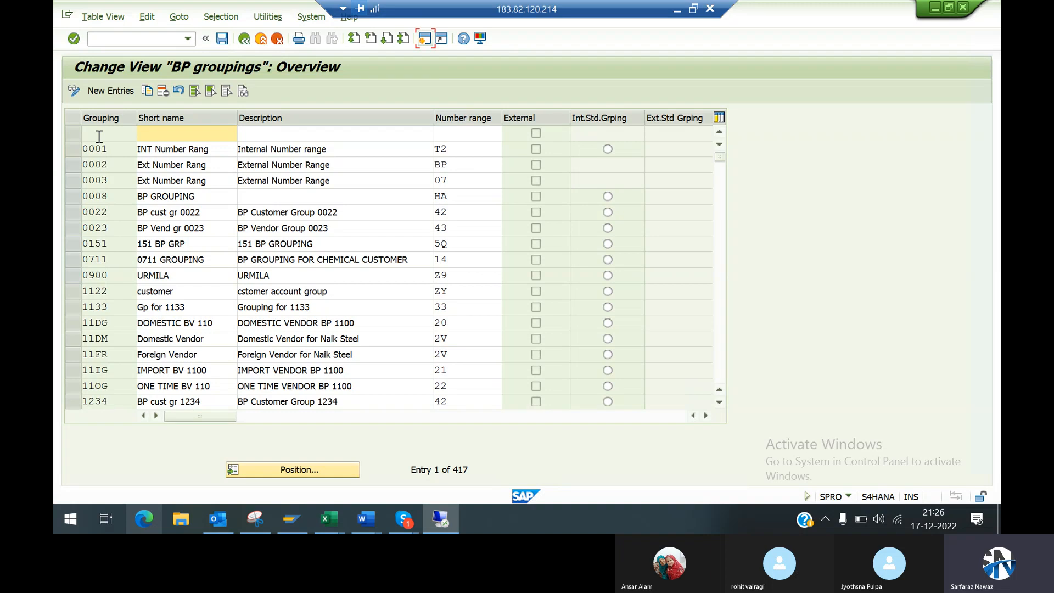
Step: Position the BP groupings list at grouping 99dm to check for an existing entry
{"action": "left_click", "coordinate": [310, 471]}
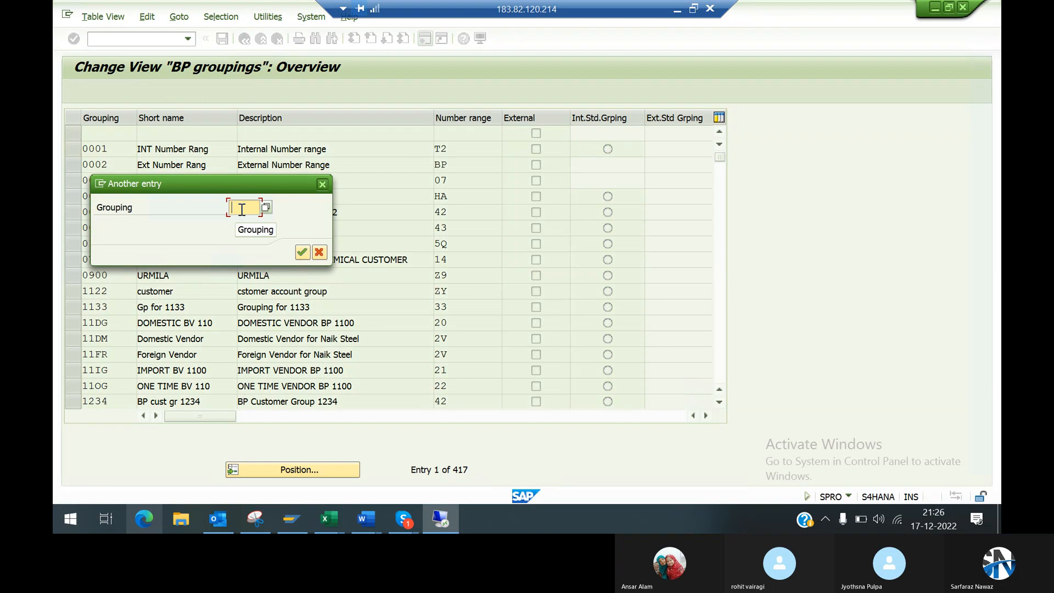
{"action": "type", "text": "99"}
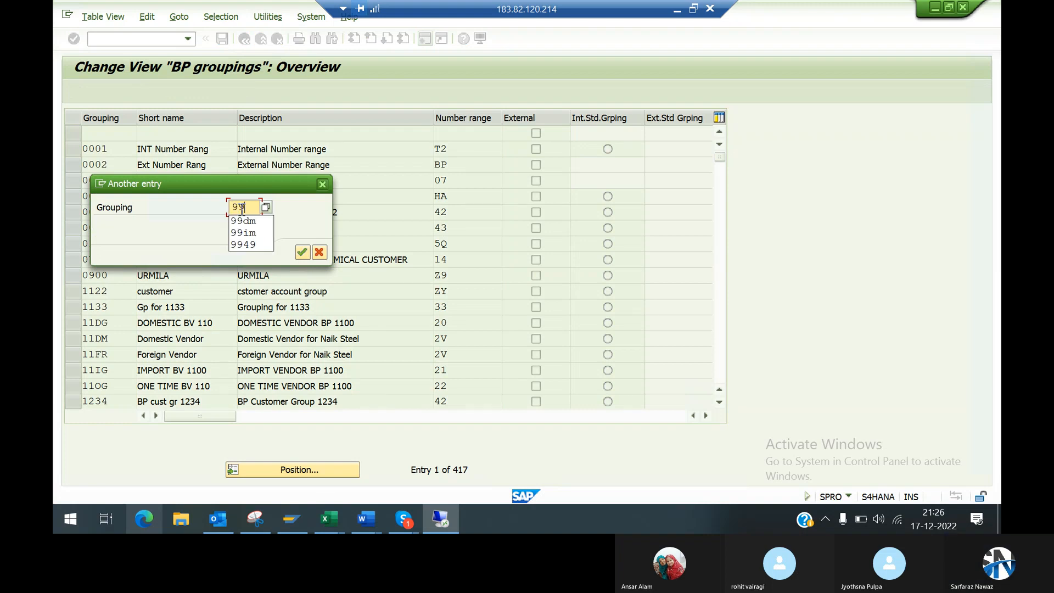
{"action": "left_click", "coordinate": [242, 223]}
{"action": "key", "text": "Return"}
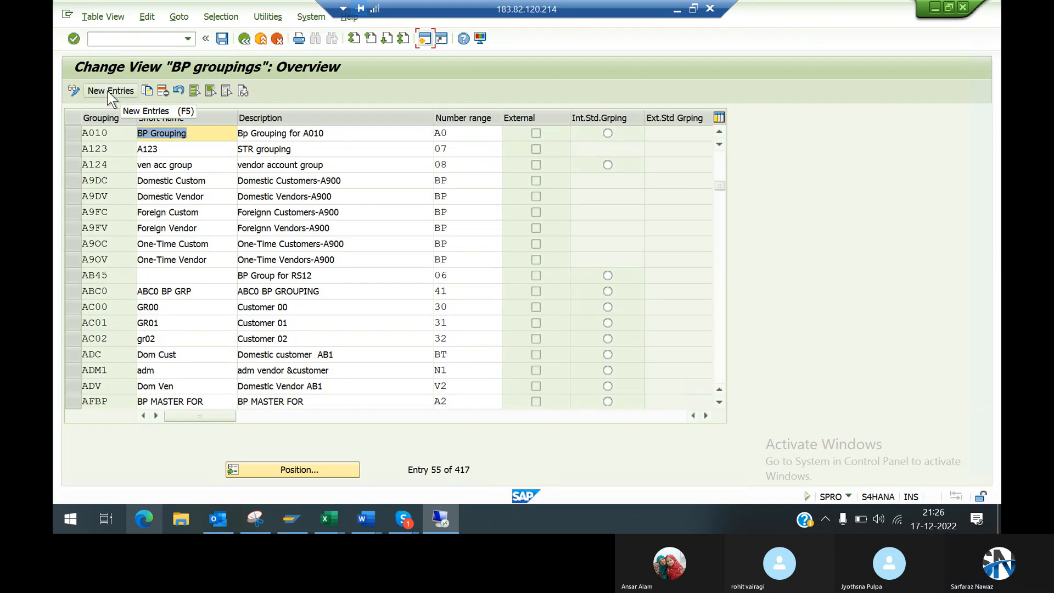
Step: Add a new BP grouping with key 99DM and return to the groupings overview
{"action": "left_click", "coordinate": [108, 92]}
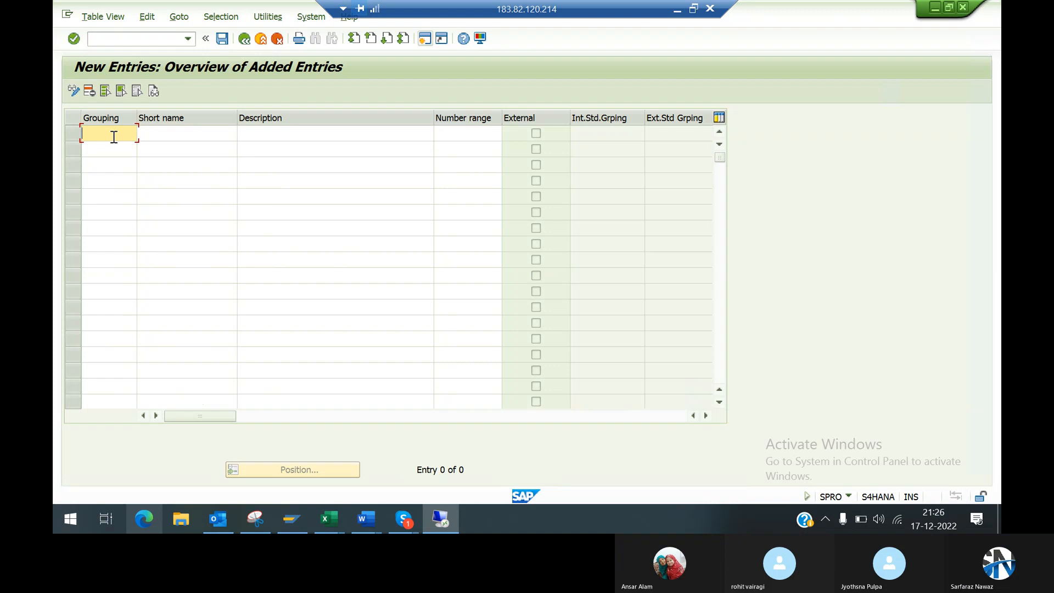
{"action": "type", "text": "99d"}
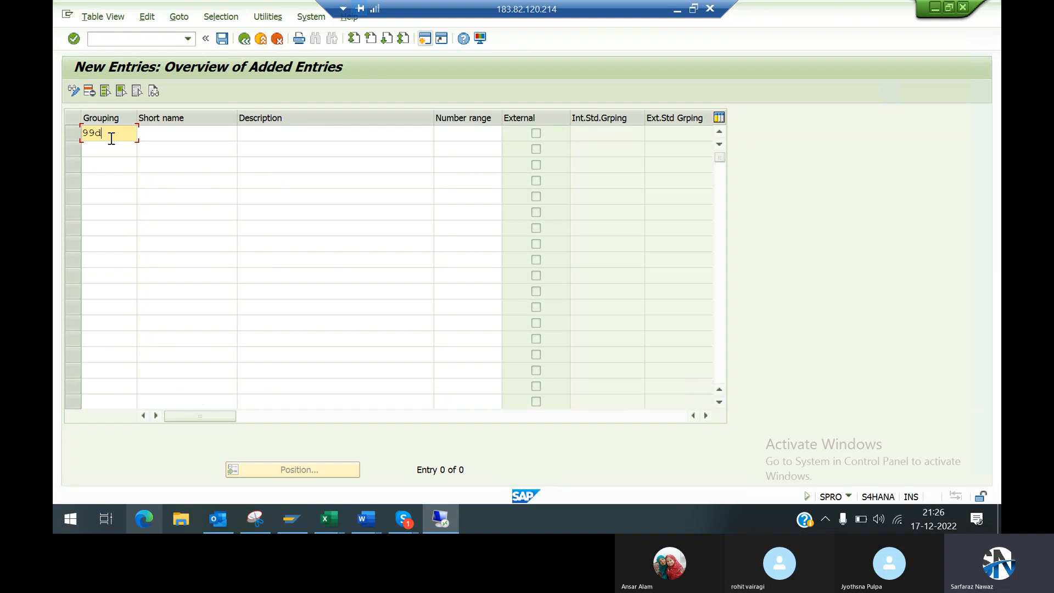
{"action": "key", "text": "Tab"}
{"action": "key", "text": "Tab"}
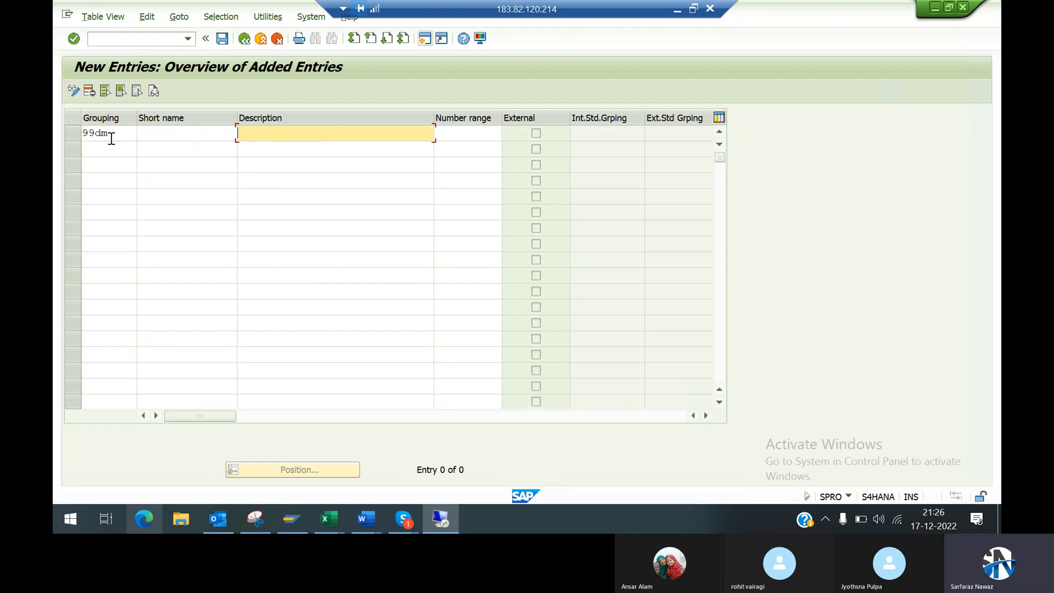
{"action": "key", "text": "Return"}
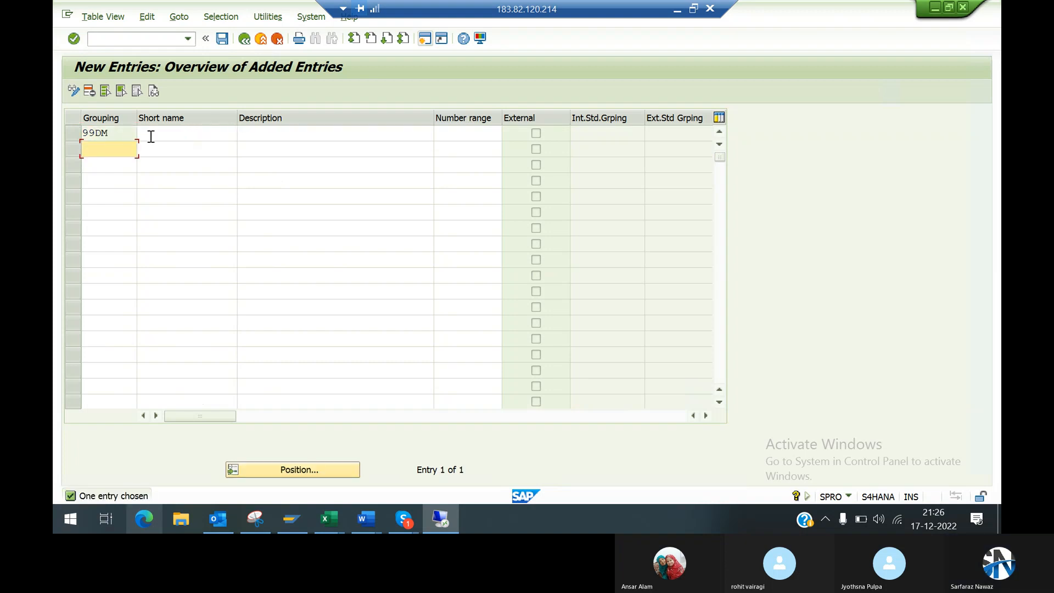
{"action": "left_click", "coordinate": [208, 132]}
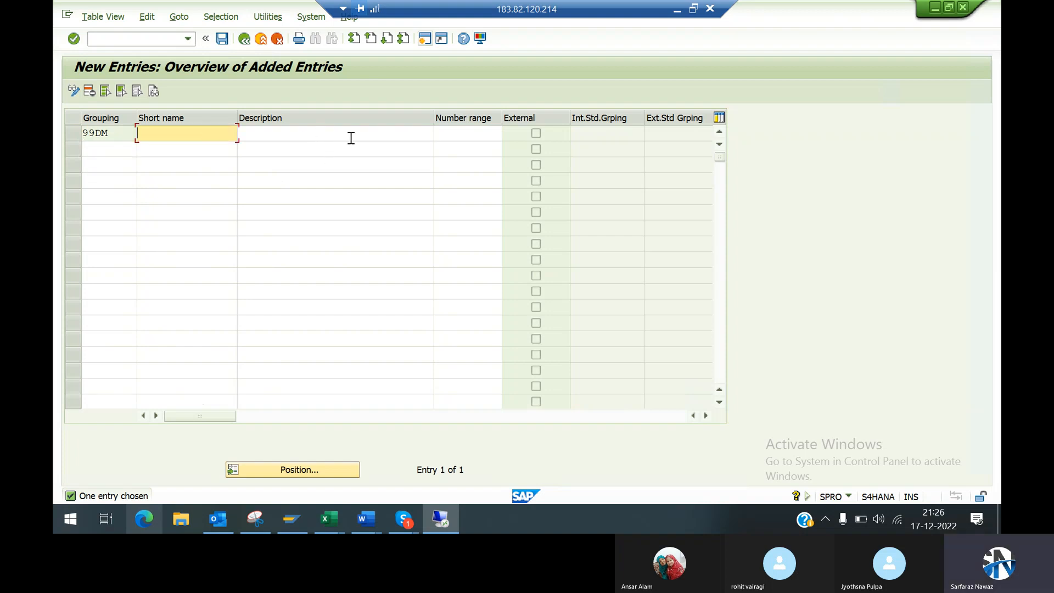
{"action": "left_click", "coordinate": [459, 133]}
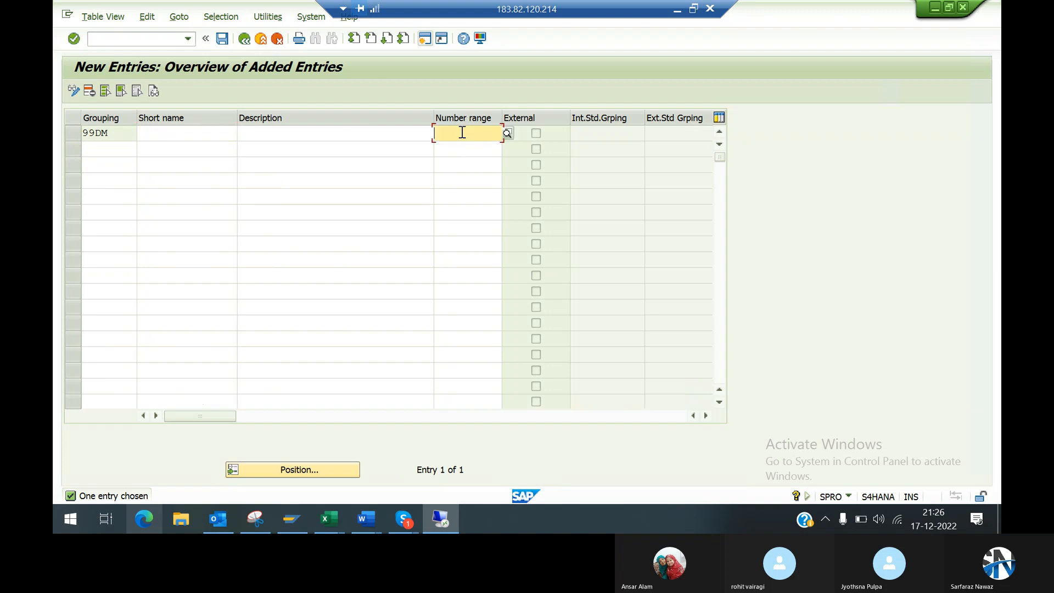
{"action": "left_click", "coordinate": [242, 39]}
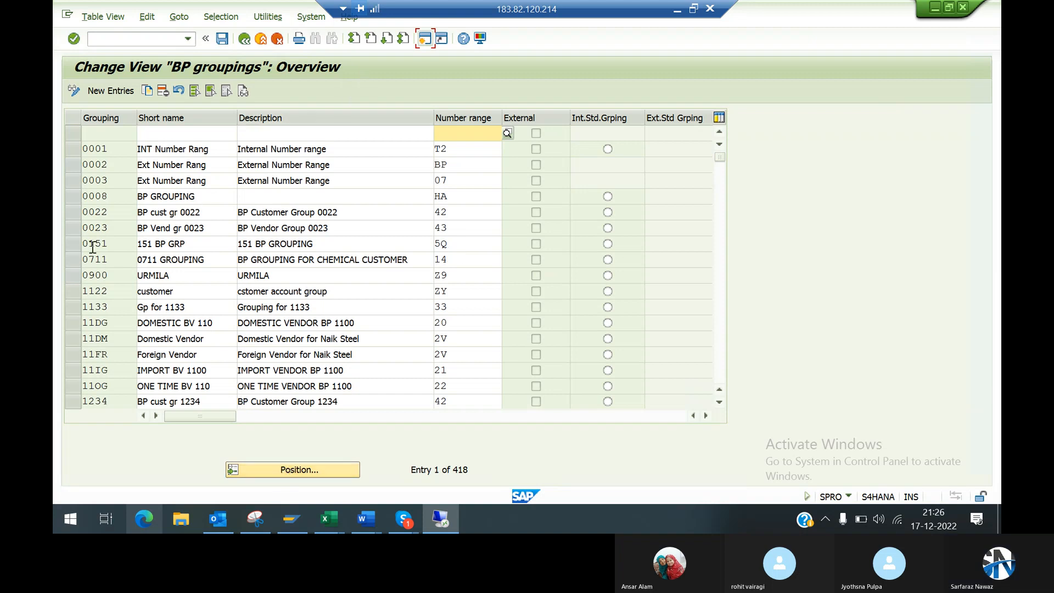
Step: Start another new BP grouping entry with the key 99dm
{"action": "left_click", "coordinate": [110, 90]}
{"action": "type", "text": "CSCD"}
{"action": "key", "text": "BackSpace"}
{"action": "key", "text": "BackSpace"}
{"action": "key", "text": "BackSpace"}
{"action": "key", "text": "BackSpace"}
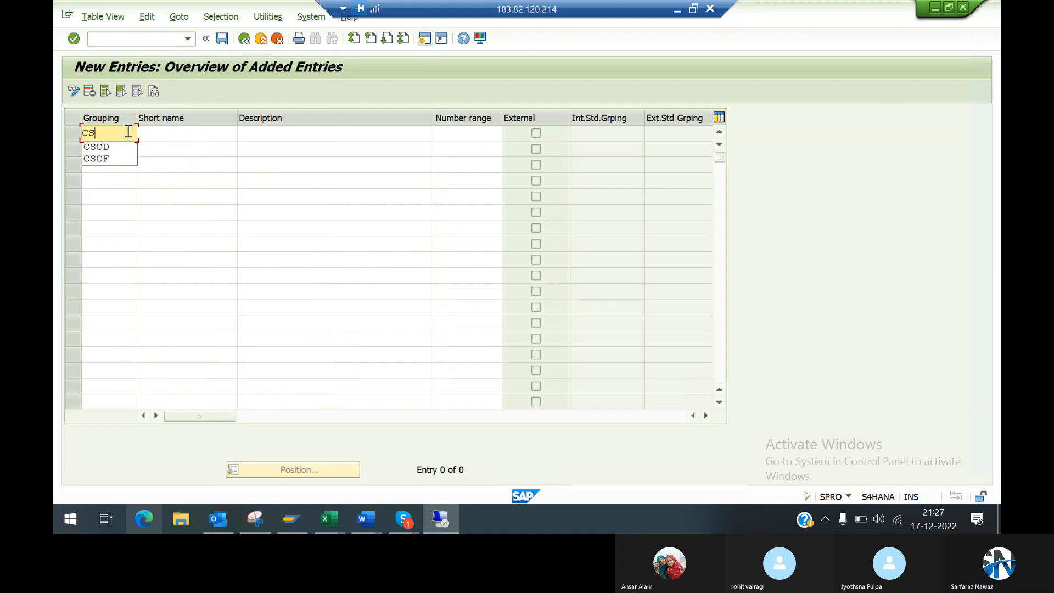
{"action": "key", "text": "Down"}
{"action": "key", "text": "Return"}
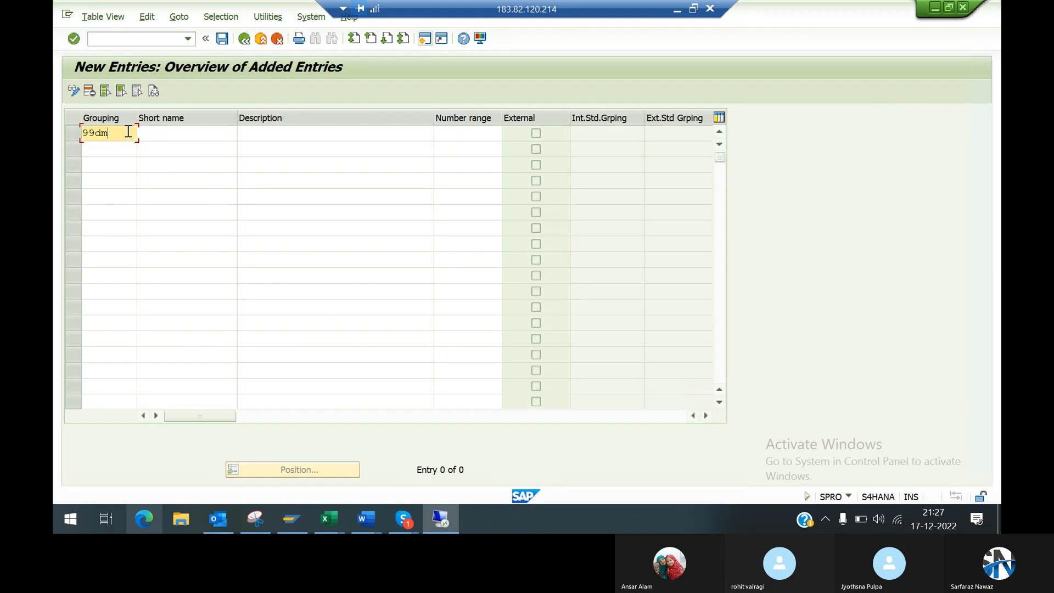
{"action": "key", "text": "Tab"}
{"action": "key", "text": "Tab"}
{"action": "key", "text": "Tab"}
{"action": "key", "text": "Tab"}
{"action": "left_click", "coordinate": [368, 133]}
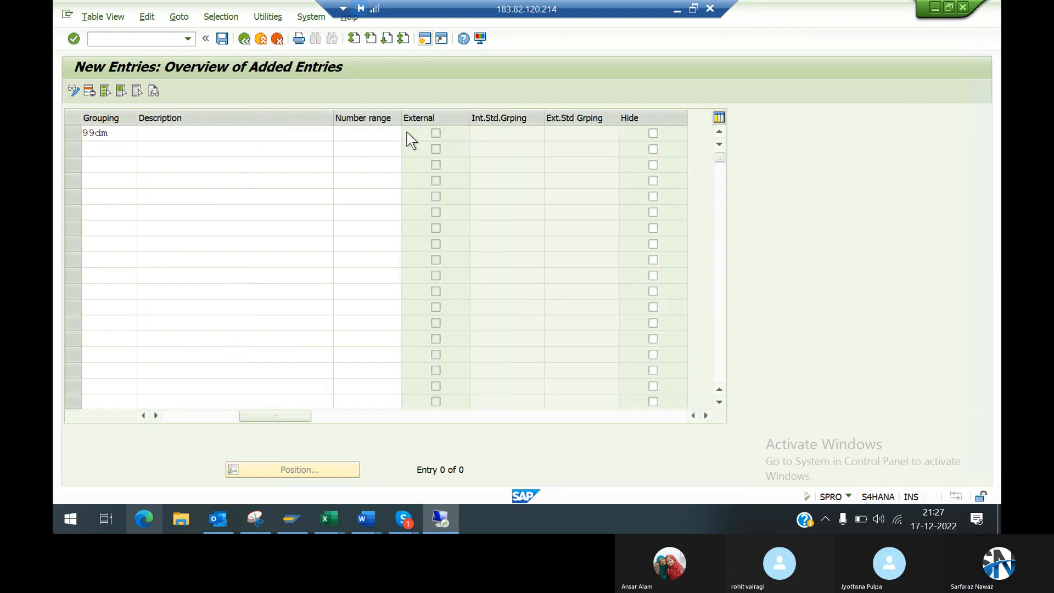
Step: Pick number range 99 from the available intervals for the new 99dm entry and try to confirm the entry
{"action": "left_click", "coordinate": [408, 133]}
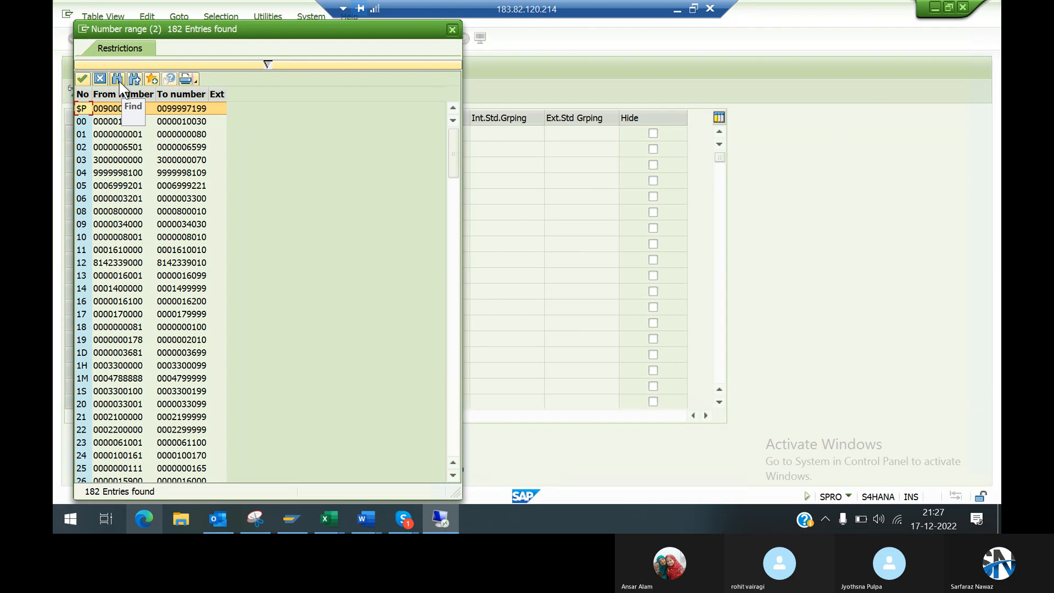
{"action": "left_click", "coordinate": [453, 448]}
{"action": "left_click", "coordinate": [454, 447]}
{"action": "left_click", "coordinate": [453, 448]}
{"action": "left_click", "coordinate": [453, 448]}
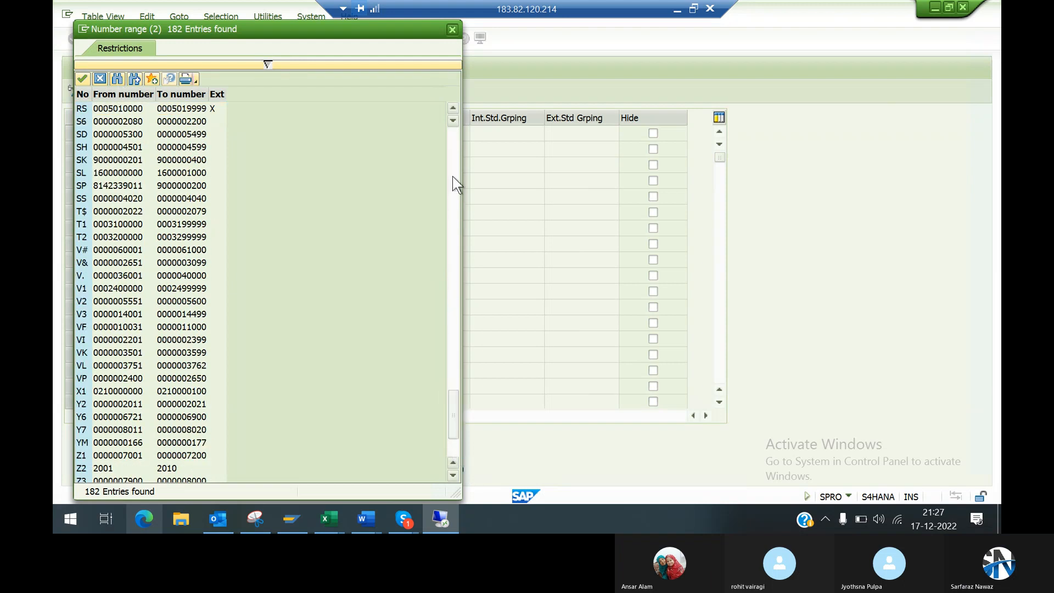
{"action": "left_click", "coordinate": [454, 160]}
{"action": "left_click", "coordinate": [454, 160]}
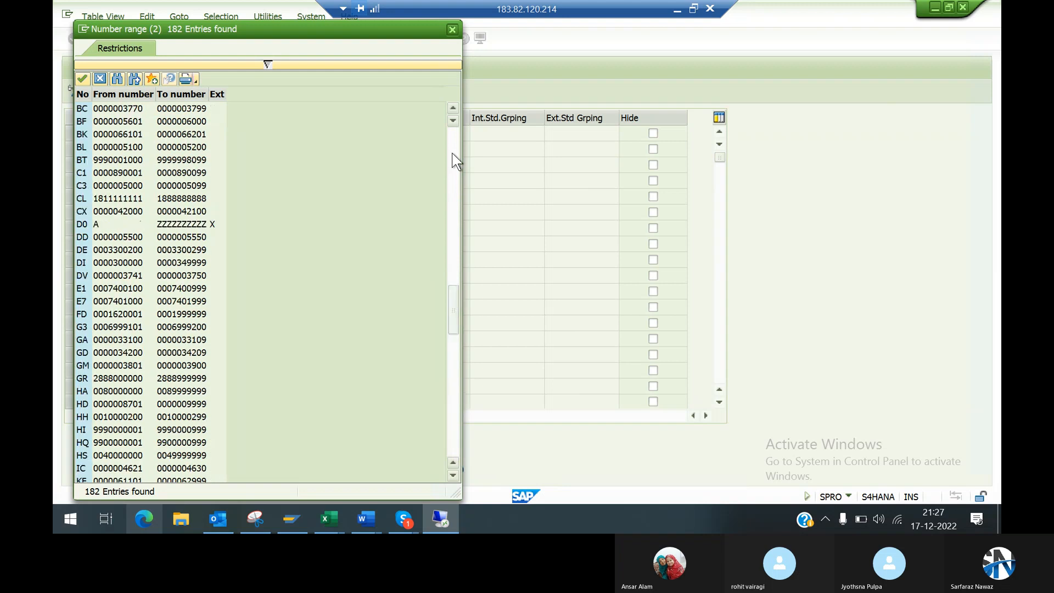
{"action": "left_click", "coordinate": [454, 160]}
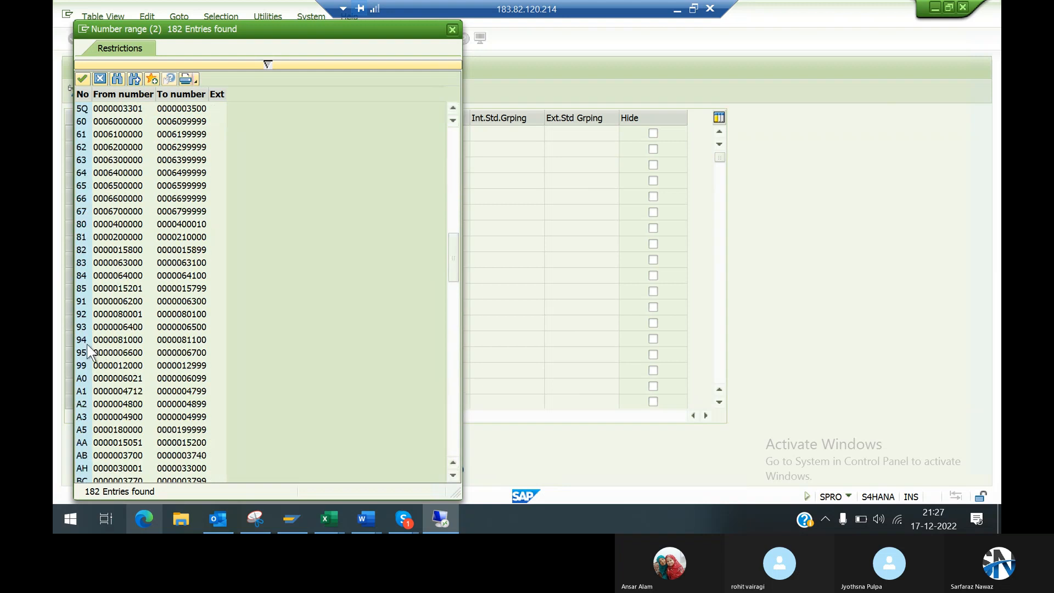
{"action": "double_click", "coordinate": [84, 365]}
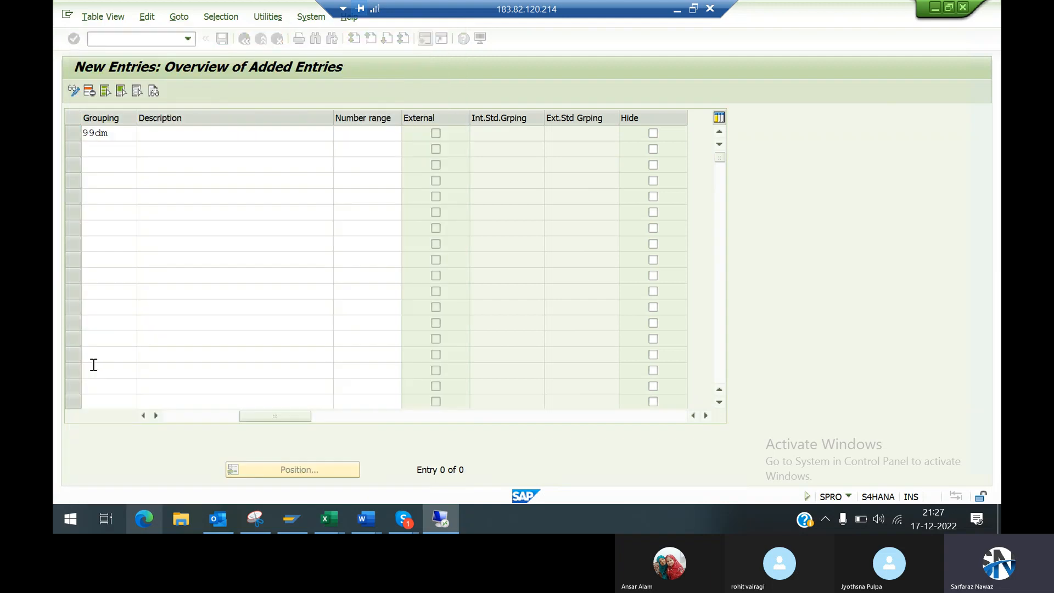
{"action": "key", "text": "Return"}
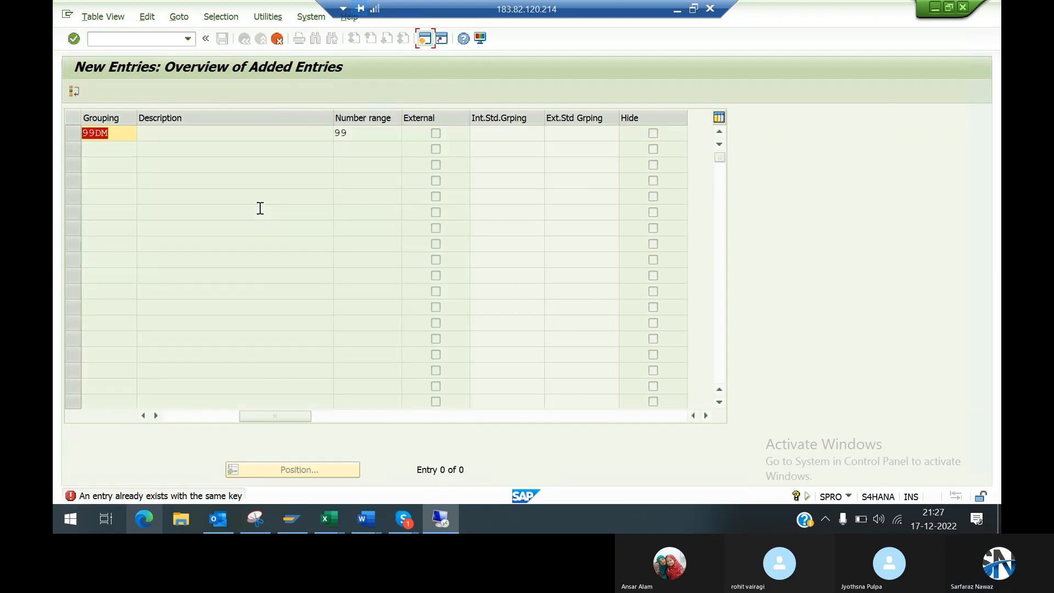
{"action": "key", "text": "Return"}
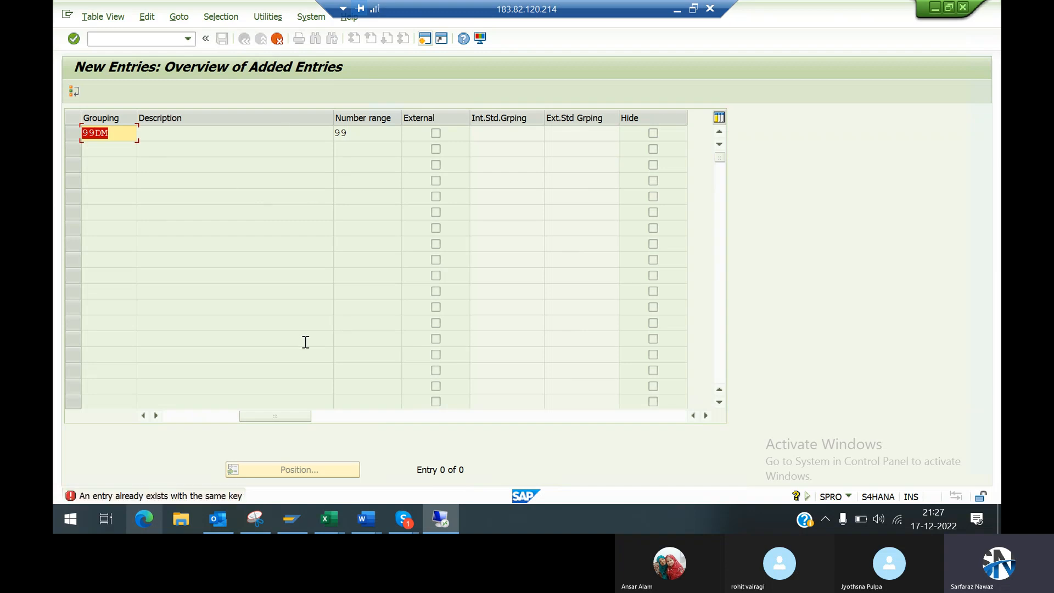
Step: Discard the second 99DM entry and return to the BP groupings overview
{"action": "left_click", "coordinate": [277, 39]}
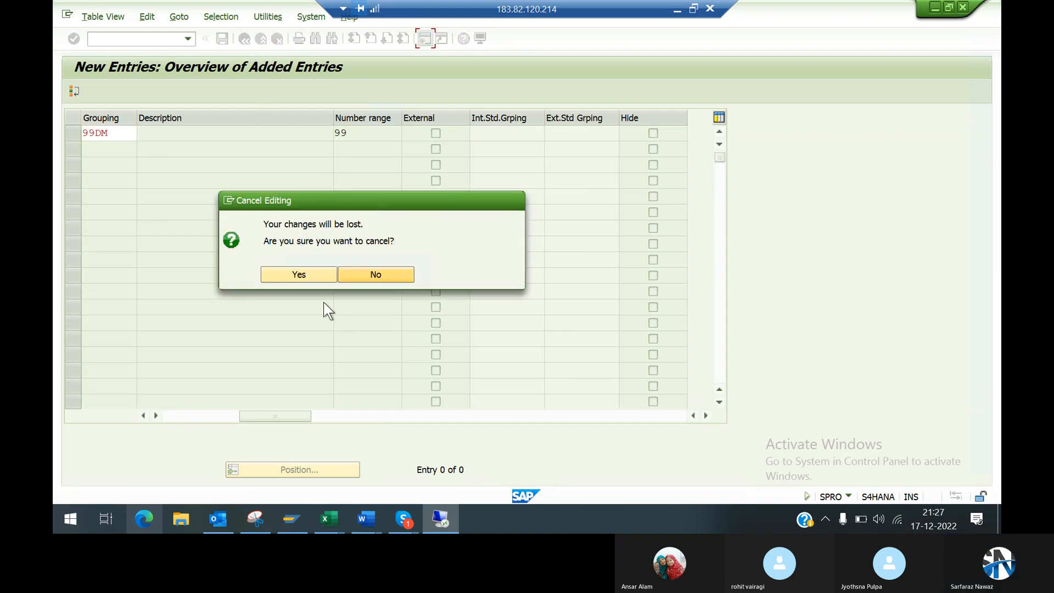
{"action": "left_click", "coordinate": [317, 272]}
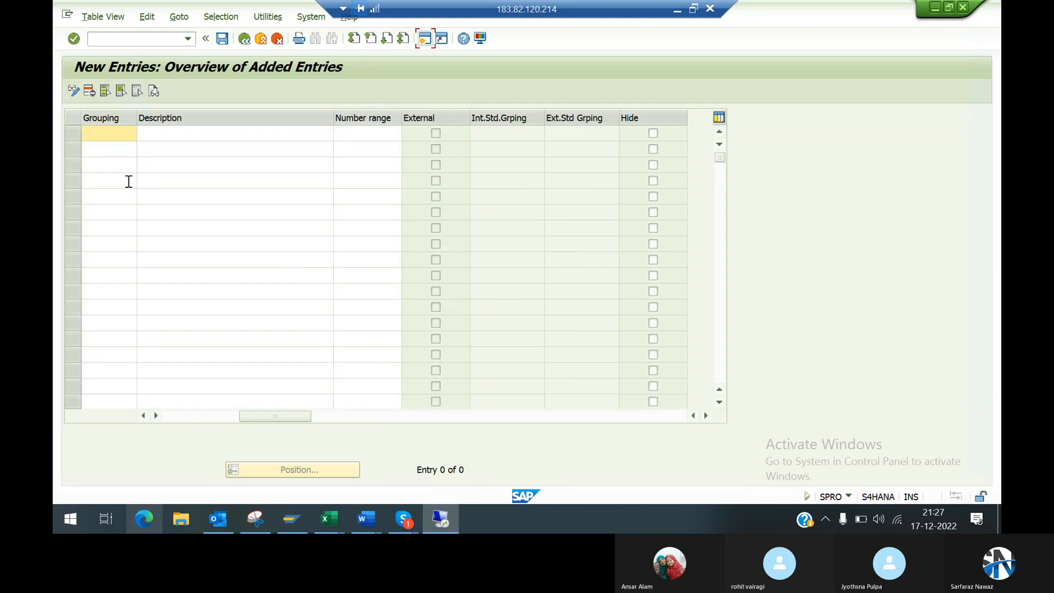
{"action": "left_click", "coordinate": [244, 39]}
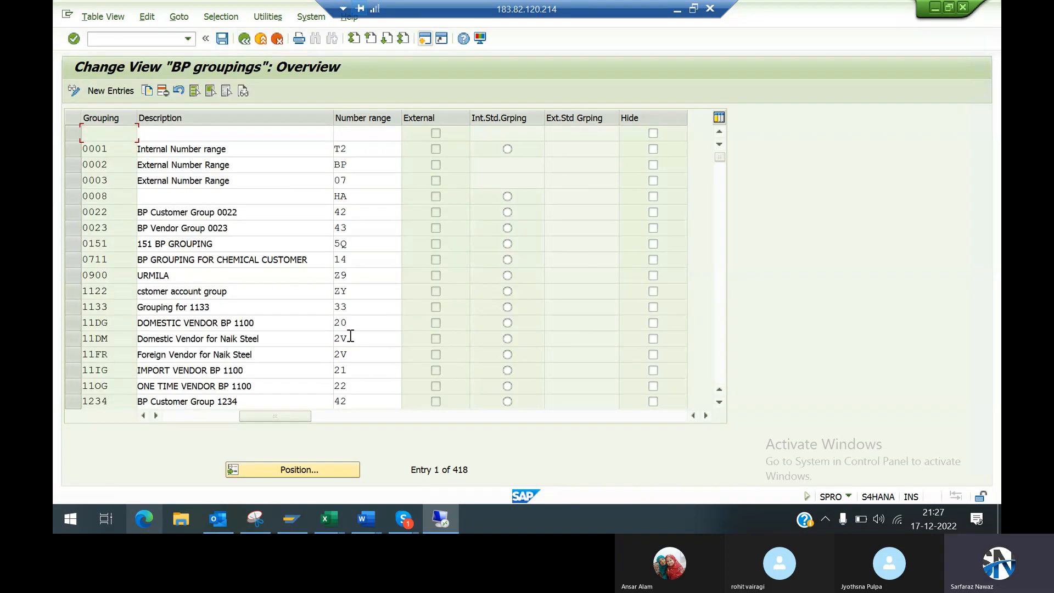
Step: Assign number range 99 to the existing grouping 99DM and save it in customizing request S4HK904911
{"action": "left_click", "coordinate": [720, 367]}
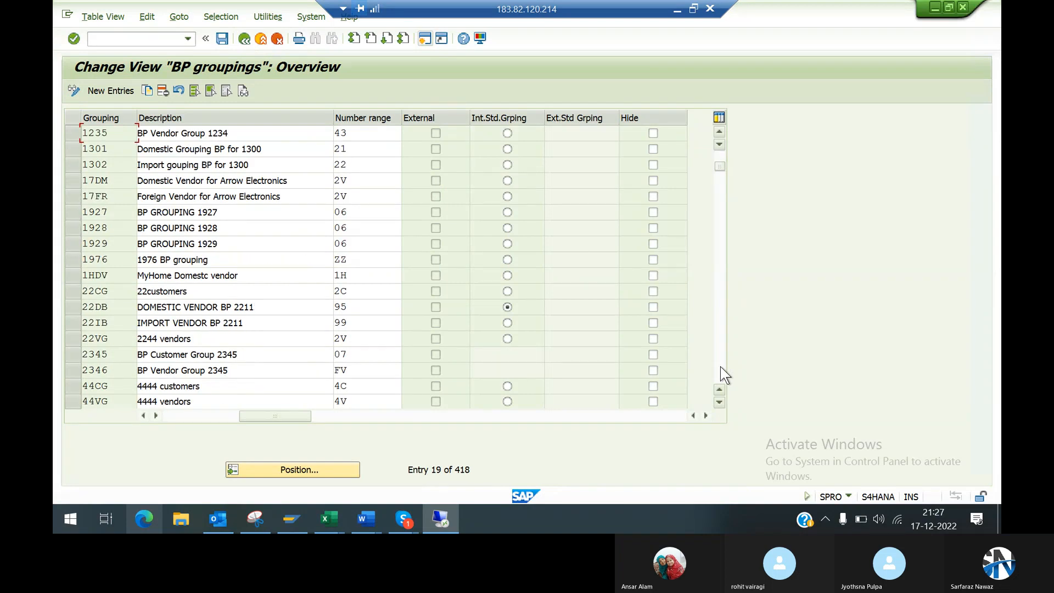
{"action": "left_click", "coordinate": [721, 367]}
{"action": "left_click", "coordinate": [721, 367]}
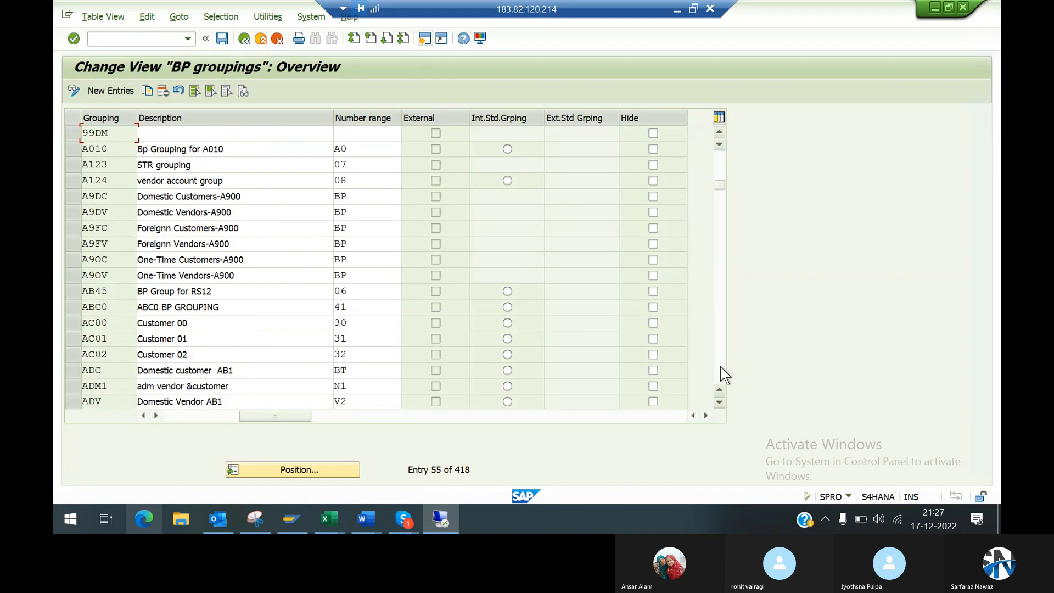
{"action": "left_click", "coordinate": [249, 135]}
{"action": "left_click", "coordinate": [369, 135]}
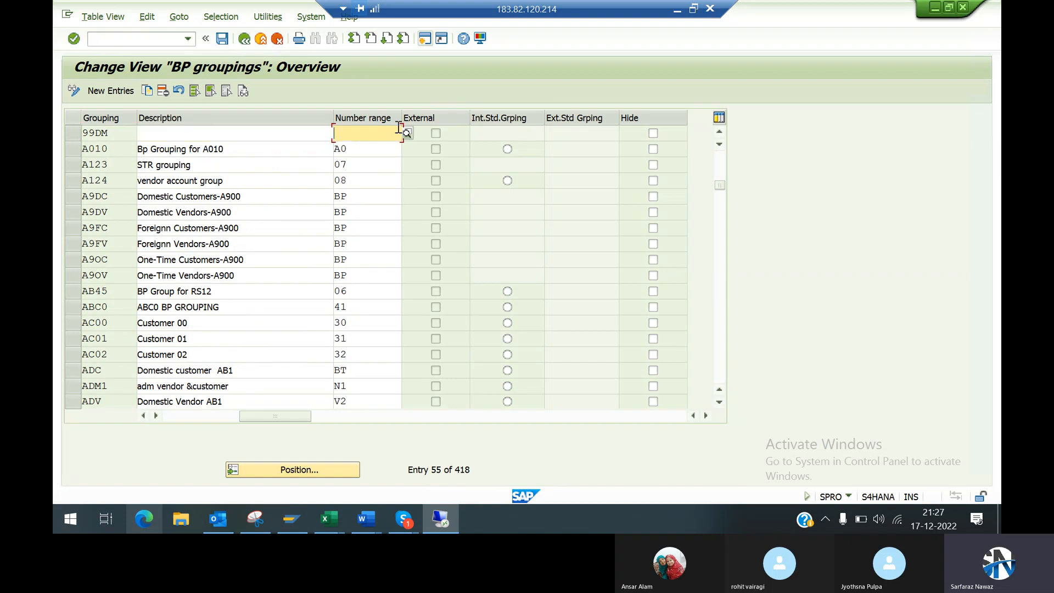
{"action": "type", "text": "30"}
{"action": "key", "text": "Return"}
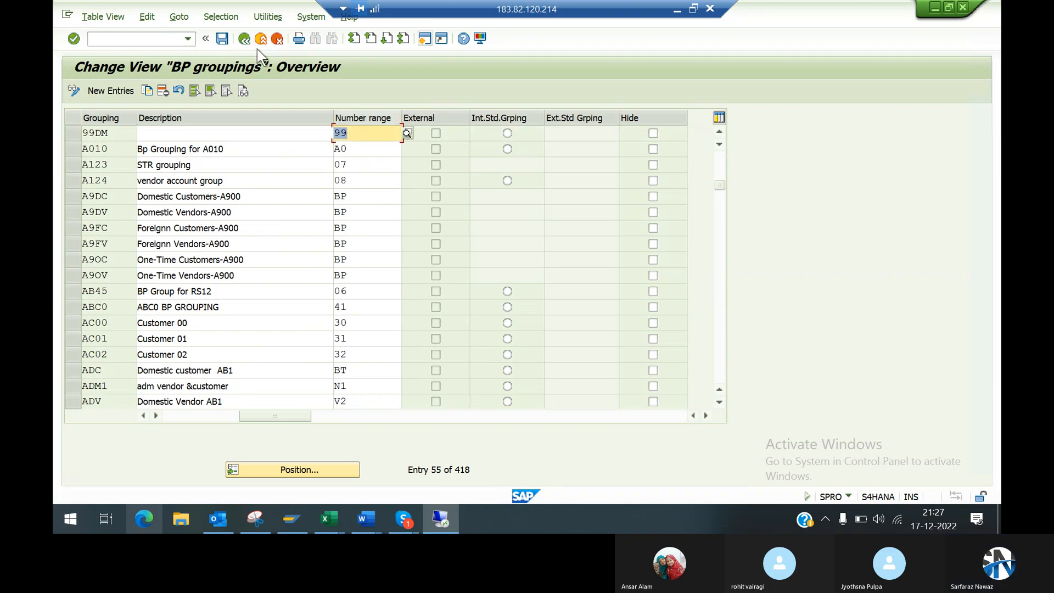
{"action": "left_click", "coordinate": [222, 39]}
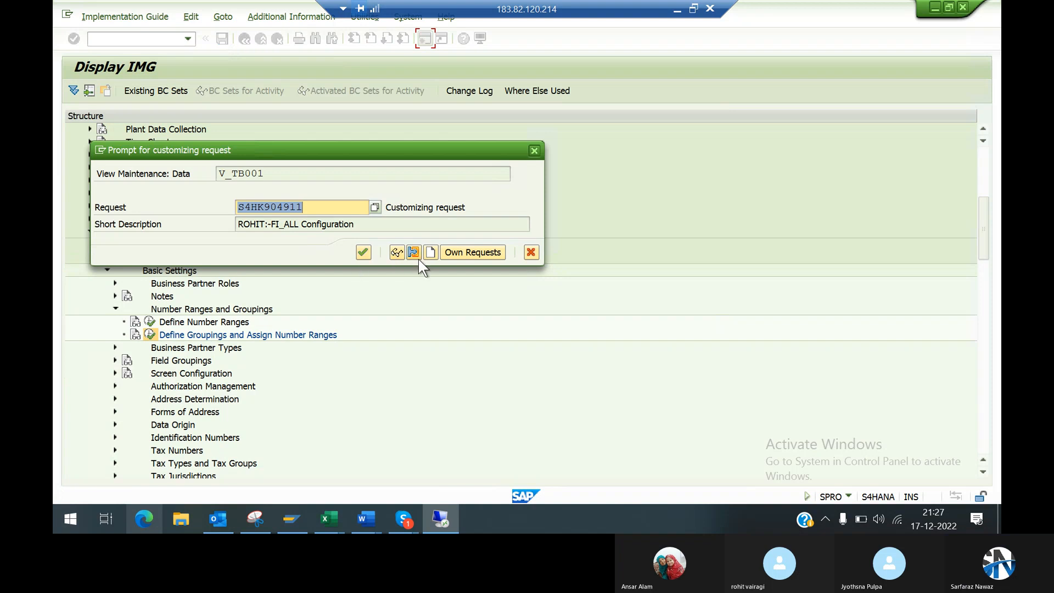
{"action": "left_click", "coordinate": [363, 252]}
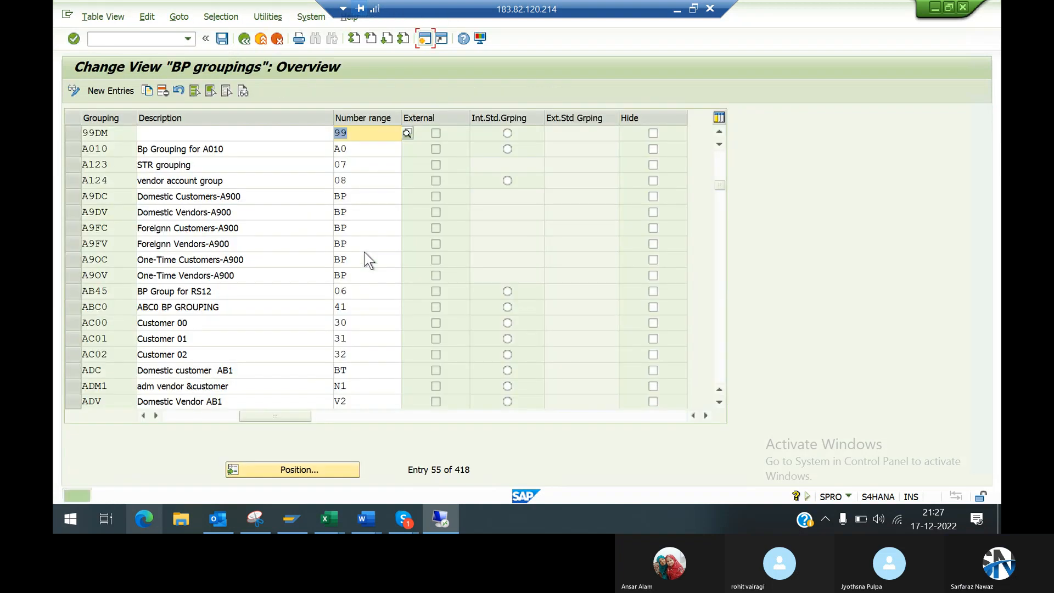
Step: Set the description of grouping 99DM to "BP Grouping for 9949" and save the change
{"action": "left_click", "coordinate": [225, 129]}
{"action": "type", "text": "BP Gr"}
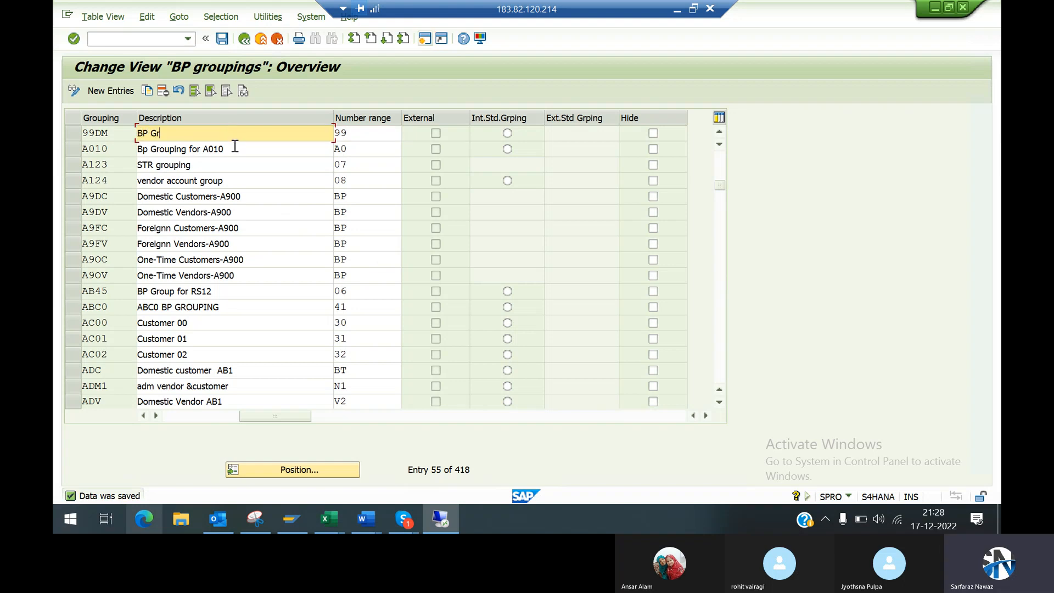
{"action": "type", "text": "ouping for 9949"}
{"action": "left_click", "coordinate": [225, 43]}
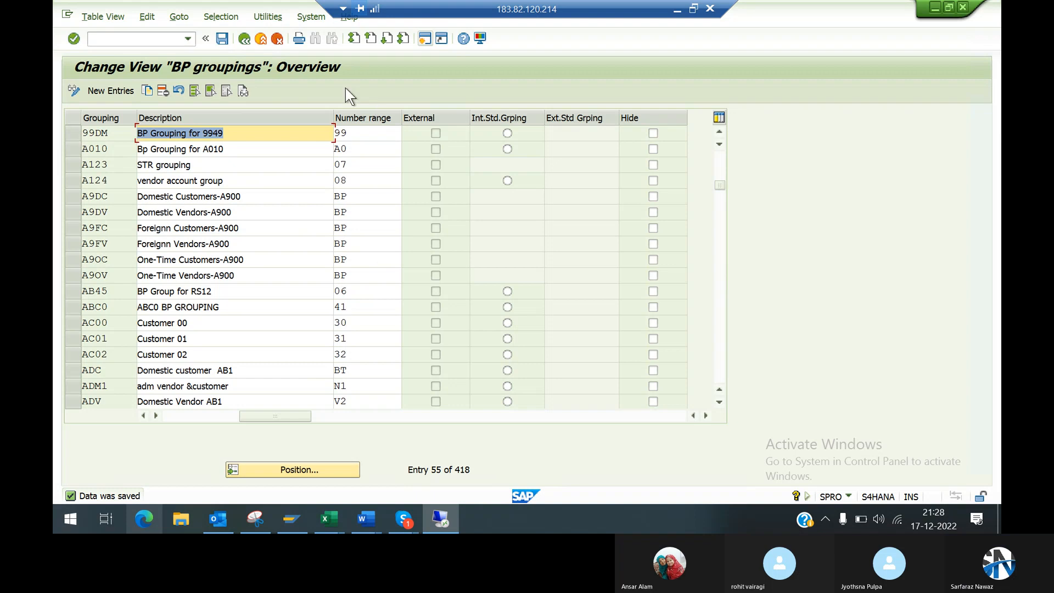
{"action": "left_click", "coordinate": [278, 133]}
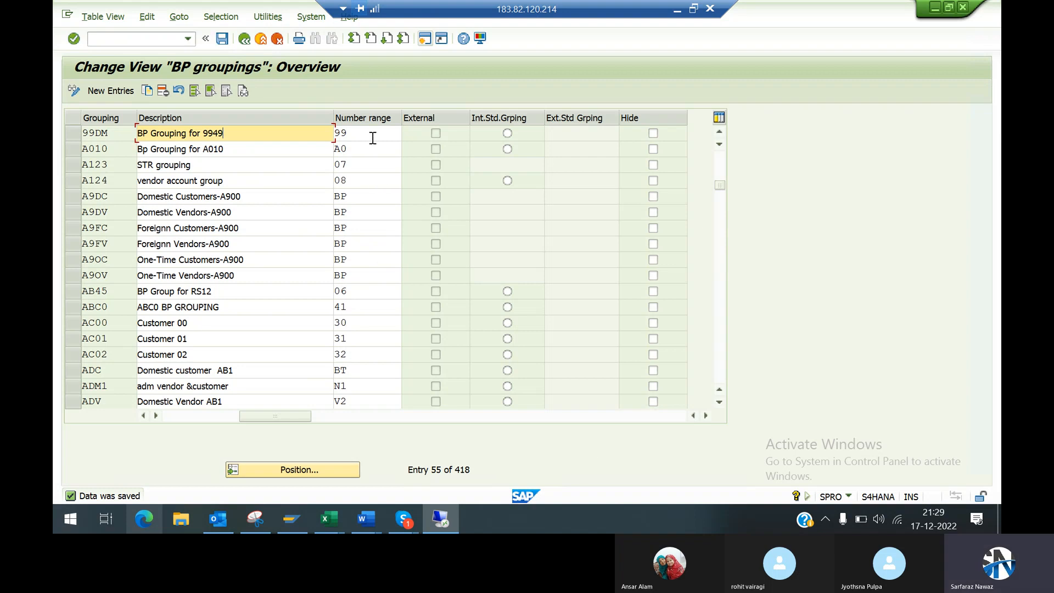
Step: Leave the BP groupings overview and return to the Display IMG structure
{"action": "left_click", "coordinate": [348, 97]}
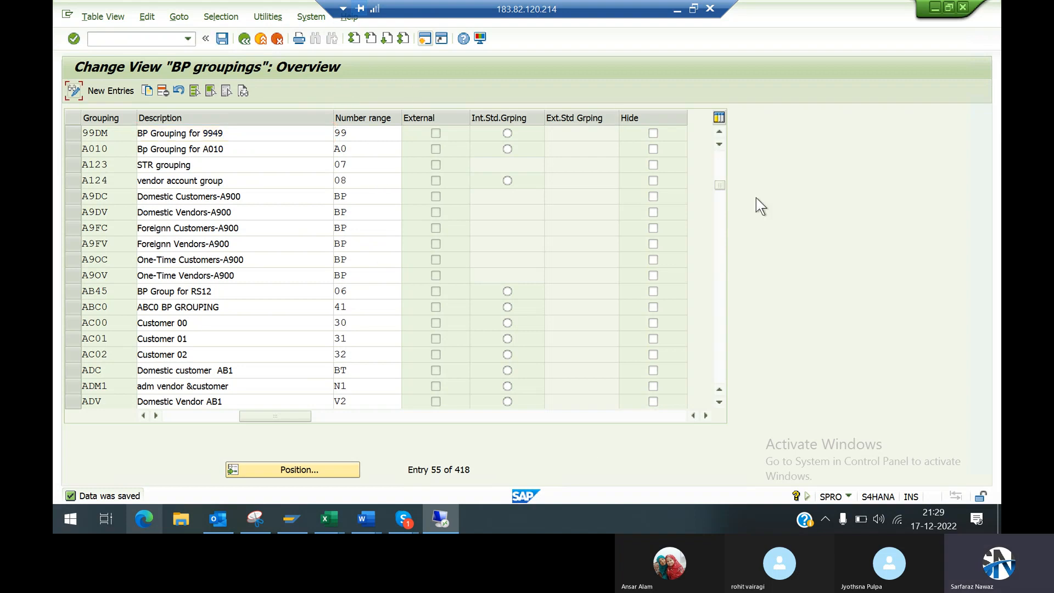
{"action": "left_click", "coordinate": [245, 39]}
{"action": "left_click", "coordinate": [245, 39]}
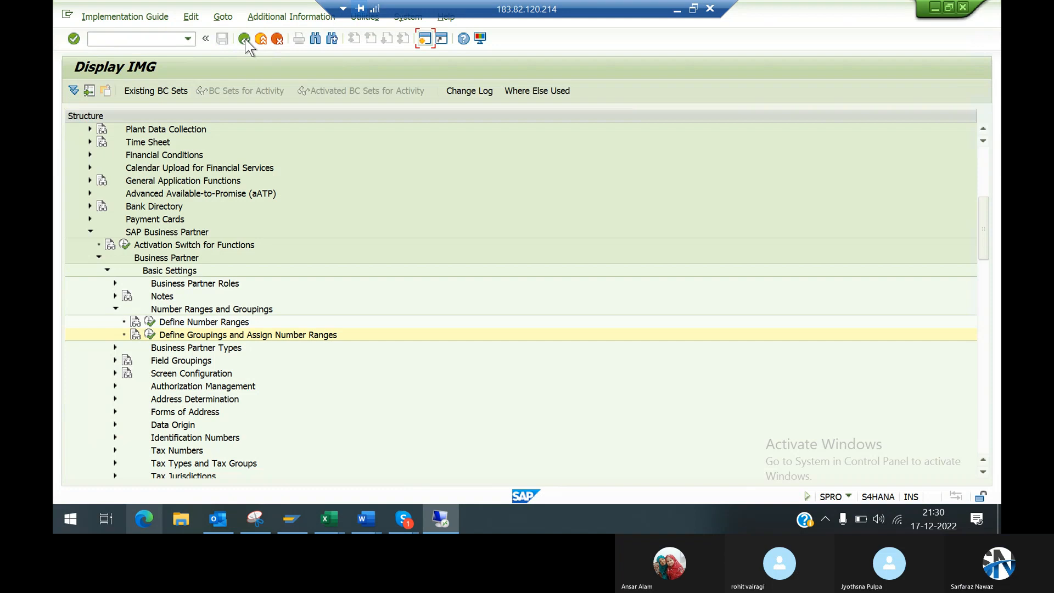
Step: Switch to the Word notes and colour heading 4, "Create Same No. range for BP", green
{"action": "left_click", "coordinate": [678, 9]}
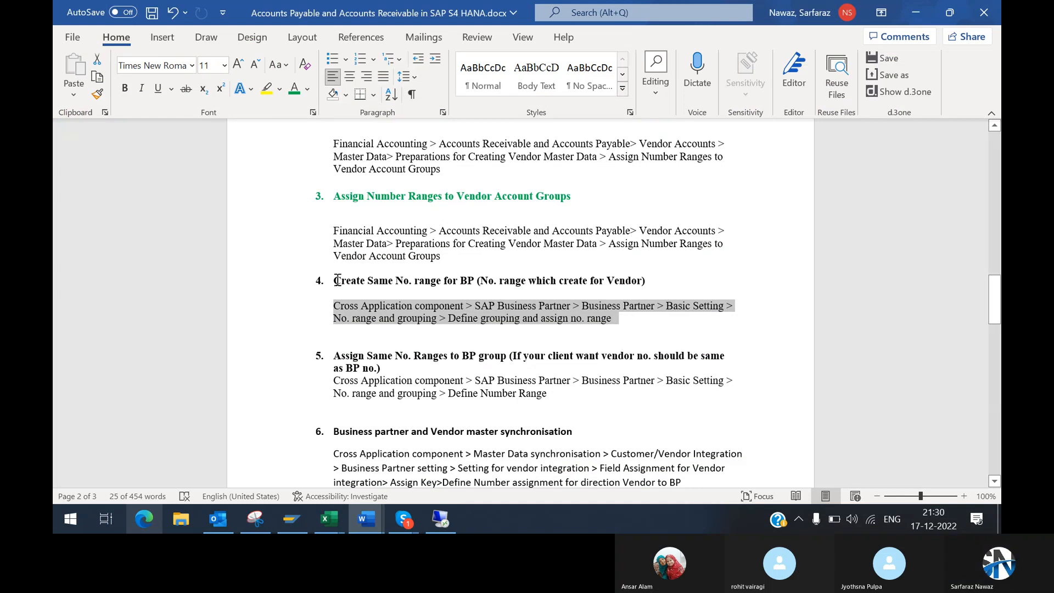
{"action": "left_click_drag", "start_coordinate": [336, 269], "coordinate": [671, 248]}
{"action": "triple_click", "coordinate": [658, 281]}
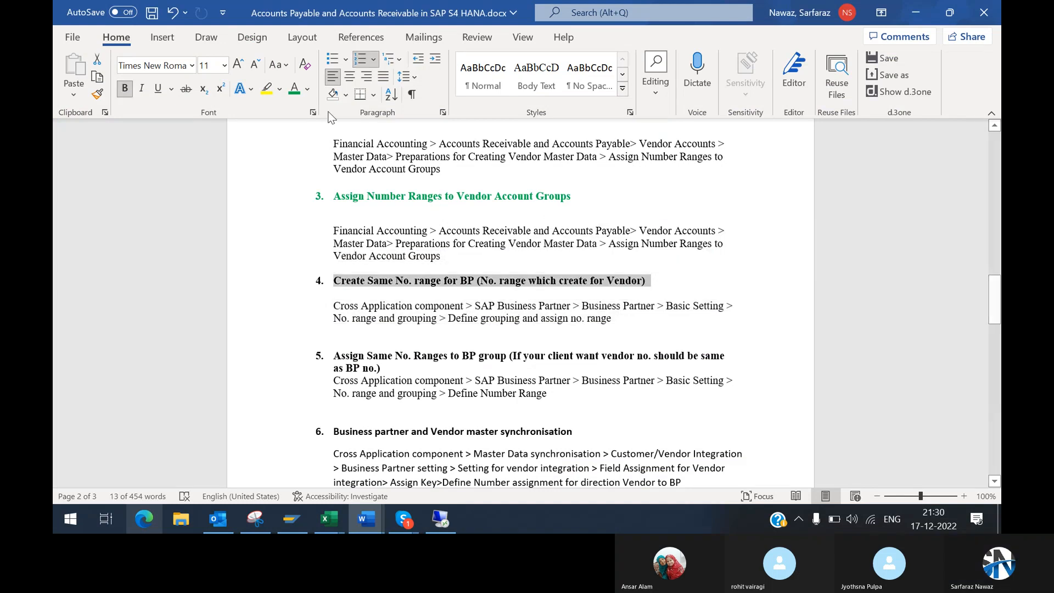
{"action": "left_click", "coordinate": [295, 91]}
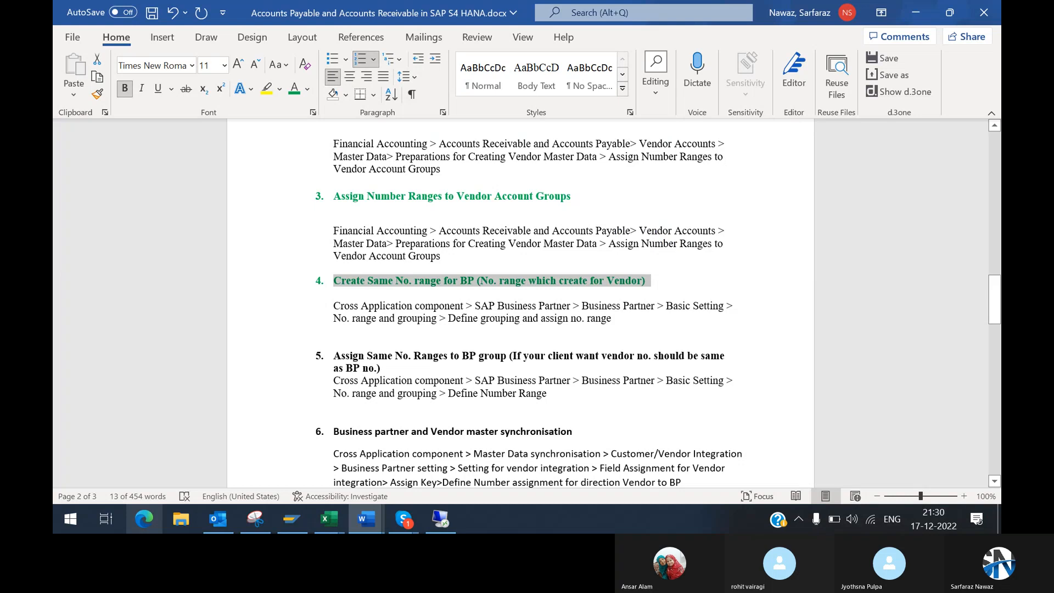
{"action": "left_click", "coordinate": [520, 331]}
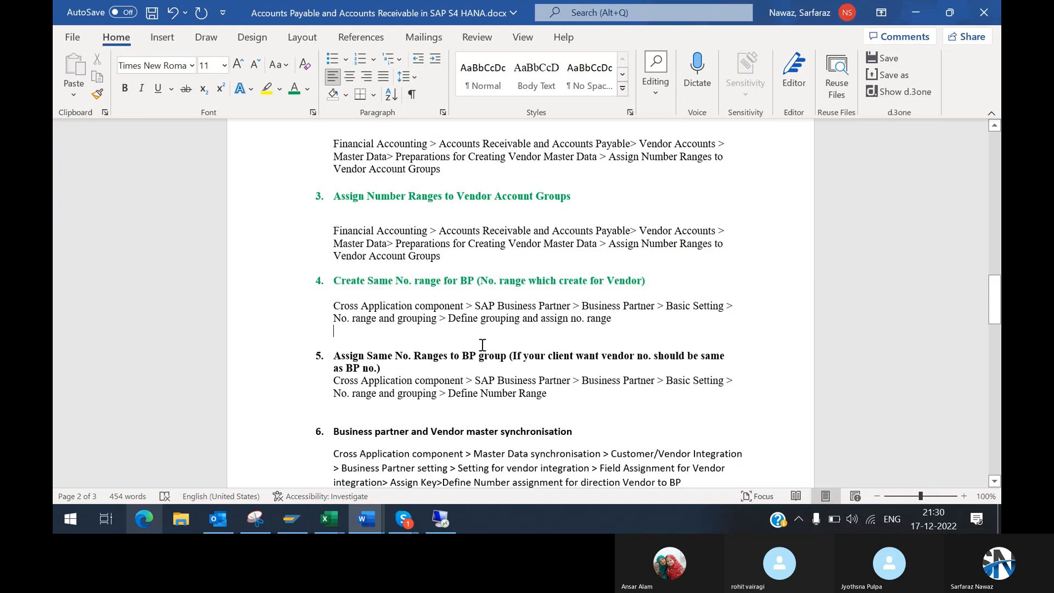
Step: Colour heading 5, "Assign Same No. Ranges to BP group", including its text in parentheses, green
{"action": "left_click", "coordinate": [335, 355]}
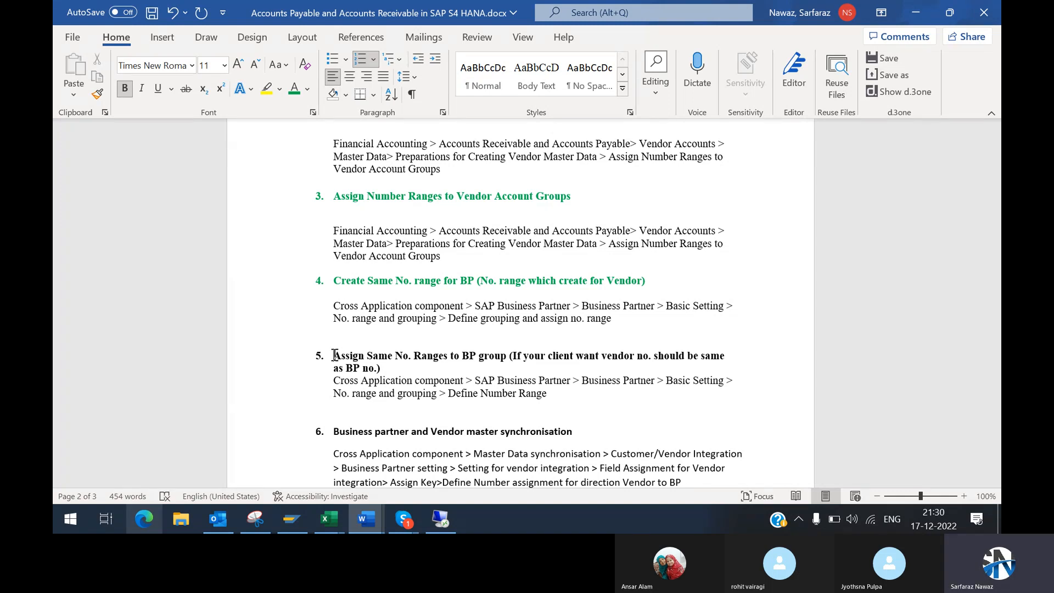
{"action": "left_click_drag", "start_coordinate": [334, 355], "coordinate": [399, 365]}
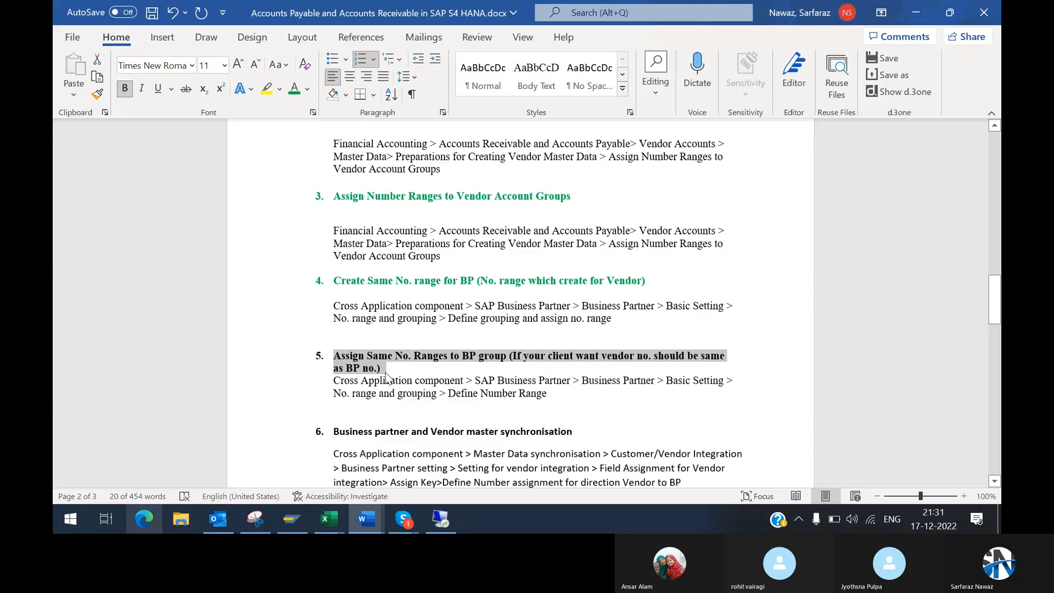
{"action": "left_click", "coordinate": [293, 91]}
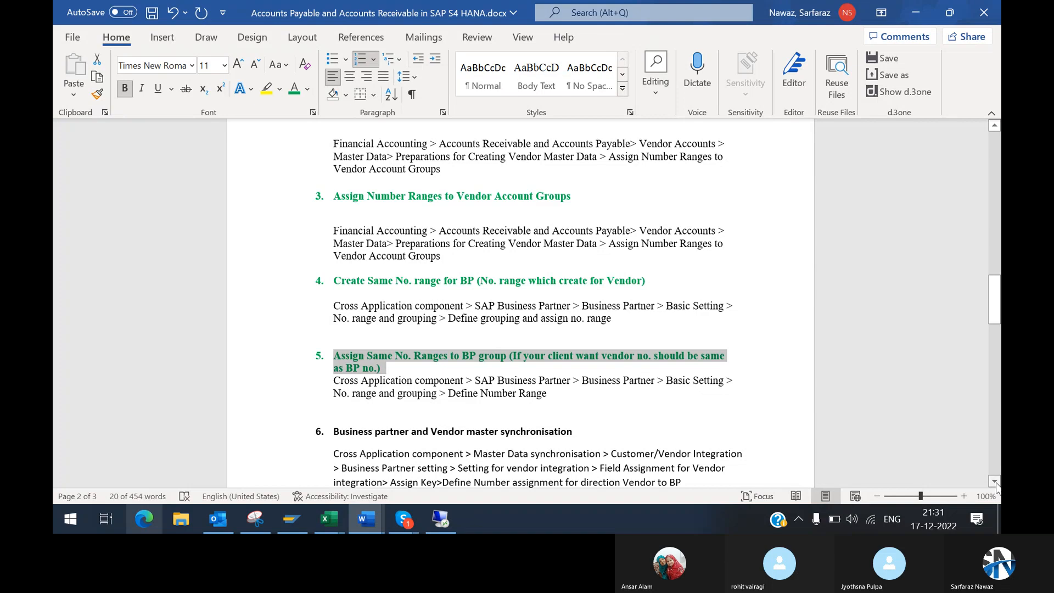
Step: Read section 6 of the notes, "Business partner and Vendor master synchronisation", with its configuration path
{"action": "scroll", "coordinate": [996, 484], "scroll_direction": "down", "scroll_amount": 5}
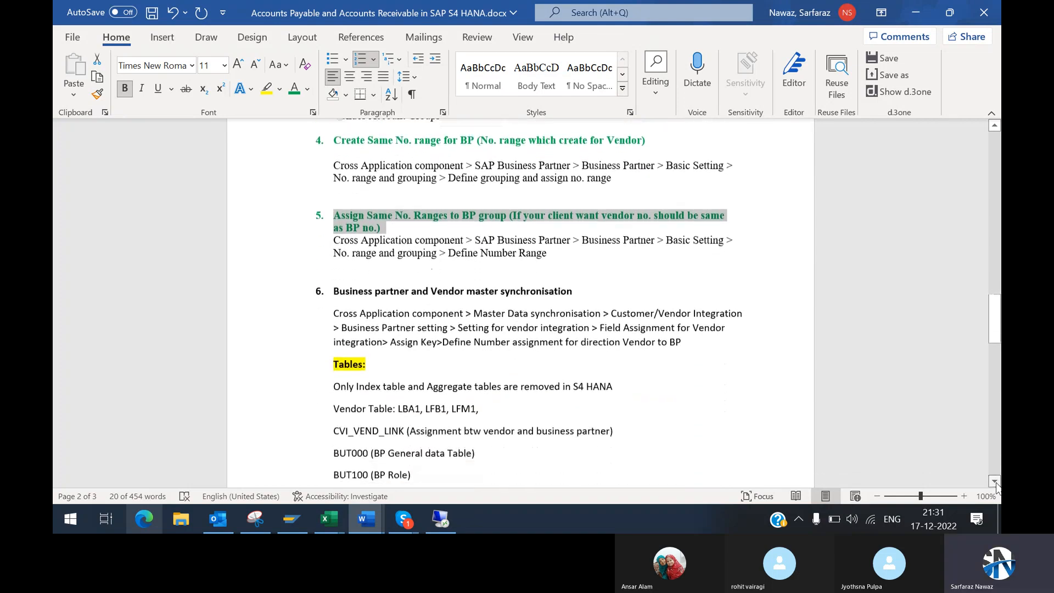
{"action": "scroll", "coordinate": [995, 484], "scroll_direction": "down", "scroll_amount": 3}
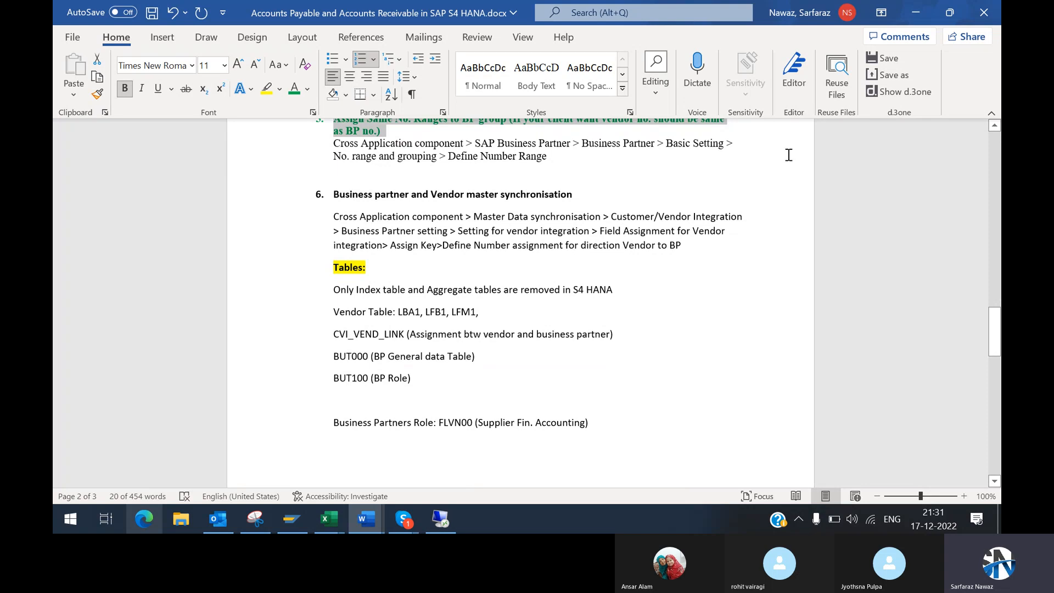
{"action": "left_click_drag", "start_coordinate": [995, 342], "coordinate": [997, 337]}
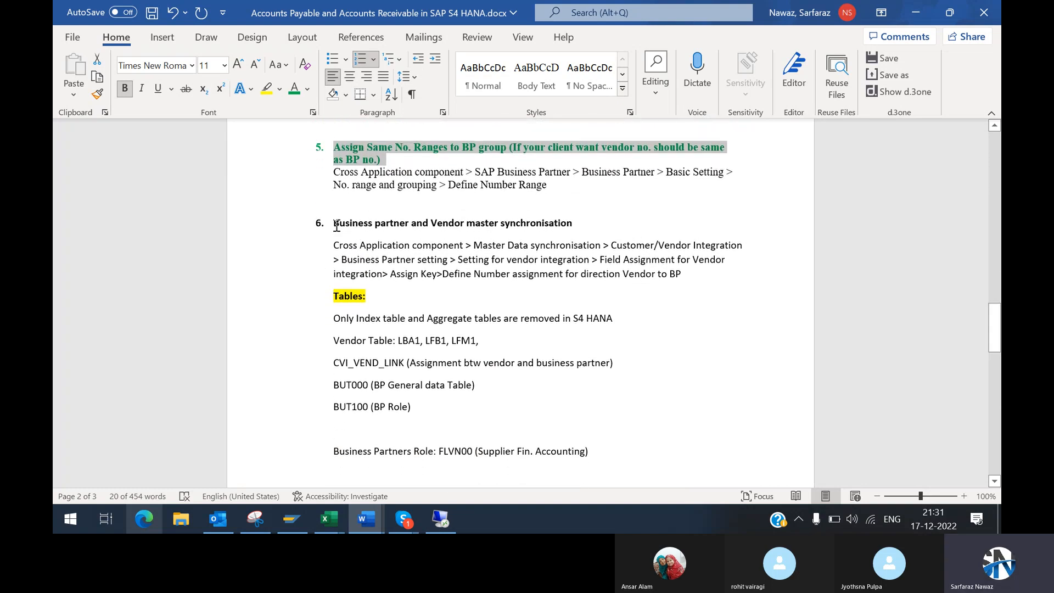
{"action": "left_click_drag", "start_coordinate": [334, 223], "coordinate": [586, 226]}
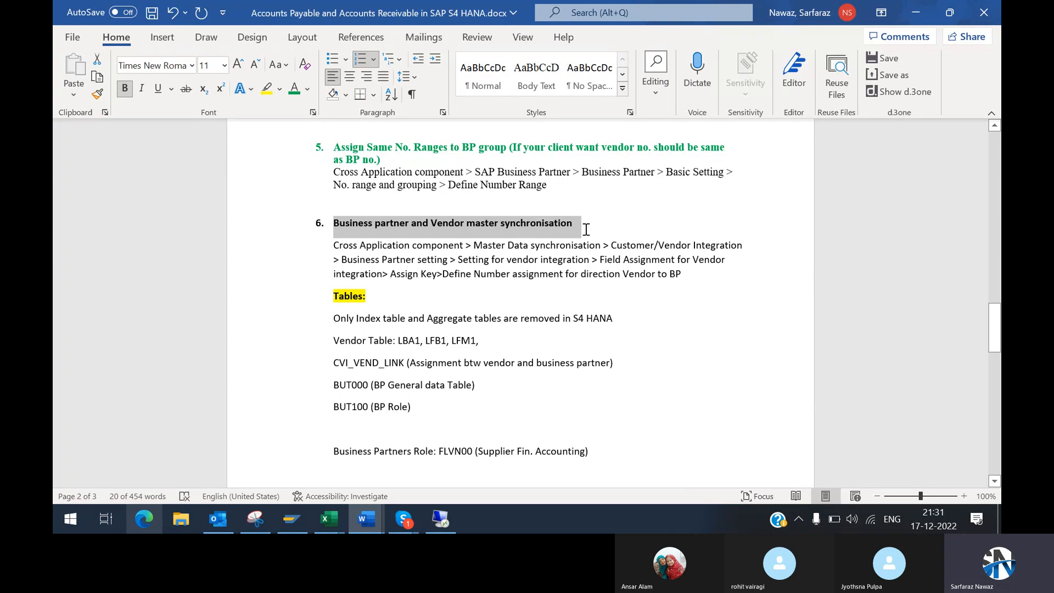
{"action": "left_click_drag", "start_coordinate": [586, 229], "coordinate": [587, 233]}
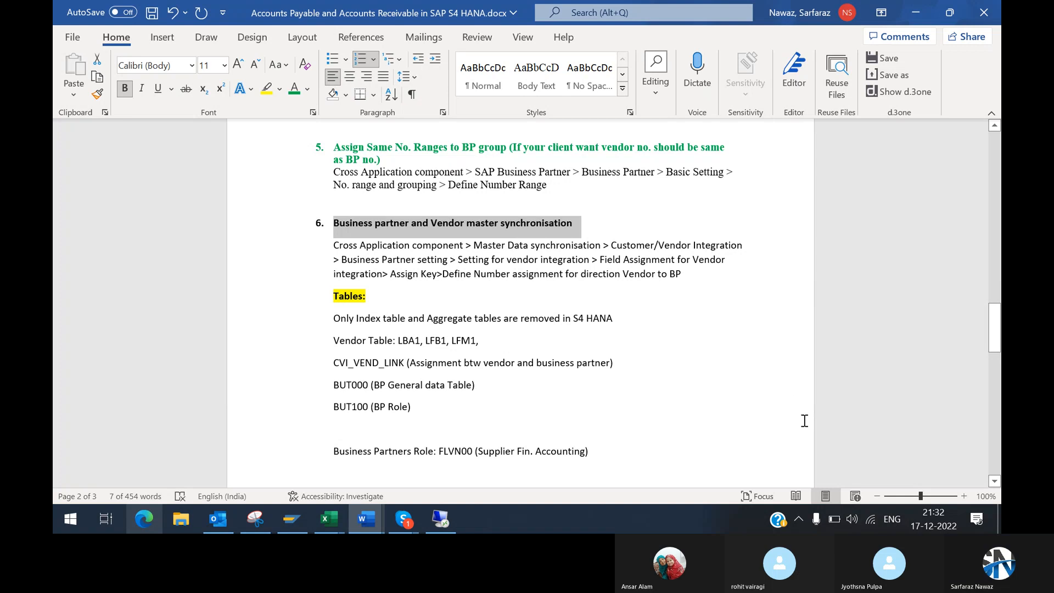
{"action": "left_click", "coordinate": [345, 228]}
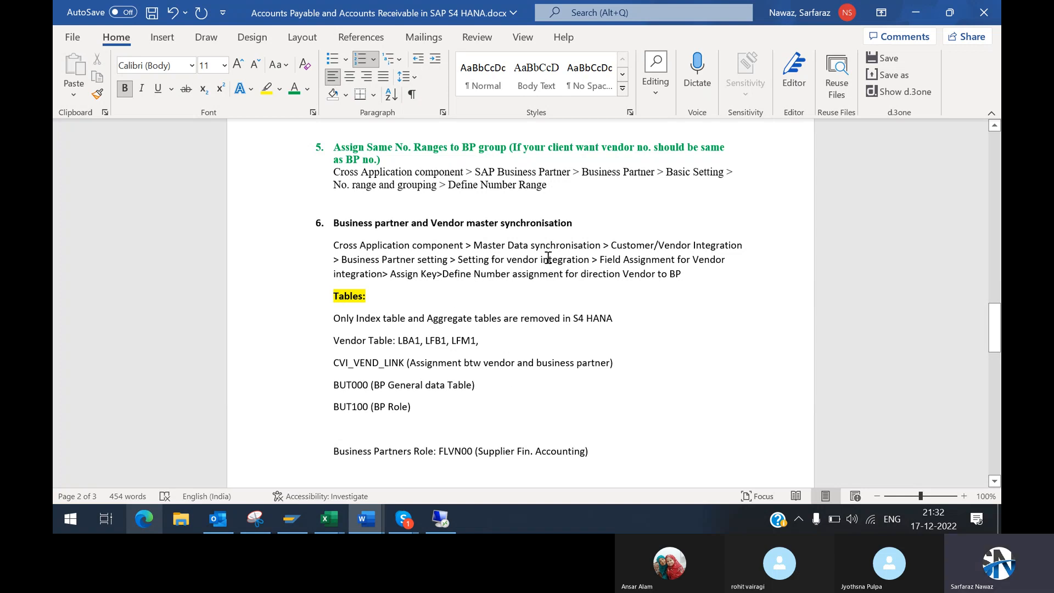
Step: Switch to the remote SAP session and collapse the Business Partner and SAP Business Partner nodes
{"action": "left_click", "coordinate": [442, 521]}
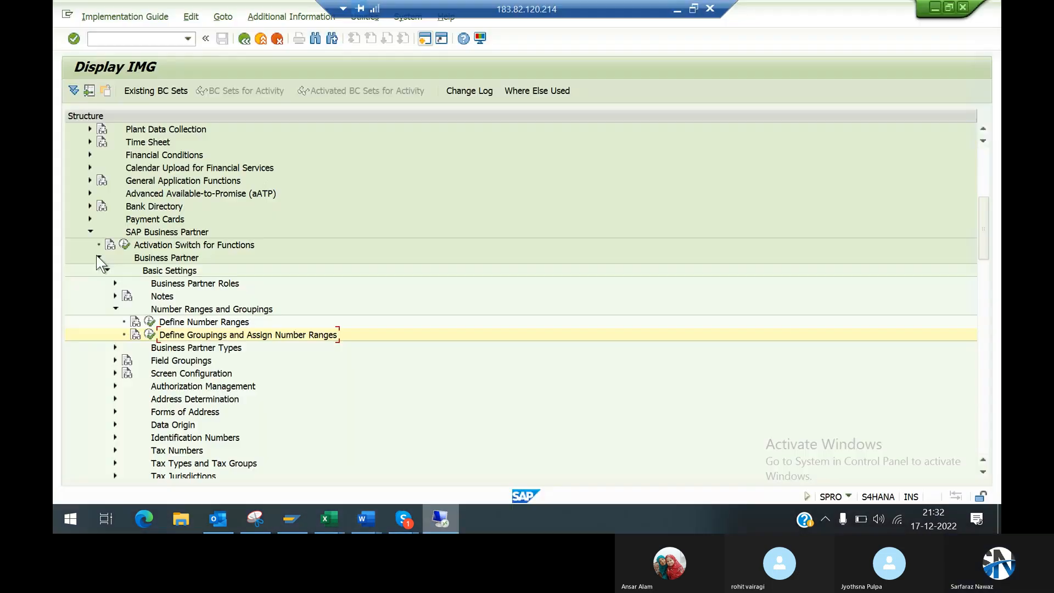
{"action": "left_click", "coordinate": [98, 258]}
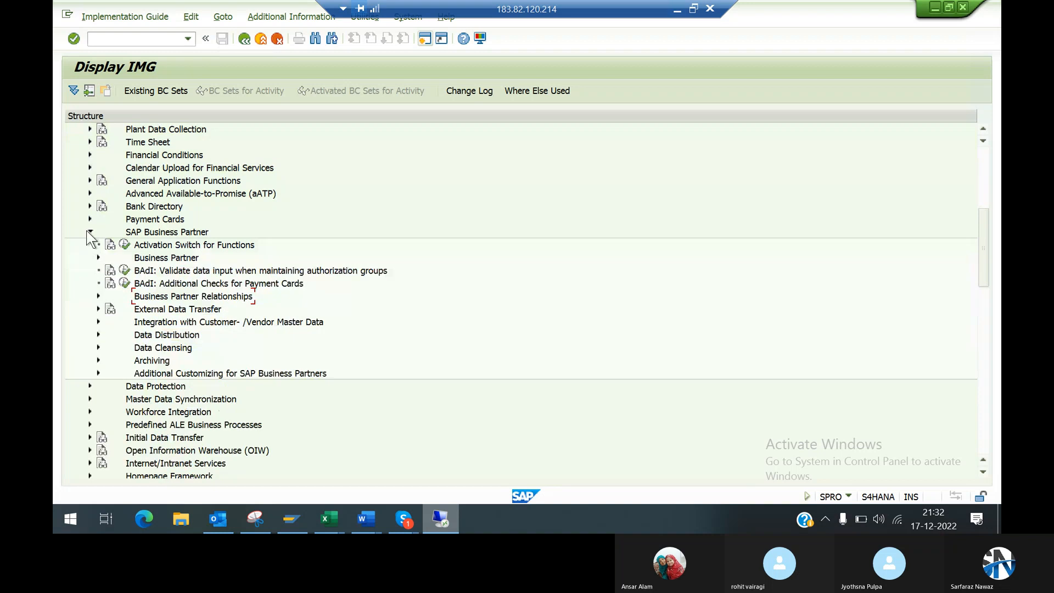
{"action": "left_click", "coordinate": [90, 232]}
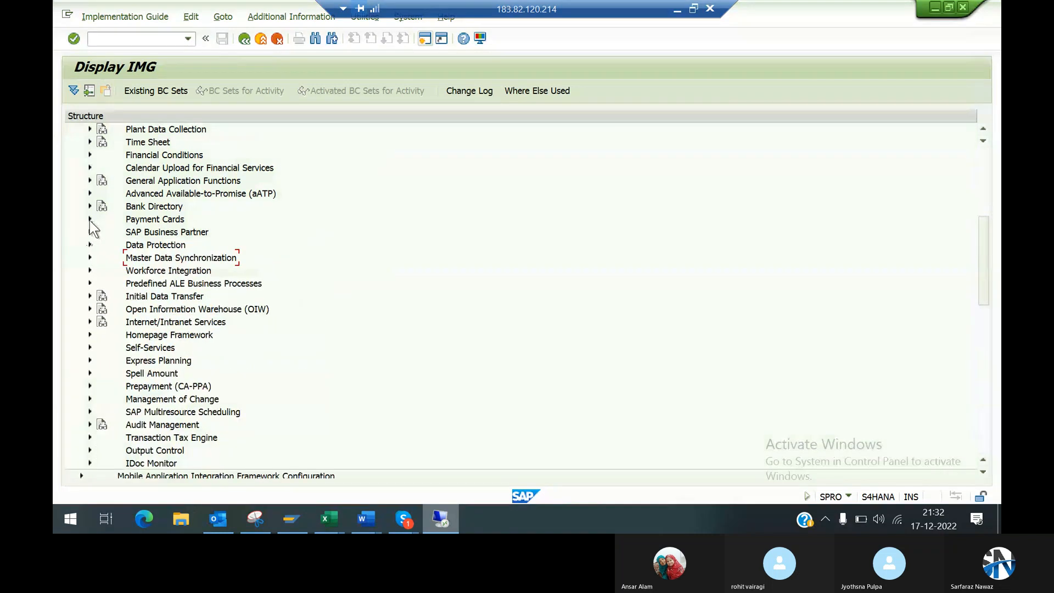
Step: Expand Master Data Synchronization under Cross-Application Components in the IMG structure
{"action": "left_click", "coordinate": [982, 170]}
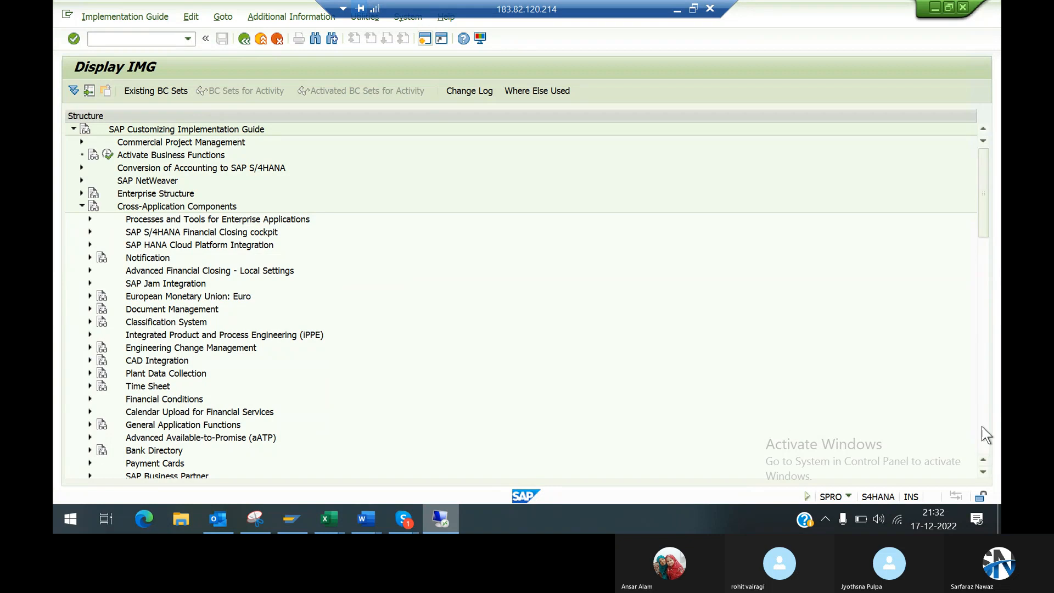
{"action": "scroll", "coordinate": [983, 472], "scroll_direction": "down", "scroll_amount": 10}
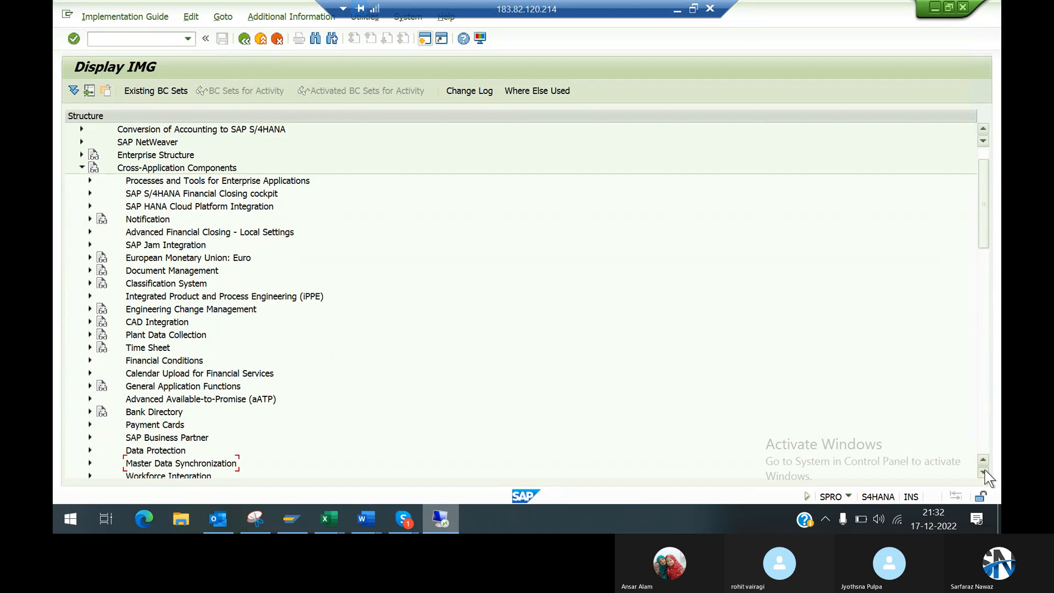
{"action": "scroll", "coordinate": [983, 472], "scroll_direction": "down", "scroll_amount": 1}
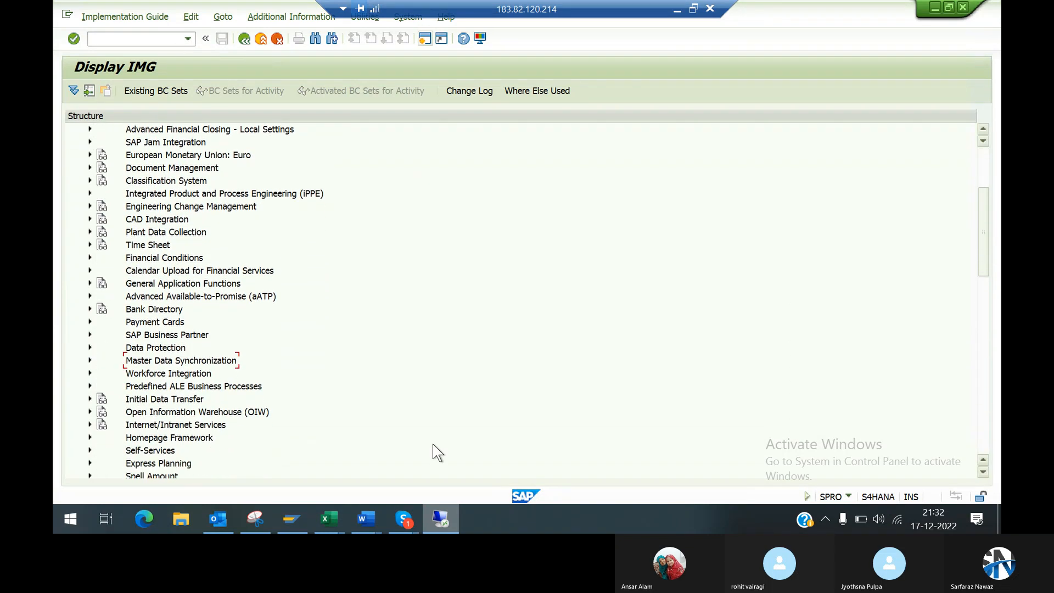
{"action": "left_click", "coordinate": [89, 360]}
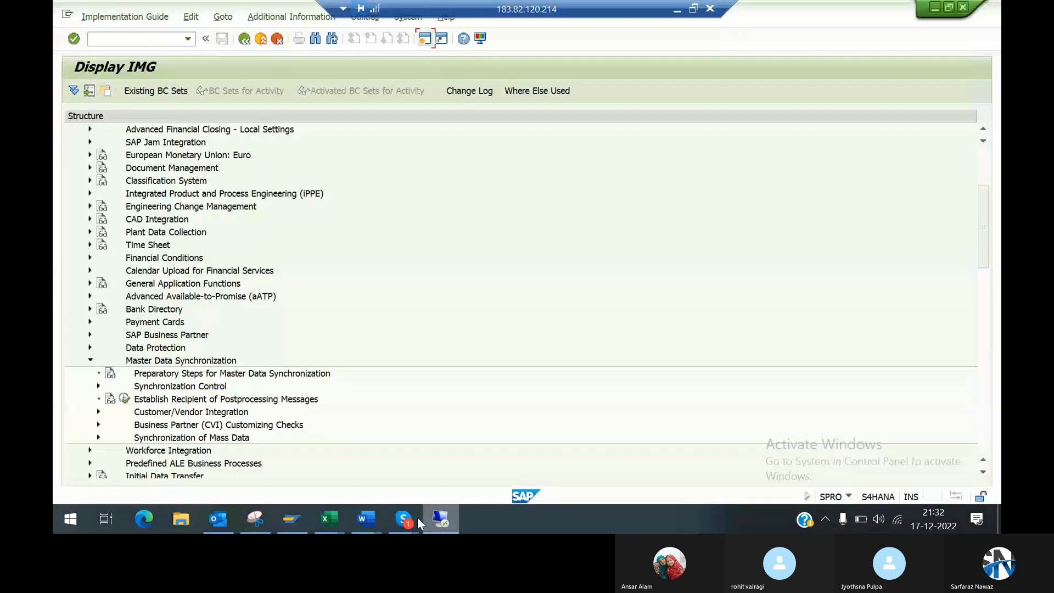
Step: Switch to the Skype call to mute and unmute the microphone, and return to the remote SAP session
{"action": "left_click", "coordinate": [409, 518]}
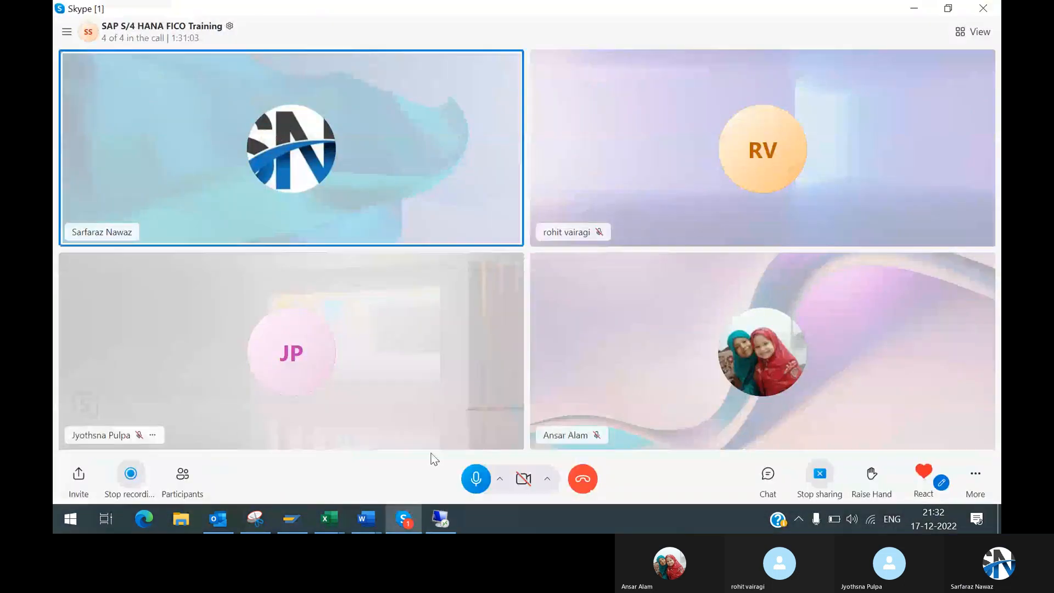
{"action": "left_click", "coordinate": [468, 475]}
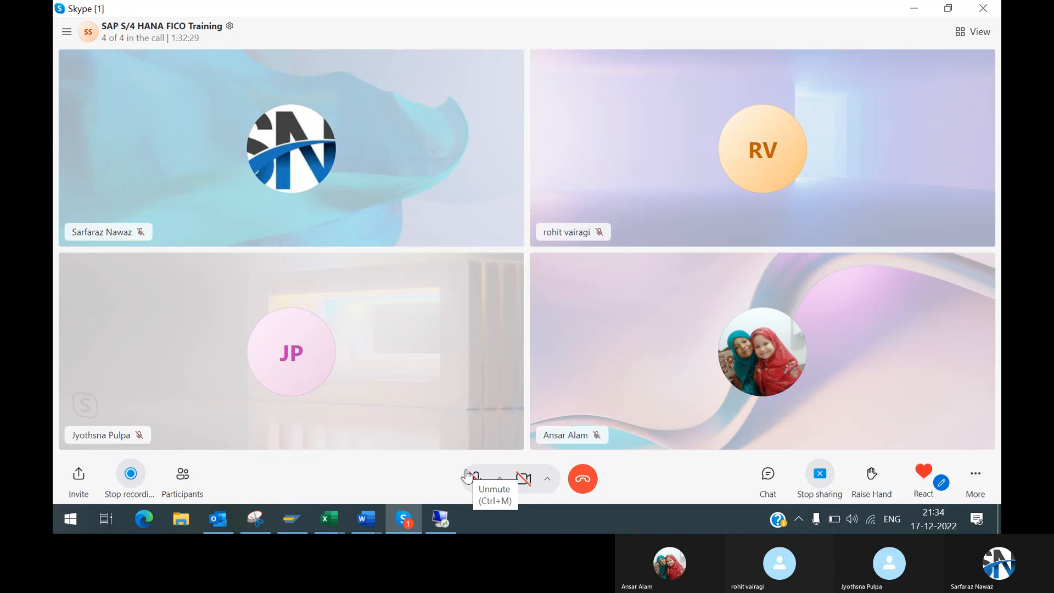
{"action": "mouse_move", "coordinate": [450, 514]}
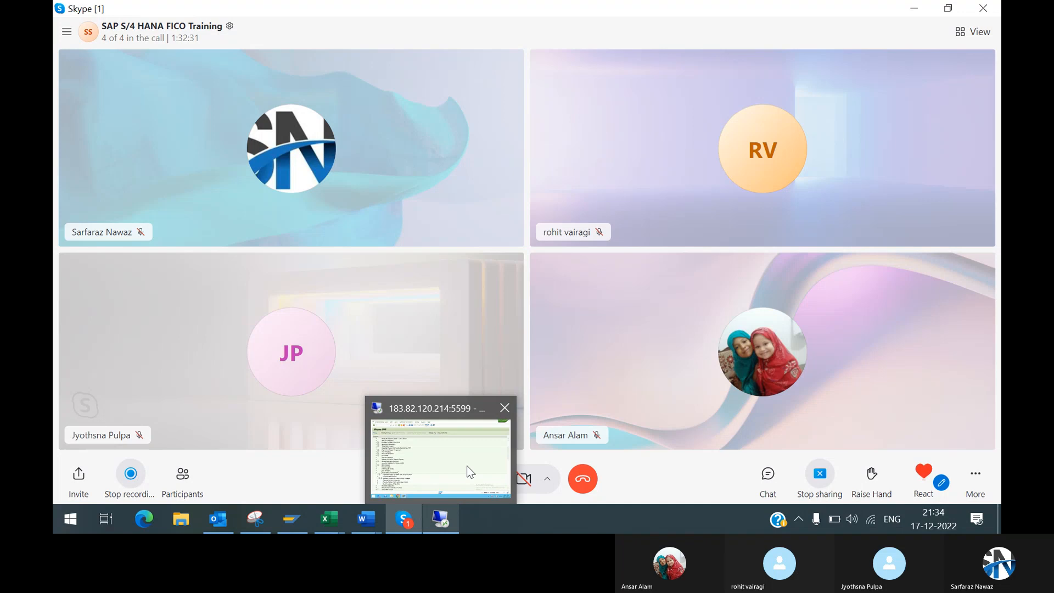
{"action": "mouse_move", "coordinate": [458, 463]}
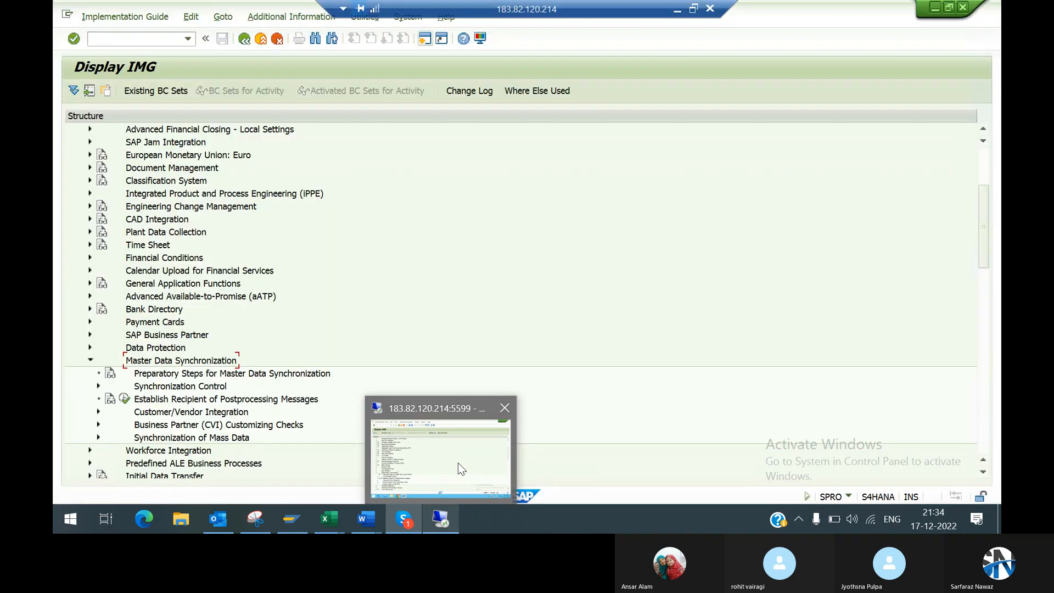
{"action": "mouse_move", "coordinate": [404, 519]}
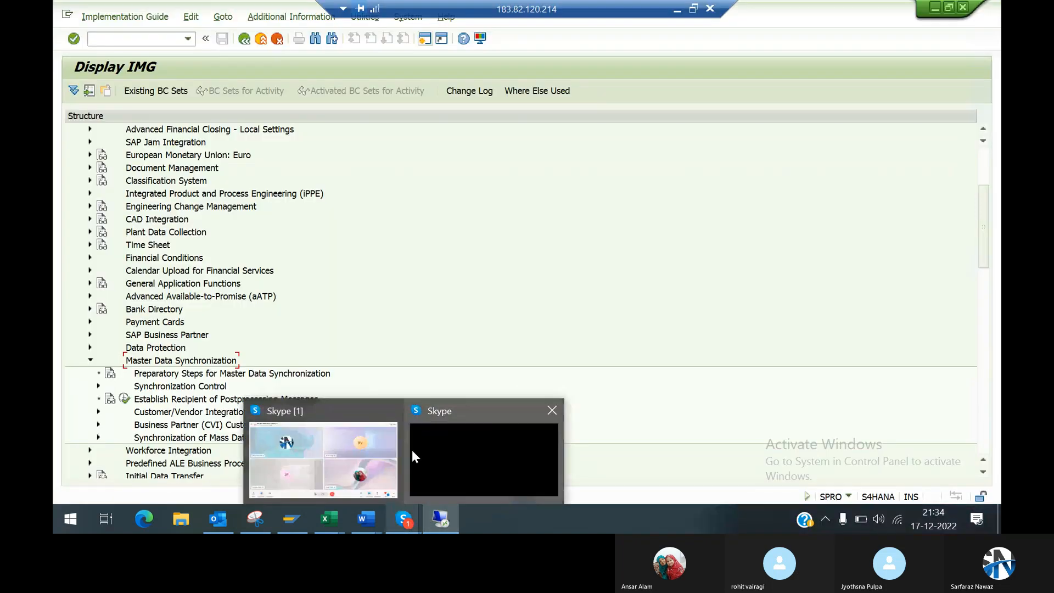
{"action": "mouse_move", "coordinate": [412, 450]}
{"action": "left_click", "coordinate": [360, 458]}
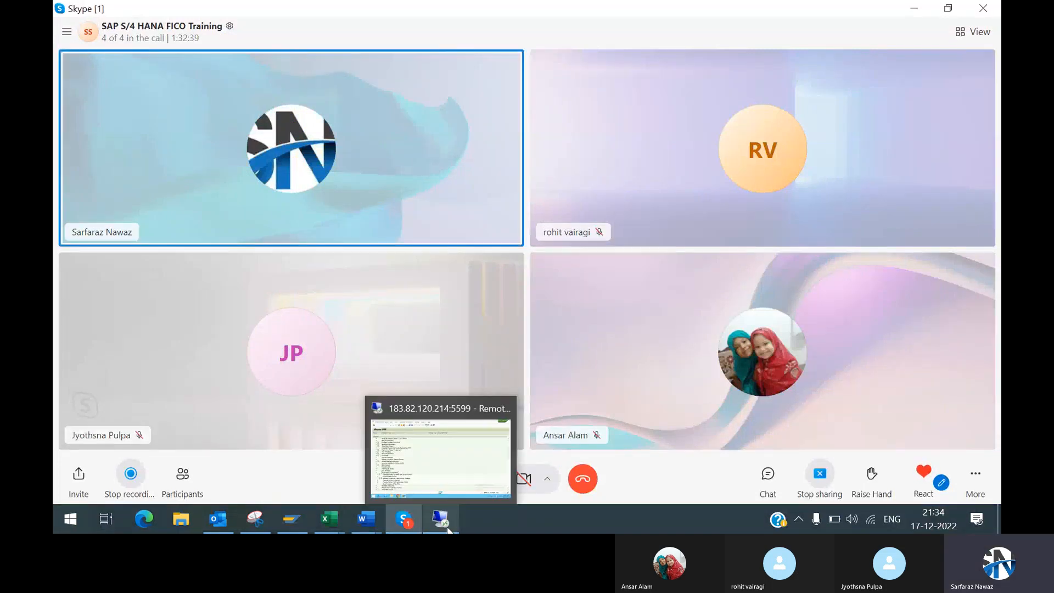
{"action": "left_click", "coordinate": [443, 469]}
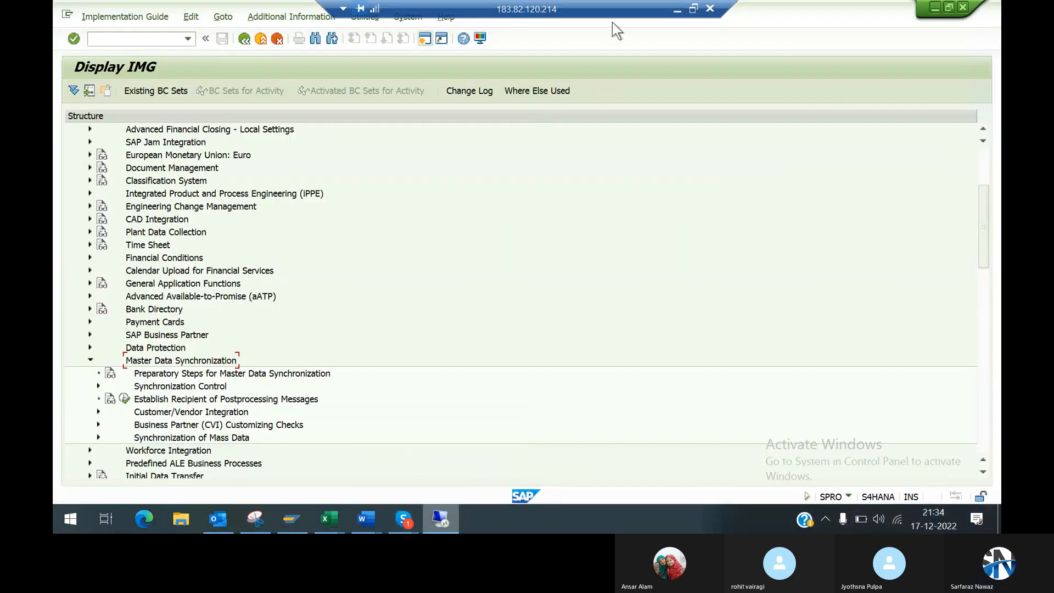
Step: Switch to the Word notes and check the configuration path for business partner and vendor master synchronisation
{"action": "left_click", "coordinate": [678, 11]}
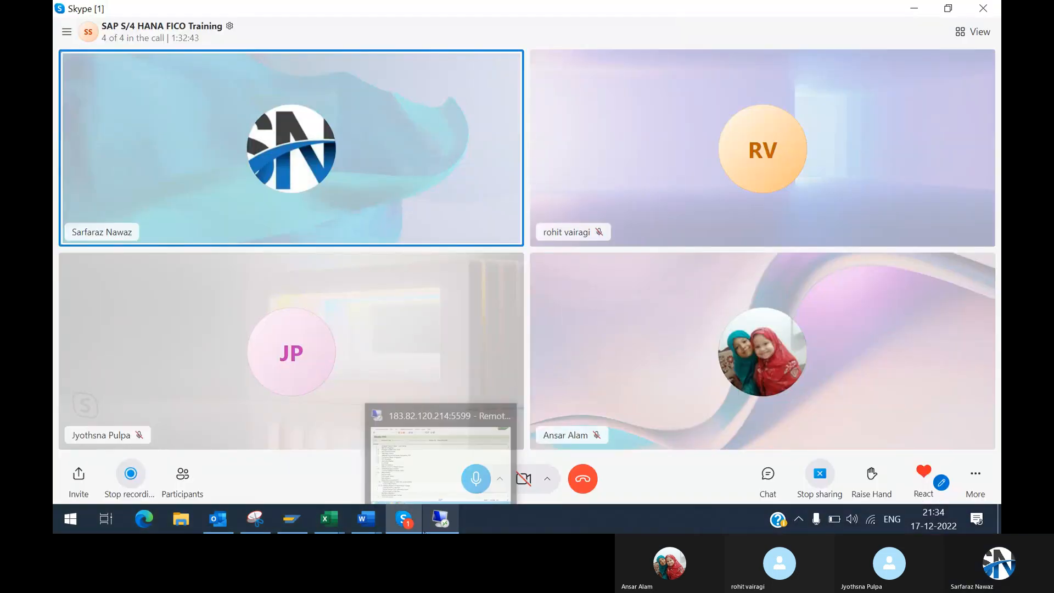
{"action": "mouse_move", "coordinate": [366, 518]}
{"action": "left_click", "coordinate": [449, 467]}
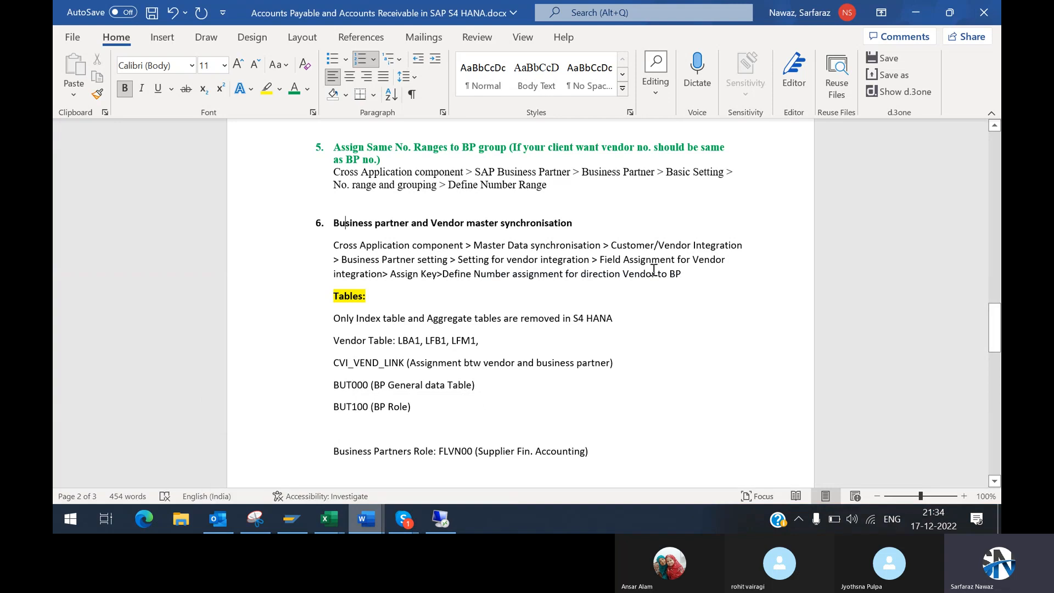
{"action": "key", "text": "alt+Tab"}
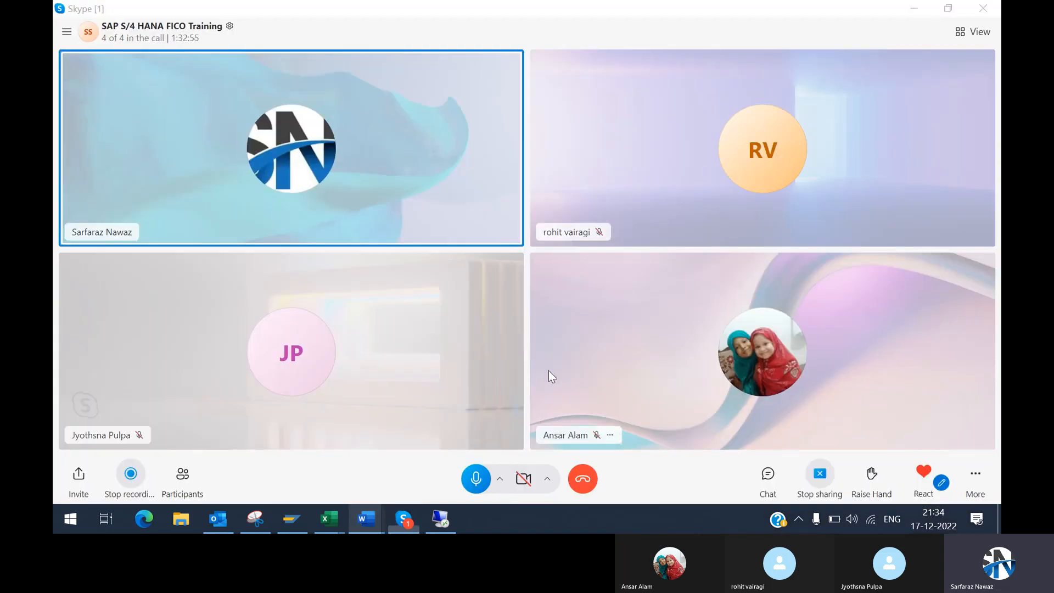
{"action": "key", "text": "alt+Tab"}
Step: Return to the remote SAP session and expand Customer/Vendor Integration under Master Data Synchronization
{"action": "mouse_move", "coordinate": [440, 519]}
{"action": "left_click", "coordinate": [456, 459]}
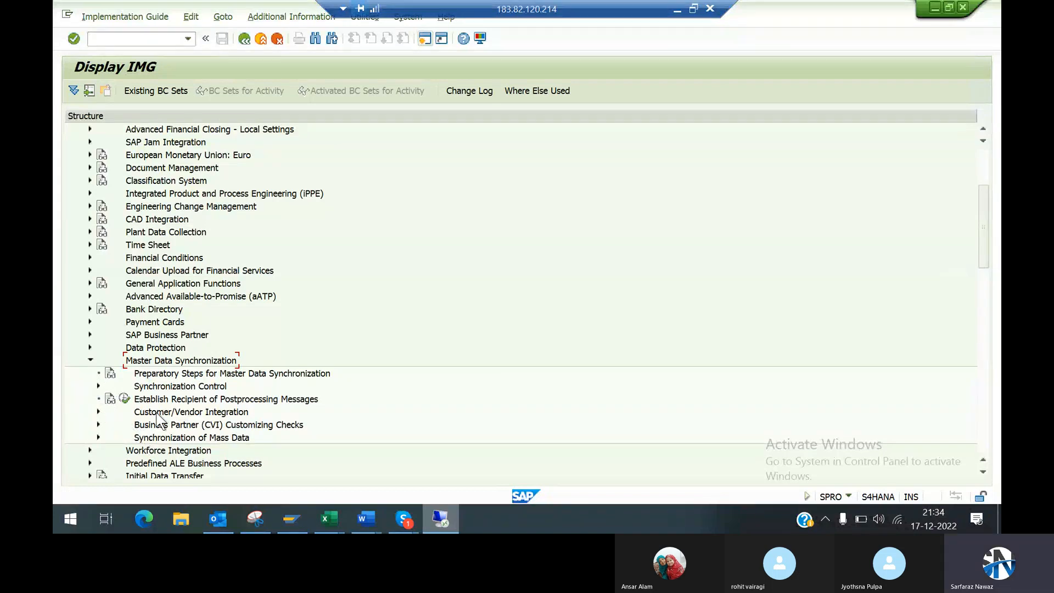
{"action": "left_click", "coordinate": [179, 415]}
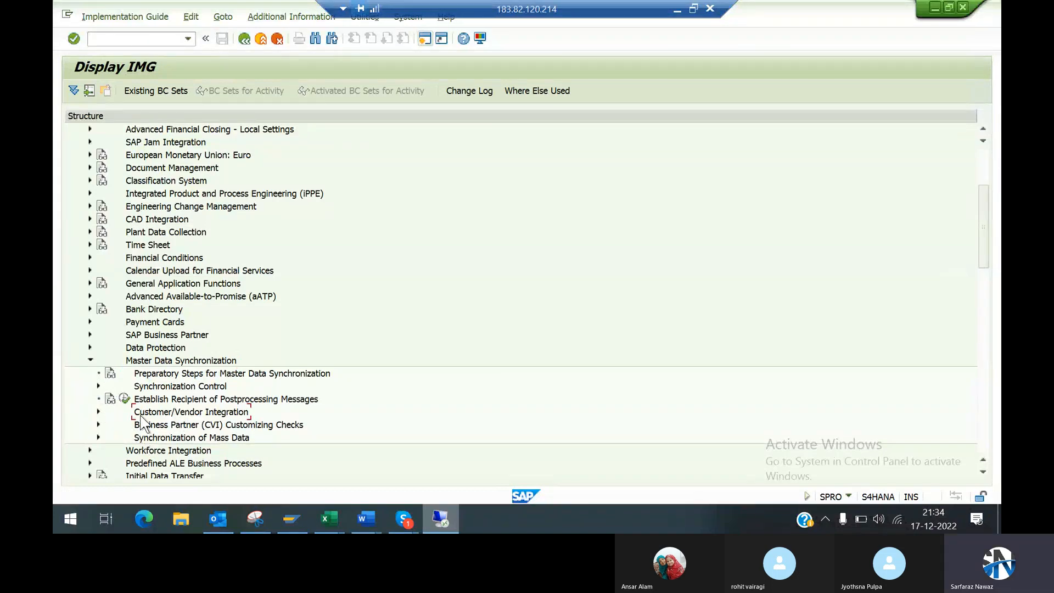
{"action": "left_click", "coordinate": [99, 411]}
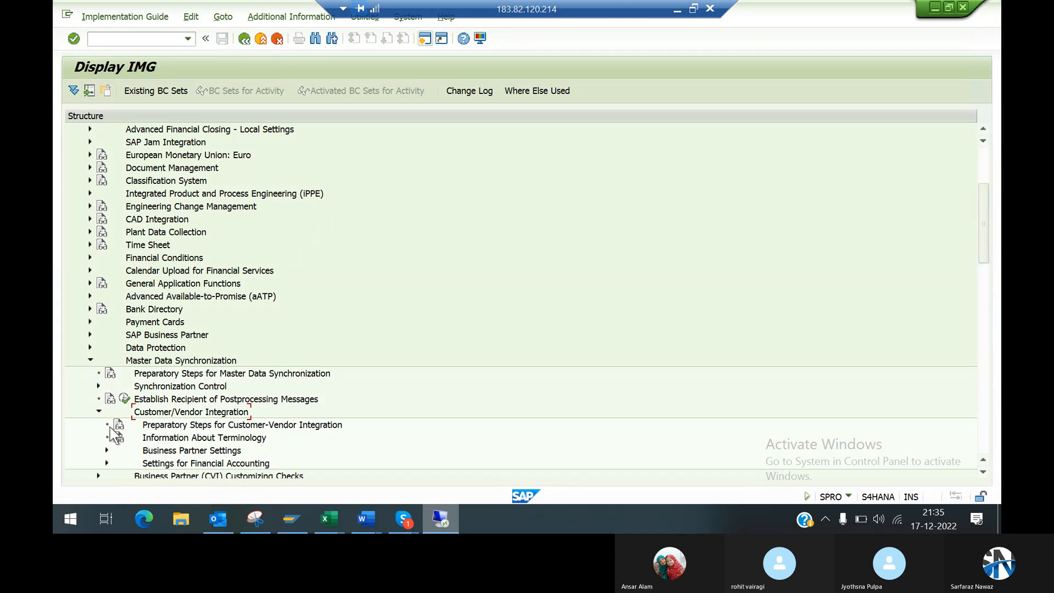
Step: Switch to the Word notes, check the path below Customer/Vendor Integration, and return to the remote SAP session
{"action": "left_click", "coordinate": [982, 472]}
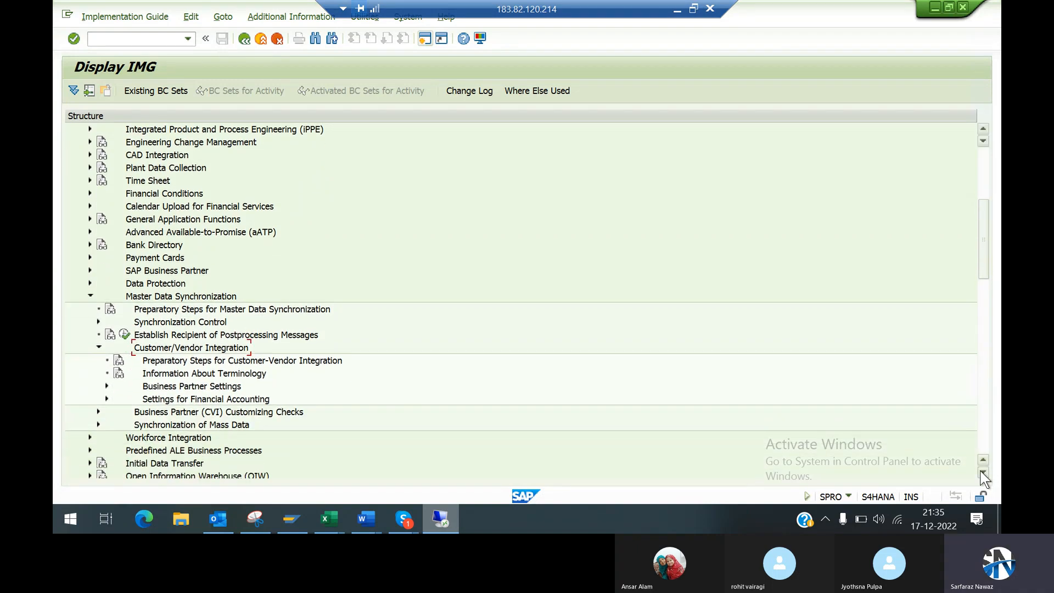
{"action": "left_click", "coordinate": [982, 473]}
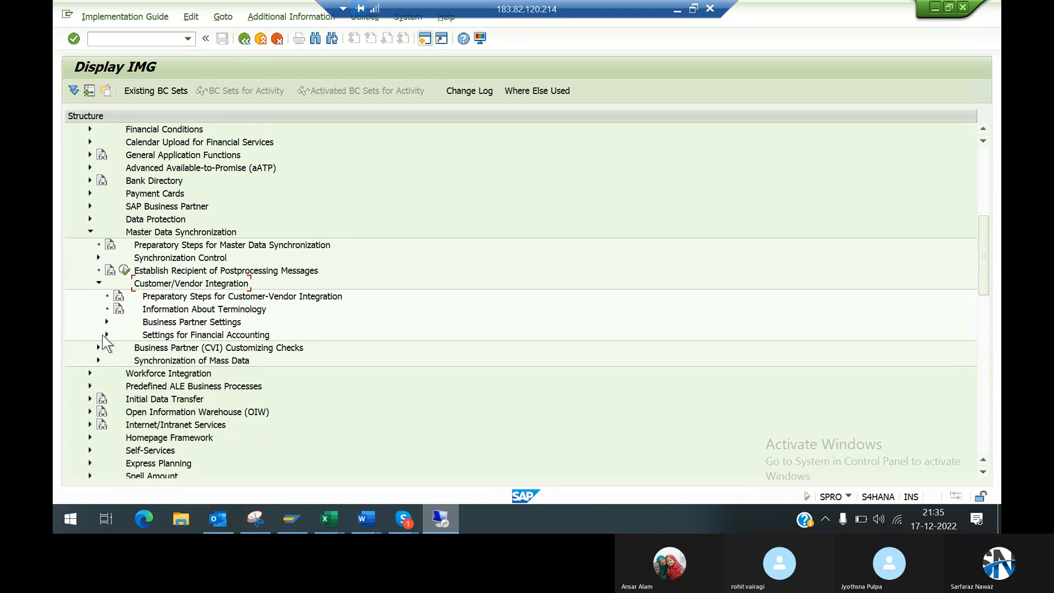
{"action": "left_click", "coordinate": [678, 11]}
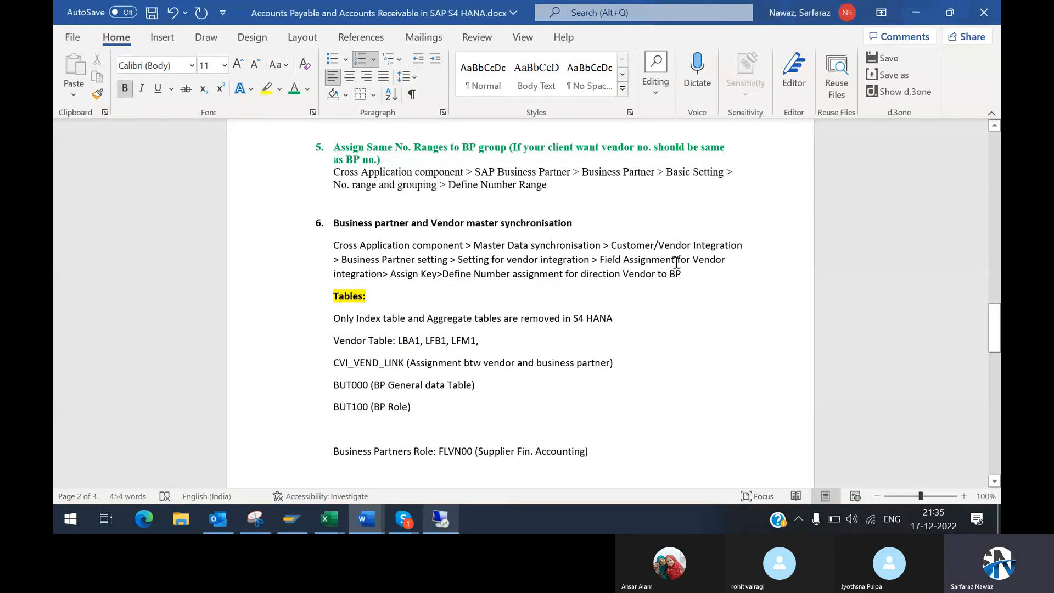
{"action": "left_click", "coordinate": [440, 518]}
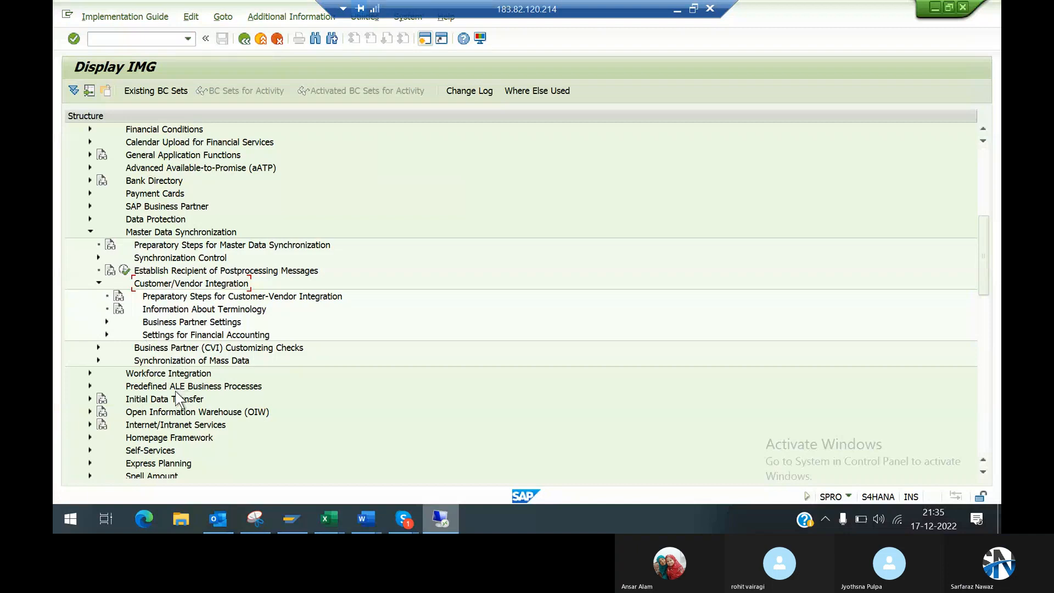
Step: Under Business Partner Settings for vendor integration field assignment keys, open Define Number Assignment for Direction BP to Vendor
{"action": "left_click", "coordinate": [107, 322]}
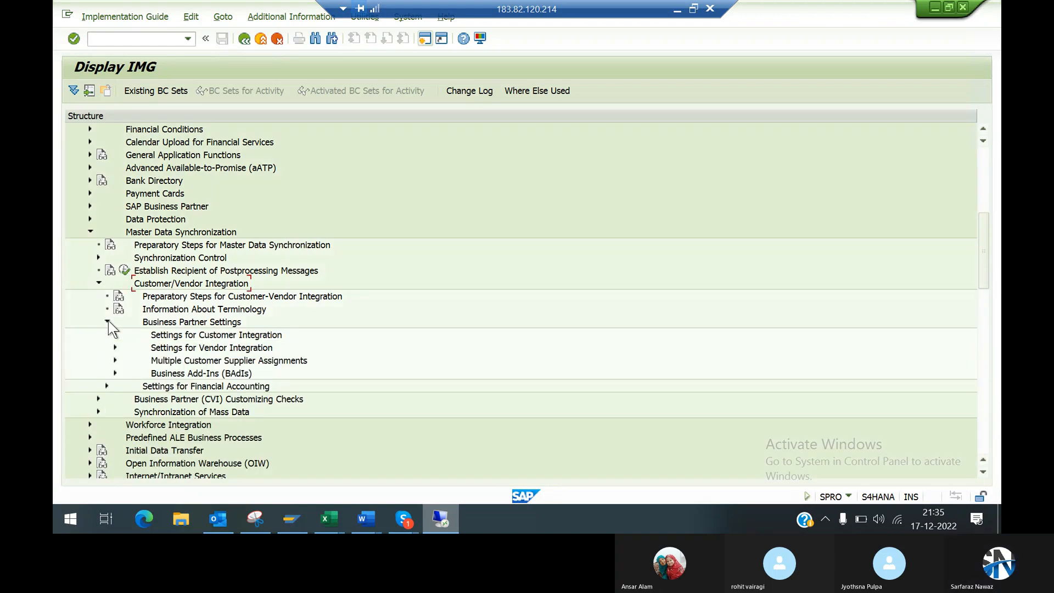
{"action": "left_click", "coordinate": [115, 348]}
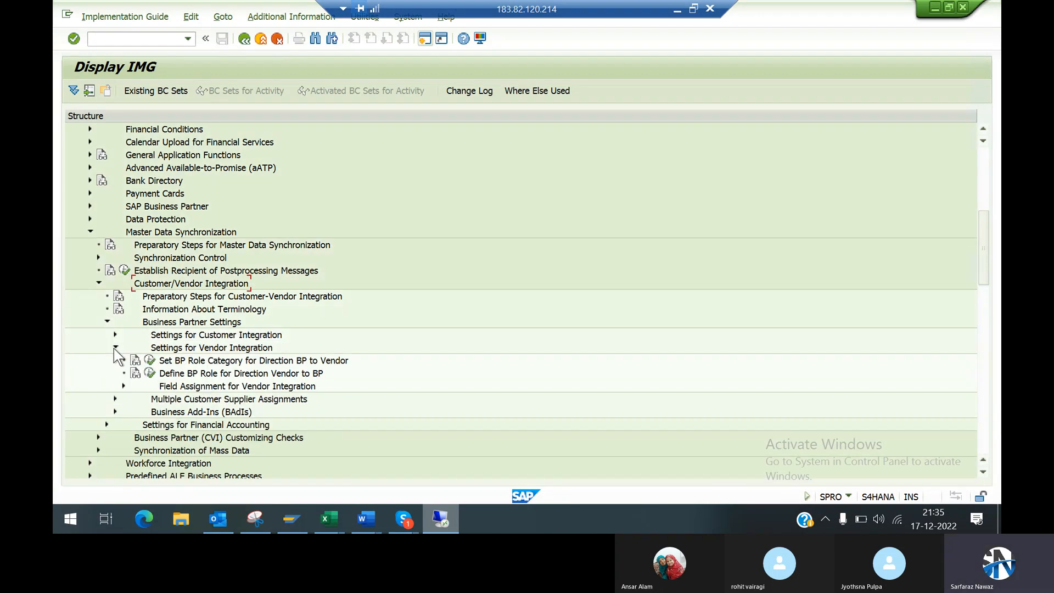
{"action": "left_click", "coordinate": [123, 386]}
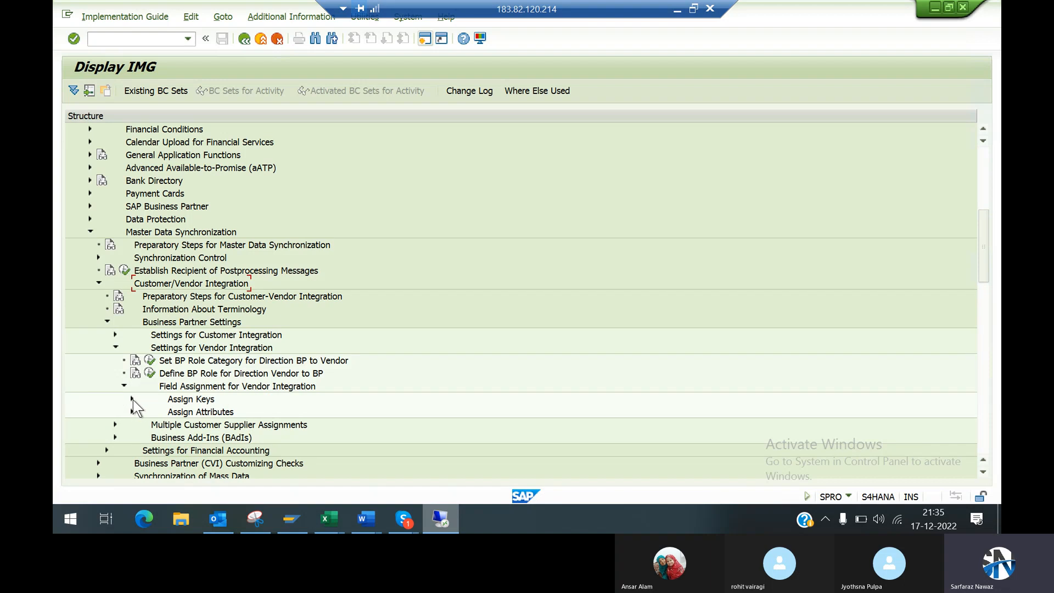
{"action": "left_click", "coordinate": [131, 399]}
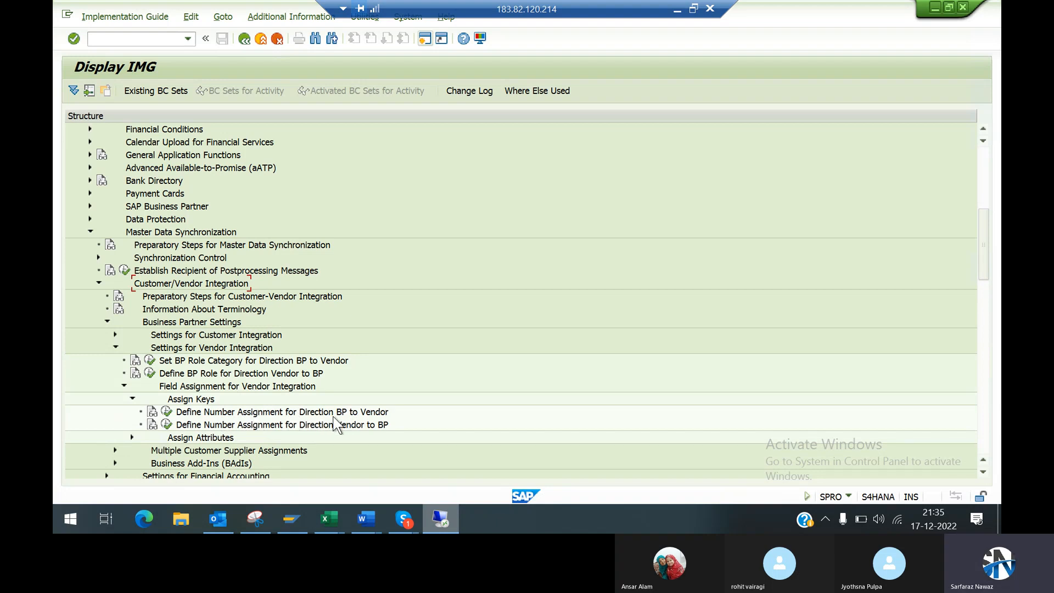
{"action": "left_click", "coordinate": [165, 411]}
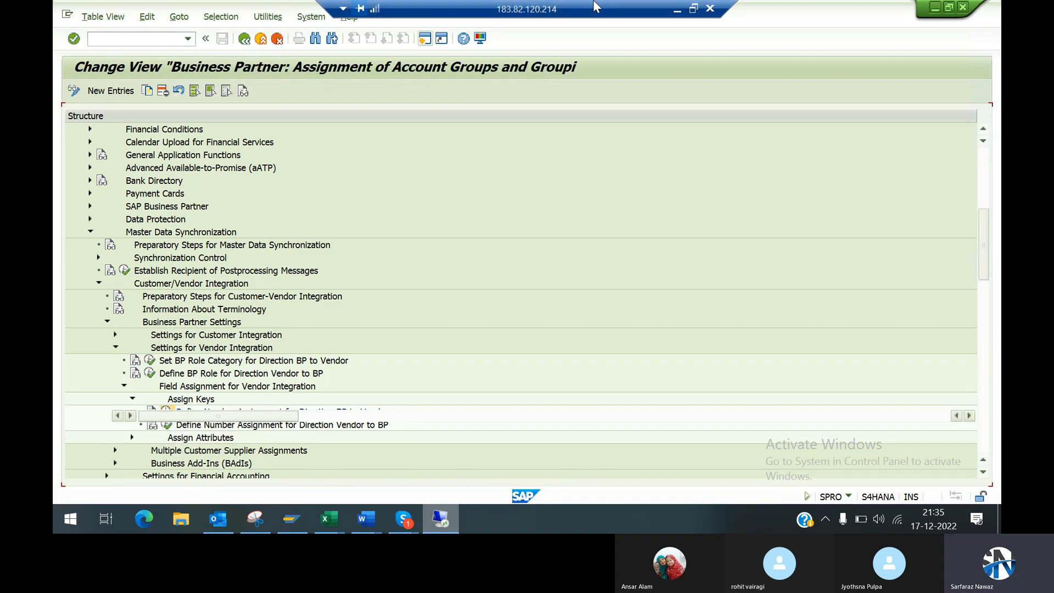
Step: Switch to the Word notes, review the vendor synchronisation path down to Assign Key, and return to the remote SAP session
{"action": "left_click", "coordinate": [677, 10]}
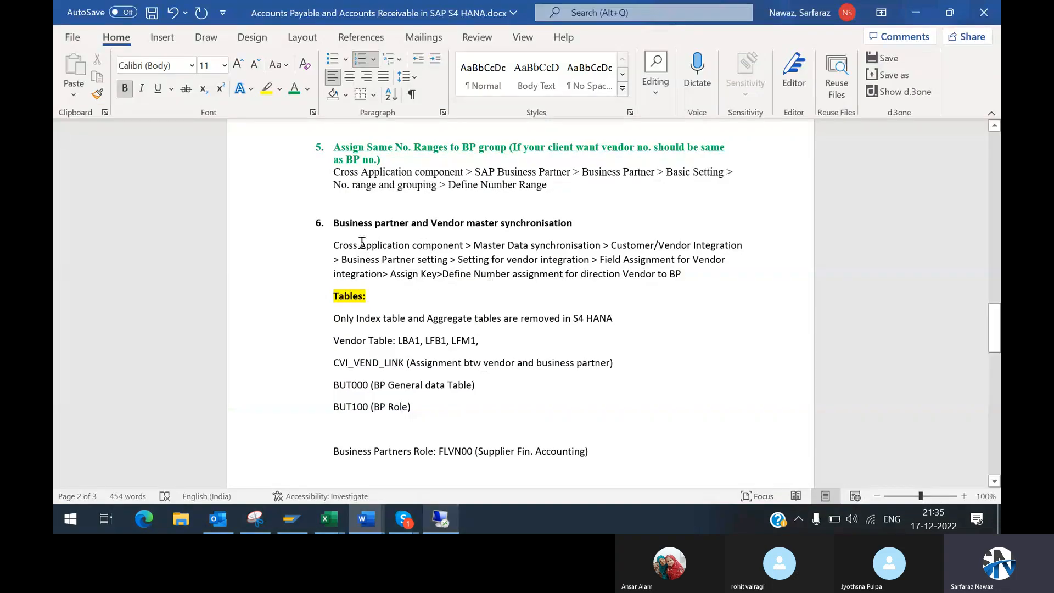
{"action": "left_click_drag", "start_coordinate": [335, 244], "coordinate": [472, 275]}
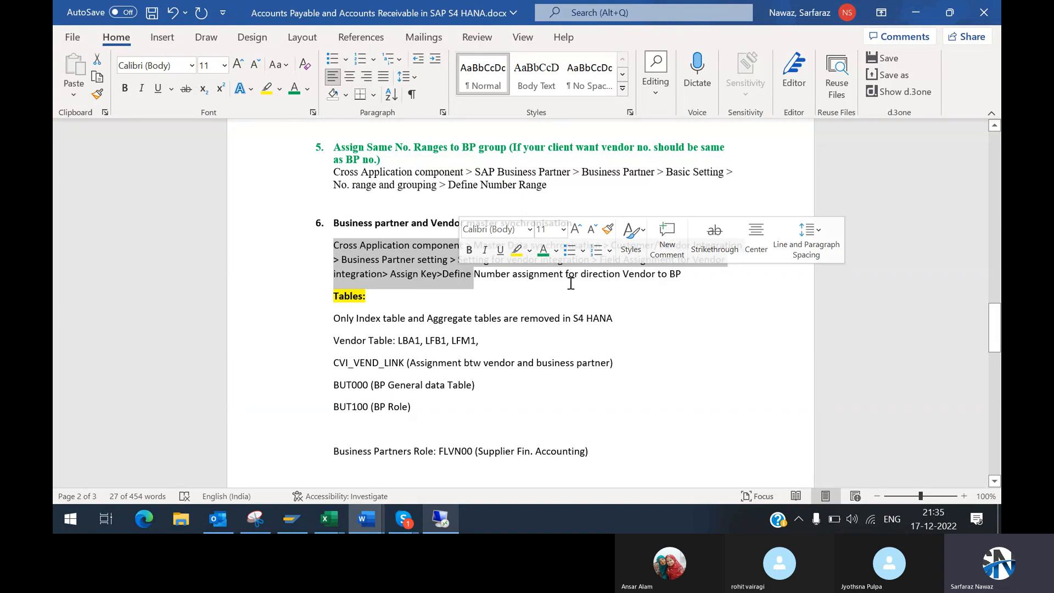
{"action": "left_click", "coordinate": [624, 281]}
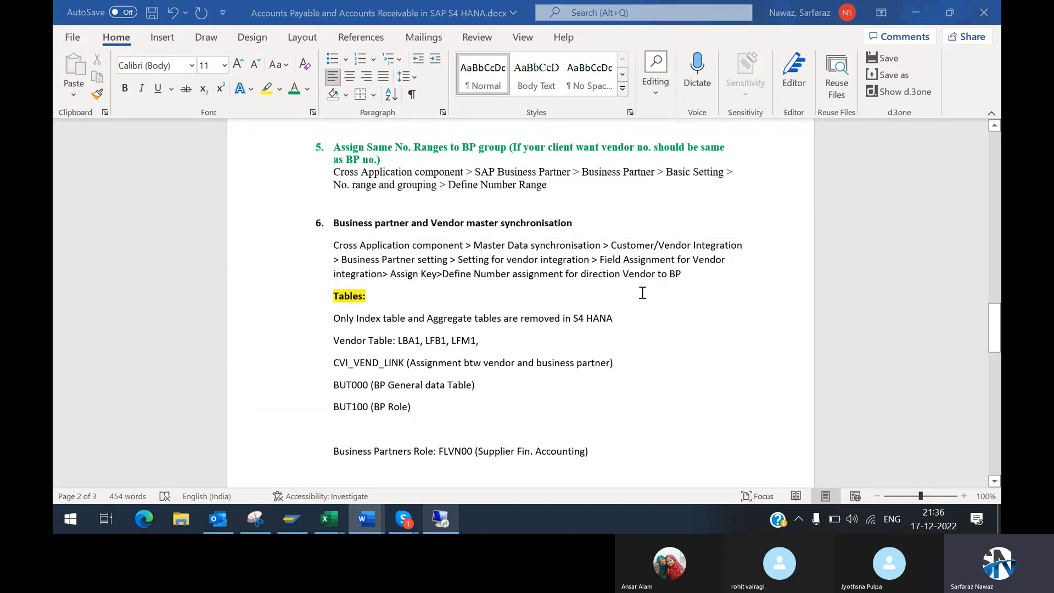
{"action": "key", "text": "alt+Tab"}
Step: Switch to the Skype call, unmute the microphone, and return to the remote SAP session
{"action": "left_click", "coordinate": [404, 519]}
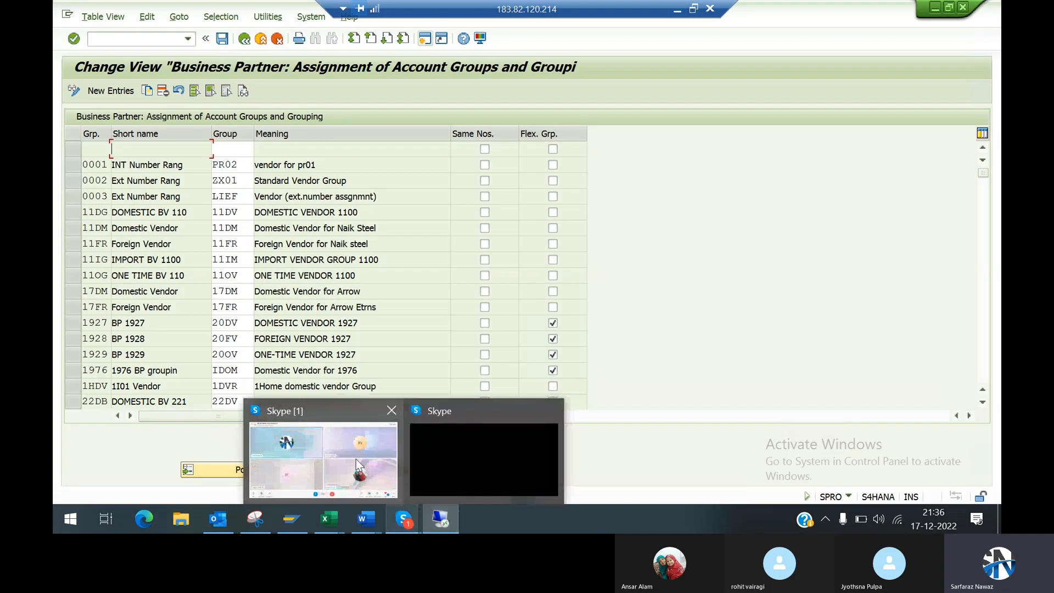
{"action": "left_click", "coordinate": [354, 456]}
{"action": "left_click", "coordinate": [475, 478]}
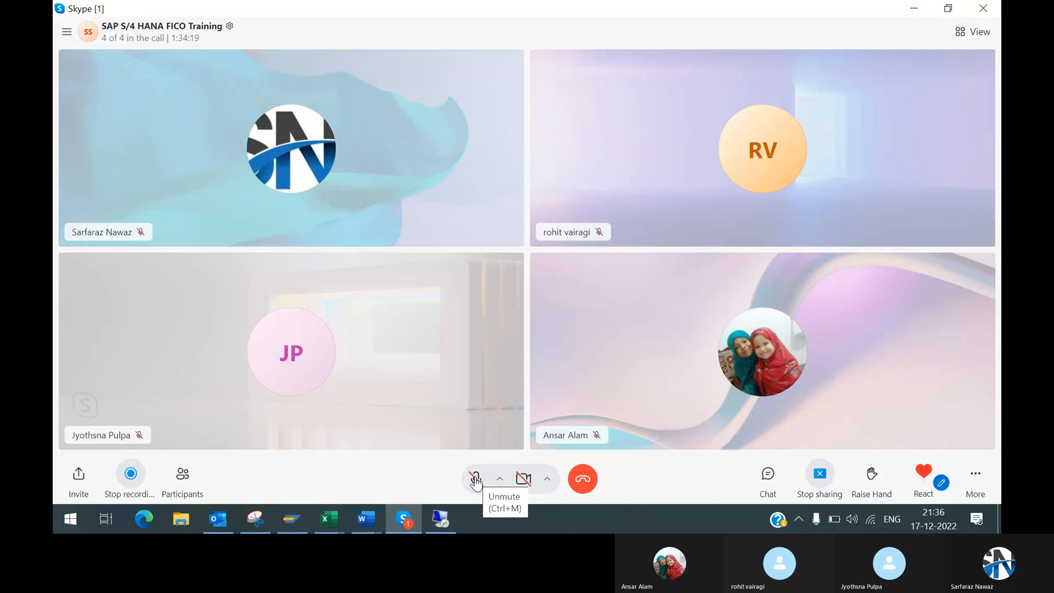
{"action": "left_click", "coordinate": [475, 479]}
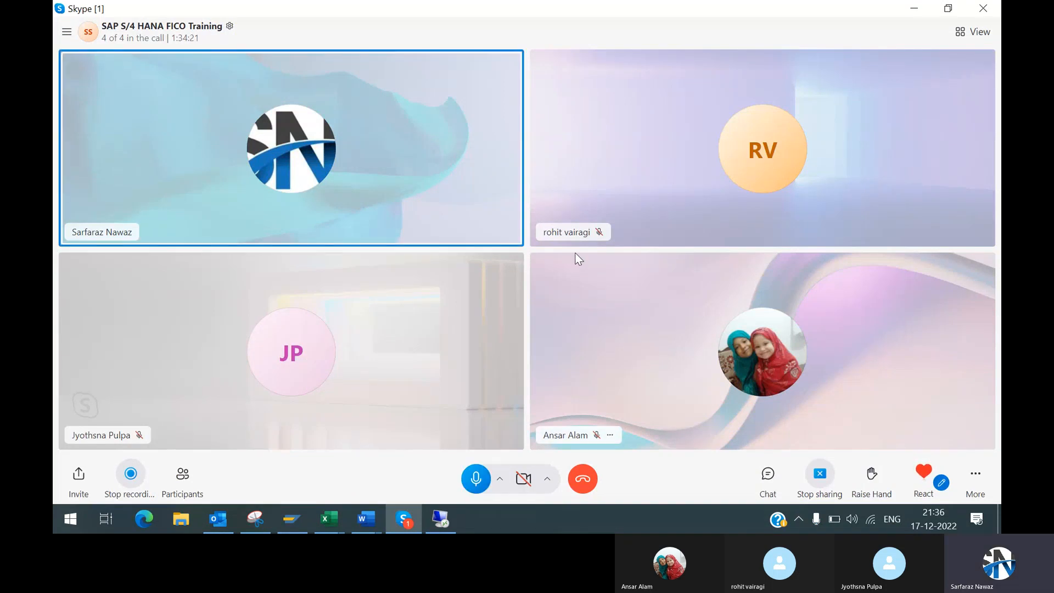
{"action": "key", "text": "alt+Tab"}
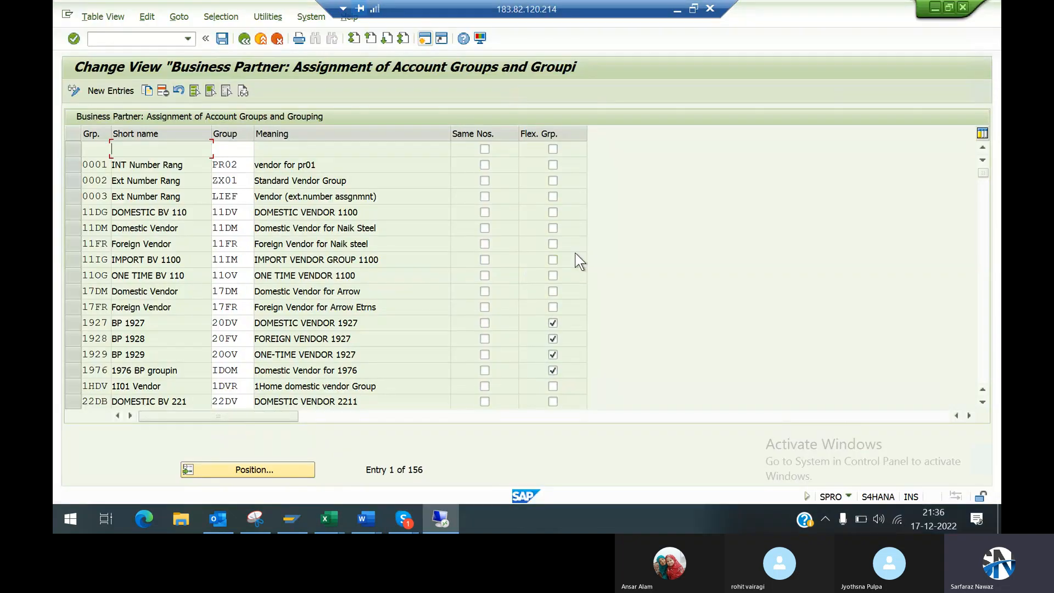
Step: Create a new account group assignment entry and choose business partner grouping 99DM for it
{"action": "left_click", "coordinate": [73, 167]}
{"action": "left_click", "coordinate": [73, 166]}
{"action": "left_click", "coordinate": [123, 92]}
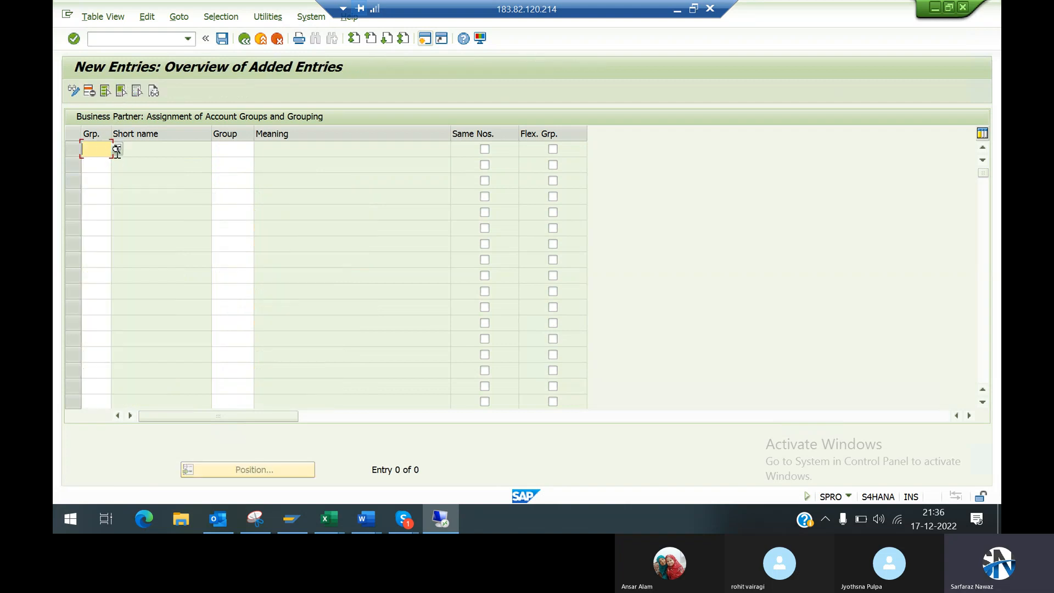
{"action": "left_click", "coordinate": [117, 149]}
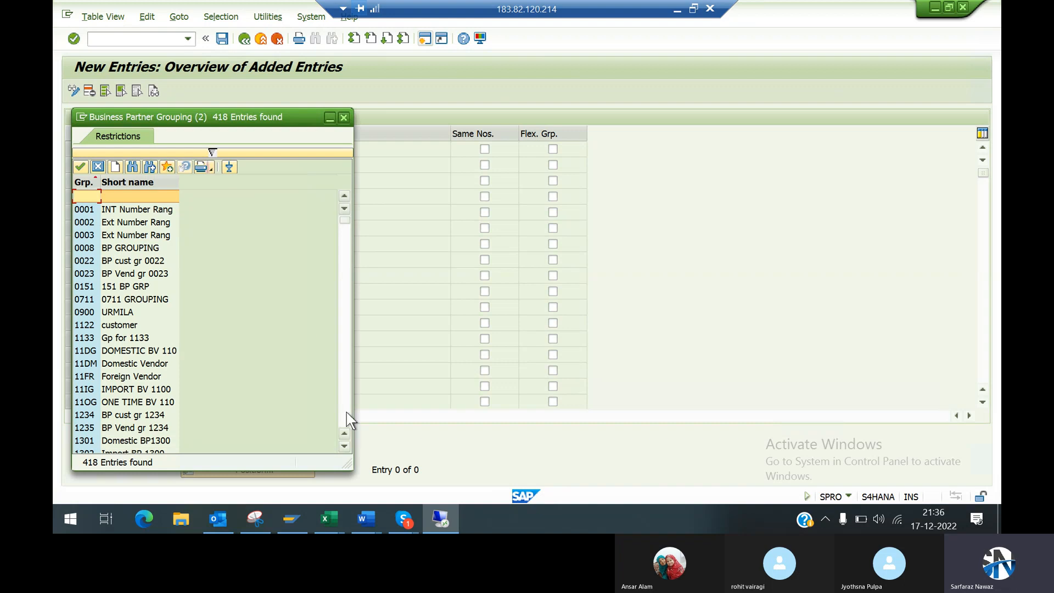
{"action": "left_click", "coordinate": [347, 412]}
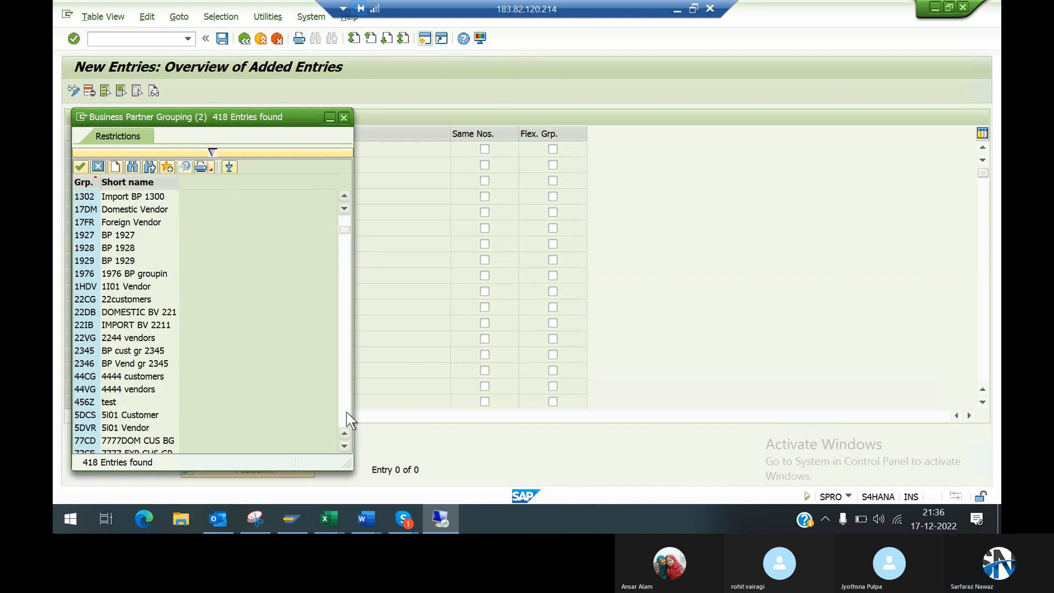
{"action": "left_click", "coordinate": [346, 411]}
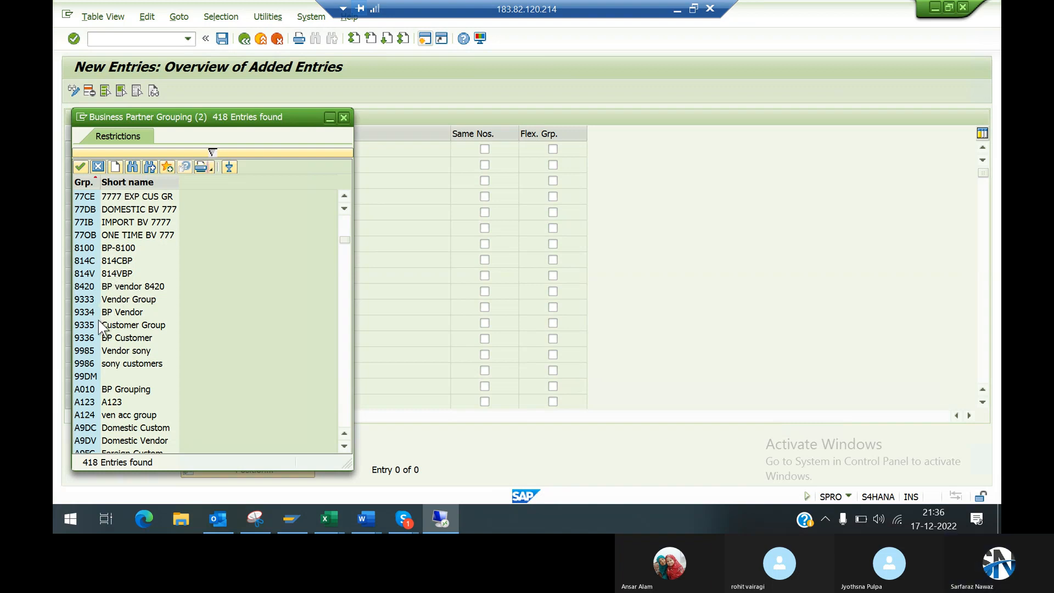
{"action": "left_click", "coordinate": [92, 377]}
{"action": "double_click", "coordinate": [92, 378]}
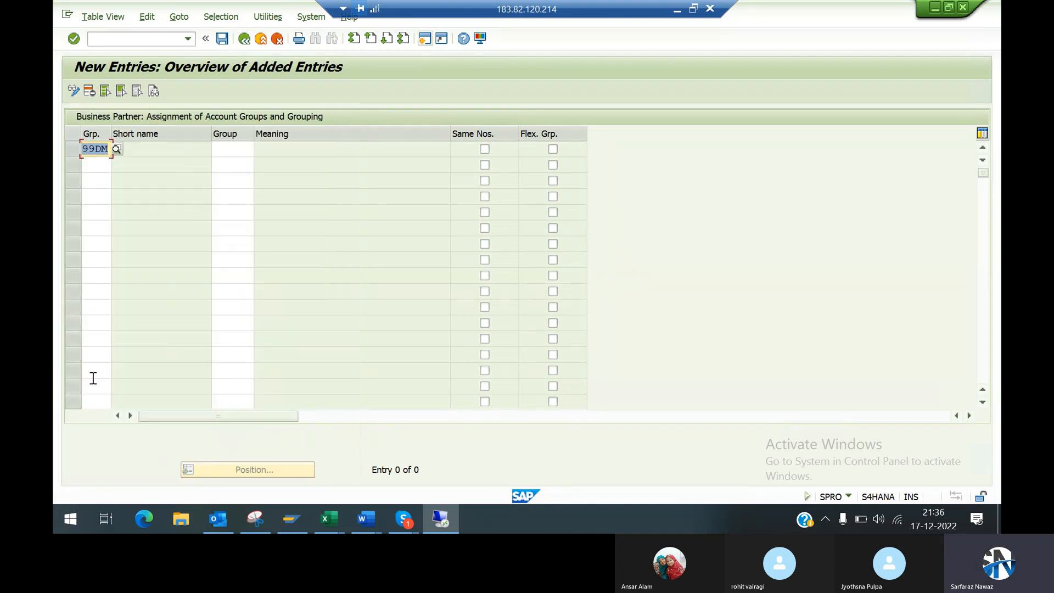
Step: Assign vendor account group 99DM, Domestic Vendor_9949, to the 99DM grouping entry
{"action": "left_click", "coordinate": [243, 153]}
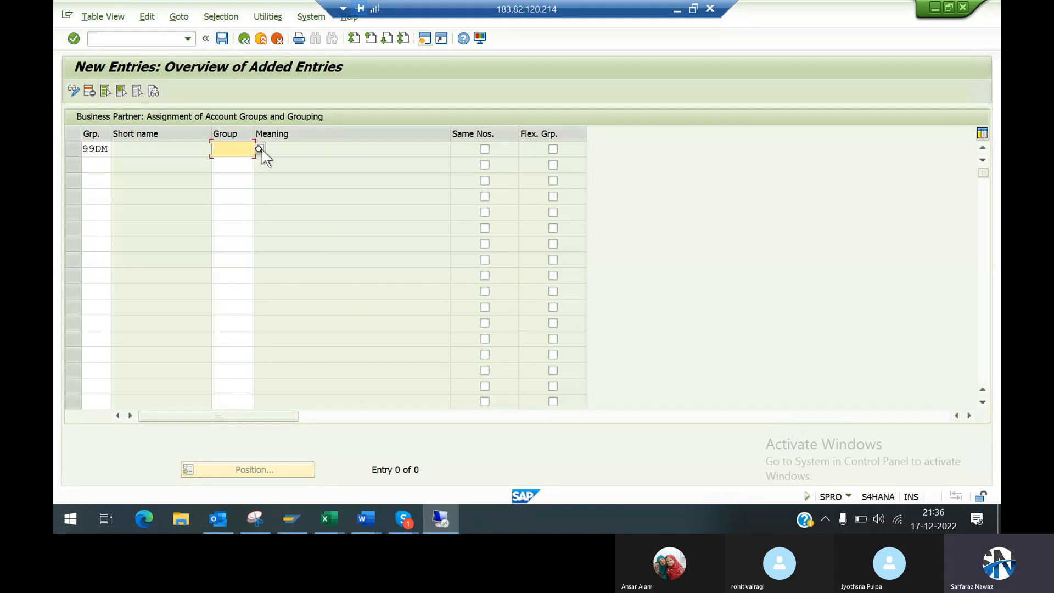
{"action": "left_click", "coordinate": [260, 149]}
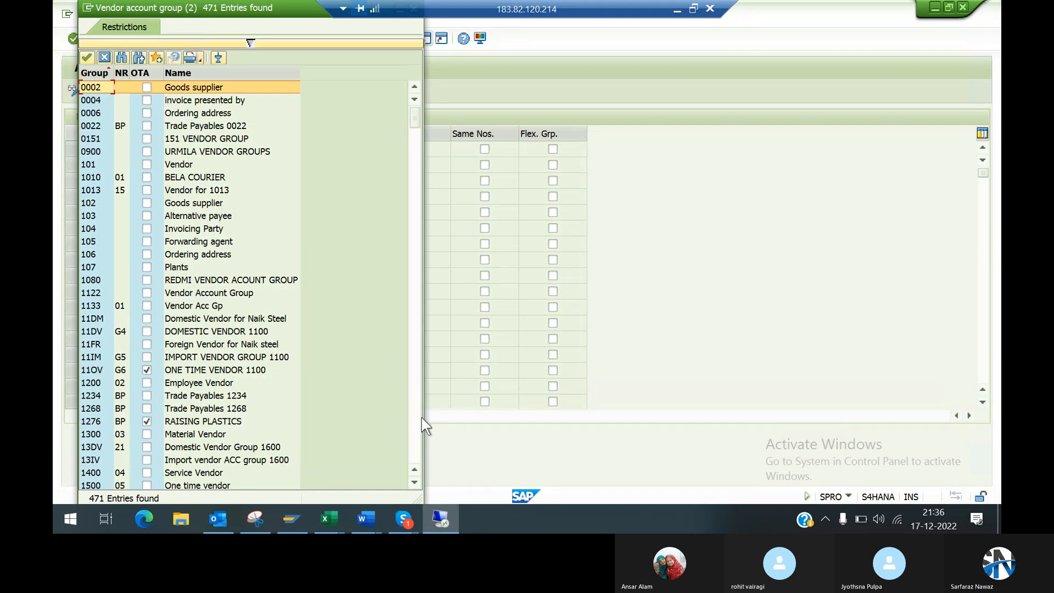
{"action": "left_click", "coordinate": [415, 456]}
{"action": "left_click", "coordinate": [415, 456]}
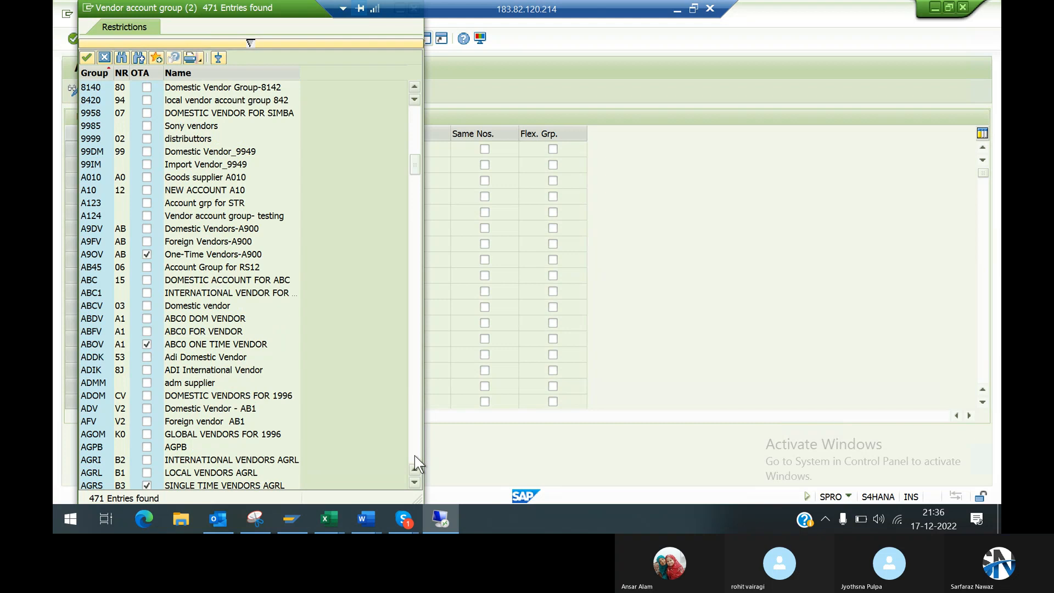
{"action": "left_click", "coordinate": [88, 151]}
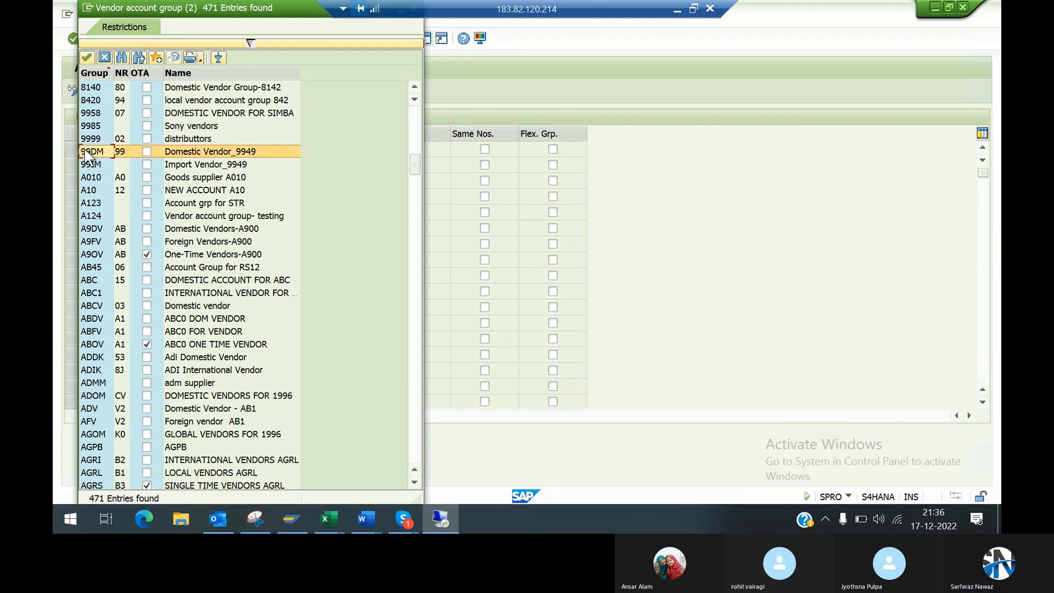
{"action": "double_click", "coordinate": [121, 154]}
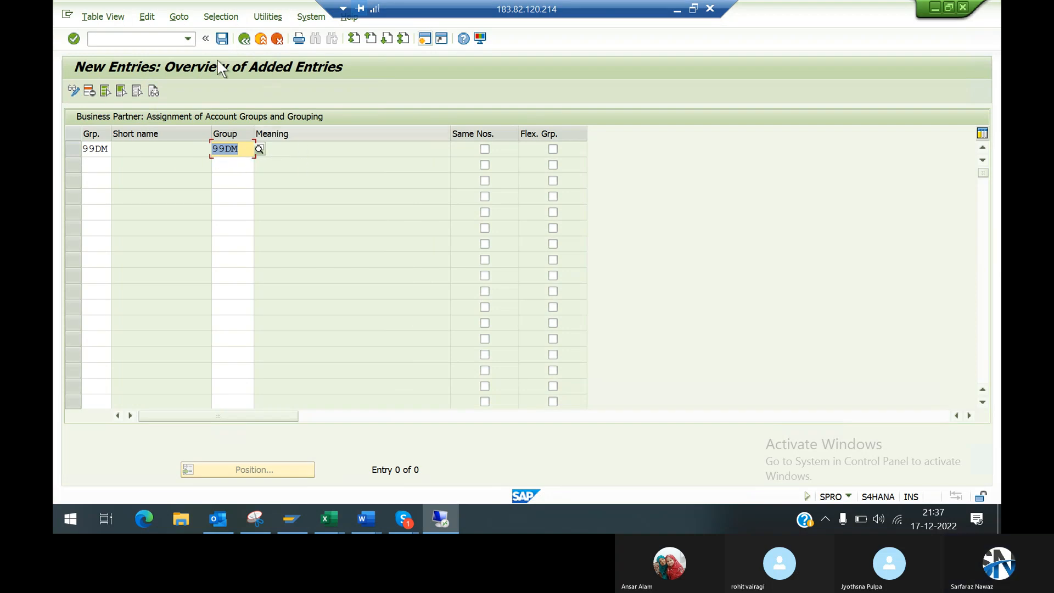
Step: Validate and save the new 99DM grouping assignment, confirming the save dialog
{"action": "key", "text": "Return"}
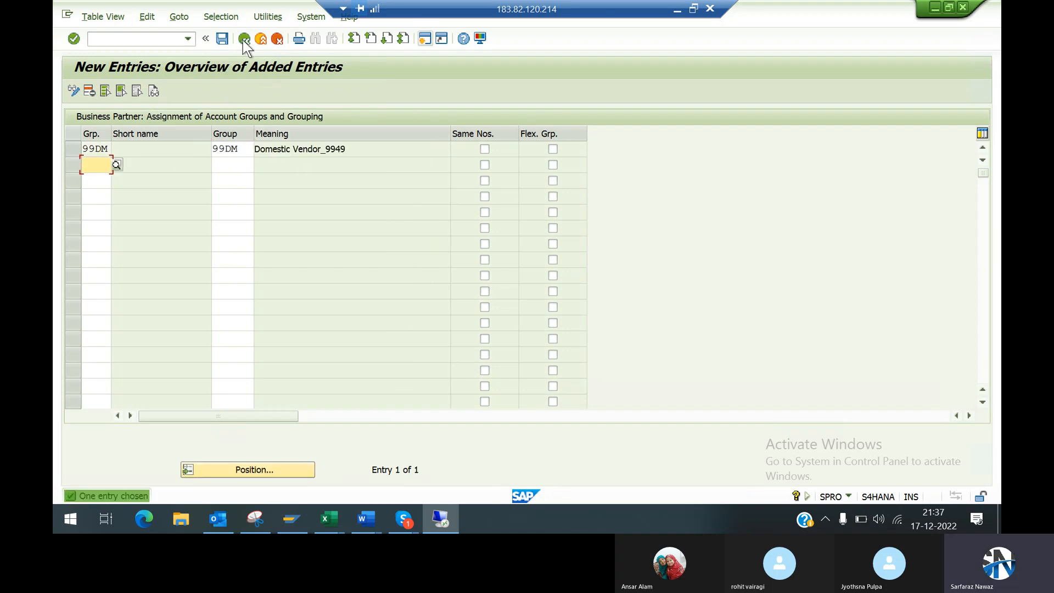
{"action": "left_click", "coordinate": [223, 39]}
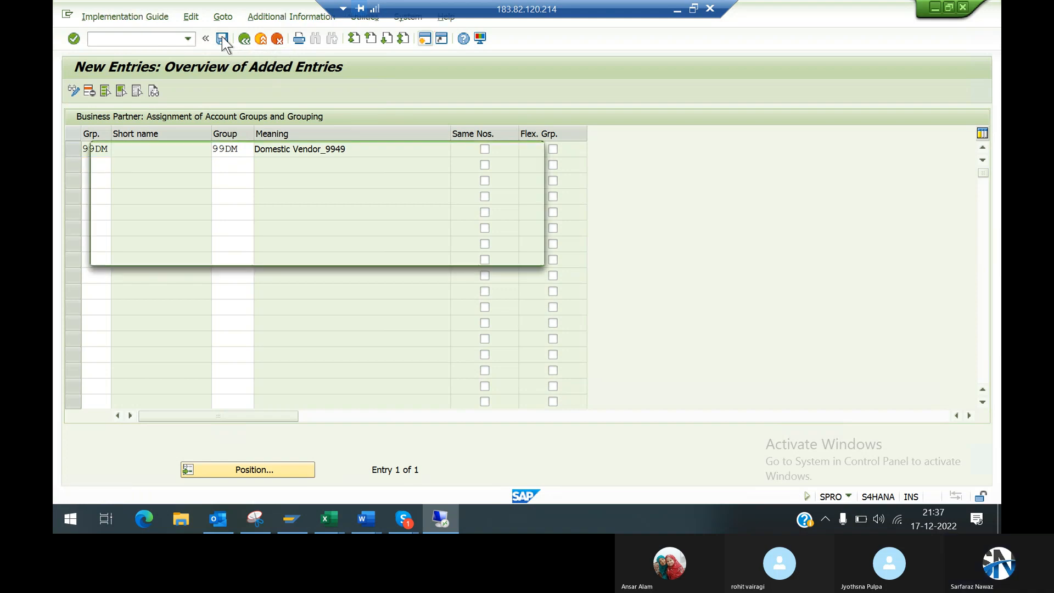
{"action": "left_click", "coordinate": [362, 252]}
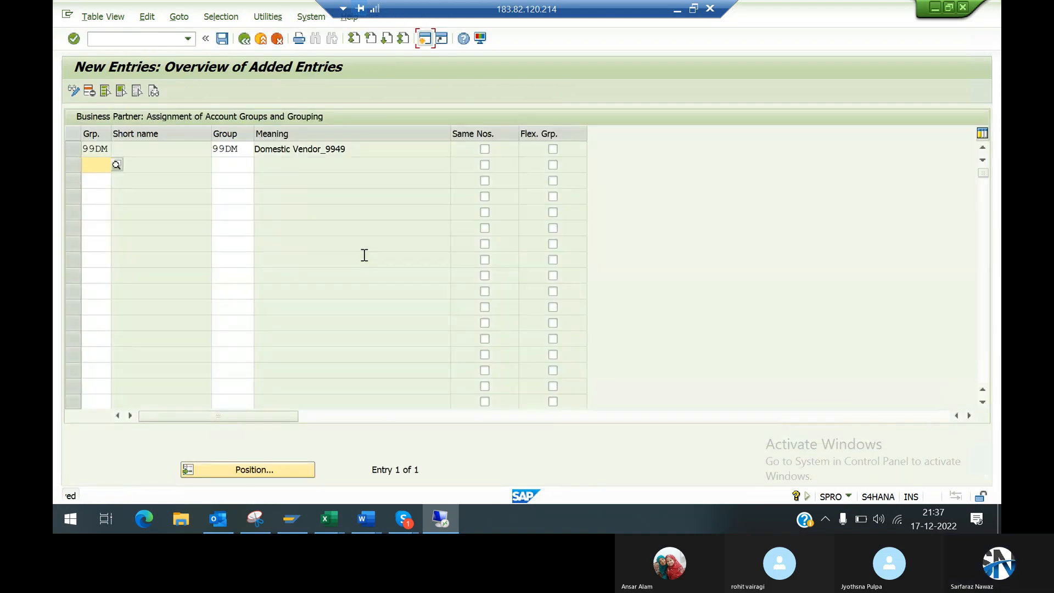
Step: Check the 99DM entry in the account group and grouping assignment list, and return to the IMG structure
{"action": "left_click", "coordinate": [243, 40]}
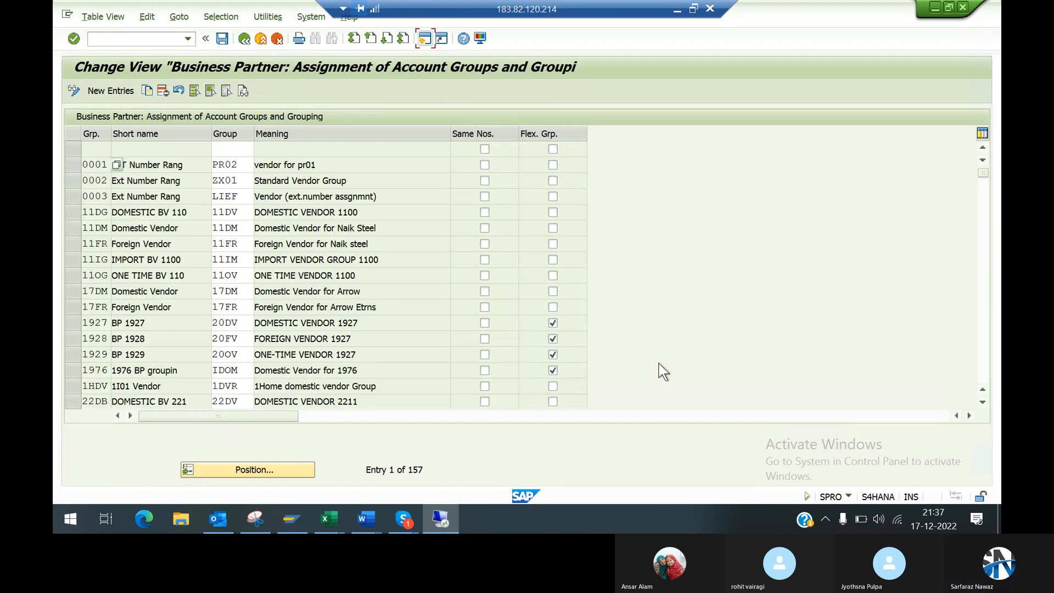
{"action": "left_click", "coordinate": [983, 368]}
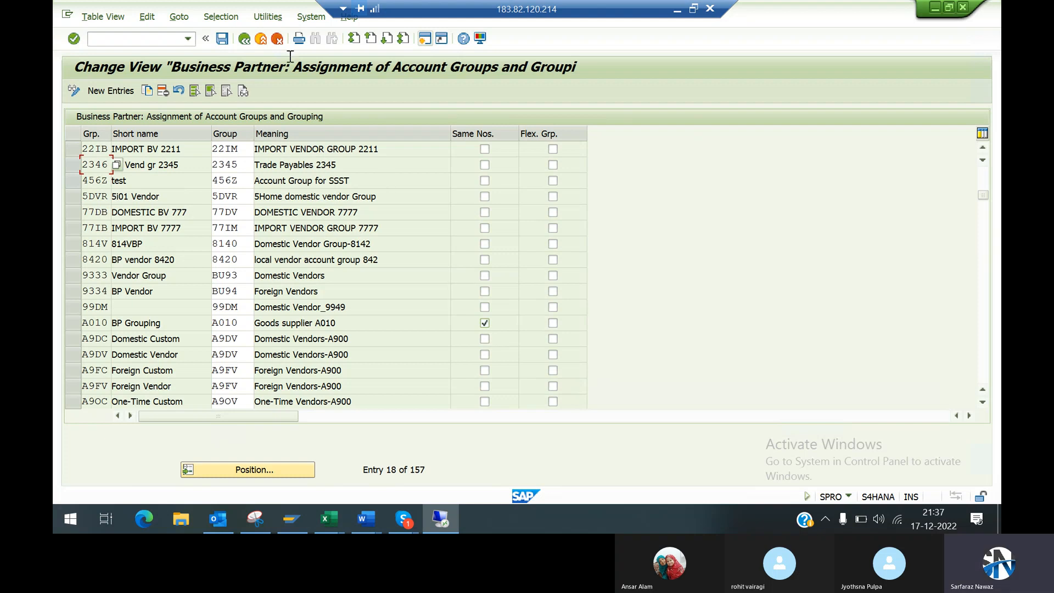
{"action": "left_click", "coordinate": [241, 41]}
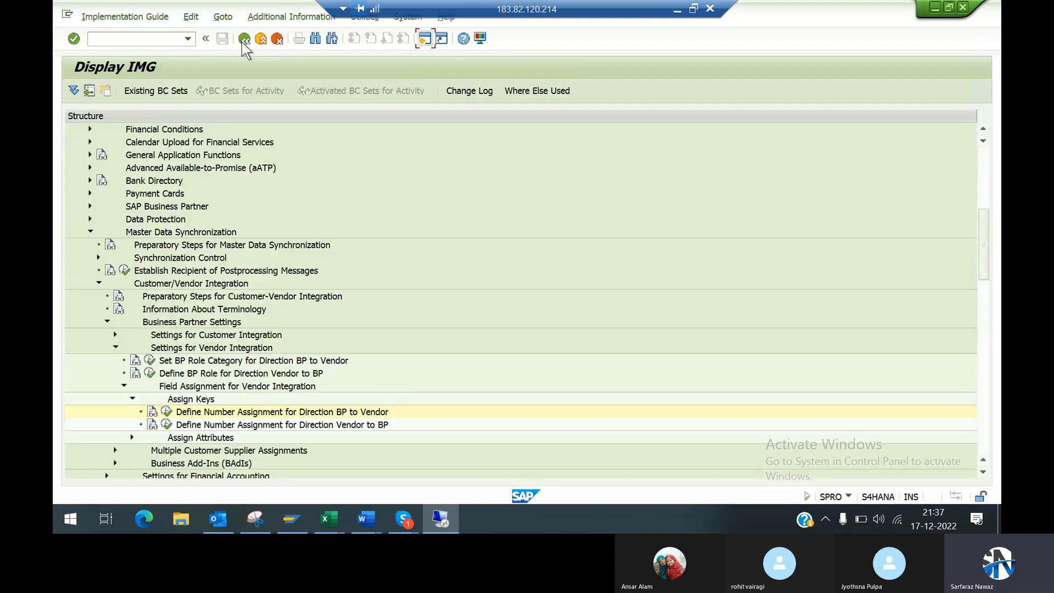
Step: Switch to the Accounts Payable and Accounts Receivable notes in Word and colour heading 6, Business partner and Vendor master synchronisation, green
{"action": "left_click", "coordinate": [675, 7]}
{"action": "mouse_move", "coordinate": [378, 520]}
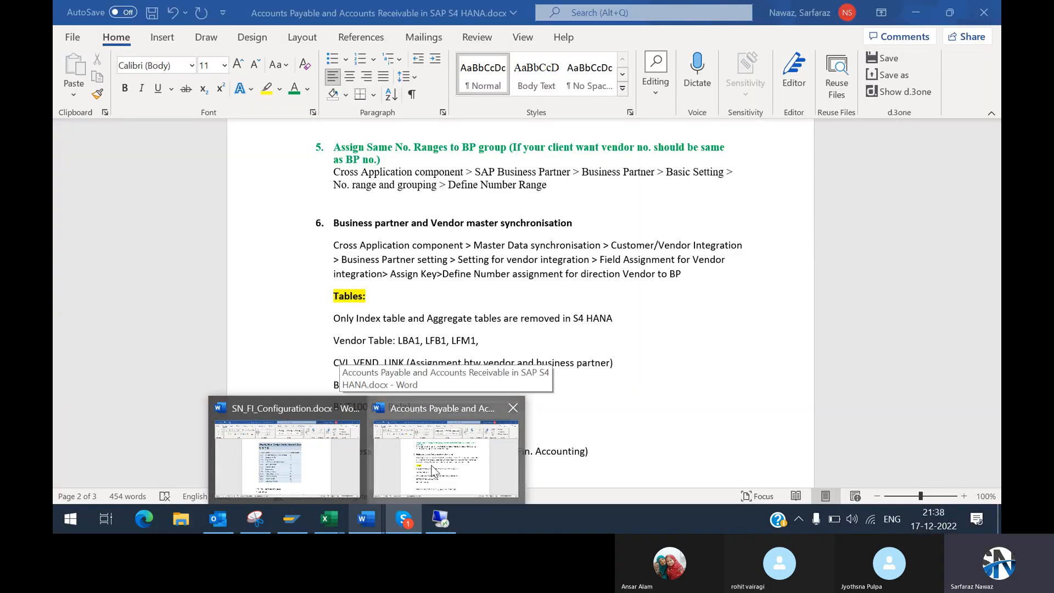
{"action": "left_click", "coordinate": [433, 470]}
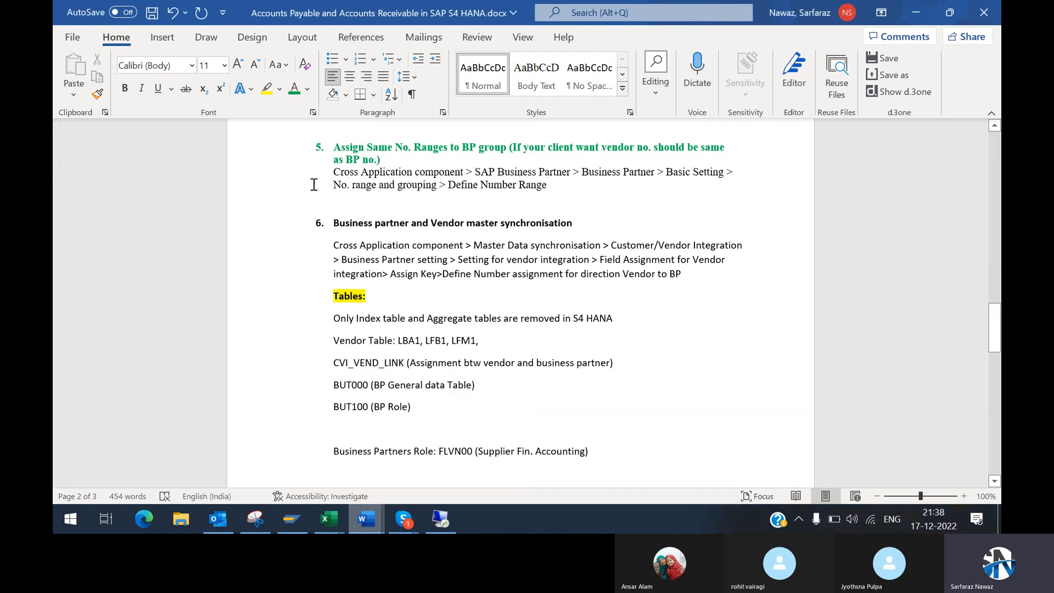
{"action": "left_click_drag", "start_coordinate": [335, 225], "coordinate": [557, 226]}
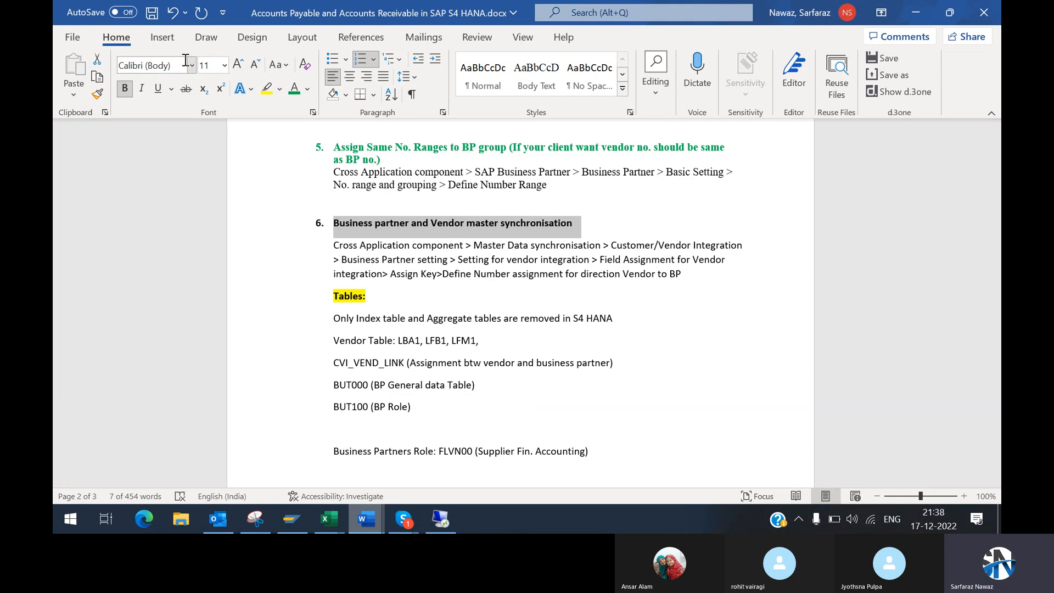
{"action": "left_click", "coordinate": [295, 89]}
{"action": "left_click", "coordinate": [449, 328]}
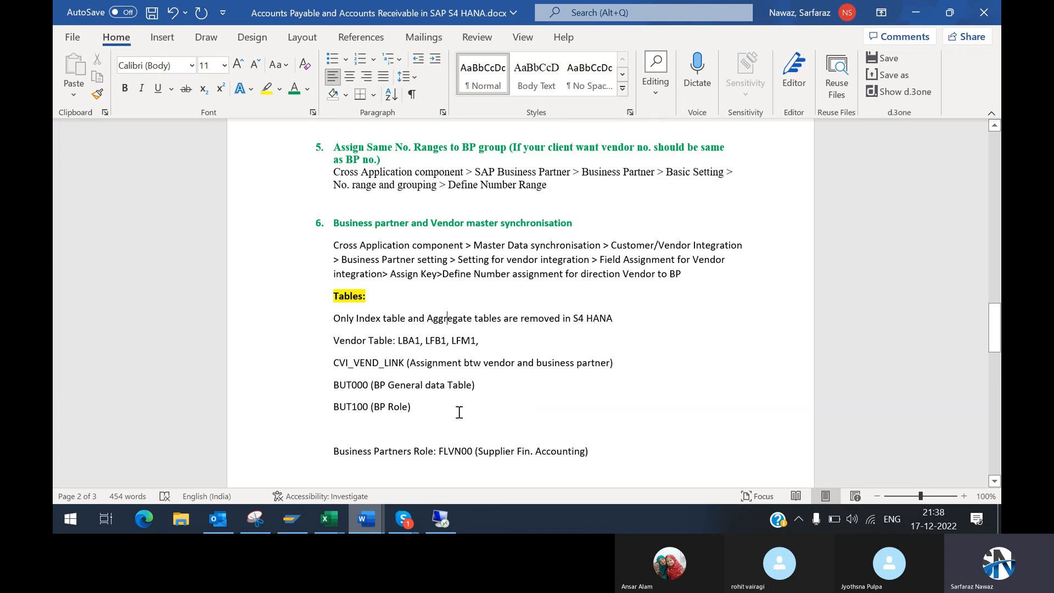
Step: Return to the SAP remote session, open a new GUI window and start transaction BP for maintaining business partners
{"action": "mouse_move", "coordinate": [440, 518]}
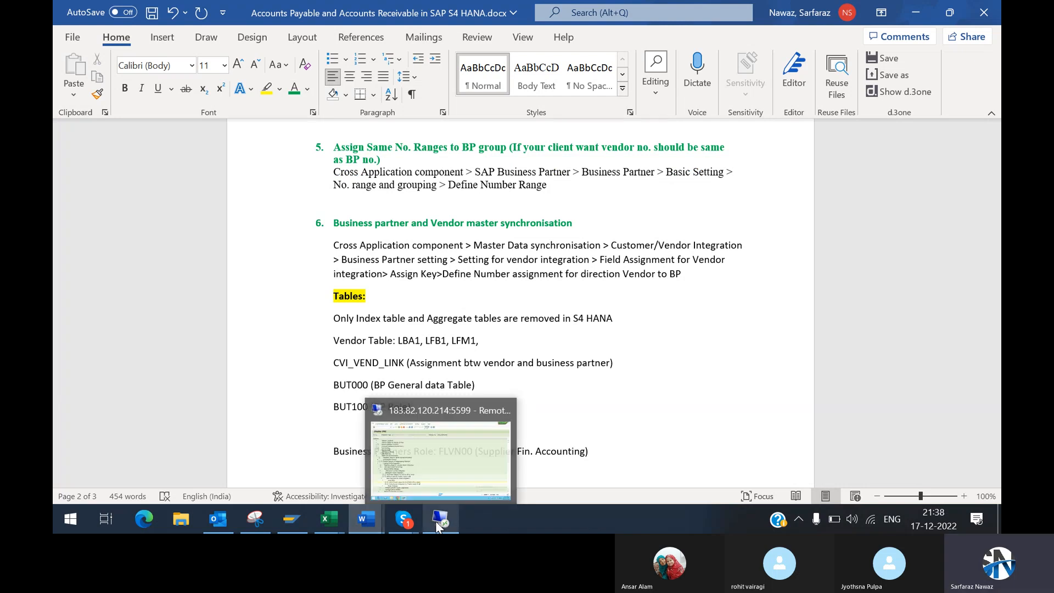
{"action": "left_click", "coordinate": [445, 435]}
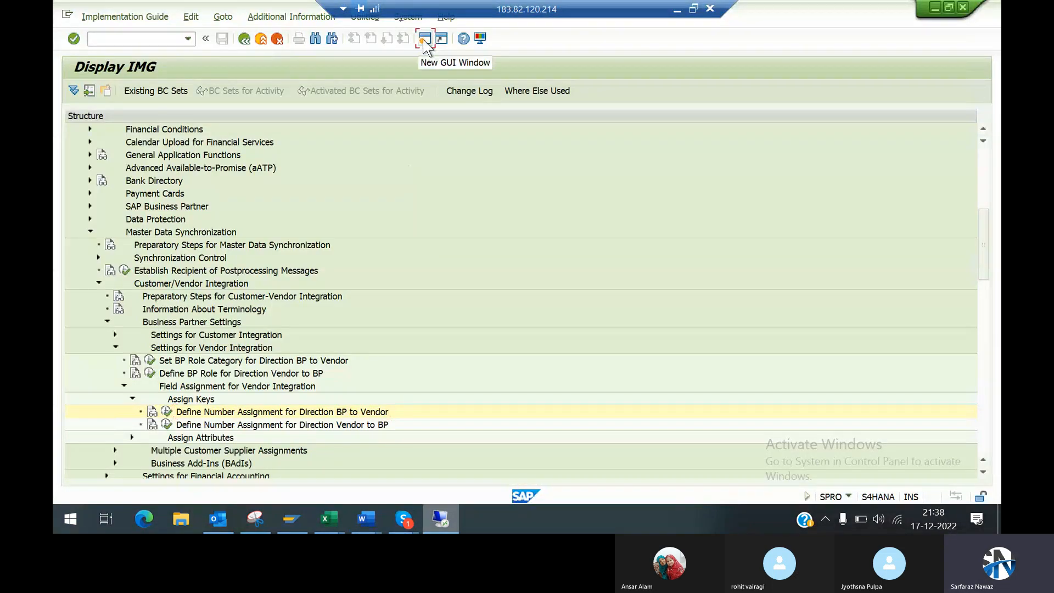
{"action": "mouse_move", "coordinate": [431, 520]}
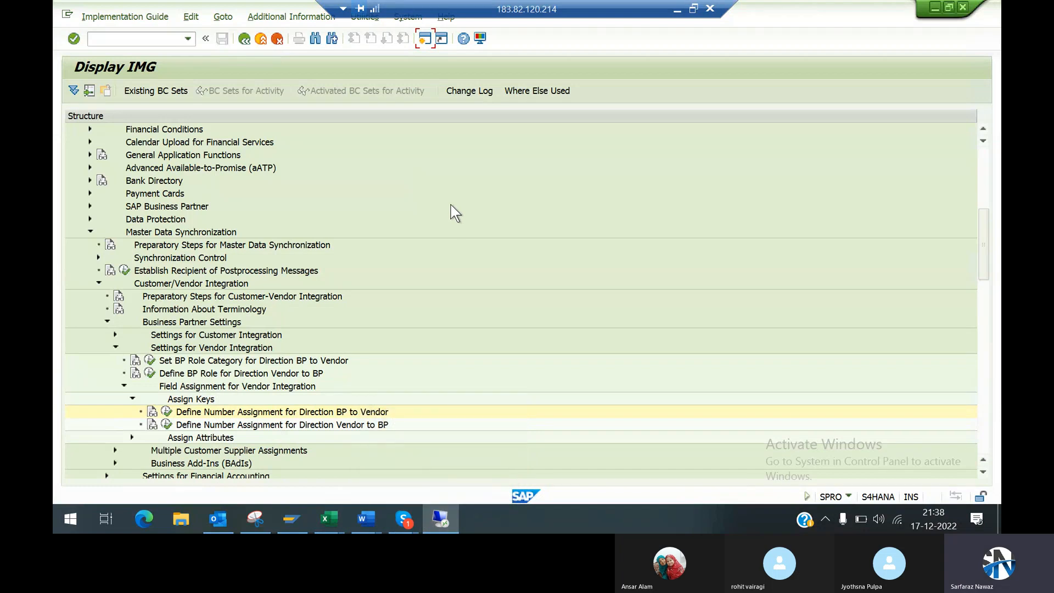
{"action": "left_click", "coordinate": [424, 38]}
{"action": "left_click", "coordinate": [141, 39]}
{"action": "type", "text": "bp"}
{"action": "key", "text": "Return"}
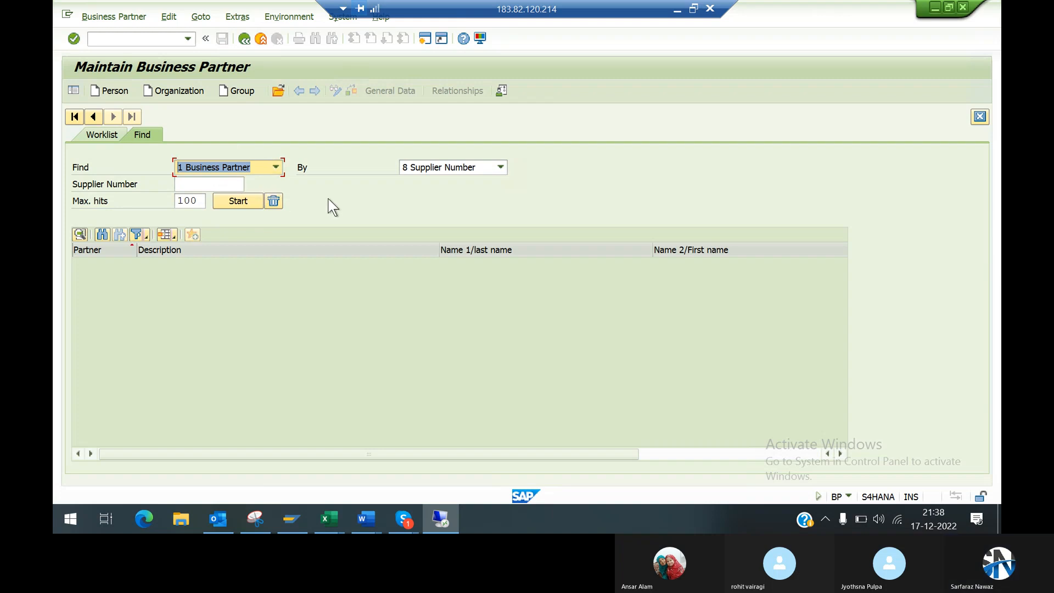
{"action": "left_click", "coordinate": [205, 187]}
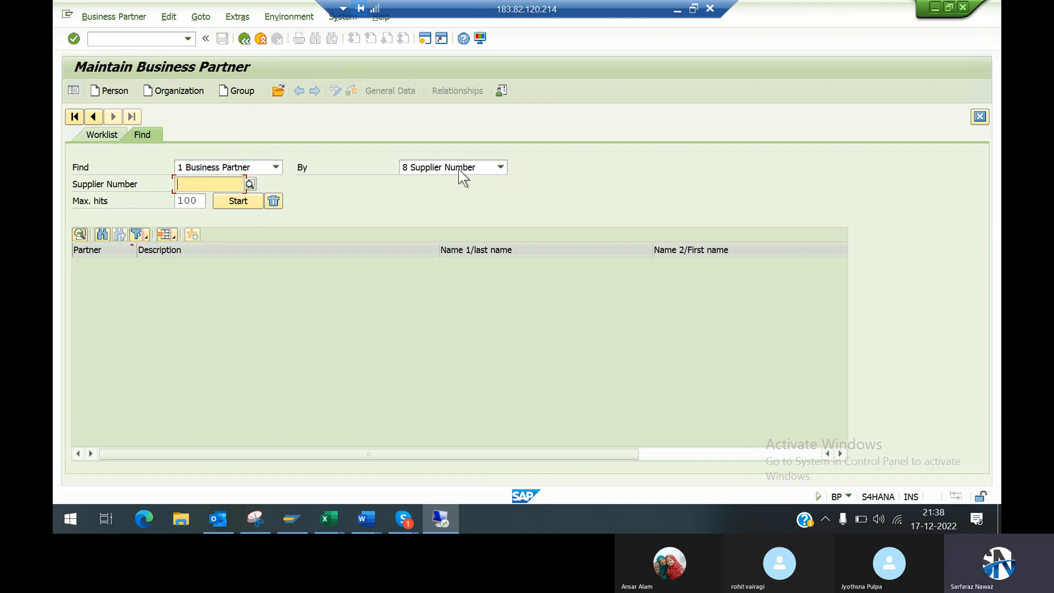
Step: Start creating an organization and set its BP role to FLVN00 CC STANDARD, confirming creation in that role
{"action": "left_click", "coordinate": [174, 93]}
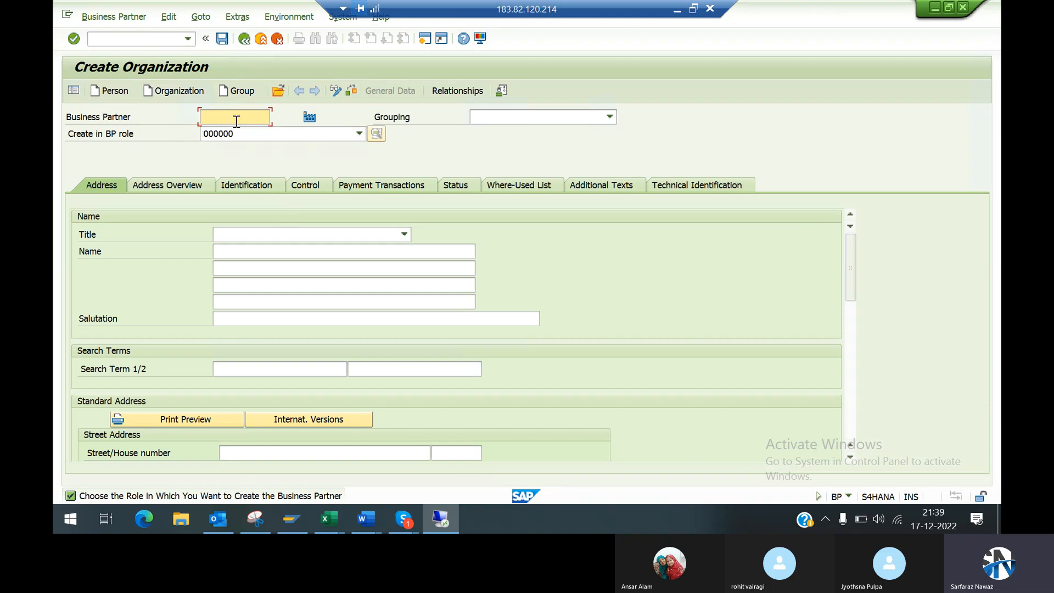
{"action": "left_click", "coordinate": [488, 115]}
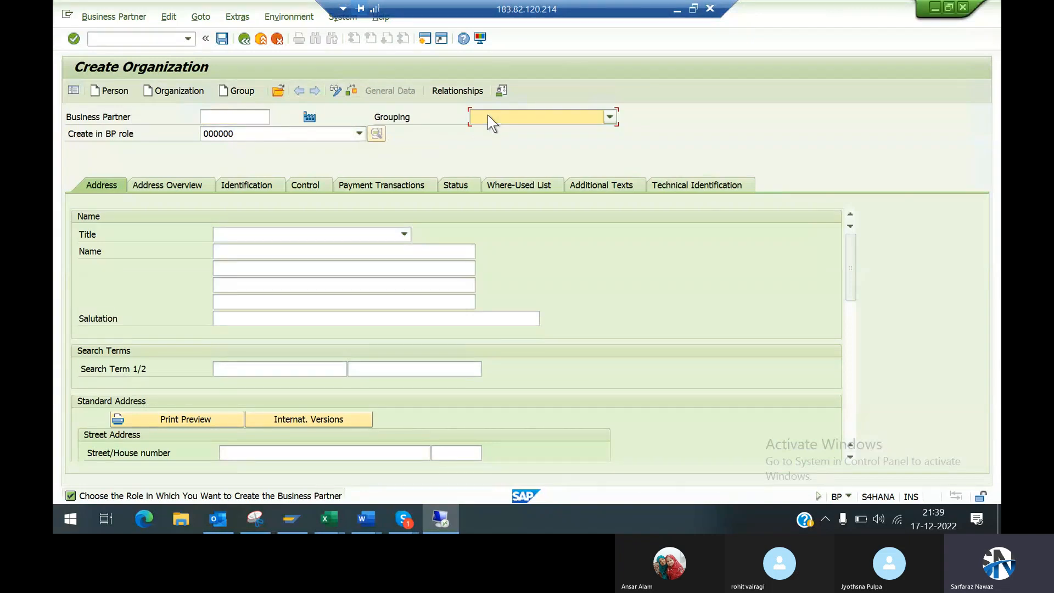
{"action": "left_click", "coordinate": [276, 134]}
{"action": "left_click", "coordinate": [318, 134]}
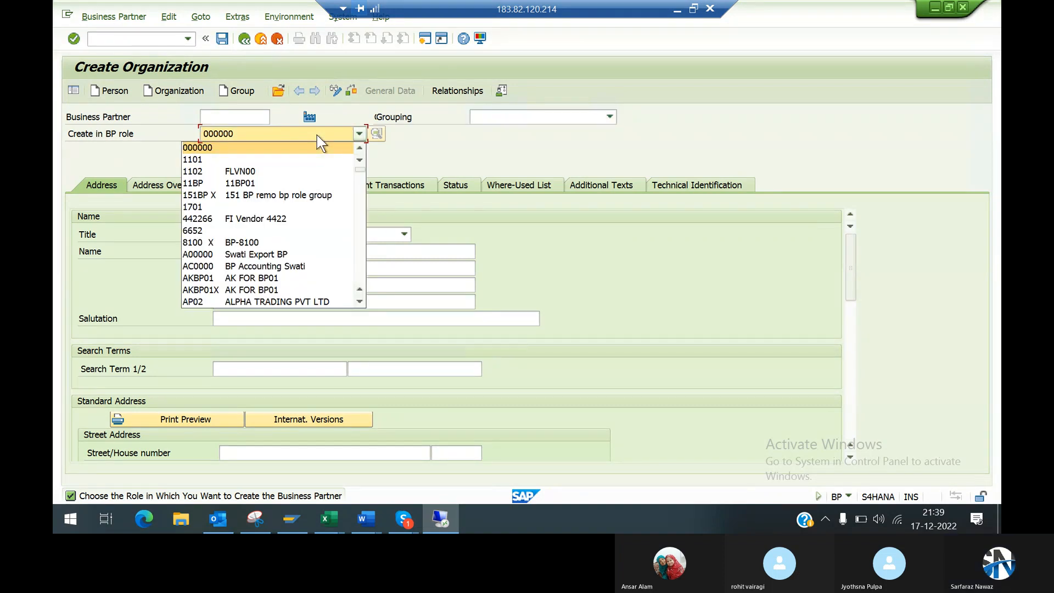
{"action": "type", "text": "flv"}
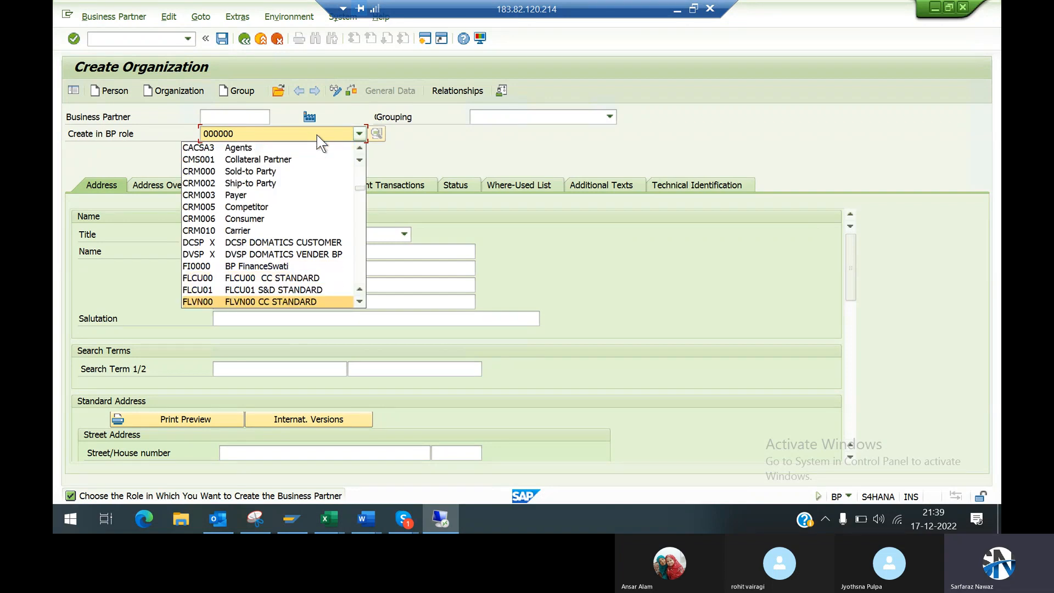
{"action": "left_click", "coordinate": [228, 303]}
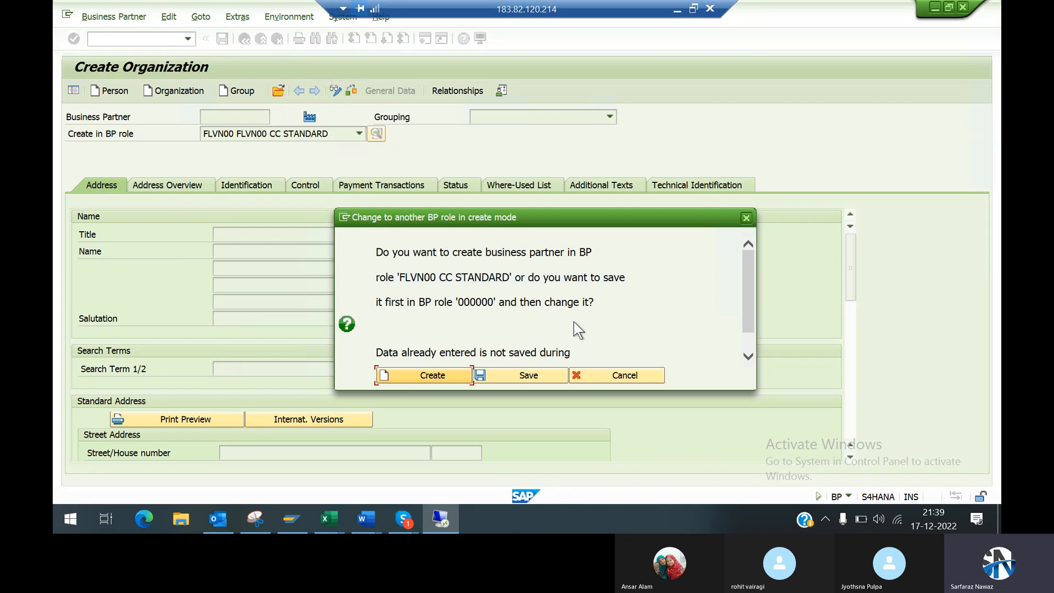
{"action": "left_click", "coordinate": [427, 376]}
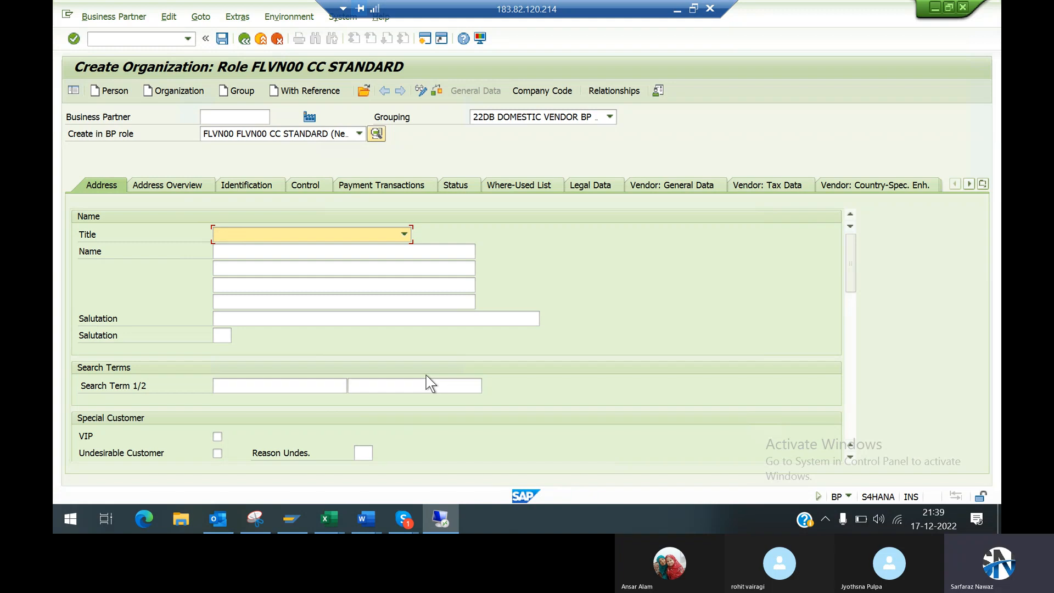
Step: Set the new organization's grouping to 99DM, BP Grouping for 9949
{"action": "left_click", "coordinate": [543, 118]}
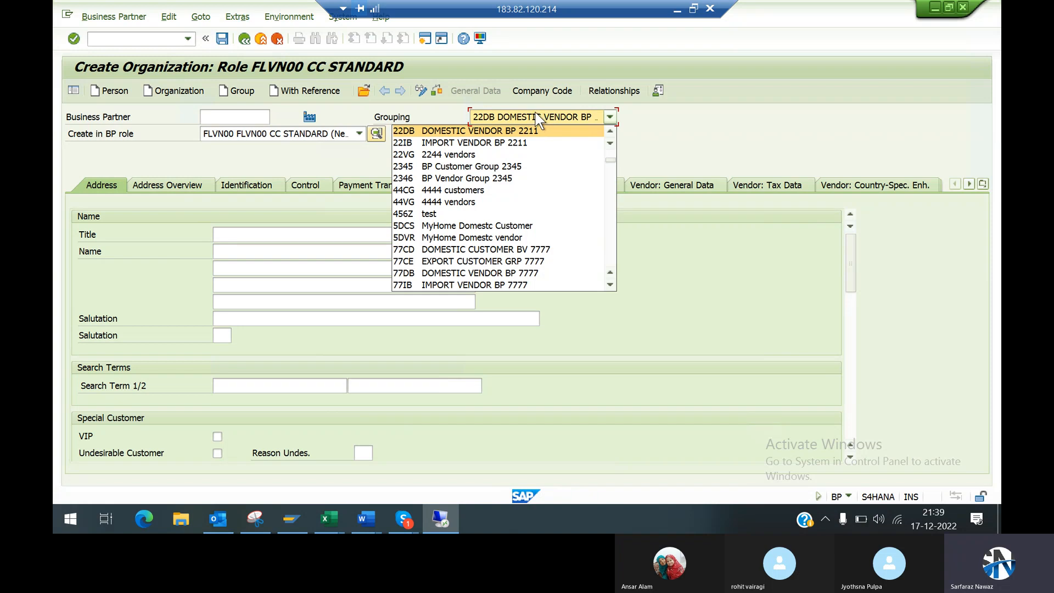
{"action": "scroll", "coordinate": [538, 132], "scroll_direction": "down", "scroll_amount": 3}
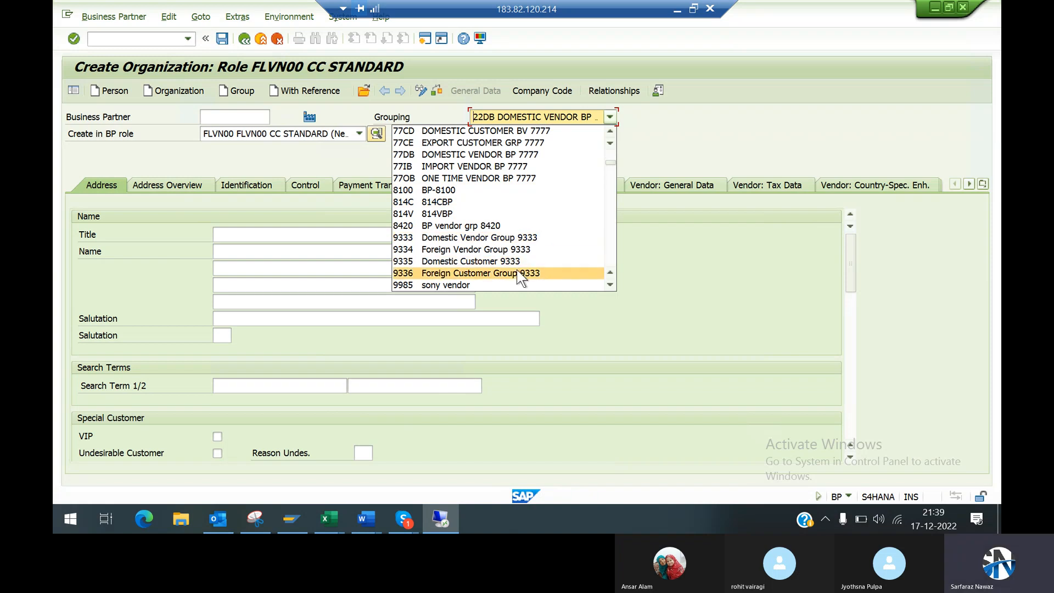
{"action": "key", "text": "Down"}
{"action": "key", "text": "Down"}
{"action": "key", "text": "Down"}
{"action": "key", "text": "Down"}
{"action": "key", "text": "Down"}
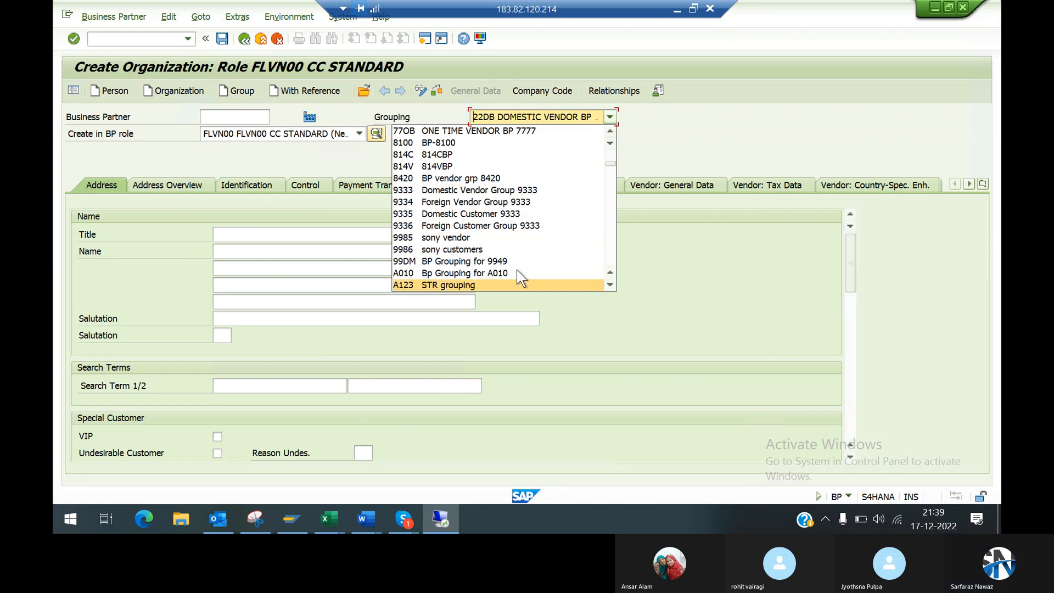
{"action": "key", "text": "Up"}
{"action": "key", "text": "Up"}
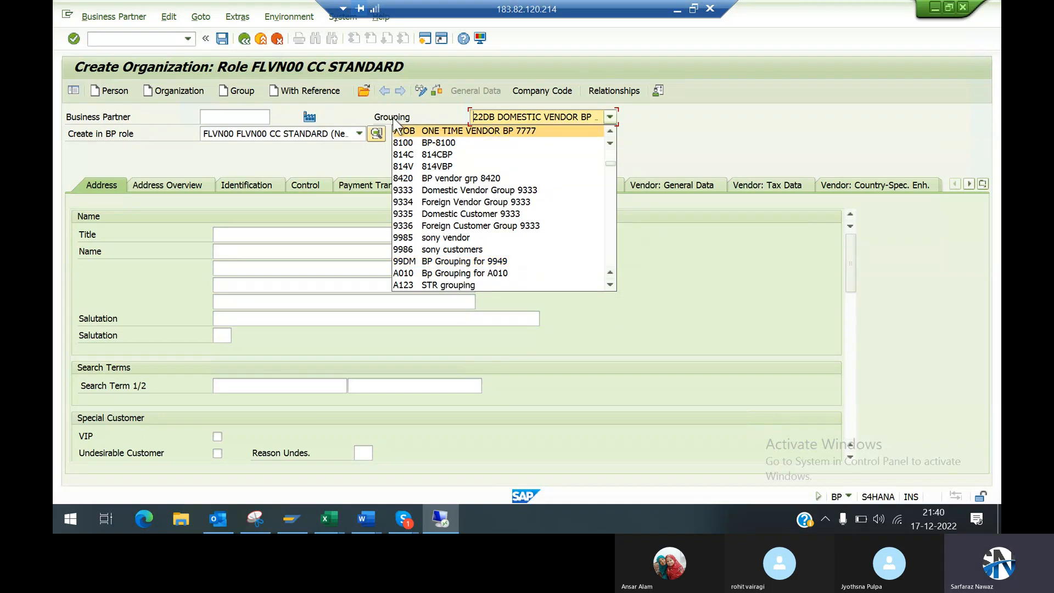
{"action": "left_click", "coordinate": [426, 261]}
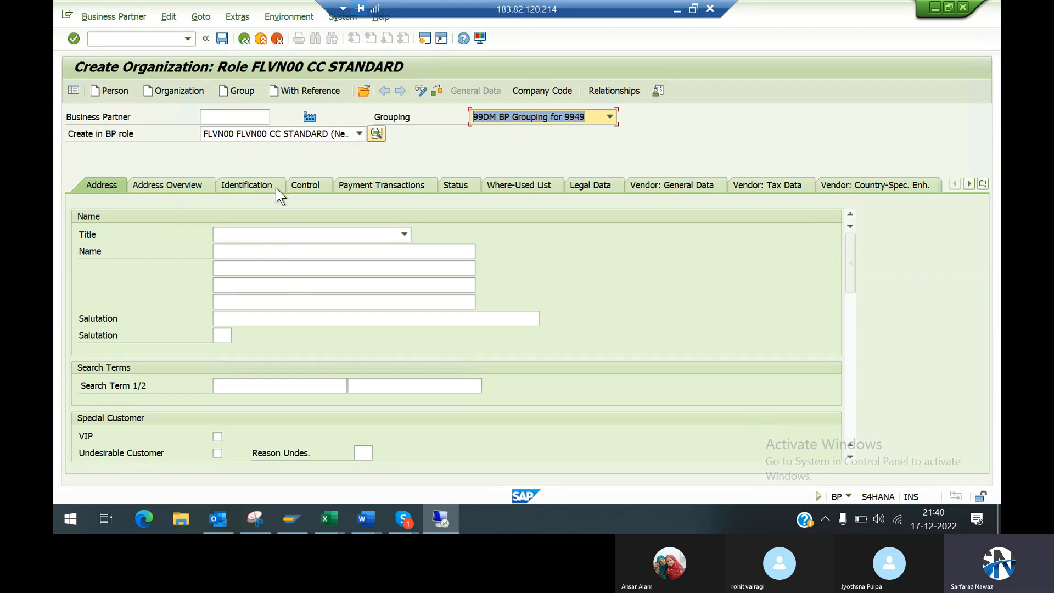
Step: Set the organization's title to 0003 Company in its address data
{"action": "left_click", "coordinate": [255, 236]}
{"action": "left_click", "coordinate": [412, 154]}
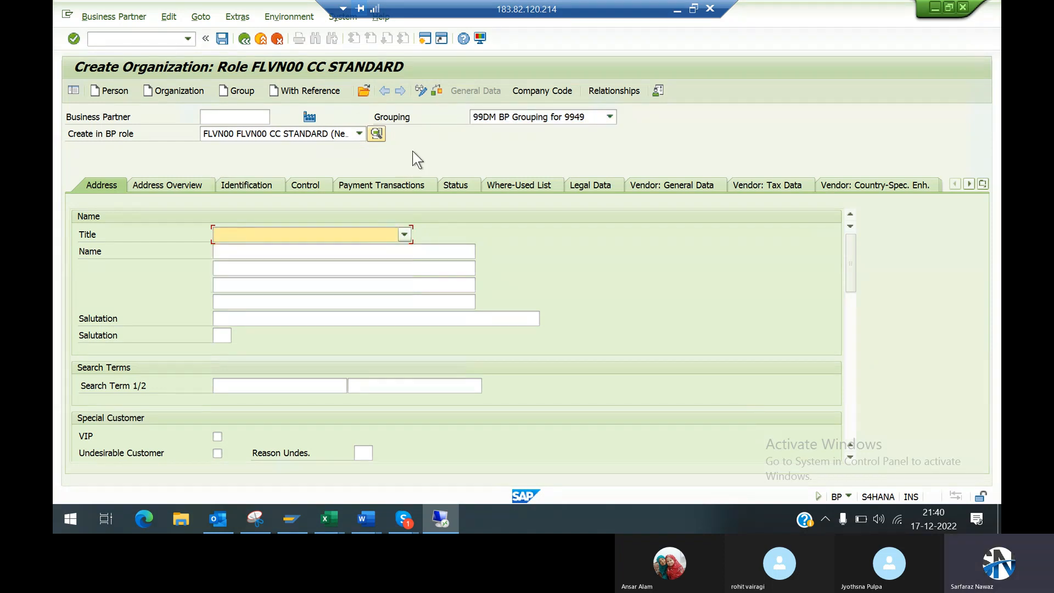
{"action": "left_click", "coordinate": [285, 234]}
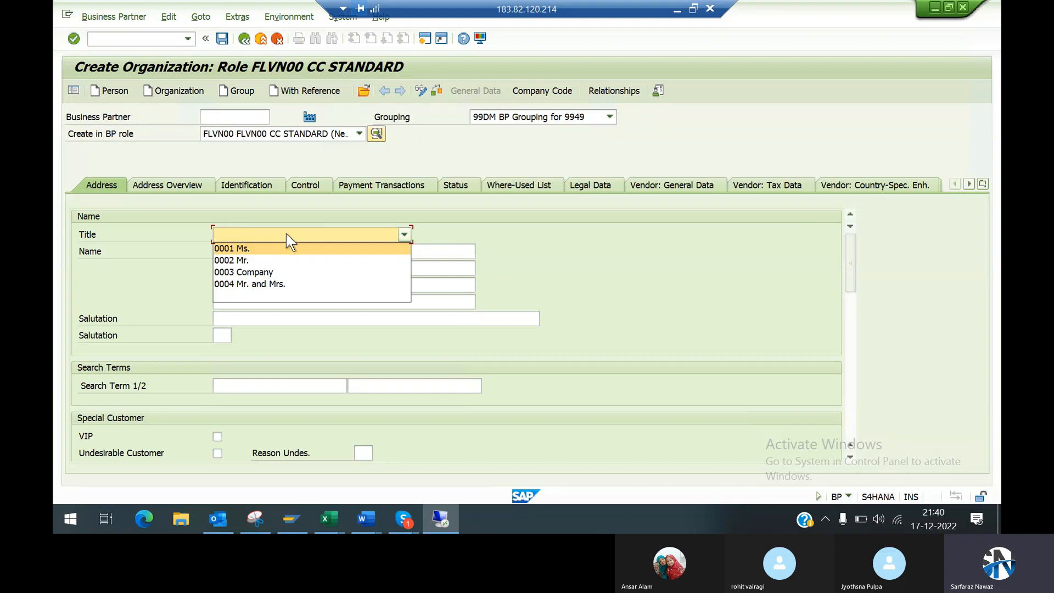
{"action": "left_click", "coordinate": [273, 271]}
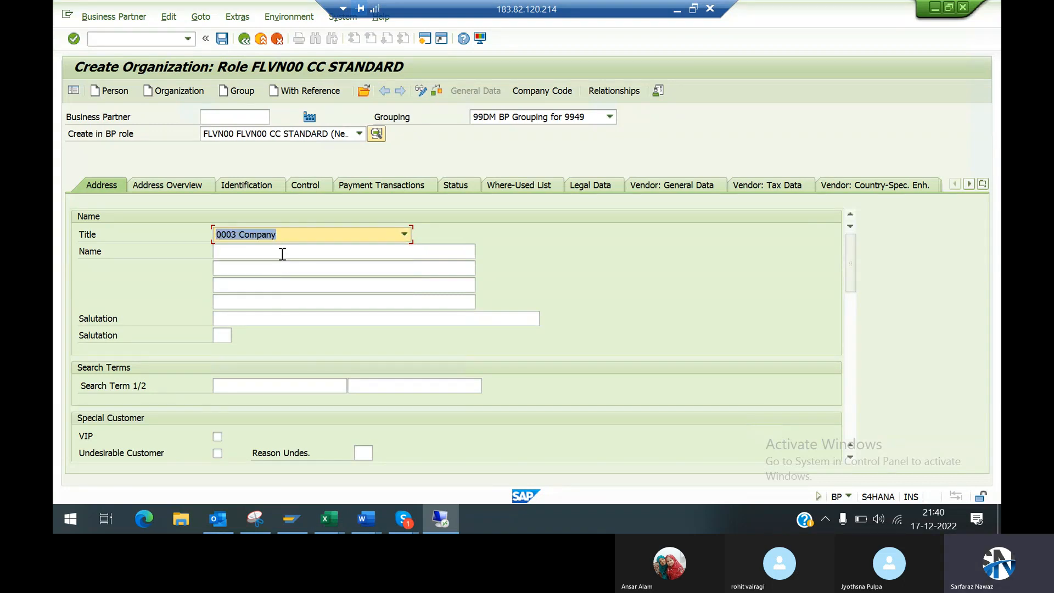
Step: Enter Tata in both the first and second name lines of the organization
{"action": "left_click", "coordinate": [281, 252]}
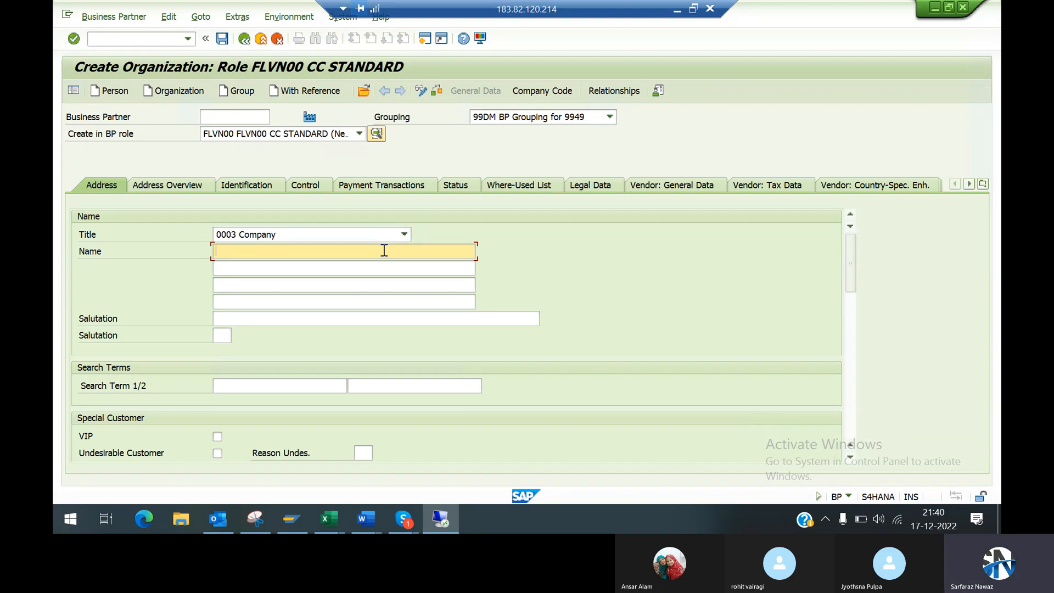
{"action": "type", "text": "Tata"}
{"action": "left_click", "coordinate": [369, 267]}
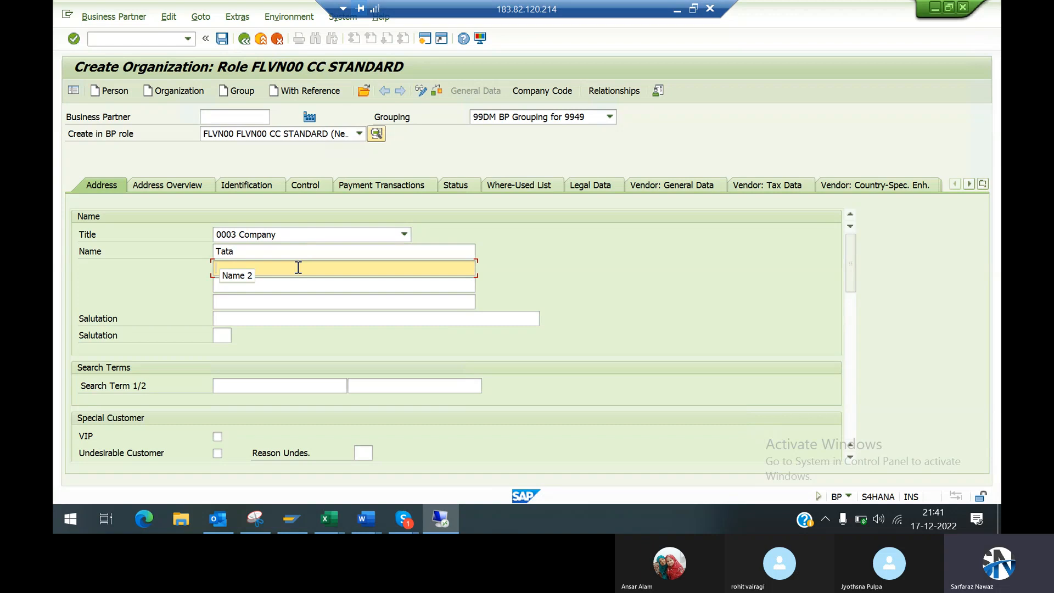
{"action": "type", "text": "Tata"}
Step: Check the vendor's company name in the Vendor Invoice Format section of the Word notes, and return to the SAP organization form
{"action": "left_click", "coordinate": [676, 9]}
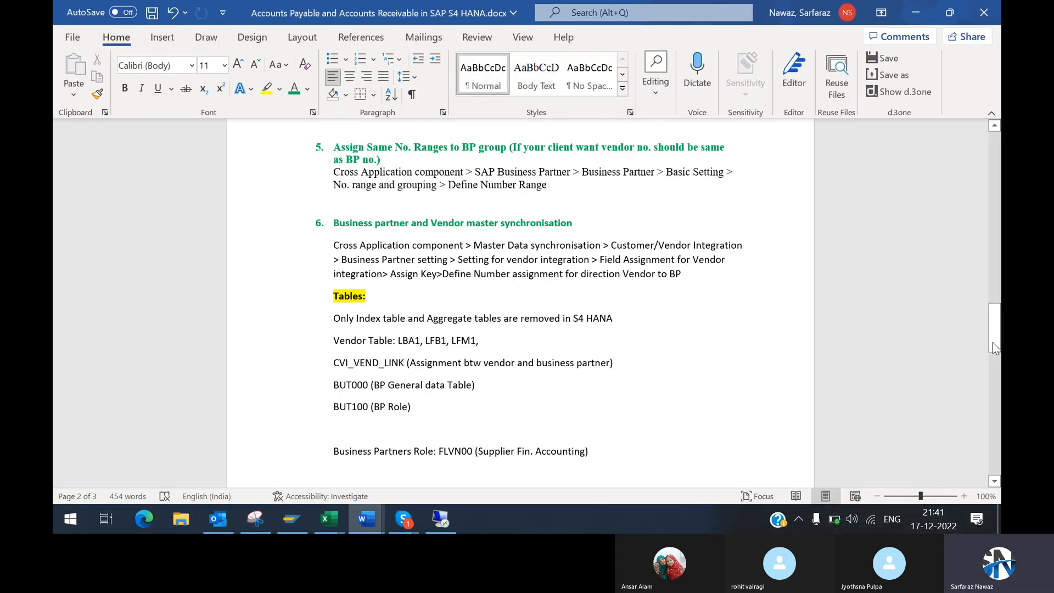
{"action": "left_click_drag", "start_coordinate": [990, 330], "coordinate": [977, 208]}
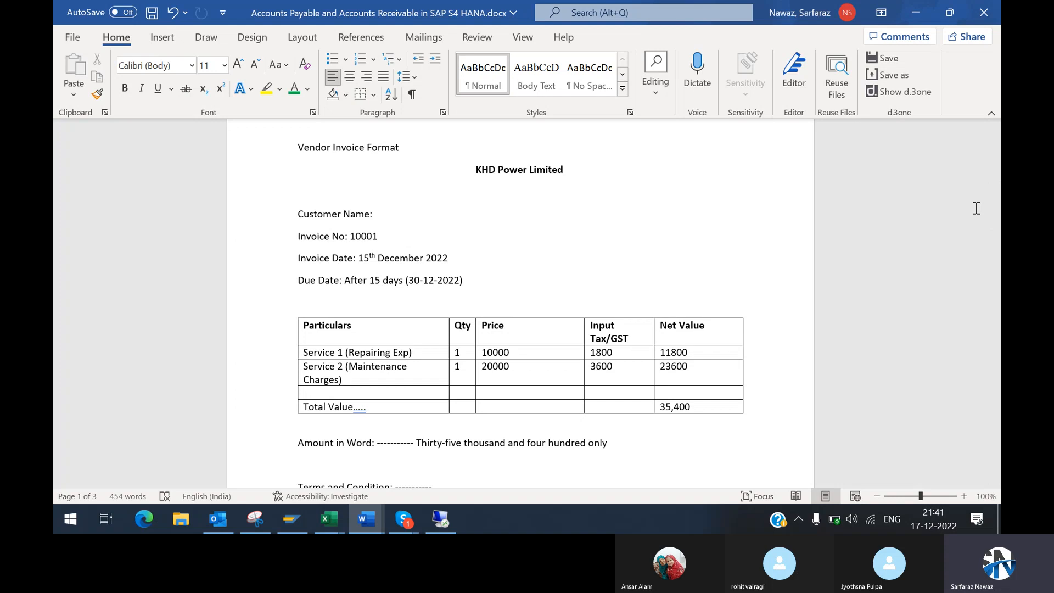
{"action": "key", "text": "alt+Tab"}
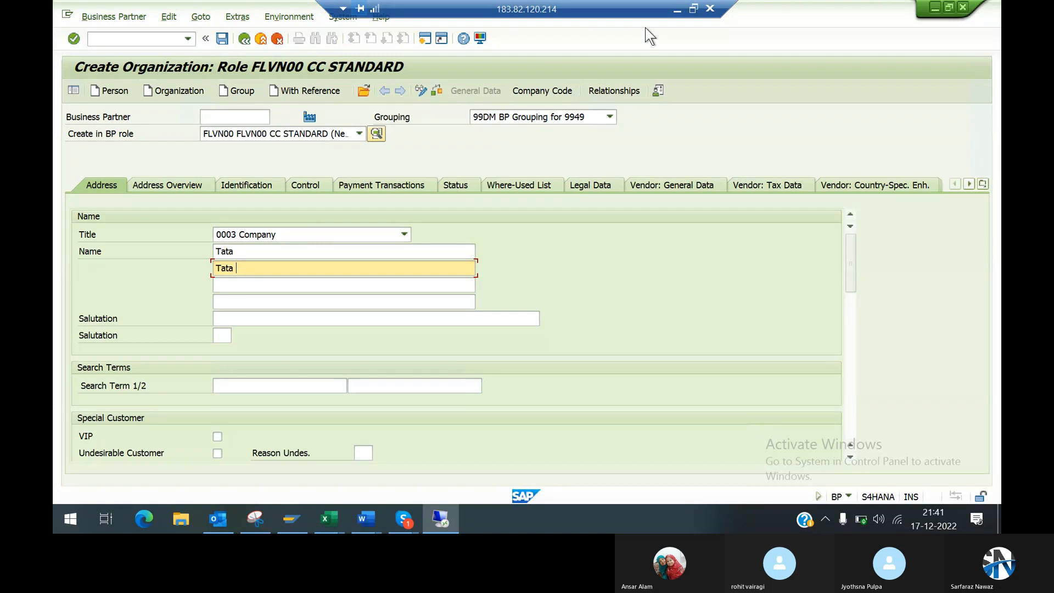
{"action": "left_click", "coordinate": [676, 14]}
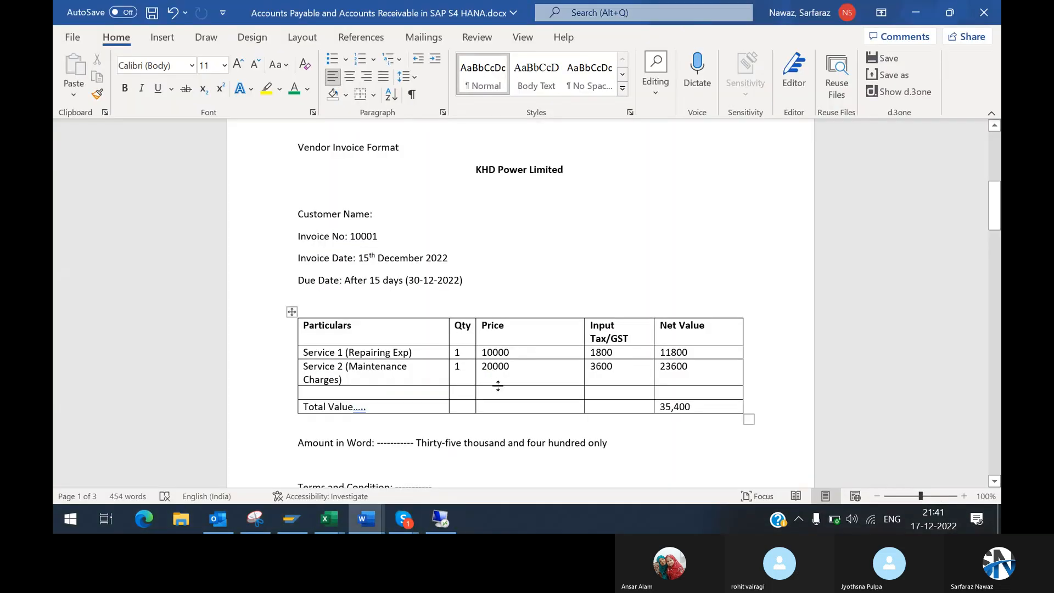
{"action": "key", "text": "alt+Tab"}
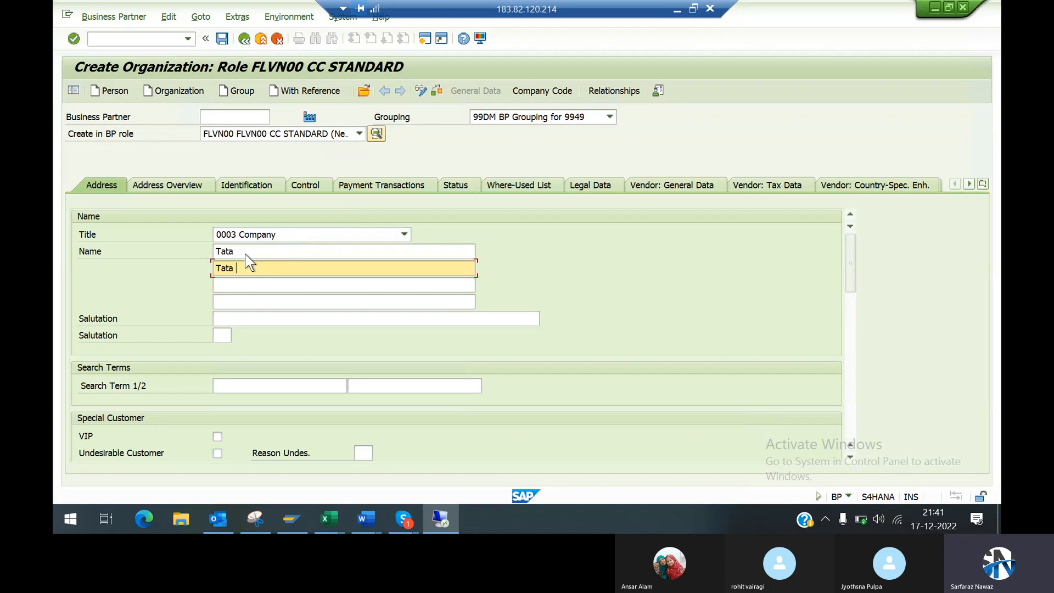
Step: Replace the organization's first name line with KHD Power Lt.d and move on to the second name line
{"action": "left_click", "coordinate": [245, 252]}
{"action": "key", "text": "BackSpace"}
{"action": "key", "text": "BackSpace"}
{"action": "key", "text": "BackSpace"}
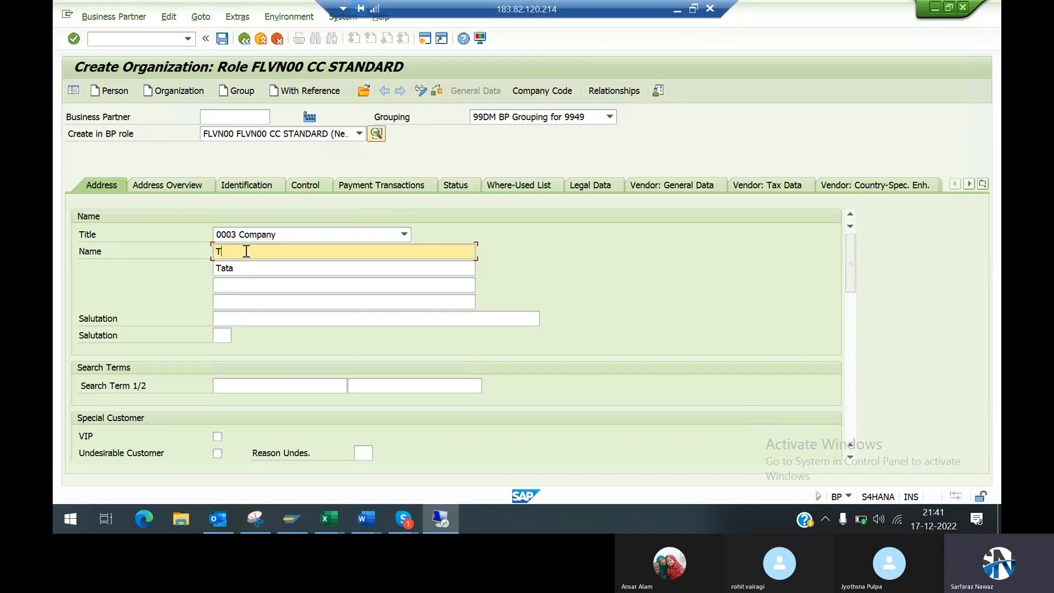
{"action": "key", "text": "BackSpace"}
{"action": "type", "text": "KHD Powe"}
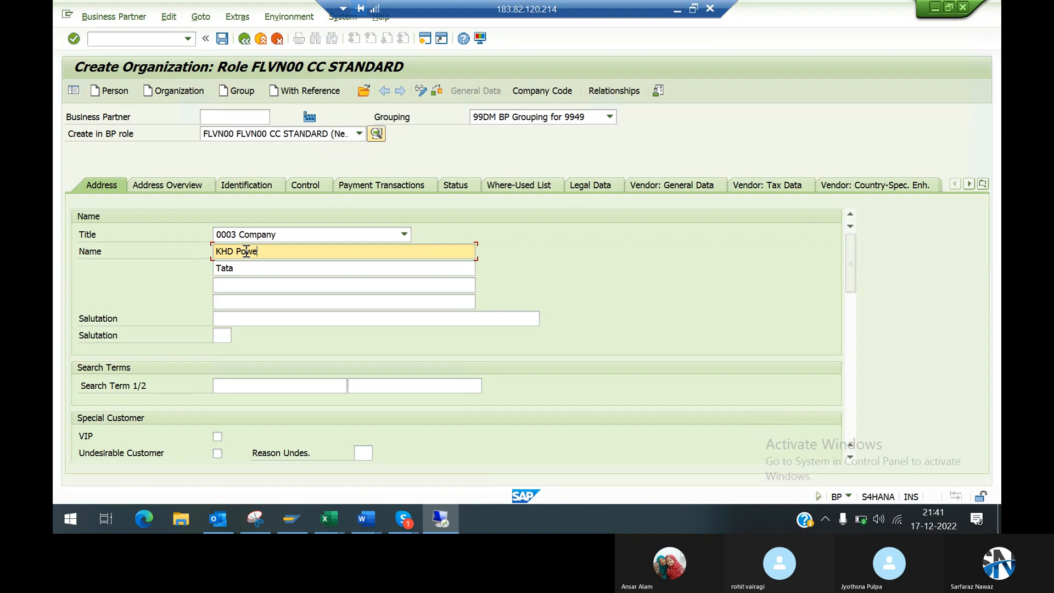
{"action": "type", "text": "r Lt.d"}
{"action": "key", "text": "Tab"}
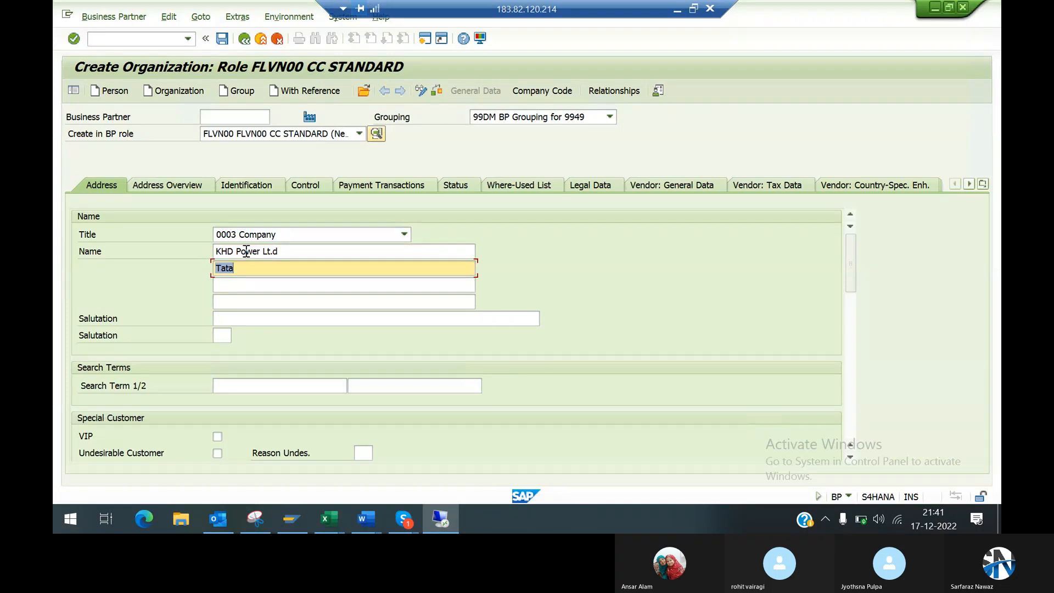
Step: Set the organization's second name line to KHD Power Lt.d and enter KHD as the first search term
{"action": "type", "text": "KHD Power Lt.d"}
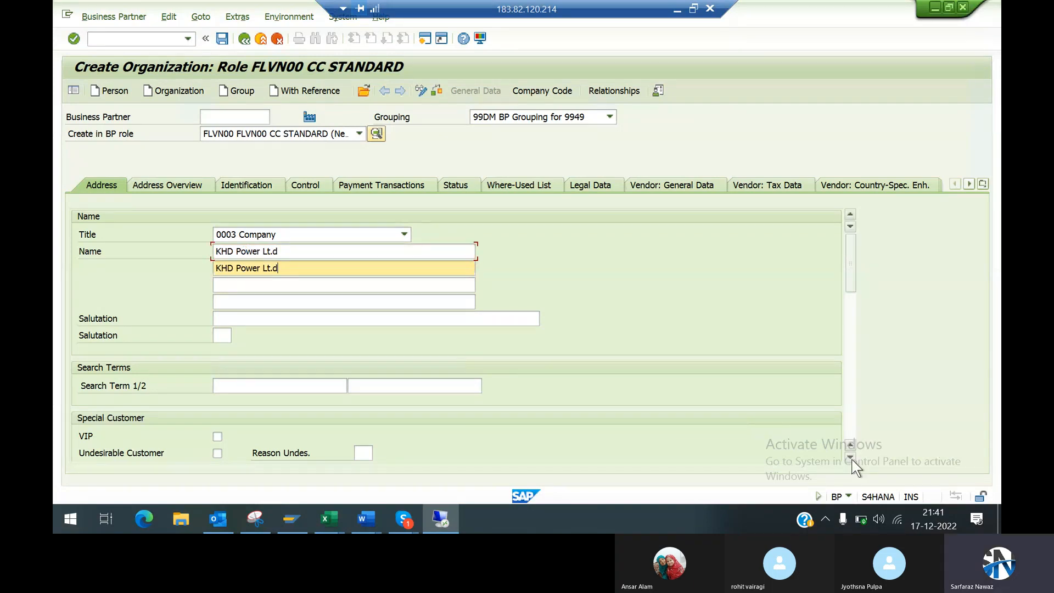
{"action": "scroll", "coordinate": [851, 458], "scroll_direction": "down", "scroll_amount": 3}
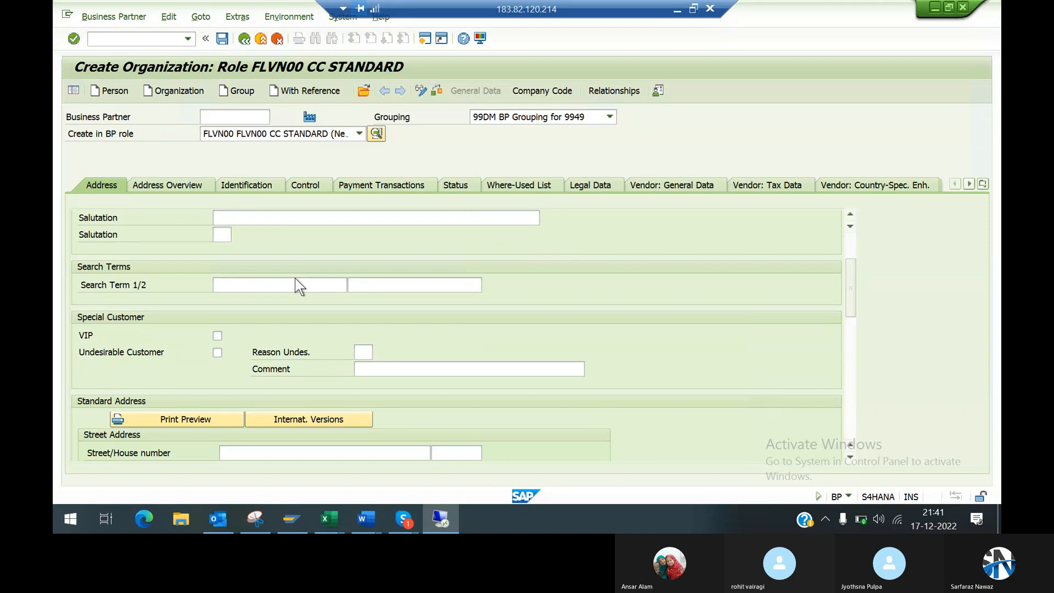
{"action": "left_click", "coordinate": [295, 281]}
{"action": "type", "text": "KHD"}
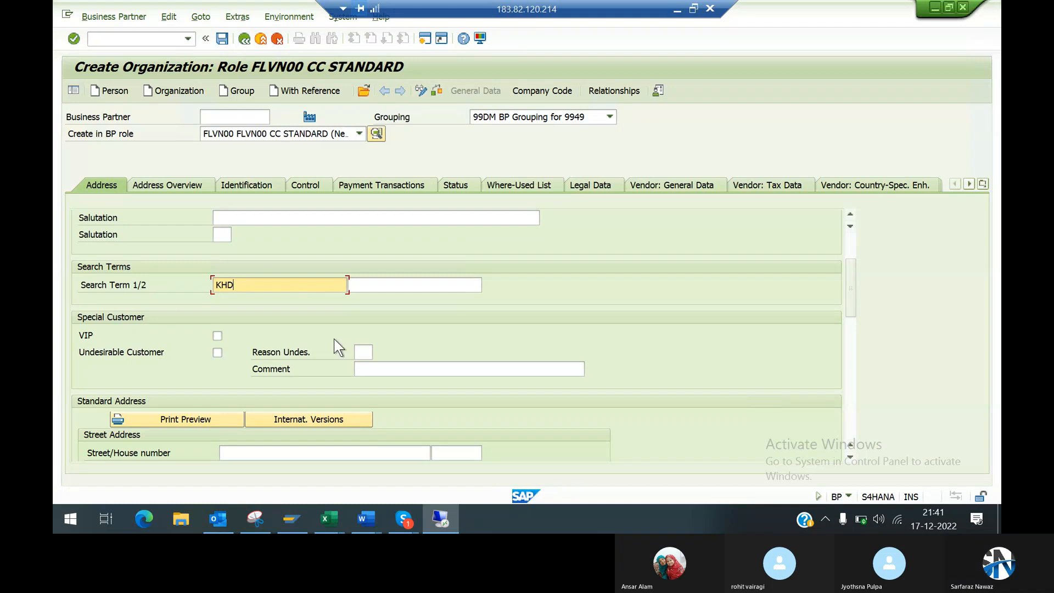
Step: Enter the organization's street and number in the street field of its standard address
{"action": "left_click", "coordinate": [849, 457]}
{"action": "left_click", "coordinate": [850, 457]}
{"action": "left_click", "coordinate": [849, 457]}
{"action": "left_click", "coordinate": [850, 457]}
{"action": "left_click", "coordinate": [849, 457]}
{"action": "left_click", "coordinate": [850, 457]}
{"action": "left_click", "coordinate": [850, 457]}
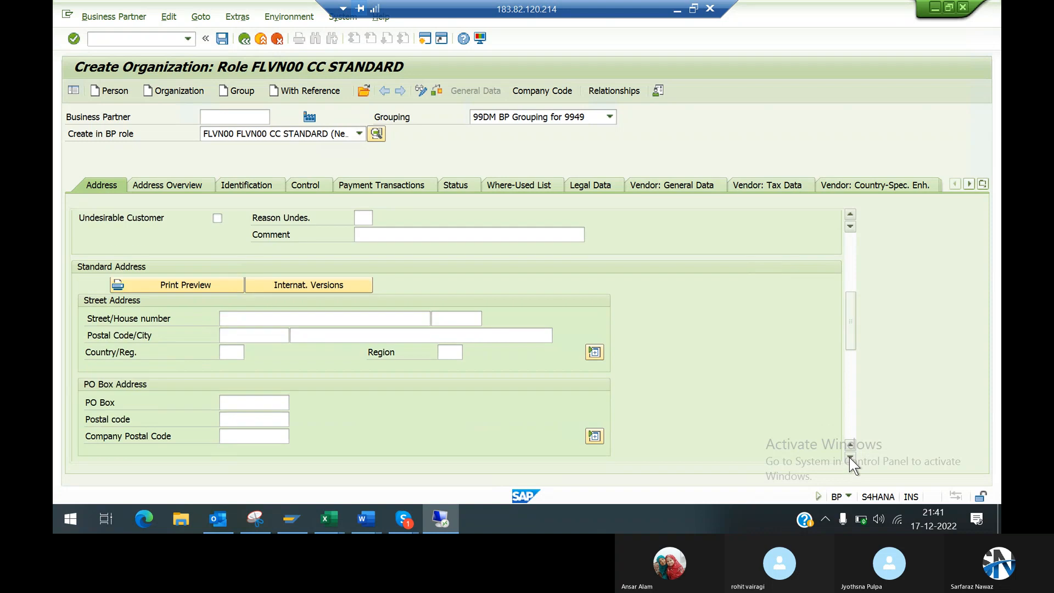
{"action": "left_click", "coordinate": [850, 457]}
{"action": "left_click", "coordinate": [850, 457]}
{"action": "left_click", "coordinate": [850, 458]}
{"action": "left_click", "coordinate": [276, 268]}
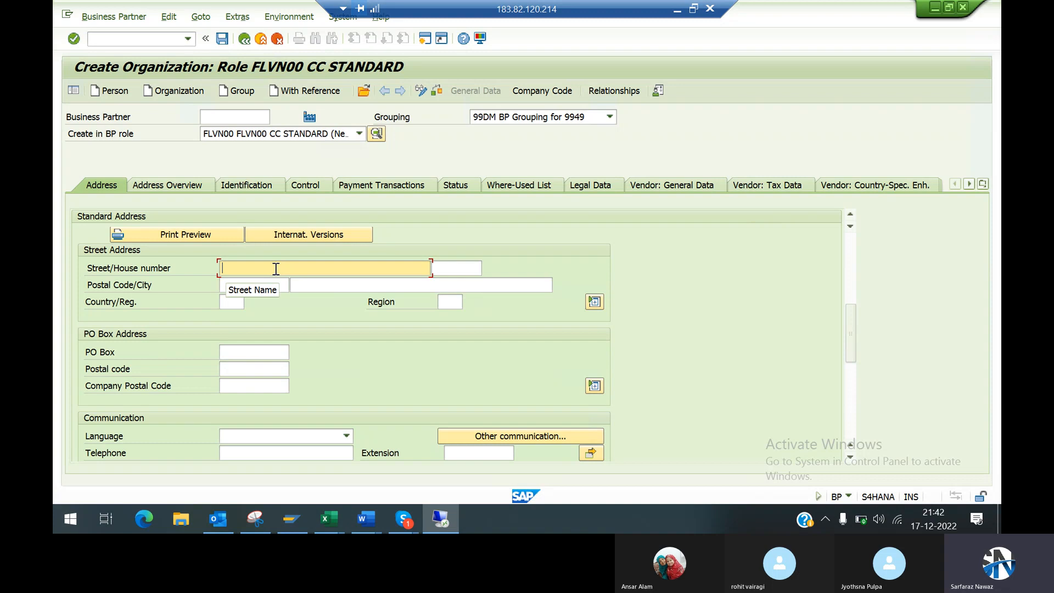
{"action": "type", "text": "Street No. "}
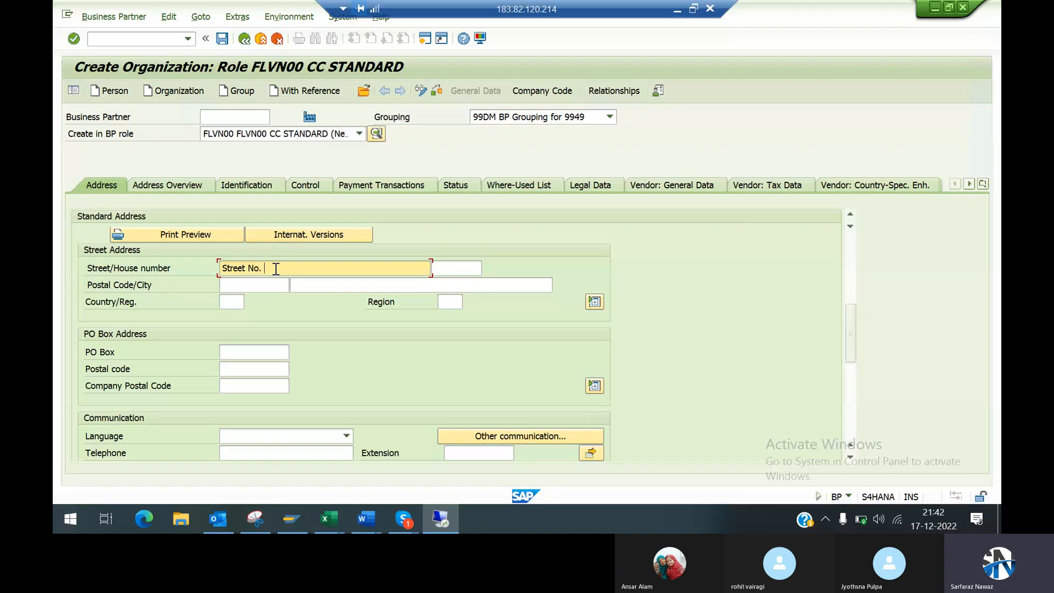
{"action": "type", "text": "456"}
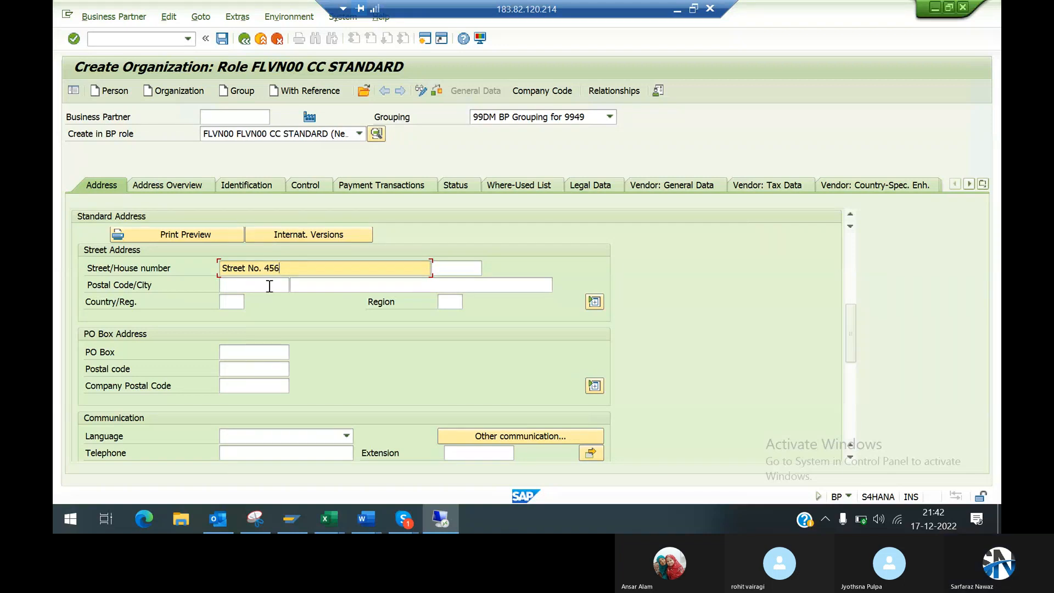
Step: Enter the organization's postal code and repeat the same value as the city in the street address
{"action": "left_click", "coordinate": [270, 285]}
{"action": "type", "text": "8"}
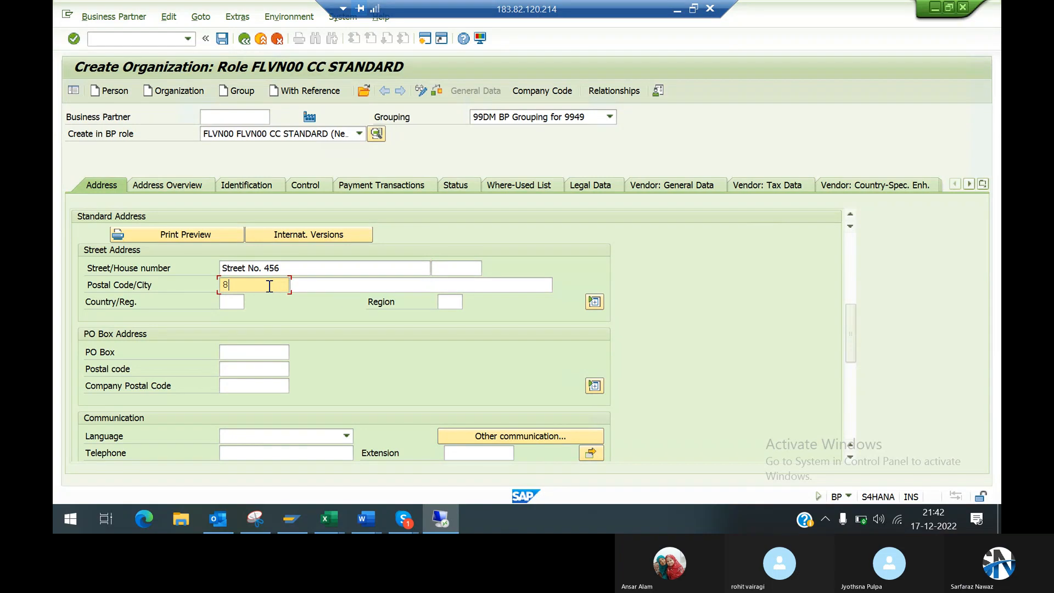
{"action": "type", "text": "45438"}
{"action": "key", "text": "Tab"}
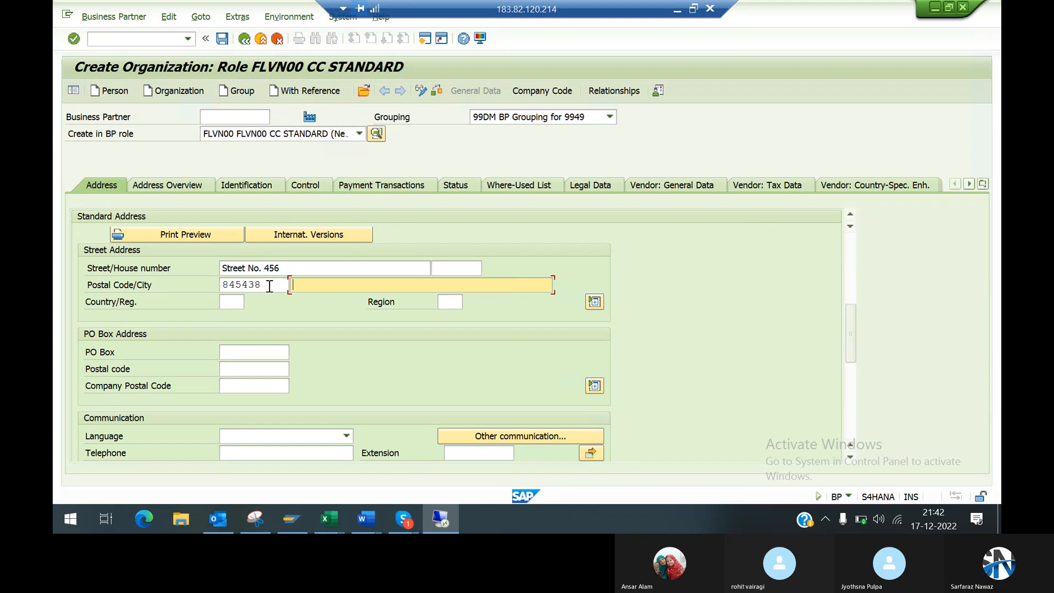
{"action": "key", "text": "Down"}
{"action": "key", "text": "Return"}
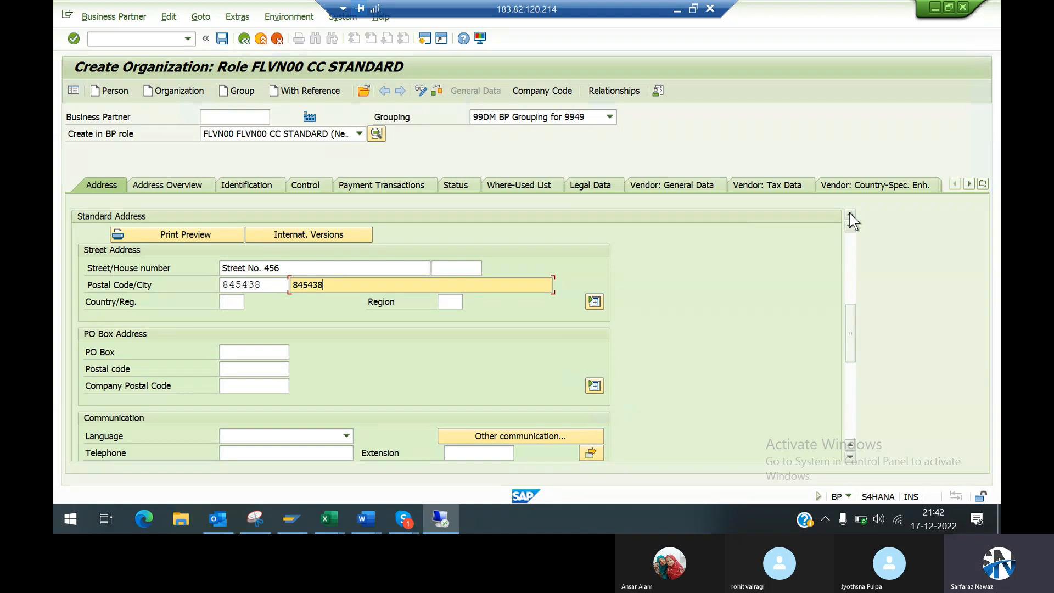
{"action": "left_click", "coordinate": [849, 216]}
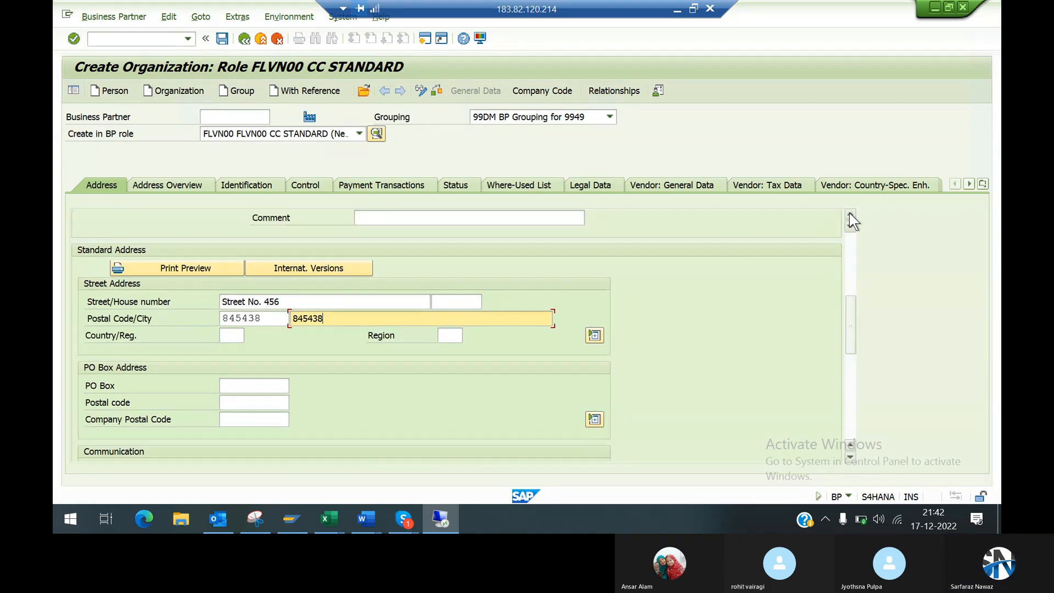
{"action": "left_click", "coordinate": [850, 215]}
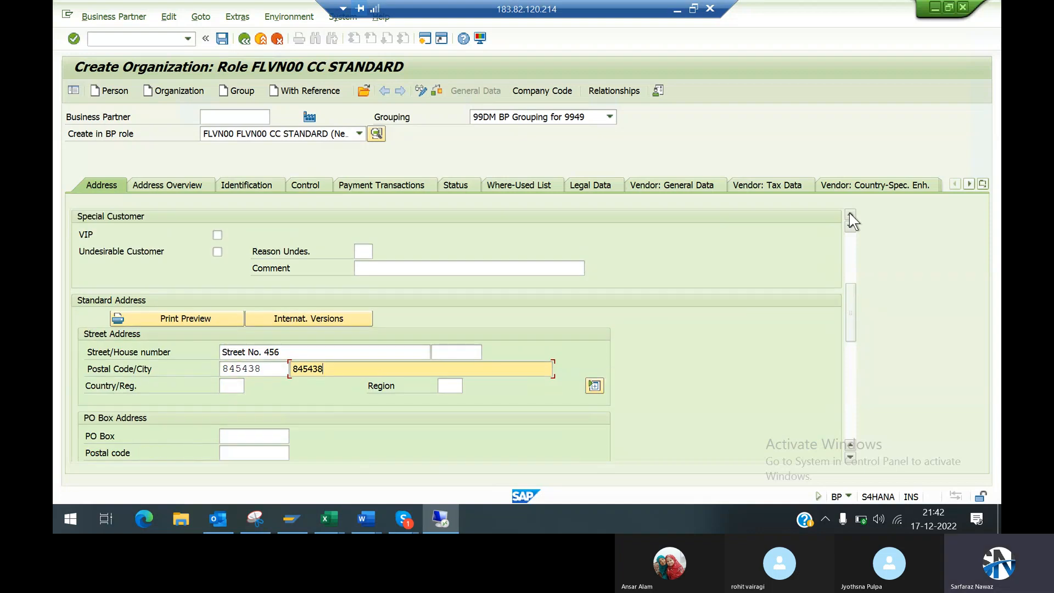
{"action": "left_click", "coordinate": [850, 215]}
{"action": "left_click", "coordinate": [849, 457]}
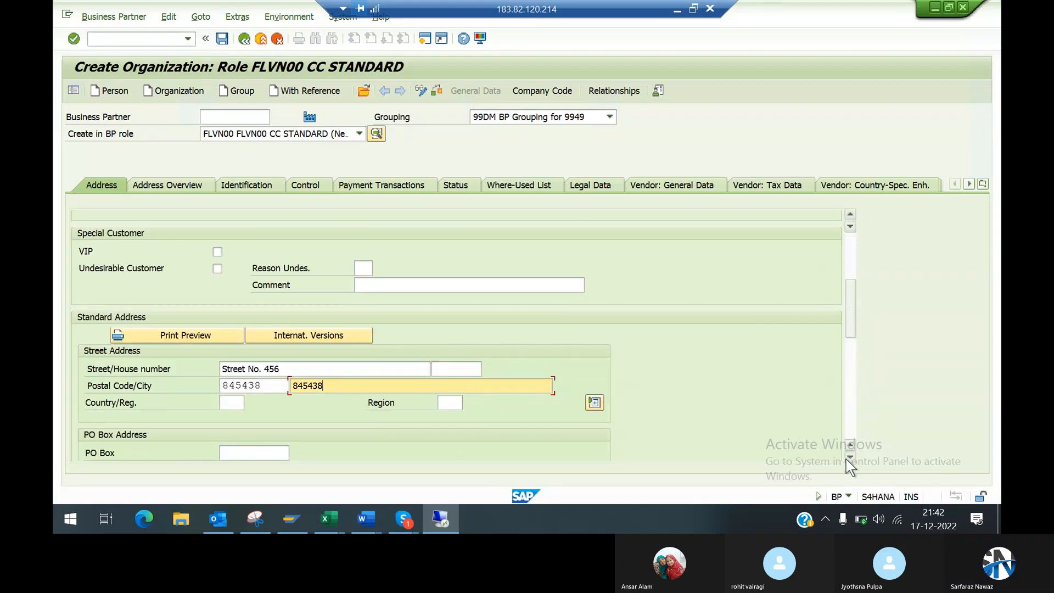
{"action": "left_click", "coordinate": [850, 457]}
{"action": "left_click", "coordinate": [850, 456]}
{"action": "left_click", "coordinate": [850, 457]}
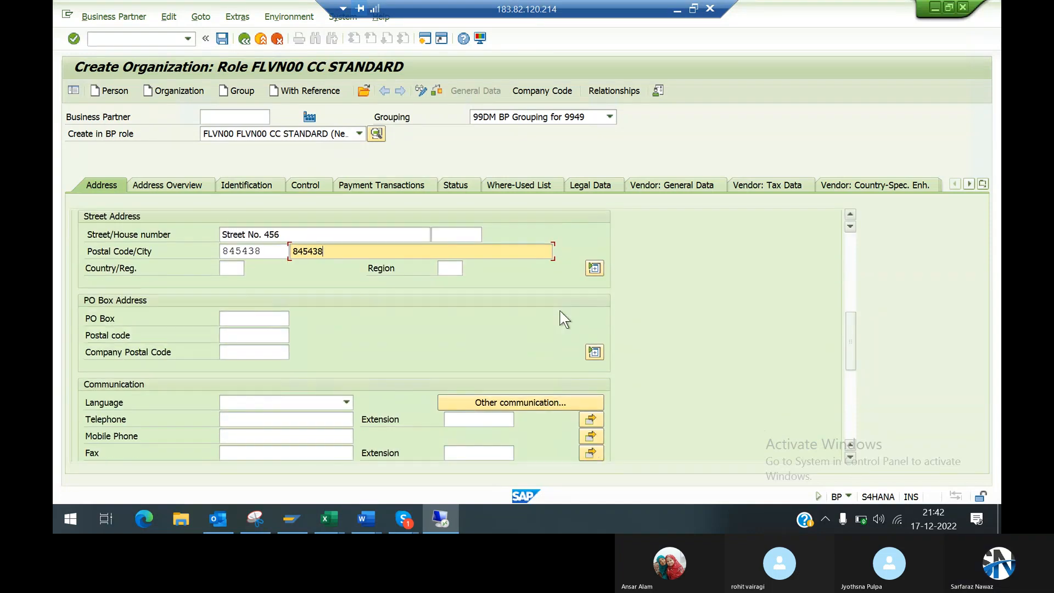
{"action": "left_click", "coordinate": [455, 265]}
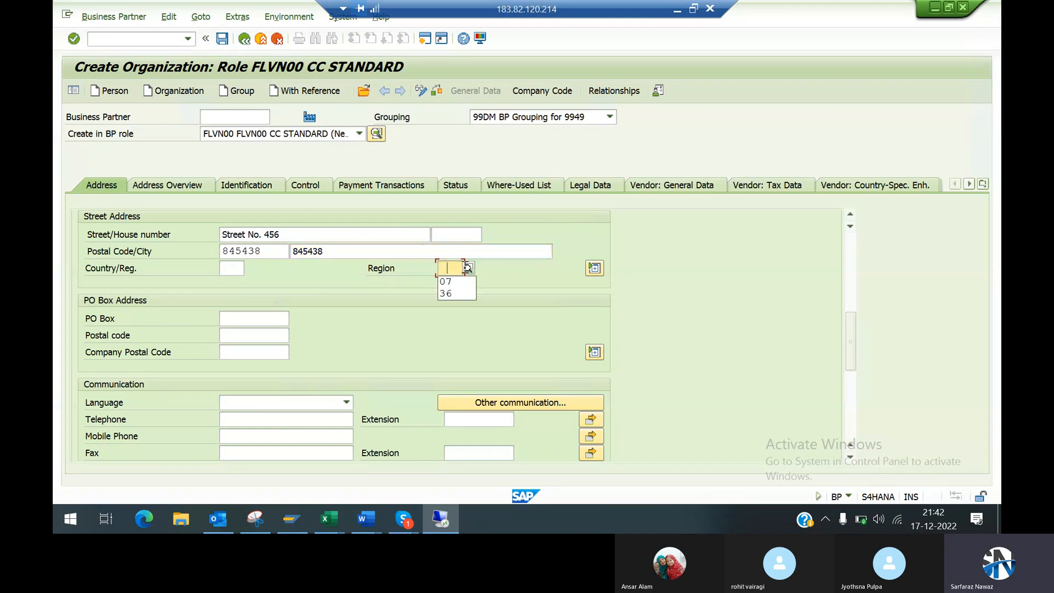
{"action": "left_click", "coordinate": [468, 268]}
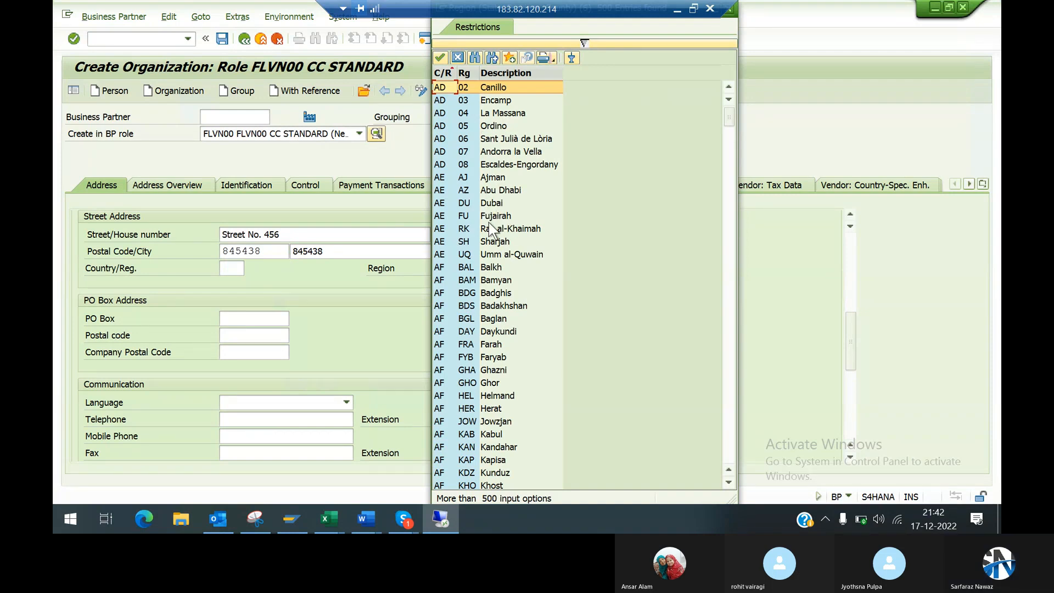
{"action": "left_click", "coordinate": [710, 10]}
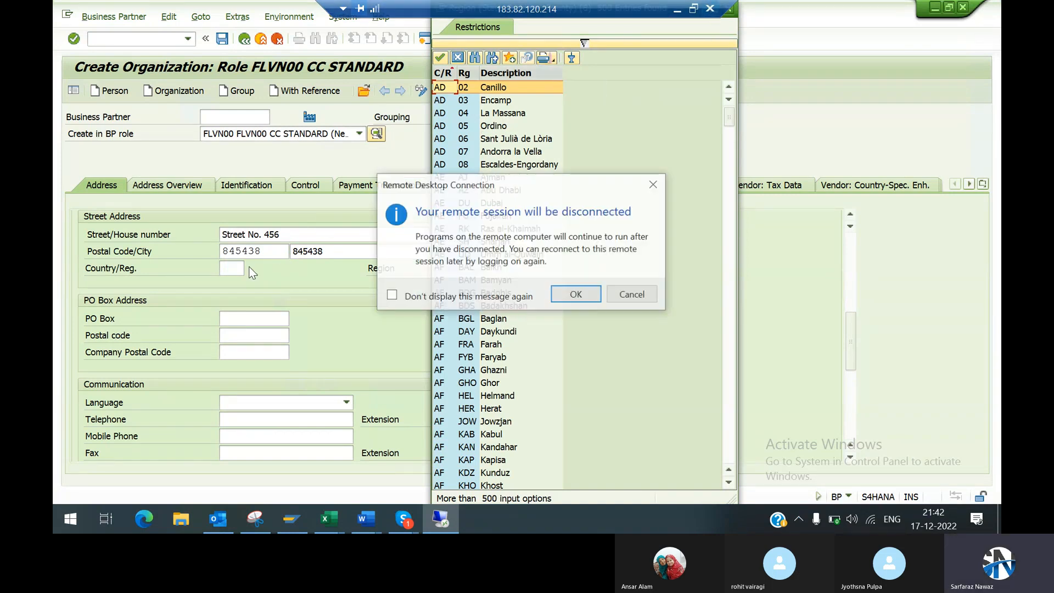
{"action": "left_click", "coordinate": [633, 295]}
{"action": "key", "text": "Escape"}
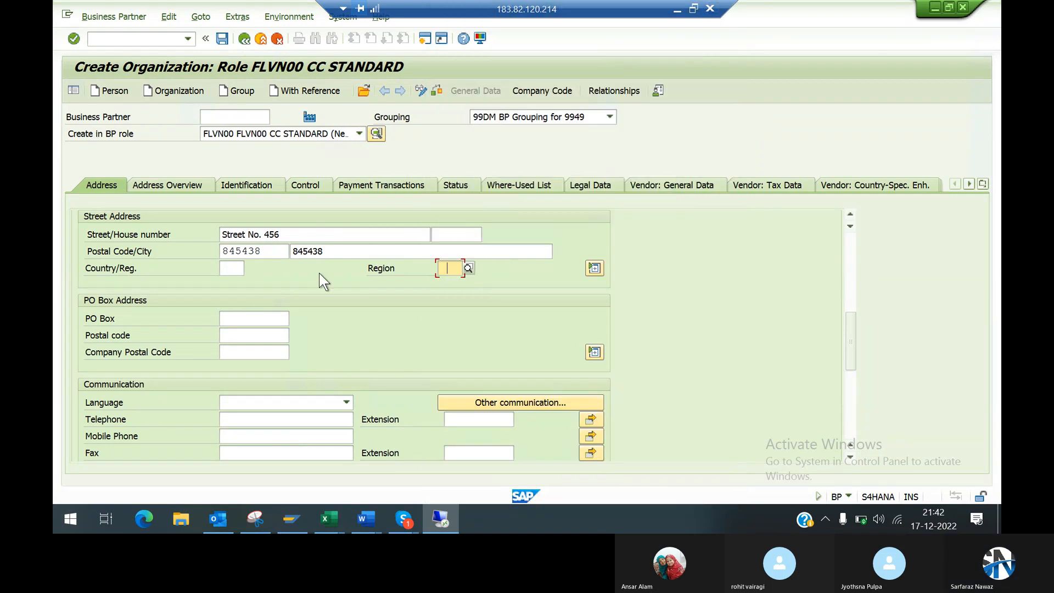
Step: Set the street address's country to IN India and choose region 07 Delhi from the available regions
{"action": "left_click", "coordinate": [236, 269]}
{"action": "type", "text": "in"}
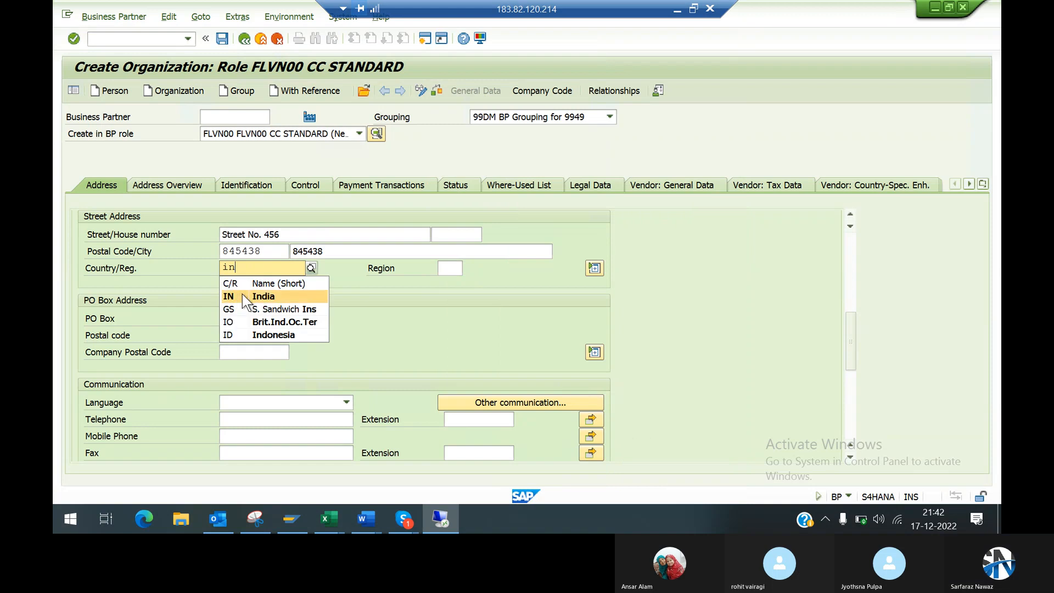
{"action": "left_click", "coordinate": [242, 296]}
{"action": "left_click", "coordinate": [450, 268]}
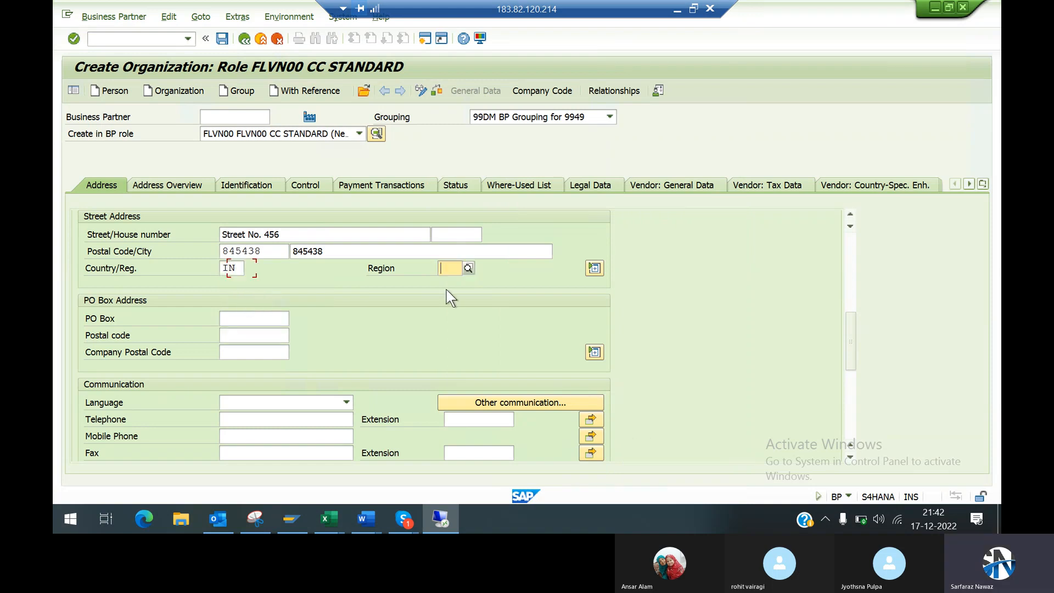
{"action": "left_click", "coordinate": [467, 269]}
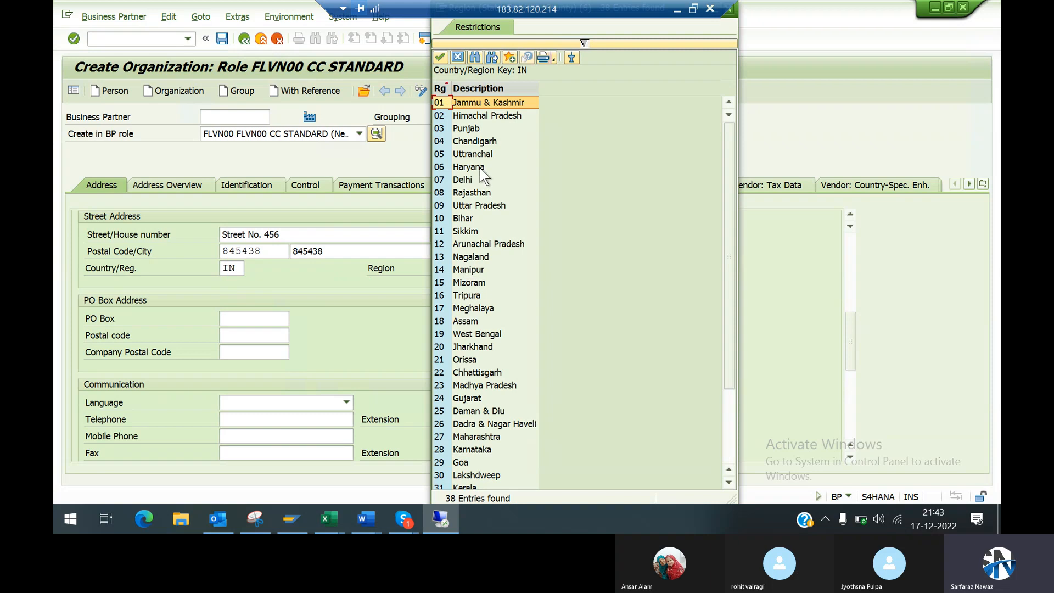
{"action": "double_click", "coordinate": [463, 180]}
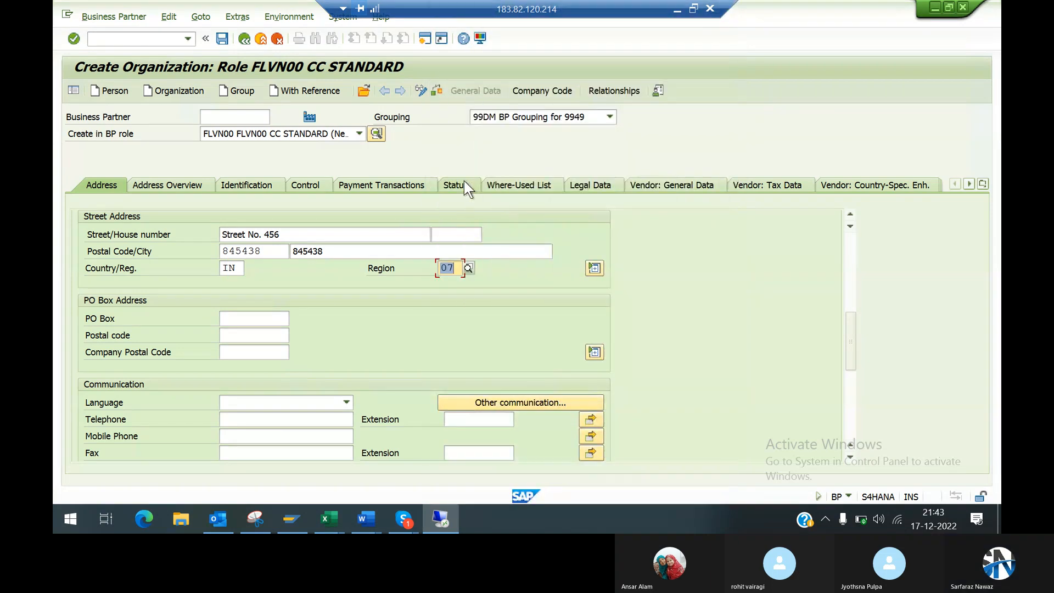
Step: Enter the PO box number in the organization's PO box address and confirm the address entries
{"action": "left_click", "coordinate": [236, 315]}
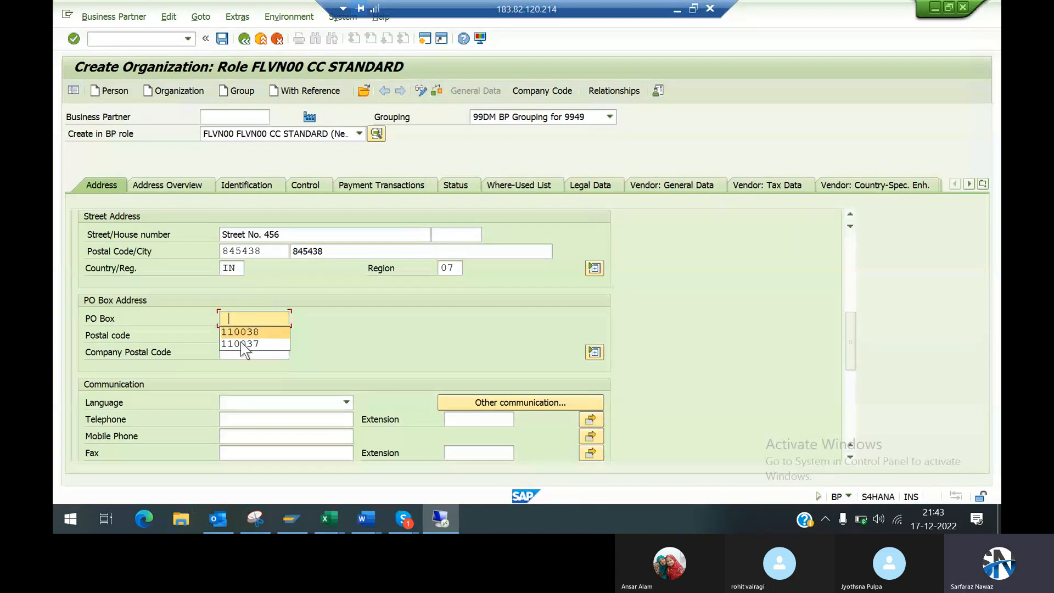
{"action": "type", "text": "1"}
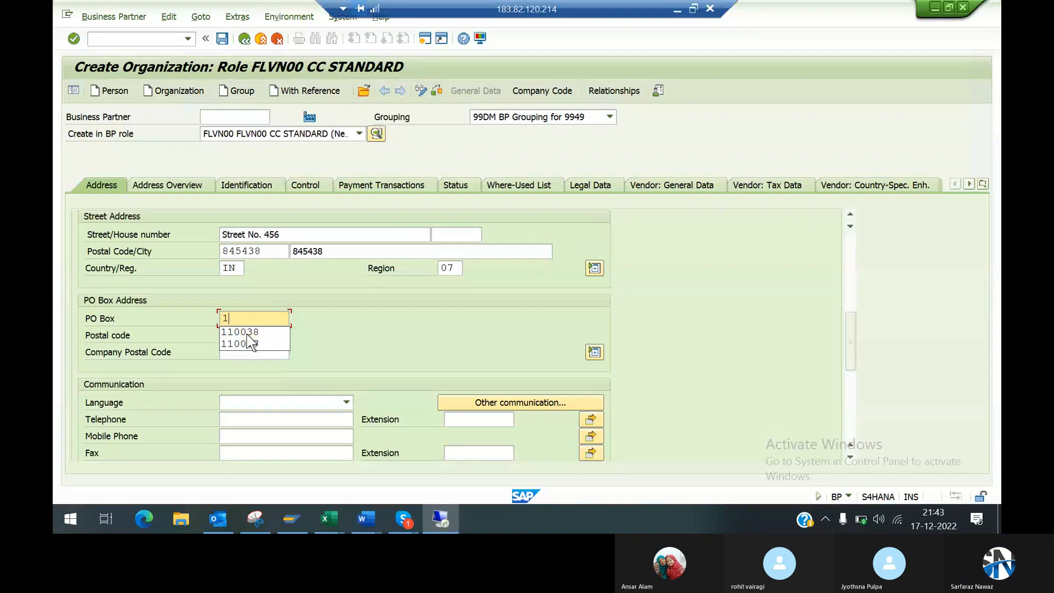
{"action": "type", "text": "10025"}
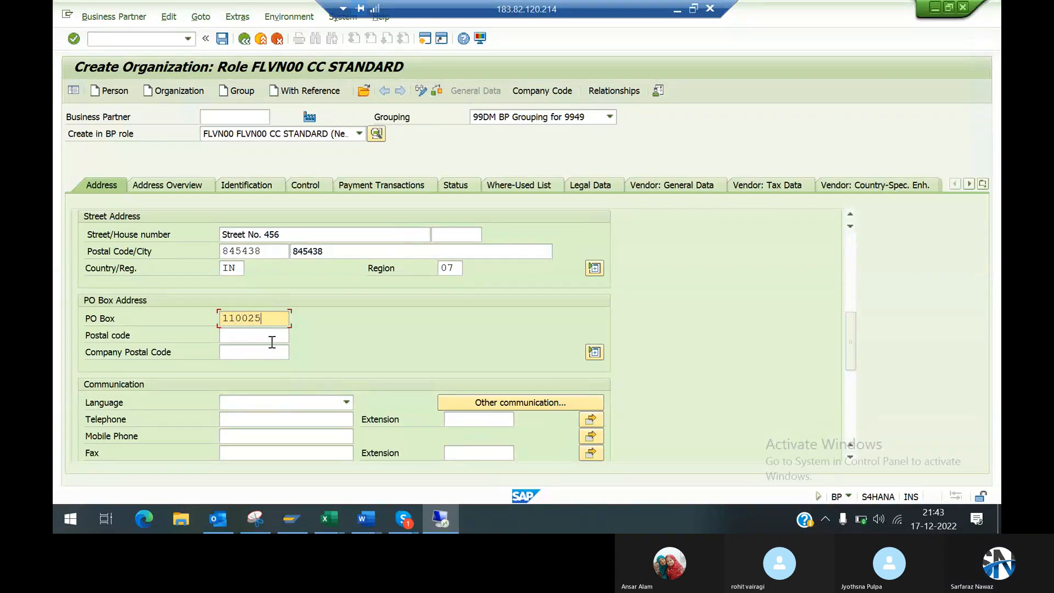
{"action": "key", "text": "Return"}
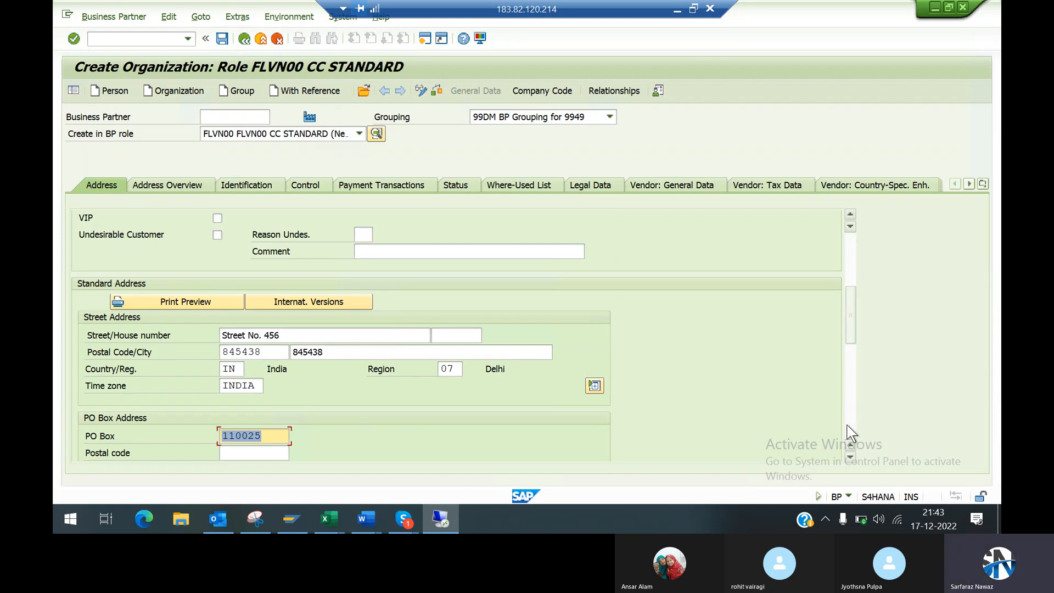
Step: Set the communication language to EN English in the organization's address data
{"action": "left_click", "coordinate": [849, 457]}
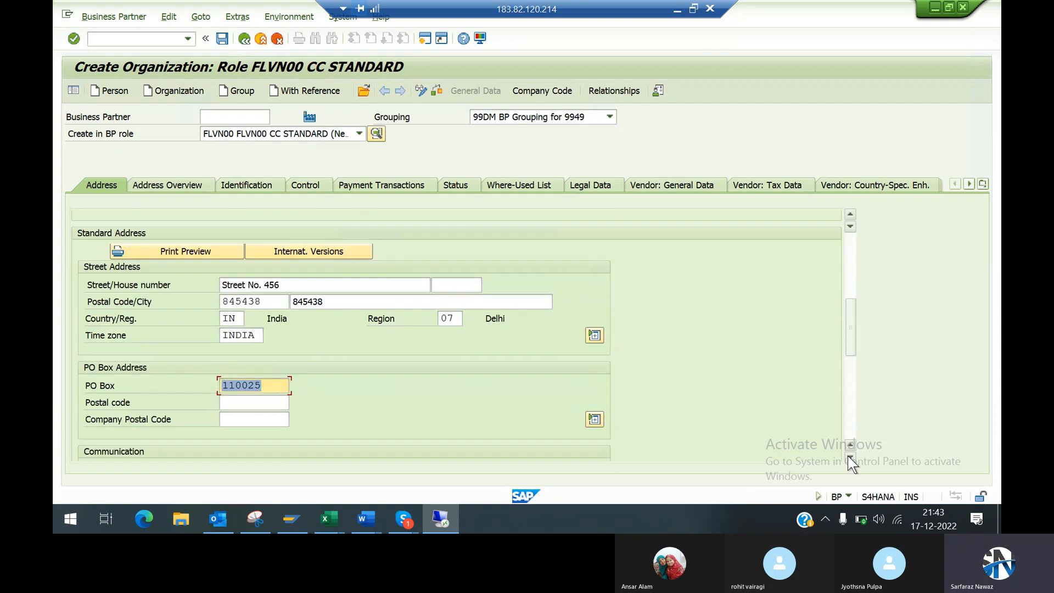
{"action": "left_click", "coordinate": [849, 456]}
{"action": "left_click", "coordinate": [849, 456]}
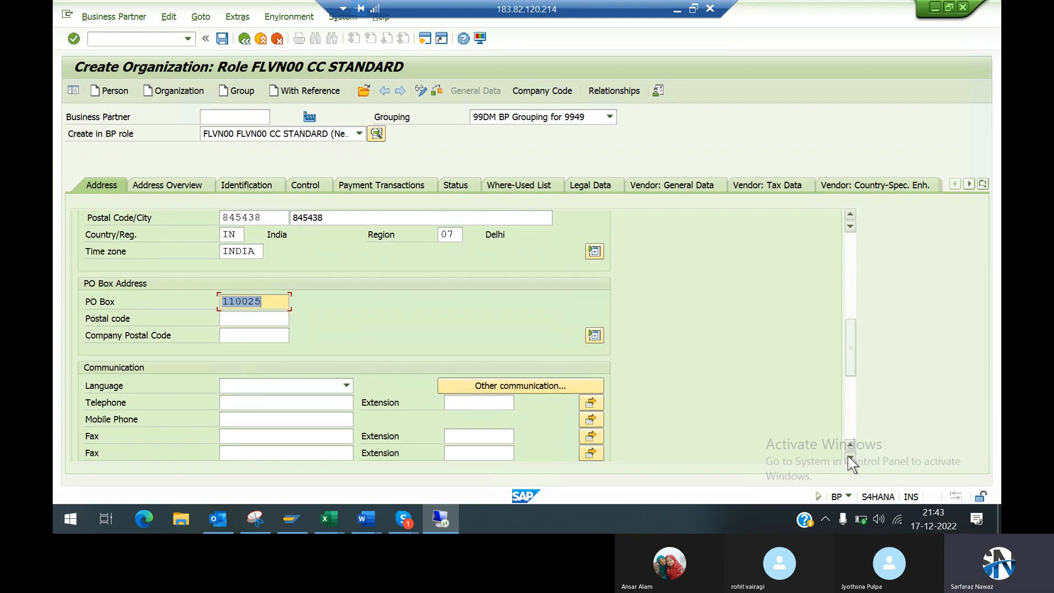
{"action": "left_click", "coordinate": [849, 456]}
{"action": "left_click", "coordinate": [298, 355]}
{"action": "key", "text": "e"}
{"action": "key", "text": "e"}
{"action": "key", "text": "Return"}
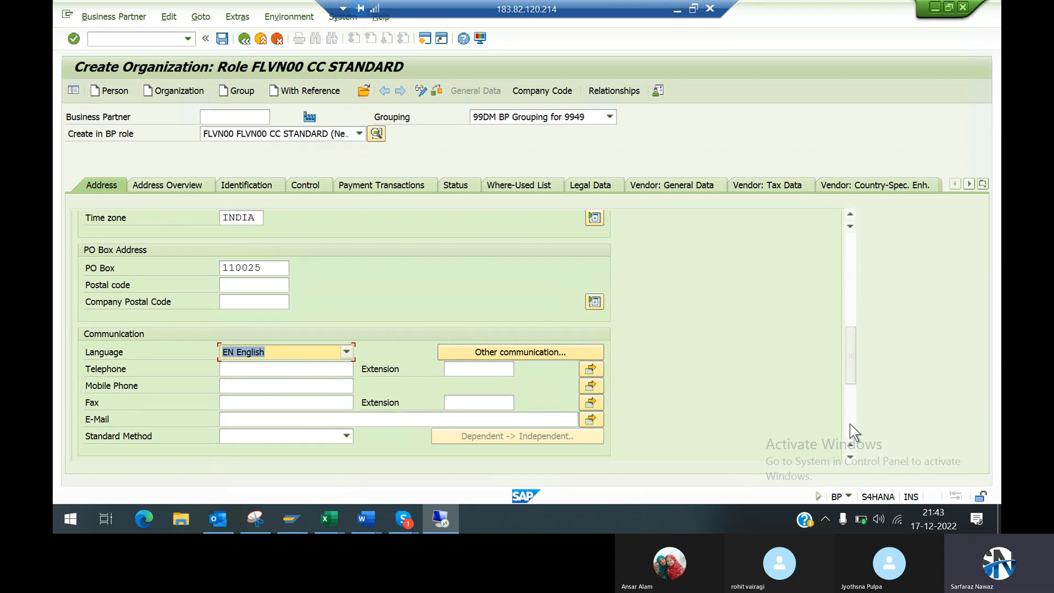
Step: Review the organization's identification and control data, including the list of available BP types, without choosing a type
{"action": "left_click", "coordinate": [857, 262]}
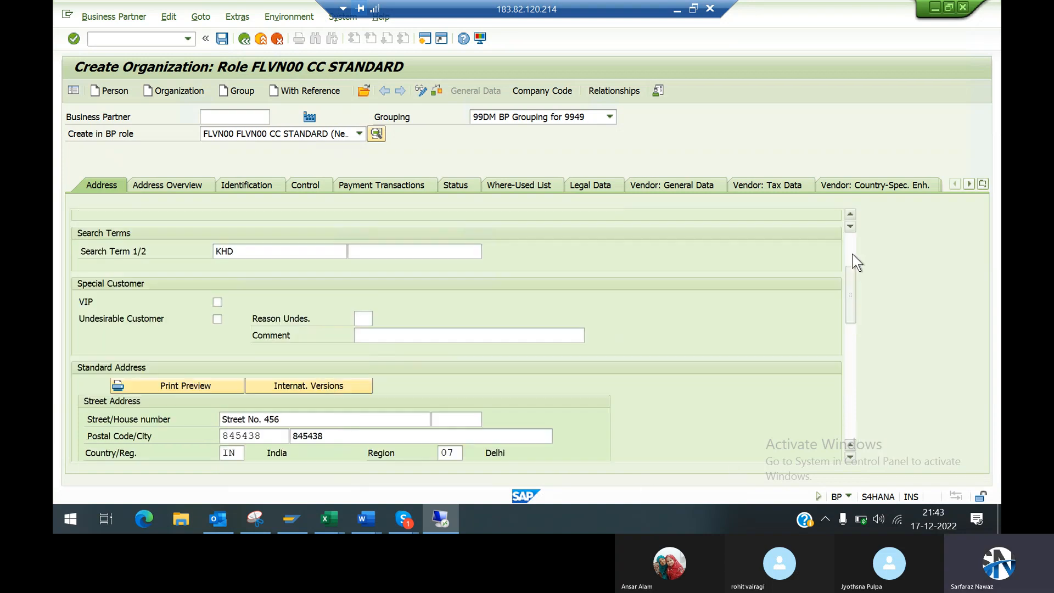
{"action": "left_click", "coordinate": [269, 182]}
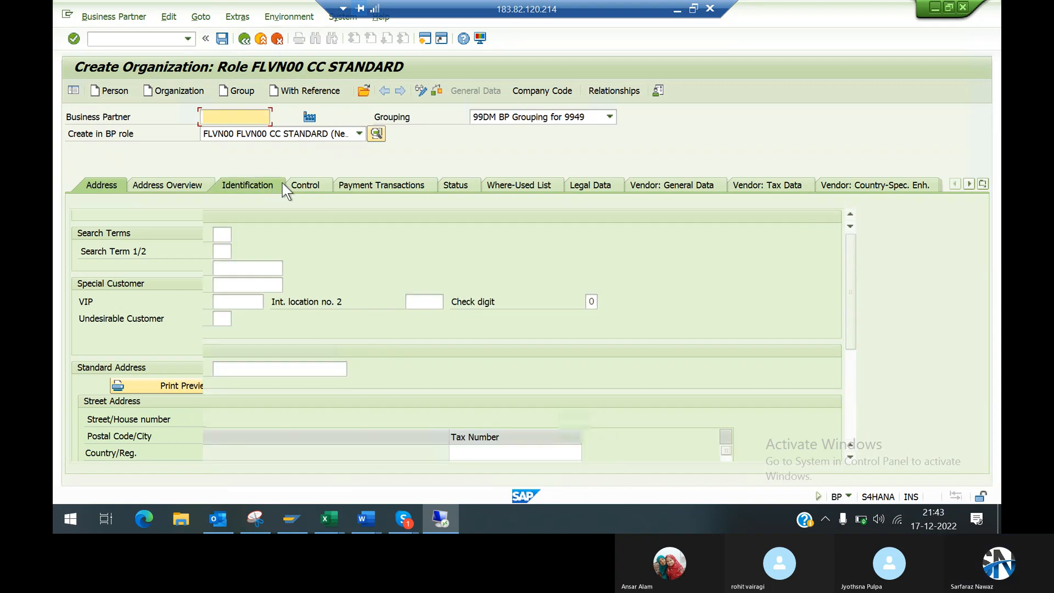
{"action": "left_click", "coordinate": [312, 190]}
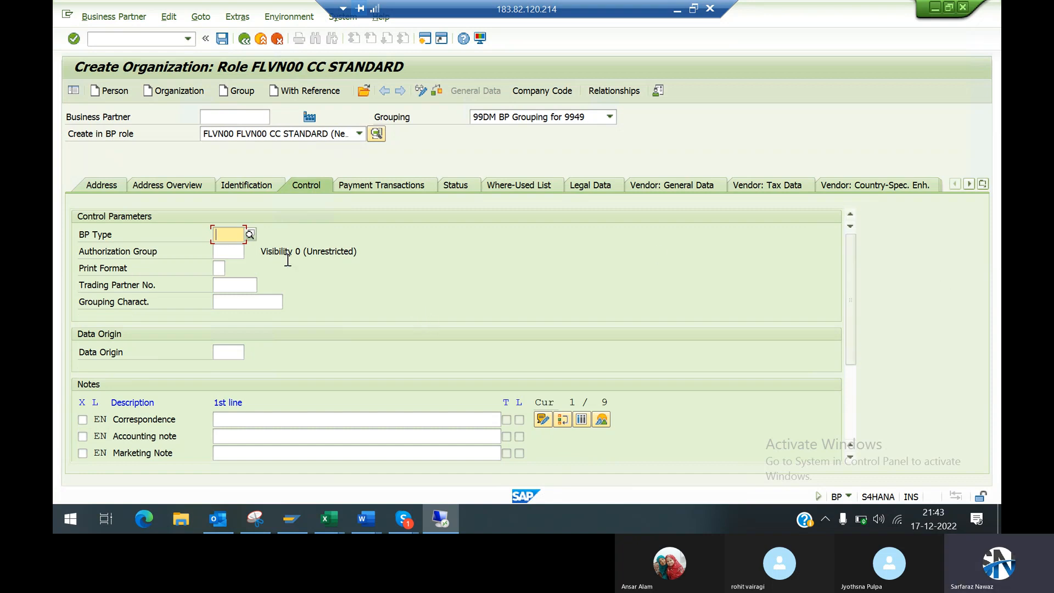
{"action": "left_click", "coordinate": [248, 234]}
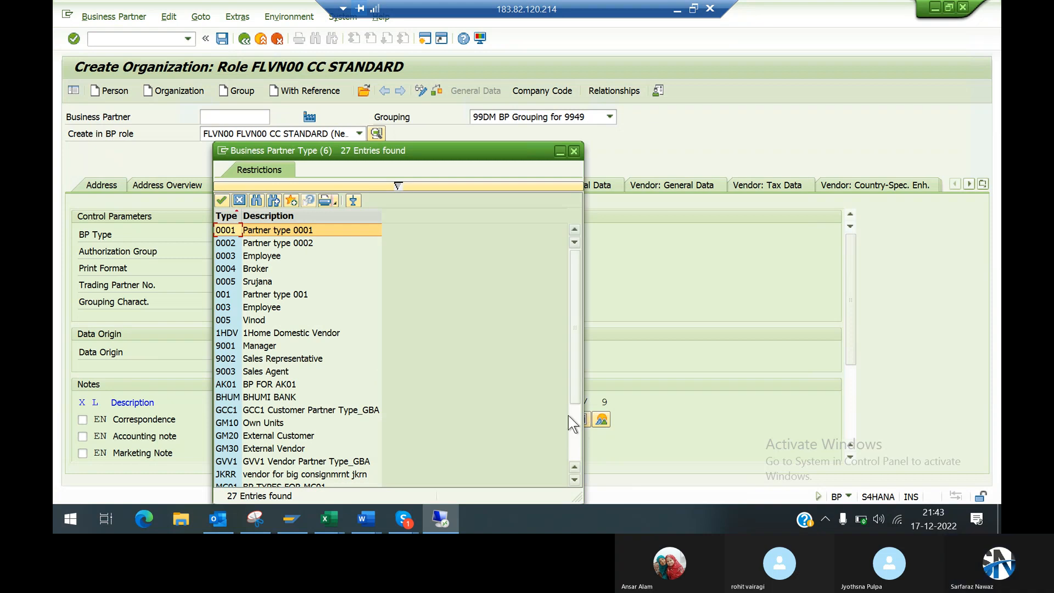
{"action": "left_click", "coordinate": [575, 433]}
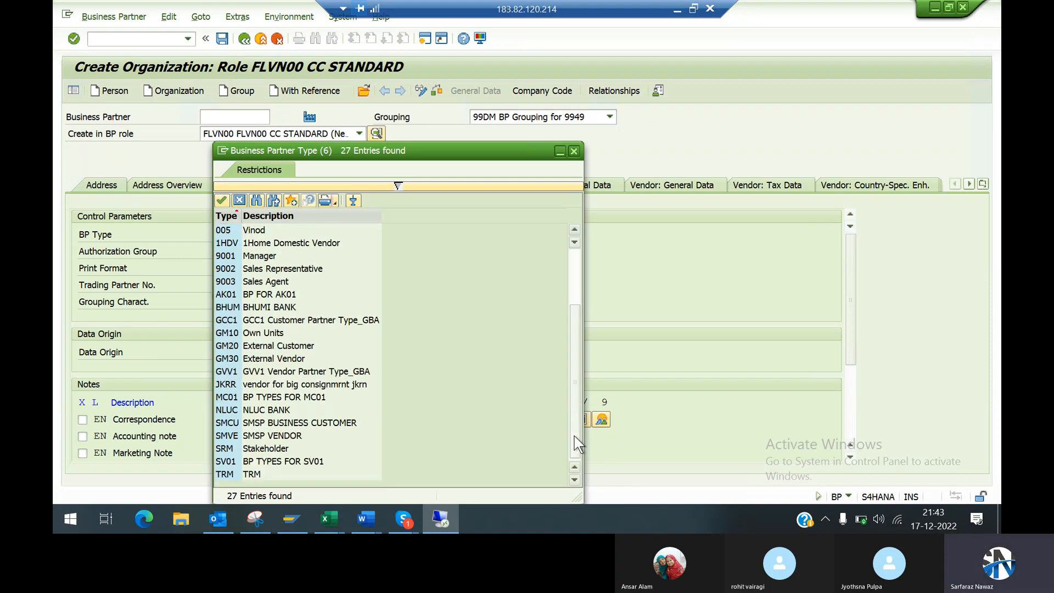
{"action": "left_click", "coordinate": [576, 260]}
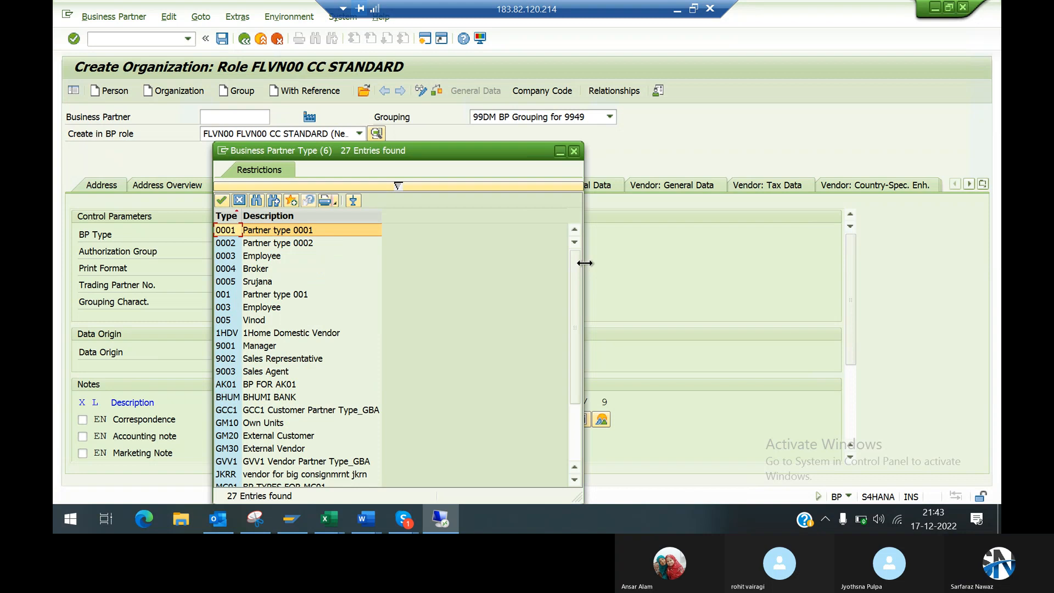
{"action": "left_click", "coordinate": [710, 256]}
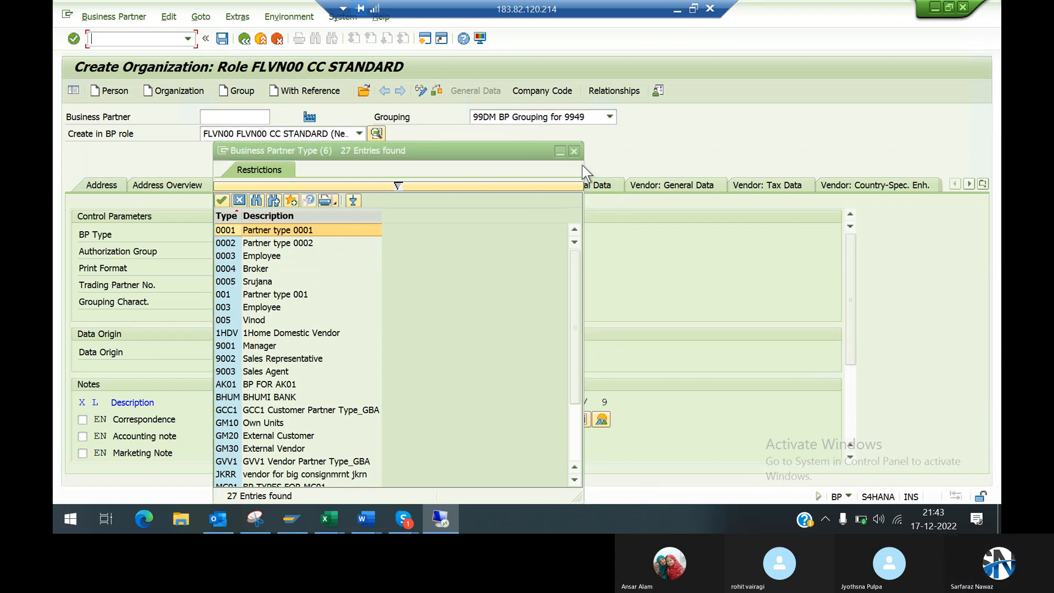
{"action": "left_click", "coordinate": [574, 151]}
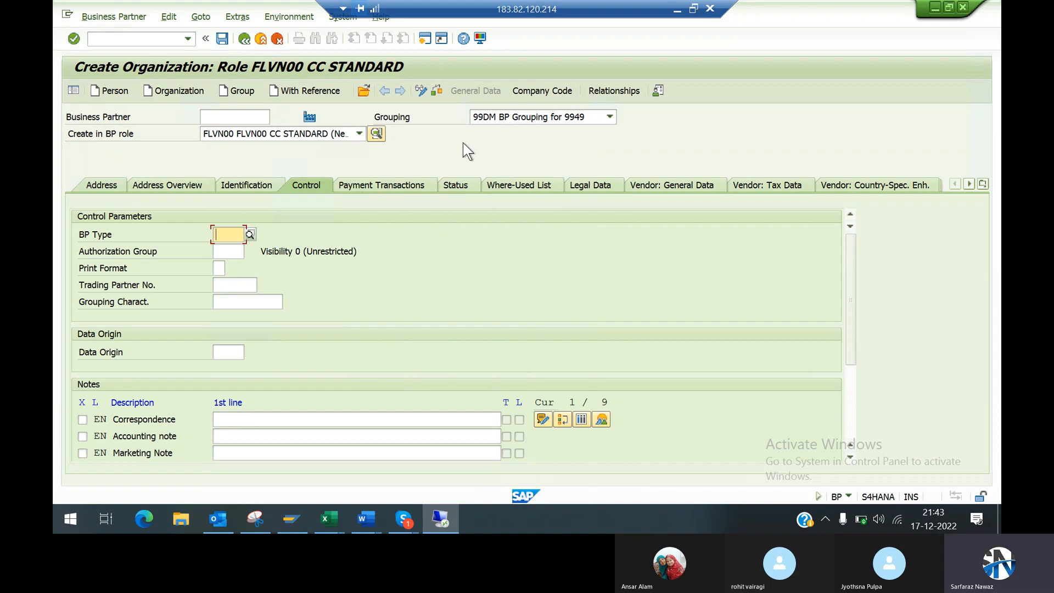
Step: Try to save the vendor business partner and read the details of the status message
{"action": "left_click", "coordinate": [222, 38]}
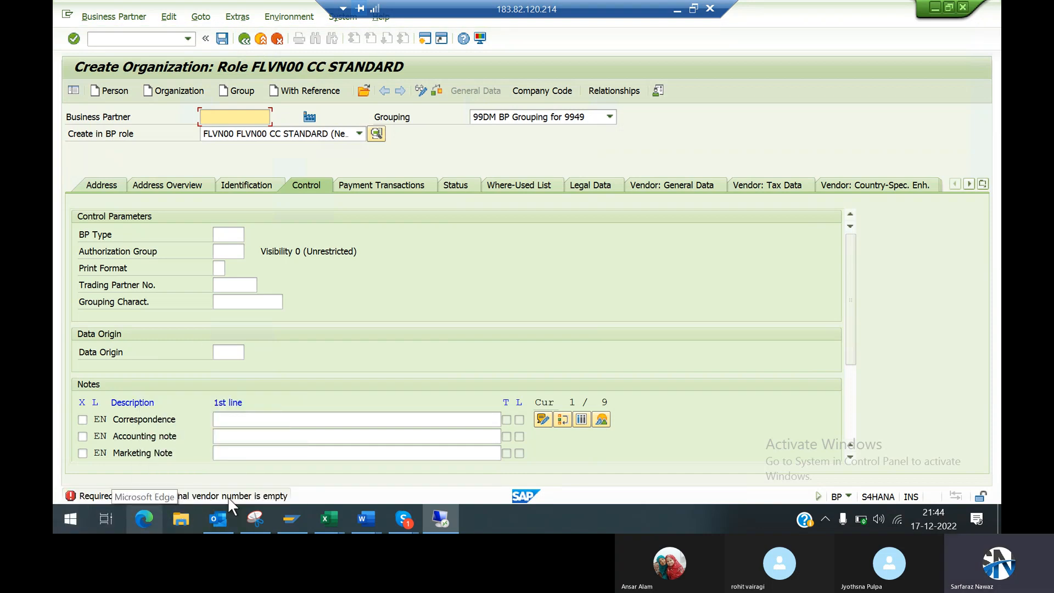
{"action": "double_click", "coordinate": [301, 494]}
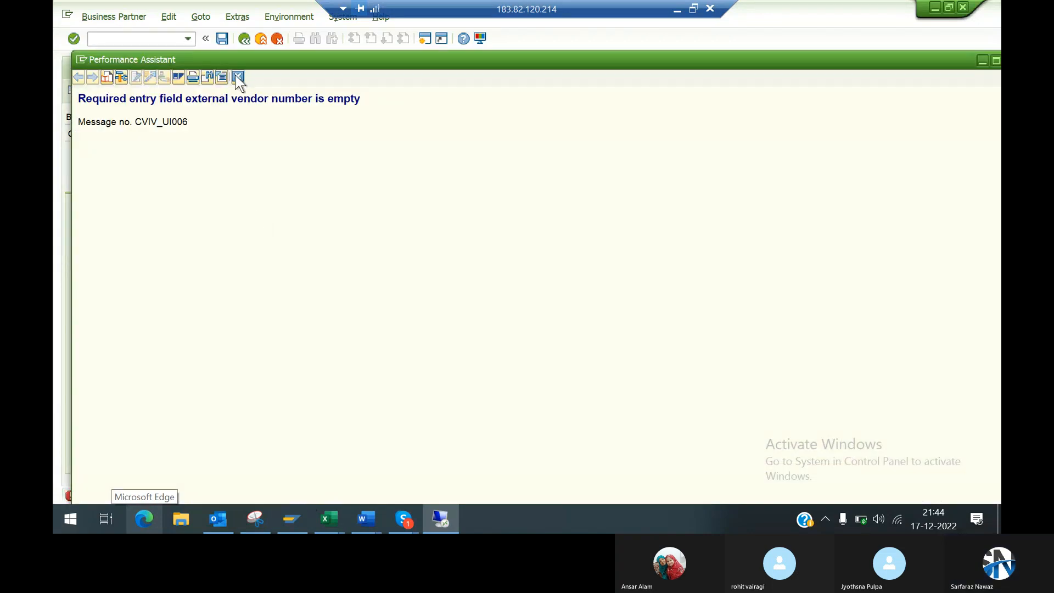
{"action": "left_click", "coordinate": [237, 78]}
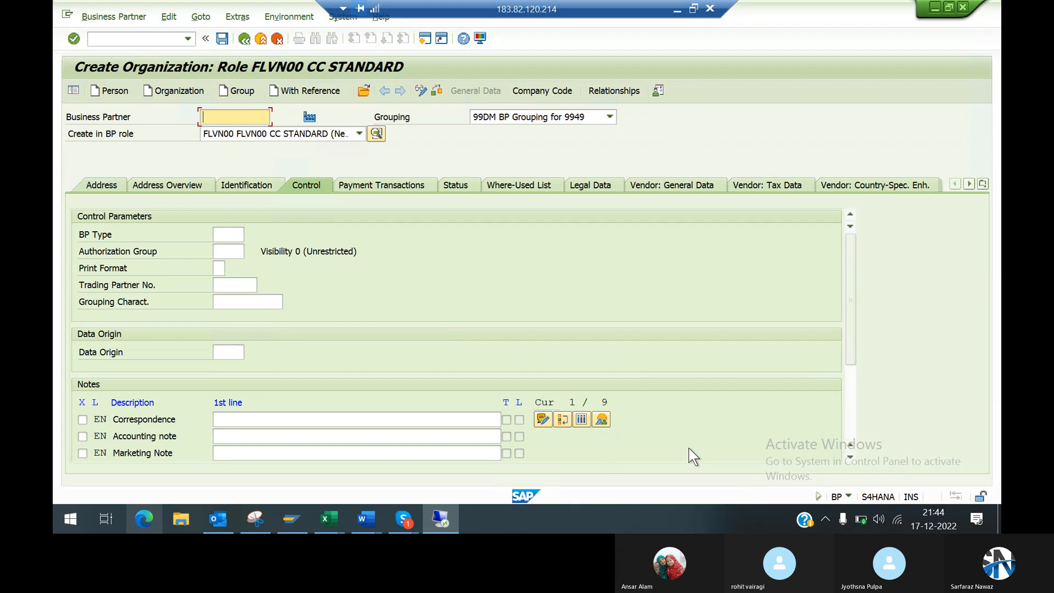
{"action": "left_click", "coordinate": [873, 187]}
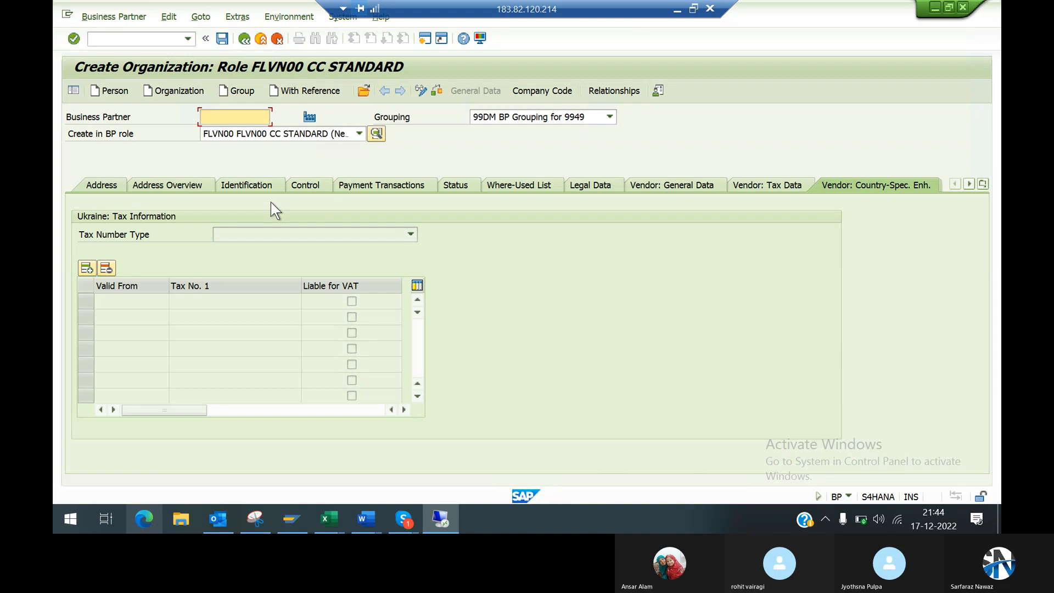
{"action": "left_click", "coordinate": [99, 184]}
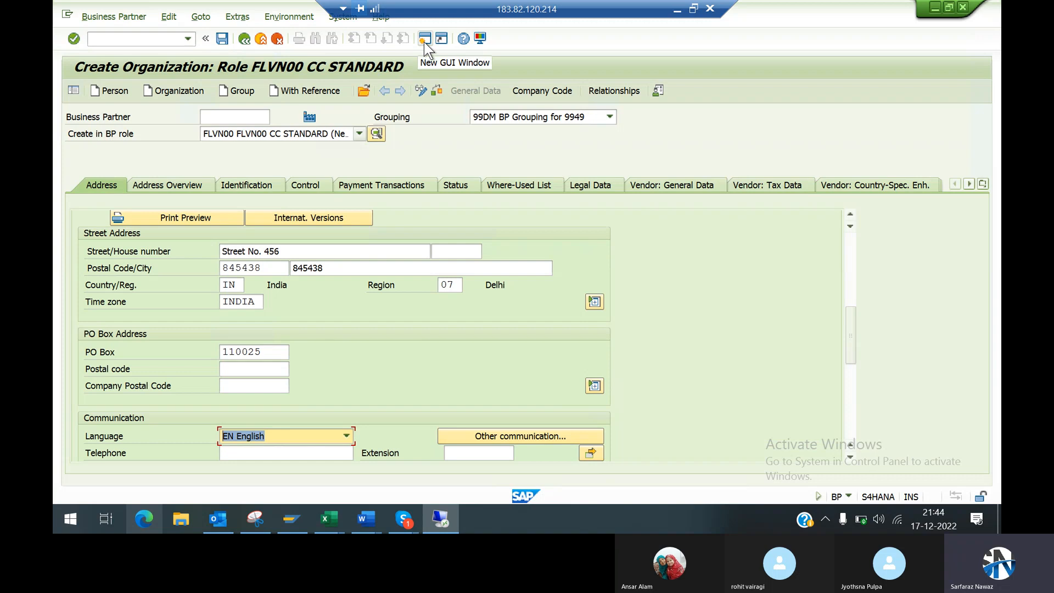
{"action": "mouse_move", "coordinate": [451, 523]}
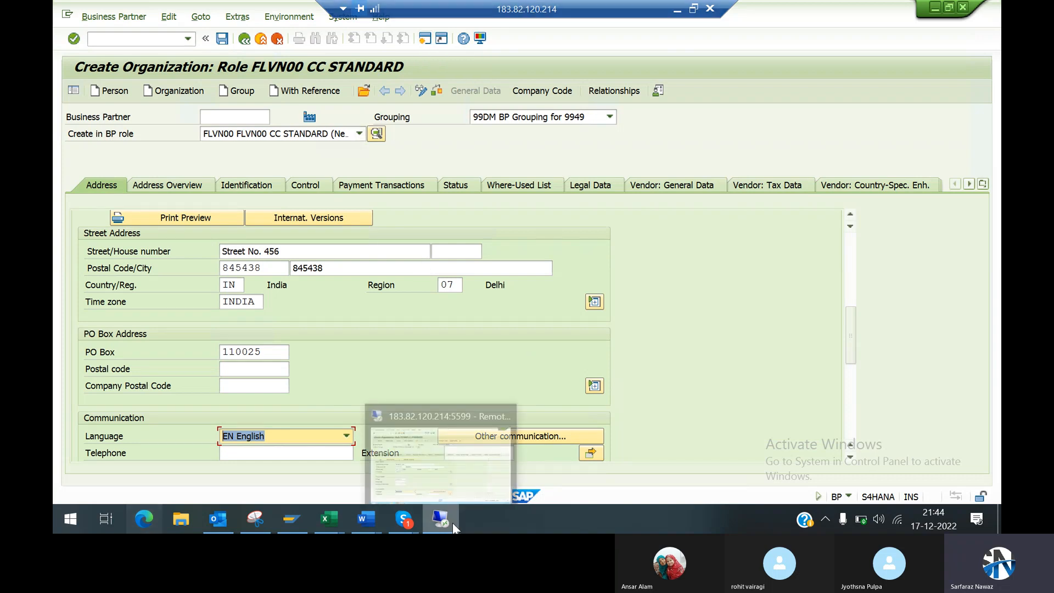
{"action": "left_click", "coordinate": [446, 118]}
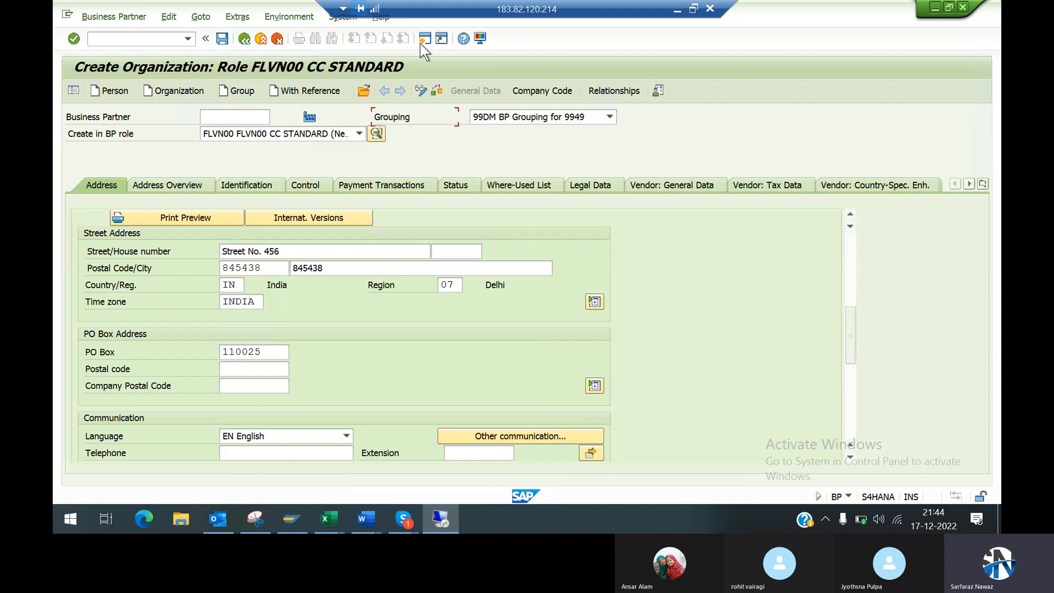
Step: Start transaction spro in a new GUI window and display the SAP Customizing Implementation Guide
{"action": "left_click", "coordinate": [434, 40]}
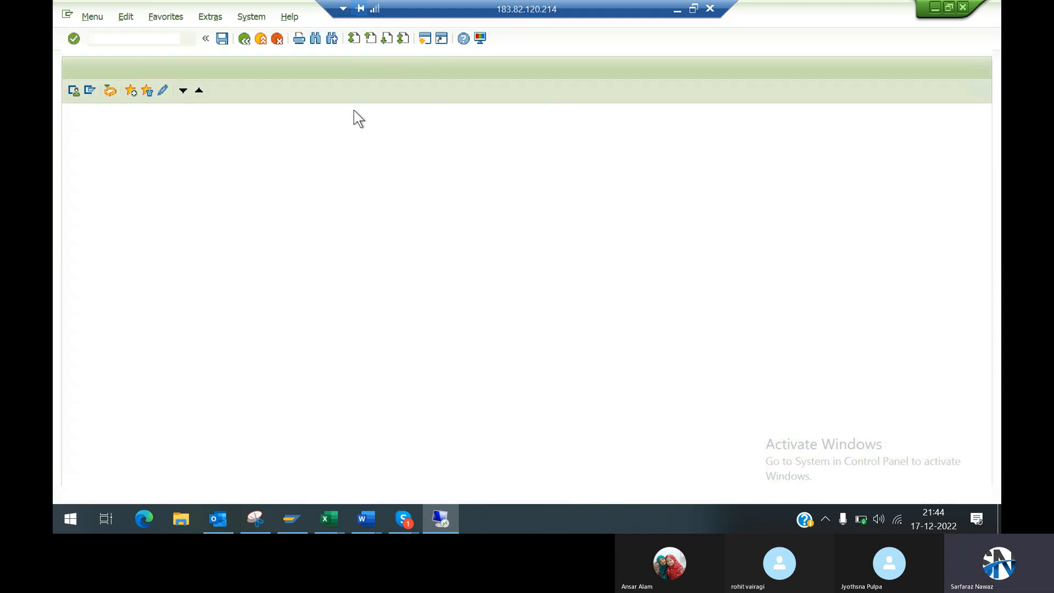
{"action": "type", "text": "spro"}
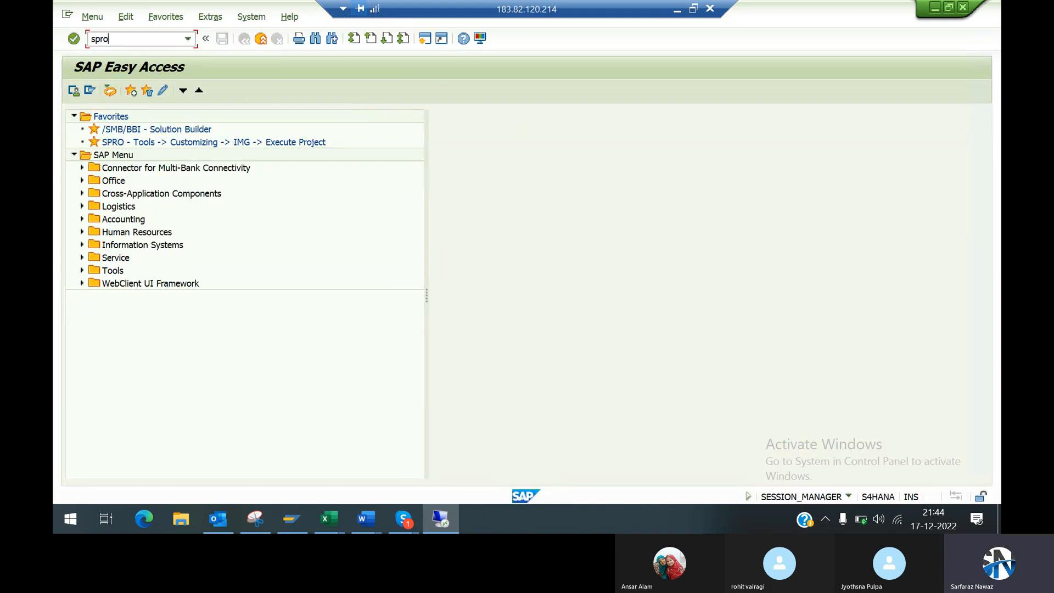
{"action": "key", "text": "Return"}
{"action": "left_click", "coordinate": [111, 91]}
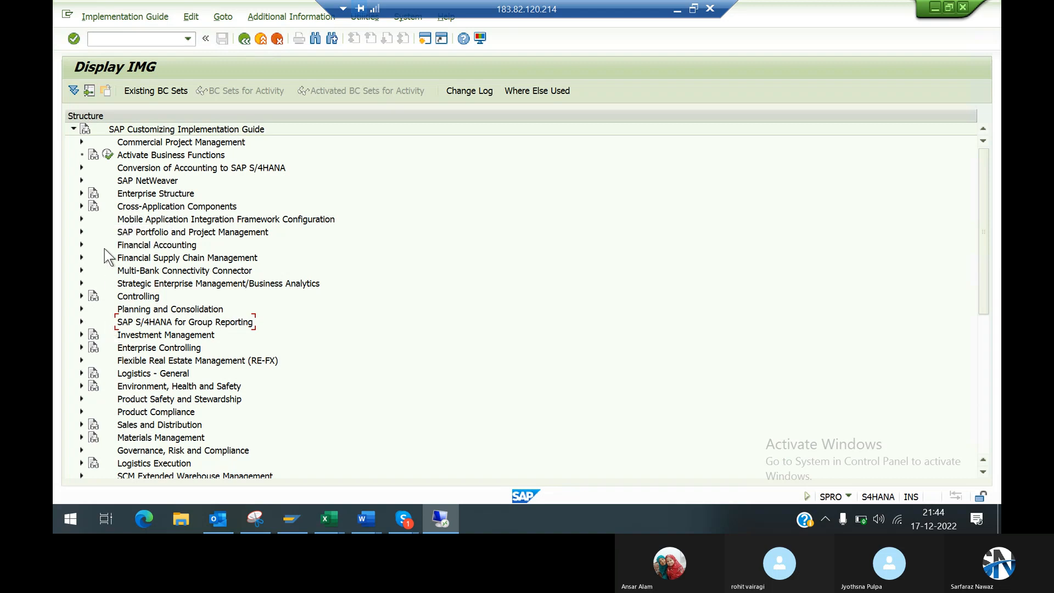
Step: Open the activity Assign Number Ranges to Vendor Account Groups under the Financial Accounting preparations for creating vendor master data
{"action": "left_click", "coordinate": [81, 245]}
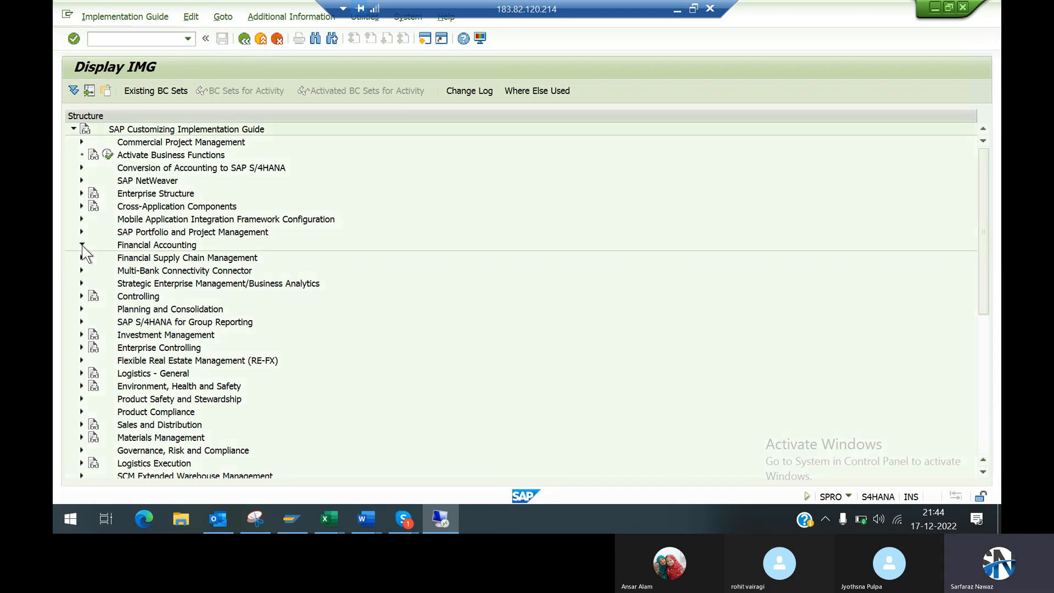
{"action": "left_click", "coordinate": [89, 257]}
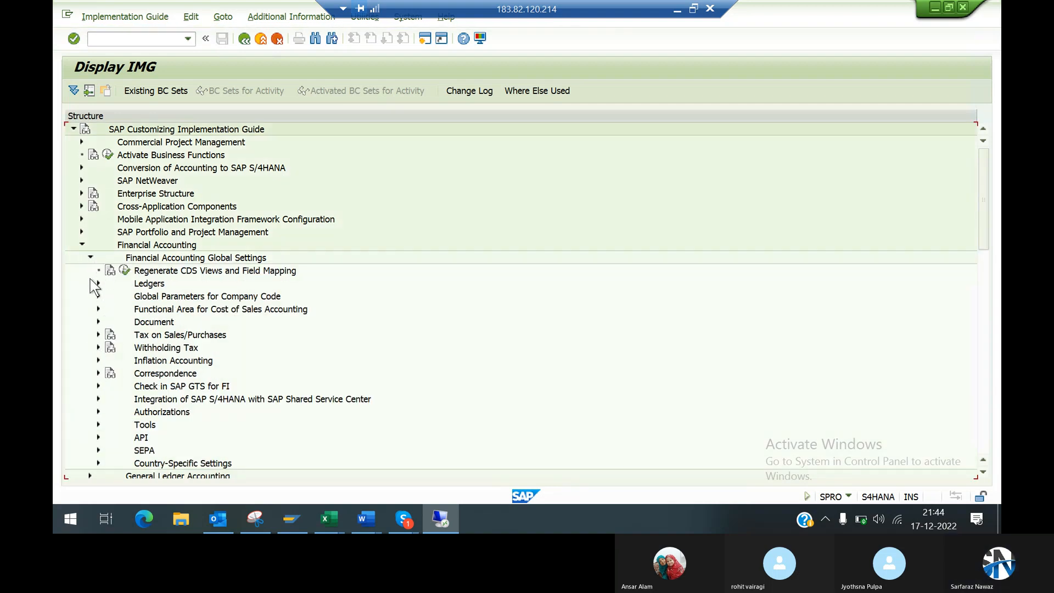
{"action": "left_click", "coordinate": [89, 257]}
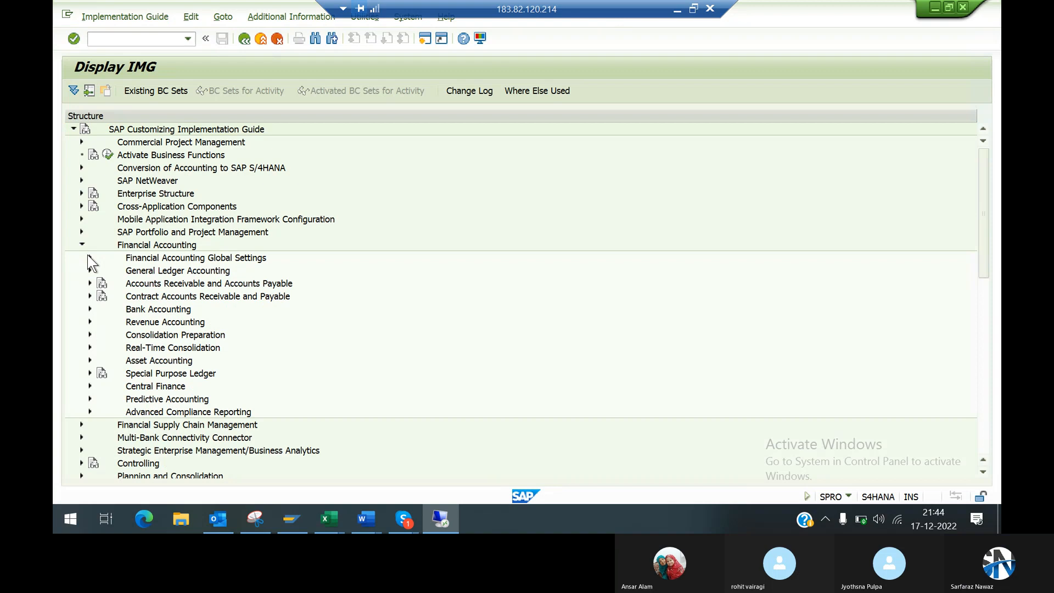
{"action": "left_click", "coordinate": [90, 283]}
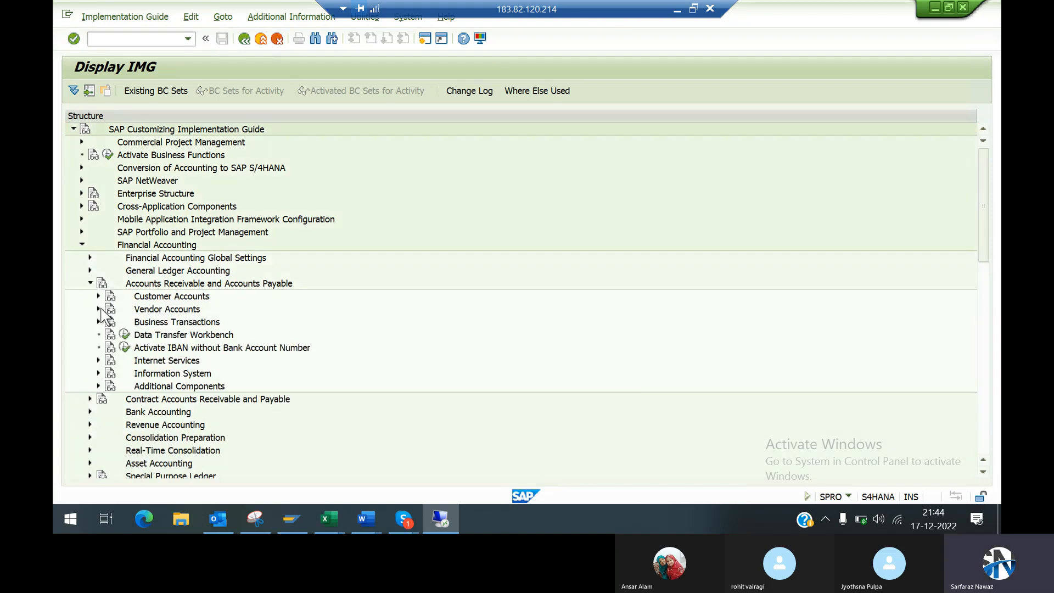
{"action": "left_click", "coordinate": [98, 309]}
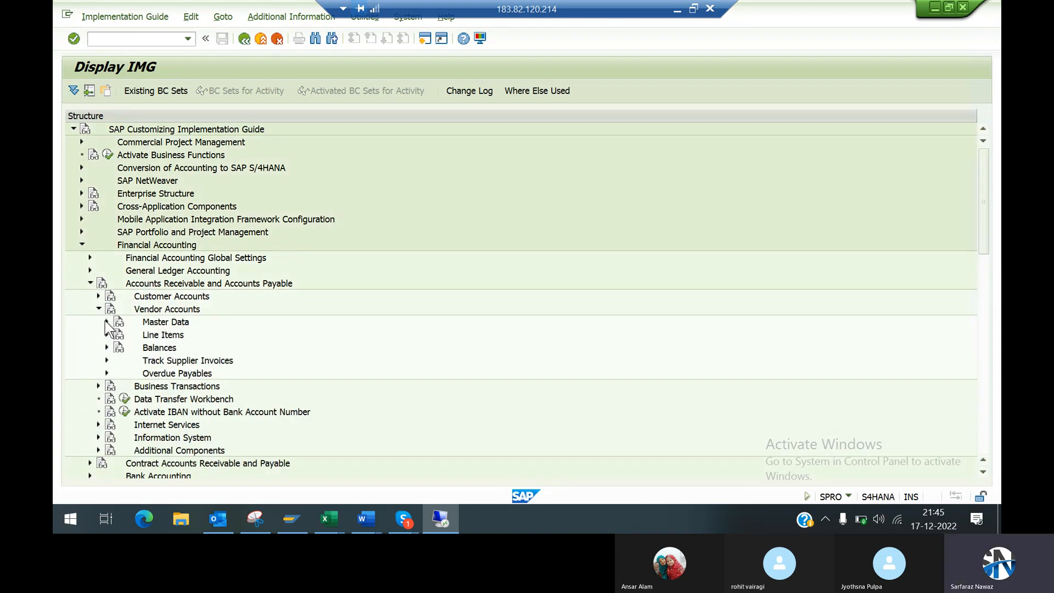
{"action": "left_click", "coordinate": [106, 321]}
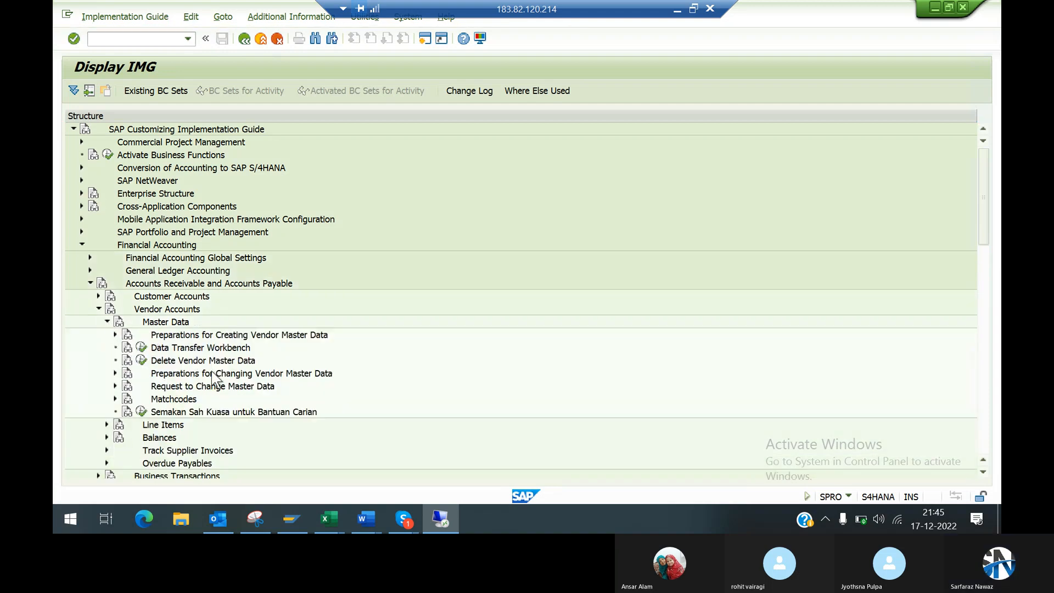
{"action": "left_click", "coordinate": [115, 333]}
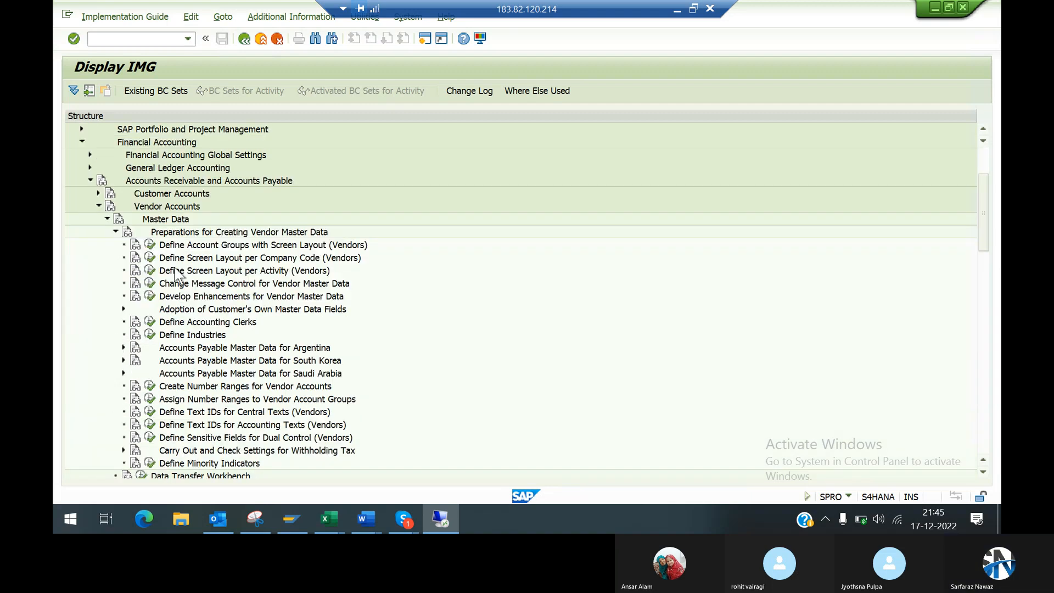
{"action": "left_click", "coordinate": [149, 400]}
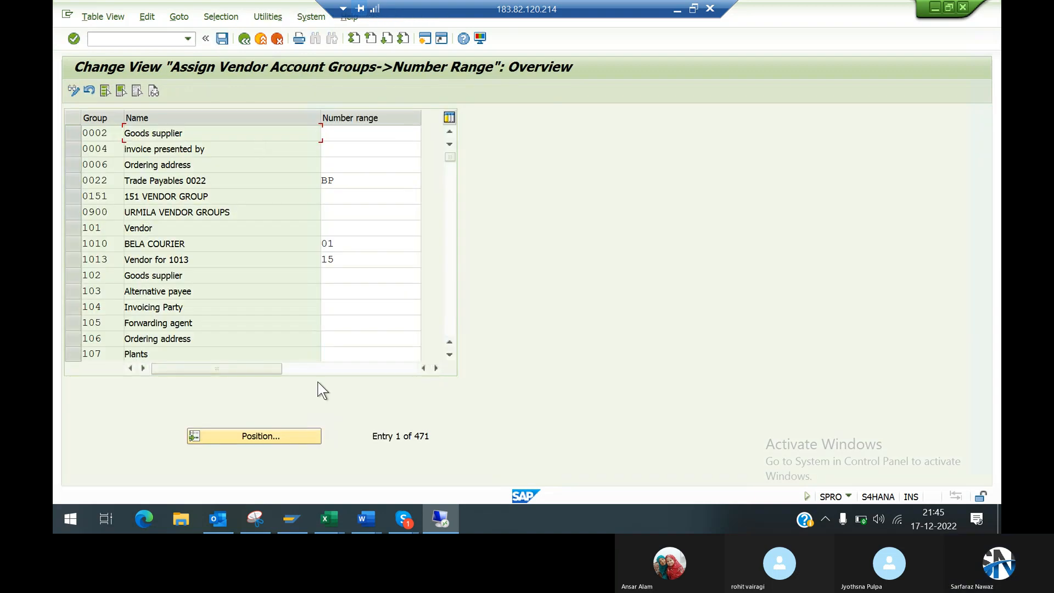
Step: Locate account group 99DM, check its assigned number range, and return to the implementation guide
{"action": "left_click", "coordinate": [266, 436]}
{"action": "type", "text": "8"}
{"action": "key", "text": "BackSpace"}
{"action": "type", "text": "99dn"}
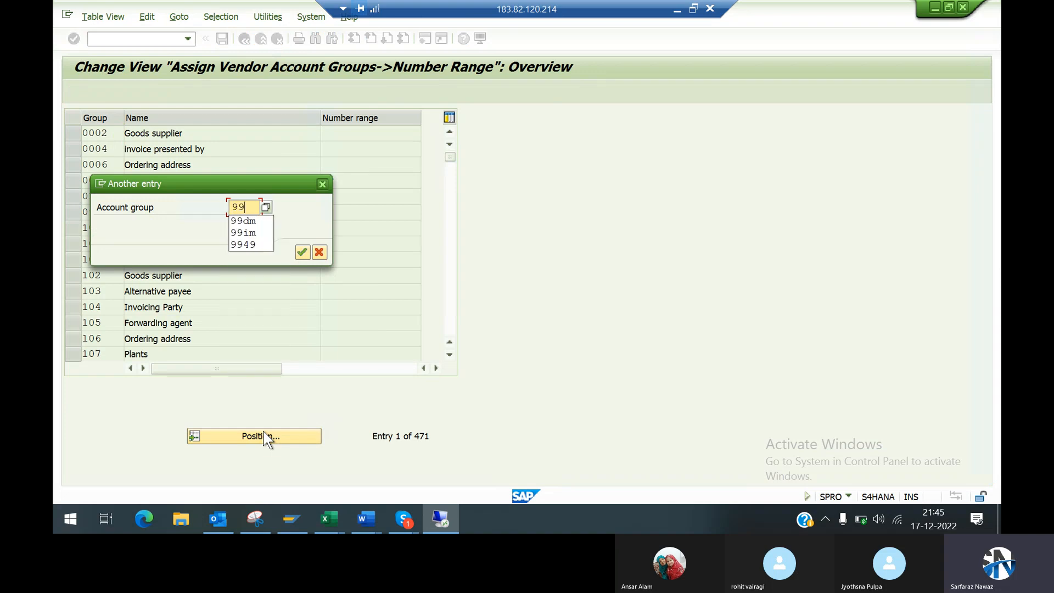
{"action": "key", "text": "Return"}
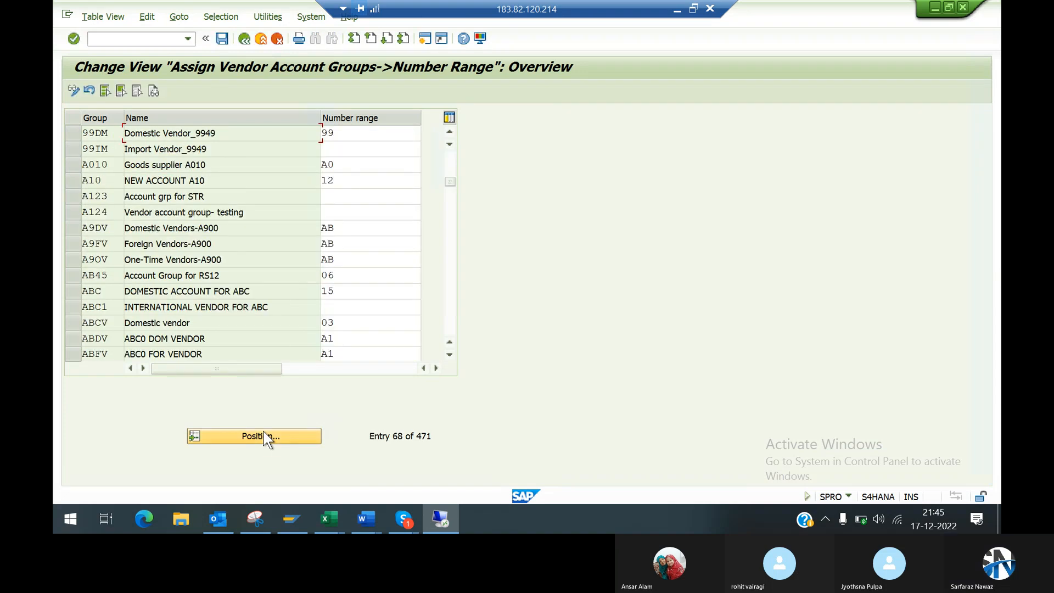
{"action": "left_click", "coordinate": [354, 132]}
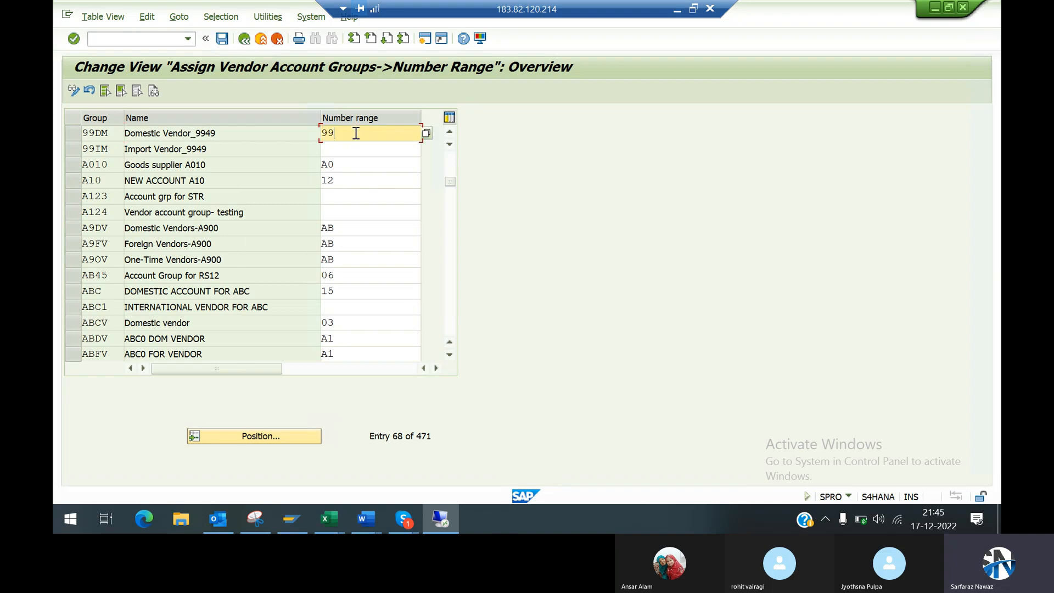
{"action": "left_click", "coordinate": [244, 39]}
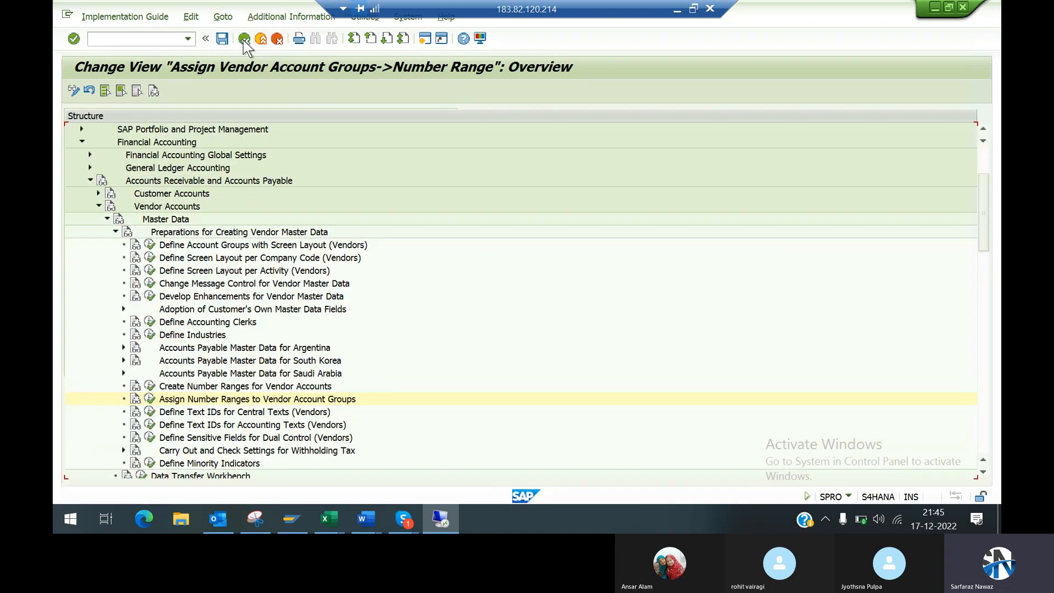
Step: Open the activity Create Number Ranges for Vendor Accounts, display the KREDITOR intervals and locate number range 99
{"action": "left_click", "coordinate": [149, 386]}
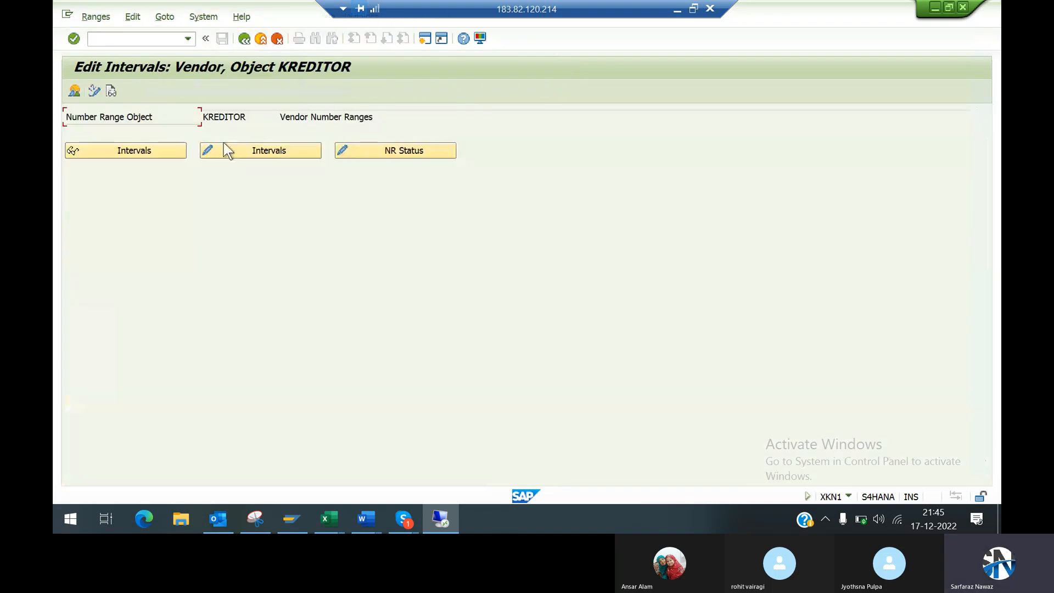
{"action": "left_click", "coordinate": [135, 153]}
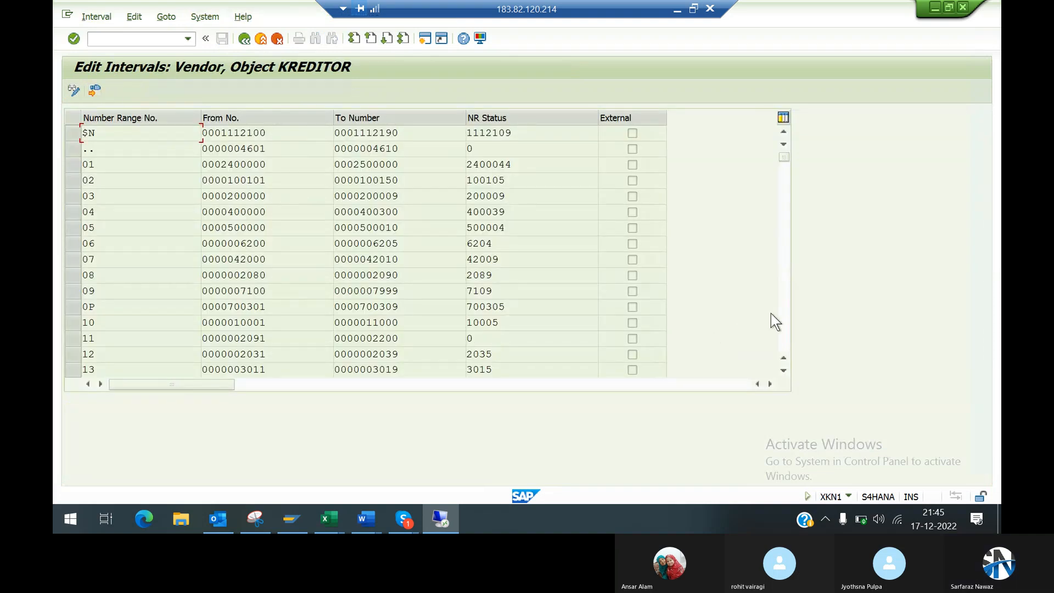
{"action": "left_click", "coordinate": [782, 332]}
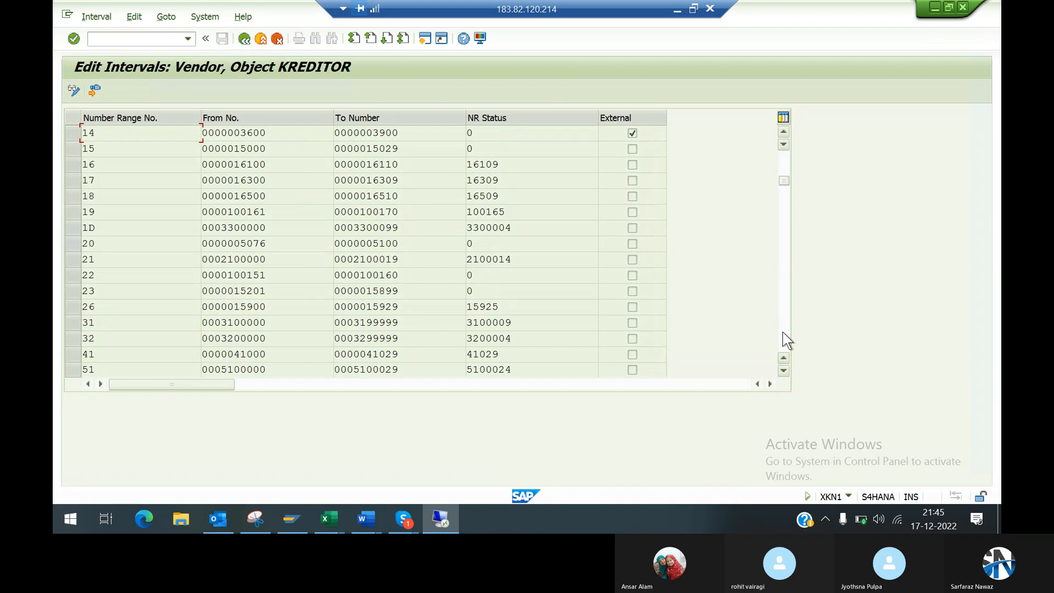
{"action": "left_click", "coordinate": [782, 332]}
{"action": "left_click", "coordinate": [782, 333]}
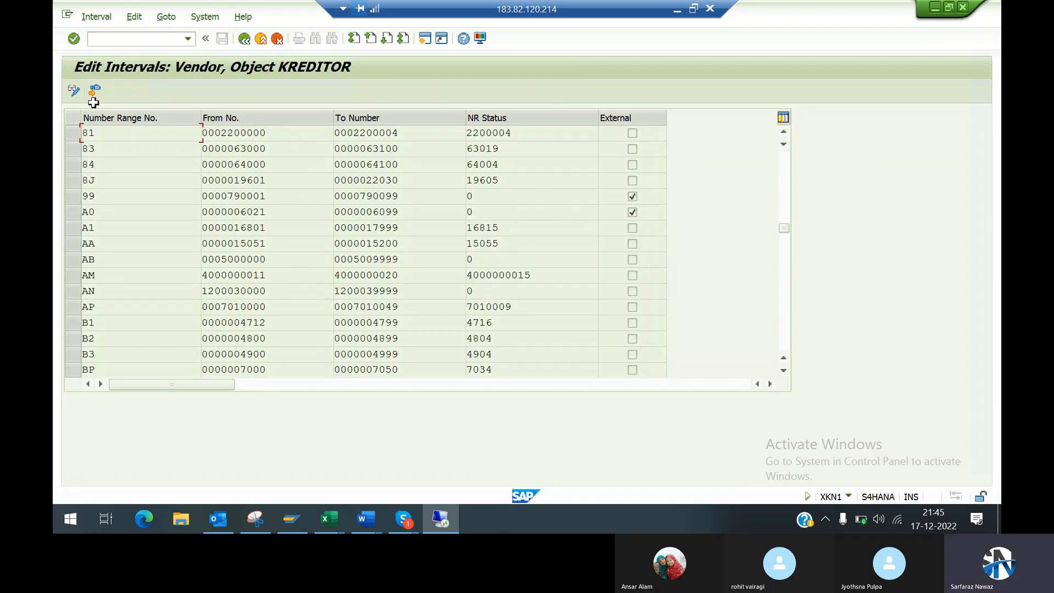
Step: Switch the vendor intervals to change mode, clear the External flag for number range 99, and save the change
{"action": "left_click", "coordinate": [72, 90]}
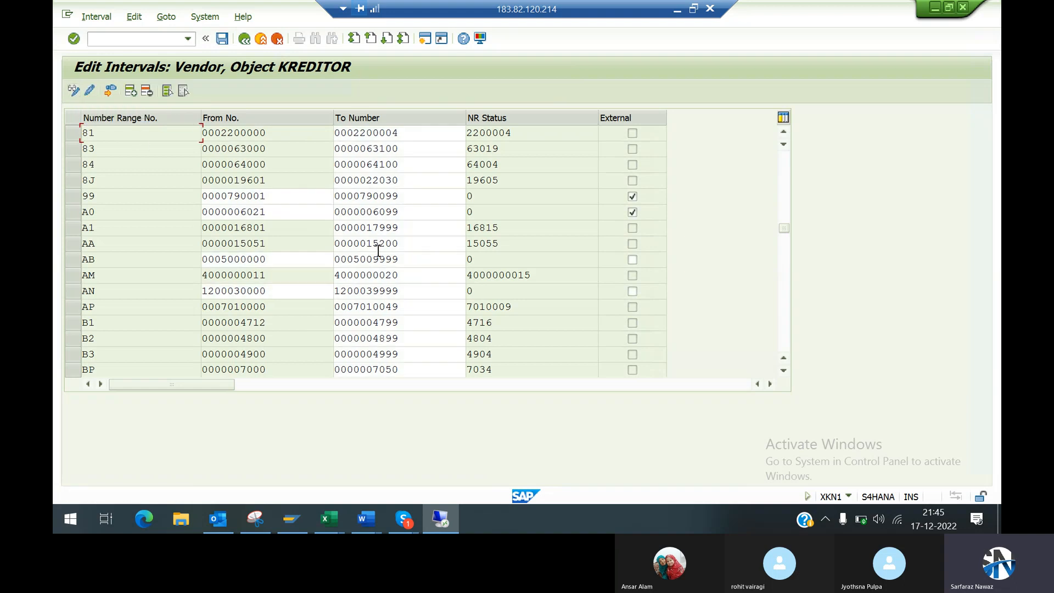
{"action": "left_click", "coordinate": [632, 212]}
{"action": "left_click", "coordinate": [631, 196]}
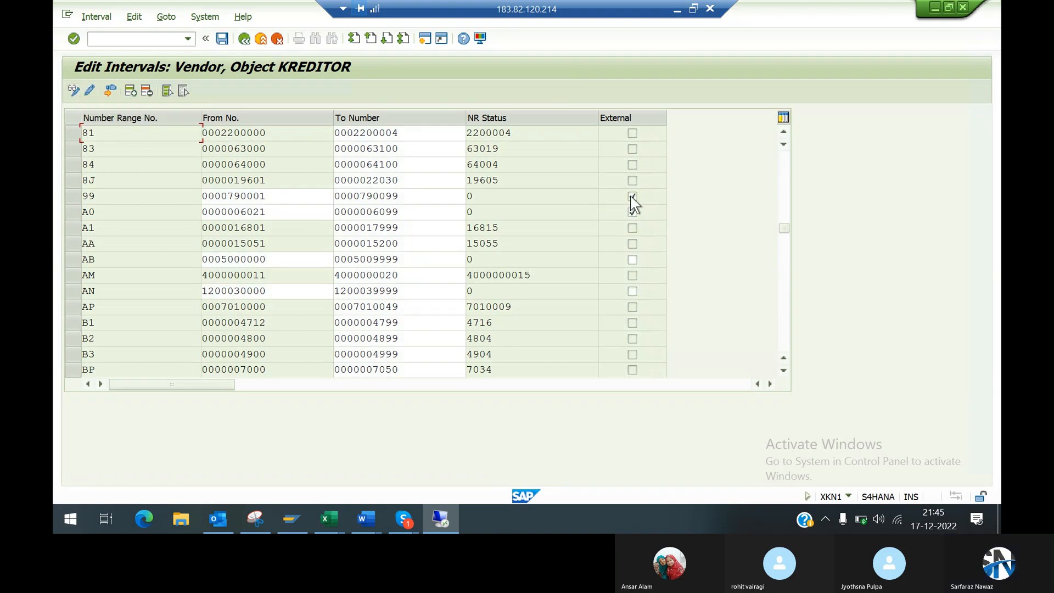
{"action": "key", "text": "ctrl+s"}
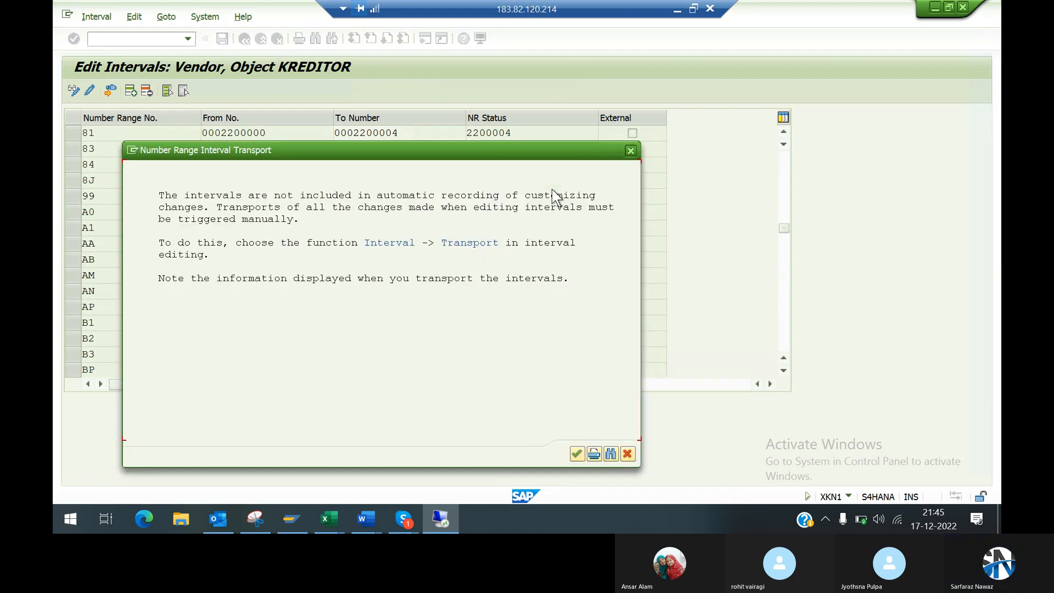
{"action": "left_click", "coordinate": [576, 455]}
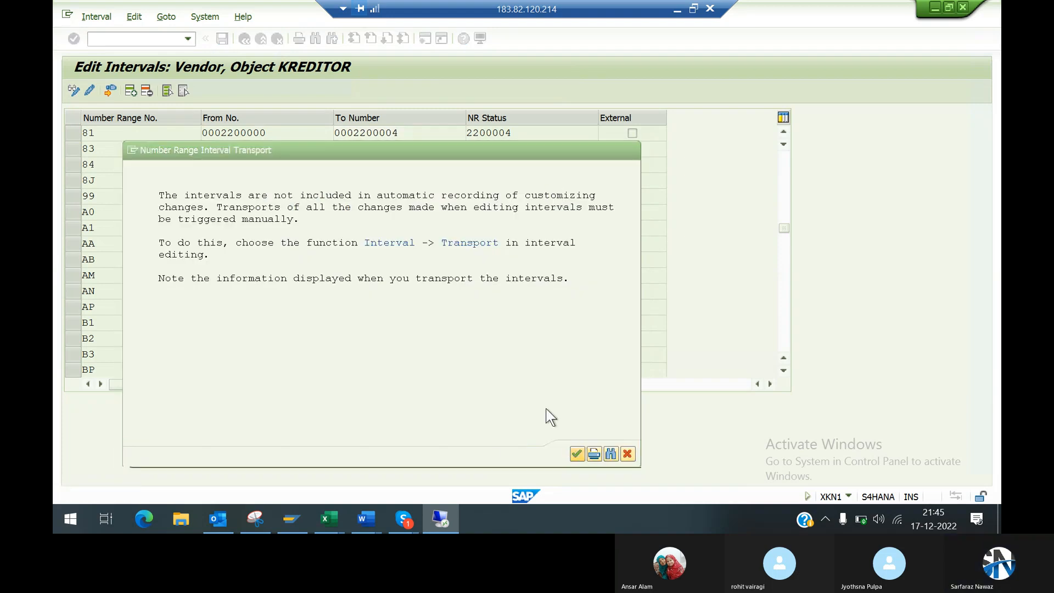
Step: Try to save the vendor business partner again in the other session, and exit the transaction without saving it
{"action": "key", "text": "alt+Tab"}
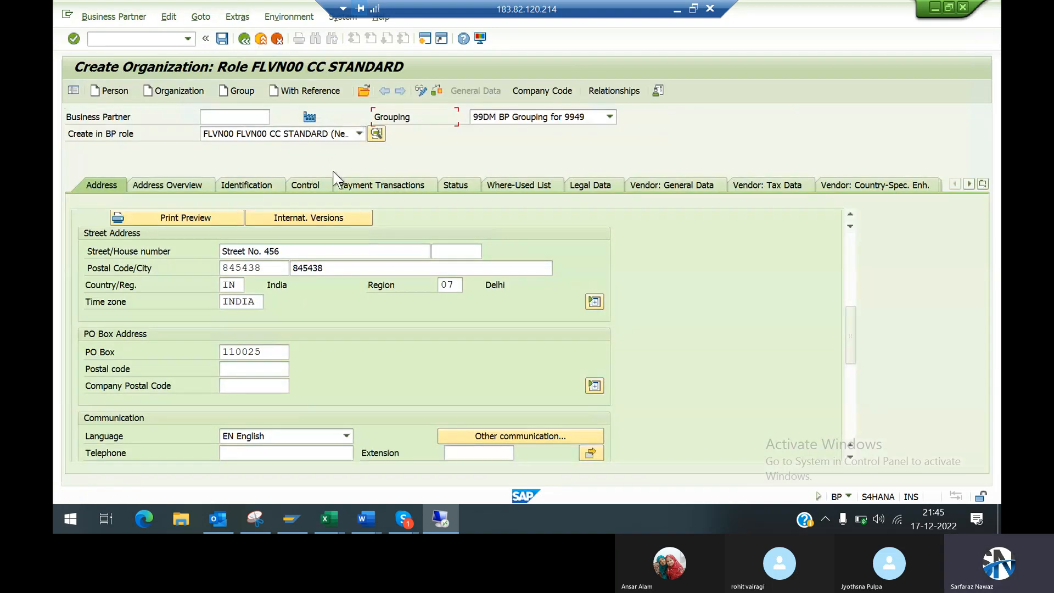
{"action": "left_click", "coordinate": [222, 40]}
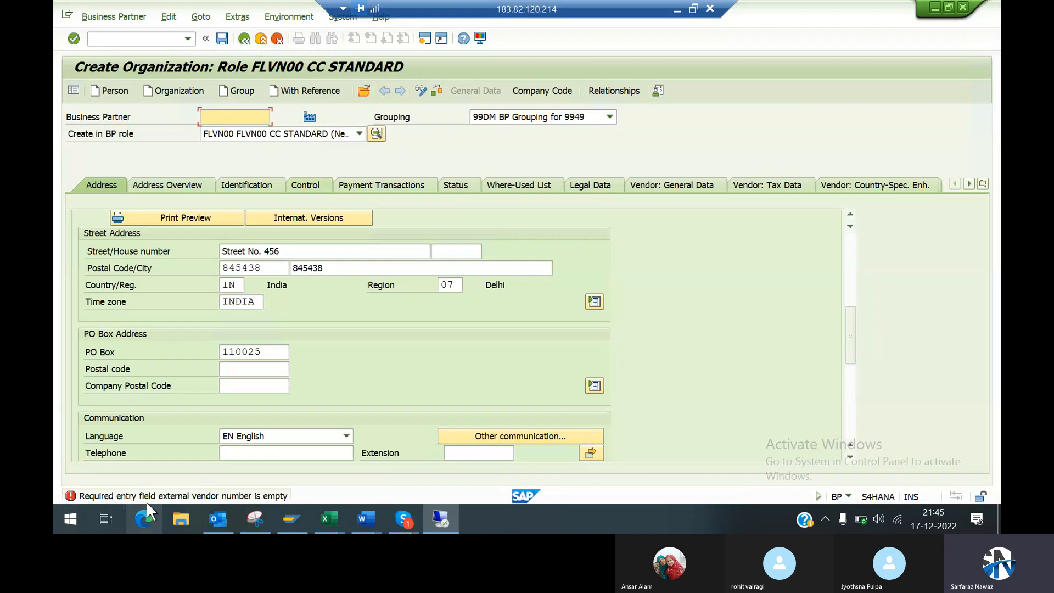
{"action": "left_click", "coordinate": [260, 38]}
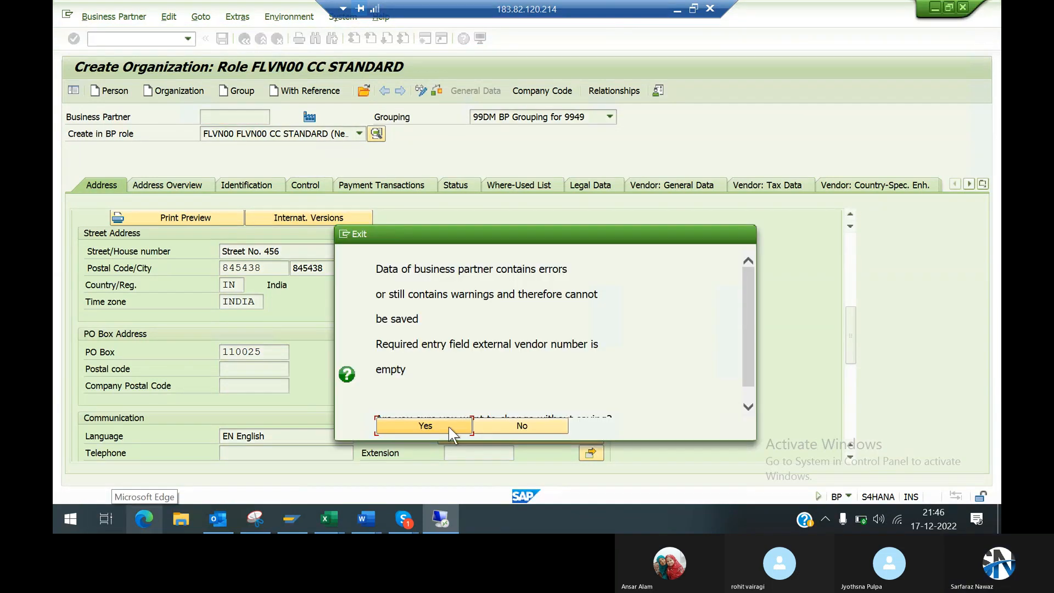
{"action": "left_click", "coordinate": [446, 426]}
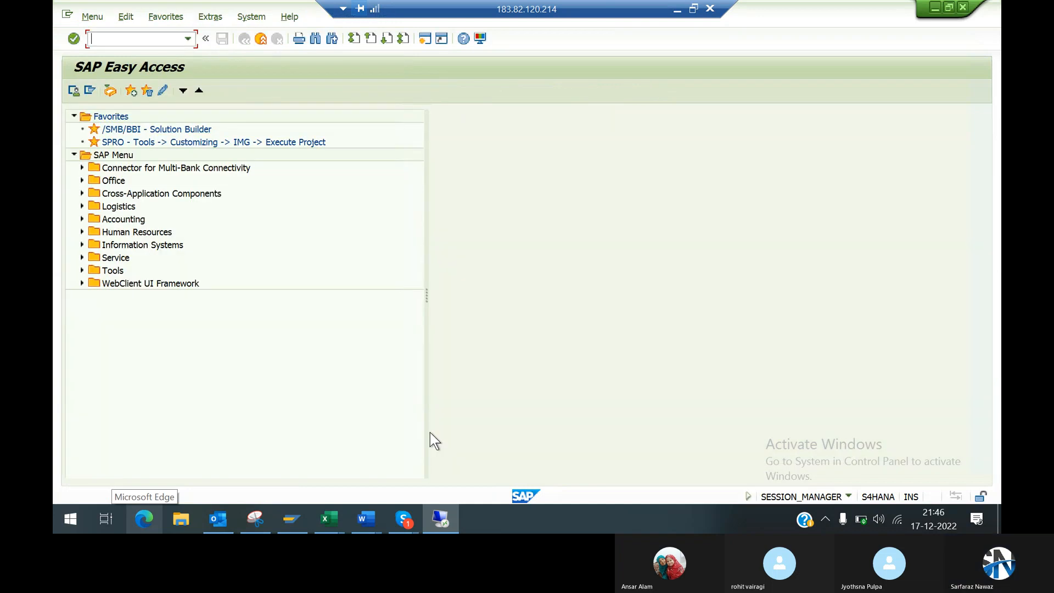
Step: Start transaction bp and begin creating a new organization in BP role FLVN00 CC STANDARD
{"action": "left_click", "coordinate": [181, 36]}
{"action": "type", "text": "bp"}
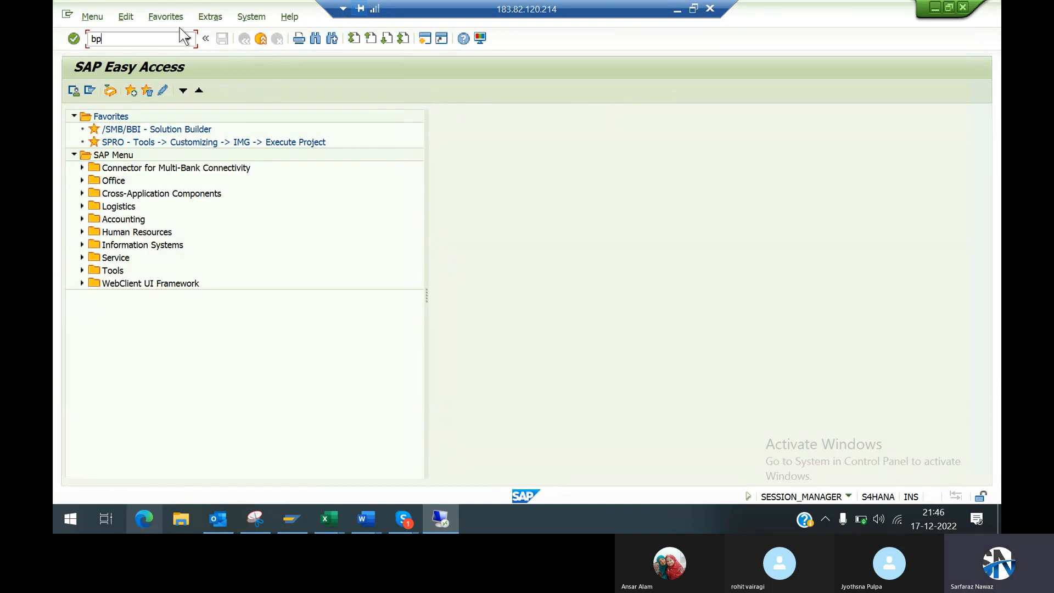
{"action": "key", "text": "Return"}
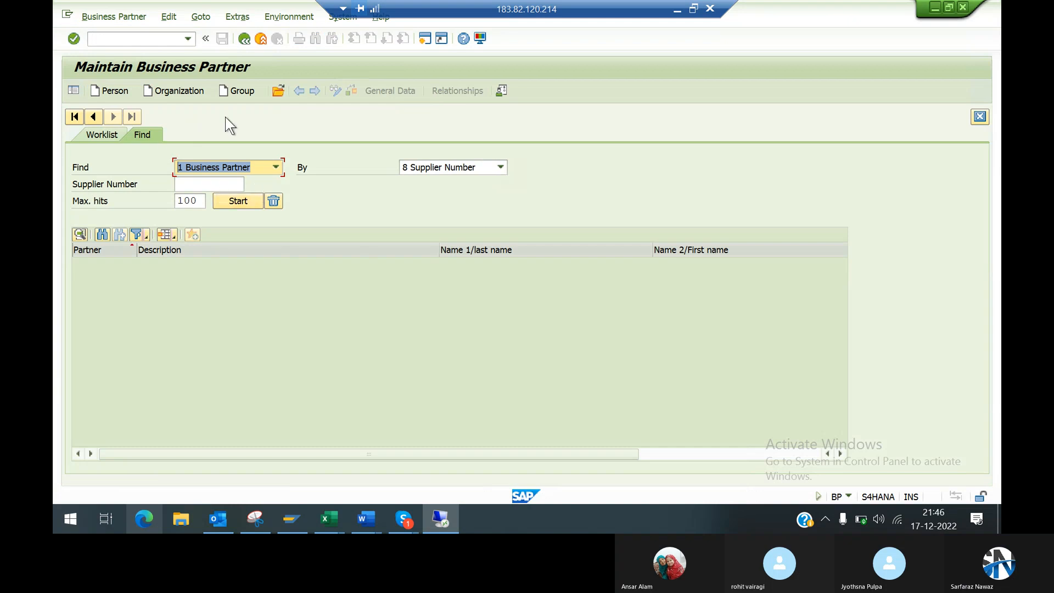
{"action": "left_click", "coordinate": [173, 92]}
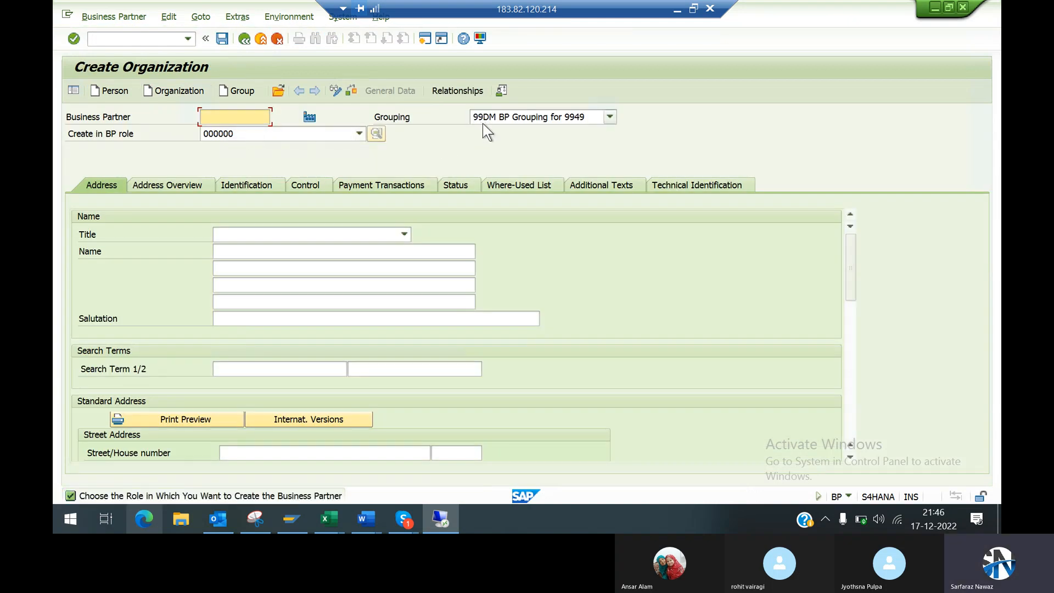
{"action": "left_click", "coordinate": [300, 134]}
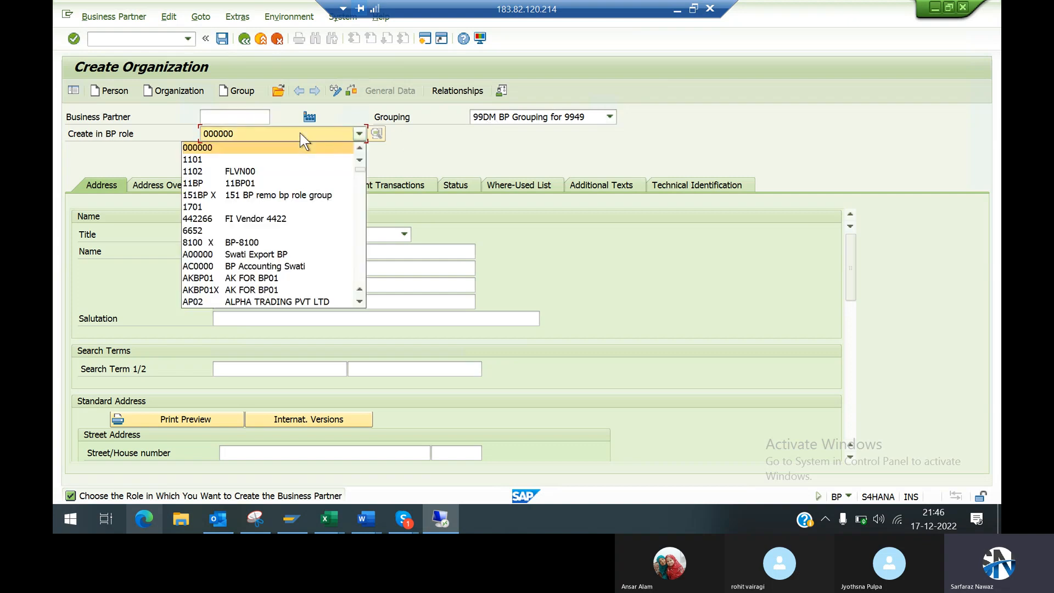
{"action": "type", "text": "flv"}
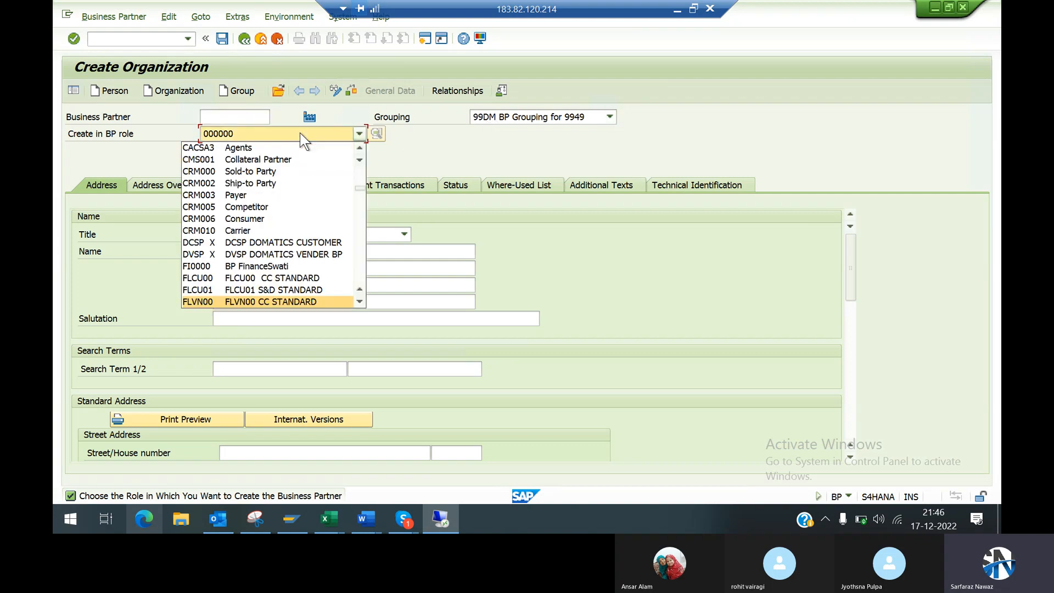
{"action": "key", "text": "Return"}
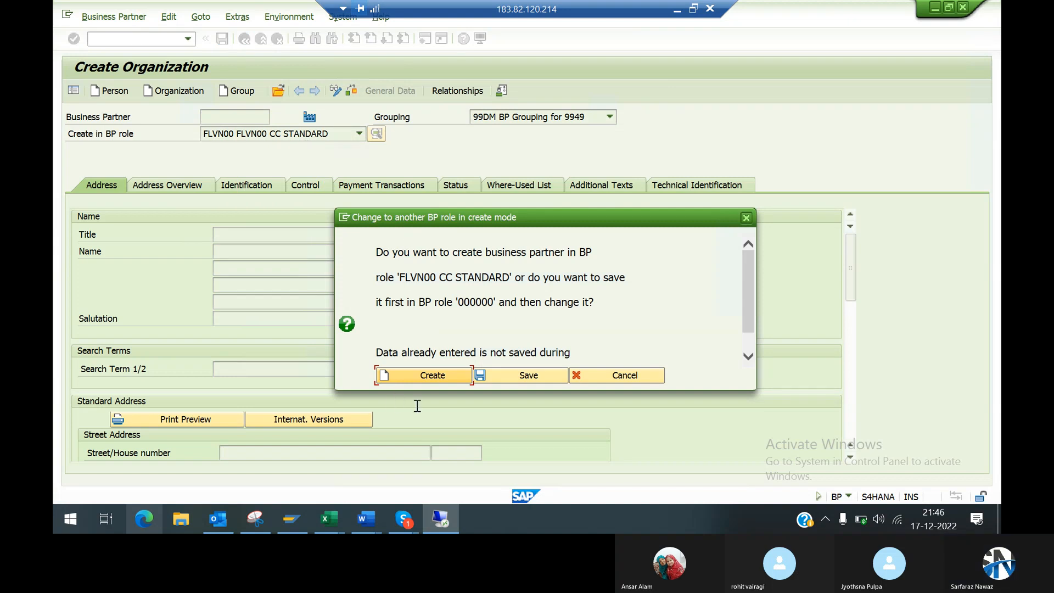
{"action": "left_click", "coordinate": [442, 378]}
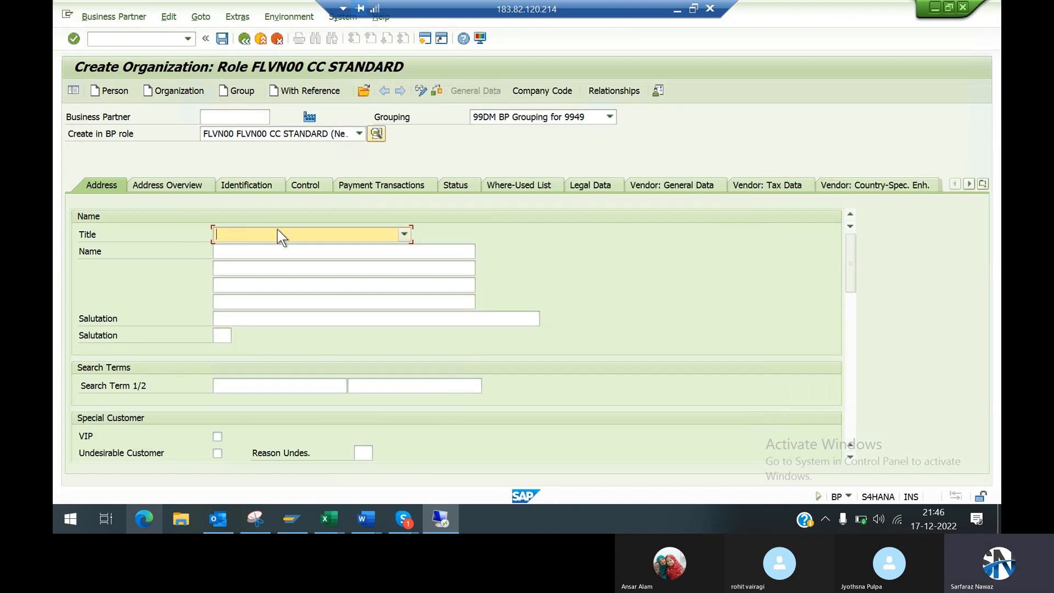
Step: Set the organization's title to 0003 Company and enter KHD Power Lt.d in the first two name lines
{"action": "left_click", "coordinate": [404, 234]}
{"action": "left_click", "coordinate": [258, 272]}
{"action": "left_click", "coordinate": [249, 255]}
{"action": "key", "text": "Down"}
{"action": "key", "text": "Return"}
{"action": "key", "text": "Tab"}
{"action": "key", "text": "Down"}
{"action": "key", "text": "Return"}
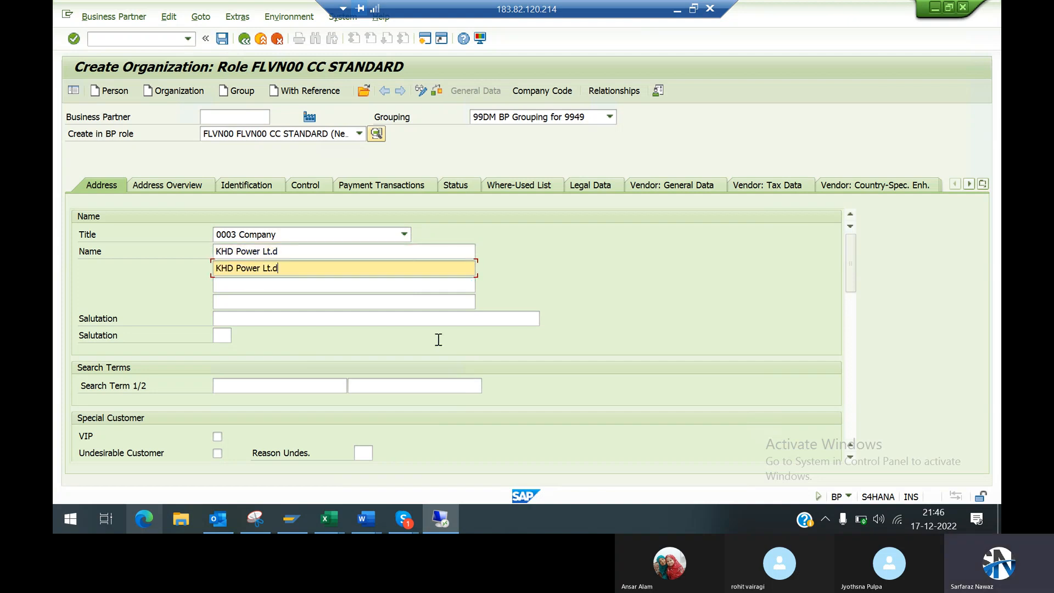
Step: Set the organization's first search term to KHD
{"action": "left_click", "coordinate": [239, 384]}
{"action": "key", "text": "Tab"}
{"action": "key", "text": "Tab"}
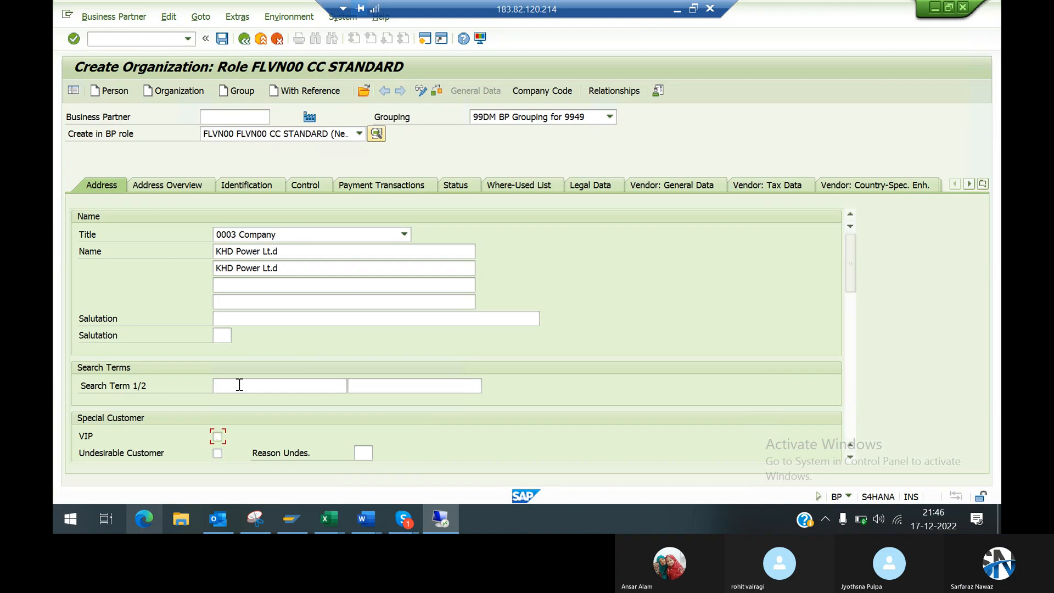
{"action": "key", "text": "shift+Tab"}
{"action": "key", "text": "shift+Tab"}
{"action": "key", "text": "Down"}
{"action": "key", "text": "Return"}
Step: Enter the vendor's street and house number in the standard address
{"action": "key", "text": "Tab"}
{"action": "key", "text": "Tab"}
{"action": "key", "text": "Tab"}
{"action": "key", "text": "Tab"}
{"action": "key", "text": "Tab"}
{"action": "key", "text": "Tab"}
{"action": "key", "text": "Tab"}
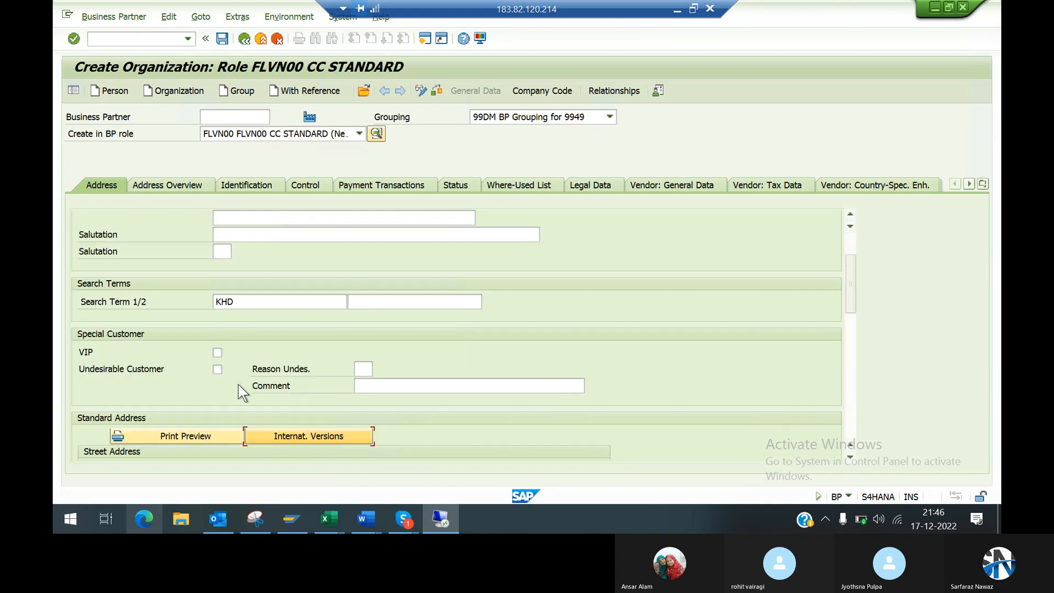
{"action": "key", "text": "Tab"}
{"action": "key", "text": "Tab"}
{"action": "key", "text": "Tab"}
{"action": "key", "text": "shift+Tab"}
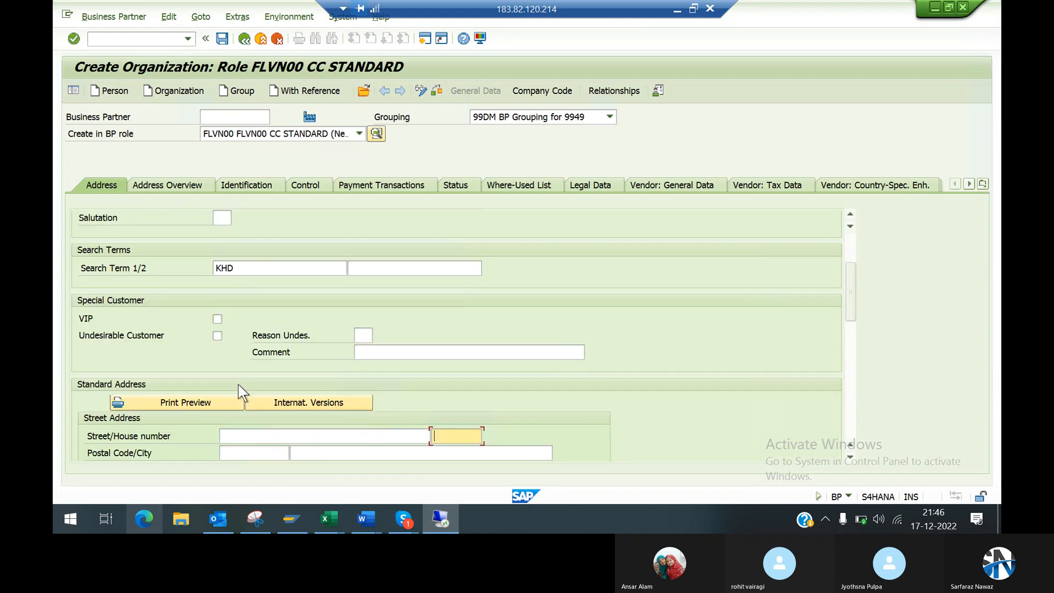
{"action": "key", "text": "shift+Tab"}
{"action": "key", "text": "Tab"}
{"action": "key", "text": "Tab"}
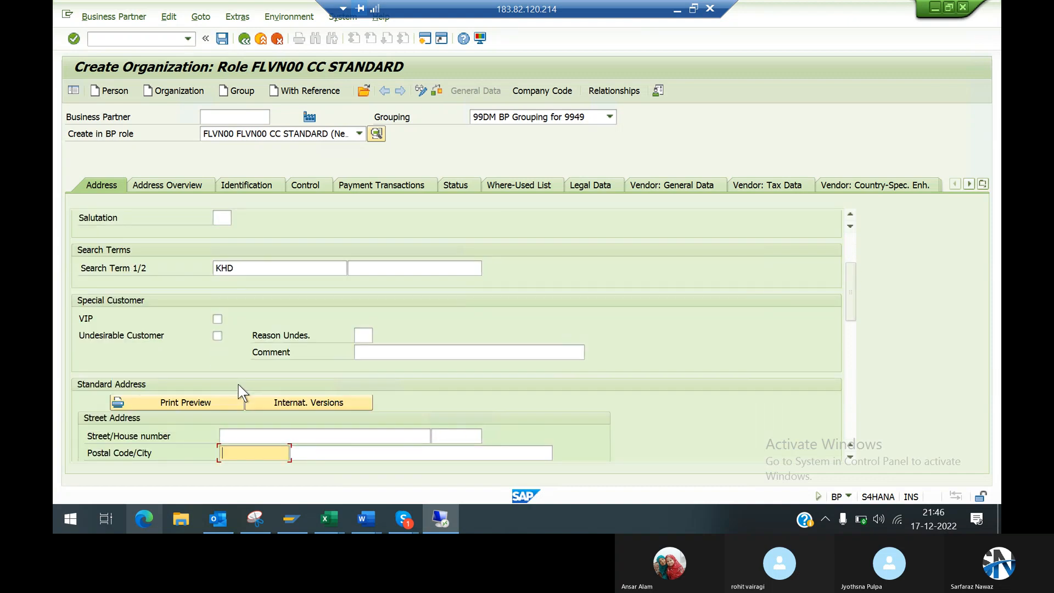
{"action": "key", "text": "shift+Tab"}
{"action": "key", "text": "shift+Tab"}
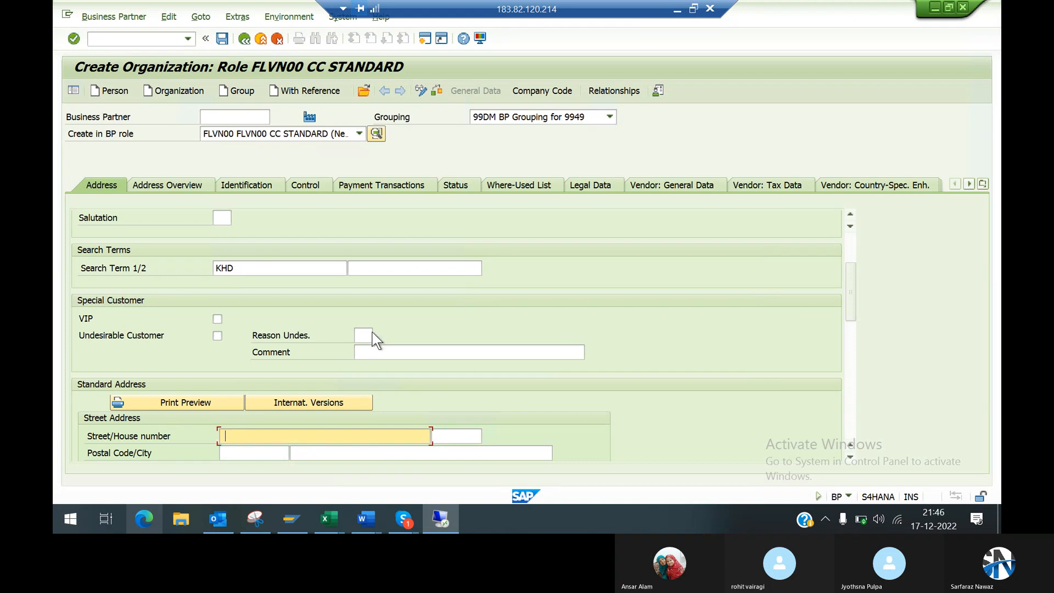
{"action": "left_click", "coordinate": [849, 459]}
{"action": "scroll", "coordinate": [850, 466], "scroll_direction": "down", "scroll_amount": 9}
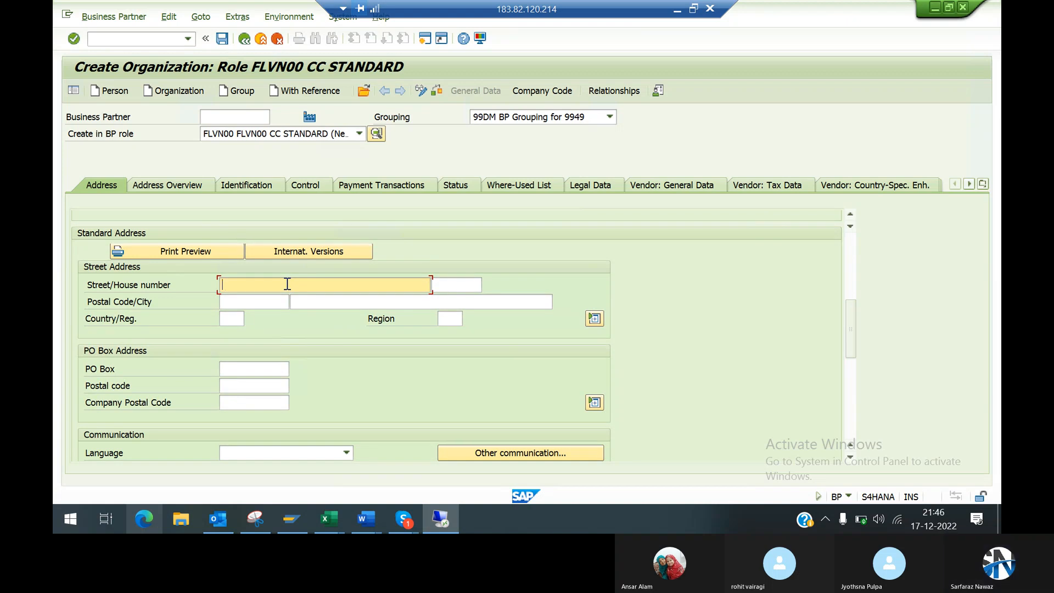
{"action": "type", "text": "t No. 25"}
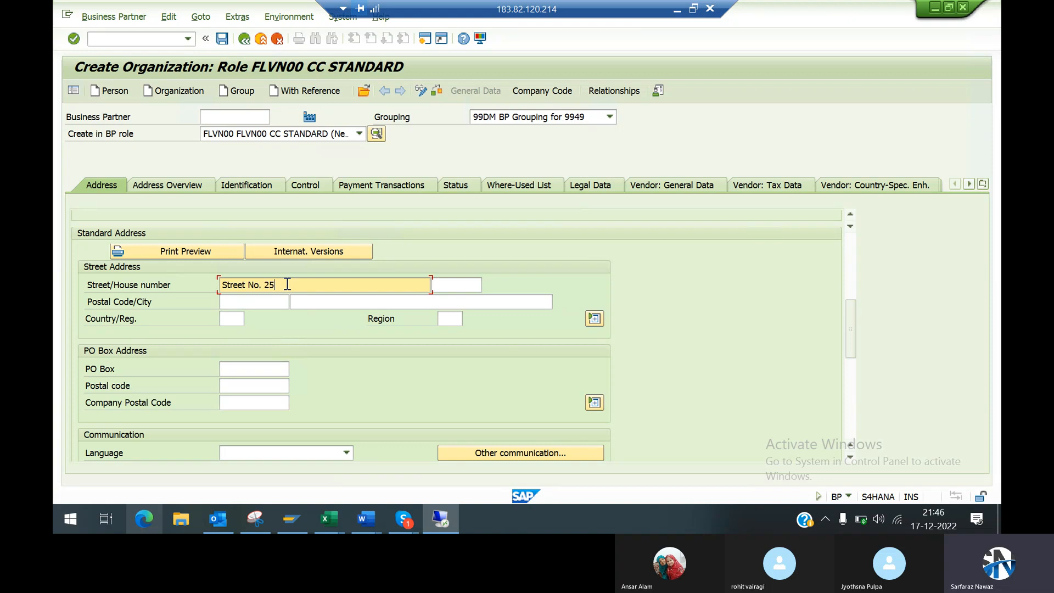
Step: Fill in the vendor's postal code and city, and set the country to IN and the region to 07
{"action": "left_click", "coordinate": [248, 301]}
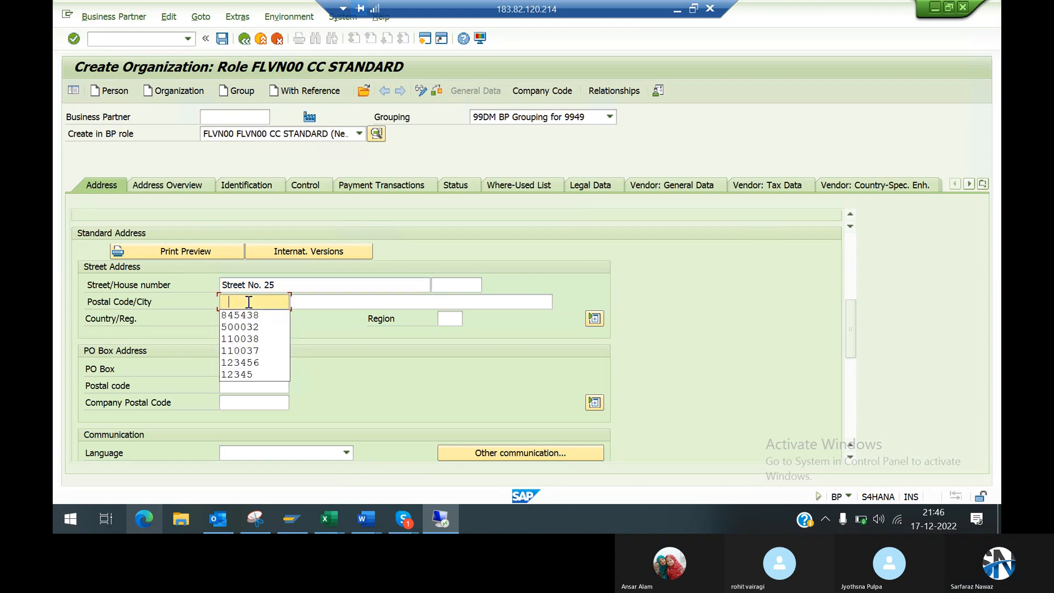
{"action": "key", "text": "Tab"}
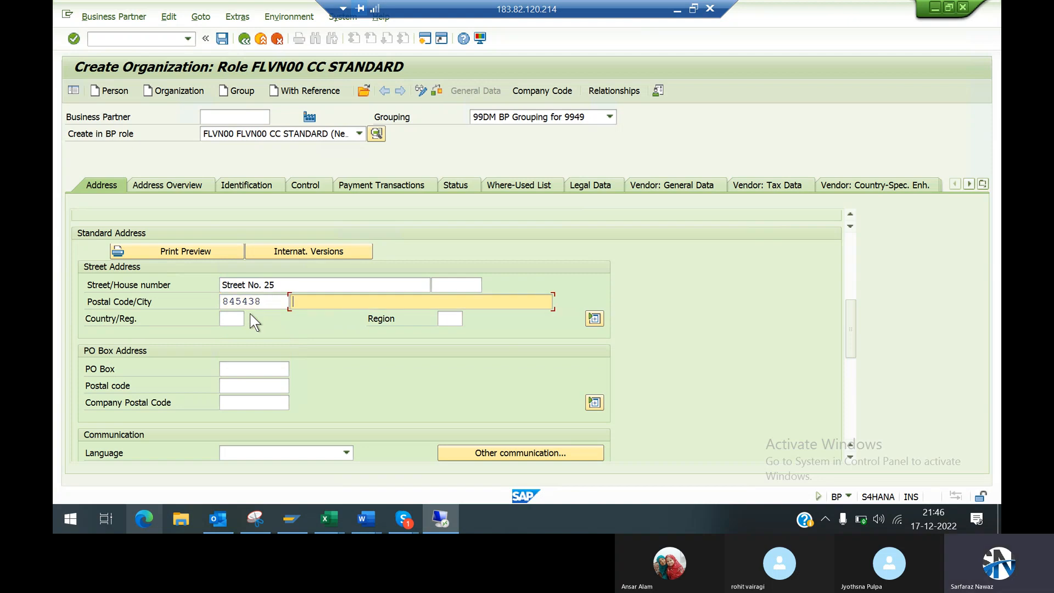
{"action": "key", "text": "Down"}
{"action": "key", "text": "Return"}
{"action": "key", "text": "Tab"}
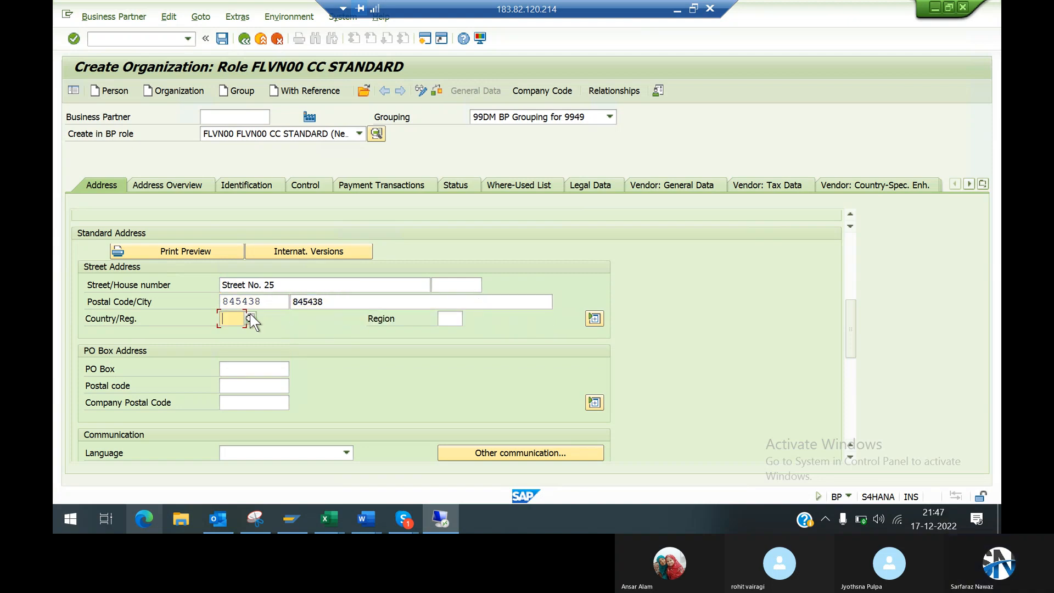
{"action": "type", "text": "in"}
{"action": "key", "text": "Tab"}
{"action": "key", "text": "Down"}
{"action": "key", "text": "Escape"}
{"action": "type", "text": "07"}
Step: Enter the vendor's PO box, set the communication language to EN English, and confirm the address data
{"action": "left_click", "coordinate": [235, 367]}
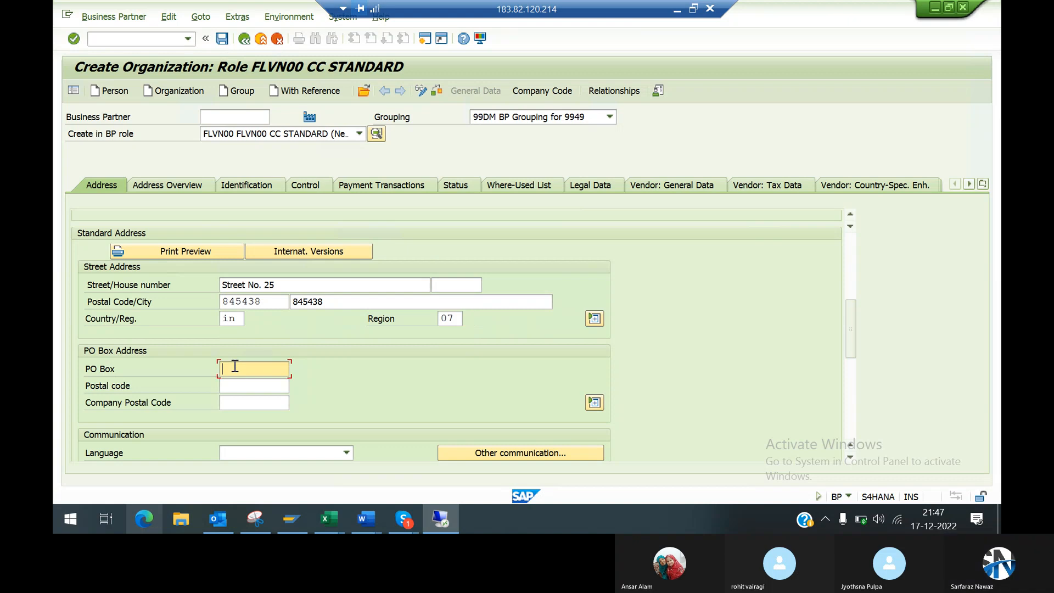
{"action": "key", "text": "Down"}
{"action": "key", "text": "Return"}
{"action": "scroll", "coordinate": [851, 459], "scroll_direction": "down", "scroll_amount": 8}
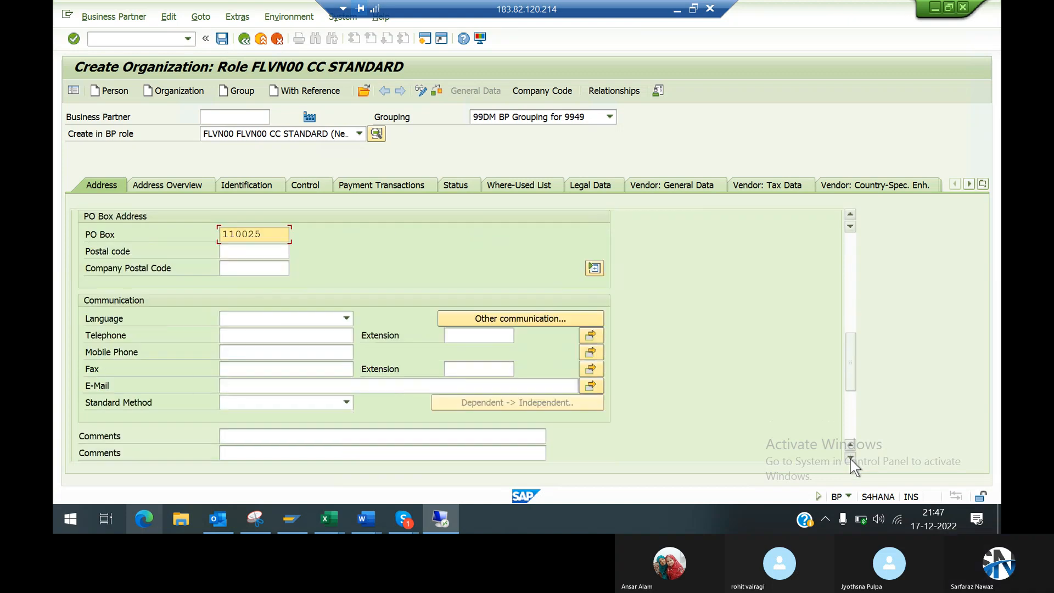
{"action": "left_click", "coordinate": [851, 458]}
{"action": "left_click", "coordinate": [305, 303]}
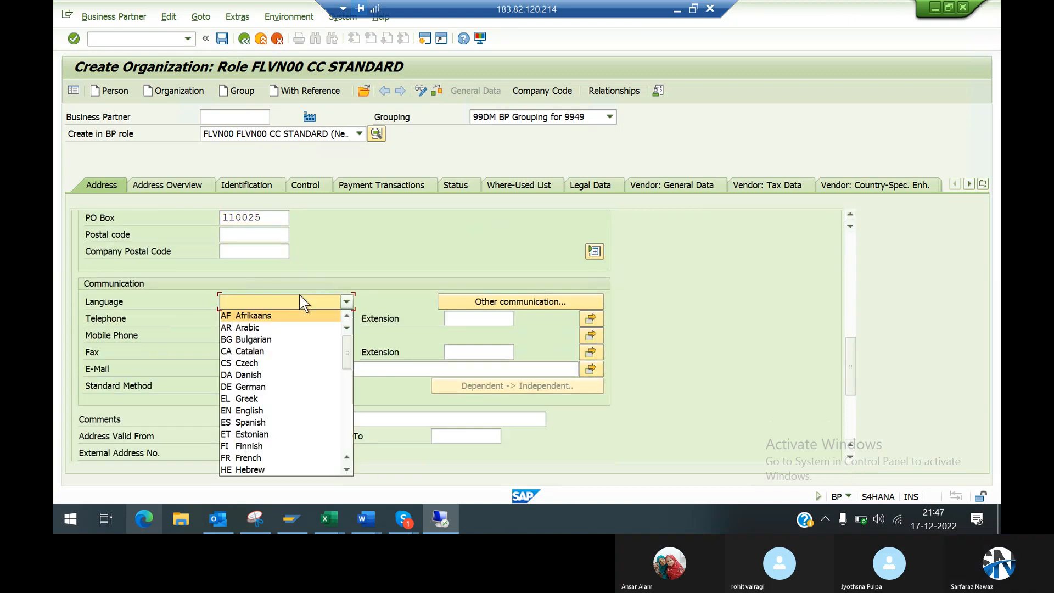
{"action": "type", "text": "en"}
{"action": "key", "text": "Return"}
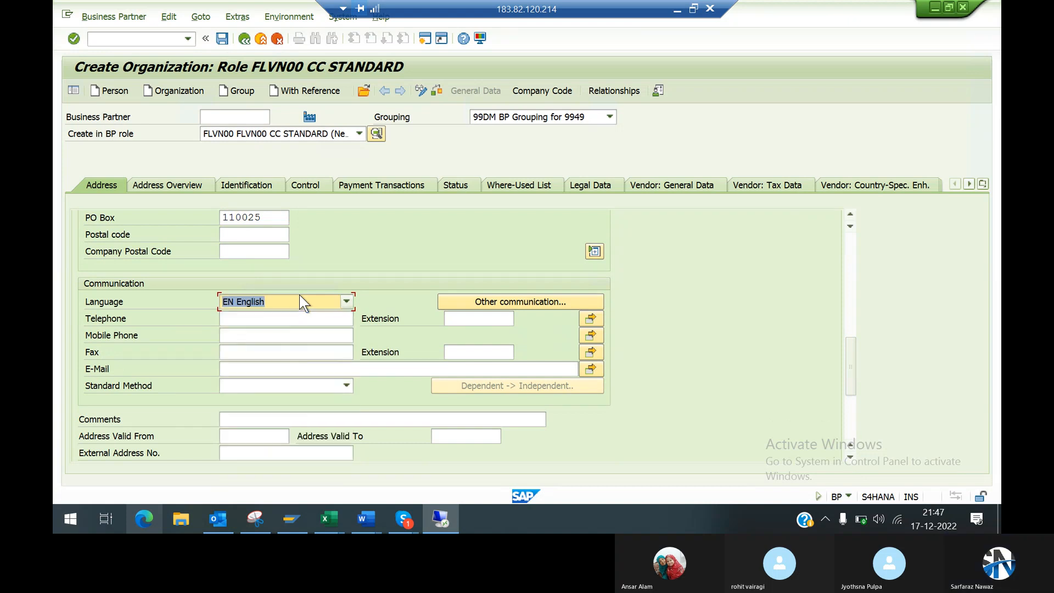
{"action": "key", "text": "Return"}
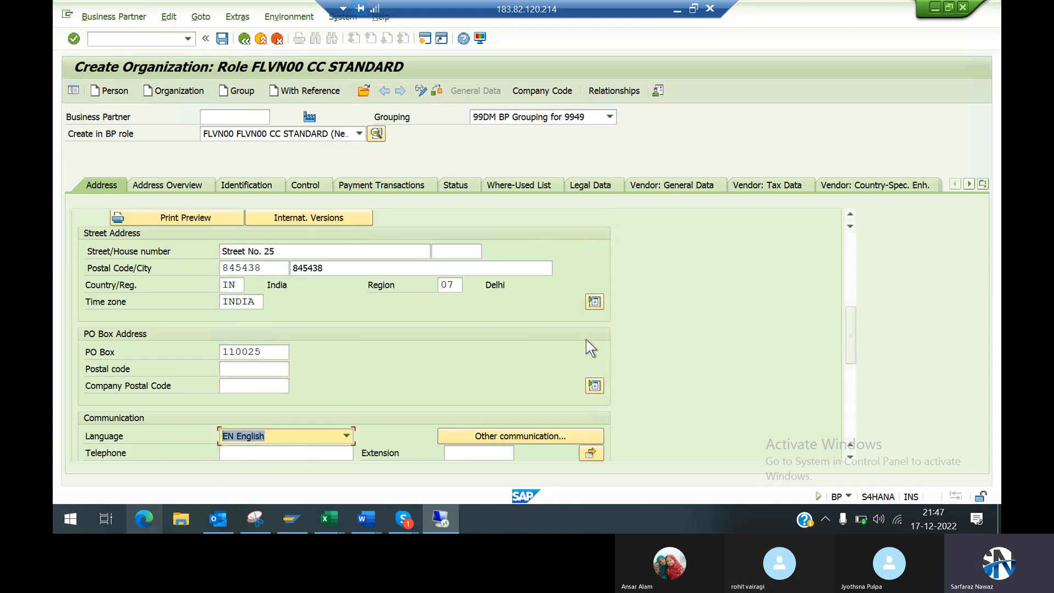
Step: Try to save the new organization as a business partner in role FLVN00, and exit the message
{"action": "left_click", "coordinate": [850, 421]}
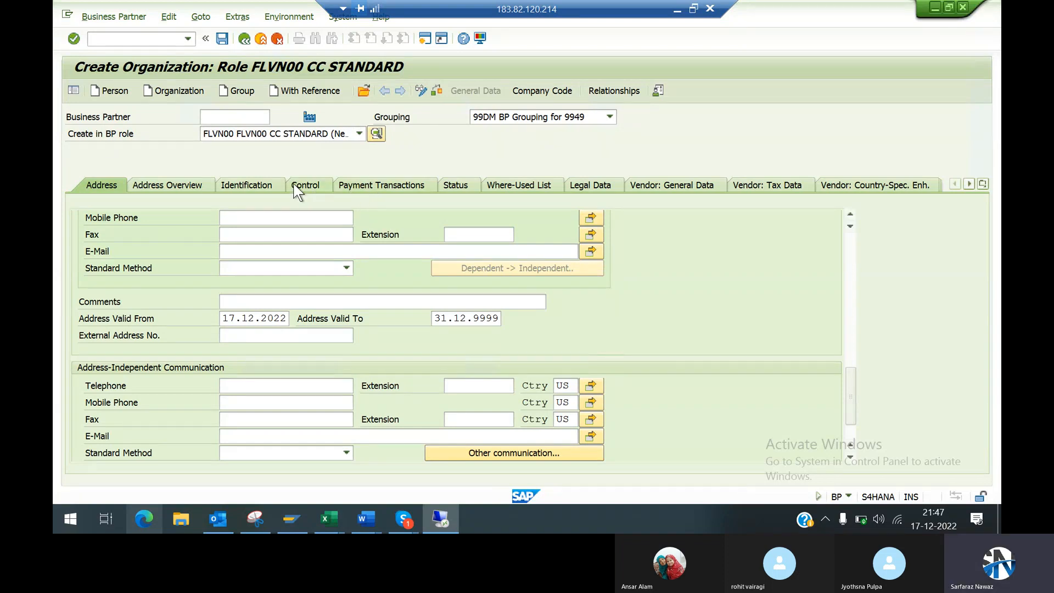
{"action": "left_click", "coordinate": [223, 39]}
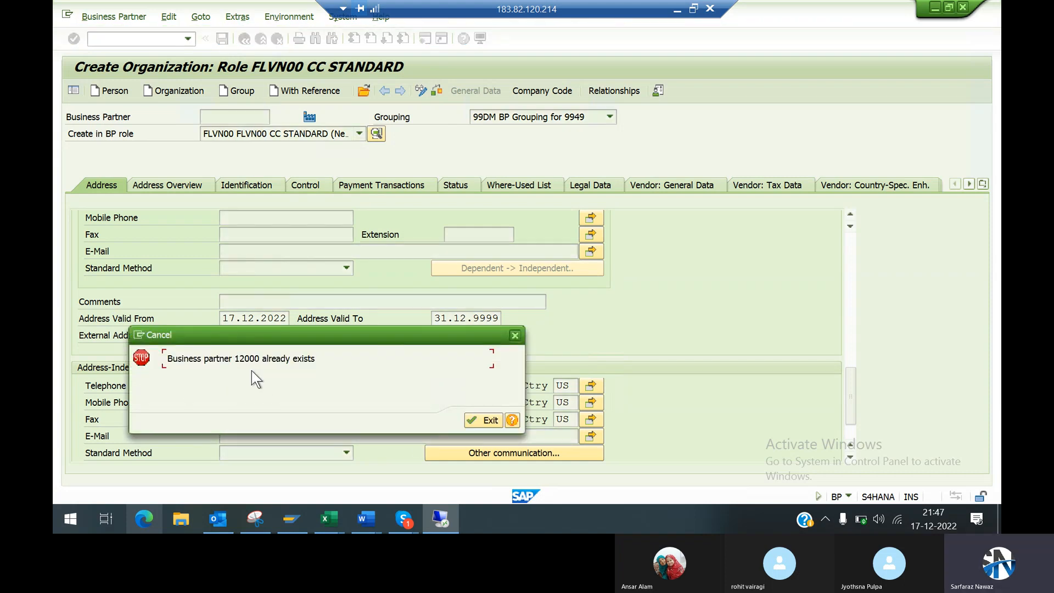
{"action": "left_click", "coordinate": [471, 426]}
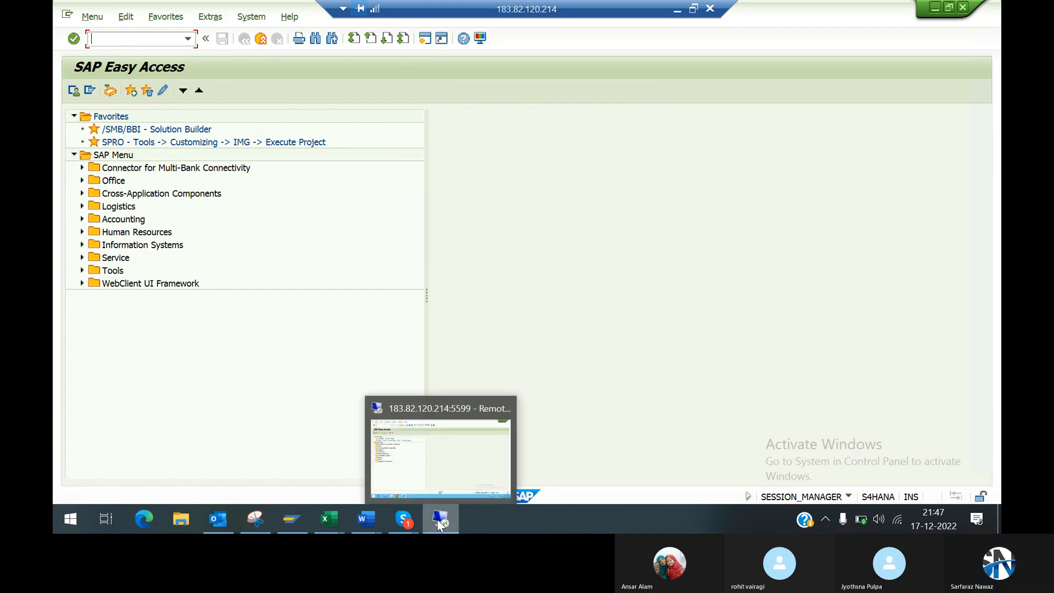
Step: Open the SAP Reference IMG in transaction SPRO and expand Cross-Application Components
{"action": "type", "text": "spro"}
{"action": "key", "text": "Return"}
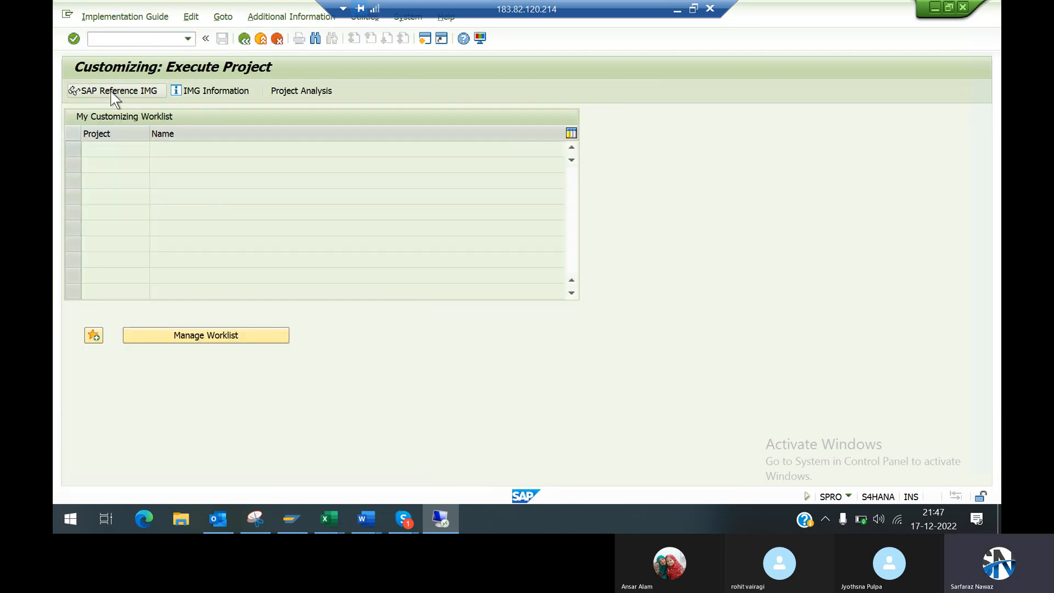
{"action": "left_click", "coordinate": [114, 92]}
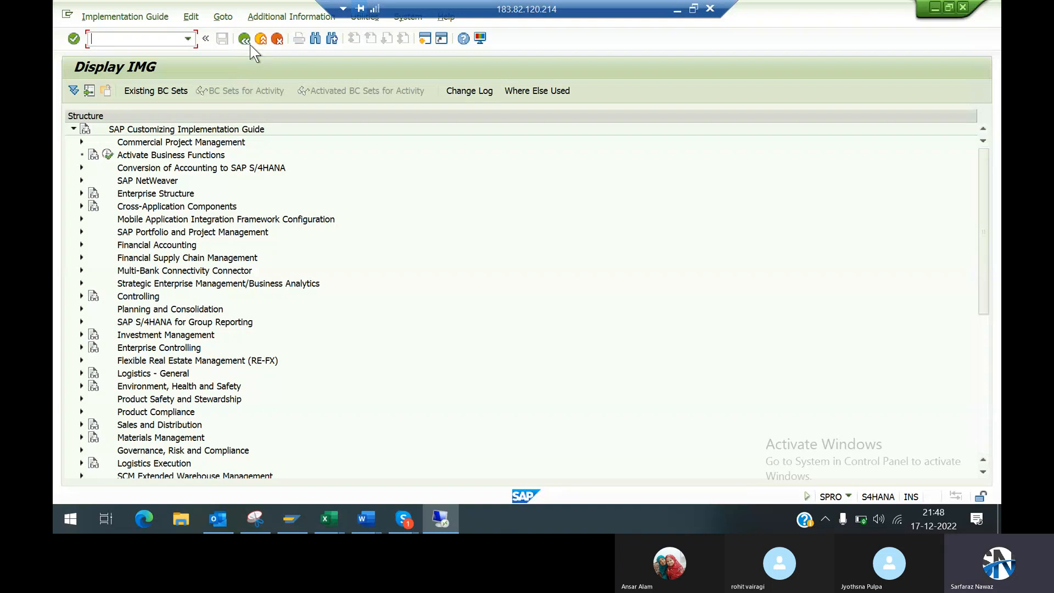
{"action": "left_click", "coordinate": [82, 207]}
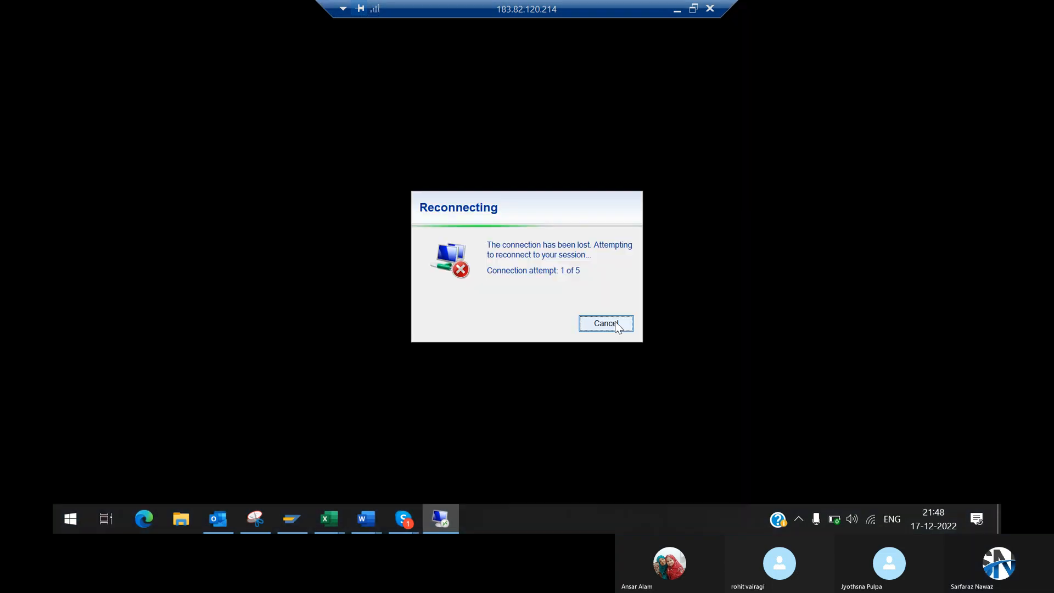
{"action": "left_click", "coordinate": [606, 323]}
{"action": "key", "text": "super+s"}
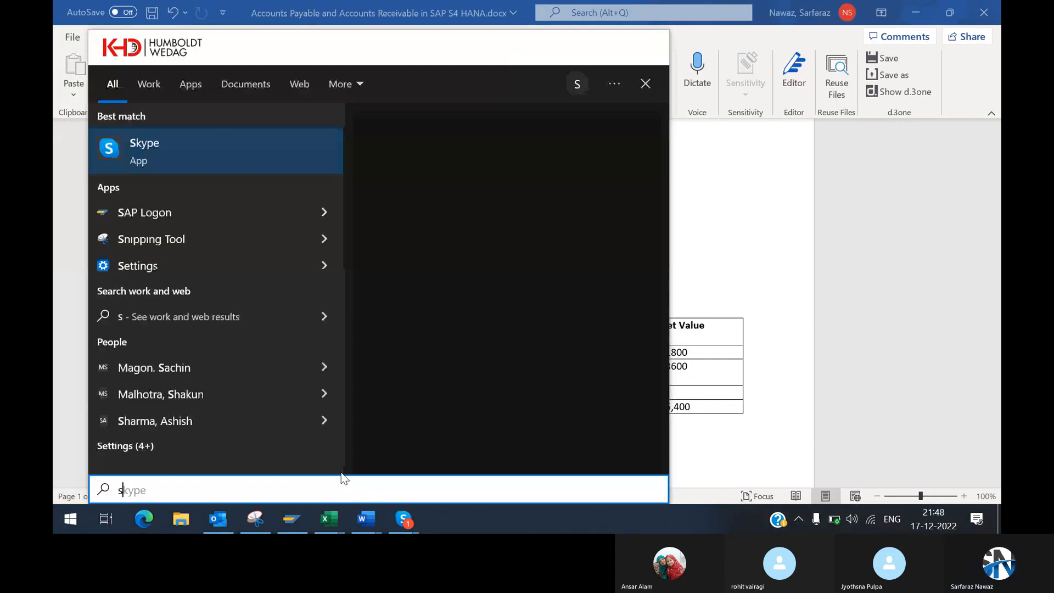
{"action": "type", "text": "run"}
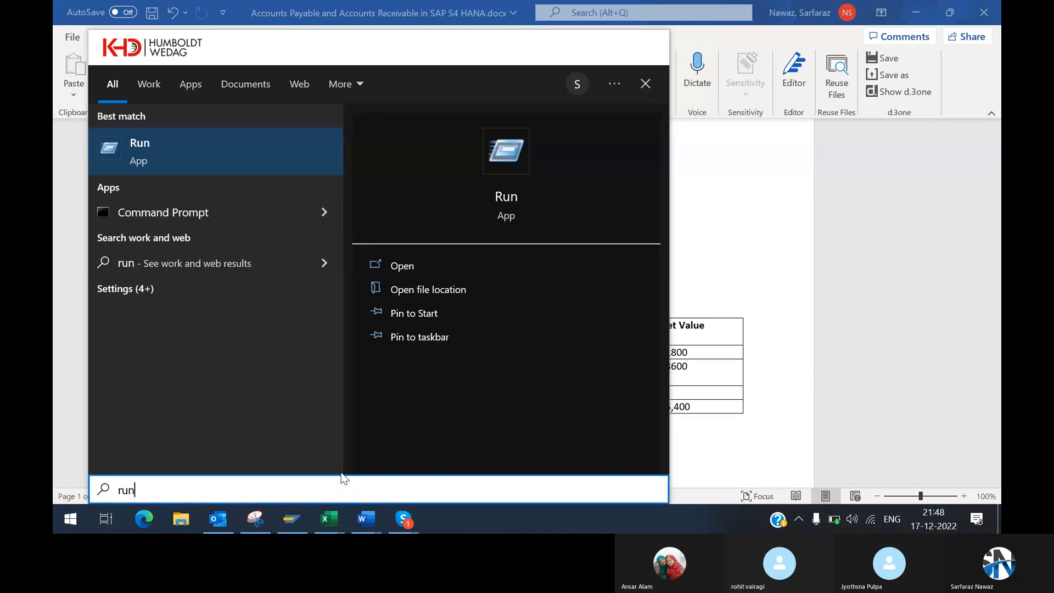
{"action": "key", "text": "Return"}
{"action": "left_click", "coordinate": [174, 479]}
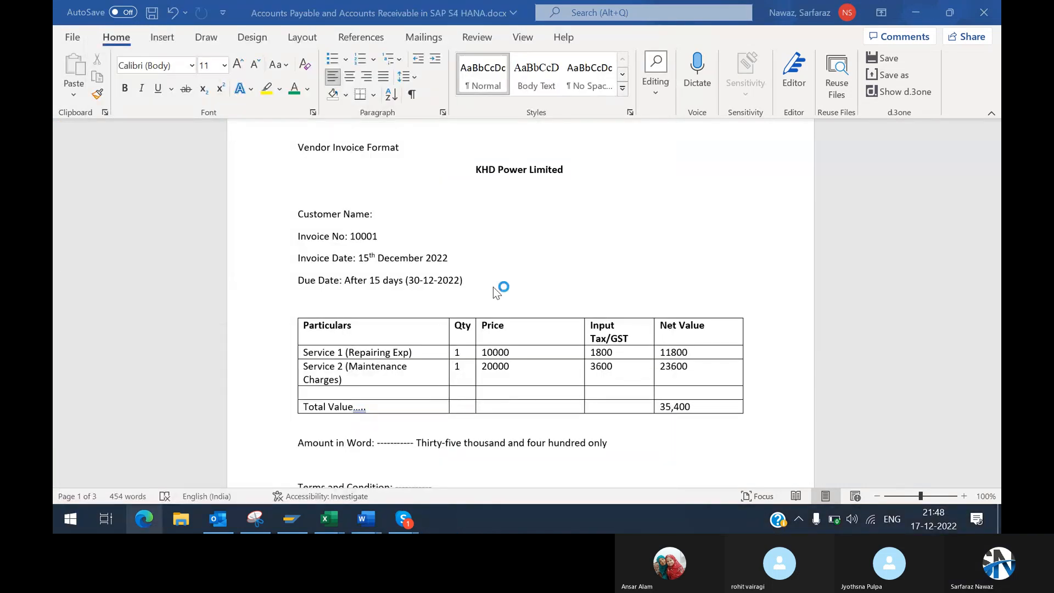
{"action": "left_click", "coordinate": [581, 252]}
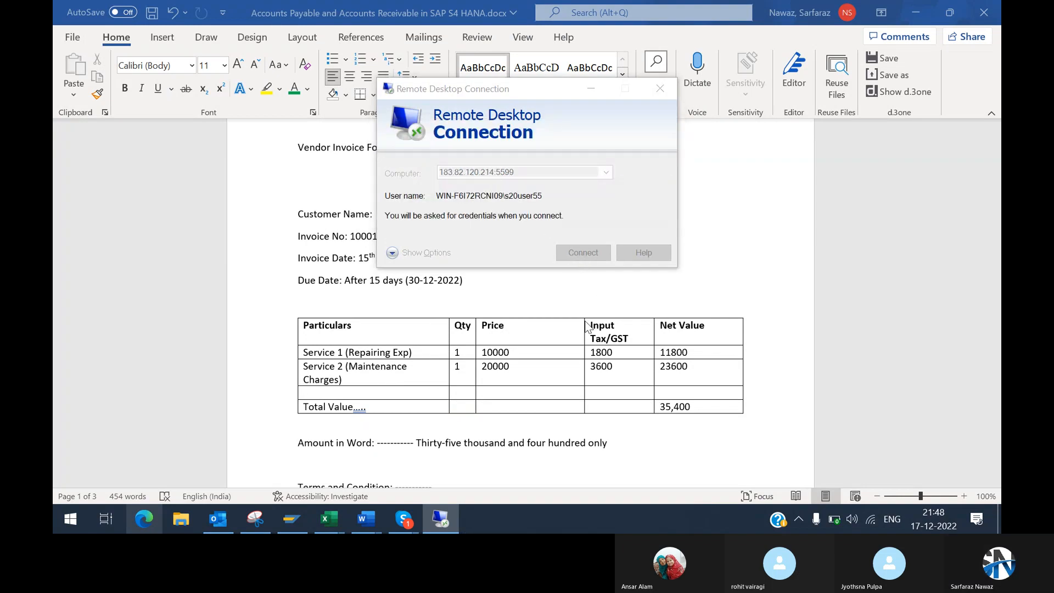
Step: Enter the remote account password and accept the certificate warning to restore the remote session
{"action": "type", "text": "*"}
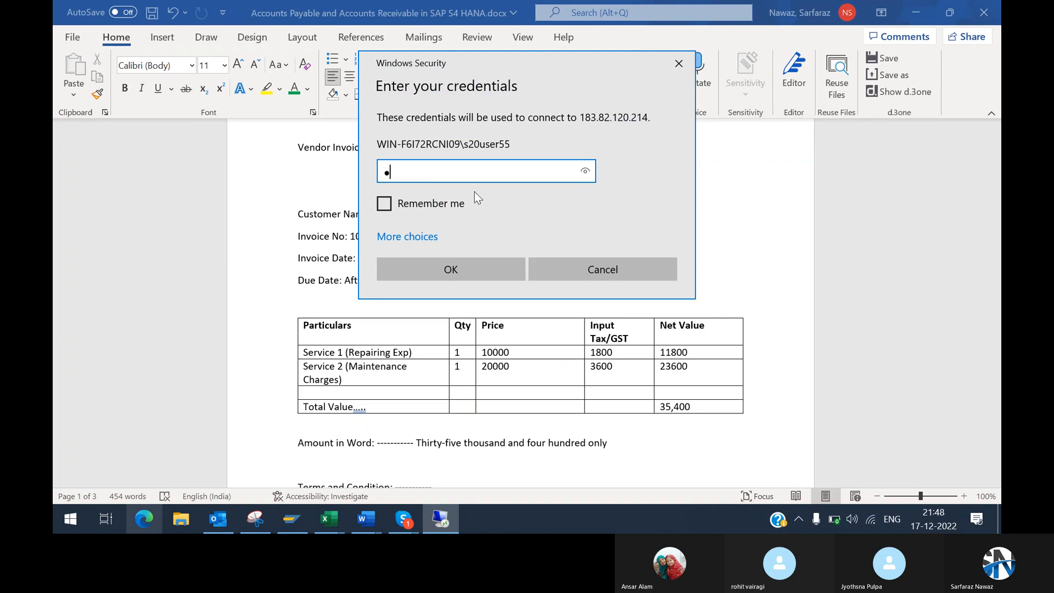
{"action": "type", "text": "********"}
{"action": "key", "text": "Return"}
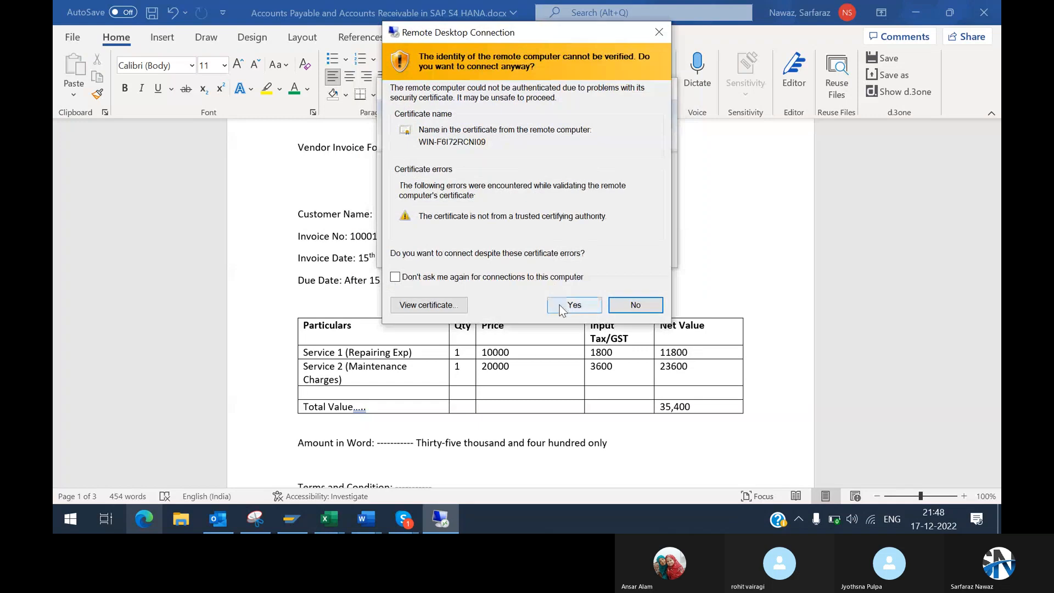
{"action": "left_click", "coordinate": [559, 306]}
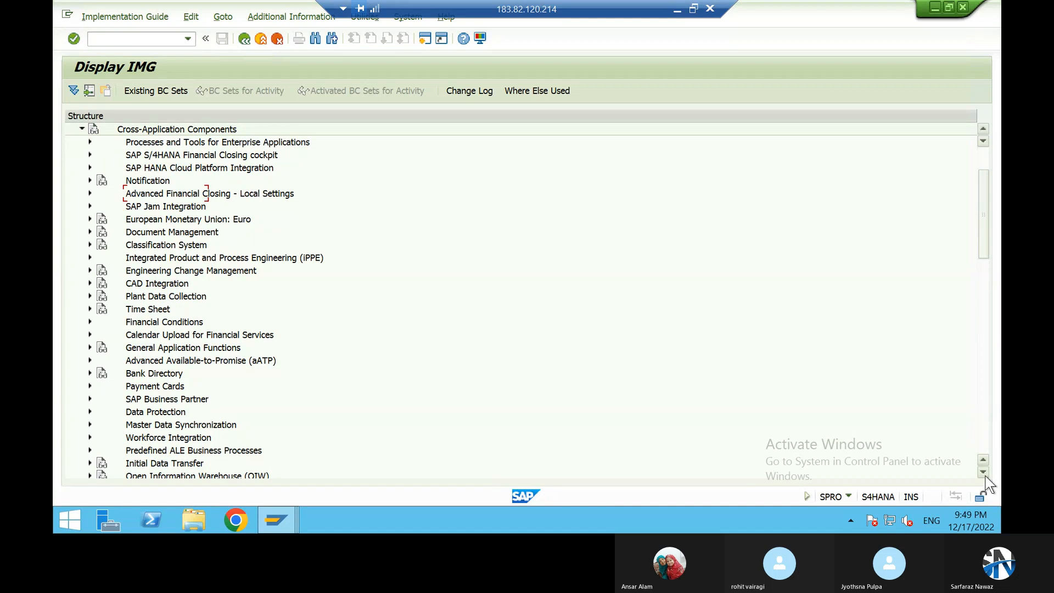
Step: Expand SAP Business Partner under Cross-Application Components and go to Integration with Customer-/Vendor Master Data
{"action": "scroll", "coordinate": [231, 419], "scroll_direction": "down", "scroll_amount": 2}
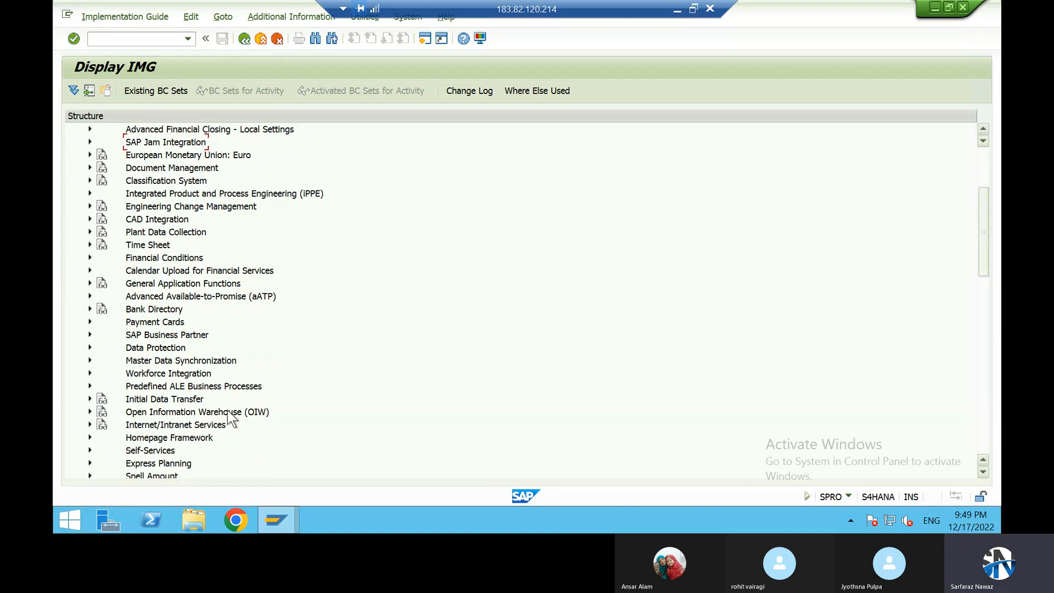
{"action": "left_click", "coordinate": [89, 334]}
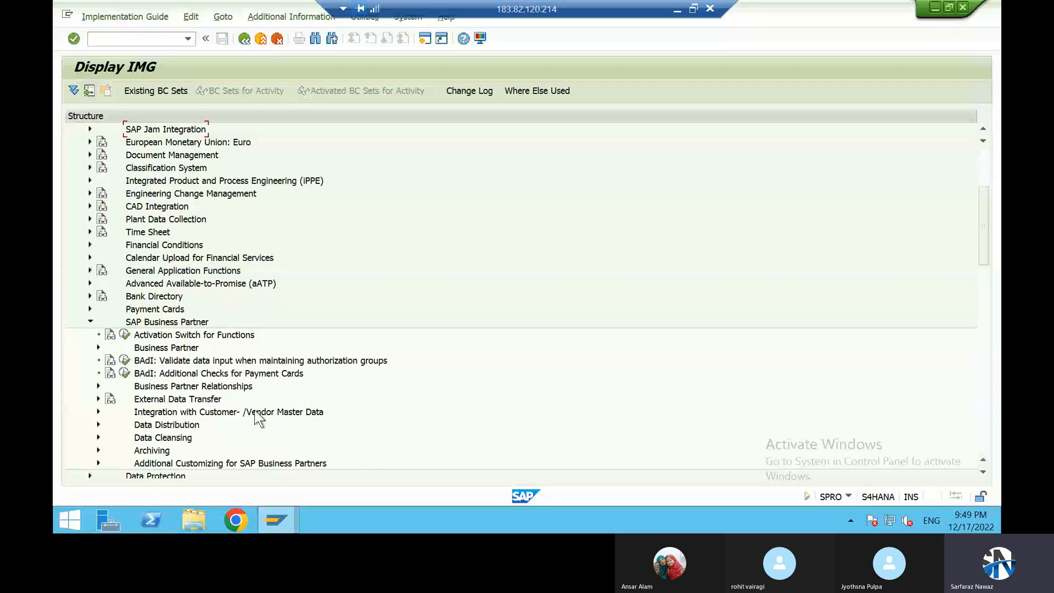
{"action": "left_click", "coordinate": [99, 348]}
{"action": "left_click", "coordinate": [98, 412]}
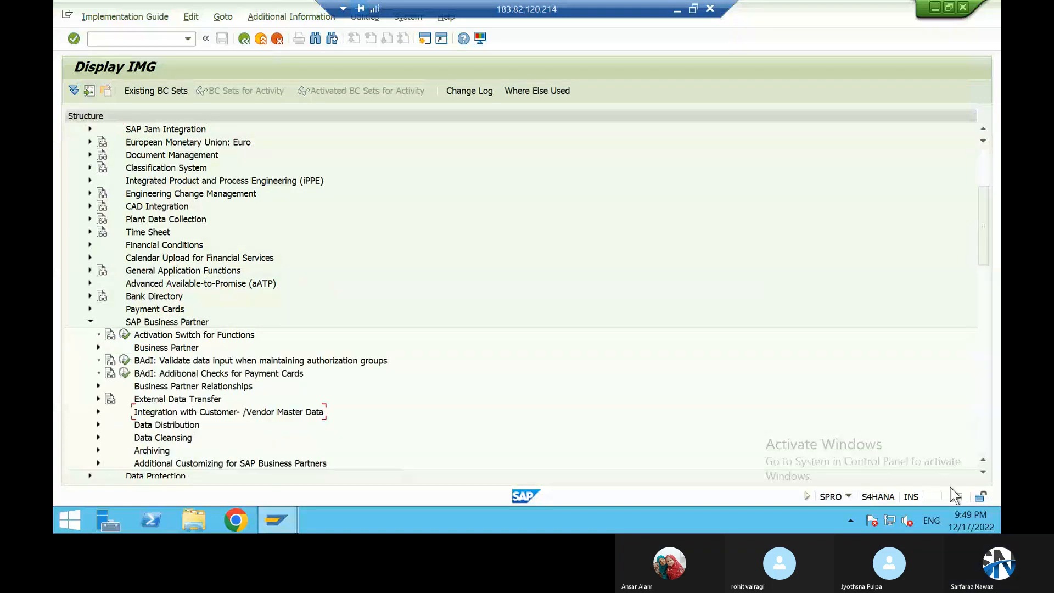